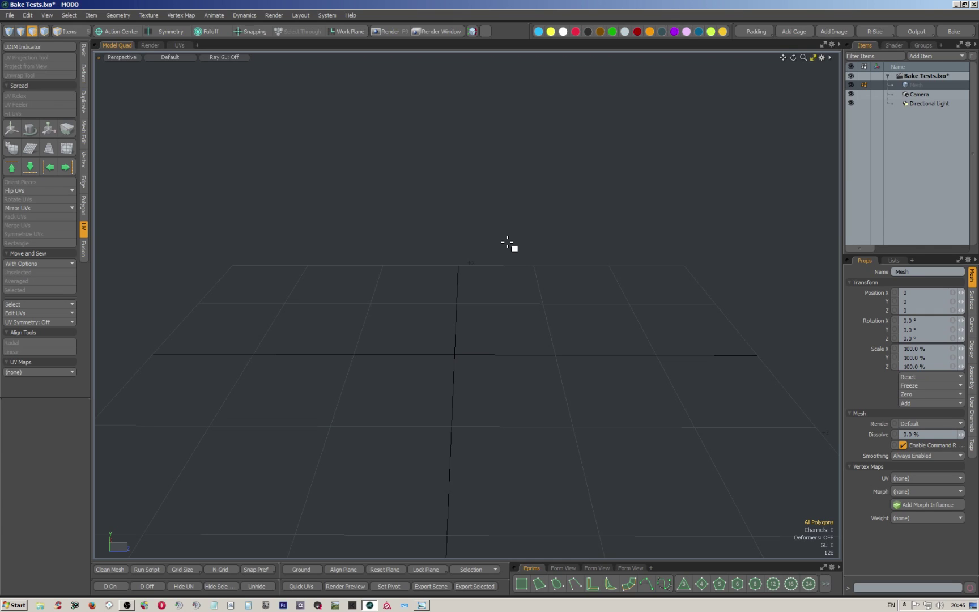
# - Review the earlier baked normal, ambient occlusion and diffuse coefficient images in the render window, and close it
pyautogui.click(438, 32)
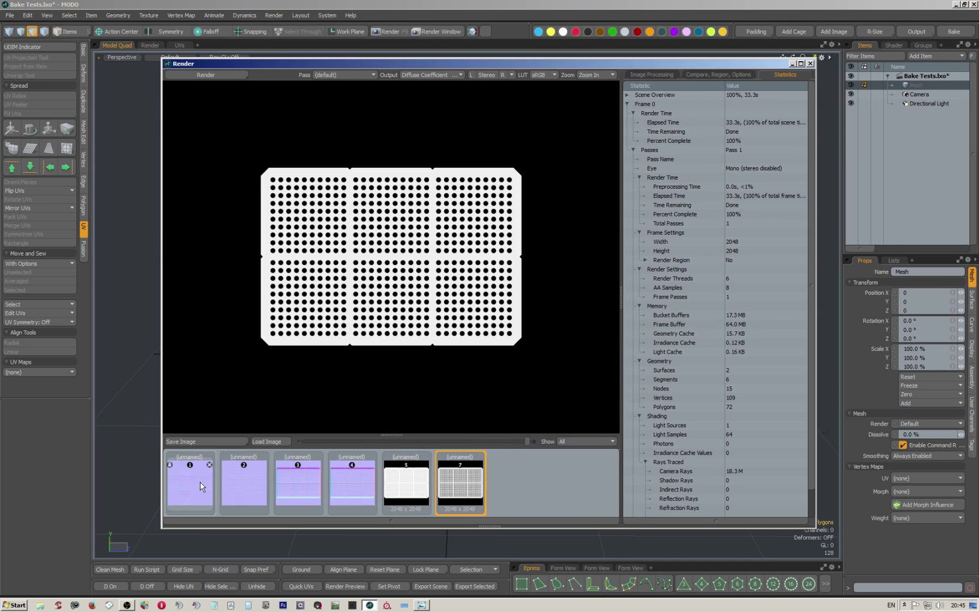
pyautogui.click(201, 486)
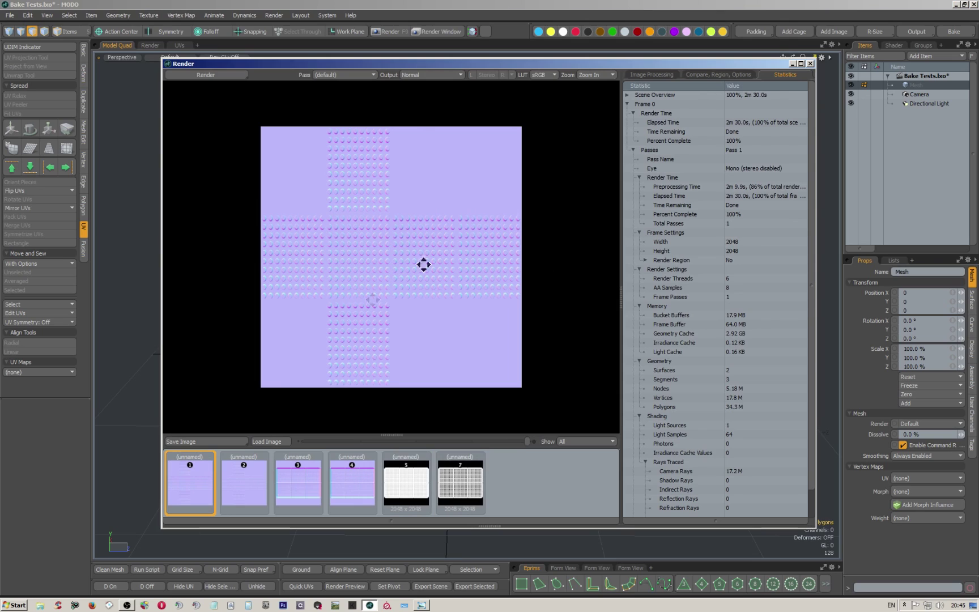
pyautogui.click(248, 488)
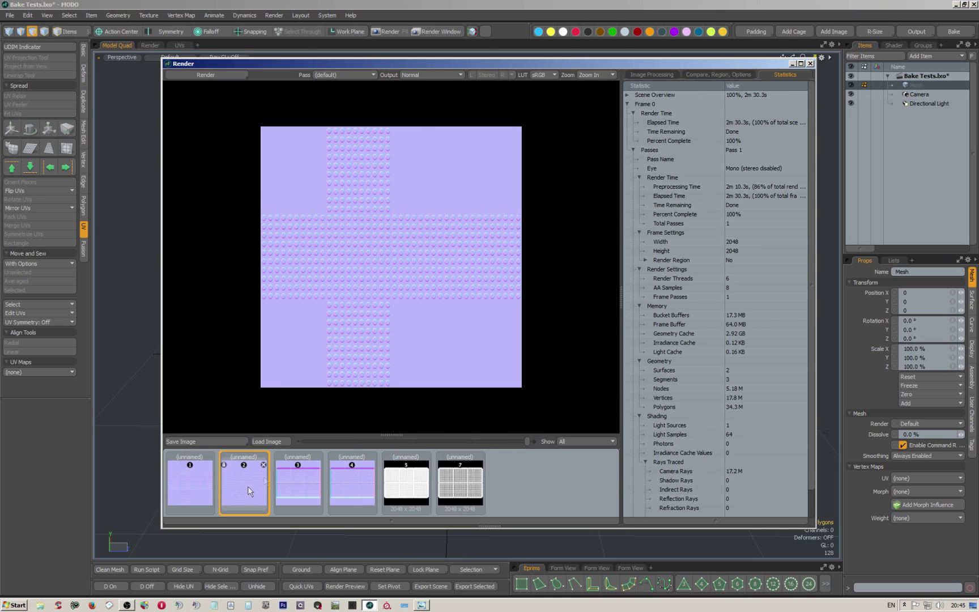
pyautogui.click(310, 495)
pyautogui.click(366, 483)
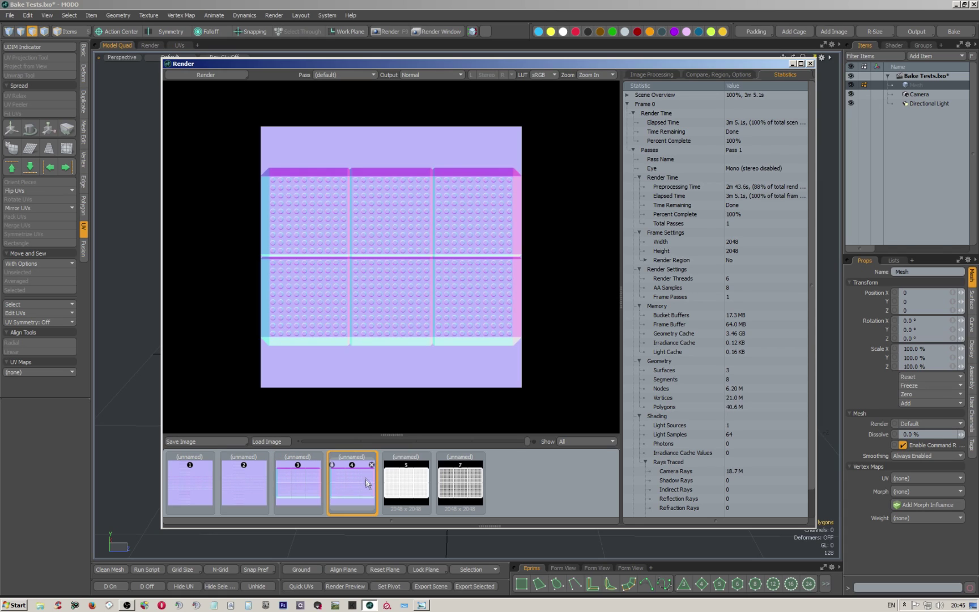
pyautogui.click(422, 490)
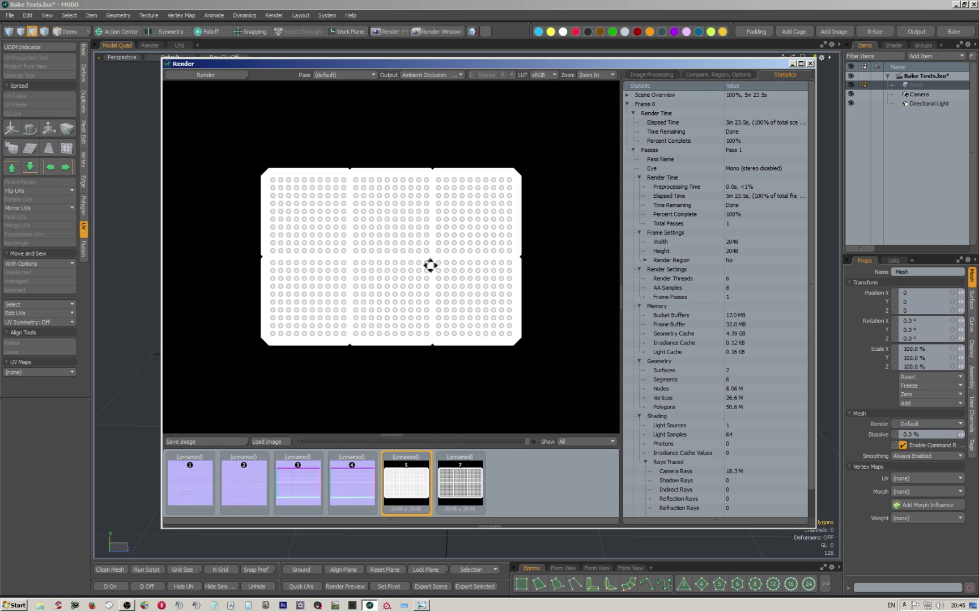
pyautogui.click(461, 487)
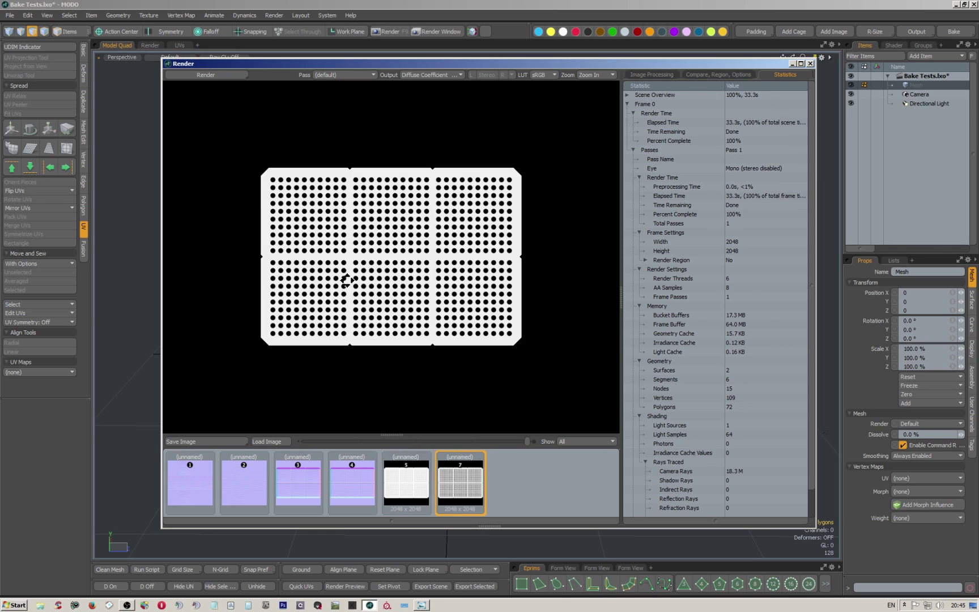
pyautogui.click(209, 480)
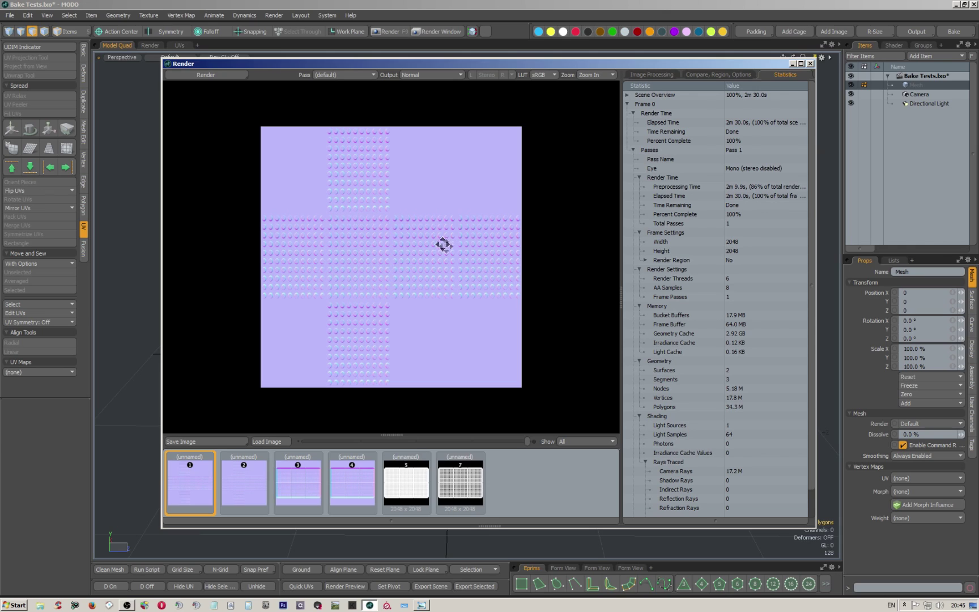
pyautogui.click(810, 63)
# - Create a 256 × 256 × 256 cube primitive with UVs, centred on the origin in X and Z
pyautogui.keyDown('alt'); pyautogui.moveTo(481, 269); pyautogui.dragTo(484, 346); pyautogui.keyUp('alt')
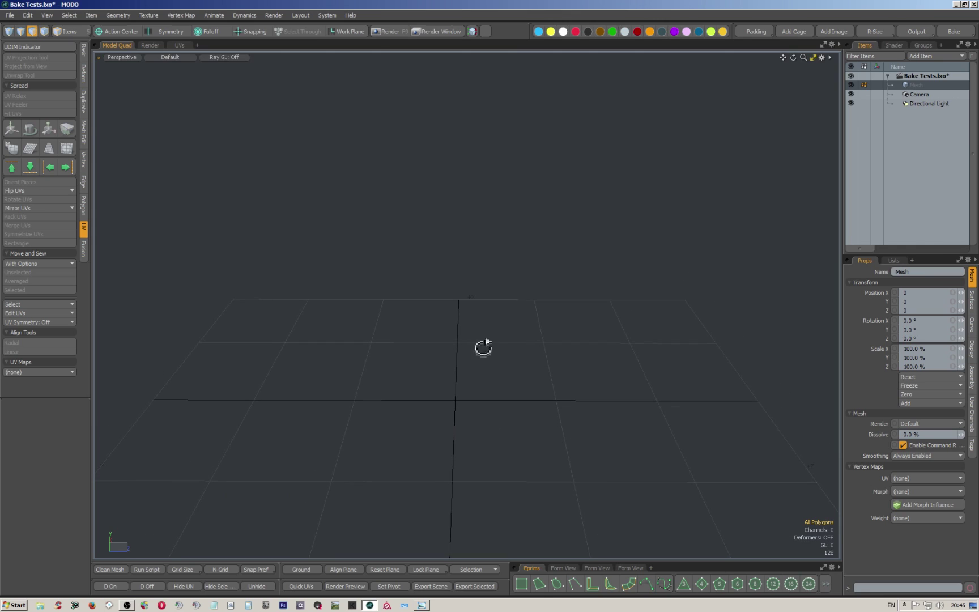
pyautogui.click(522, 584)
pyautogui.moveTo(376, 344); pyautogui.dragTo(573, 481)
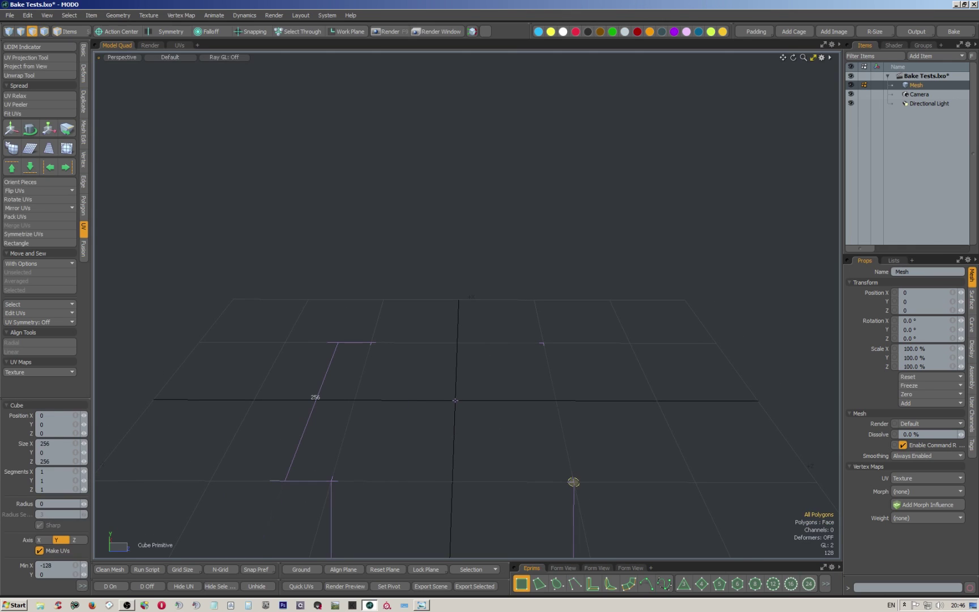
pyautogui.keyDown('alt'); pyautogui.moveTo(527, 448); pyautogui.dragTo(439, 168); pyautogui.keyUp('alt')
pyautogui.keyDown('alt'); pyautogui.moveTo(442, 206); pyautogui.dragTo(434, 314); pyautogui.keyUp('alt')
pyautogui.scroll(-4, 428, 260)
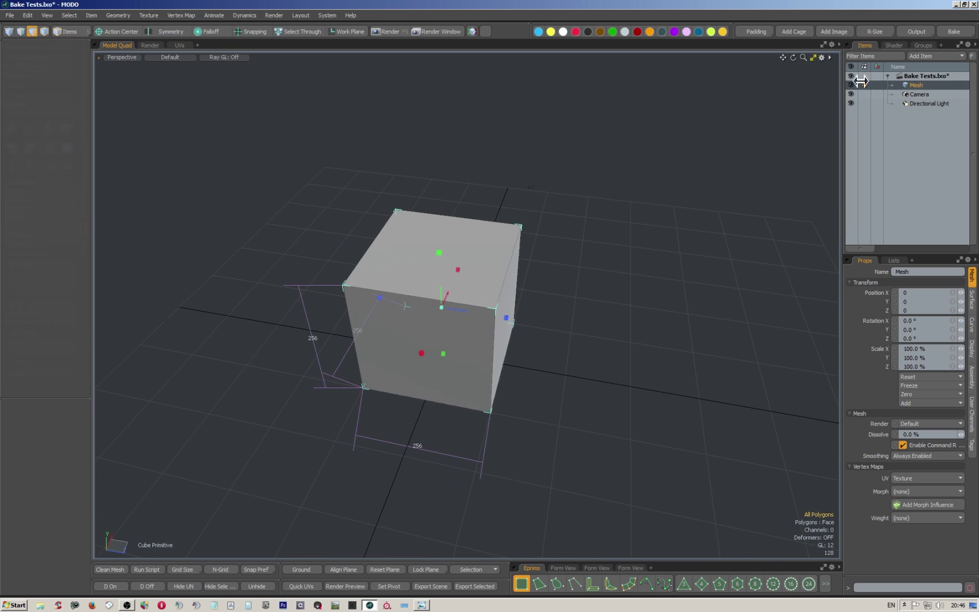
# - Duplicate the cube mesh and delete the Texture UV map from the original mesh
pyautogui.rightClick(901, 85)
pyautogui.click(884, 269)
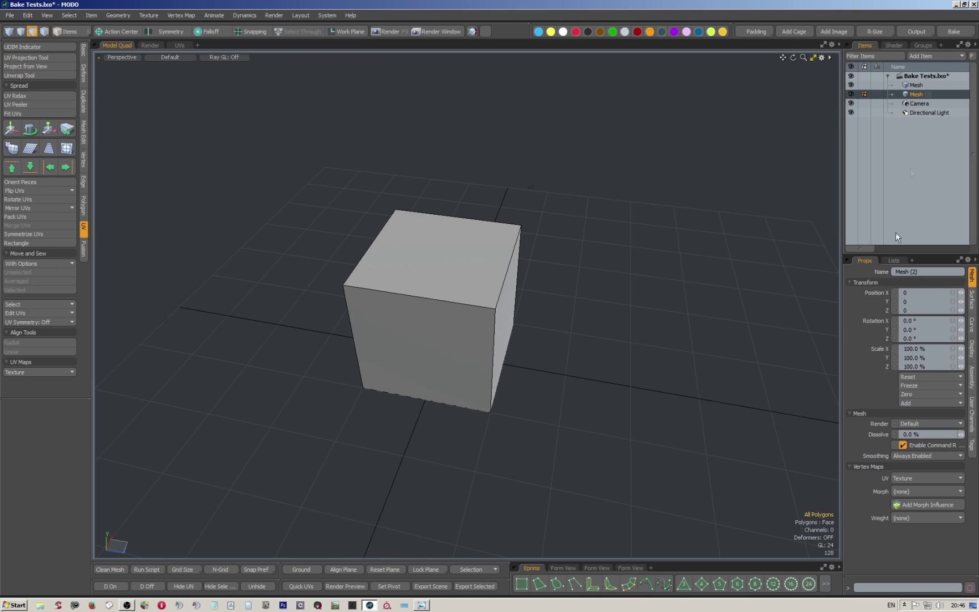
pyautogui.click(919, 86)
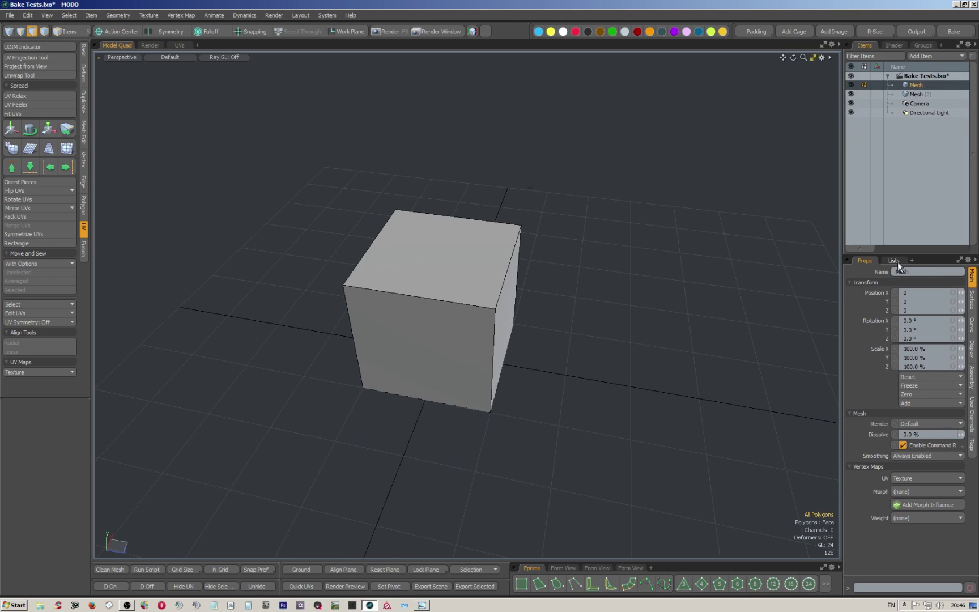
pyautogui.click(895, 261)
pyautogui.rightClick(877, 300)
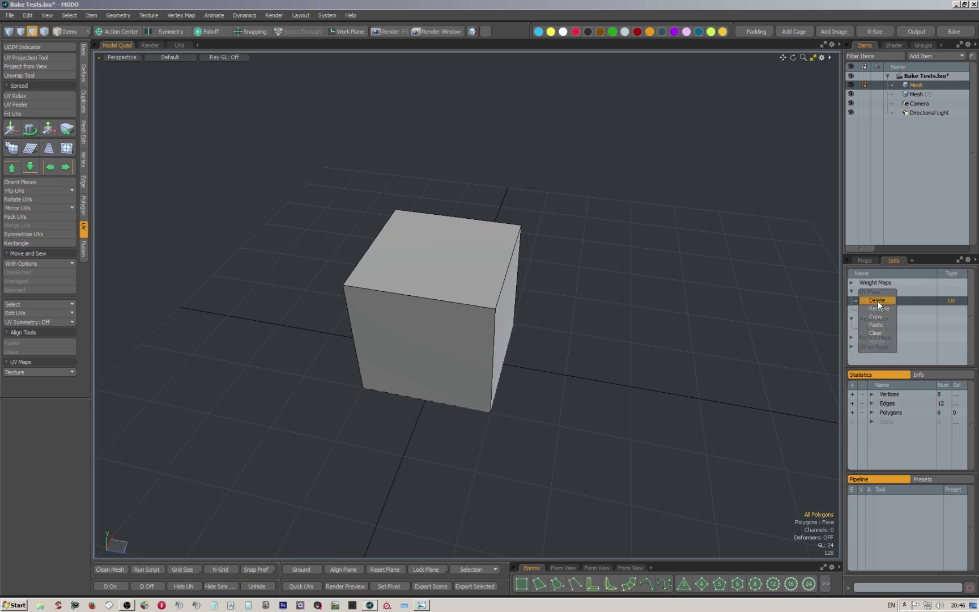
pyautogui.click(877, 301)
pyautogui.click(871, 407)
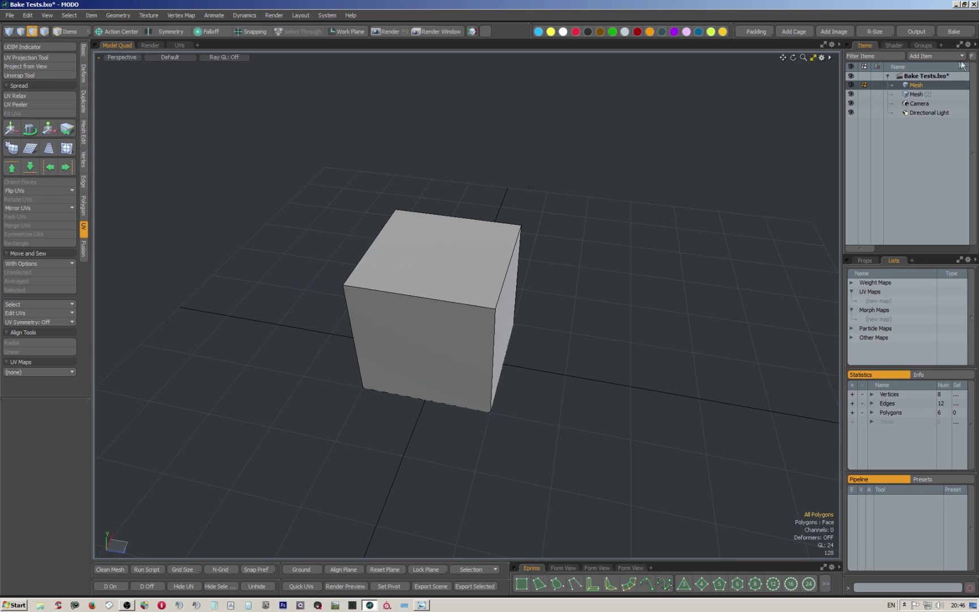
# - Rename the original cube mesh to HP and its duplicate to LP
pyautogui.doubleClick(918, 84)
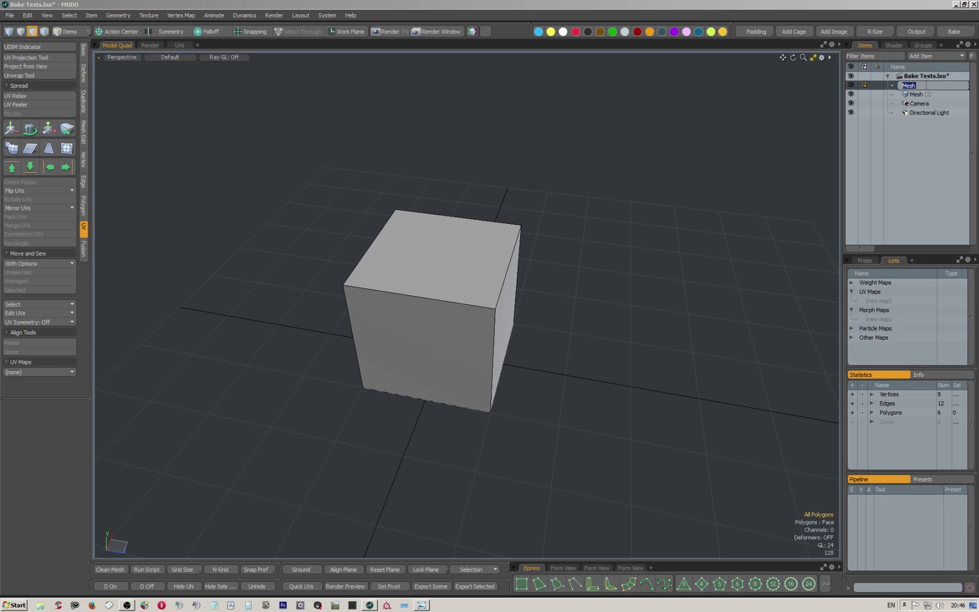
pyautogui.write('HP')
pyautogui.press('Return')
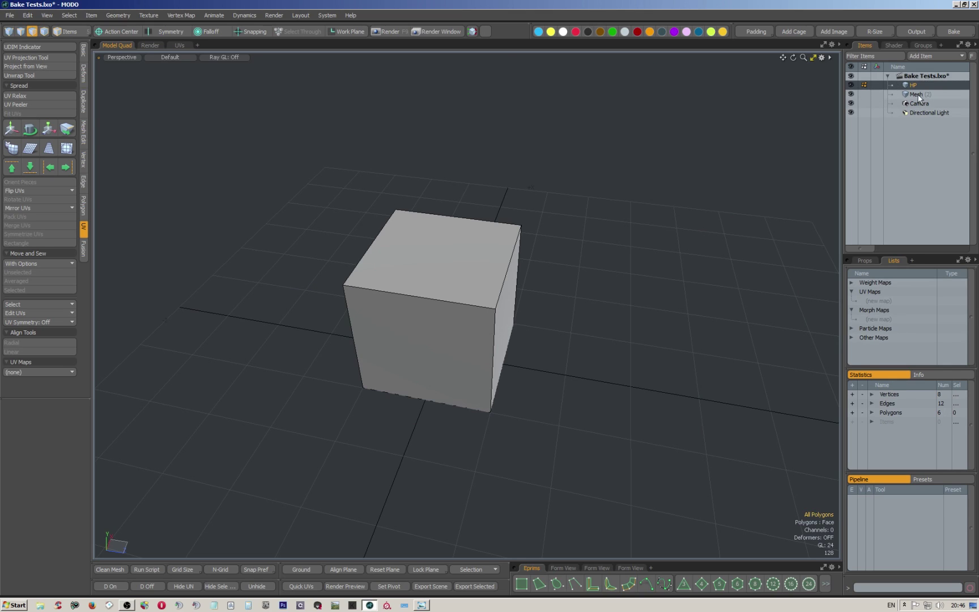
pyautogui.rightClick(918, 94)
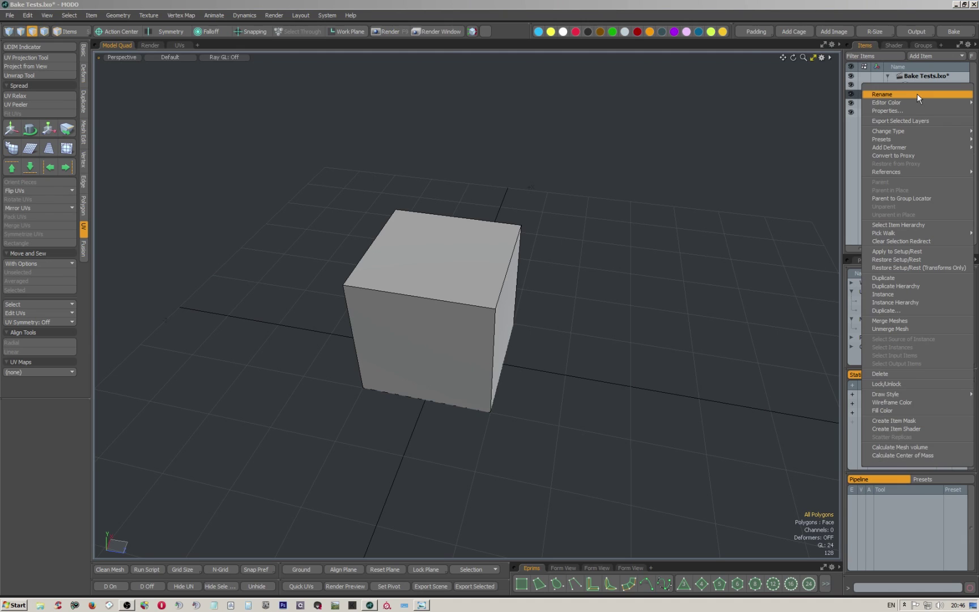
pyautogui.click(917, 94)
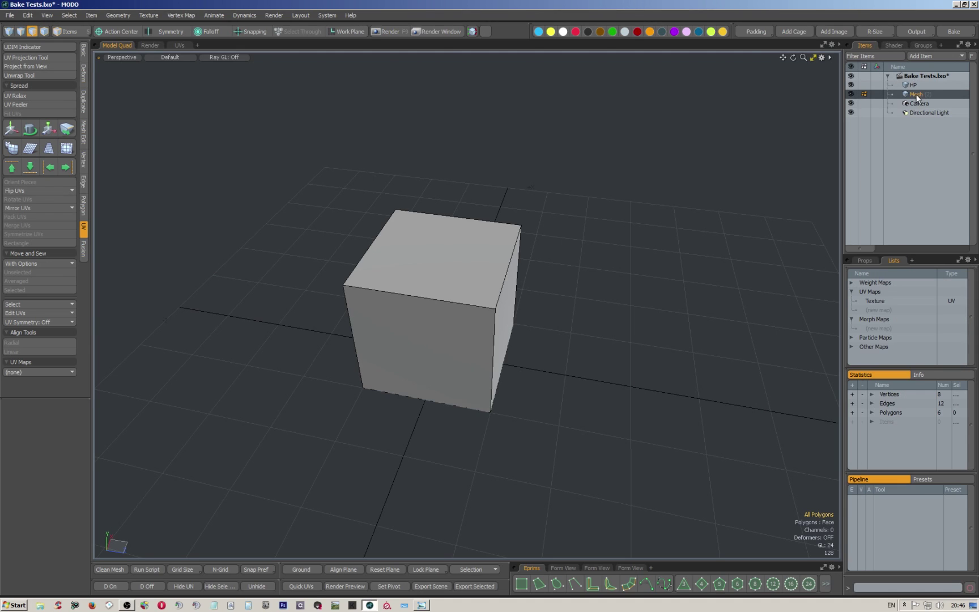
pyautogui.write('L')
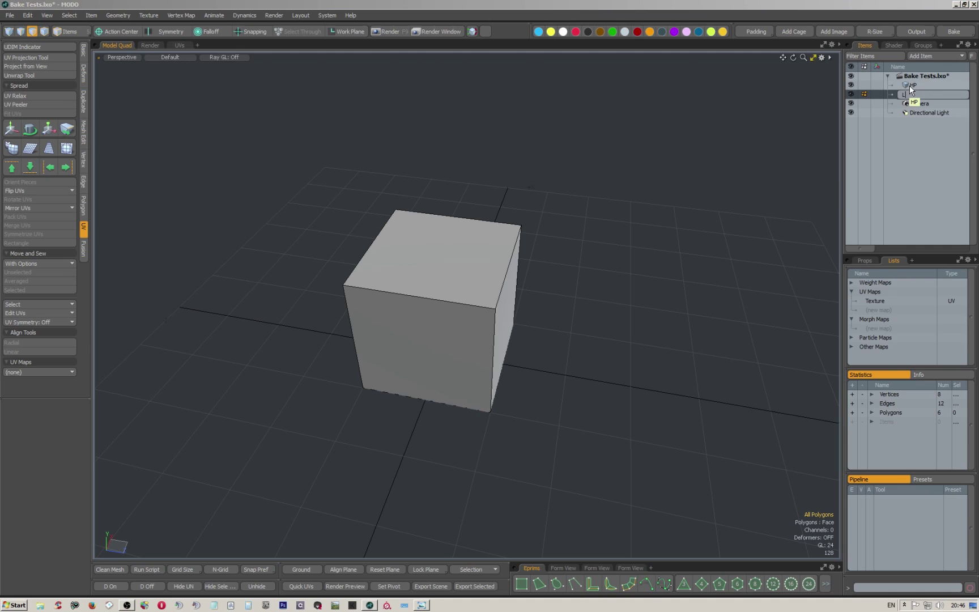
pyautogui.write('P')
pyautogui.press('Return')
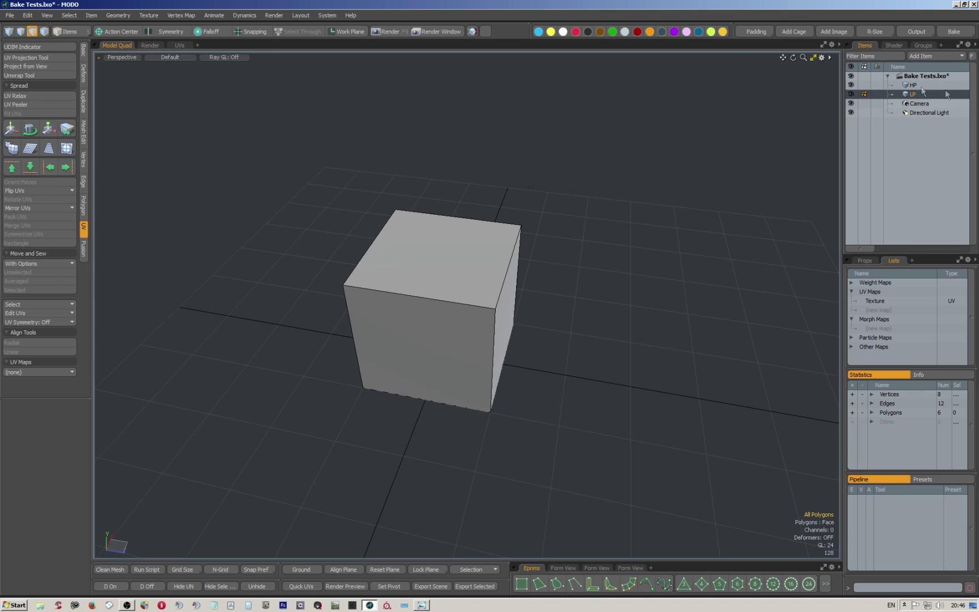
pyautogui.click(913, 84)
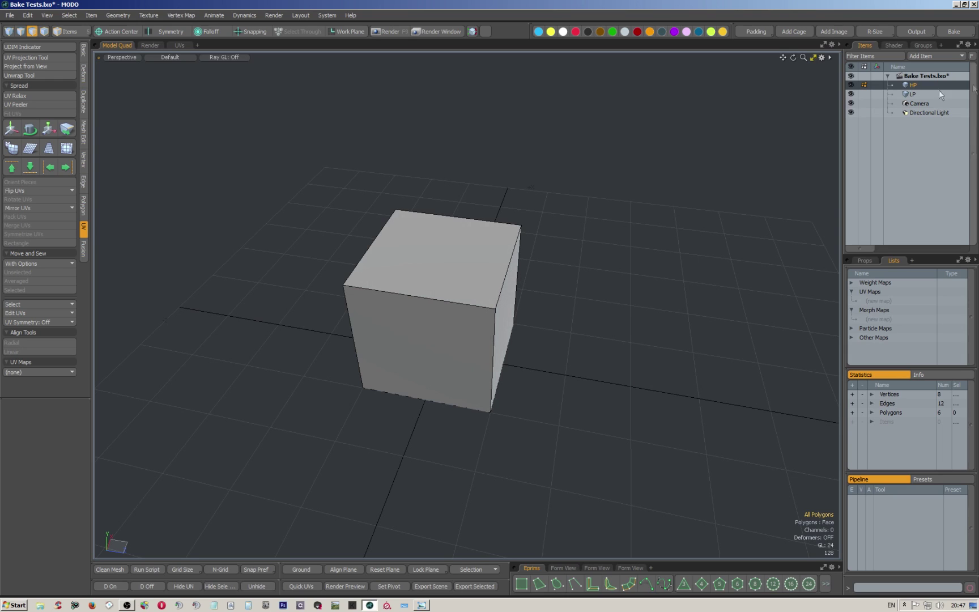
pyautogui.click(912, 97)
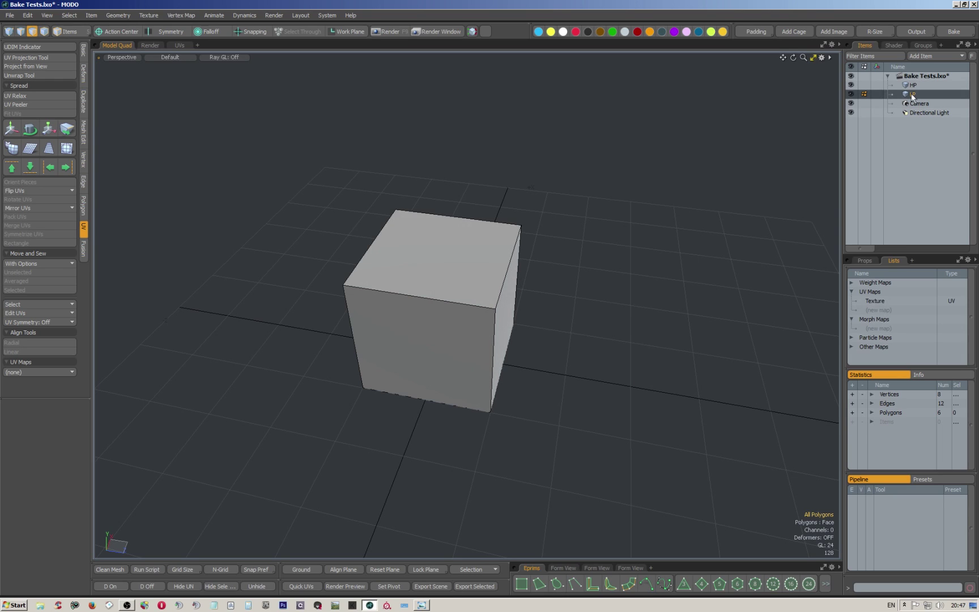
# - Open the scene "sci fi corridor modular" and select its HP corridor mesh
pyautogui.click(9, 15)
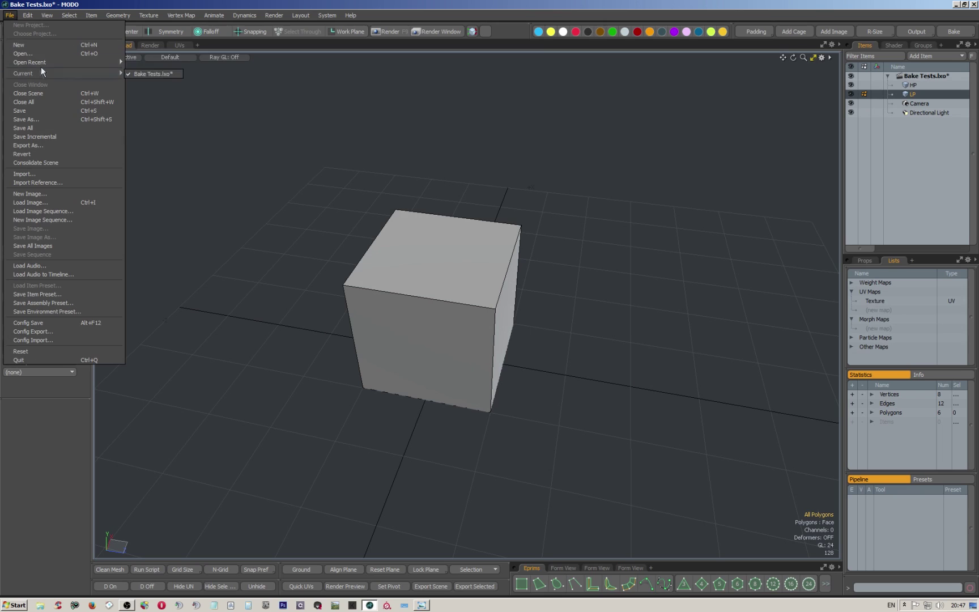
pyautogui.moveTo(43, 66)
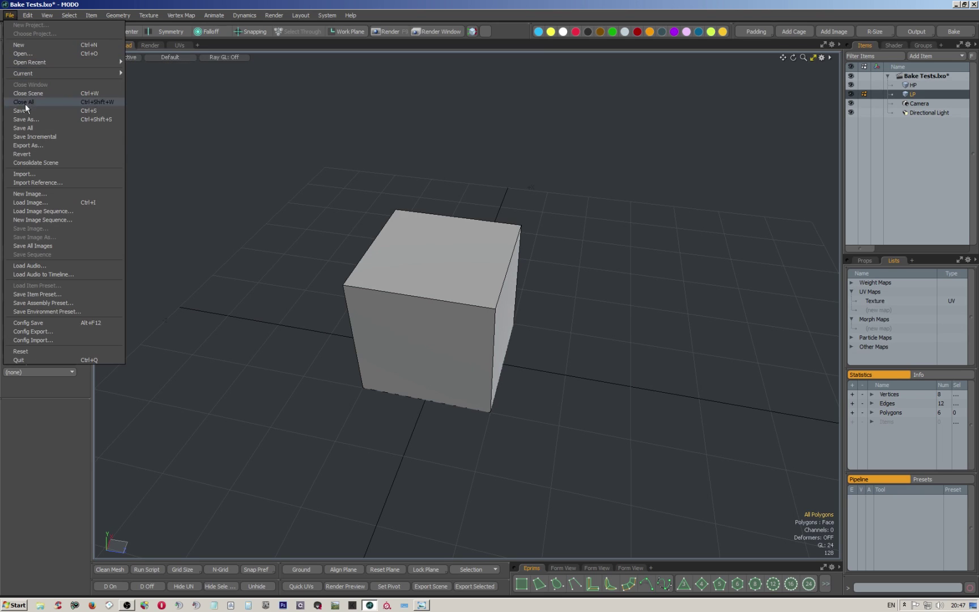
pyautogui.click(36, 57)
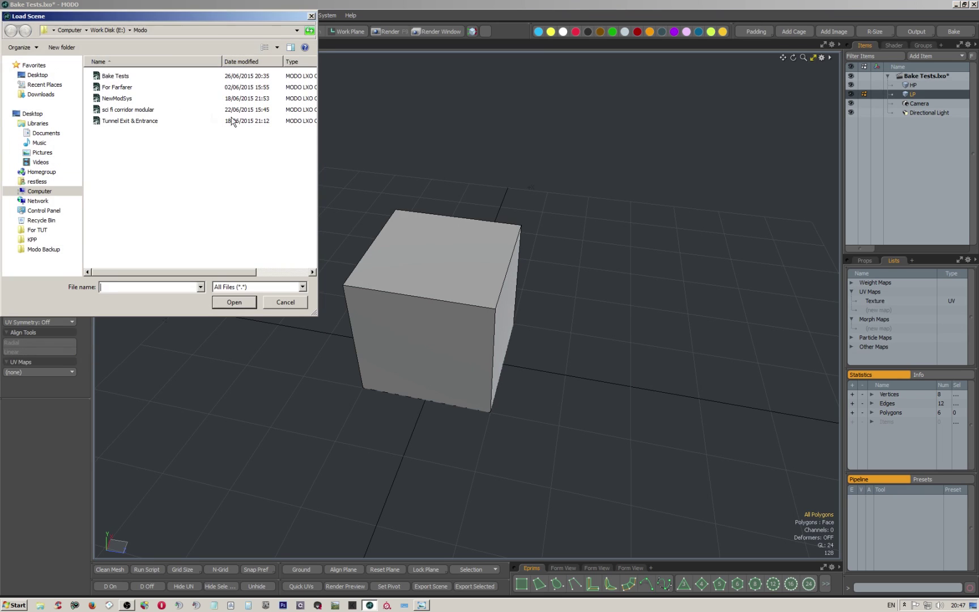
pyautogui.click(125, 111)
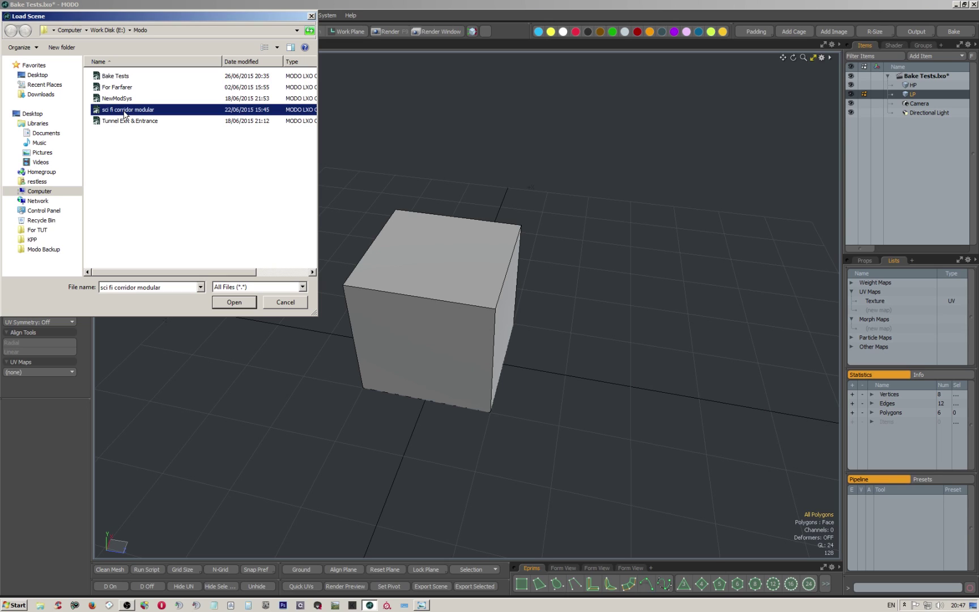
pyautogui.doubleClick(126, 110)
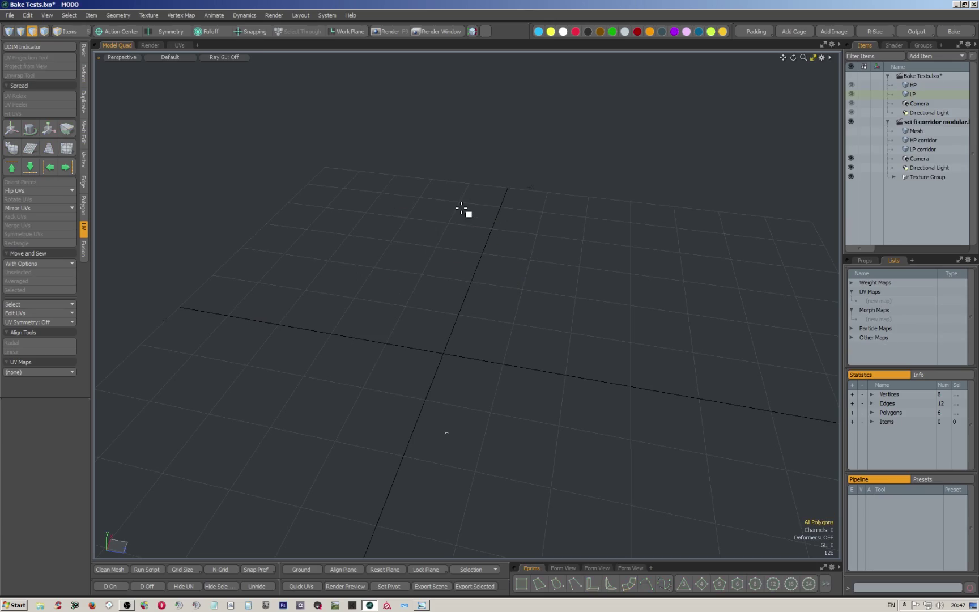
pyautogui.click(924, 141)
# - Examine the high-poly corridor's slatted walls, ceiling pipes and floor grating from inside and outside
pyautogui.keyDown('alt'); pyautogui.moveTo(623, 248); pyautogui.dragTo(470, 194); pyautogui.keyUp('alt')
pyautogui.keyDown('alt'); pyautogui.moveTo(521, 224); pyautogui.dragTo(508, 227); pyautogui.keyUp('alt')
pyautogui.keyDown('alt'); pyautogui.moveTo(517, 187); pyautogui.dragTo(467, 188); pyautogui.keyUp('alt')
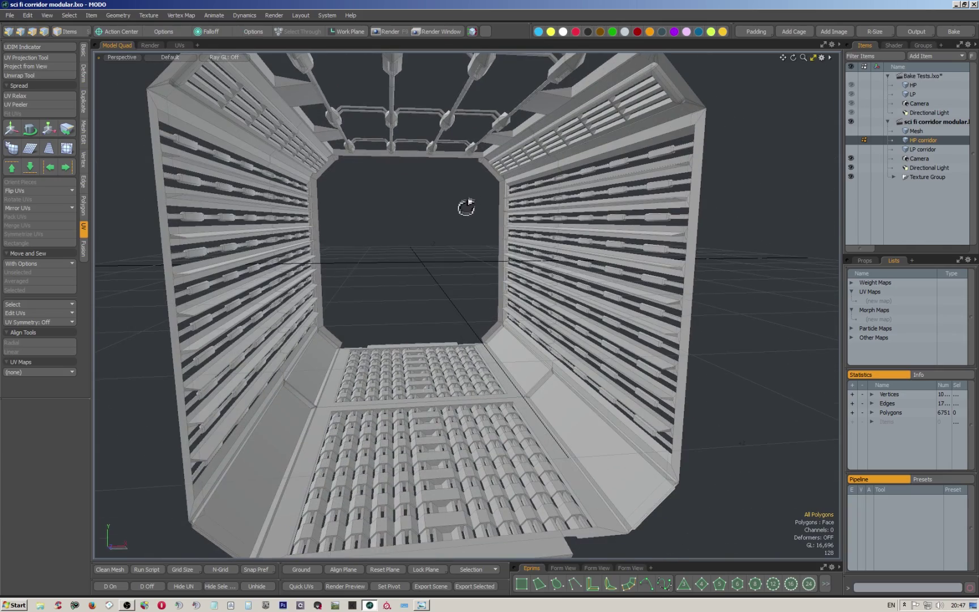
pyautogui.press('3')
pyautogui.keyDown('alt'); pyautogui.moveTo(493, 192); pyautogui.dragTo(486, 219); pyautogui.keyUp('alt')
pyautogui.scroll(-3, 474, 208)
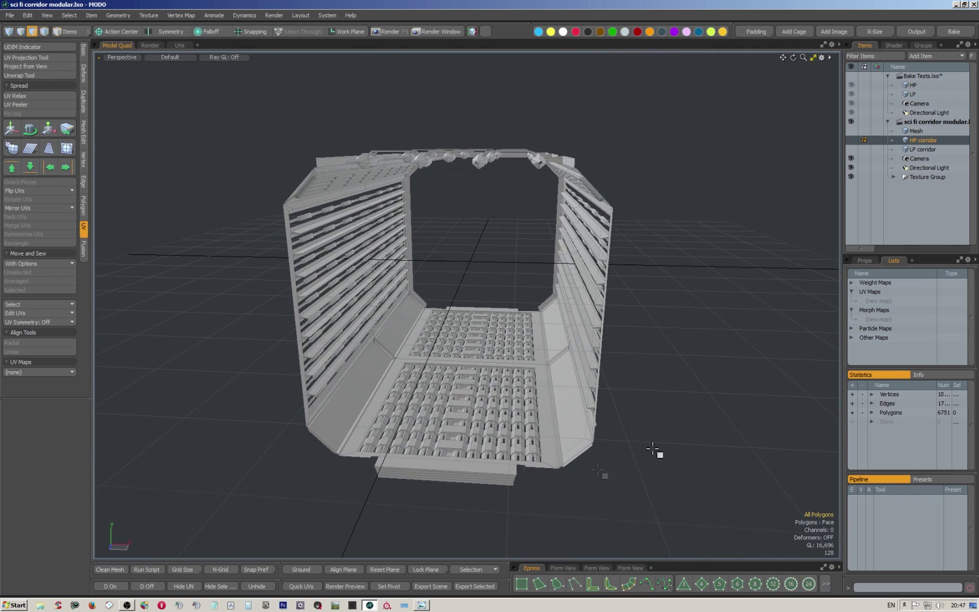
pyautogui.keyDown('alt'); pyautogui.moveTo(439, 265); pyautogui.dragTo(457, 239); pyautogui.keyUp('alt')
pyautogui.scroll(5, 440, 315)
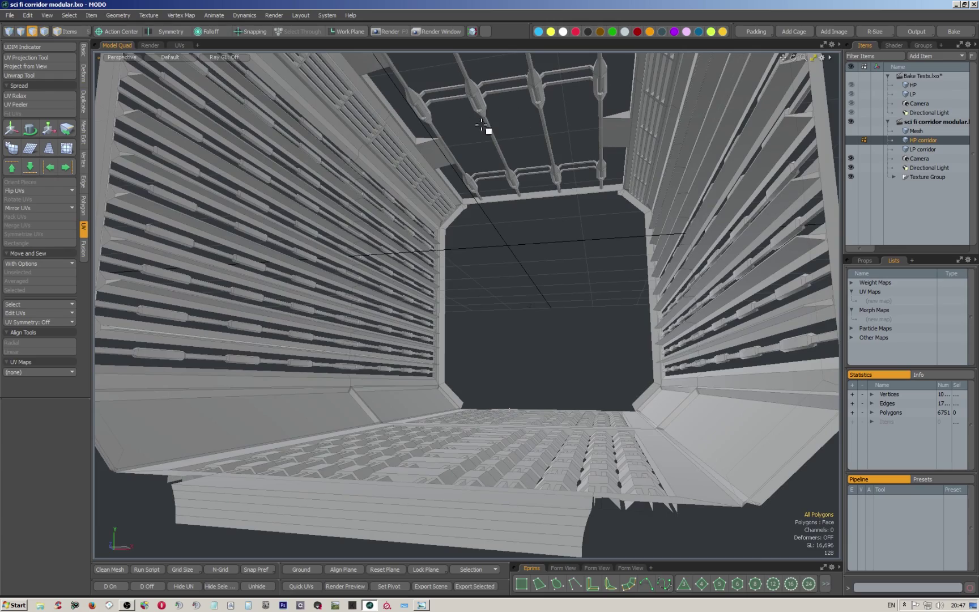
pyautogui.keyDown('alt'); pyautogui.moveTo(498, 153); pyautogui.dragTo(501, 244); pyautogui.keyUp('alt')
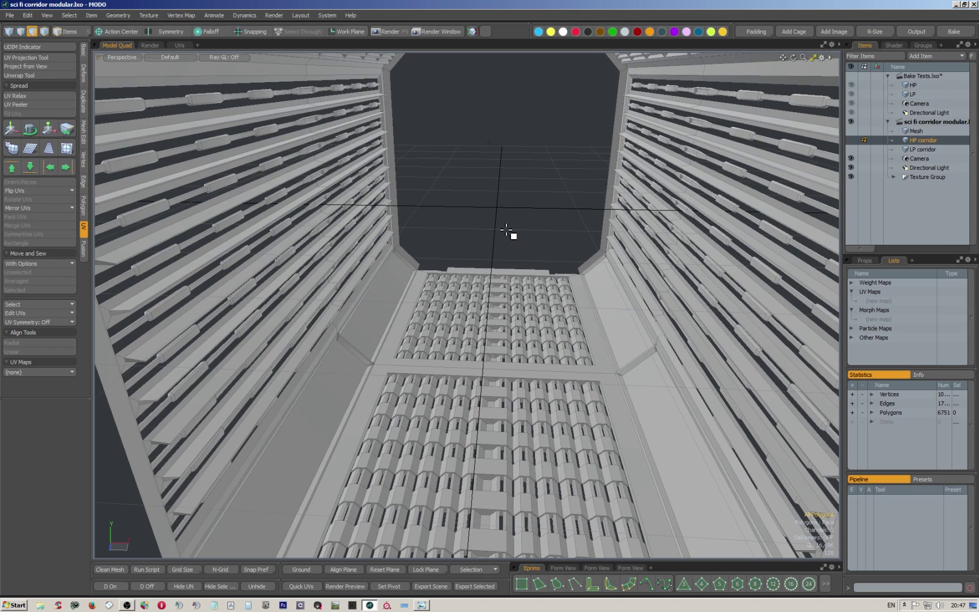
pyautogui.moveTo(530, 230)
pyautogui.keyDown('alt'); pyautogui.mouseDown()
pyautogui.moveTo(513, 253)
pyautogui.moveTo(531, 241)
pyautogui.mouseUp(); pyautogui.keyUp('alt')
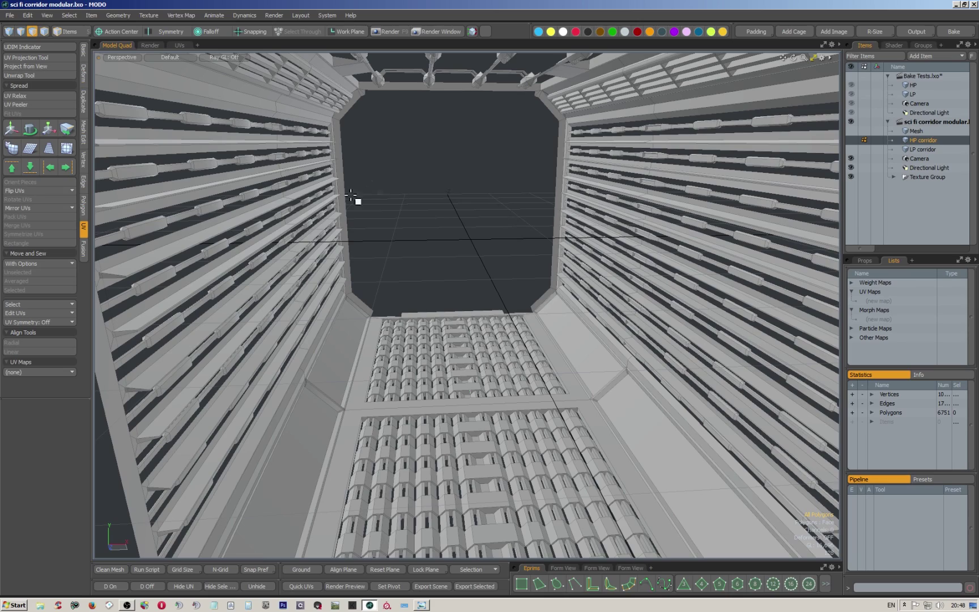
# - Select the four flat slanted panel polygons running along both sides of the corridor floor
pyautogui.keyDown('alt'); pyautogui.moveTo(470, 252); pyautogui.dragTo(443, 194); pyautogui.keyUp('alt')
pyautogui.keyDown('alt'); pyautogui.moveTo(424, 255); pyautogui.dragTo(479, 267); pyautogui.keyUp('alt')
pyautogui.click(435, 285)
pyautogui.keyDown('shift'); pyautogui.click(371, 335); pyautogui.keyUp('shift')
pyautogui.keyDown('alt'); pyautogui.moveTo(490, 332); pyautogui.dragTo(624, 309); pyautogui.keyUp('alt')
pyautogui.keyDown('shift'); pyautogui.click(633, 273); pyautogui.keyUp('shift')
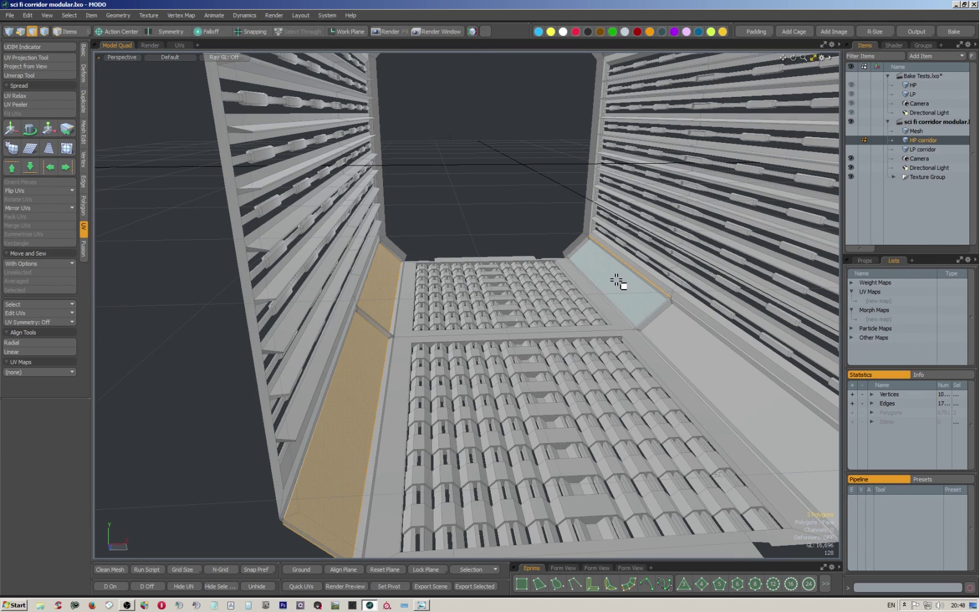
pyautogui.click(619, 278)
pyautogui.keyDown('shift'); pyautogui.click(393, 291); pyautogui.keyUp('shift')
pyautogui.keyDown('shift'); pyautogui.click(373, 374); pyautogui.keyUp('shift')
pyautogui.keyDown('shift'); pyautogui.click(683, 358); pyautogui.keyUp('shift')
pyautogui.keyDown('alt'); pyautogui.moveTo(635, 289); pyautogui.dragTo(527, 274); pyautogui.keyUp('alt')
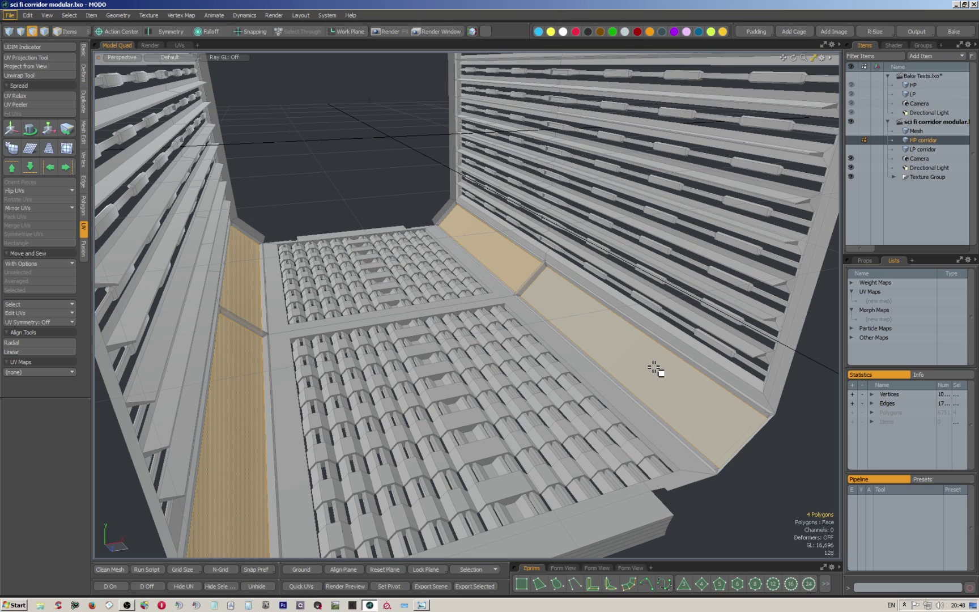
# - Add the faces of two adjacent floor grating tiles to the selection and clear the entire polygon selection
pyautogui.keyDown('alt'); pyautogui.moveTo(581, 360); pyautogui.dragTo(549, 393); pyautogui.keyUp('alt')
pyautogui.scroll(4, 477, 453)
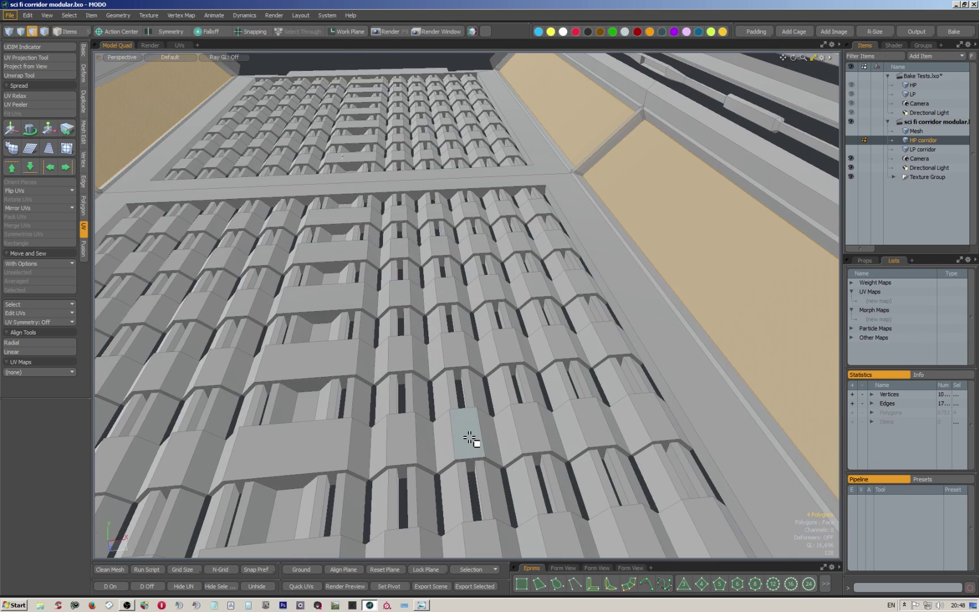
pyautogui.keyDown('shift'); pyautogui.moveTo(438, 442); pyautogui.dragTo(389, 445); pyautogui.keyUp('shift')
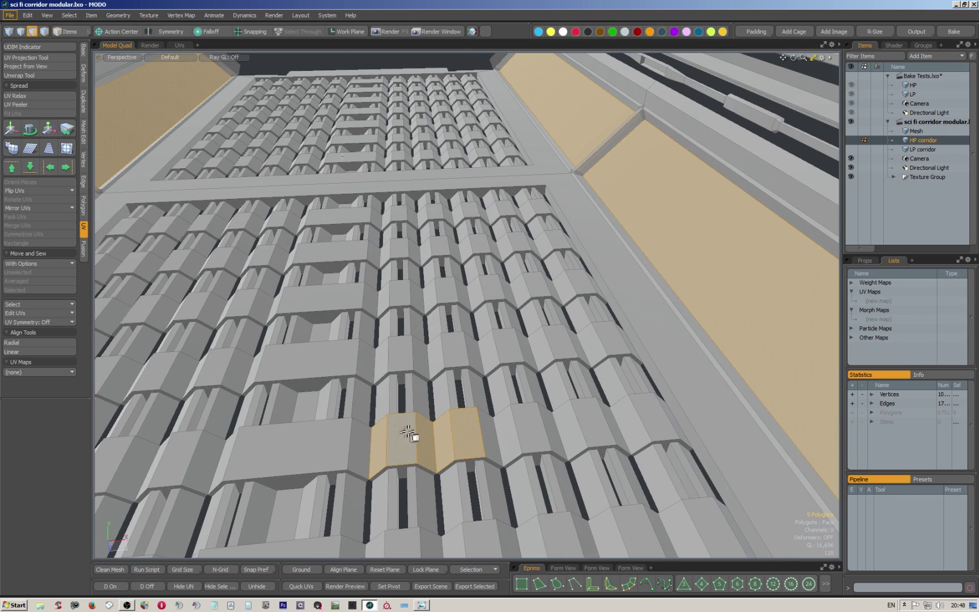
pyautogui.scroll(-2, 535, 246)
pyautogui.scroll(-3, 535, 246)
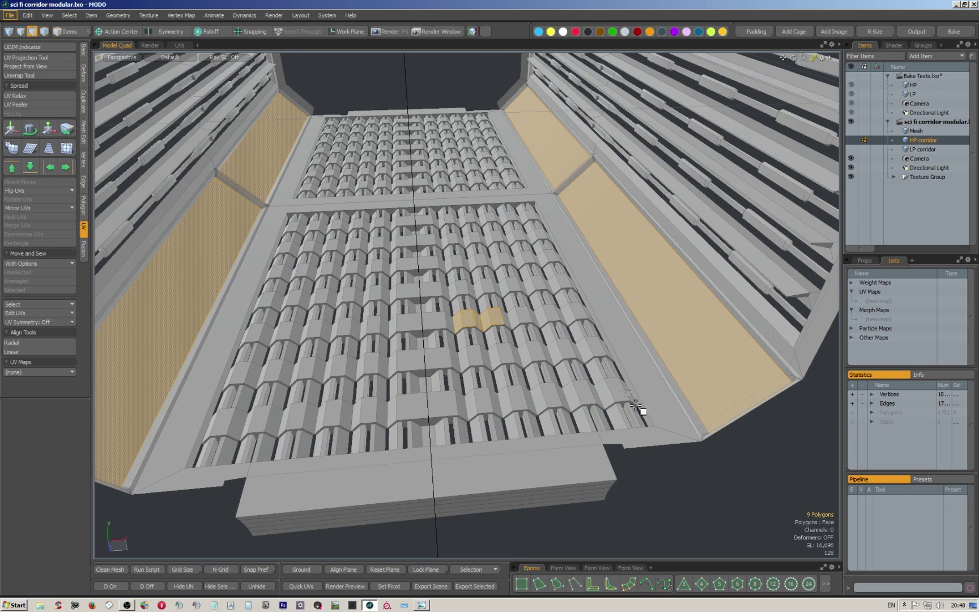
pyautogui.click(681, 469)
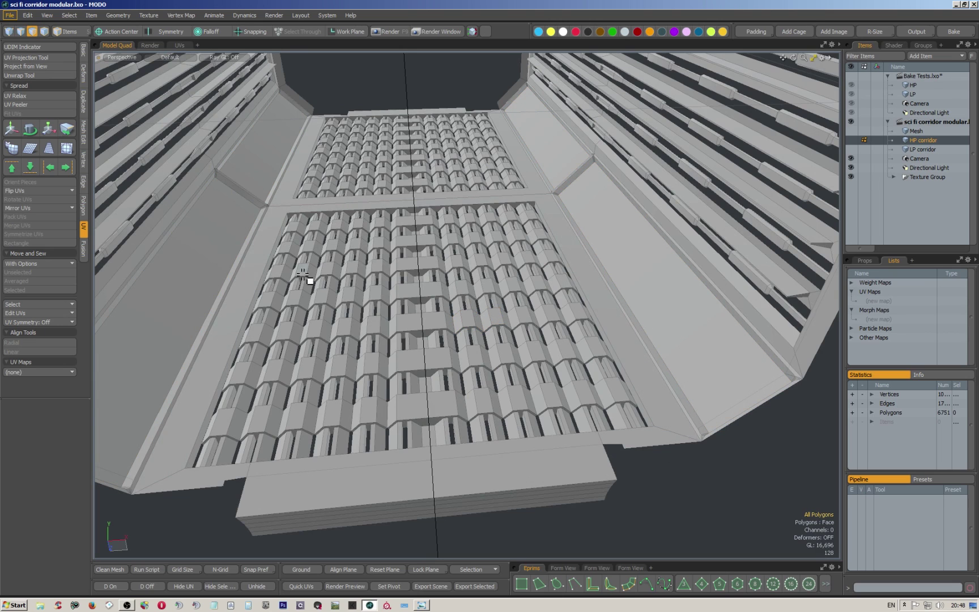
# - Examine the floor grating tiles up close and turn on the visibility of the HP corridor mesh
pyautogui.scroll(5, 323, 282)
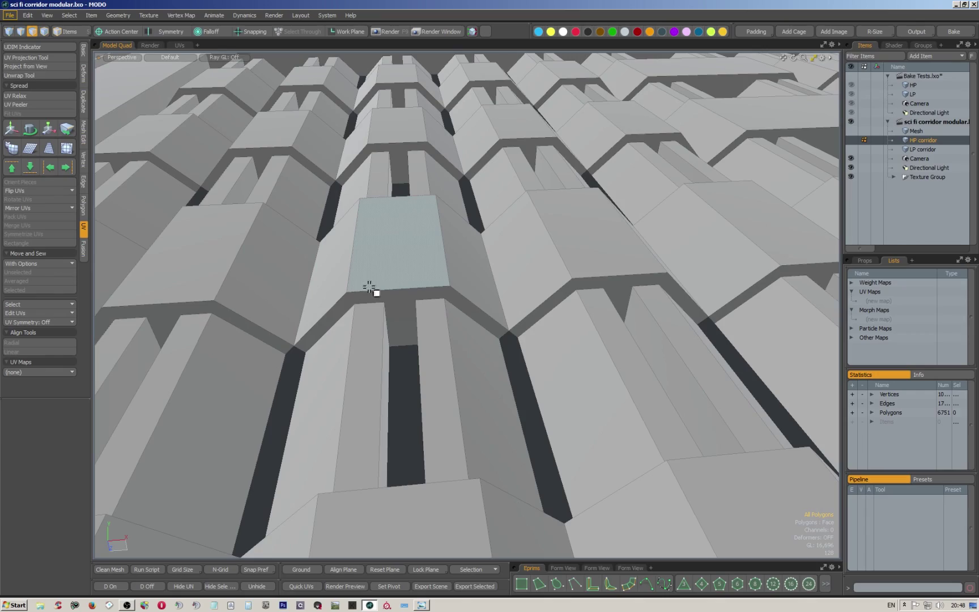
pyautogui.scroll(-3, 382, 267)
pyautogui.scroll(-5, 381, 267)
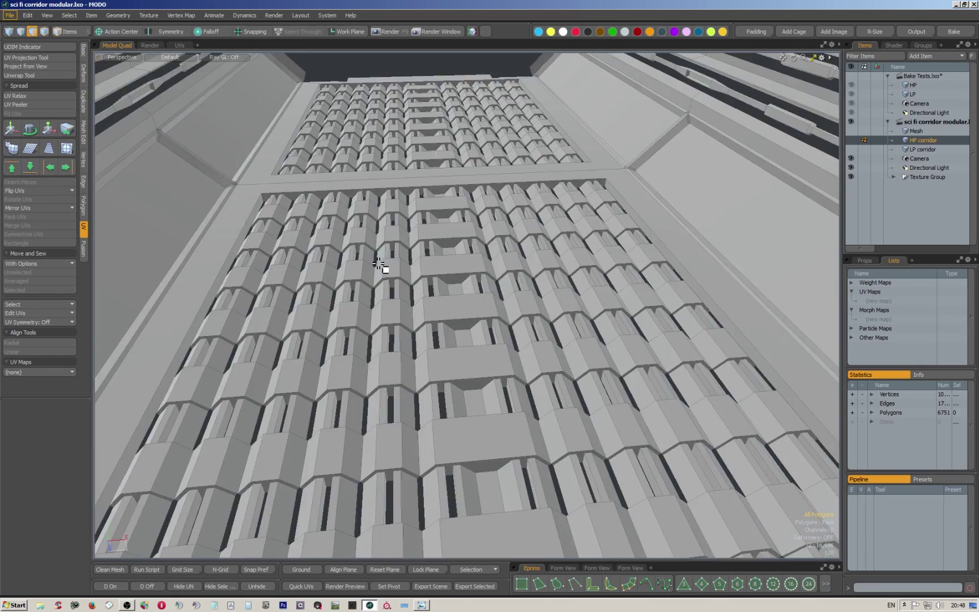
pyautogui.keyDown('alt'); pyautogui.moveTo(420, 265); pyautogui.dragTo(559, 219); pyautogui.keyUp('alt')
pyautogui.press('3')
pyautogui.click(852, 140)
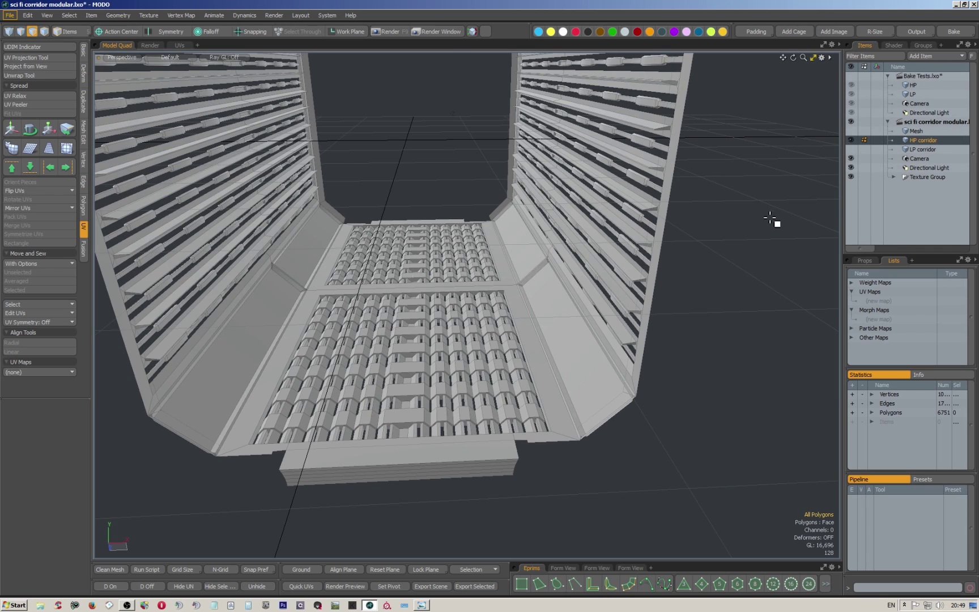
# - Disable the Dots stencil layer in the TEST rouns material group and show the reflection properties of its Material
pyautogui.click(900, 44)
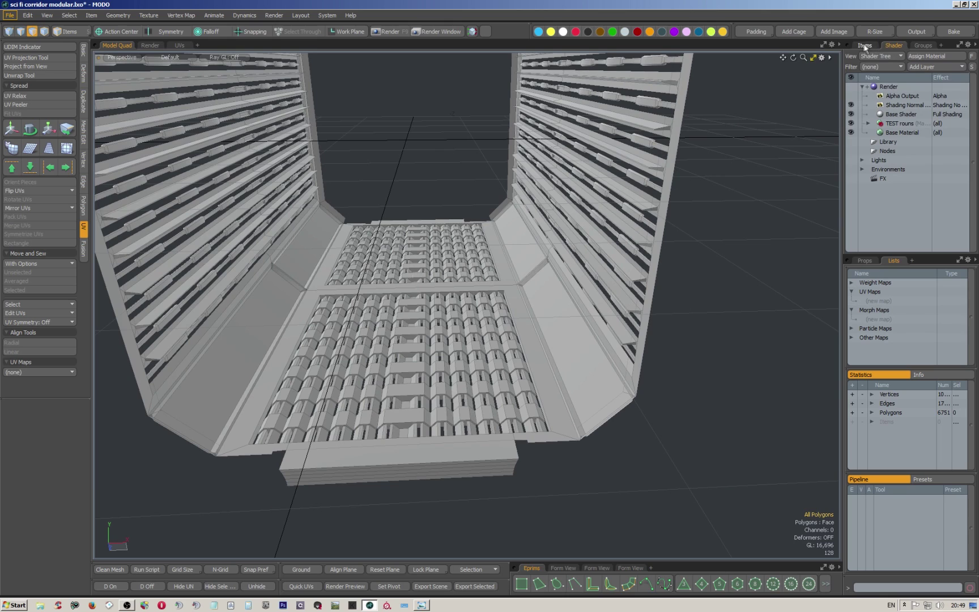
pyautogui.click(868, 124)
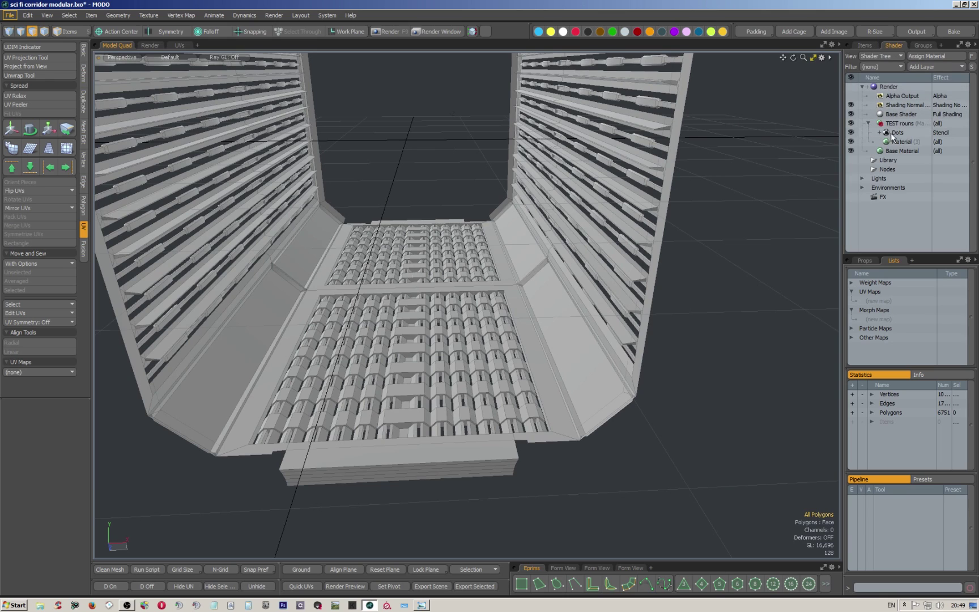
pyautogui.click(851, 132)
pyautogui.click(892, 142)
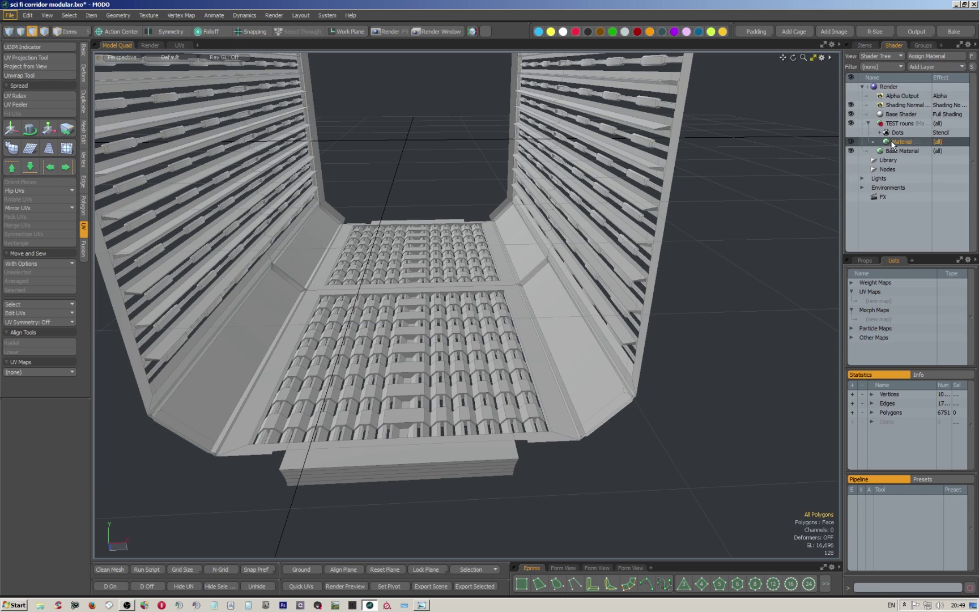
pyautogui.click(865, 262)
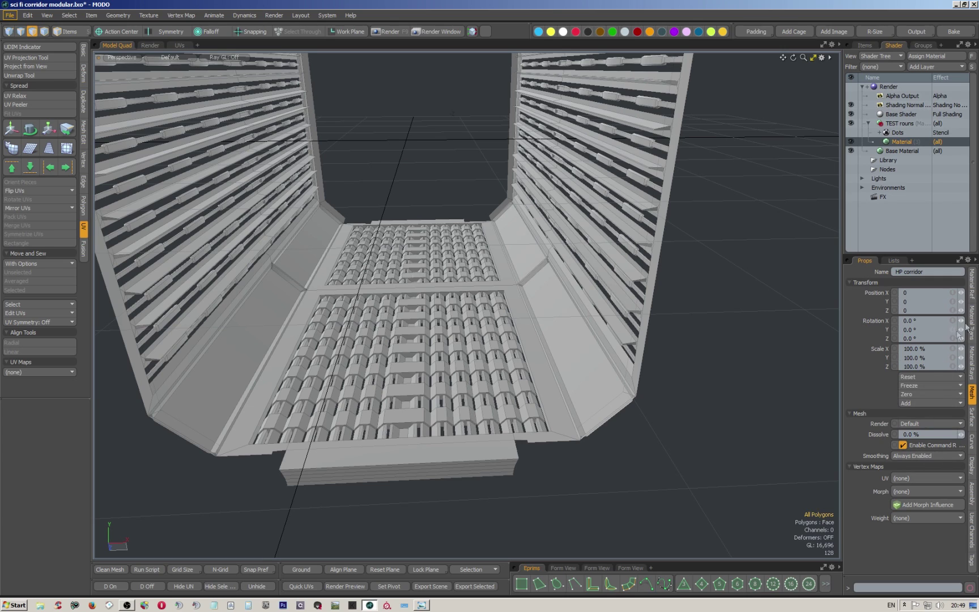
pyautogui.click(975, 289)
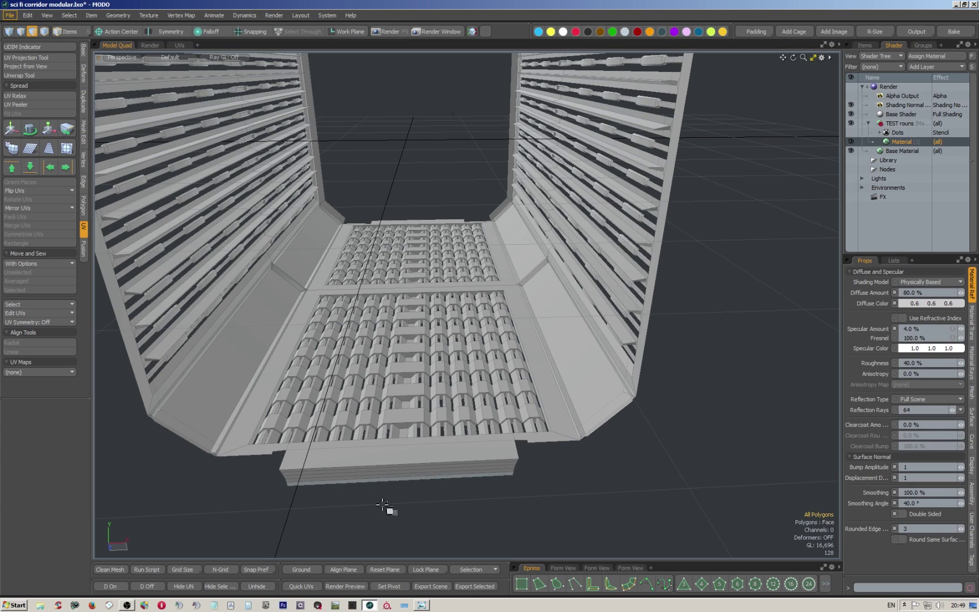
# - Open a render preview of the corridor, replace the Shading Normal output with Final Color, and close the preview
pyautogui.click(345, 586)
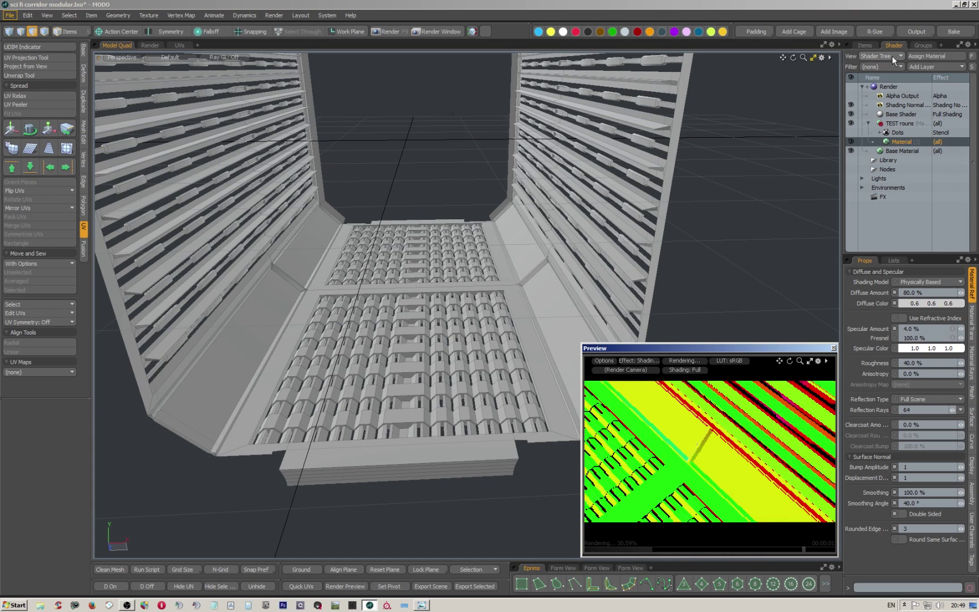
pyautogui.click(909, 30)
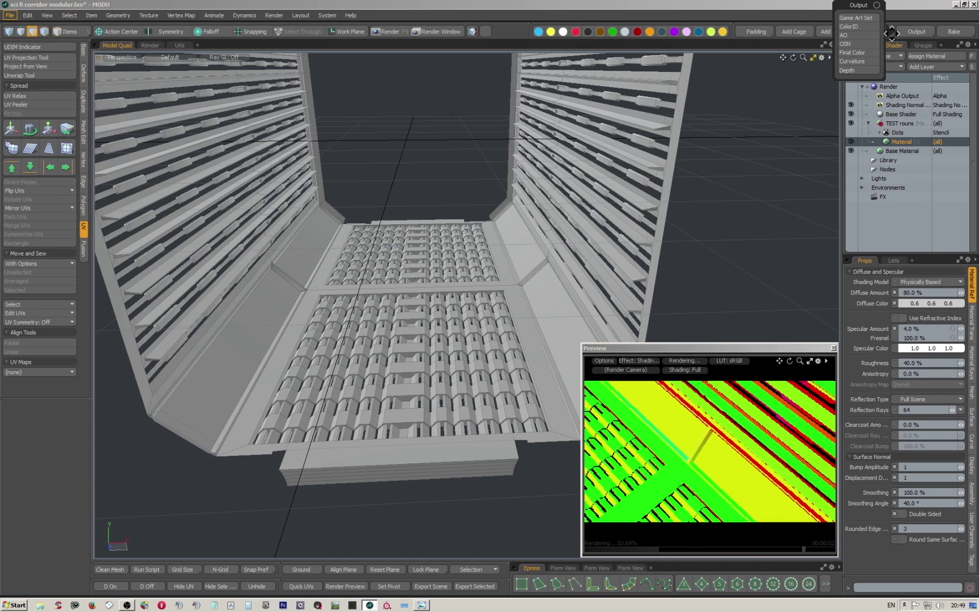
pyautogui.click(857, 53)
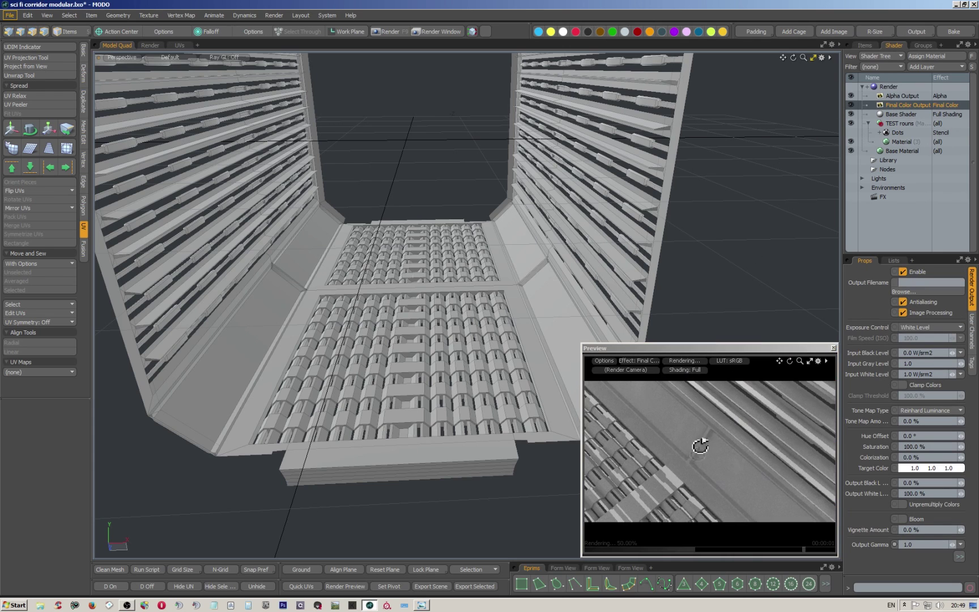
pyautogui.keyDown('alt'); pyautogui.moveTo(701, 434); pyautogui.dragTo(684, 422); pyautogui.keyUp('alt')
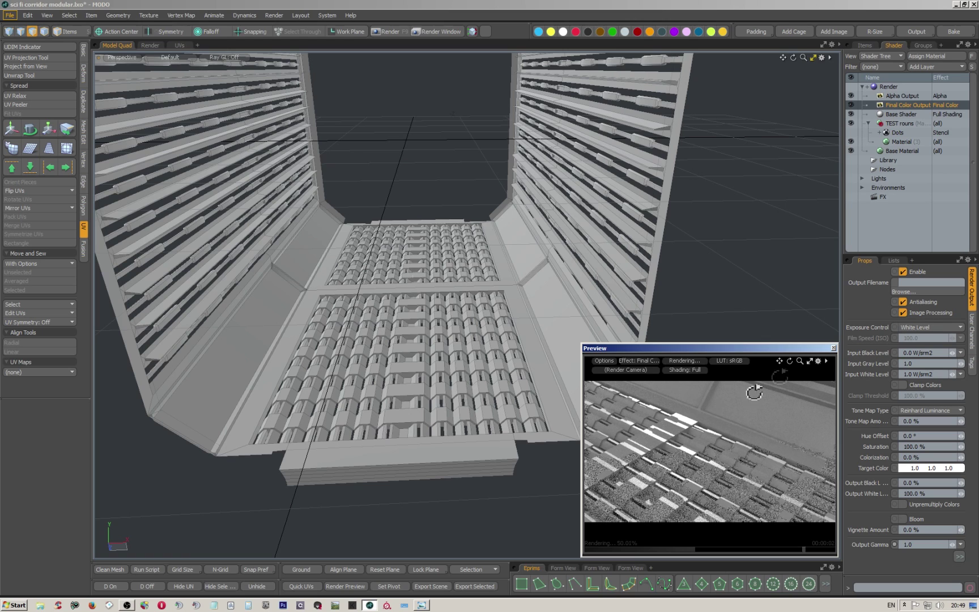
pyautogui.click(833, 349)
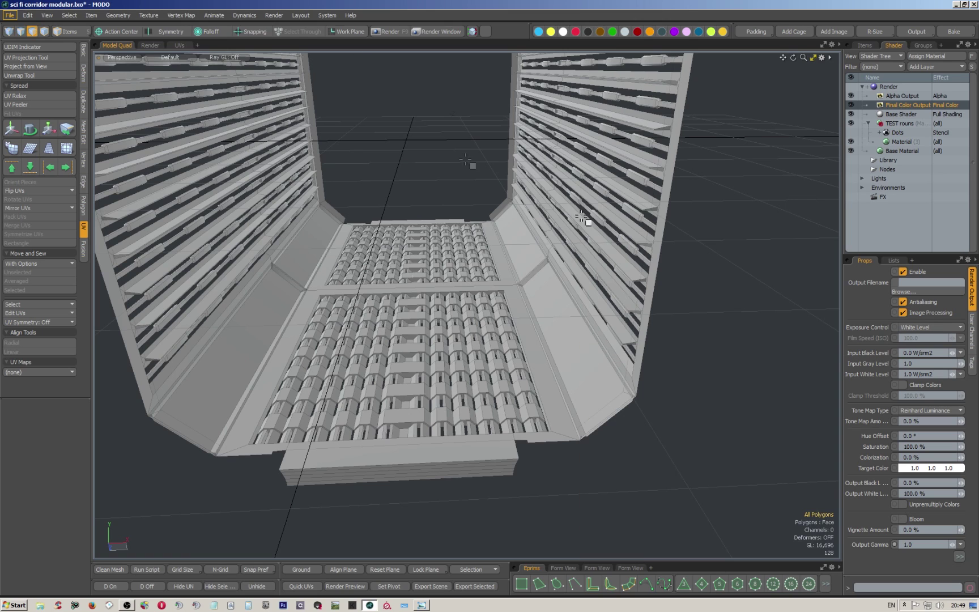
# - Render the corridor in the full-size render view with a close-up angle on the floor grating
pyautogui.click(150, 45)
pyautogui.click(466, 305)
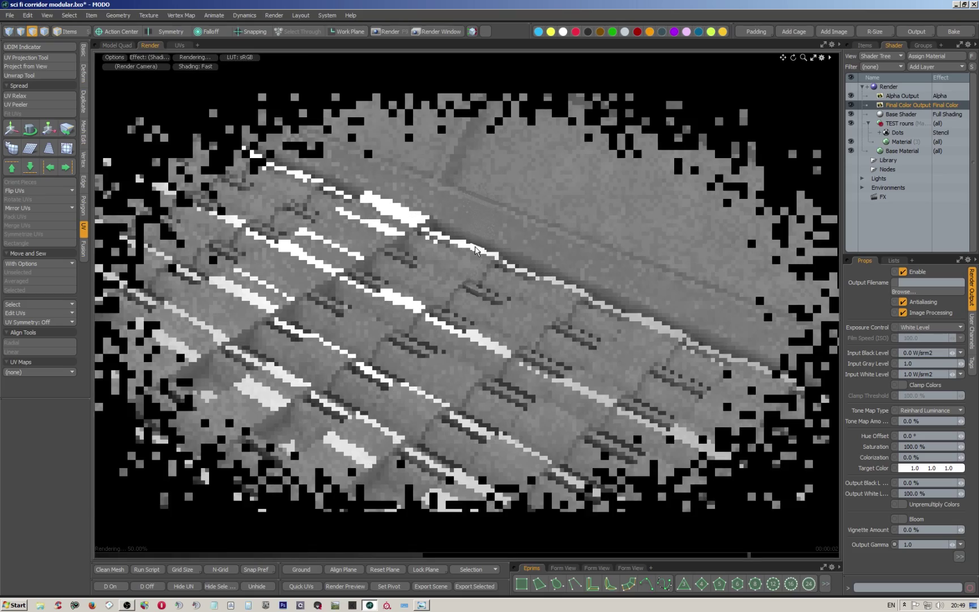
pyautogui.keyDown('alt'); pyautogui.moveTo(506, 289); pyautogui.dragTo(444, 231); pyautogui.keyUp('alt')
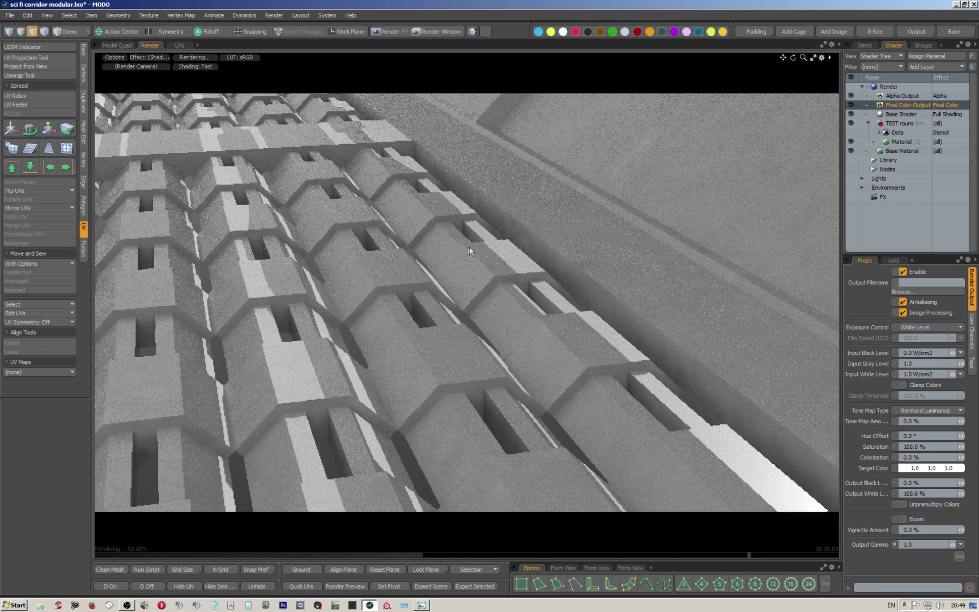
# - Disable the TEST rouns material group and assign a material named NEW to the HP corridor mesh
pyautogui.click(854, 122)
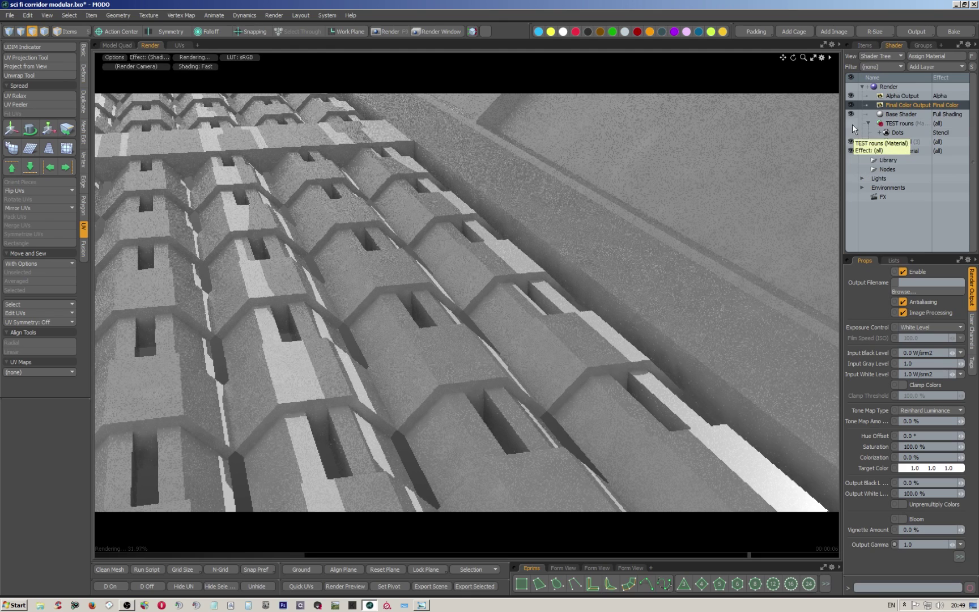
pyautogui.click(859, 46)
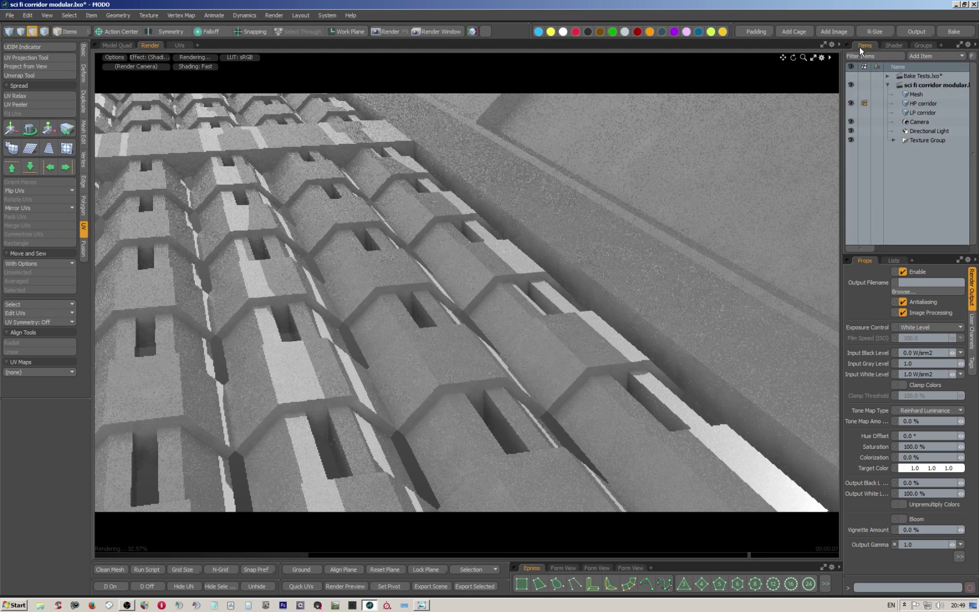
pyautogui.click(909, 104)
pyautogui.press('m')
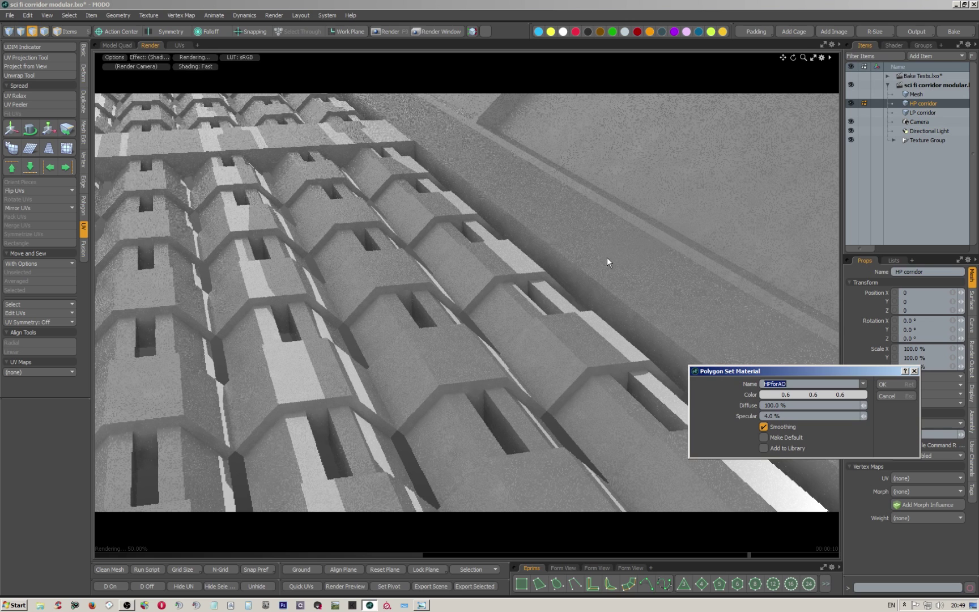
pyautogui.press('Return')
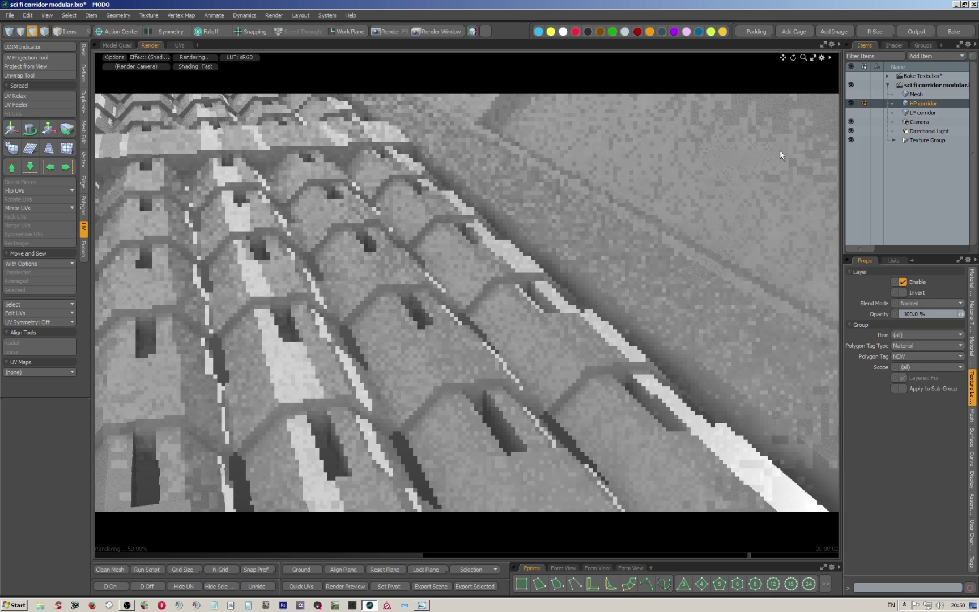
# - Set the rounded edge width of the NEW group's Material to 1
pyautogui.click(891, 47)
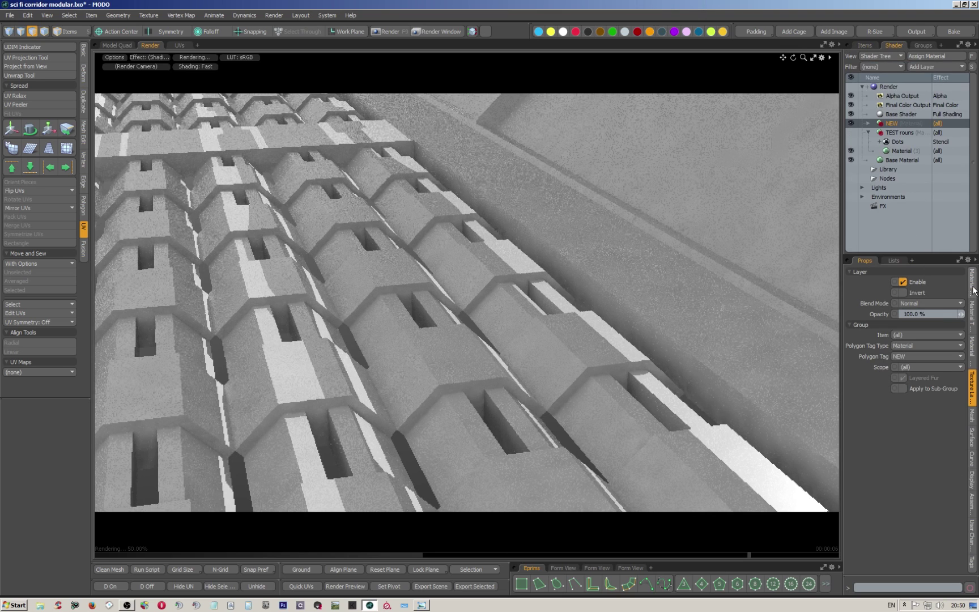
pyautogui.click(869, 124)
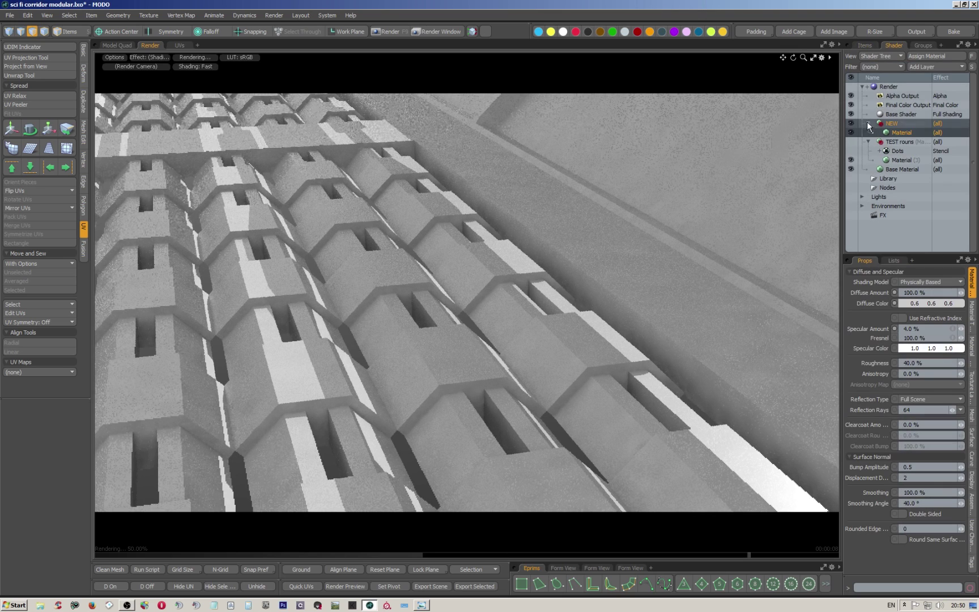
pyautogui.click(894, 136)
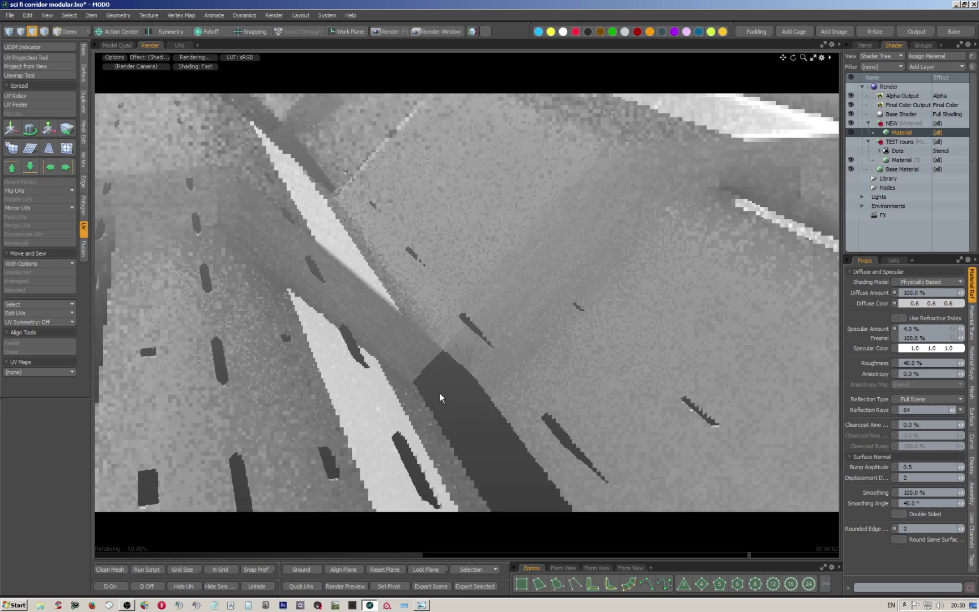
pyautogui.keyDown('alt'); pyautogui.moveTo(432, 309); pyautogui.dragTo(483, 321); pyautogui.keyUp('alt')
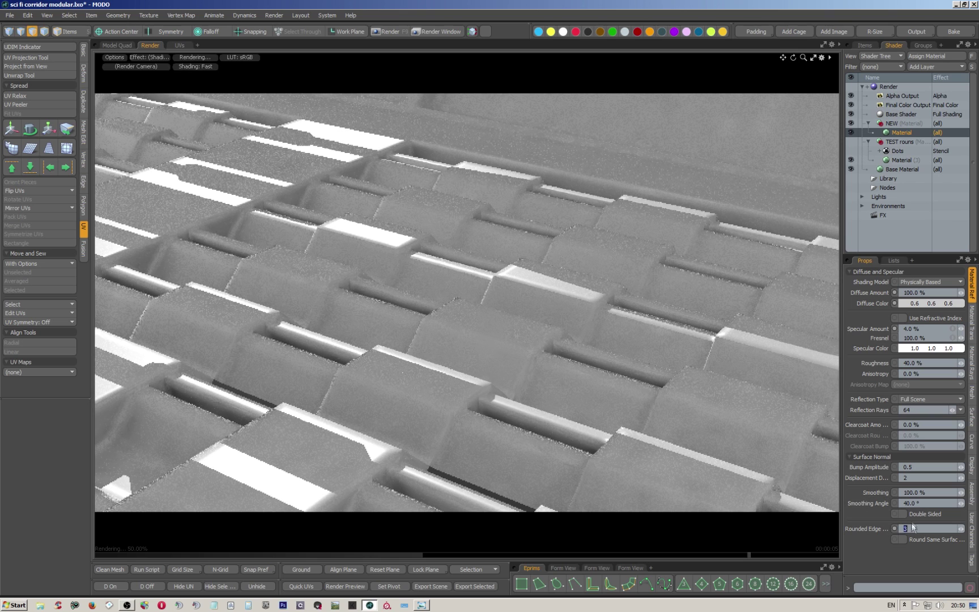
pyautogui.write('1')
pyautogui.press('Return')
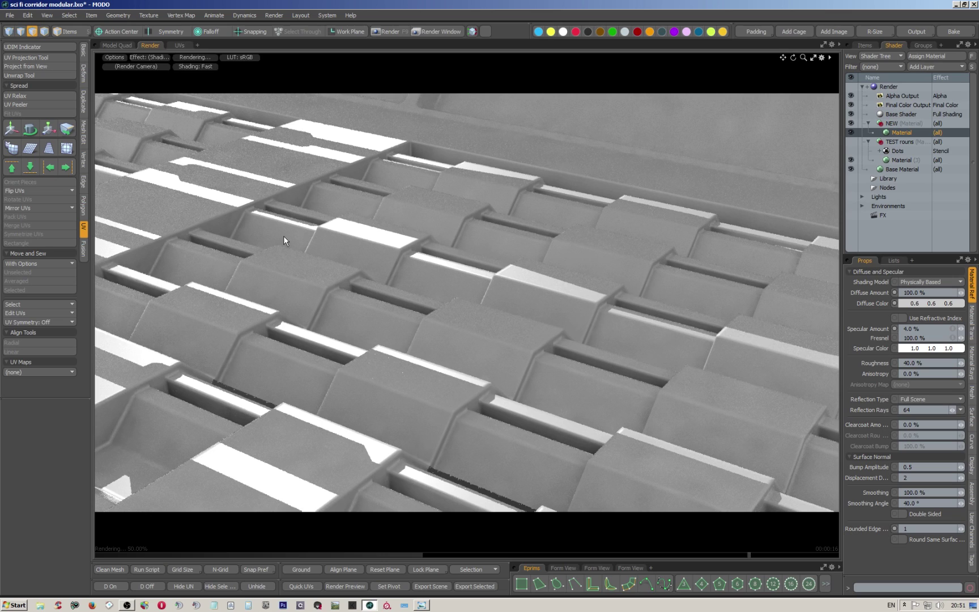
# - Inspect the rounded edges across the rendered corridor and compare them with the actual HP corridor geometry in the model view
pyautogui.keyDown('alt'); pyautogui.moveTo(284, 236); pyautogui.dragTo(424, 228); pyautogui.keyUp('alt')
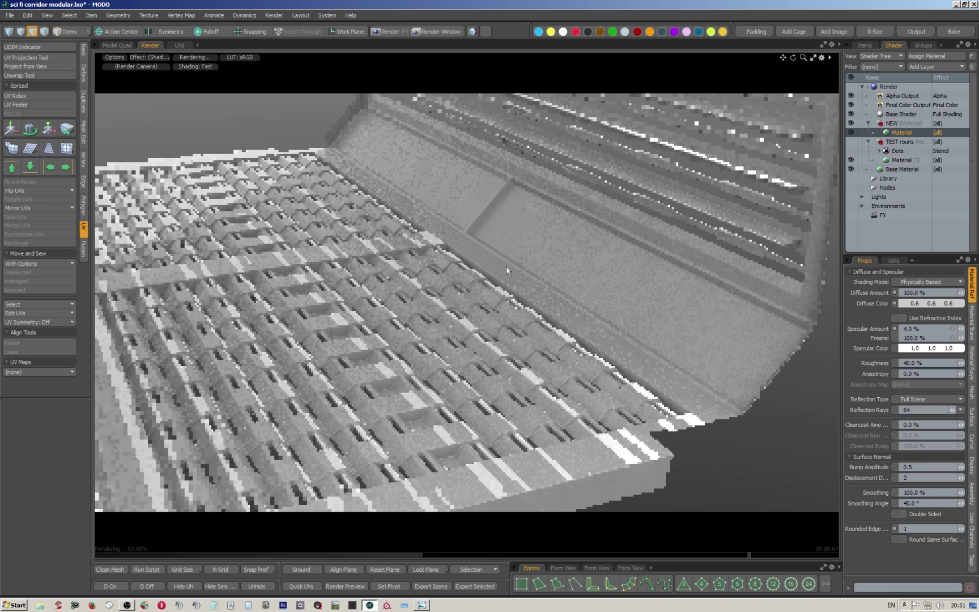
pyautogui.click(118, 46)
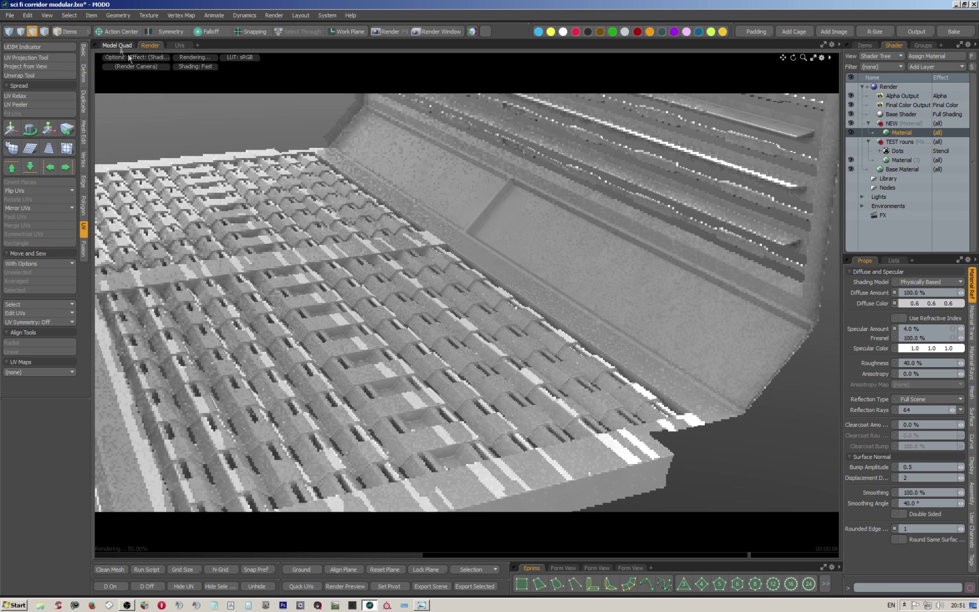
pyautogui.scroll(-5, 498, 217)
pyautogui.keyDown('alt'); pyautogui.moveTo(498, 218); pyautogui.dragTo(510, 243); pyautogui.keyUp('alt')
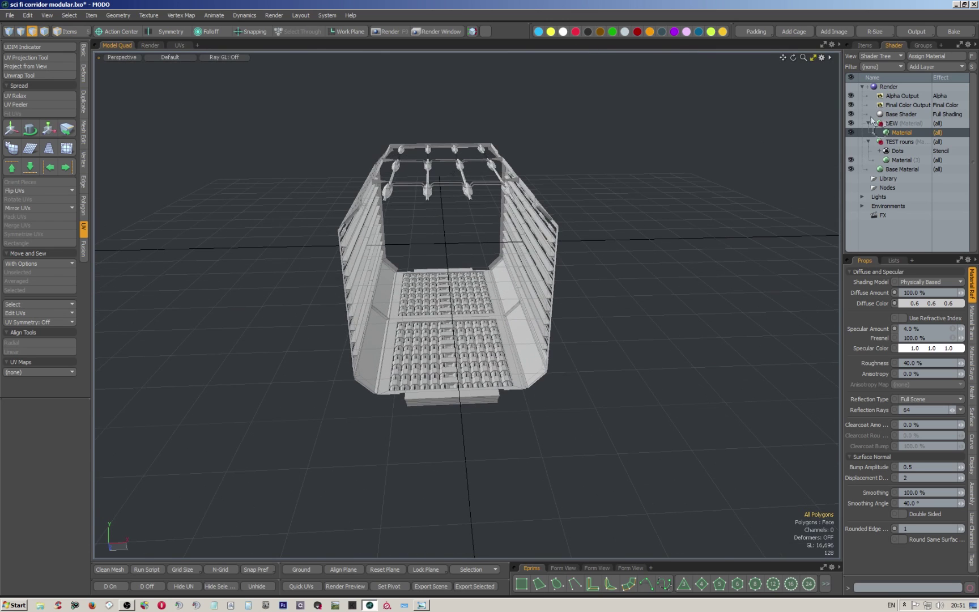
pyautogui.click(863, 45)
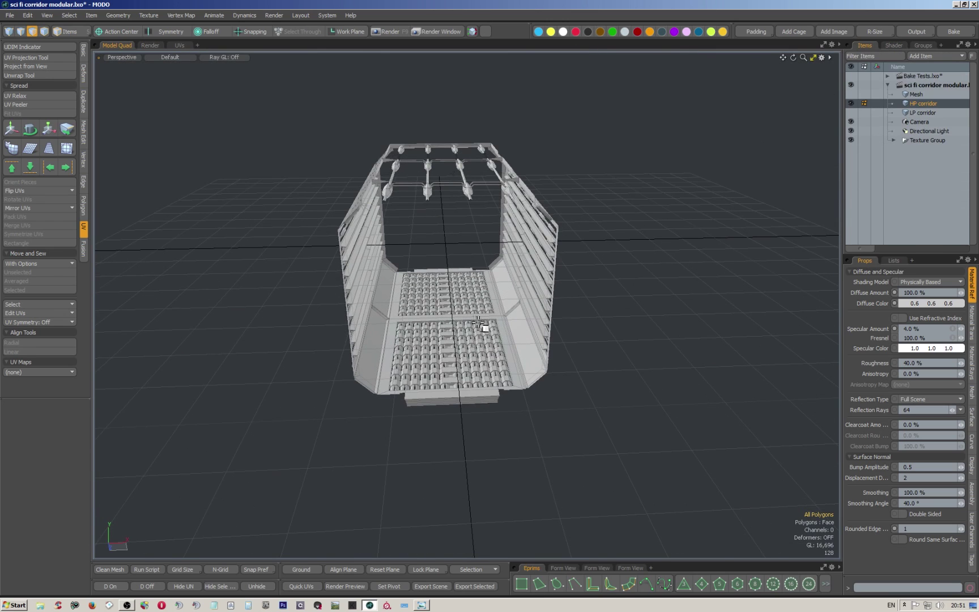
pyautogui.scroll(4, 493, 329)
pyautogui.keyDown('alt'); pyautogui.moveTo(483, 316); pyautogui.dragTo(515, 319); pyautogui.keyUp('alt')
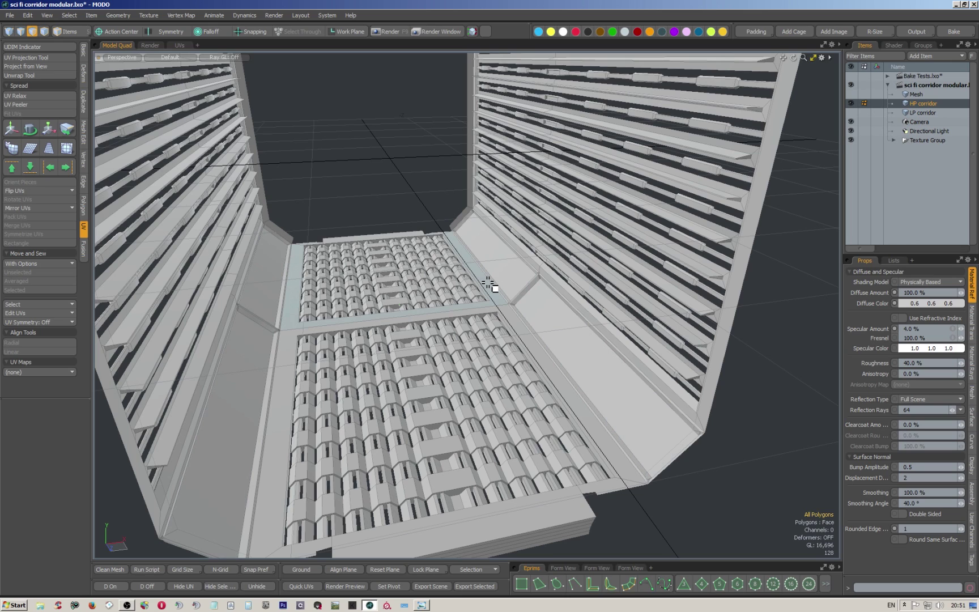
# - Close the sci fi corridor modular scene without saving its changes
pyautogui.click(915, 82)
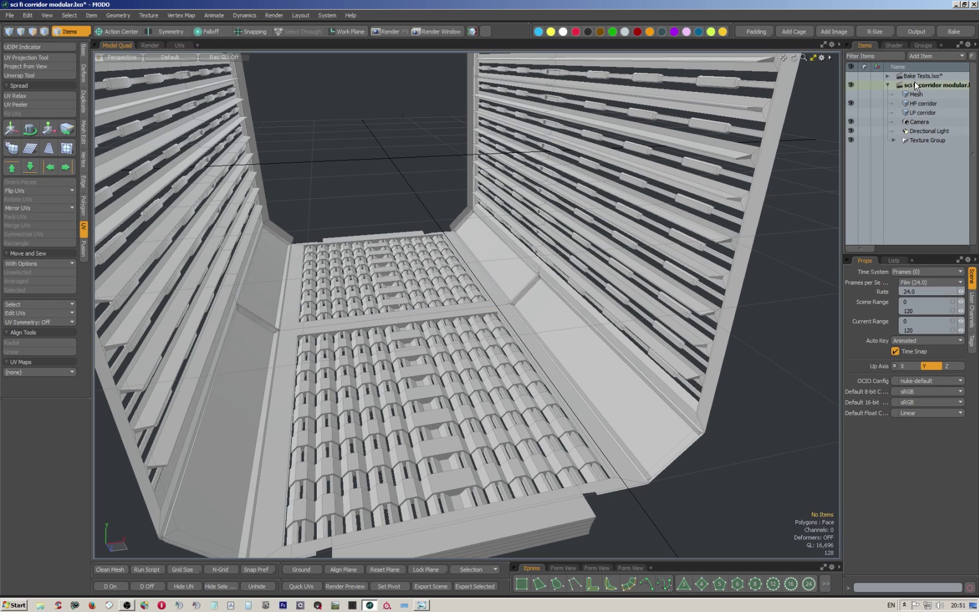
pyautogui.rightClick(915, 81)
pyautogui.click(914, 109)
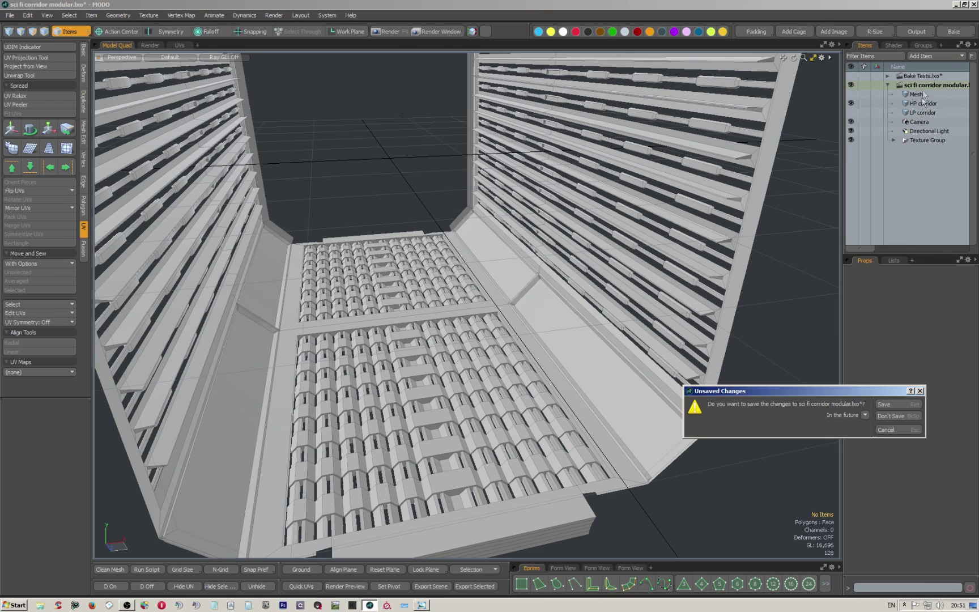
pyautogui.click(892, 416)
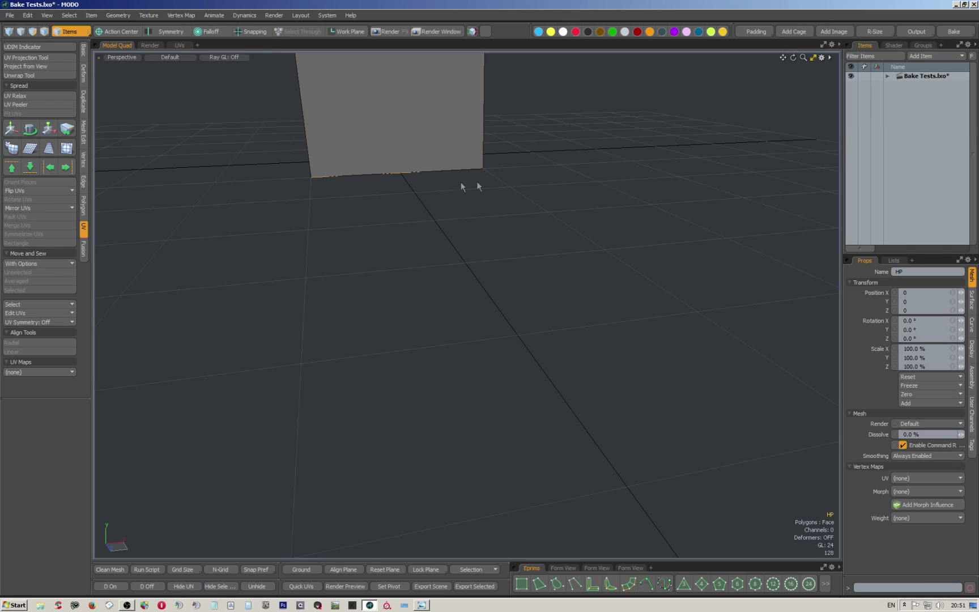
# - Expand the Bake Tests scene in the item list and frame its cube in the viewport
pyautogui.click(887, 76)
pyautogui.scroll(-5, 630, 101)
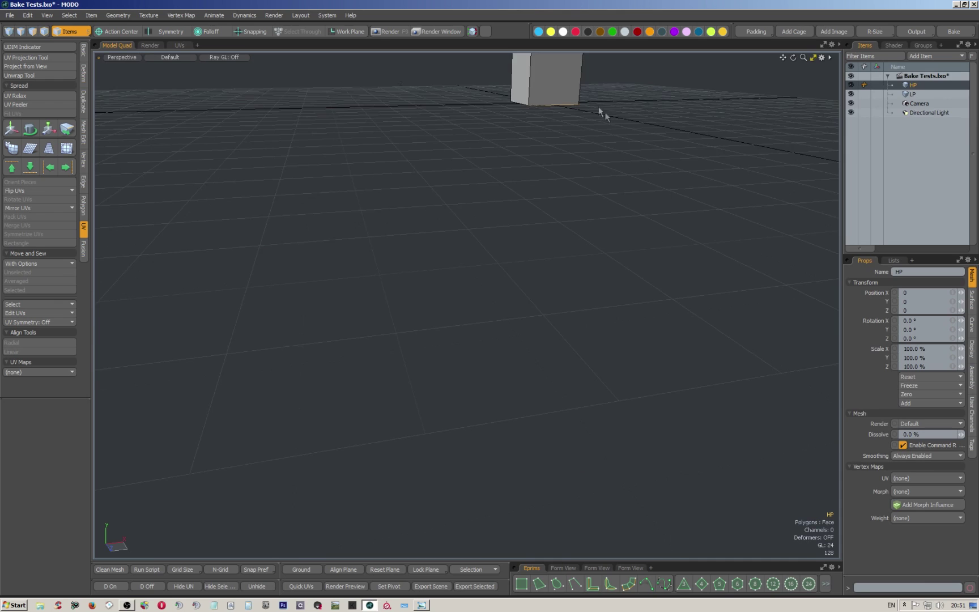
pyautogui.keyDown('alt'); pyautogui.keyDown('shift'); pyautogui.moveTo(606, 116); pyautogui.dragTo(565, 258); pyautogui.keyUp('shift'); pyautogui.keyUp('alt')
pyautogui.scroll(5, 532, 235)
pyautogui.keyDown('alt'); pyautogui.moveTo(492, 221); pyautogui.dragTo(527, 247); pyautogui.keyUp('alt')
pyautogui.scroll(-3, 538, 244)
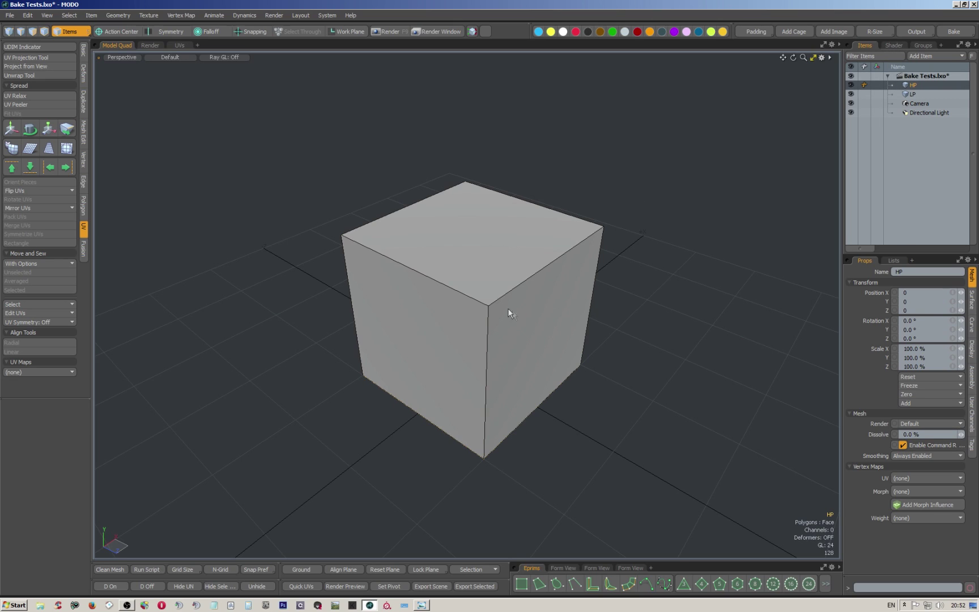
# - Hide the LP mesh and assign a material named HPmat to all polygons of the HP cube
pyautogui.click(32, 31)
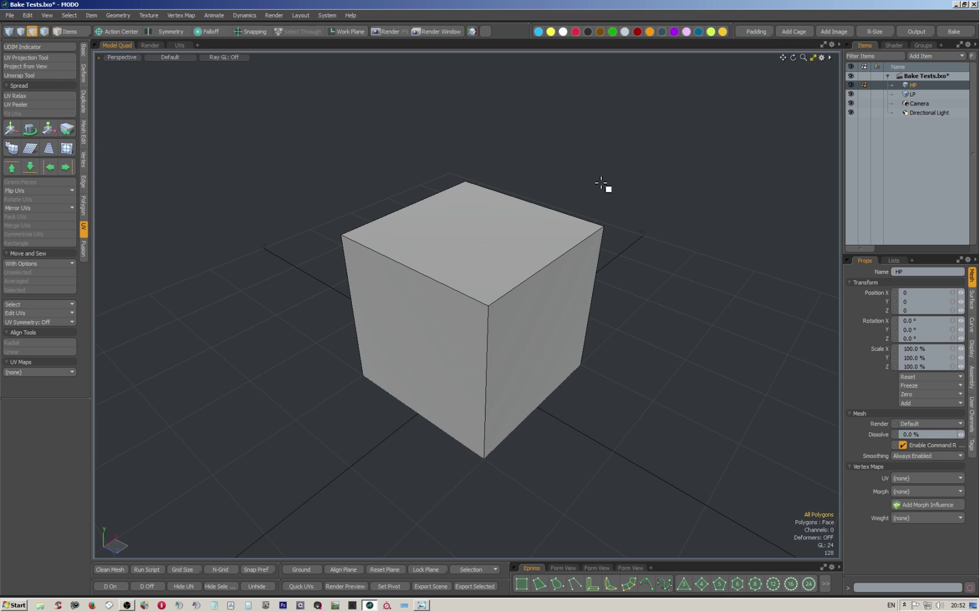
pyautogui.keyDown('alt'); pyautogui.moveTo(597, 195); pyautogui.dragTo(553, 228); pyautogui.keyUp('alt')
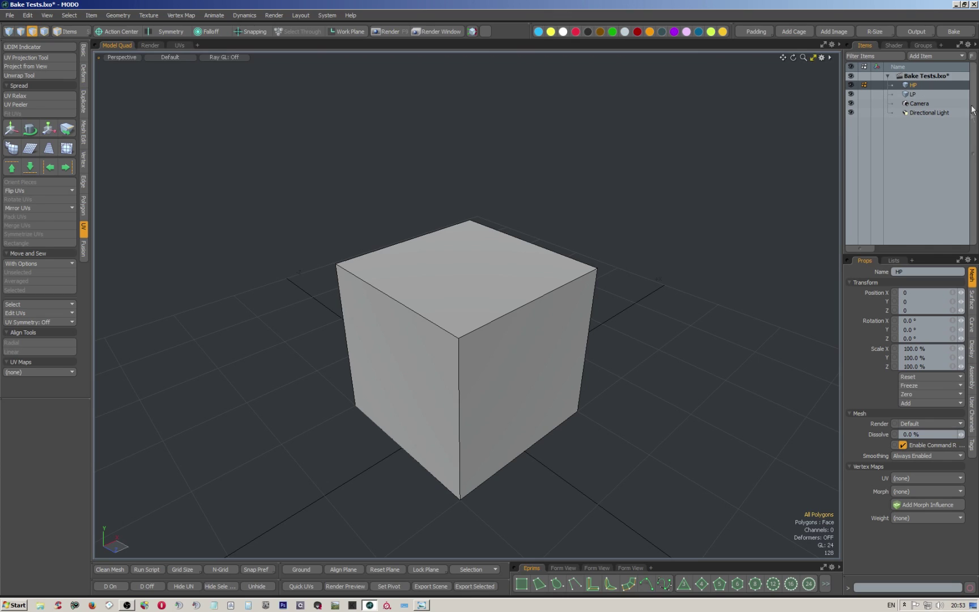
pyautogui.click(850, 93)
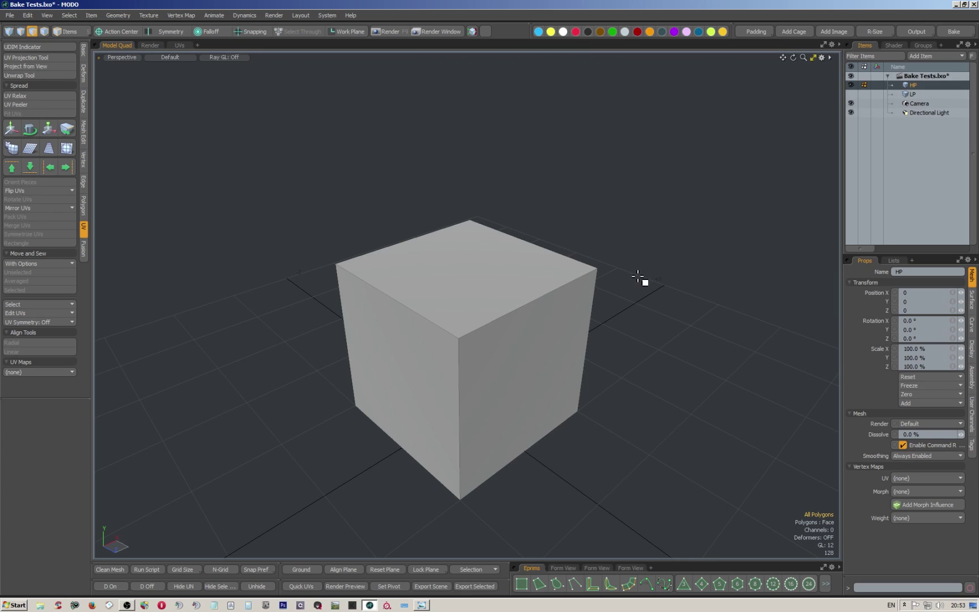
pyautogui.doubleClick(544, 326)
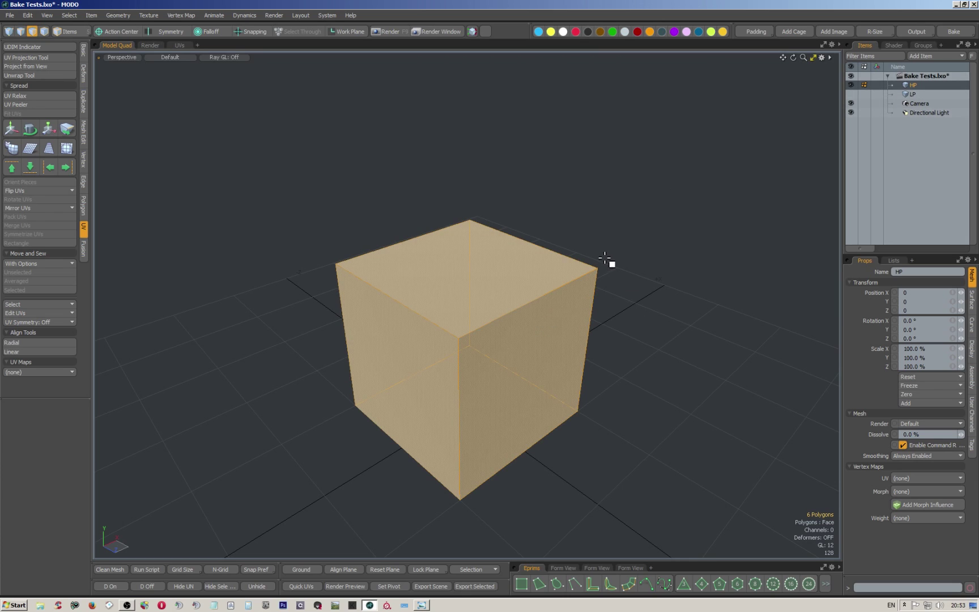
pyautogui.press('m')
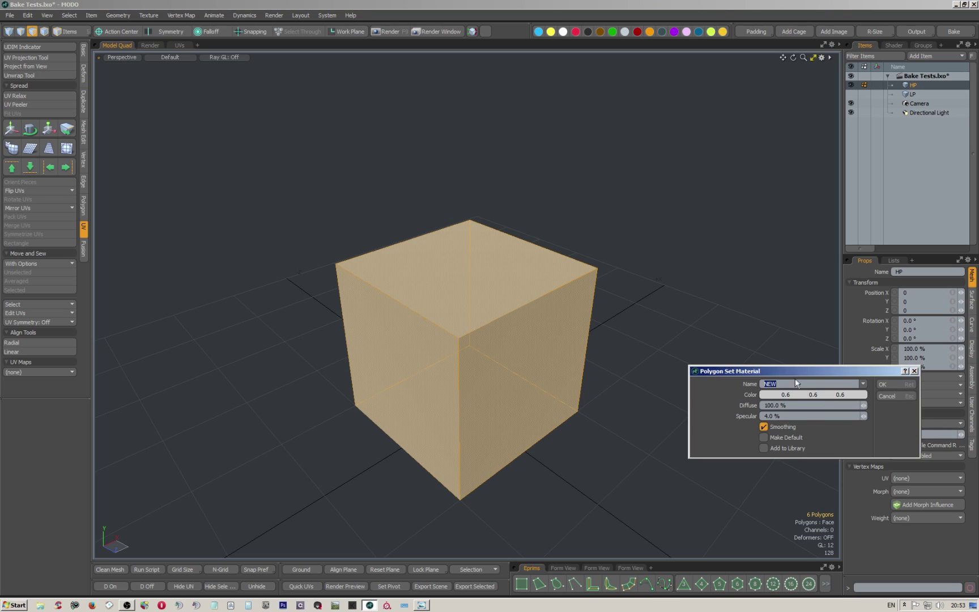
pyautogui.write('HPmat')
pyautogui.click(882, 385)
pyautogui.keyDown('alt'); pyautogui.moveTo(613, 225); pyautogui.dragTo(582, 244); pyautogui.keyUp('alt')
pyautogui.click(588, 226)
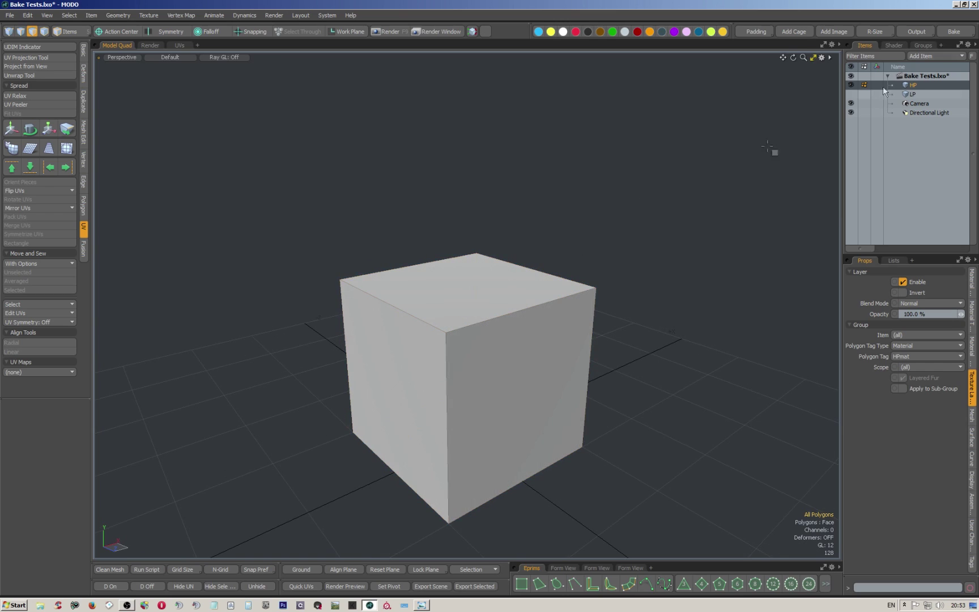
# - Compare the UV map lists of the HP and LP meshes
pyautogui.click(894, 46)
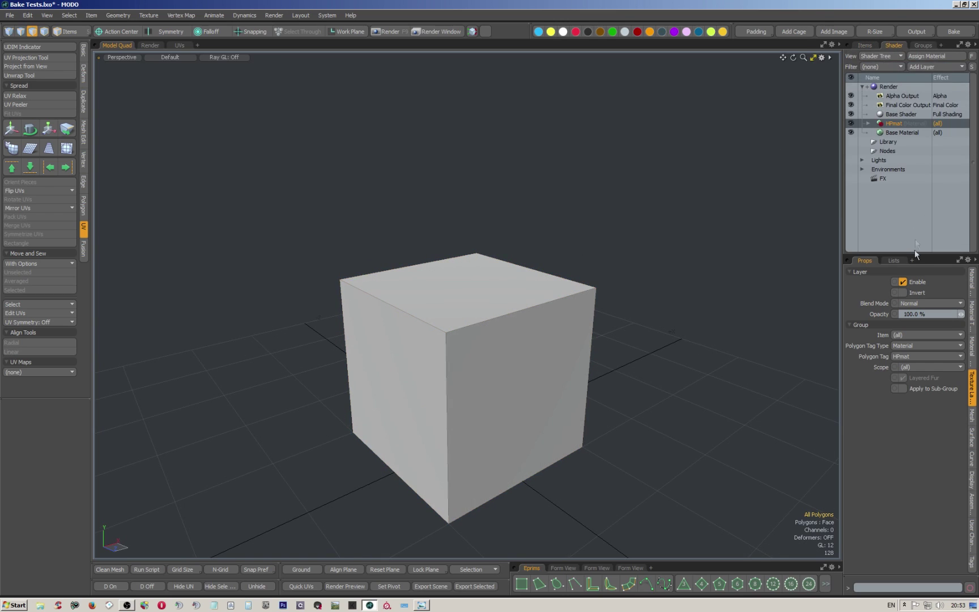
pyautogui.click(894, 261)
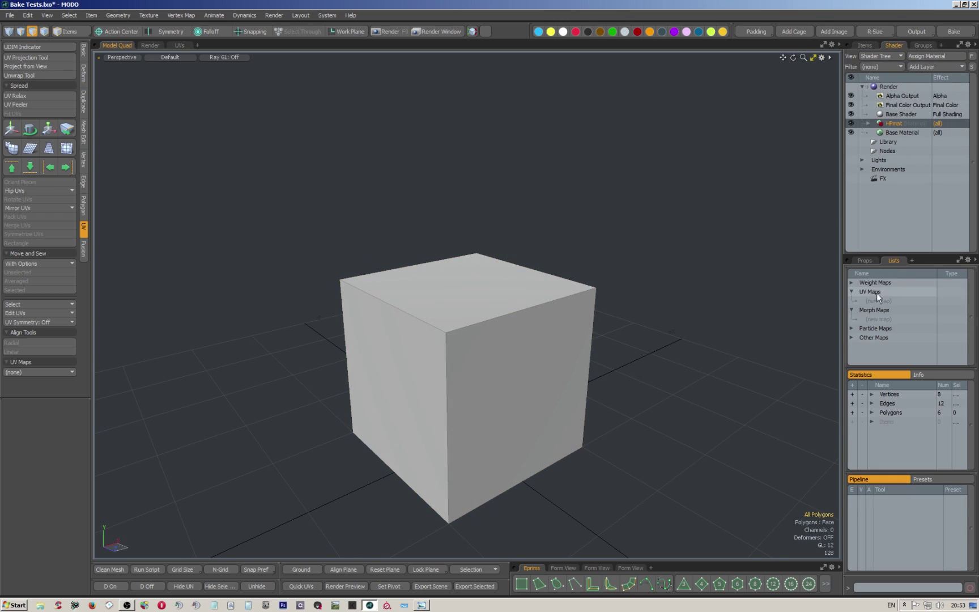
pyautogui.click(865, 45)
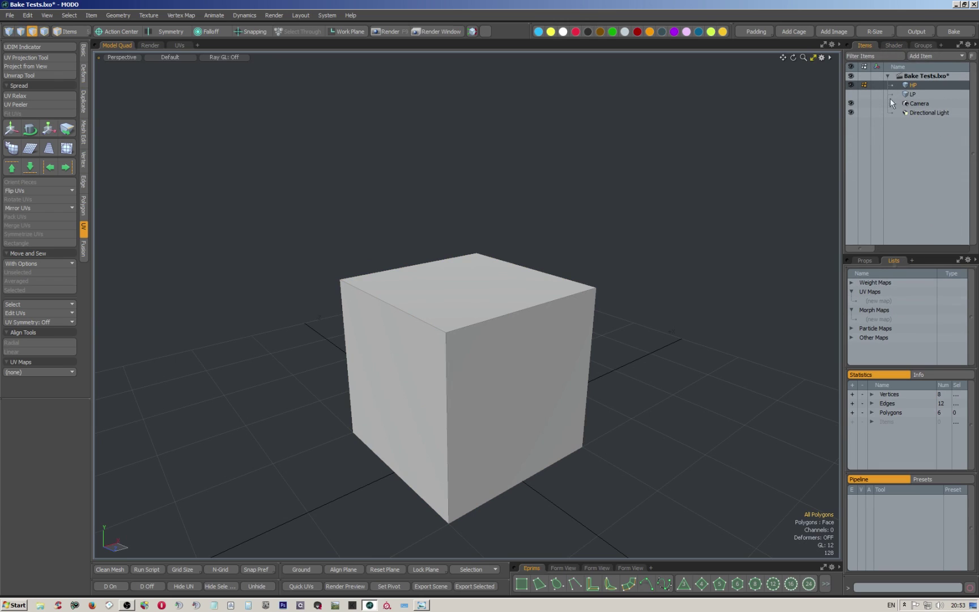
pyautogui.click(912, 94)
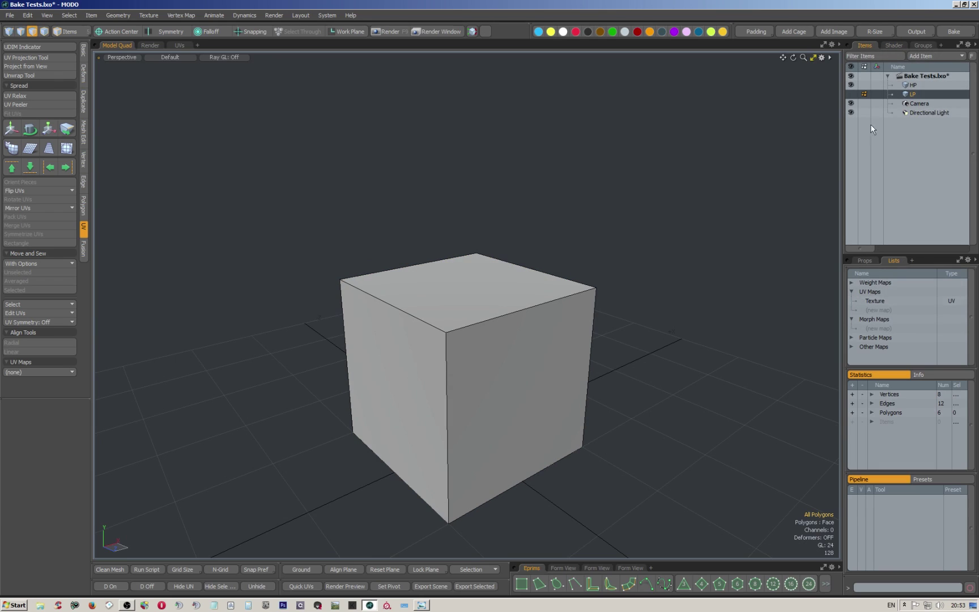
# - Make the LP mesh visible and assign a material named LPmat to all of its polygons
pyautogui.click(851, 94)
pyautogui.keyDown('alt'); pyautogui.moveTo(645, 275); pyautogui.dragTo(624, 284); pyautogui.keyUp('alt')
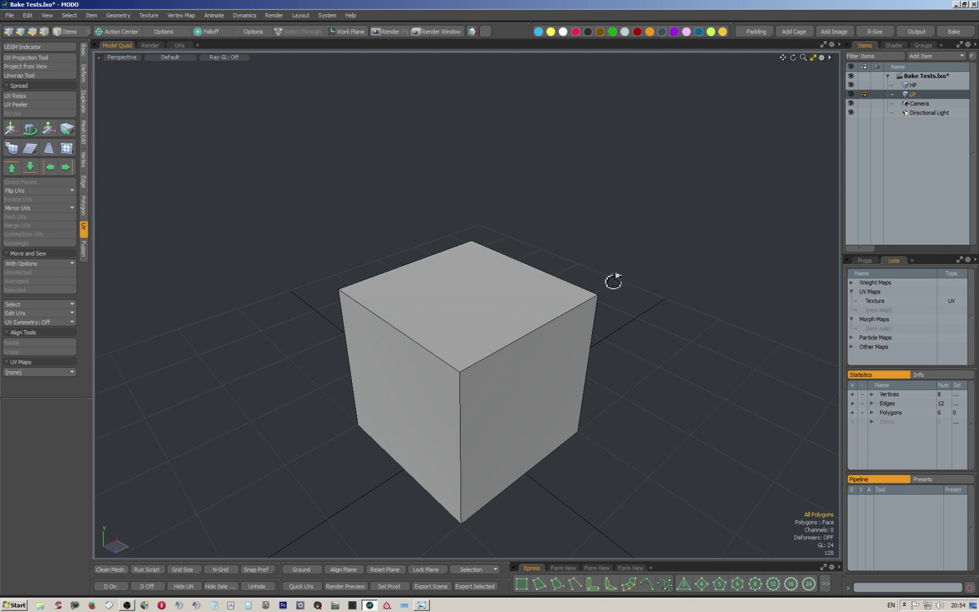
pyautogui.press('[')
pyautogui.press('m')
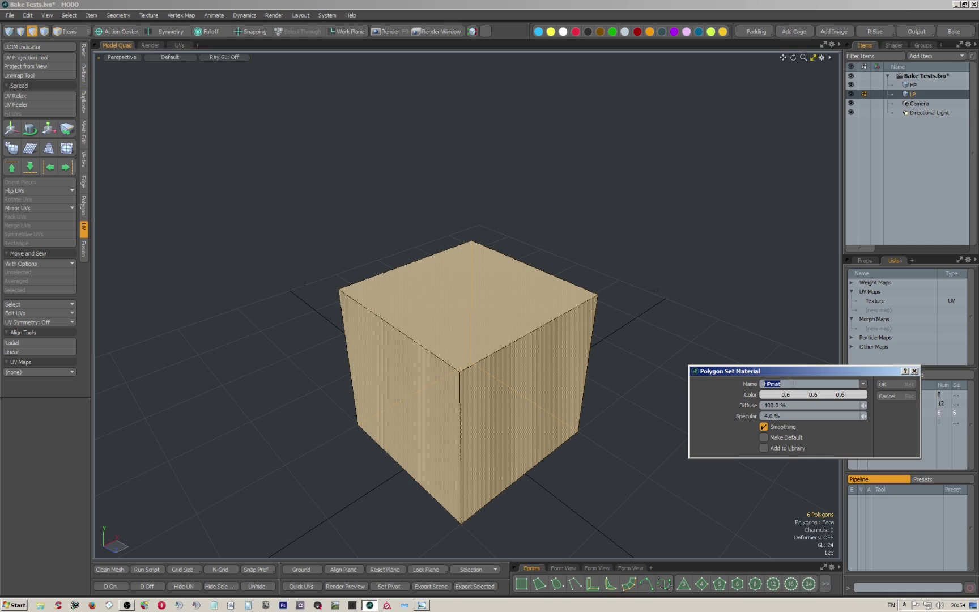
pyautogui.write('LPmat')
pyautogui.press('Return')
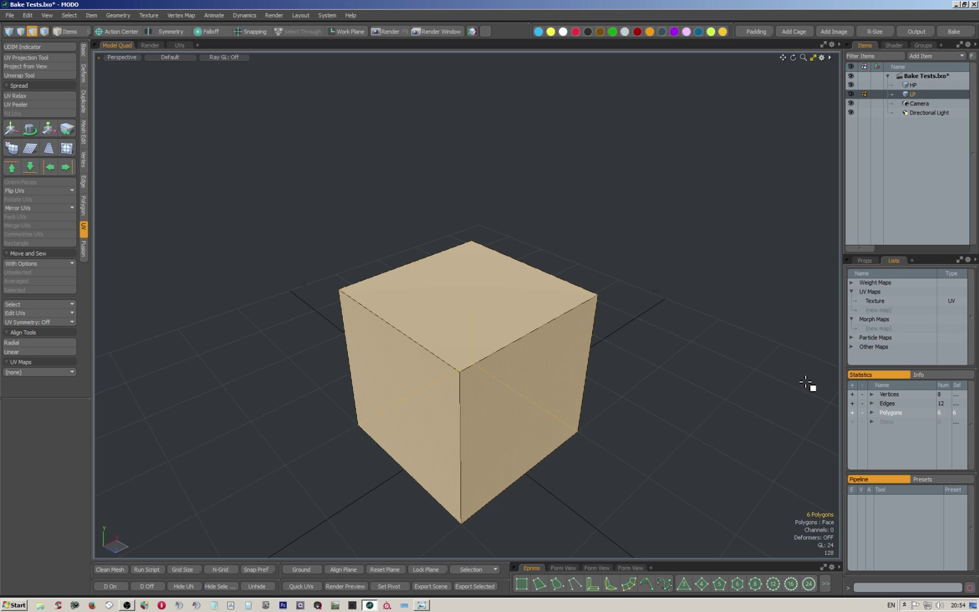
pyautogui.press('e')
pyautogui.keyDown('alt'); pyautogui.moveTo(560, 268); pyautogui.dragTo(524, 316); pyautogui.keyUp('alt')
pyautogui.press('space')
pyautogui.keyDown('alt'); pyautogui.moveTo(614, 228); pyautogui.dragTo(614, 203); pyautogui.keyUp('alt')
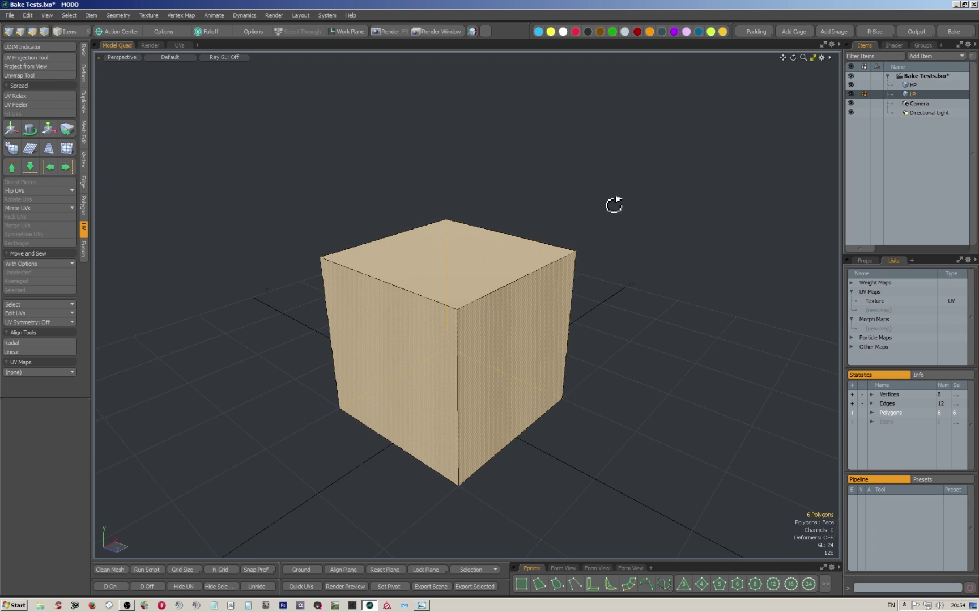
# - Select the LP mesh's Texture UV map and examine the cube's unwrapped layout in the UV editor
pyautogui.click(877, 302)
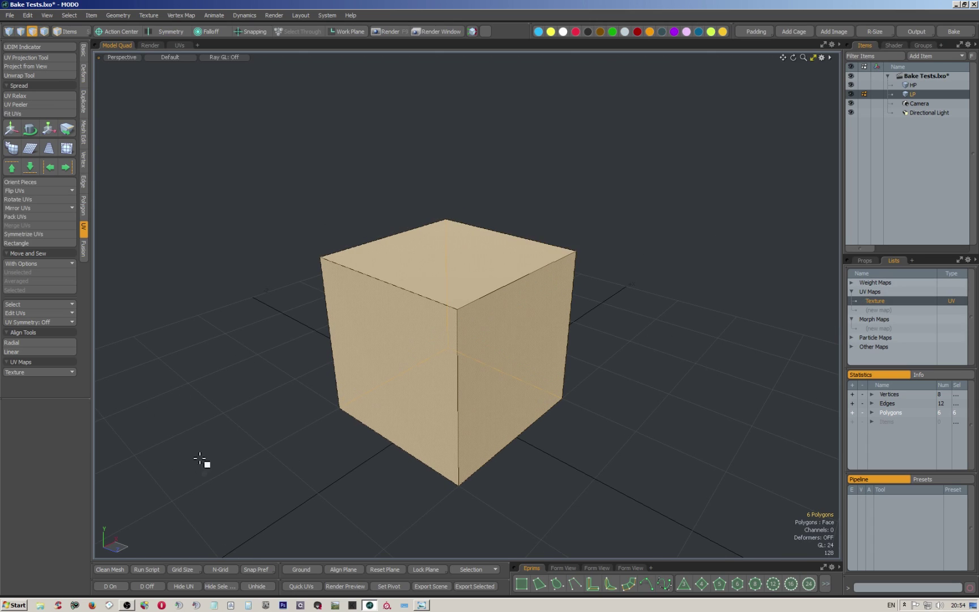
pyautogui.click(301, 586)
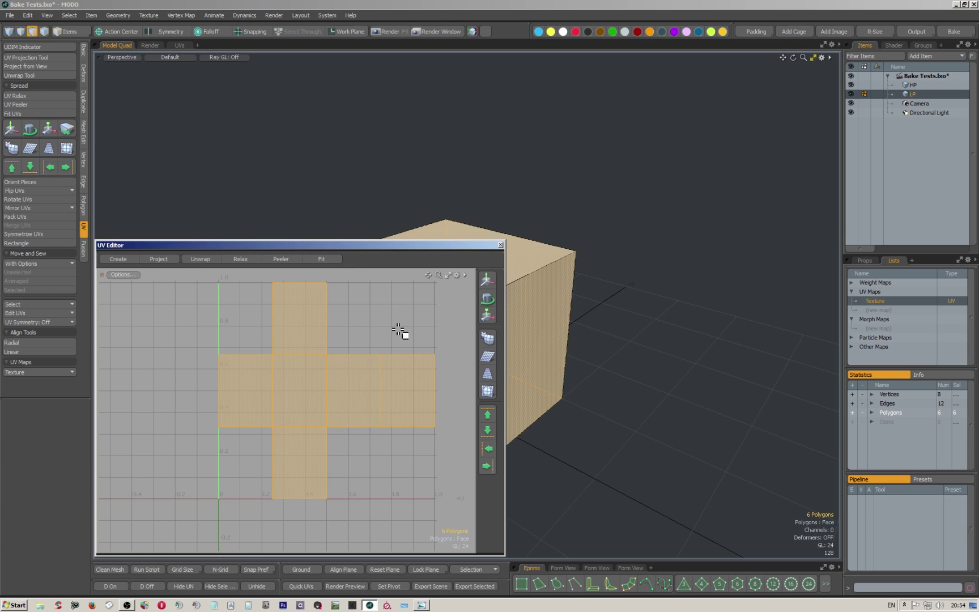
pyautogui.click(681, 221)
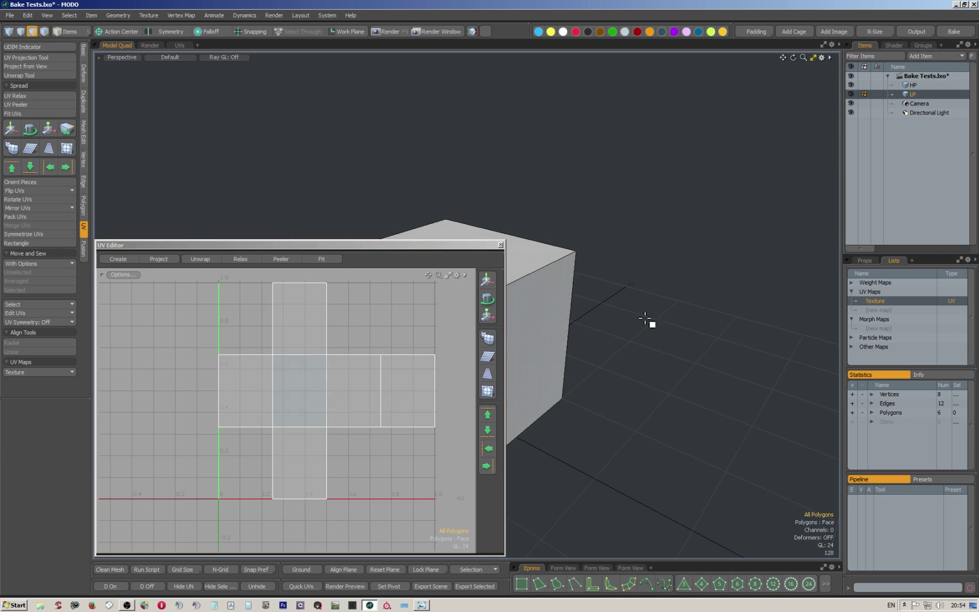
pyautogui.keyDown('alt'); pyautogui.moveTo(692, 304); pyautogui.dragTo(758, 273); pyautogui.keyUp('alt')
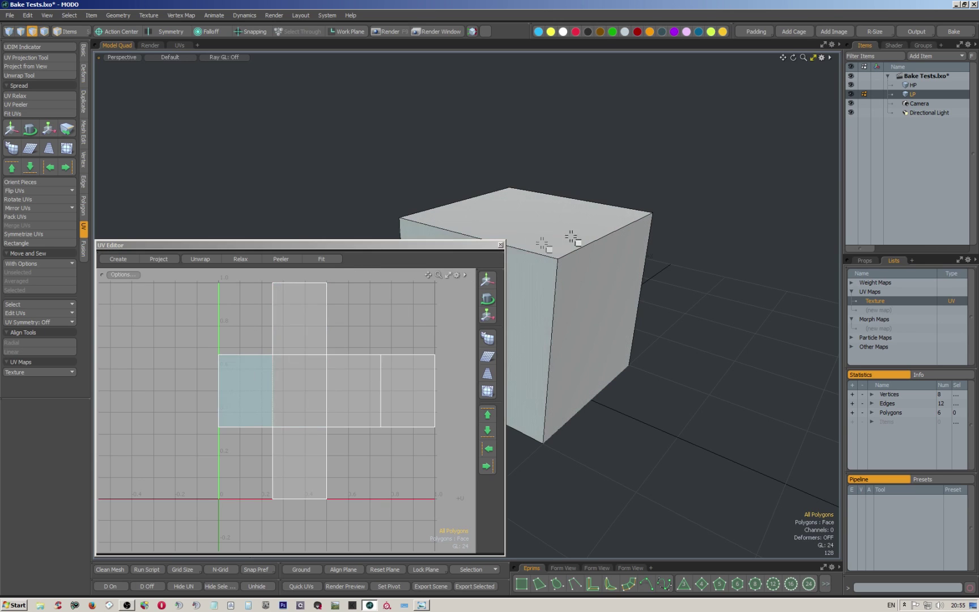
pyautogui.click(501, 245)
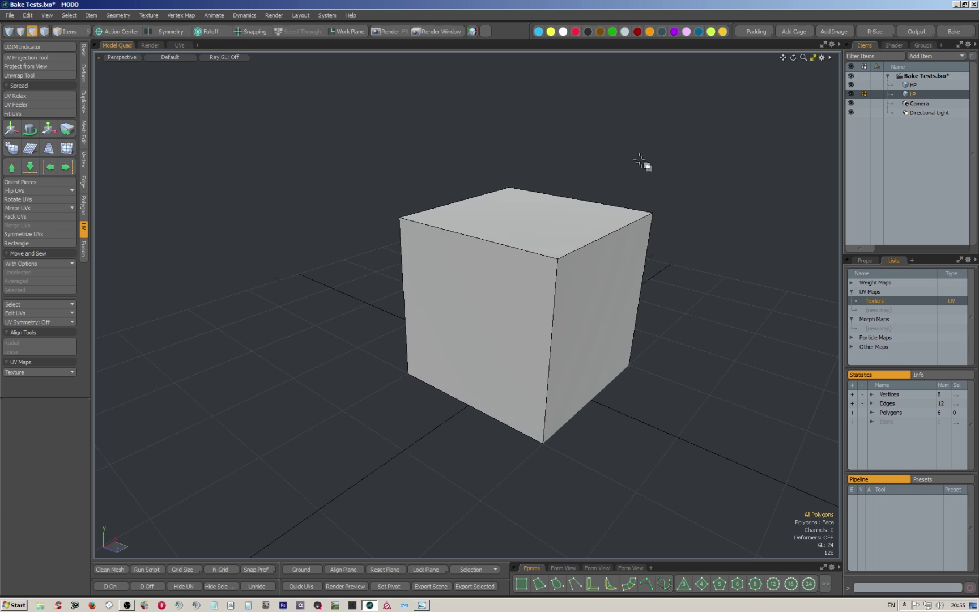
pyautogui.keyDown('alt'); pyautogui.moveTo(645, 165); pyautogui.dragTo(573, 226); pyautogui.keyUp('alt')
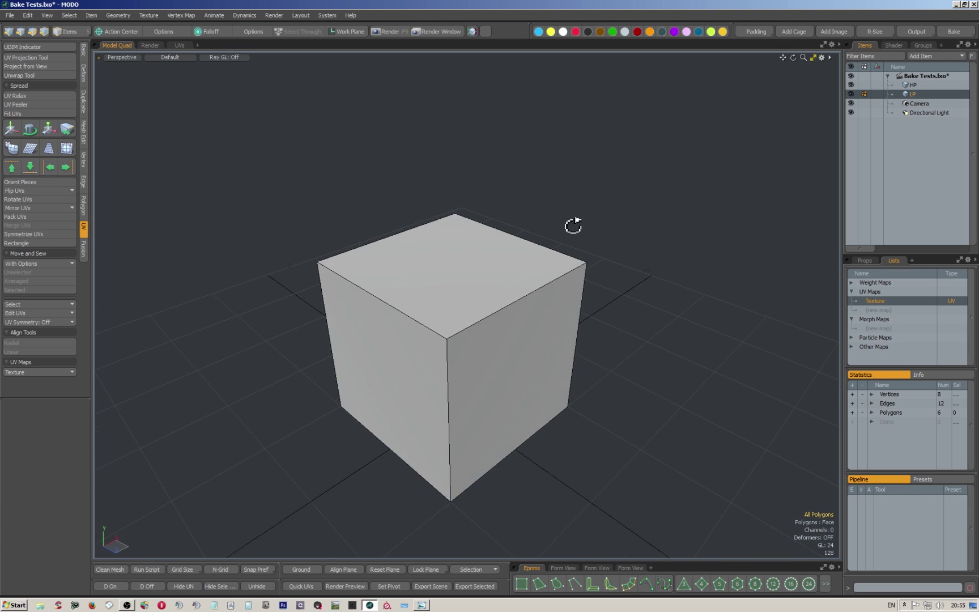
# - Isolate the HP mesh by hiding LP, and move the HPmat group above LPmat in the shader tree
pyautogui.click(911, 86)
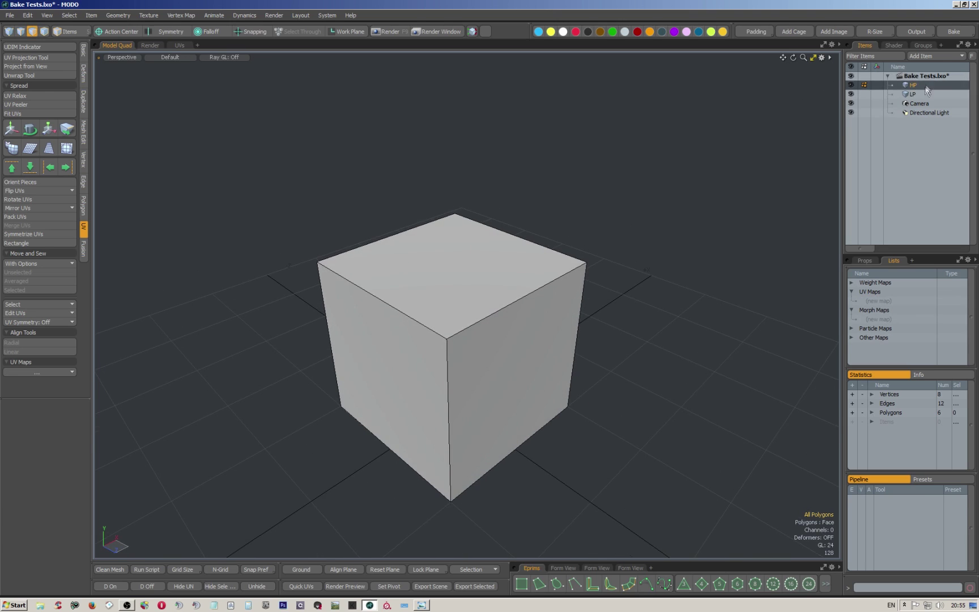
pyautogui.click(851, 95)
pyautogui.click(895, 46)
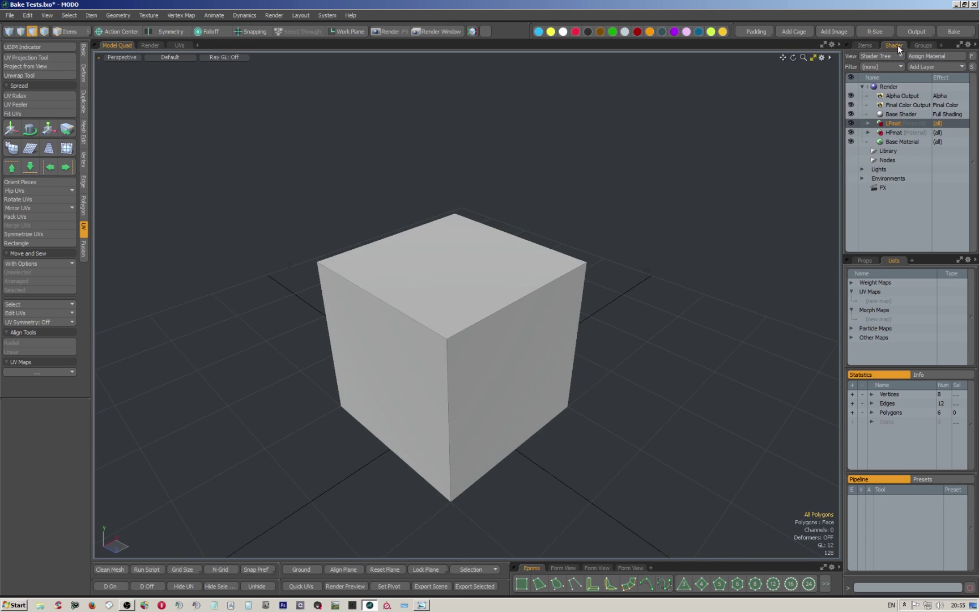
pyautogui.click(894, 134)
pyautogui.moveTo(894, 136); pyautogui.dragTo(895, 120)
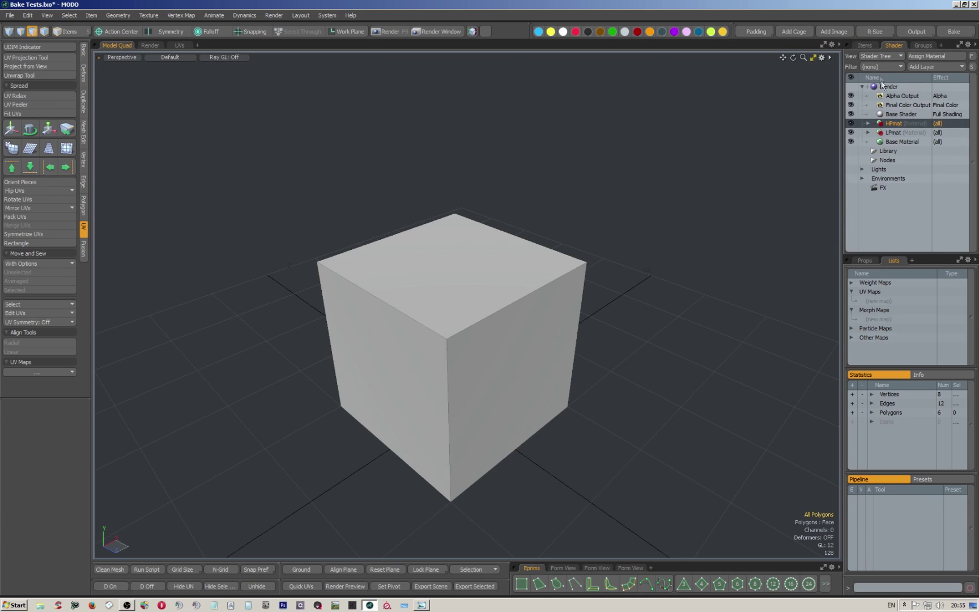
# - Add a procedural Dots texture layer above the material inside the HPmat group
pyautogui.click(868, 124)
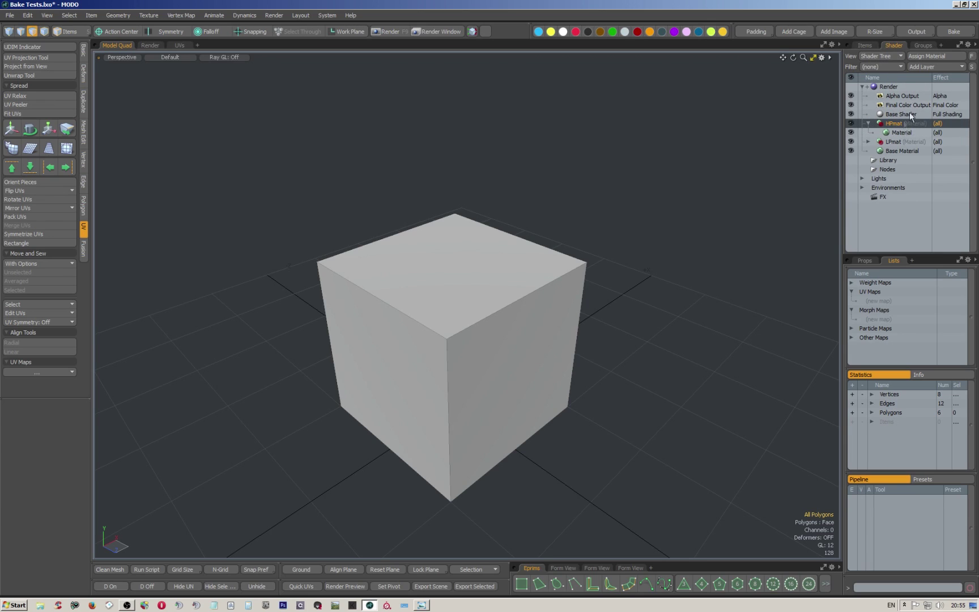
pyautogui.click(915, 68)
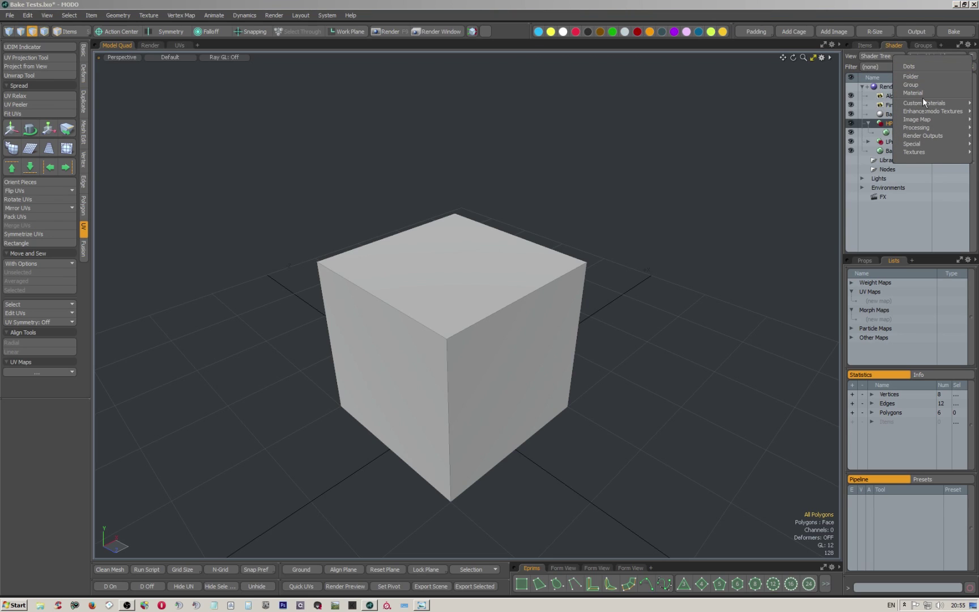
pyautogui.moveTo(923, 152)
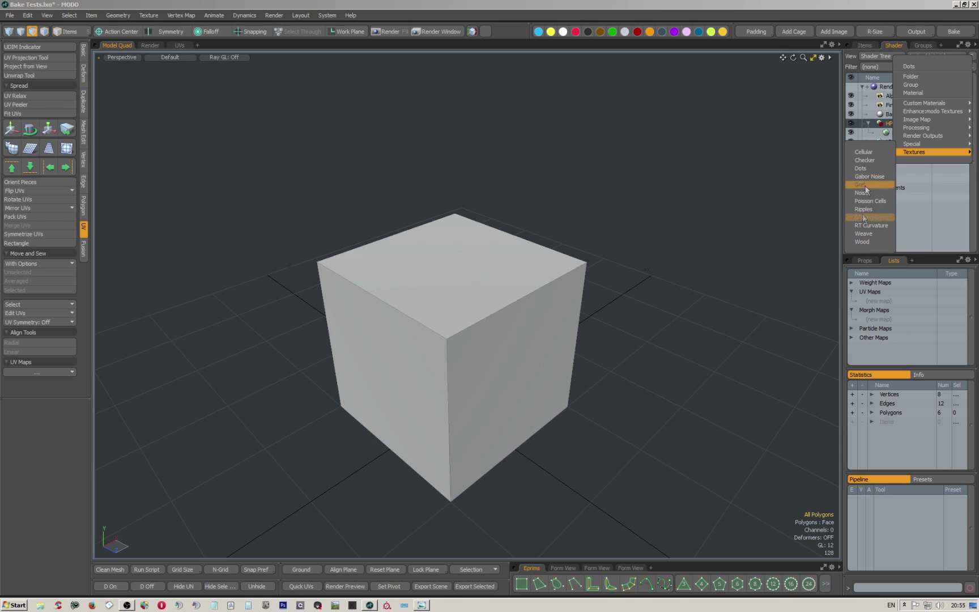
pyautogui.moveTo(933, 114)
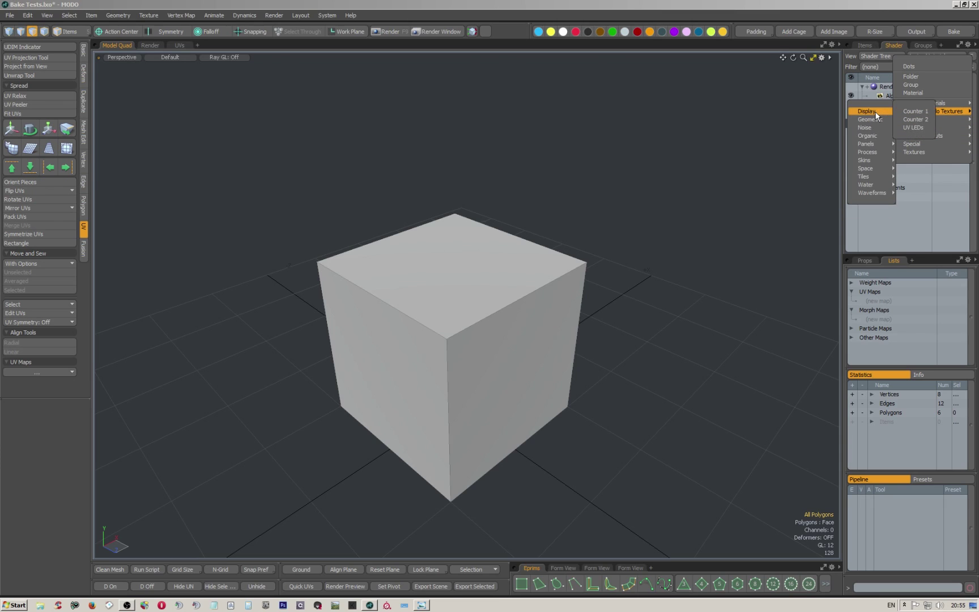
pyautogui.moveTo(879, 119)
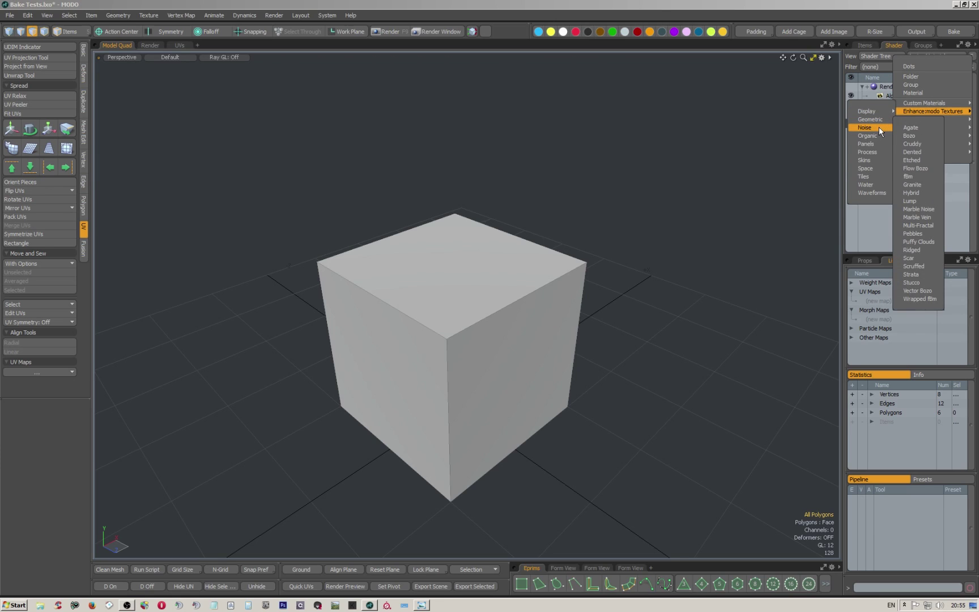
pyautogui.moveTo(877, 152)
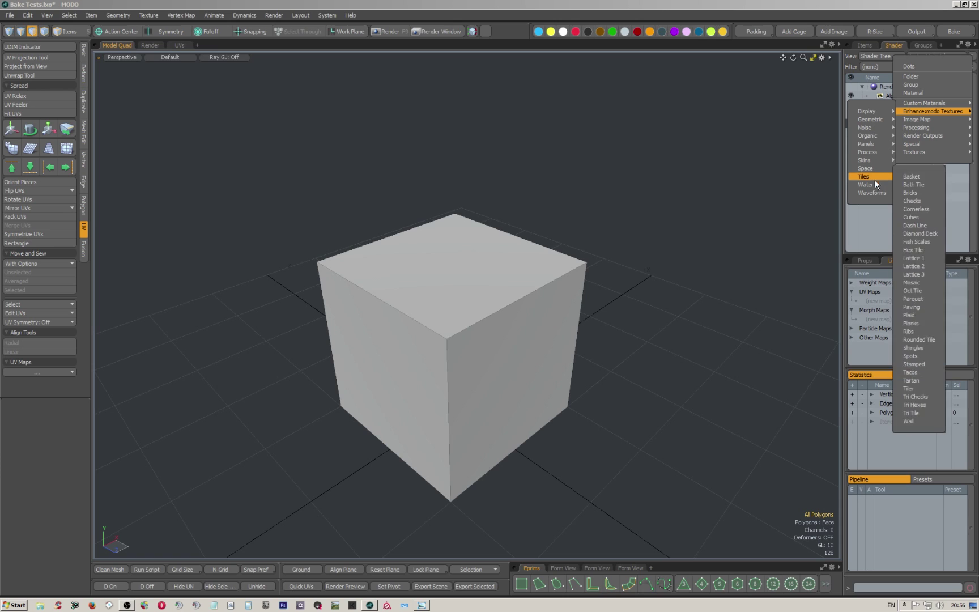
pyautogui.moveTo(875, 183)
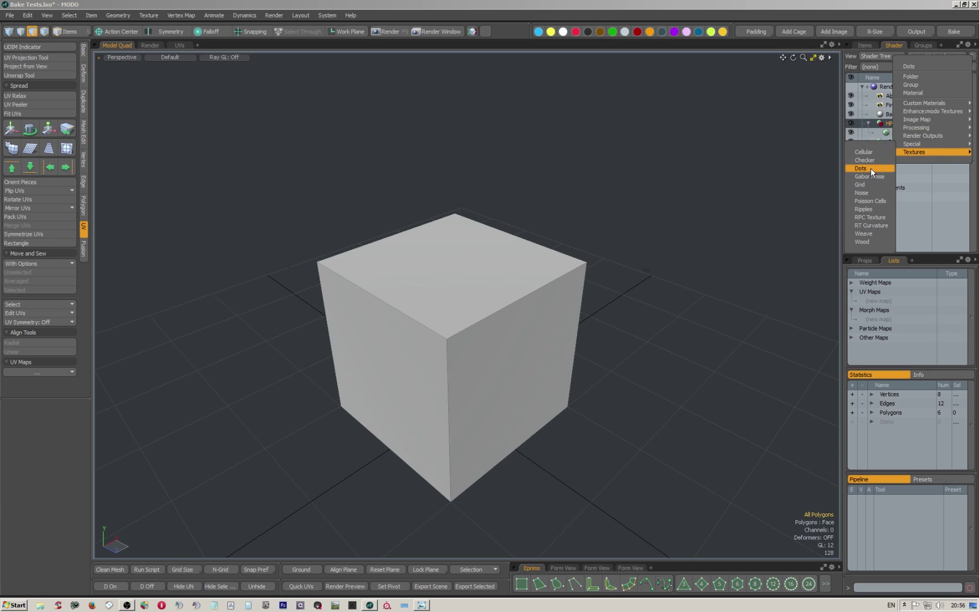
pyautogui.click(871, 169)
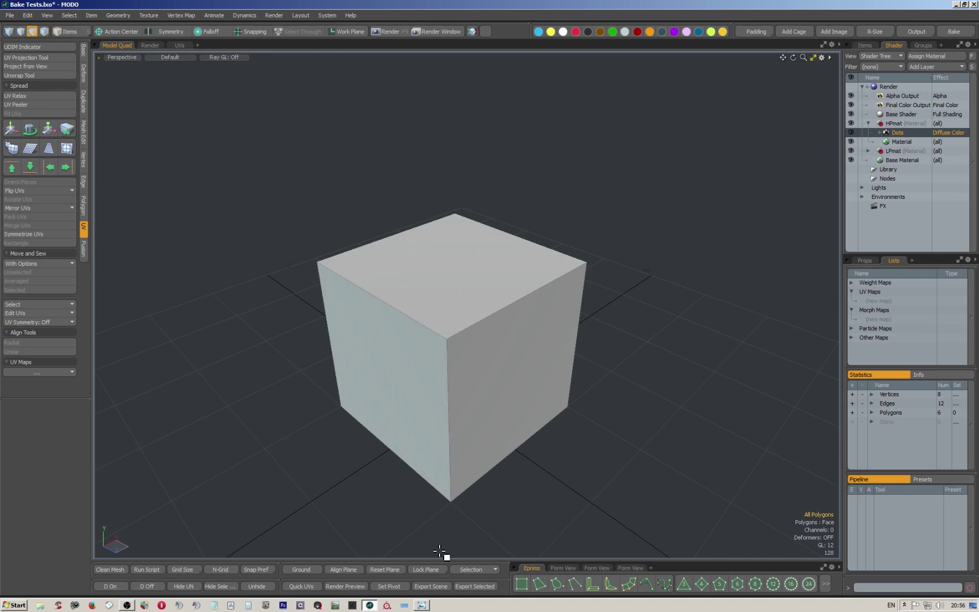
# - Start a live render preview of the HP cube and view it from a corner angle
pyautogui.click(344, 586)
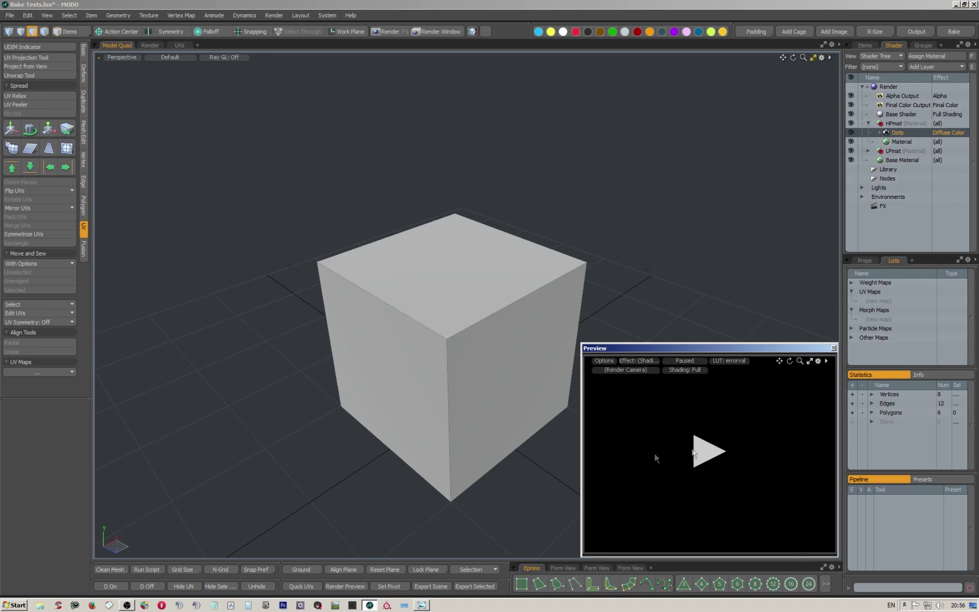
pyautogui.keyDown('alt'); pyautogui.moveTo(707, 436); pyautogui.dragTo(690, 400); pyautogui.keyUp('alt')
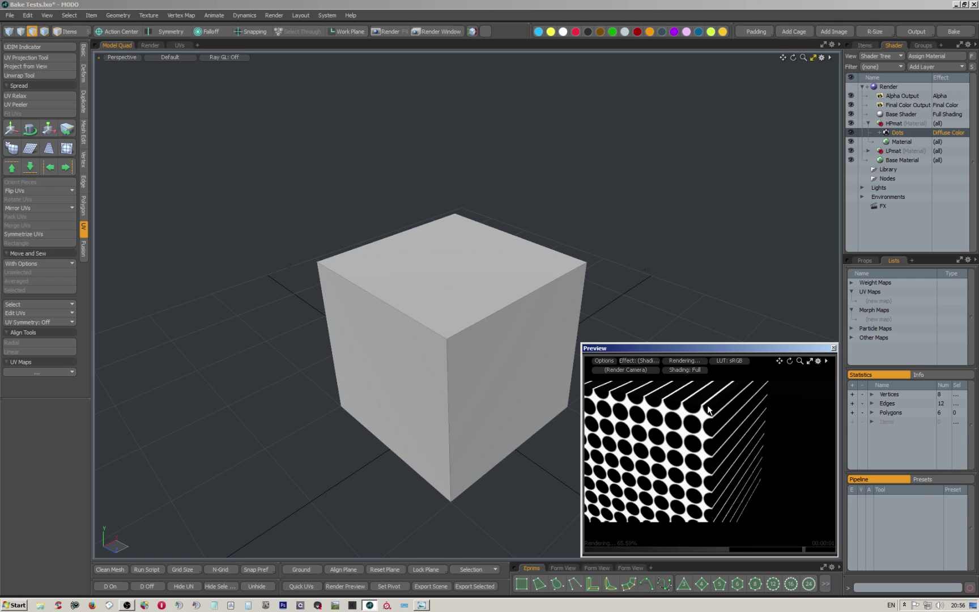
pyautogui.moveTo(709, 409)
pyautogui.keyDown('alt'); pyautogui.mouseDown()
pyautogui.moveTo(684, 416)
pyautogui.moveTo(680, 430)
pyautogui.moveTo(706, 428)
pyautogui.mouseUp(); pyautogui.keyUp('alt')
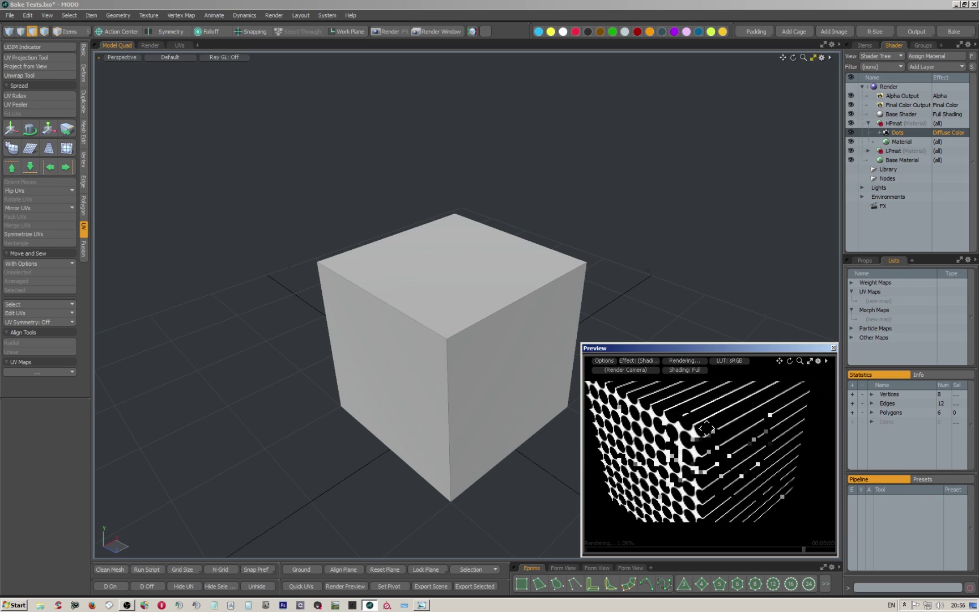
# - Set the Dots texture's projection type to Cubic and inspect the dots on the previewed cube
pyautogui.click(865, 261)
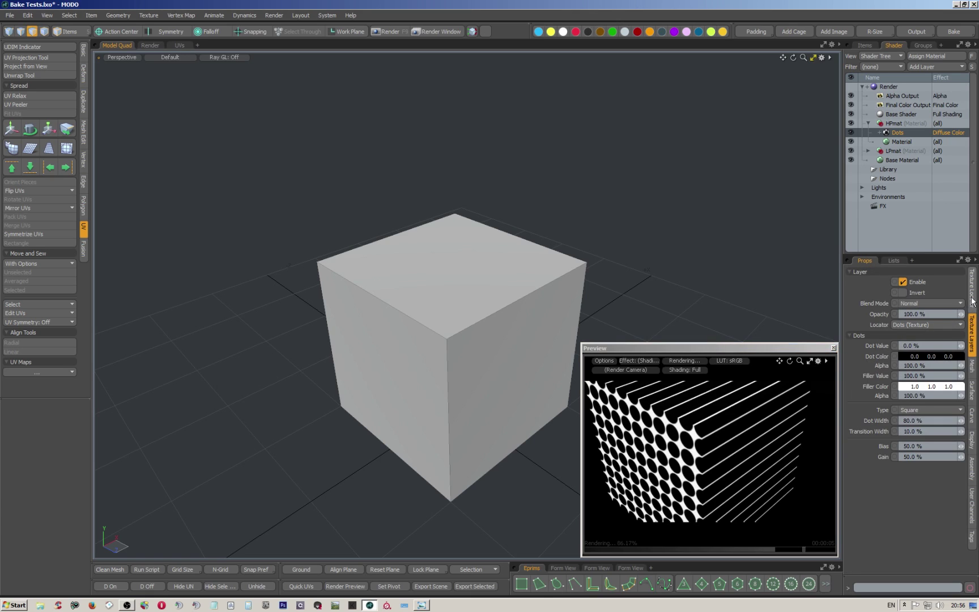
pyautogui.click(972, 294)
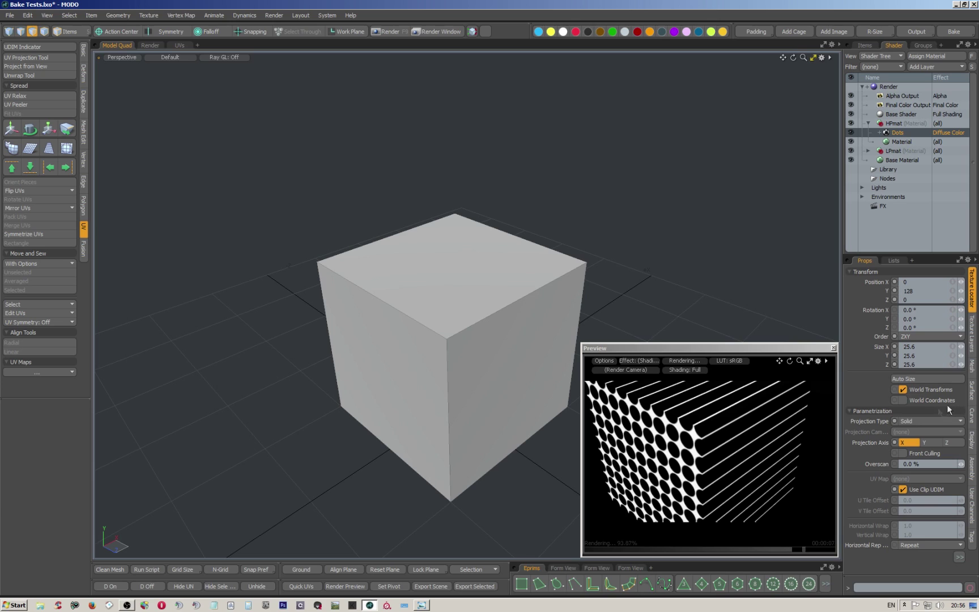
pyautogui.click(915, 420)
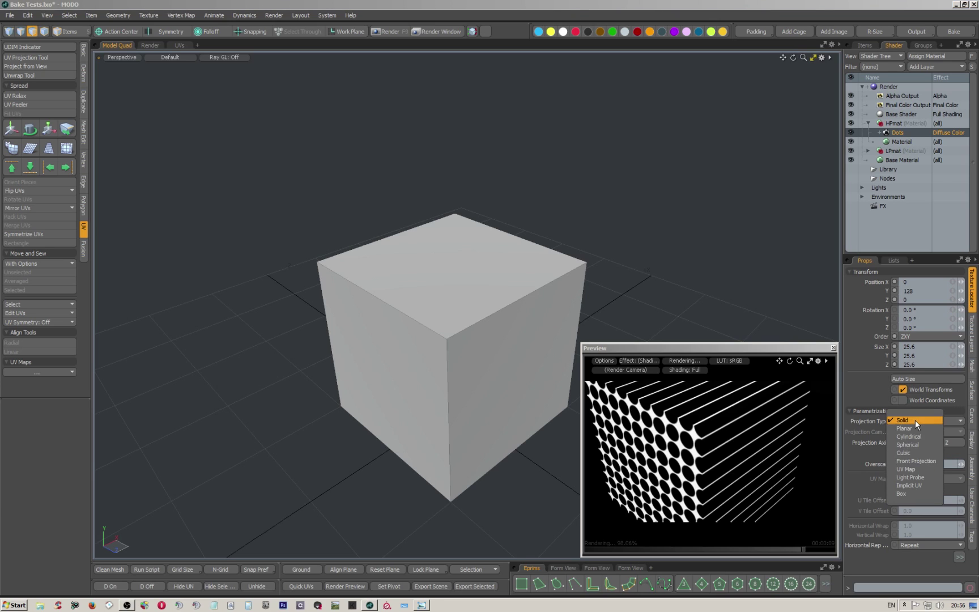
pyautogui.click(908, 453)
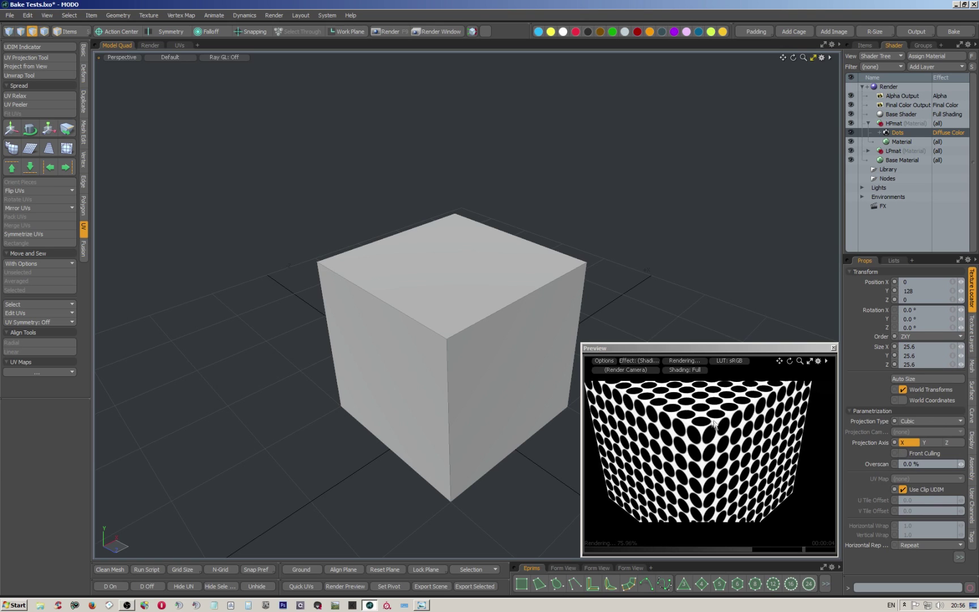
pyautogui.scroll(2, 704, 428)
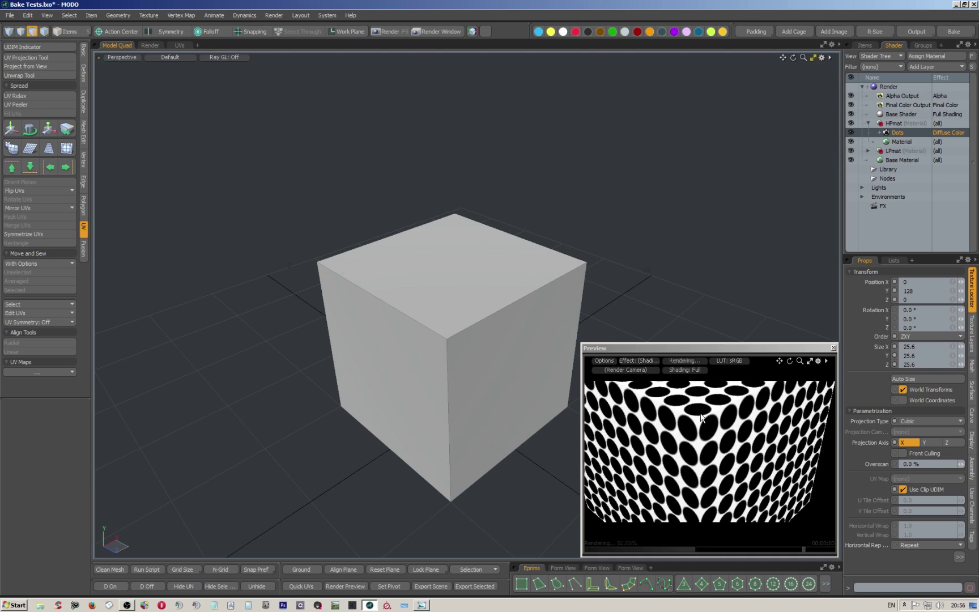
pyautogui.scroll(2, 701, 416)
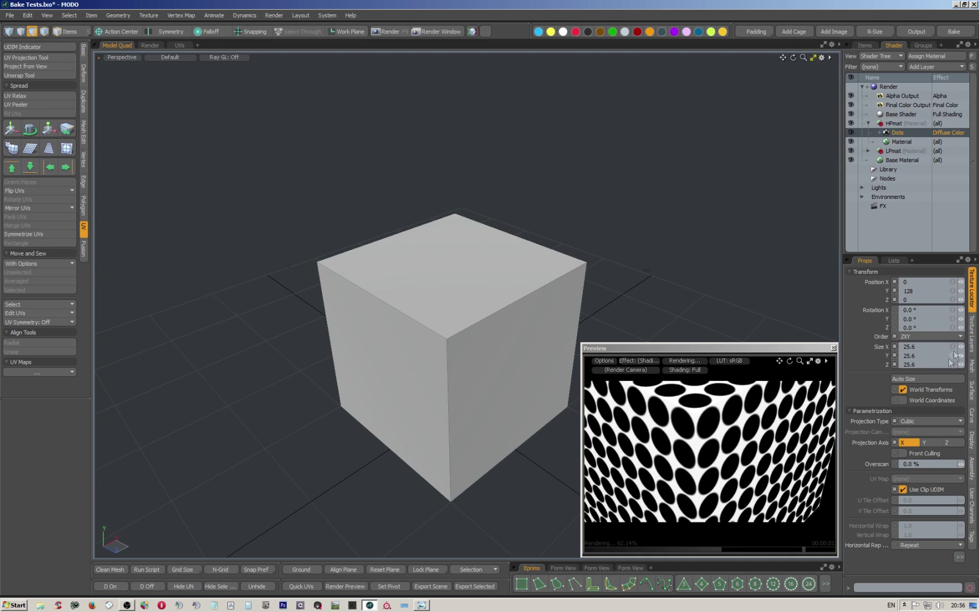
# - Try dot widths of 50%, 10%, 2% and 1% on the Dots texture
pyautogui.click(973, 329)
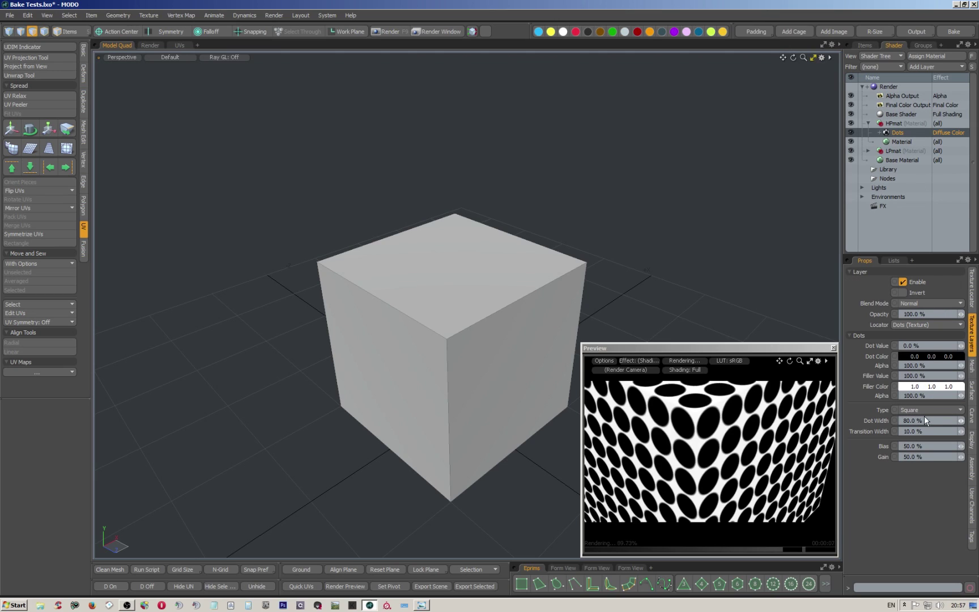
pyautogui.click(928, 421)
pyautogui.write('50')
pyautogui.press('Return')
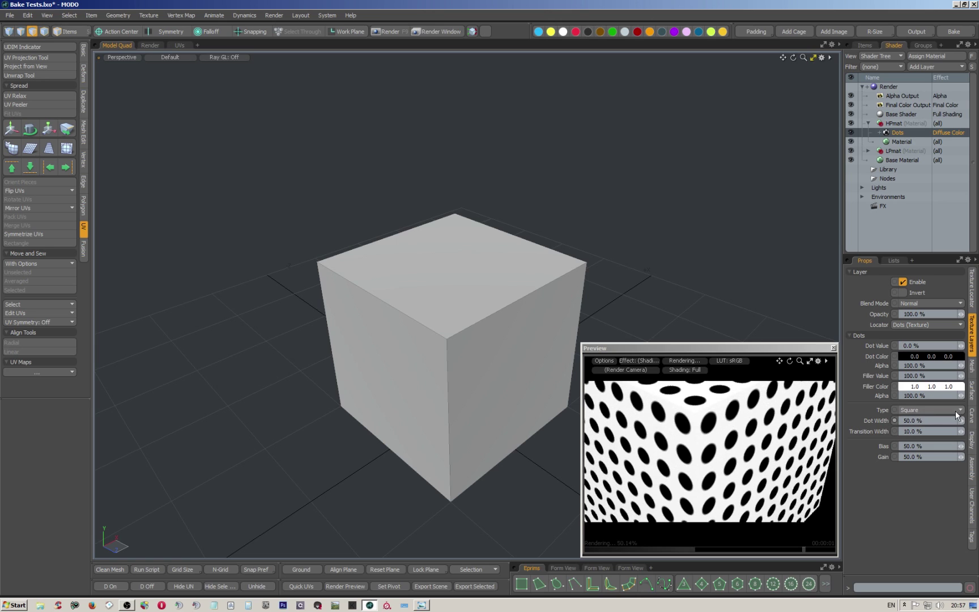
pyautogui.click(914, 420)
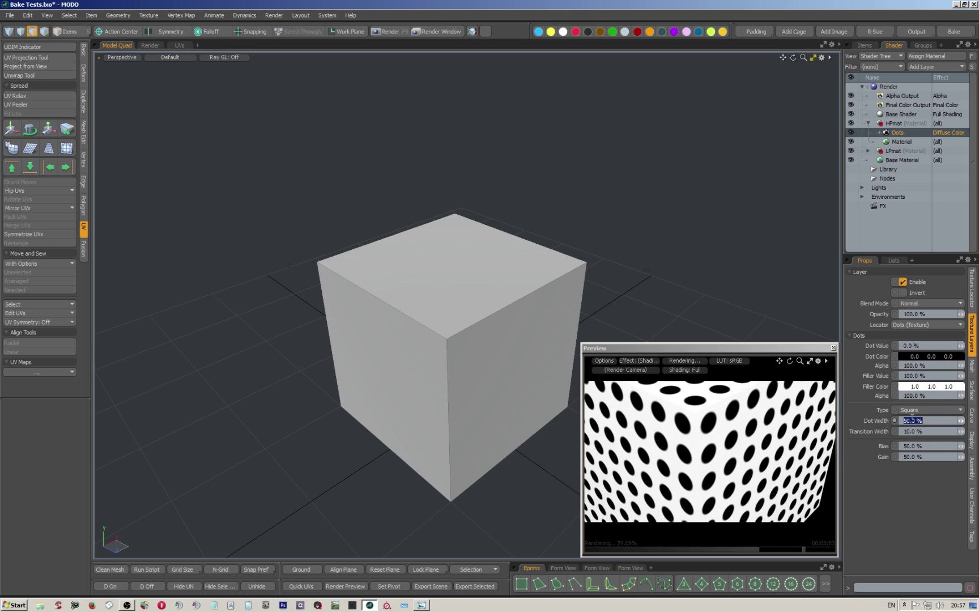
pyautogui.write('10')
pyautogui.press('Return')
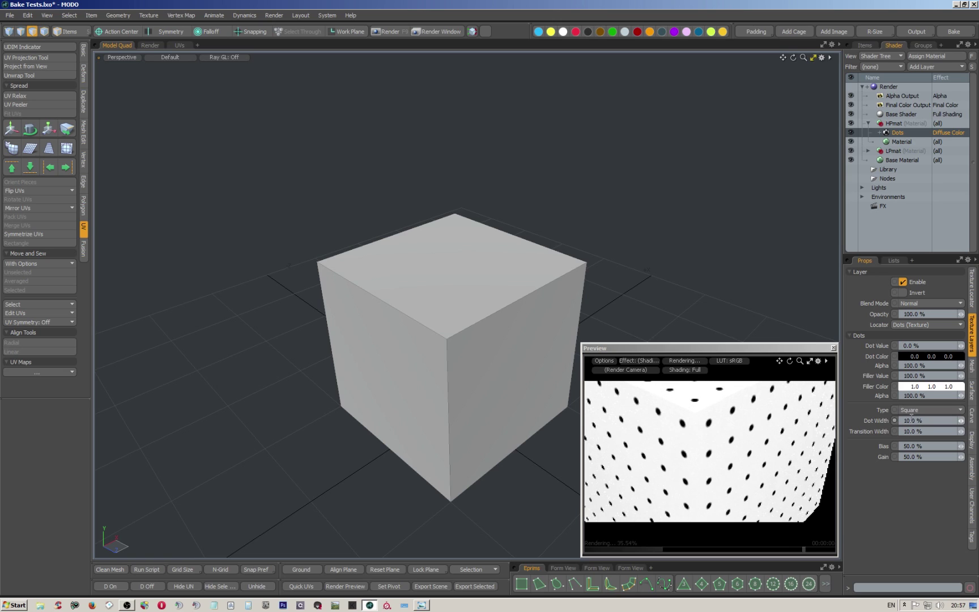
pyautogui.click(912, 420)
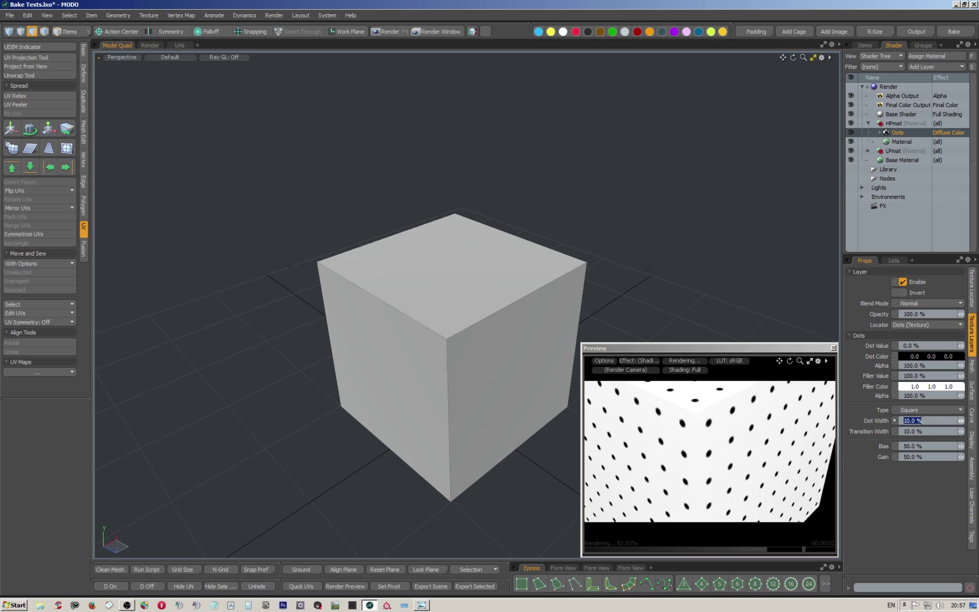
pyautogui.write('2')
pyautogui.press('Return')
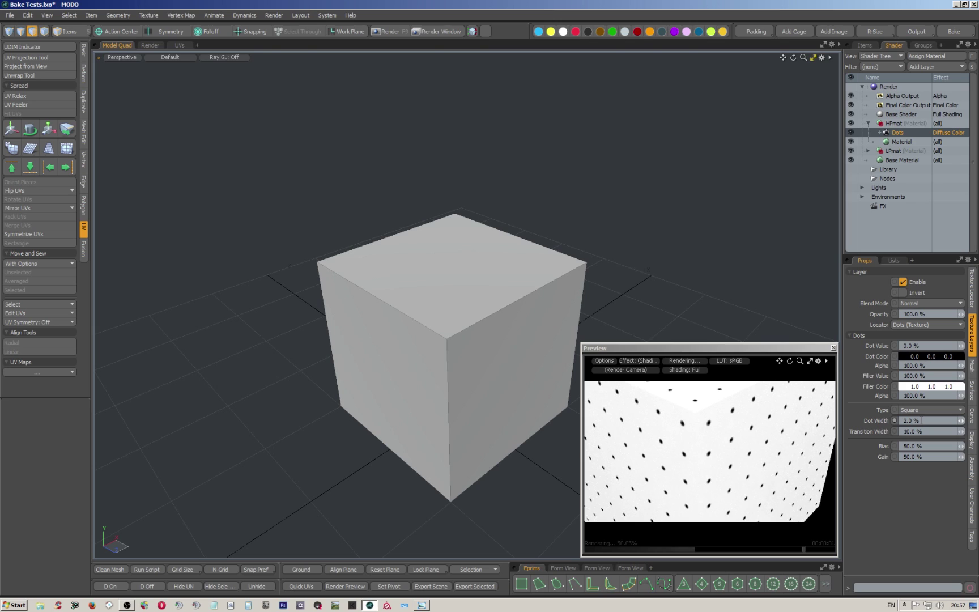
pyautogui.click(926, 419)
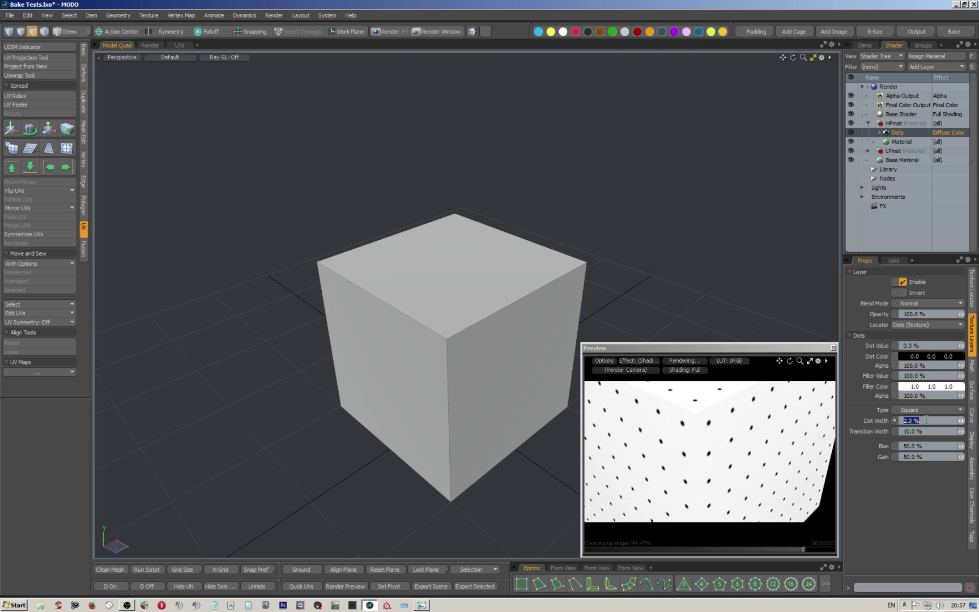
pyautogui.write('1')
pyautogui.press('Return')
# - Try the Dots texture at sizes 50, 10 and 2 on all three axes, and reset it with Auto Size
pyautogui.click(973, 289)
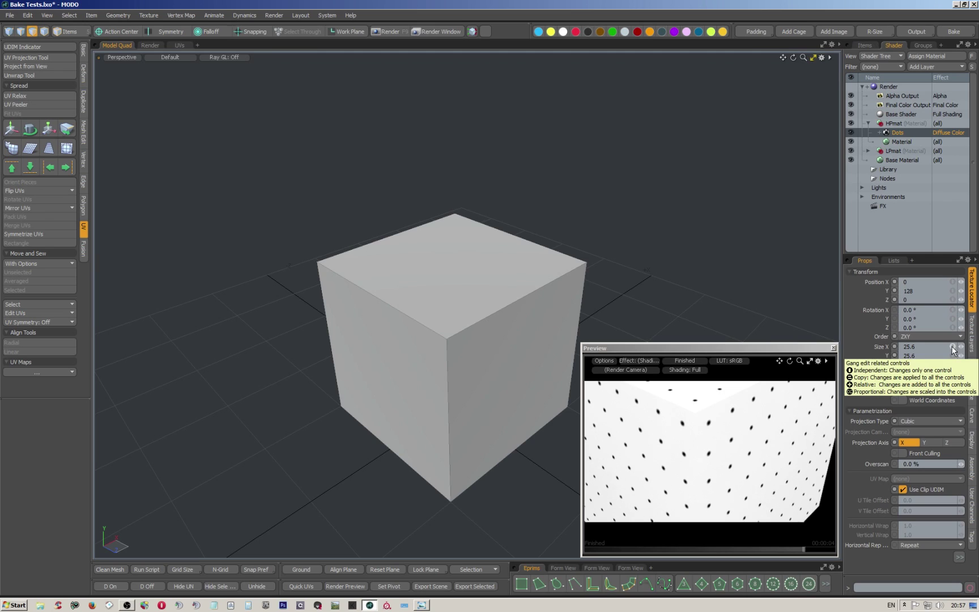
pyautogui.click(934, 347)
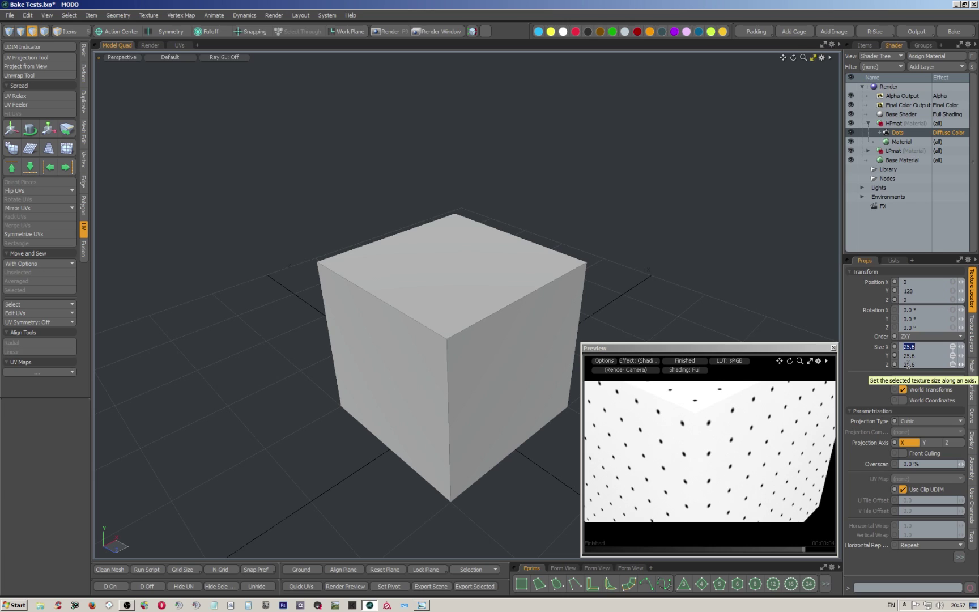
pyautogui.write('50')
pyautogui.press('Return')
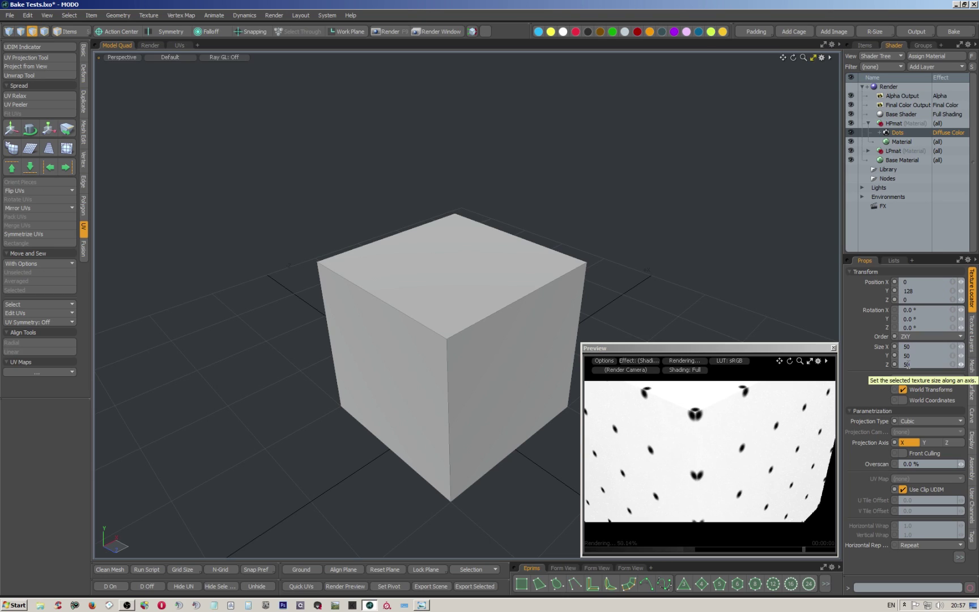
pyautogui.click(936, 347)
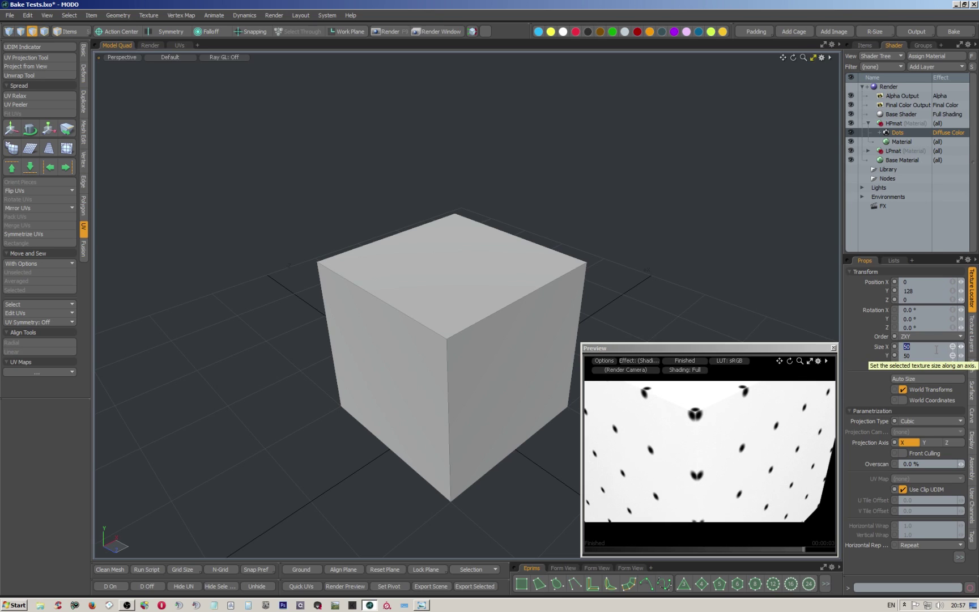
pyautogui.write('10')
pyautogui.press('Return')
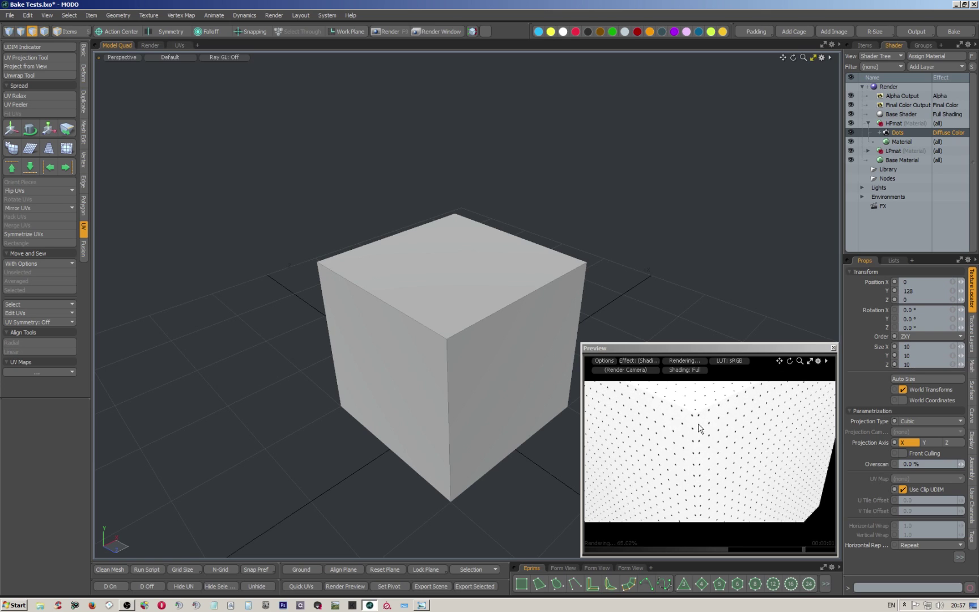
pyautogui.click(953, 348)
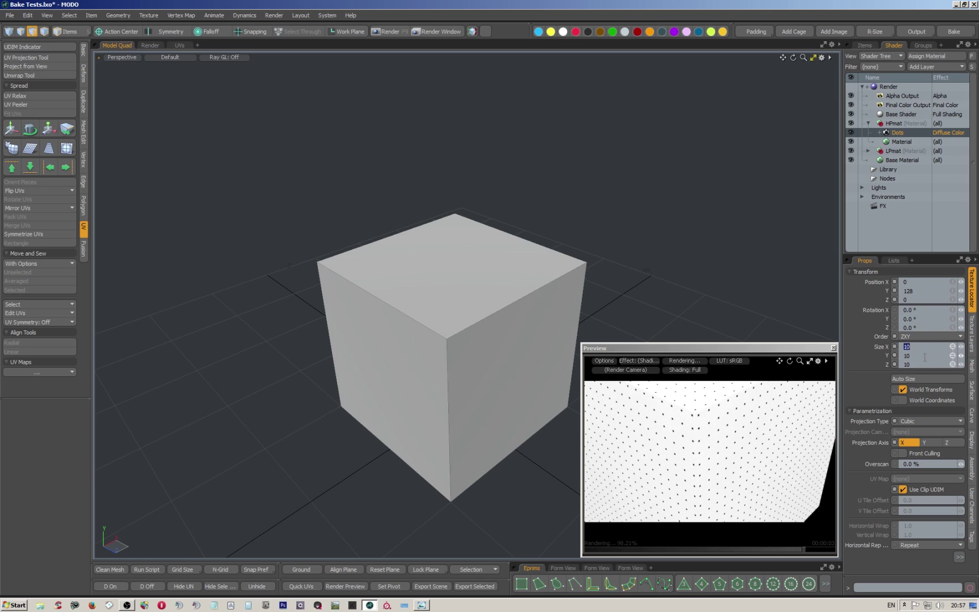
pyautogui.write('2')
pyautogui.press('Return')
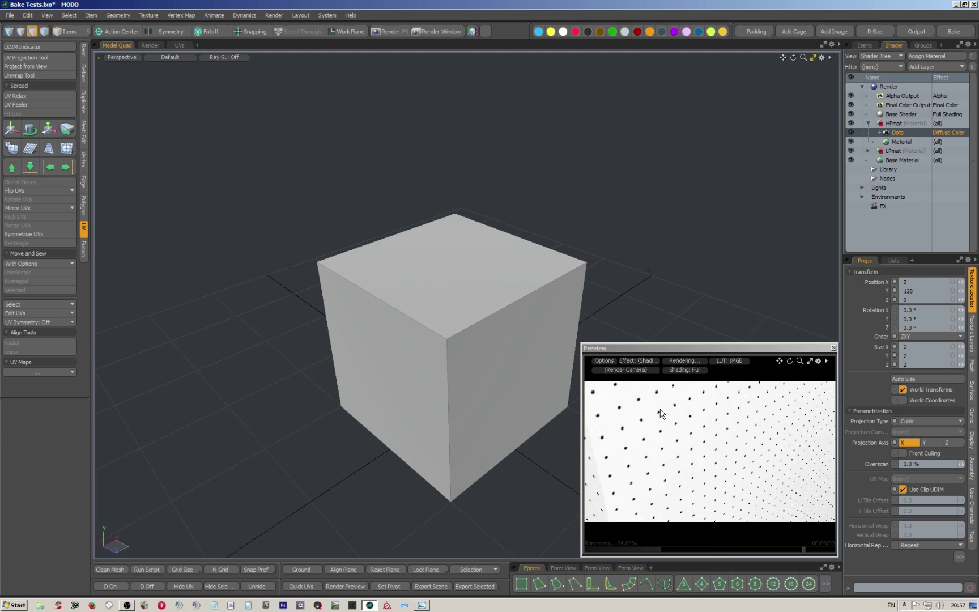
pyautogui.click(661, 423)
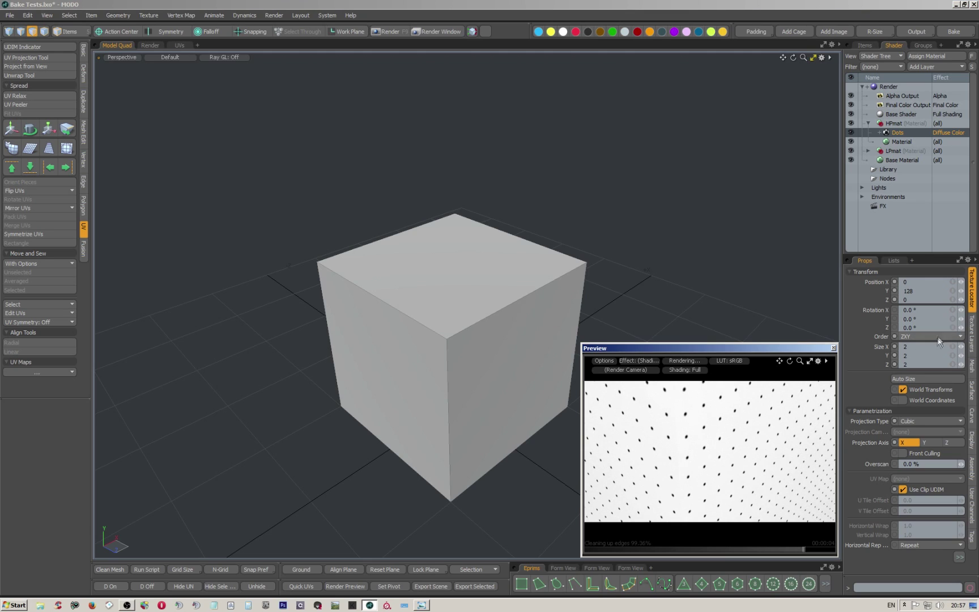
pyautogui.click(914, 378)
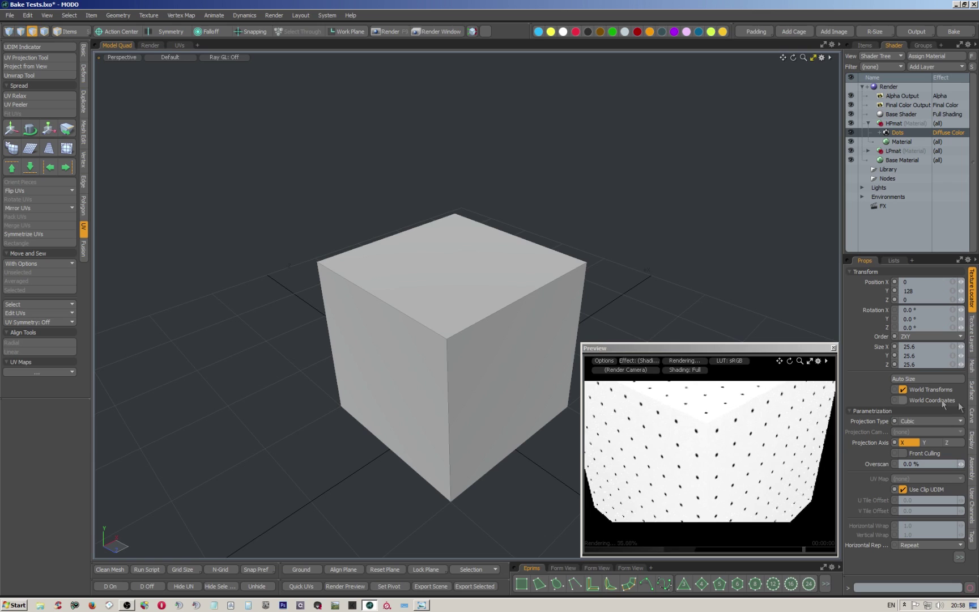
# - Set the Dots texture's dot width to 50% and change the layer's effect to Displacement
pyautogui.click(971, 332)
pyautogui.click(924, 421)
pyautogui.write('50')
pyautogui.press('Return')
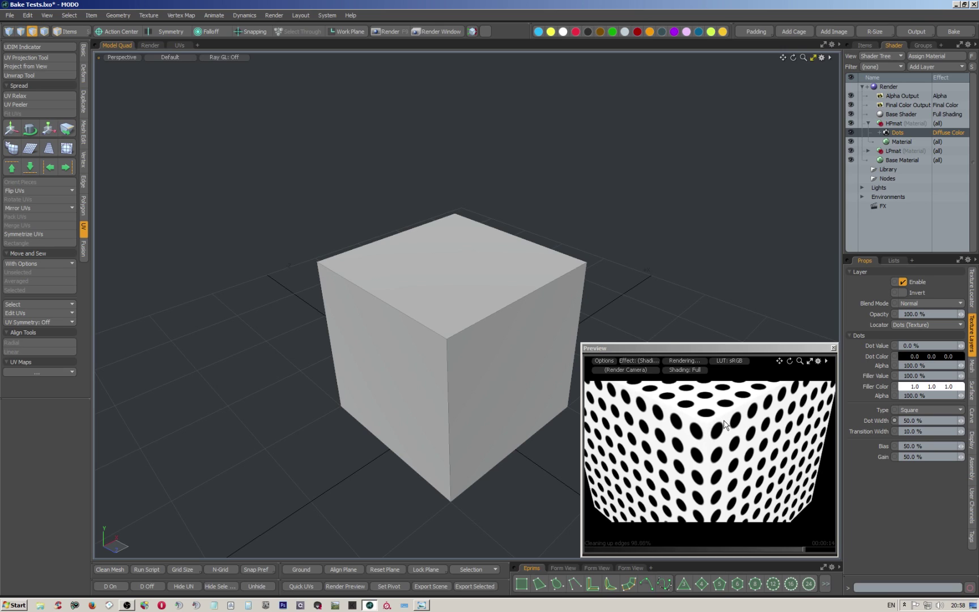
pyautogui.click(945, 134)
pyautogui.click(878, 136)
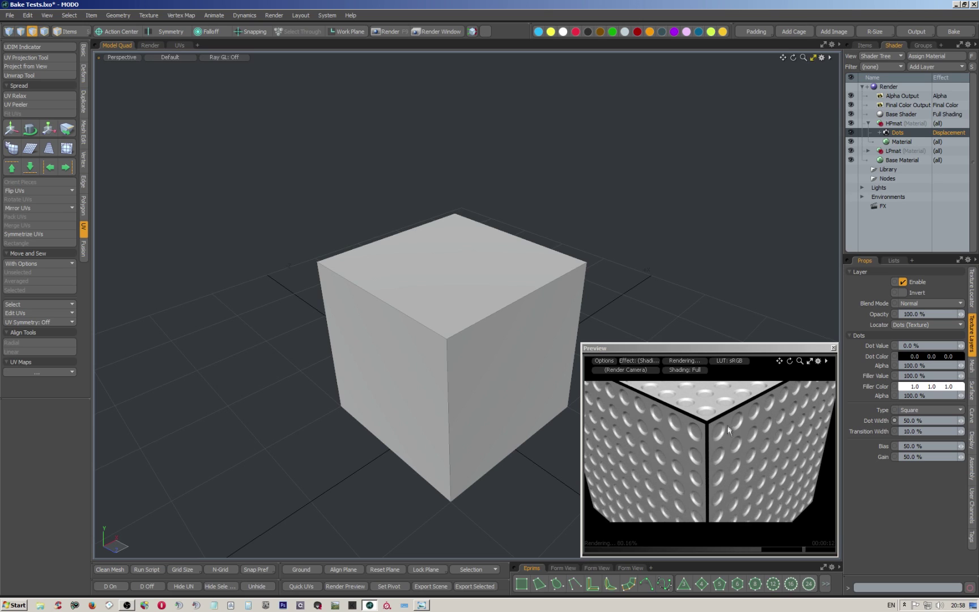
# - Examine the displaced dots and the HP cube's corner edges up close in the render preview
pyautogui.scroll(4, 706, 459)
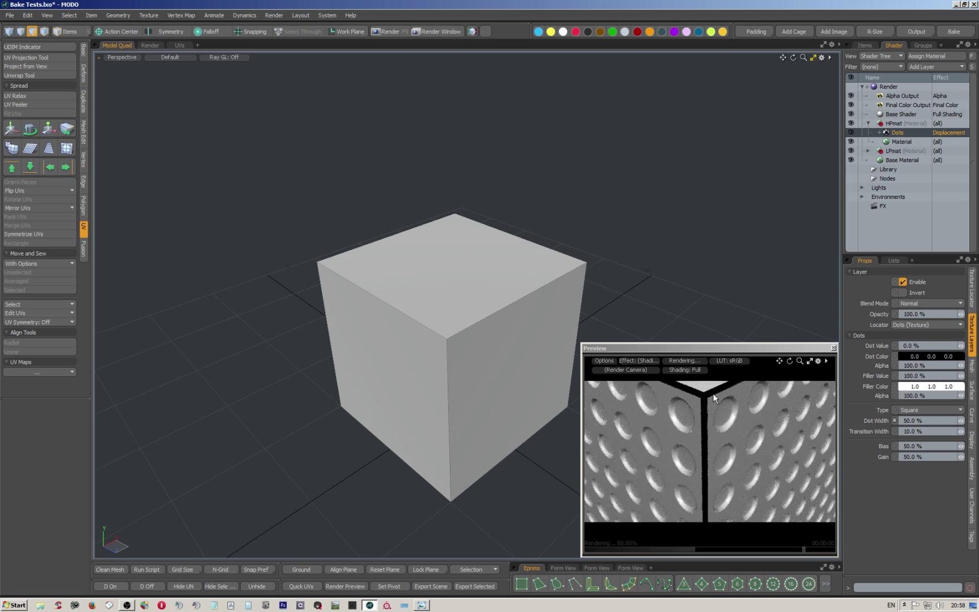
pyautogui.scroll(3, 713, 405)
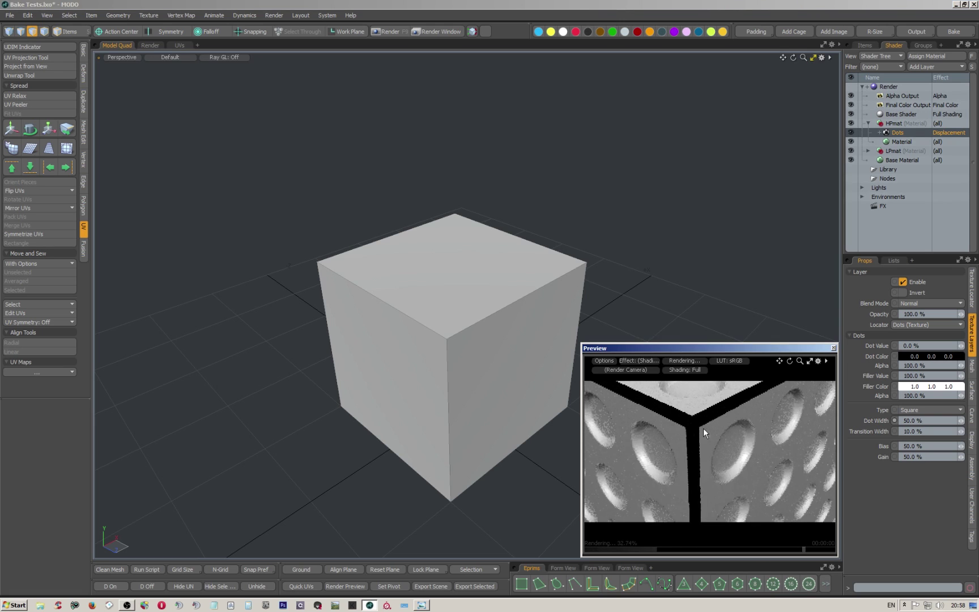
pyautogui.keyDown('alt'); pyautogui.keyDown('shift'); pyautogui.moveTo(704, 418); pyautogui.dragTo(708, 427); pyautogui.keyUp('shift'); pyautogui.keyUp('alt')
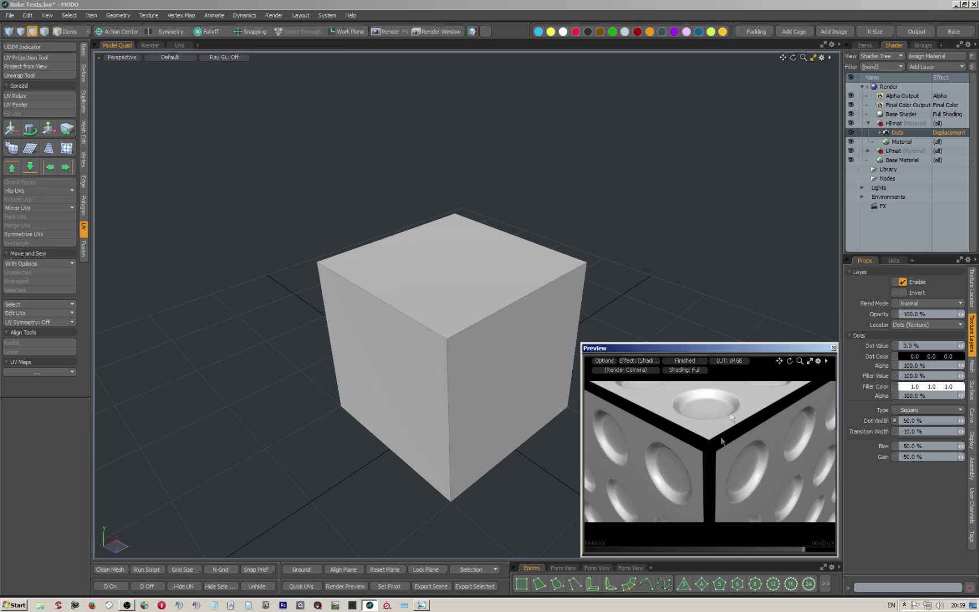
pyautogui.click(761, 34)
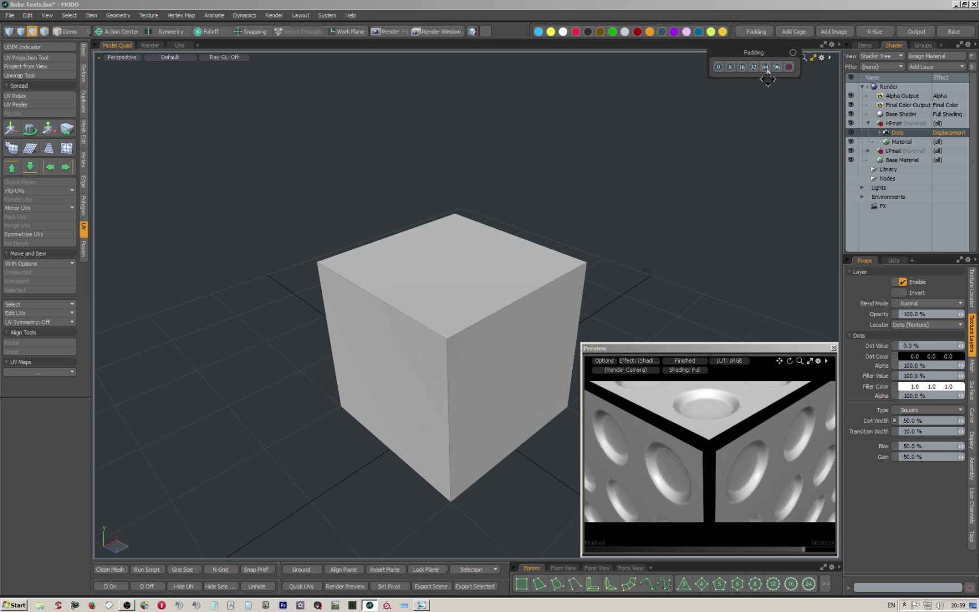
pyautogui.click(712, 448)
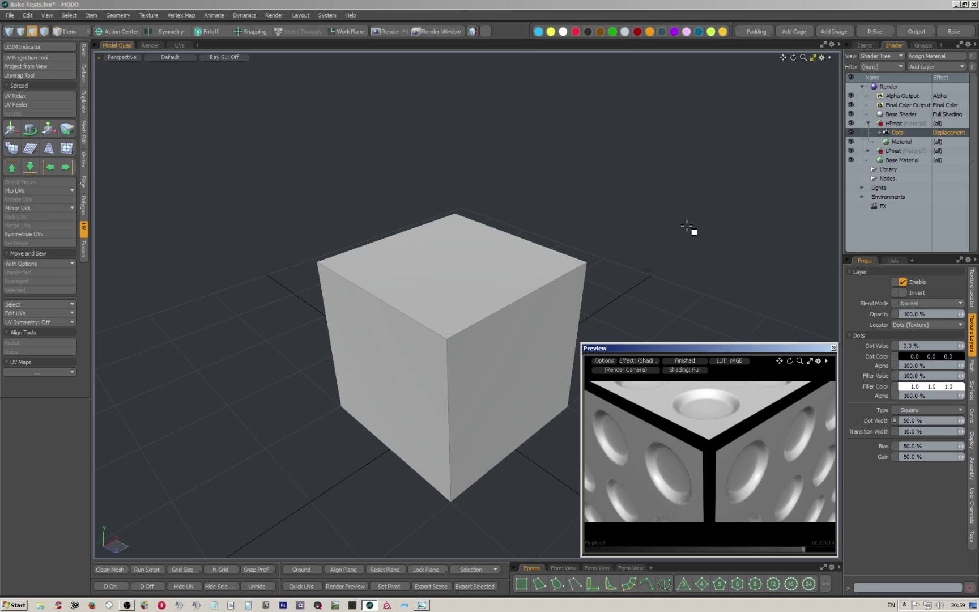
pyautogui.scroll(-5, 725, 424)
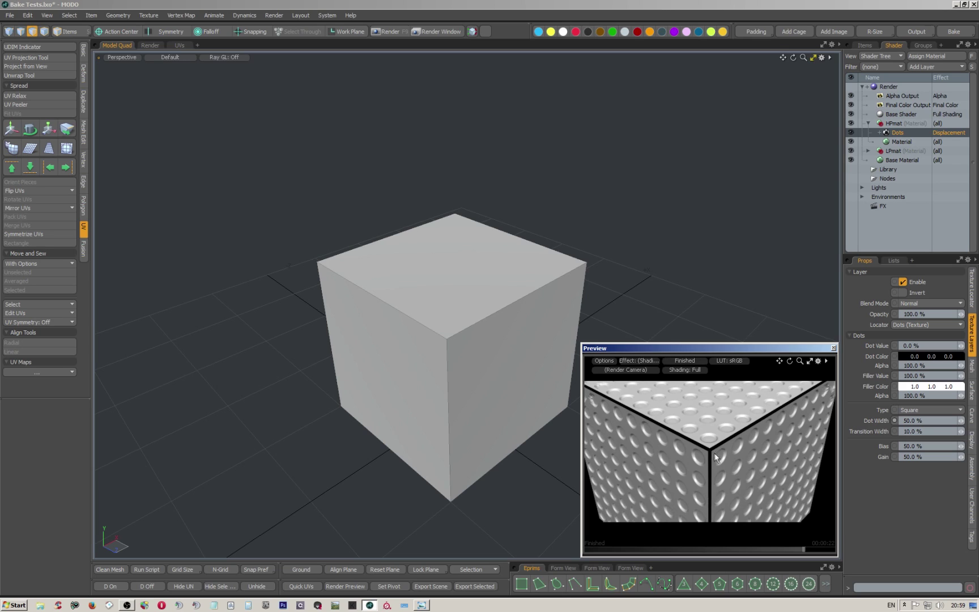
# - Set the rounded edge width of the HPmat material to 2
pyautogui.click(896, 143)
pyautogui.click(896, 144)
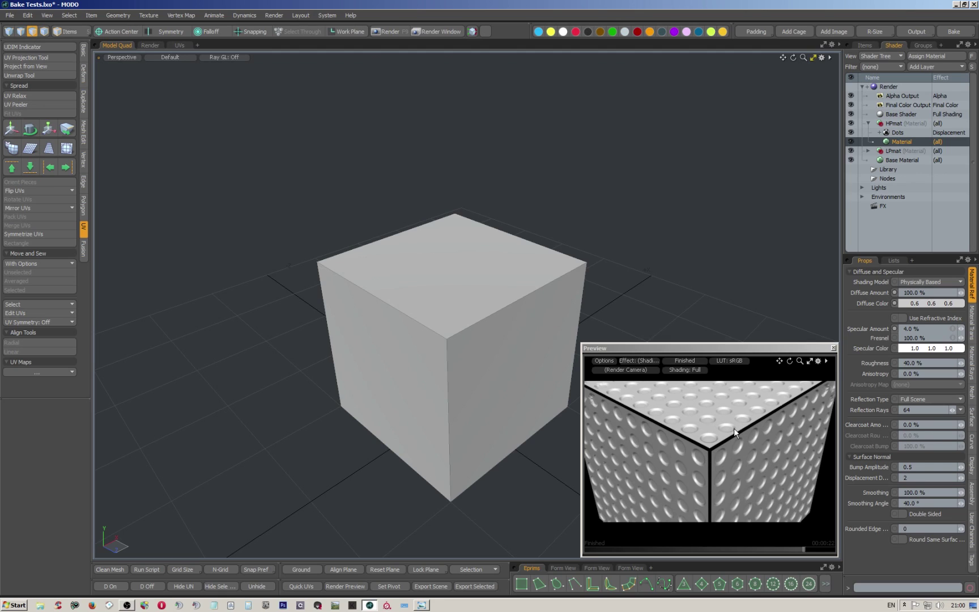
pyautogui.click(922, 529)
pyautogui.write('2')
pyautogui.press('Return')
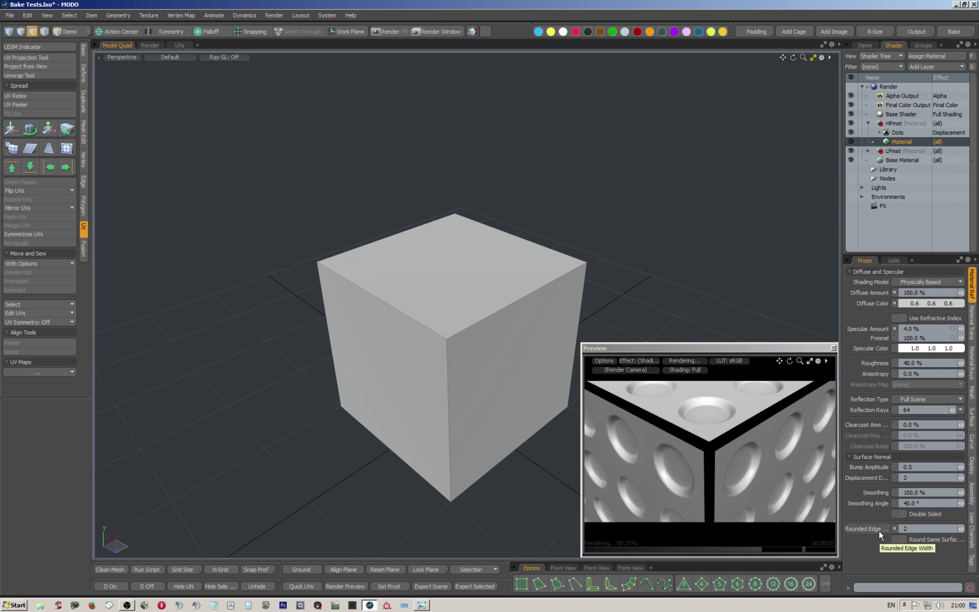
# - Examine the displaced dots on the cube's side and corner from several angles and distances in the render preview
pyautogui.scroll(-2, 744, 439)
pyautogui.scroll(-5, 745, 443)
pyautogui.moveTo(744, 443)
pyautogui.keyDown('alt'); pyautogui.mouseDown()
pyautogui.moveTo(724, 444)
pyautogui.moveTo(750, 452)
pyautogui.moveTo(743, 441)
pyautogui.mouseUp(); pyautogui.keyUp('alt')
pyautogui.scroll(3, 768, 442)
pyautogui.scroll(3, 760, 415)
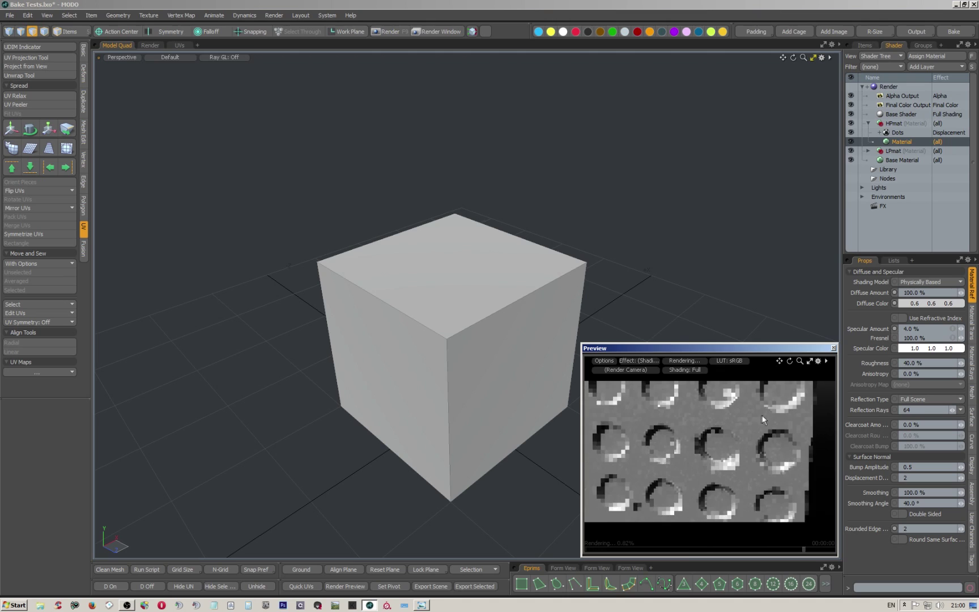
pyautogui.scroll(2, 743, 448)
pyautogui.scroll(2, 753, 424)
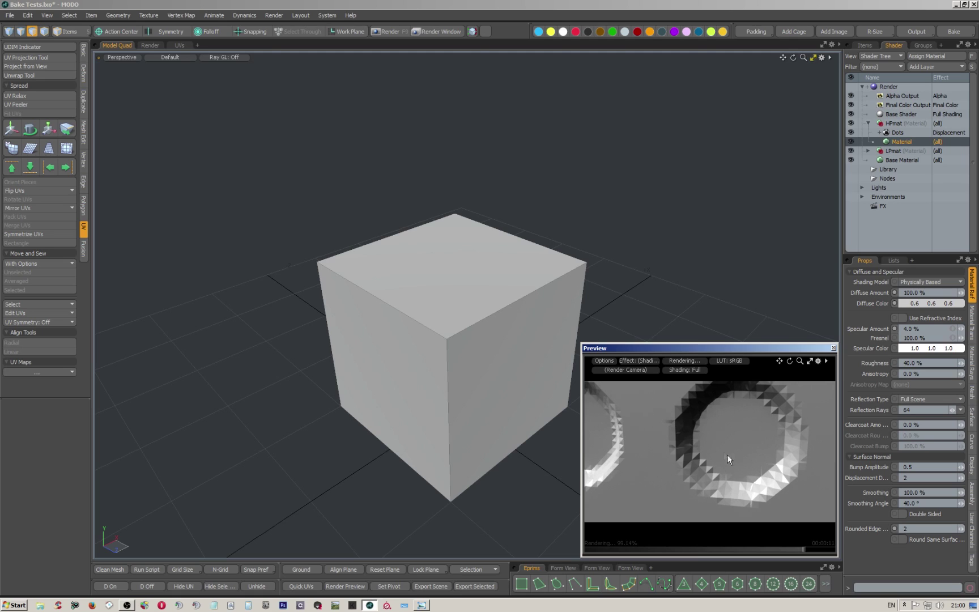
pyautogui.scroll(-4, 712, 444)
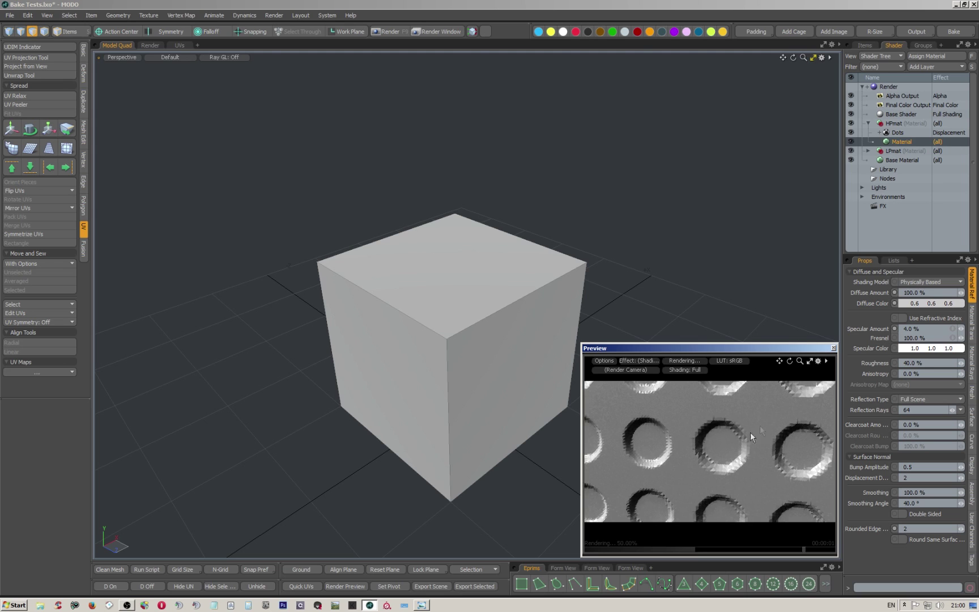
pyautogui.scroll(-3, 720, 430)
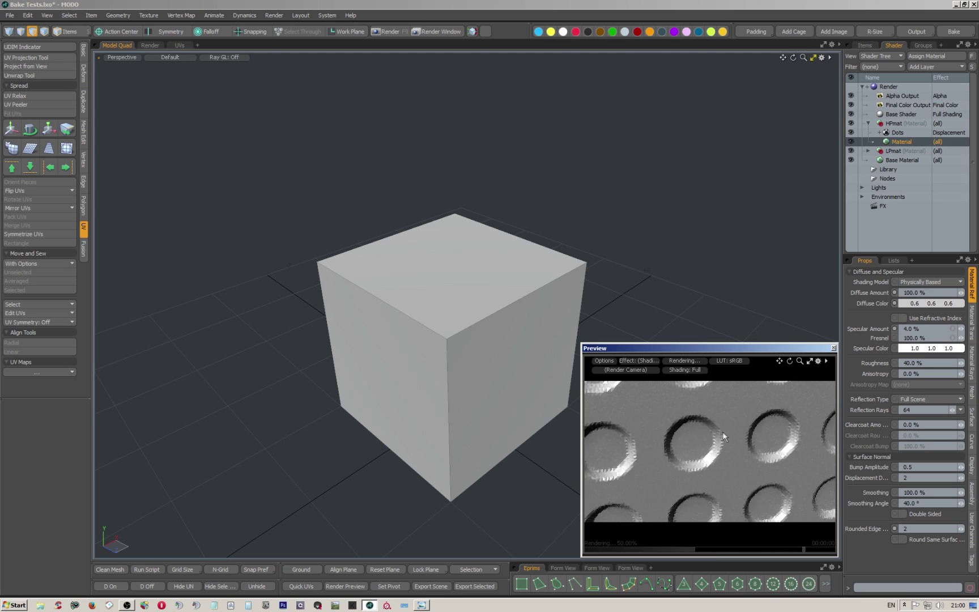
pyautogui.moveTo(714, 427)
pyautogui.keyDown('alt'); pyautogui.mouseDown()
pyautogui.moveTo(705, 430)
pyautogui.moveTo(739, 435)
pyautogui.moveTo(719, 446)
pyautogui.moveTo(700, 432)
pyautogui.mouseUp(); pyautogui.keyUp('alt')
pyautogui.scroll(3, 689, 421)
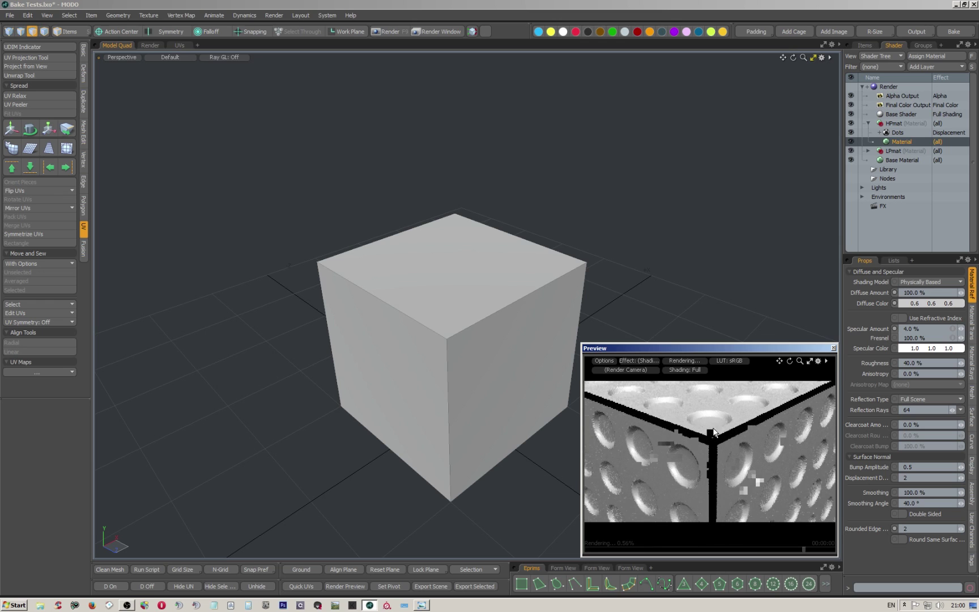
pyautogui.scroll(3, 714, 434)
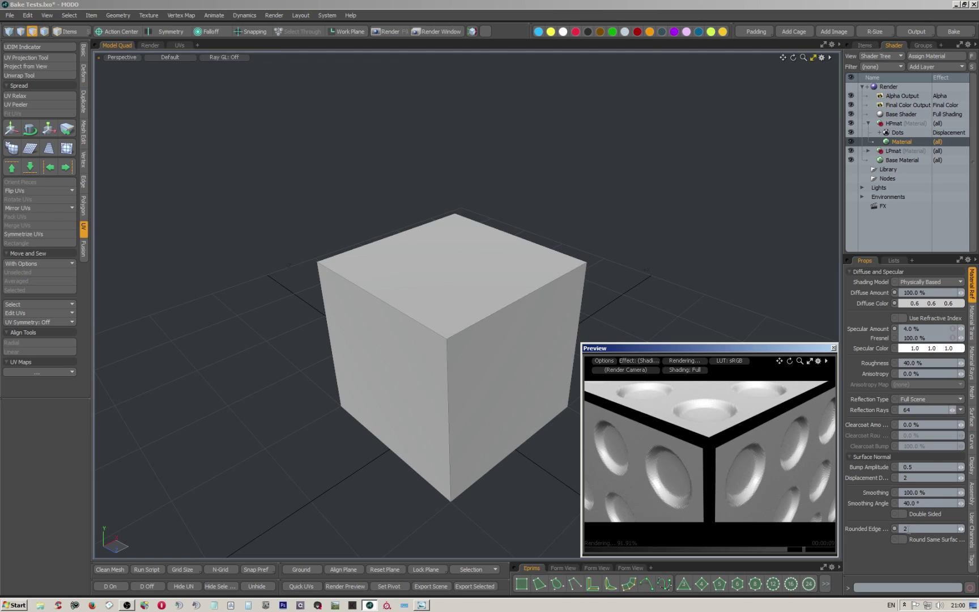
# - Disable the Dots layer and add a Grid texture to the HPmat group
pyautogui.click(900, 132)
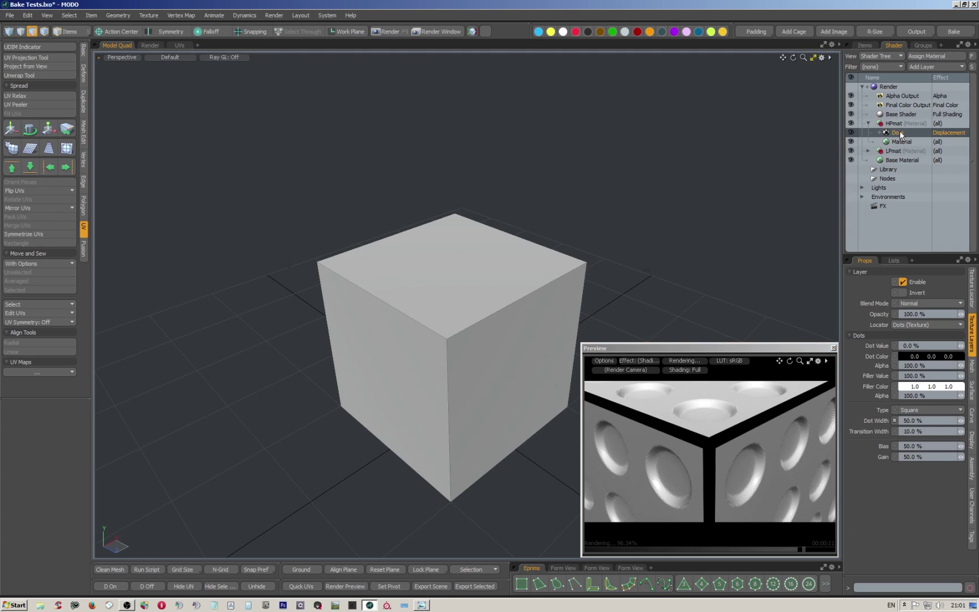
pyautogui.click(851, 132)
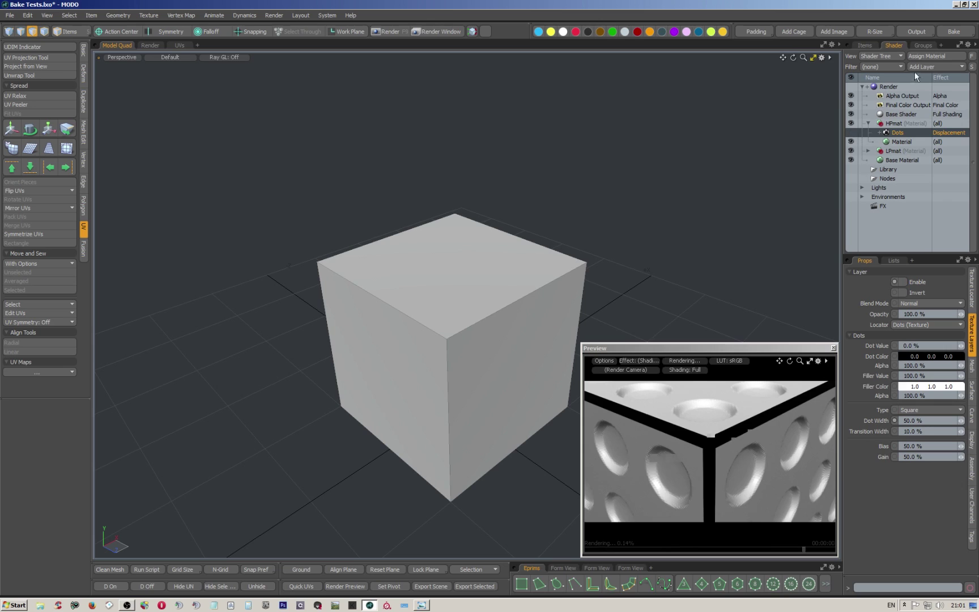
pyautogui.click(937, 65)
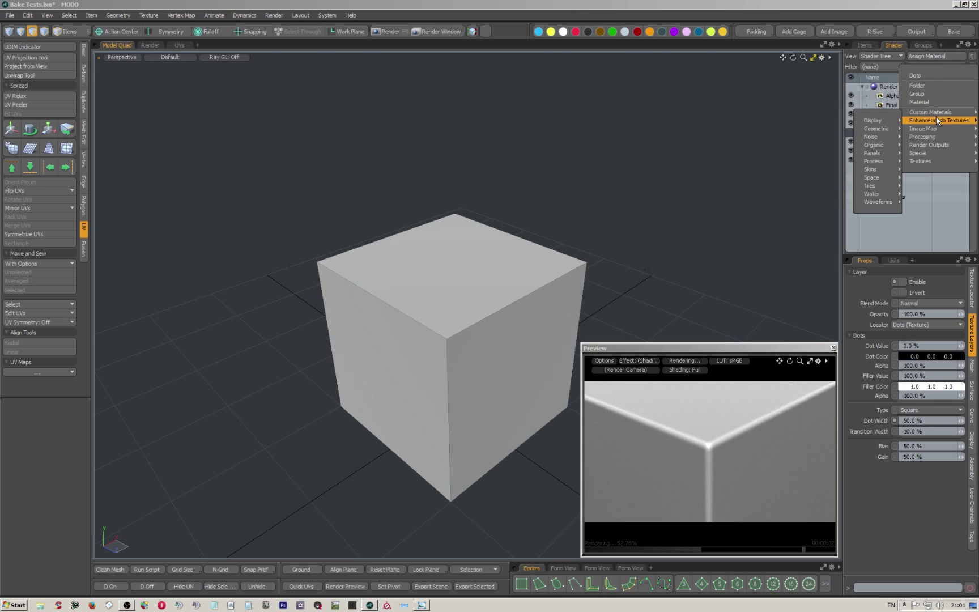
pyautogui.moveTo(921, 162)
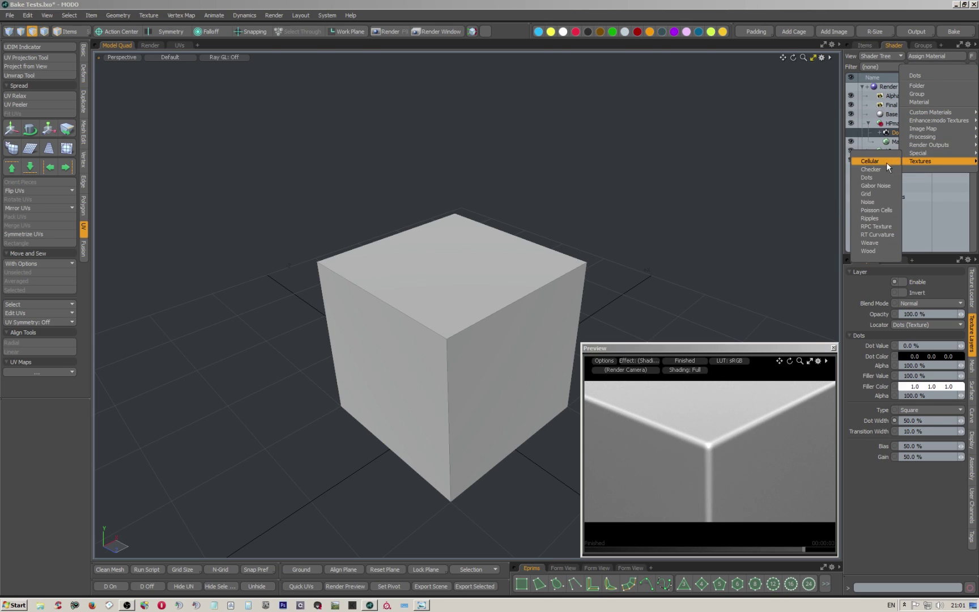
pyautogui.click(876, 193)
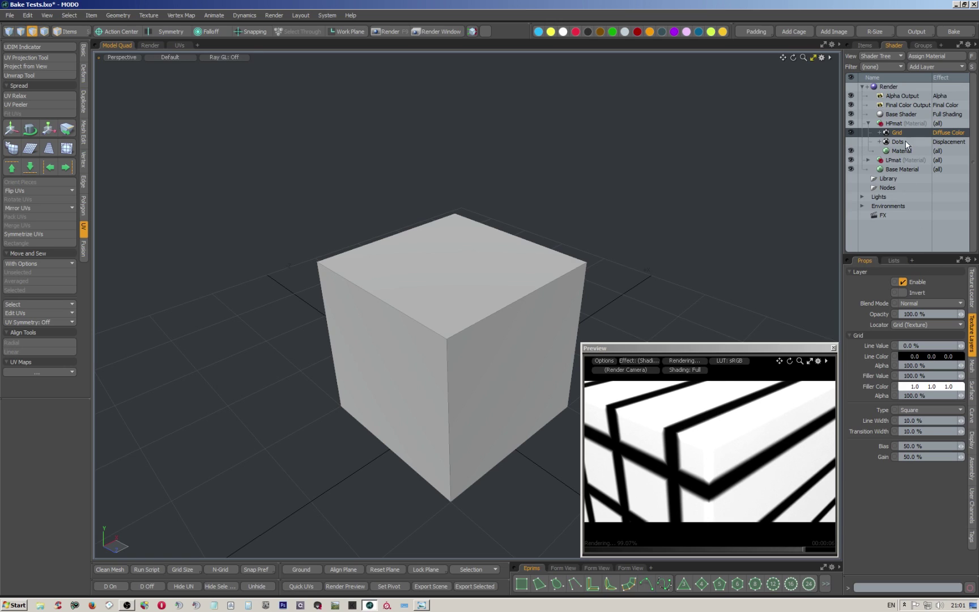
# - Set the Grid texture's projection type to Cubic
pyautogui.click(970, 294)
pyautogui.click(925, 421)
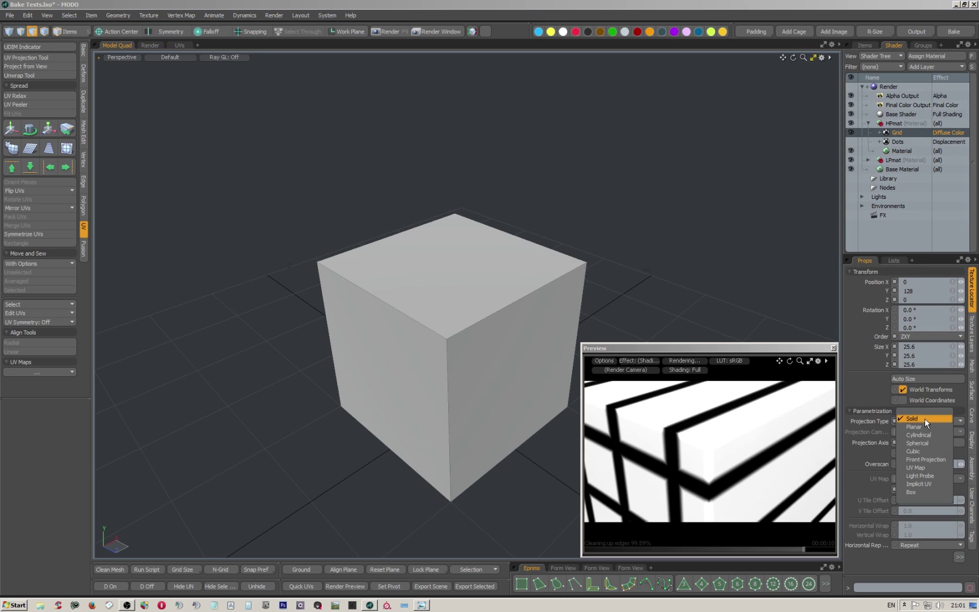
pyautogui.click(917, 451)
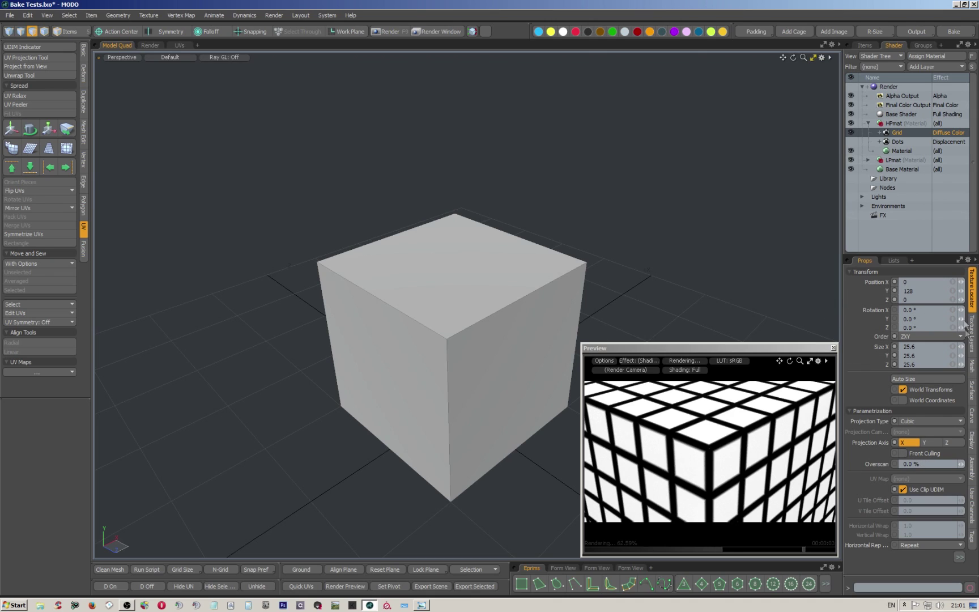
# - Change the Grid layer's effect to Displacement
pyautogui.click(972, 340)
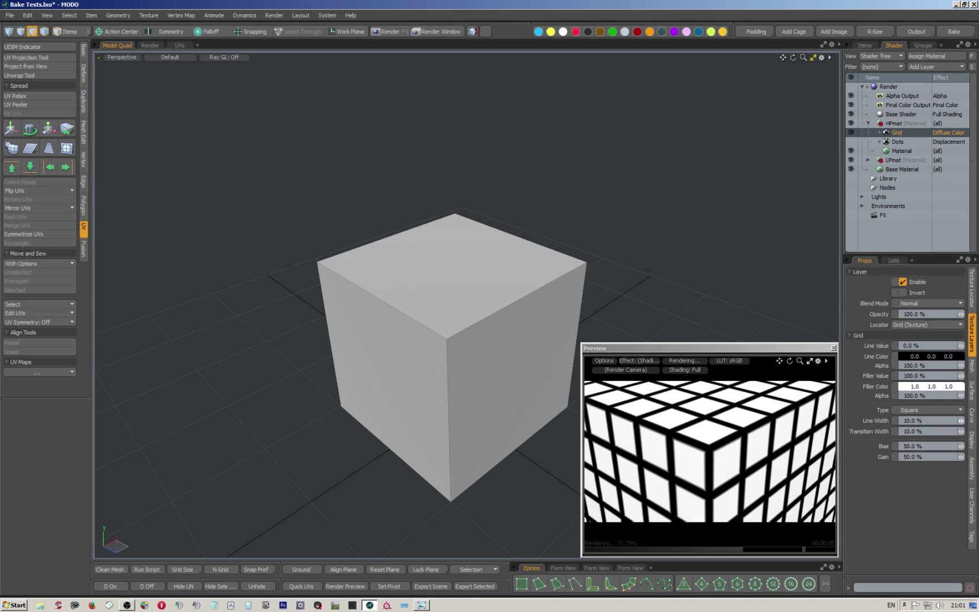
pyautogui.click(940, 132)
pyautogui.click(876, 136)
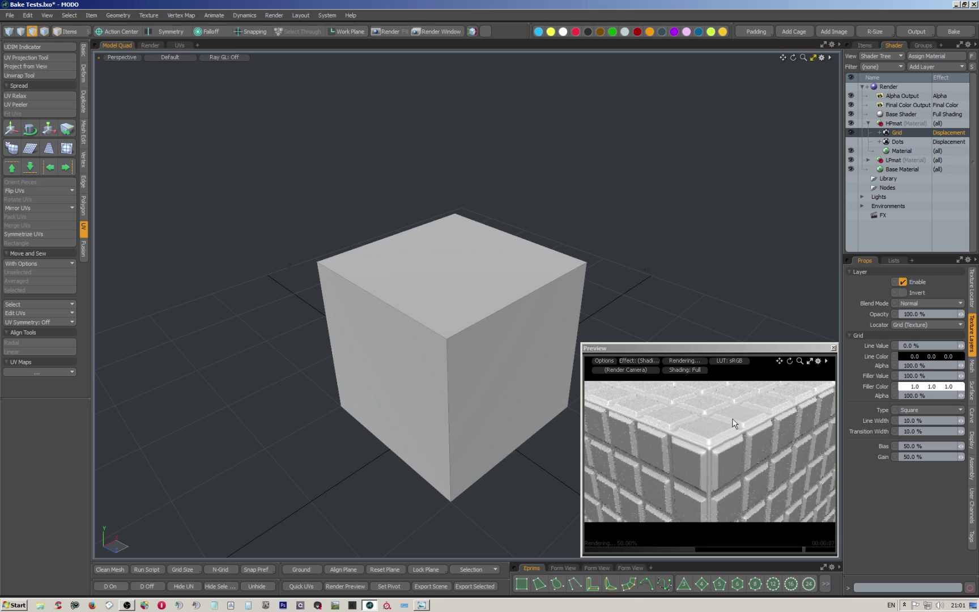
pyautogui.click(865, 46)
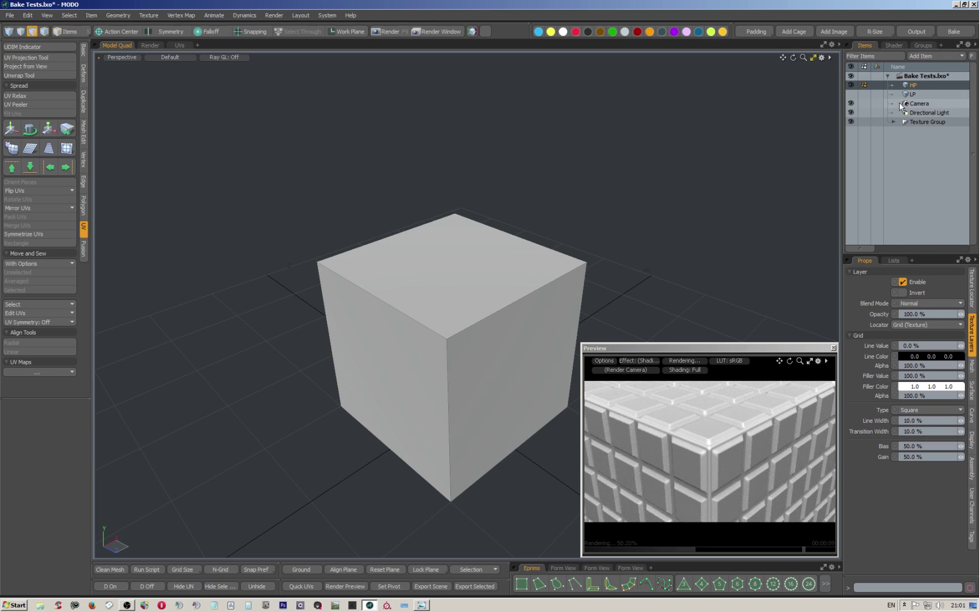
pyautogui.click(901, 44)
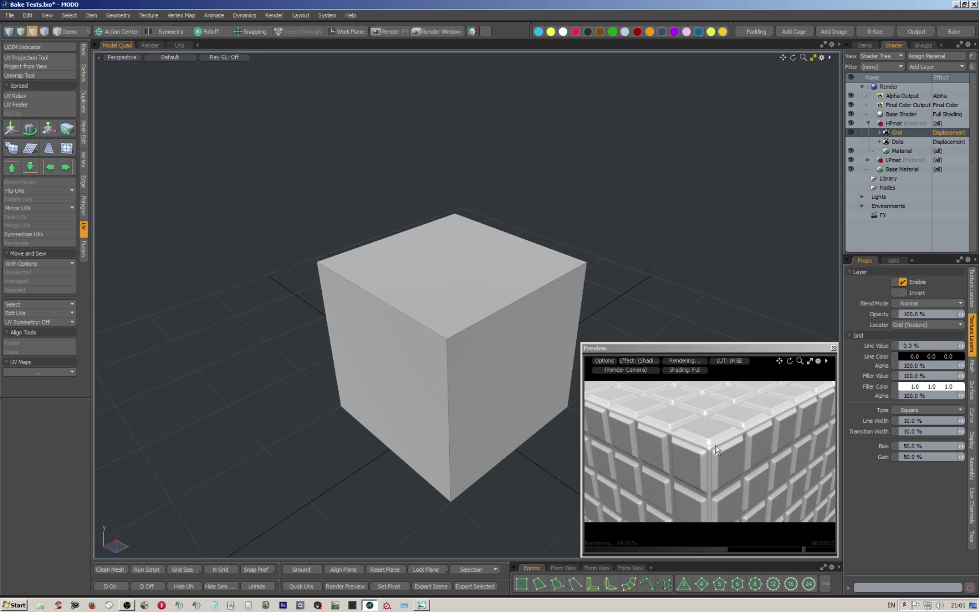
# - Try rounded edge widths of 0 and 3 on the HPmat material, set it back to 2, and inspect the previewed grid
pyautogui.click(896, 150)
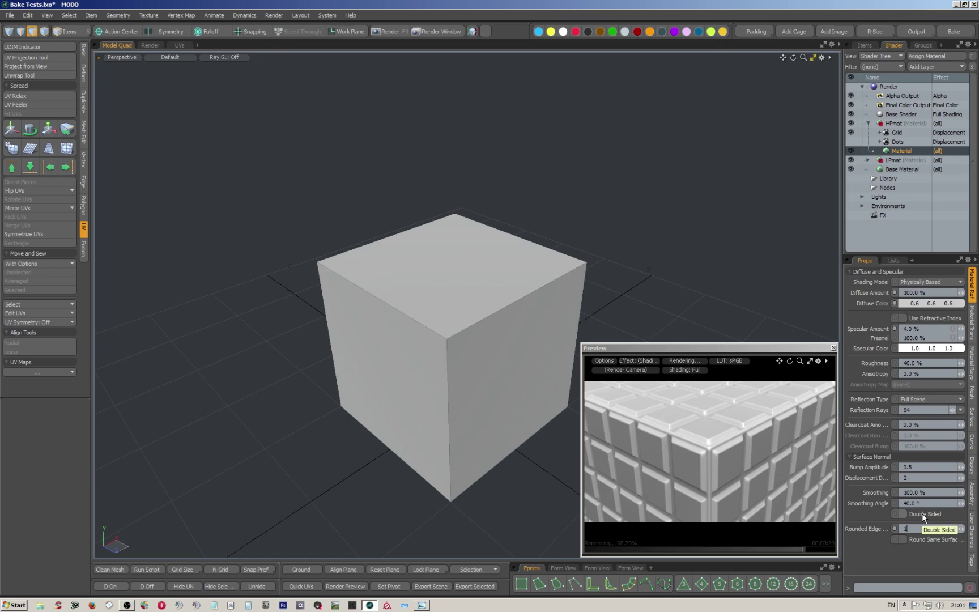
pyautogui.write('0')
pyautogui.press('Return')
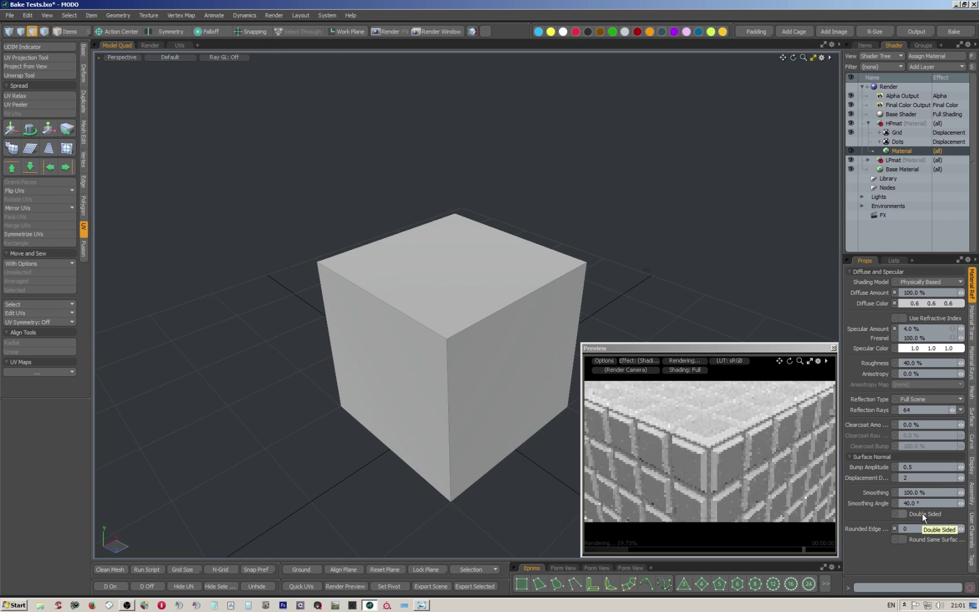
pyautogui.scroll(5, 719, 436)
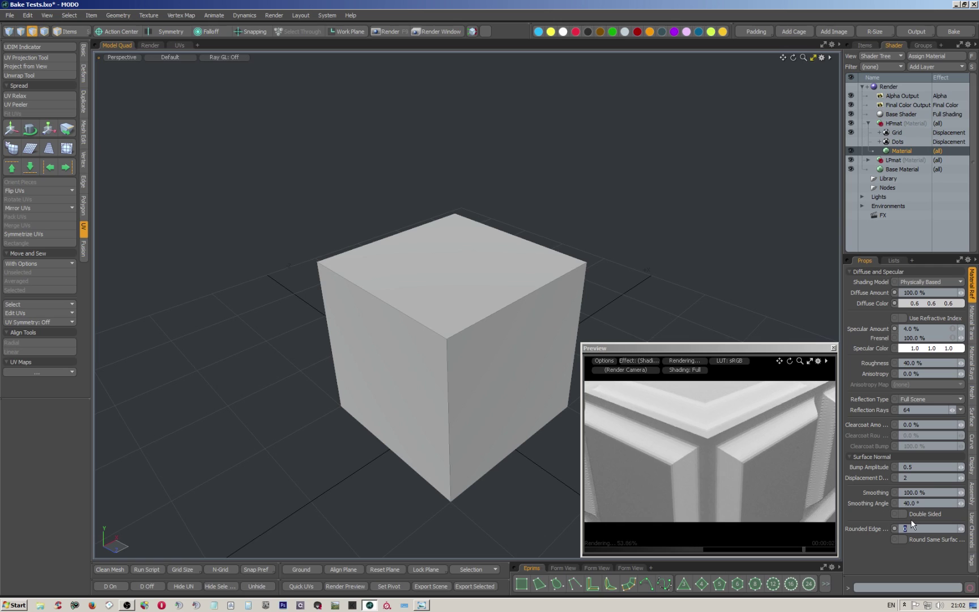
pyautogui.write('3')
pyautogui.press('Return')
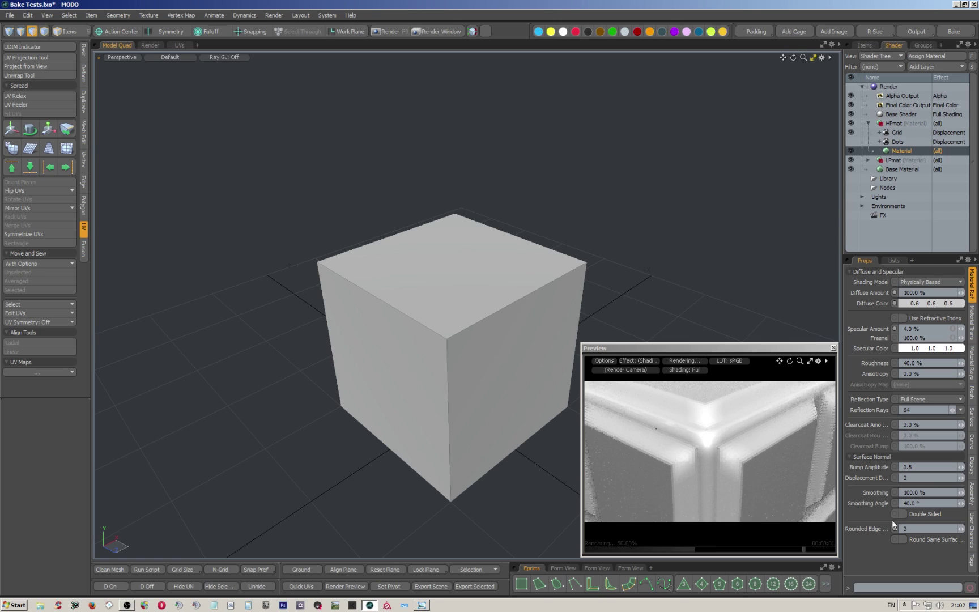
pyautogui.write('2')
pyautogui.press('Return')
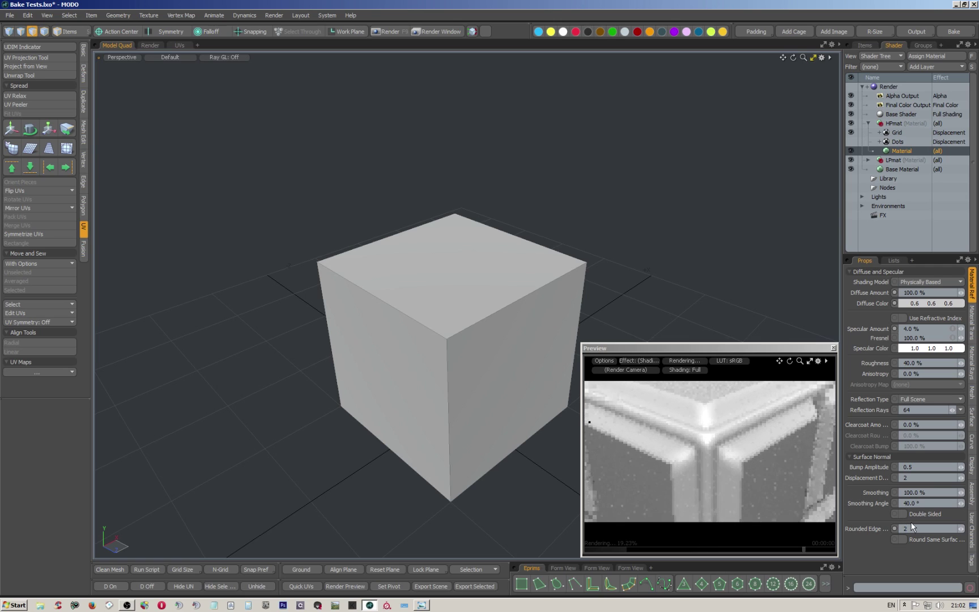
pyautogui.scroll(-4, 729, 408)
pyautogui.keyDown('alt'); pyautogui.moveTo(729, 412); pyautogui.dragTo(728, 447); pyautogui.keyUp('alt')
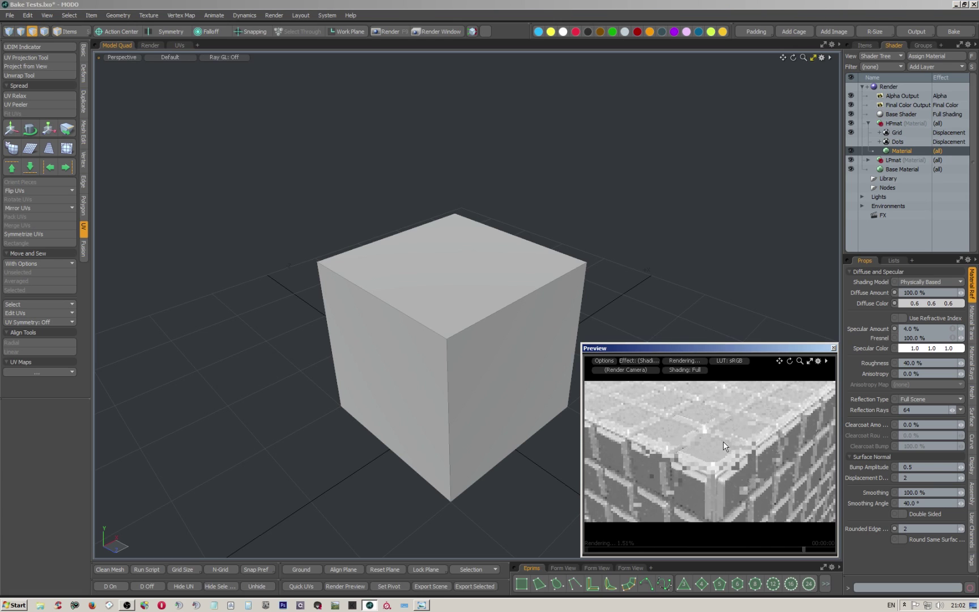
pyautogui.keyDown('alt'); pyautogui.keyDown('shift'); pyautogui.moveTo(726, 457); pyautogui.dragTo(722, 443); pyautogui.keyUp('shift'); pyautogui.keyUp('alt')
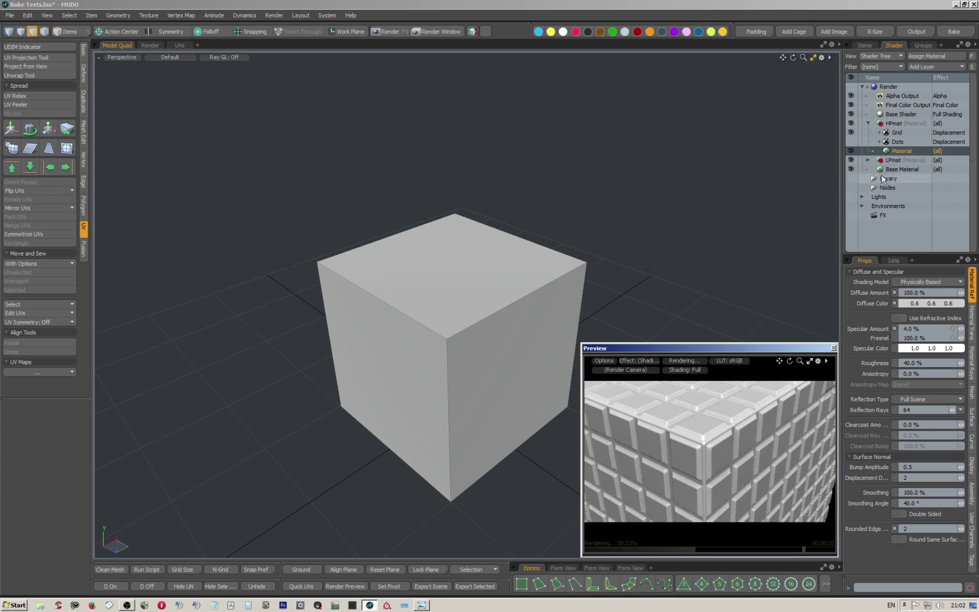
# - Enable the Dots layer again and move it above the Grid layer in HPmat
pyautogui.click(853, 141)
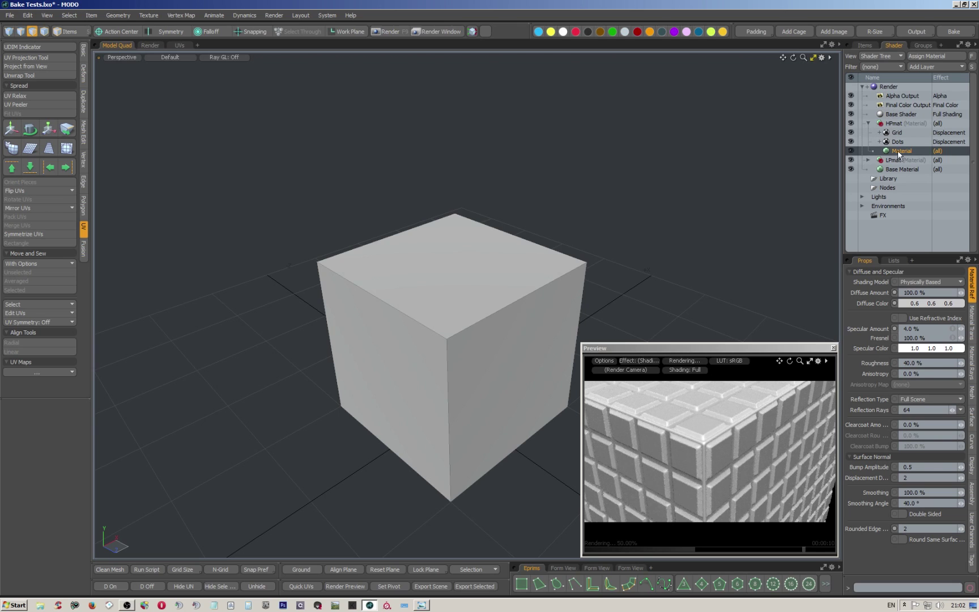
pyautogui.moveTo(898, 142); pyautogui.dragTo(921, 133)
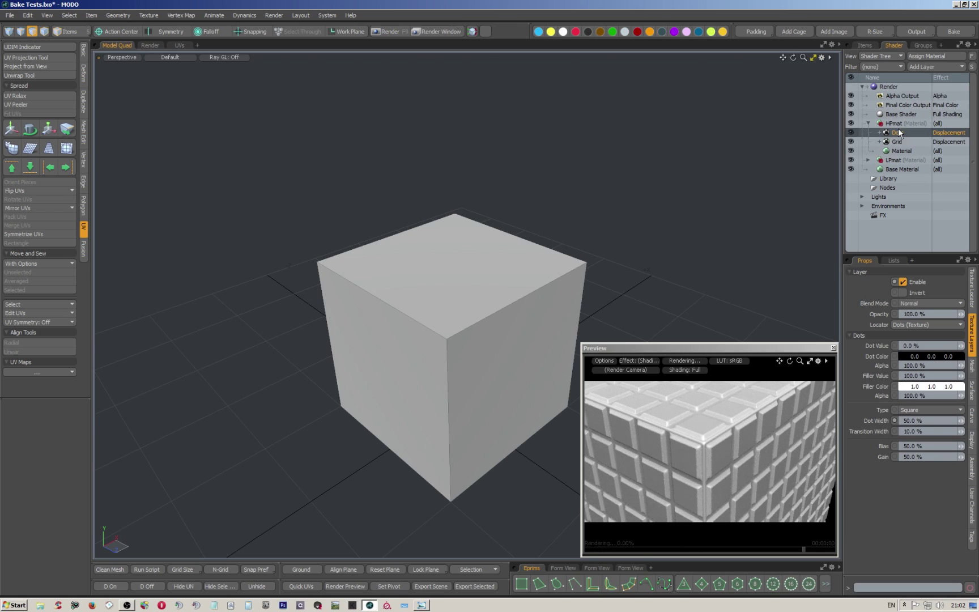
# - Try Layer Mask as the effect of the Dots layer in HPmat
pyautogui.click(951, 133)
pyautogui.moveTo(953, 136)
pyautogui.moveTo(926, 176)
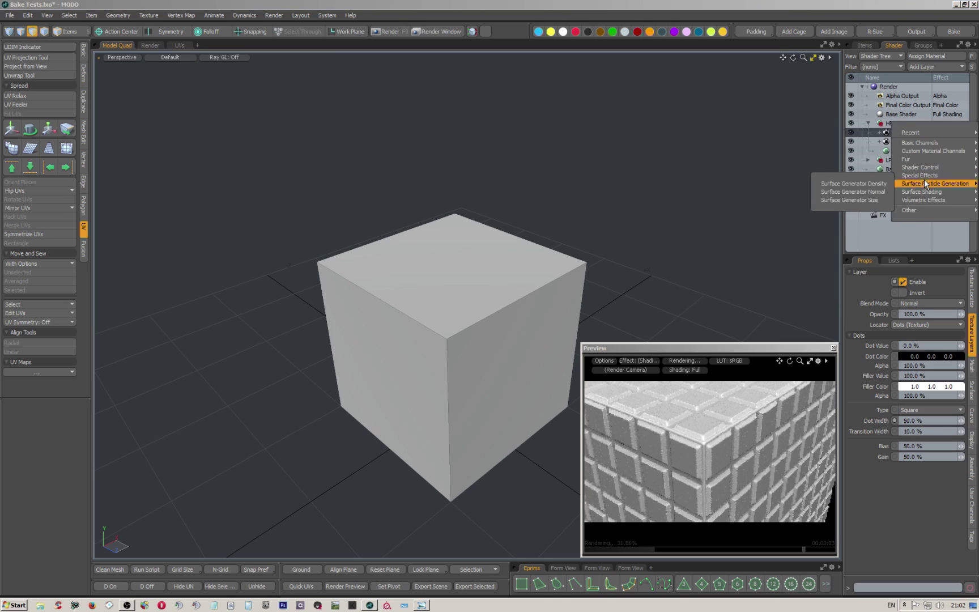
pyautogui.moveTo(928, 150)
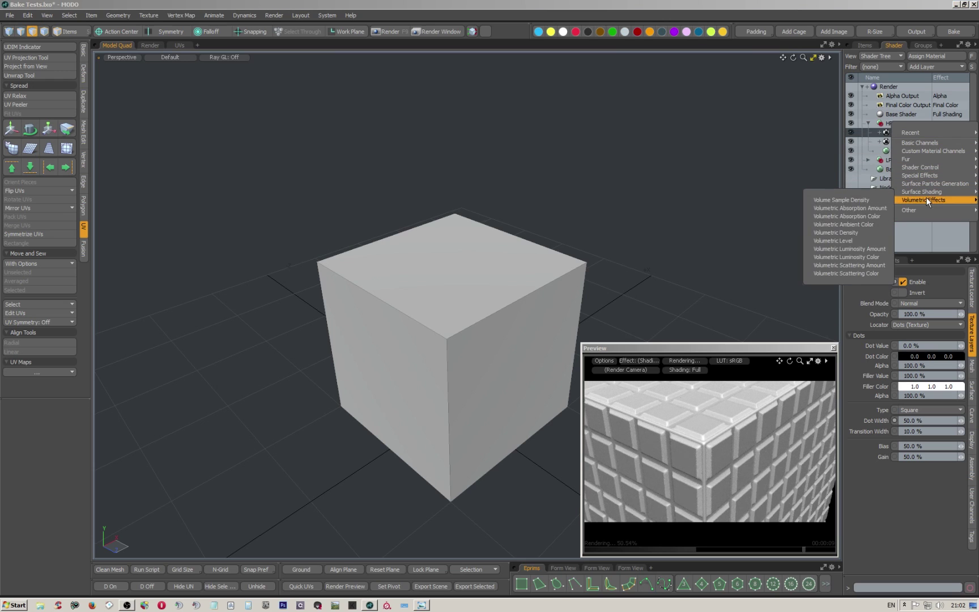
pyautogui.moveTo(925, 209)
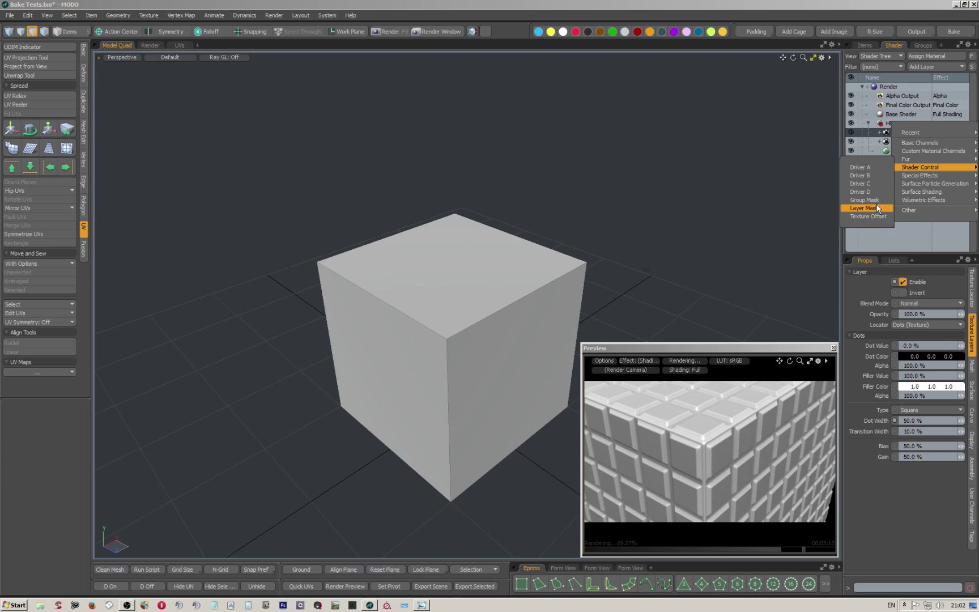
pyautogui.click(877, 209)
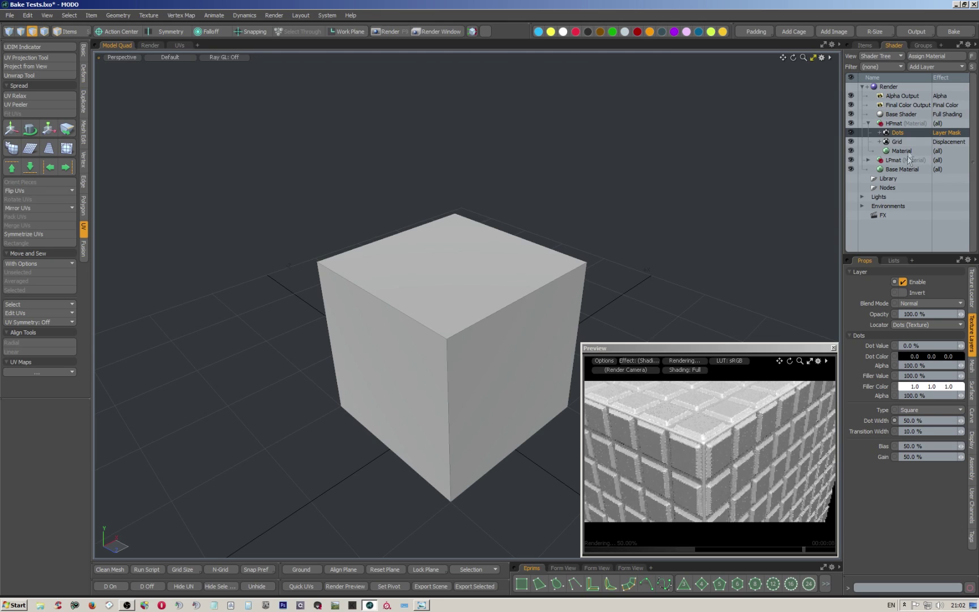
# - Try Group Mask as the effect of the Dots layer in HPmat
pyautogui.click(939, 132)
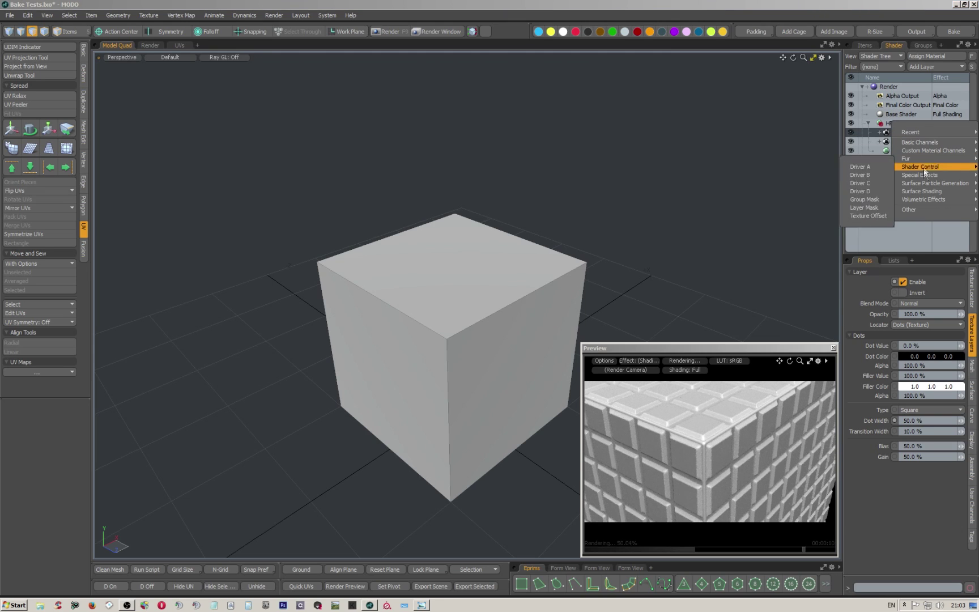
pyautogui.moveTo(923, 183)
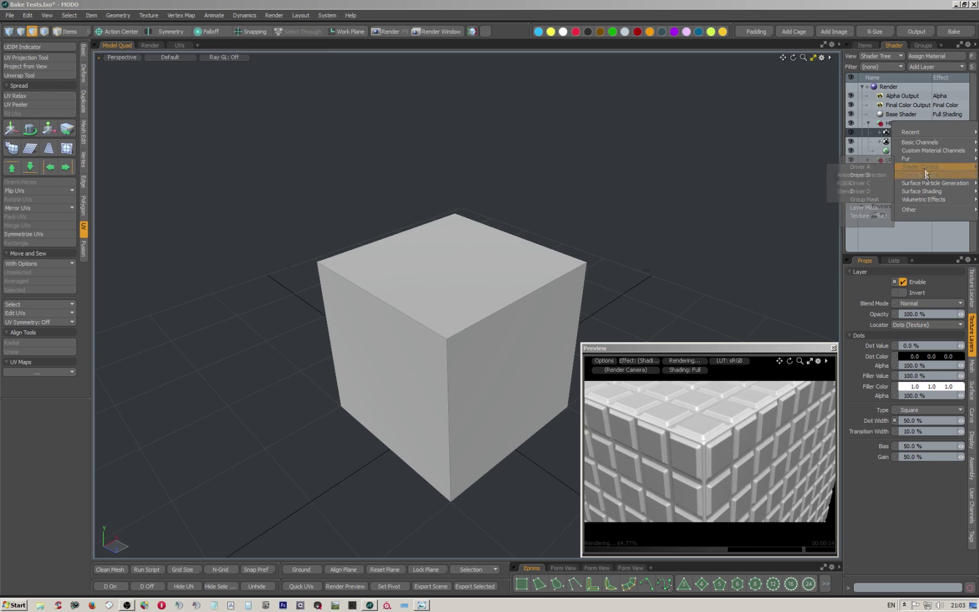
pyautogui.click(882, 202)
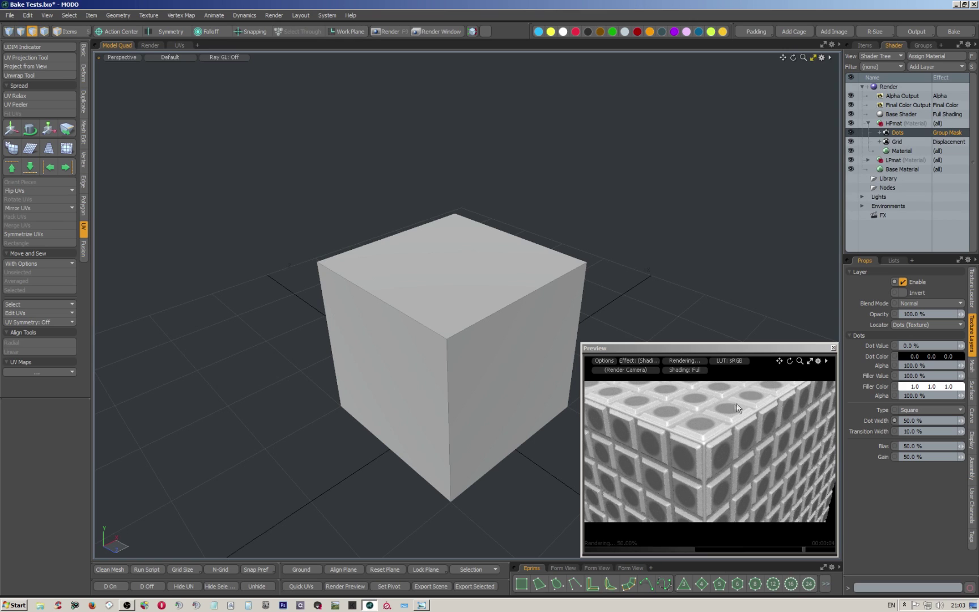
# - Move the Grid layer above the Dots layer in HPmat and inspect the cube's corner in the preview
pyautogui.moveTo(898, 142); pyautogui.dragTo(903, 128)
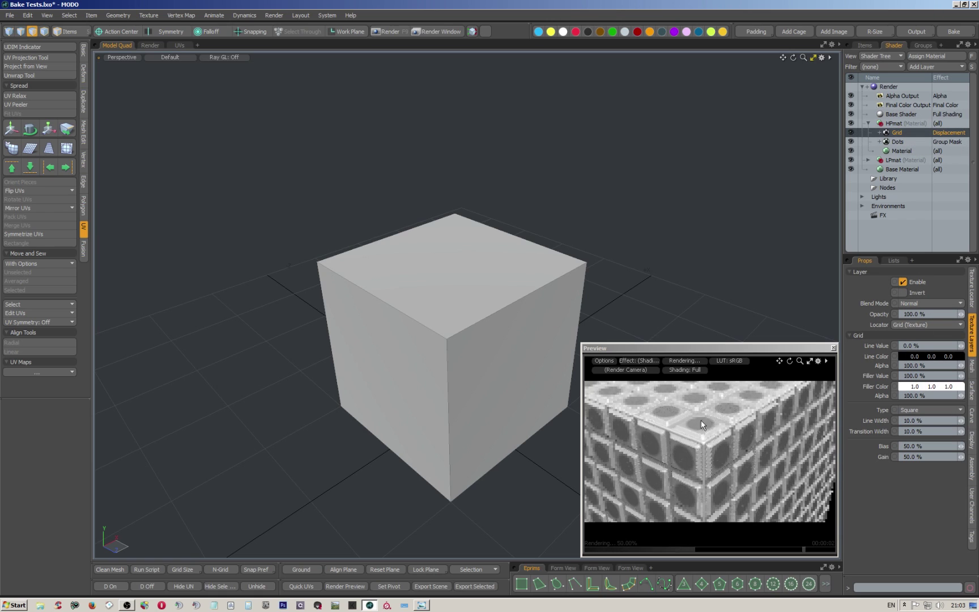
pyautogui.scroll(5, 698, 419)
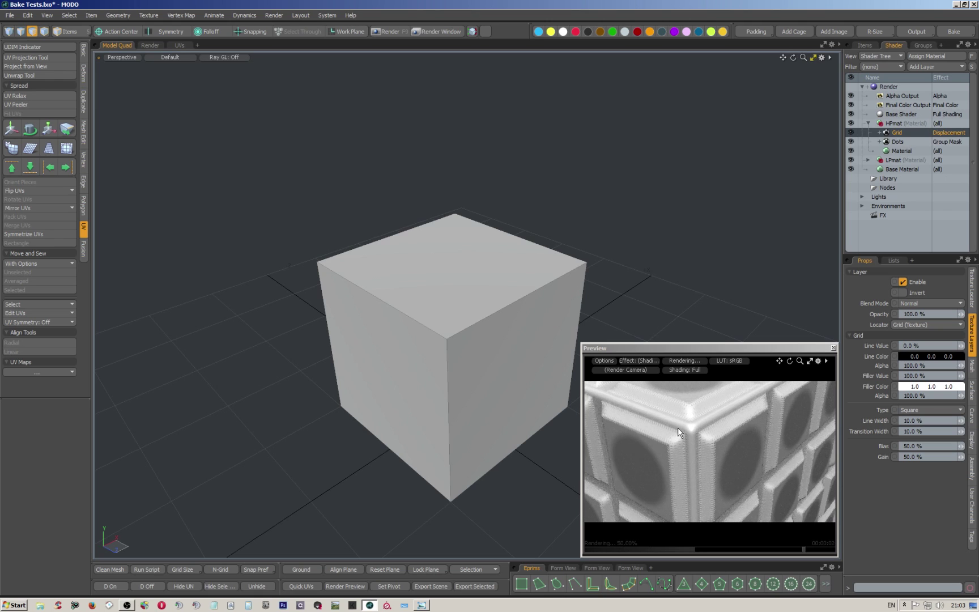
pyautogui.scroll(-4, 677, 427)
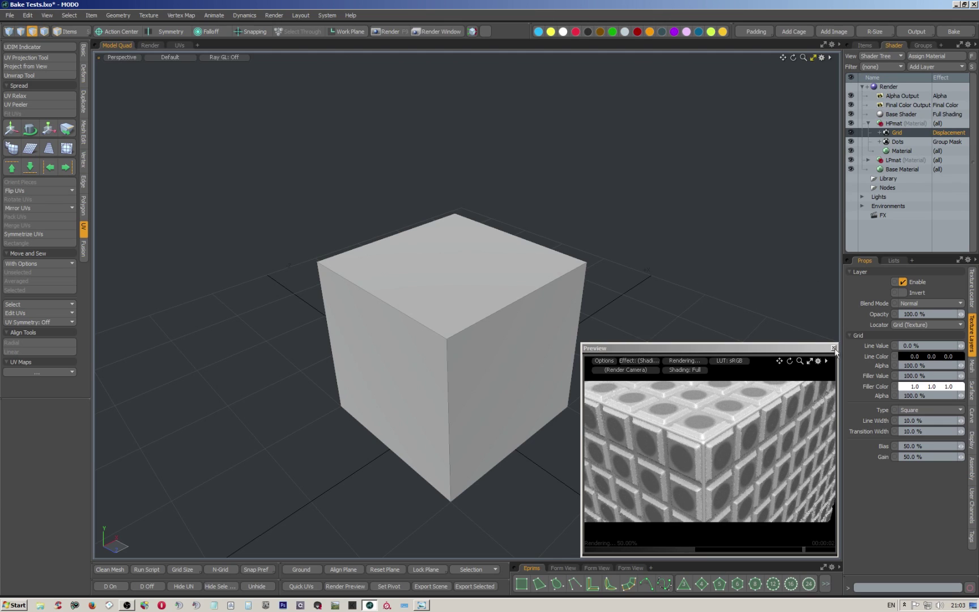
# - Delete the Grid layer from HPmat and select the Dots layer
pyautogui.rightClick(906, 133)
pyautogui.click(887, 245)
pyautogui.click(898, 132)
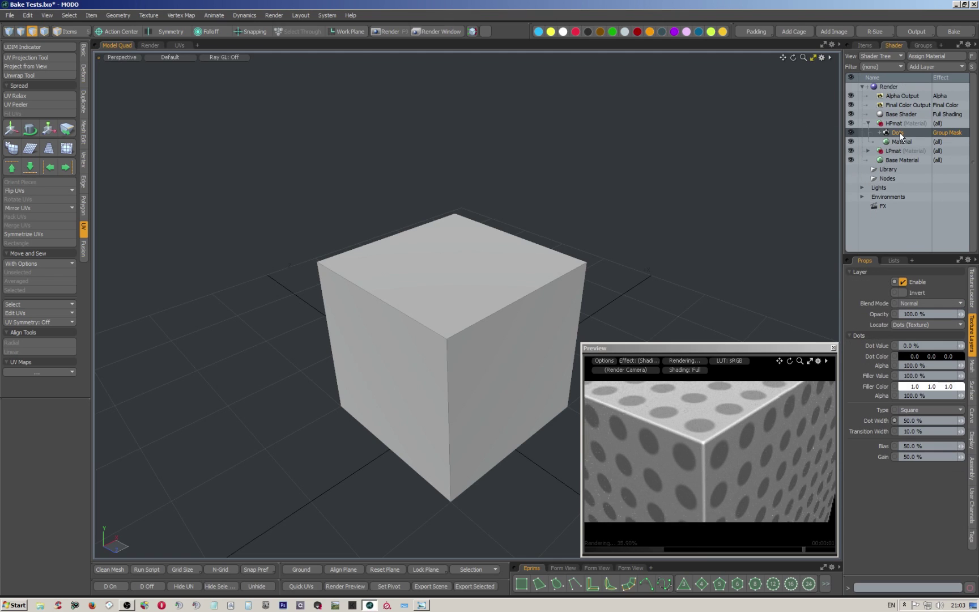
# - Highlight the cube's top face and its two visible side faces in turn, and clear the selection
pyautogui.click(459, 275)
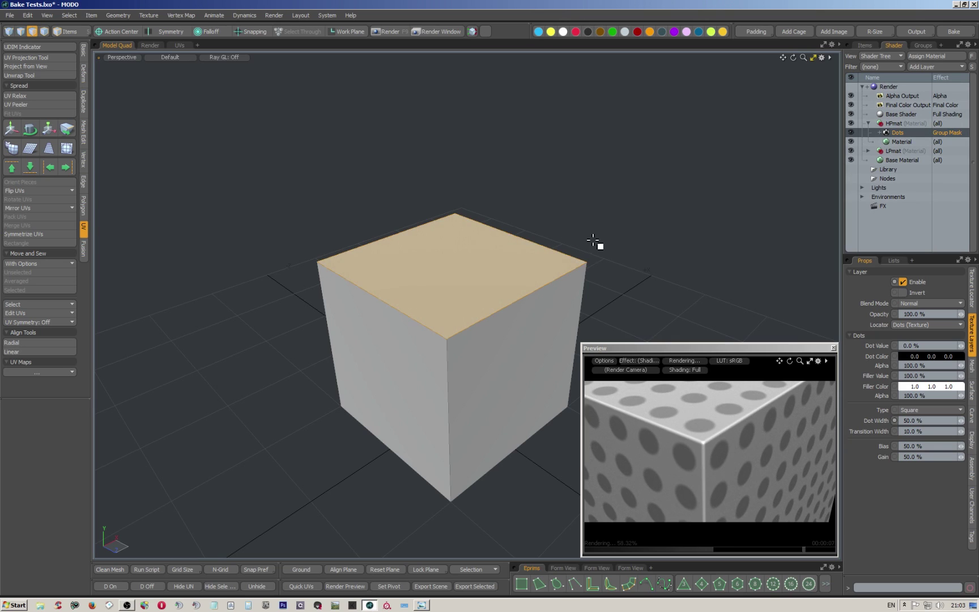
pyautogui.click(392, 336)
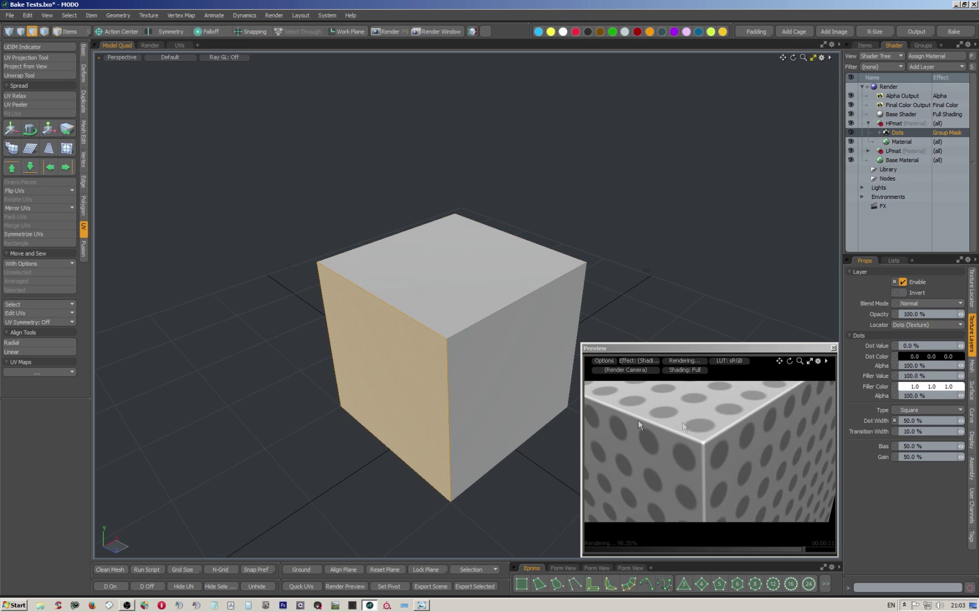
pyautogui.click(475, 260)
pyautogui.click(531, 361)
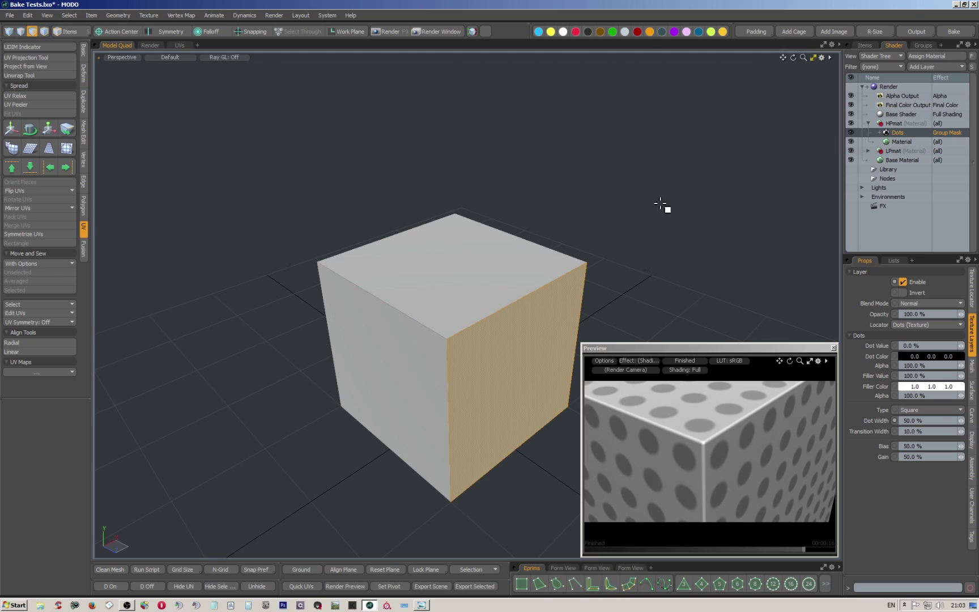
pyautogui.click(586, 214)
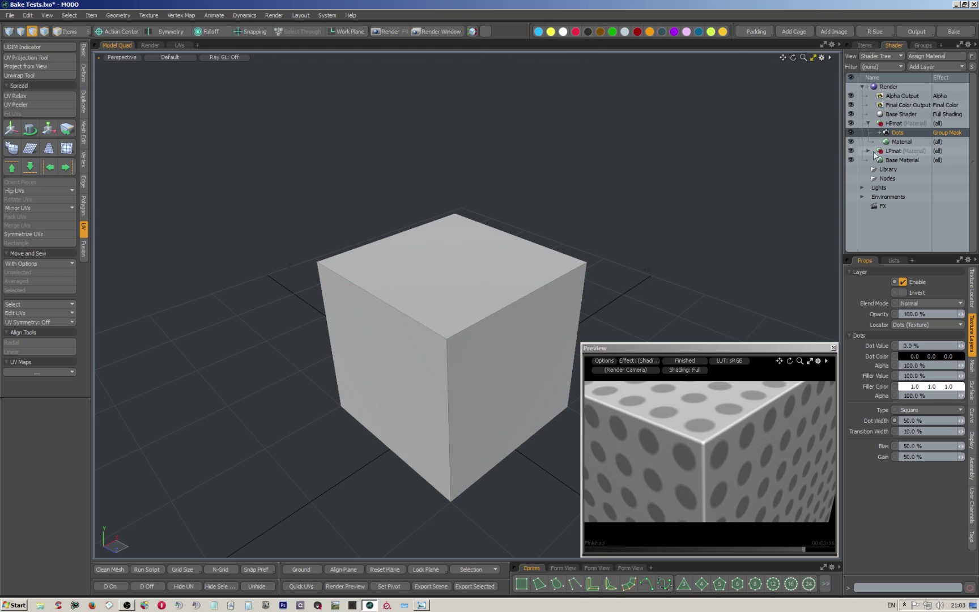
# - Set the Dots layer's effect to Displacement
pyautogui.click(942, 133)
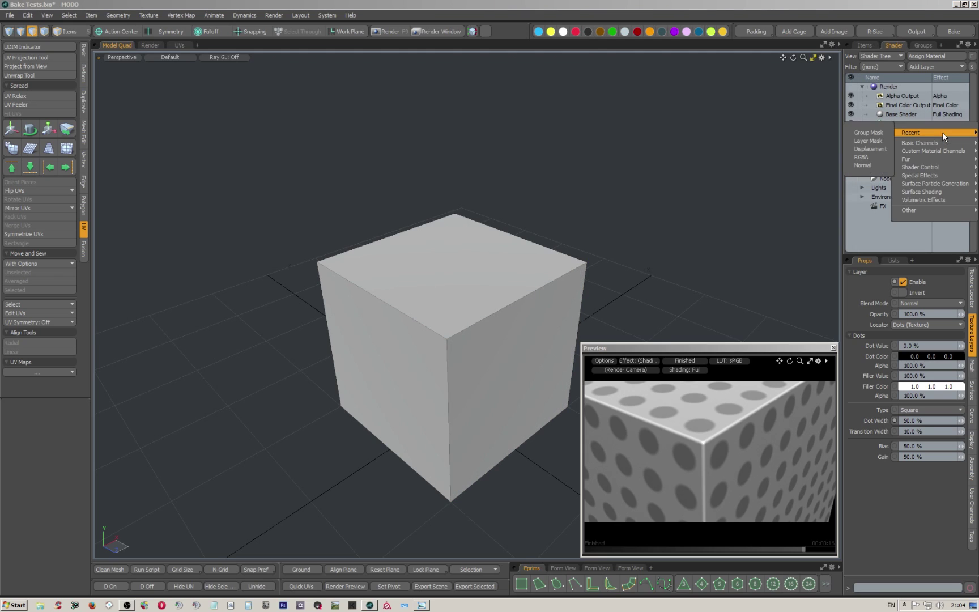
pyautogui.click(869, 152)
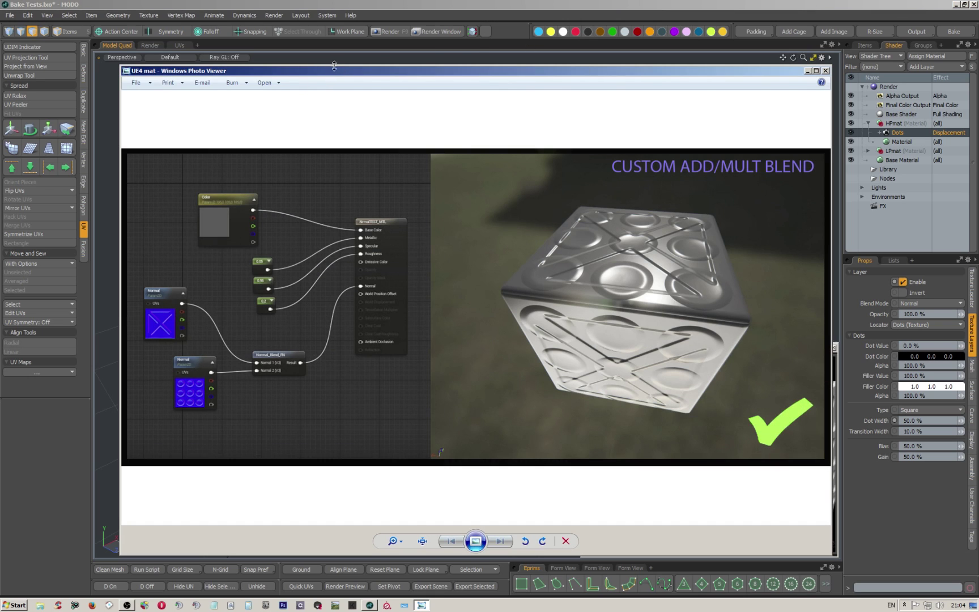
# - Review the UE4 mat reference image and close it, and compare the preview with the Dots layer disabled and enabled
pyautogui.moveTo(335, 68); pyautogui.dragTo(323, 69)
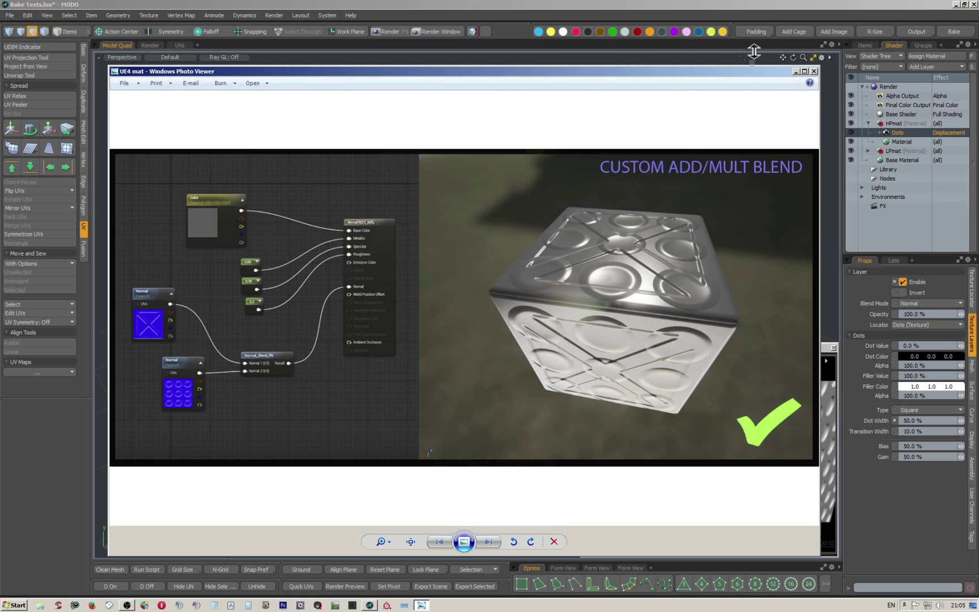
pyautogui.click(814, 72)
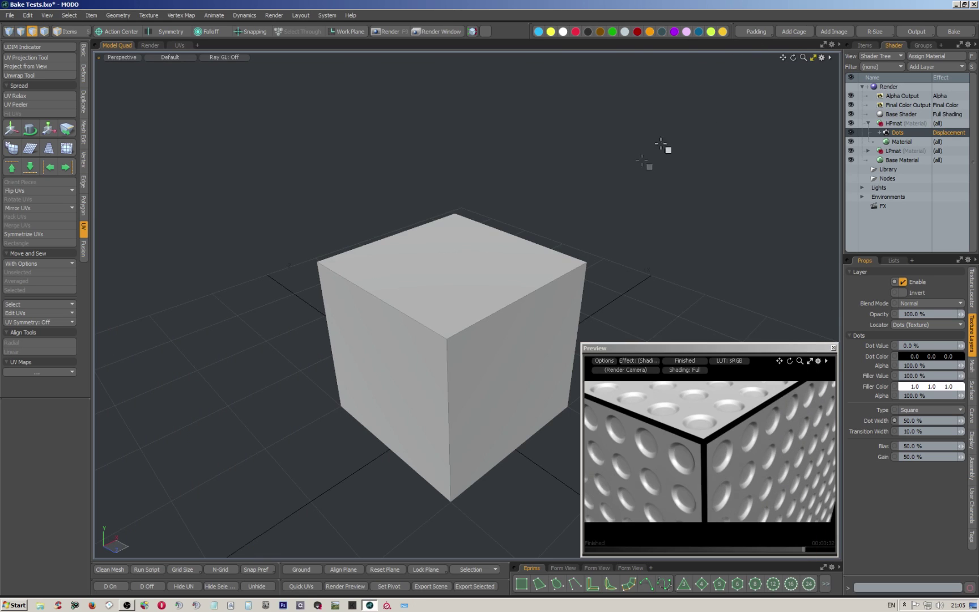
pyautogui.click(851, 133)
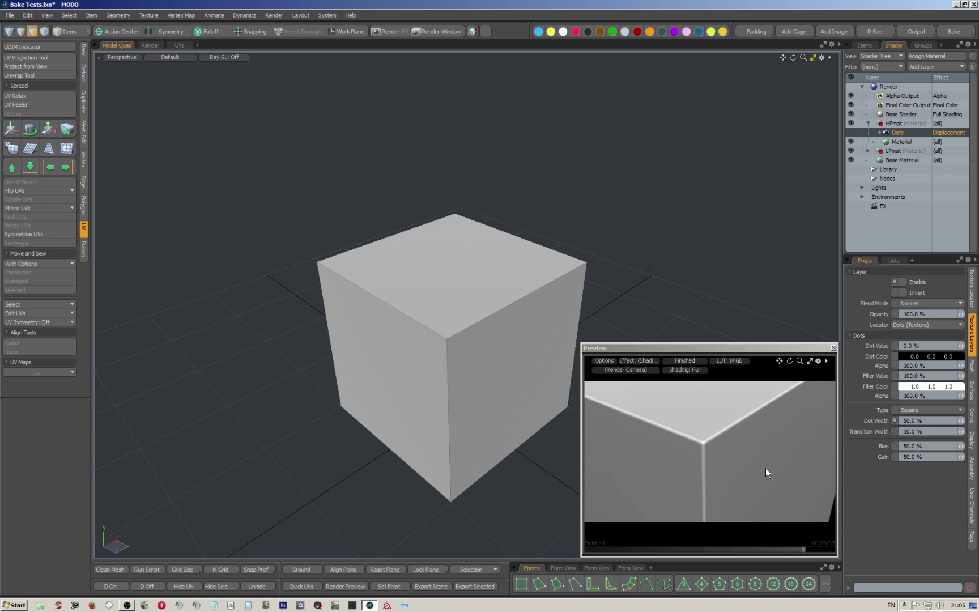
pyautogui.click(850, 132)
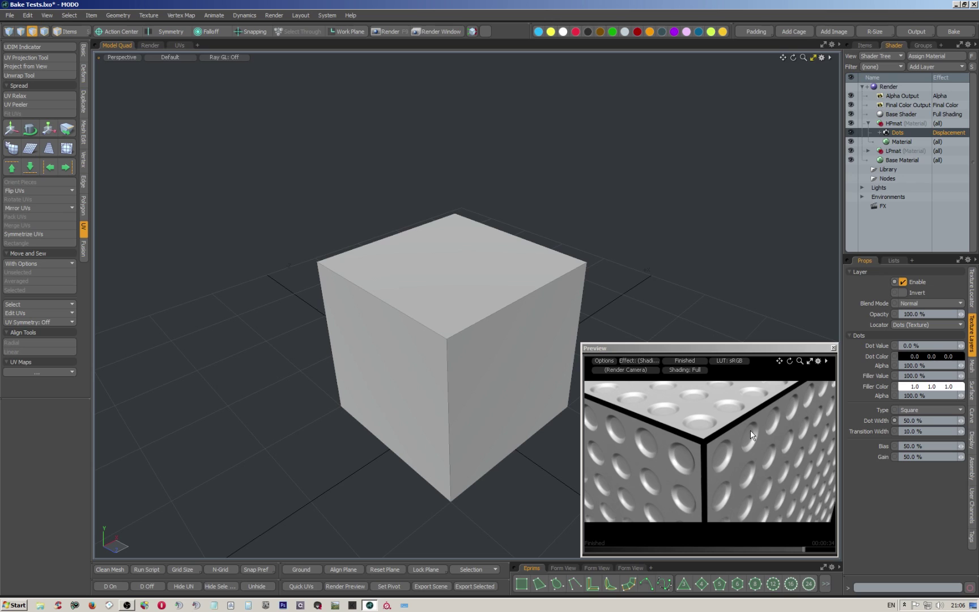
# - Switch the render output to OSN for the displaced cube preview
pyautogui.click(914, 31)
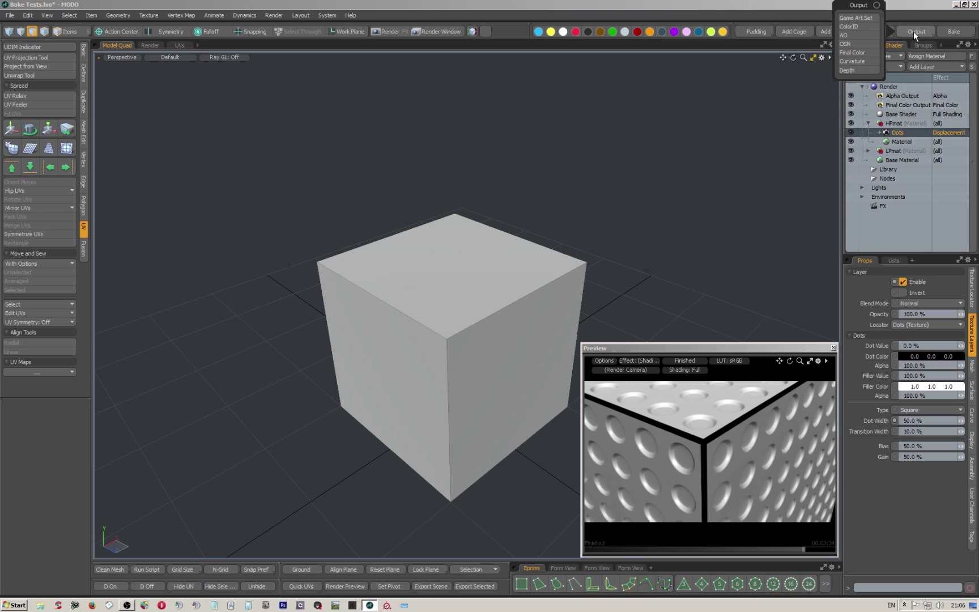
pyautogui.click(868, 43)
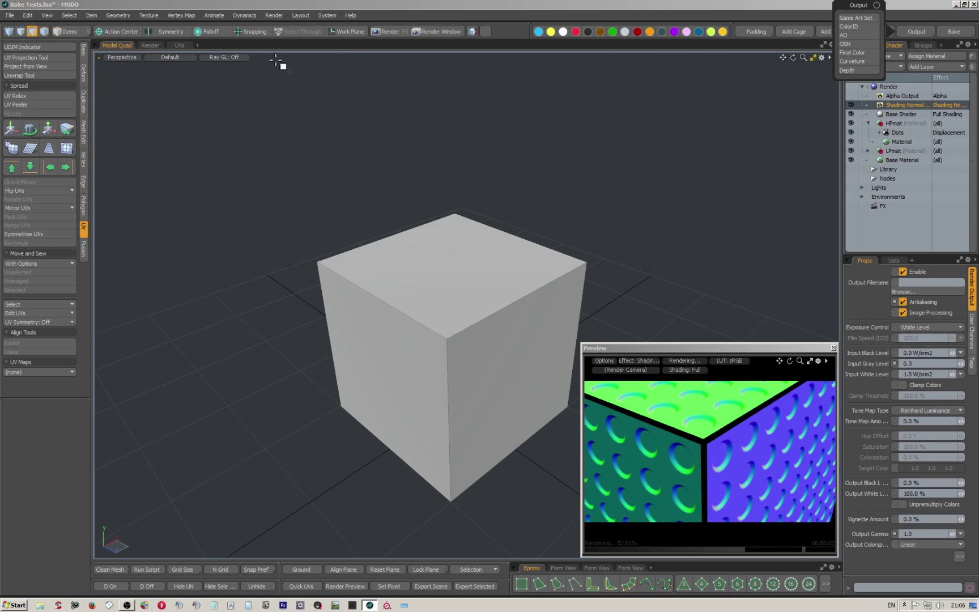
# - View the Push Morph cage tool in the Vertex Normal Toolkit and close the toolkit
pyautogui.click(473, 32)
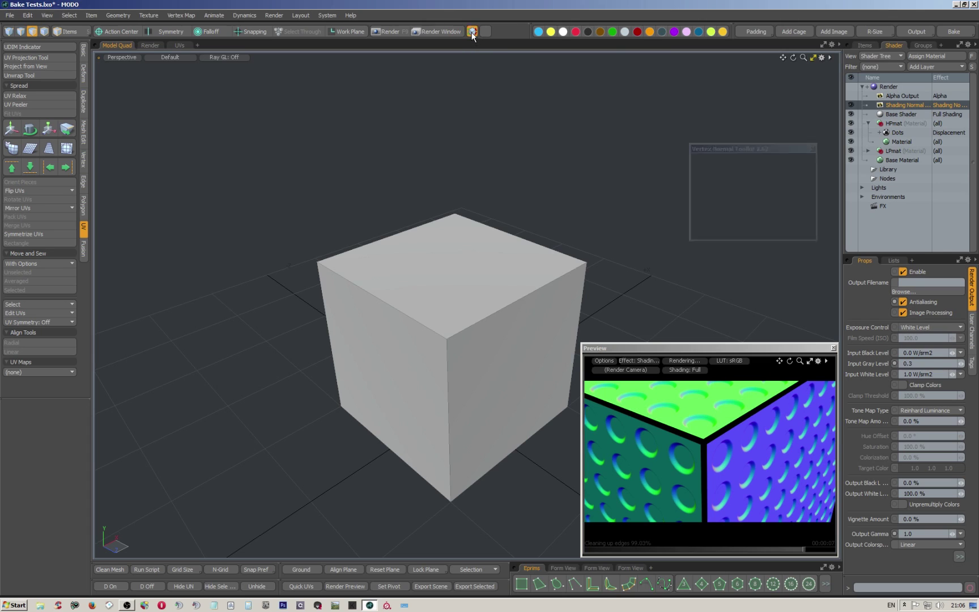
pyautogui.moveTo(725, 148); pyautogui.dragTo(558, 141)
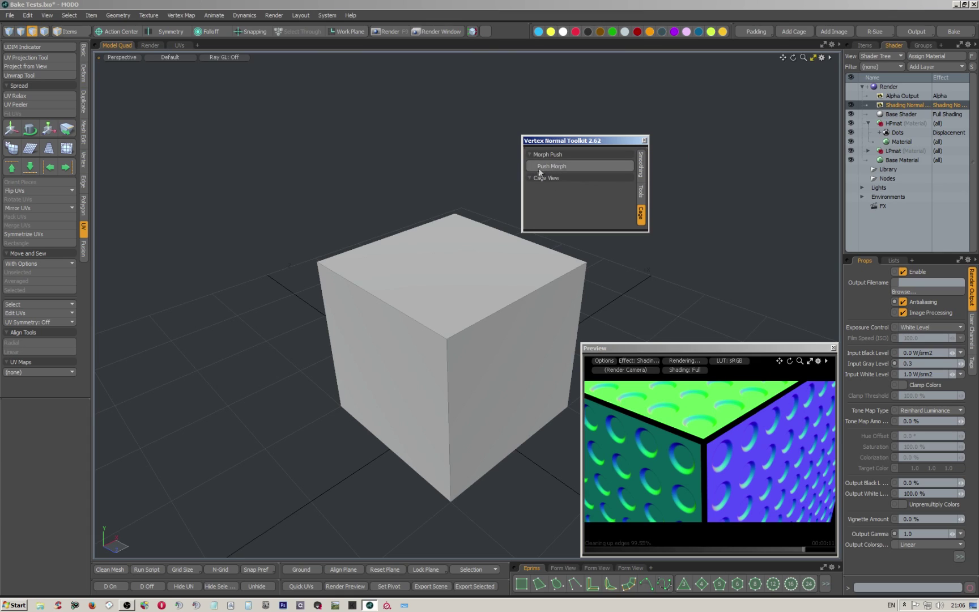
pyautogui.click(594, 166)
pyautogui.click(644, 140)
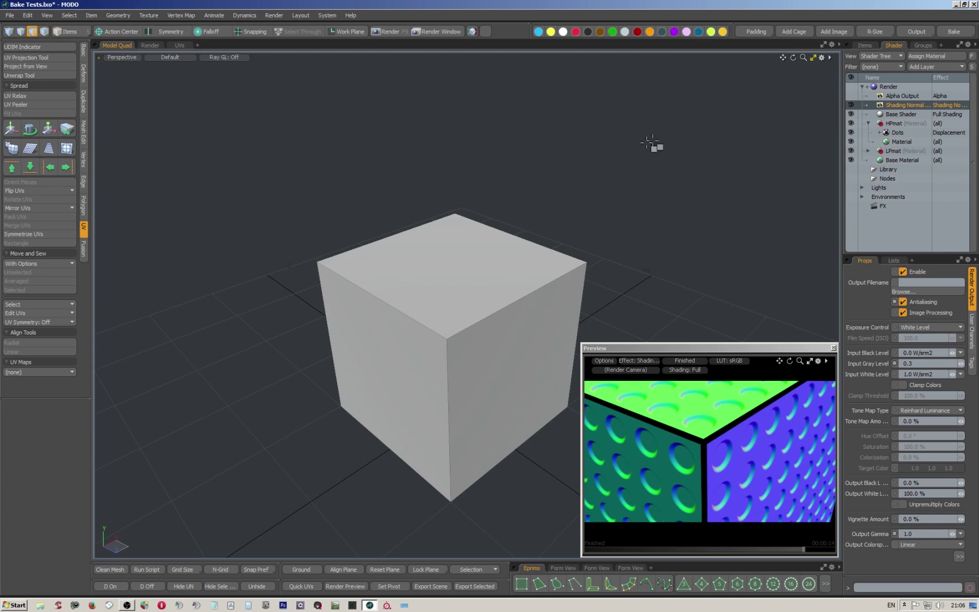
# - Look through the available Bake commands and the layers inside the LPmat material group
pyautogui.click(954, 31)
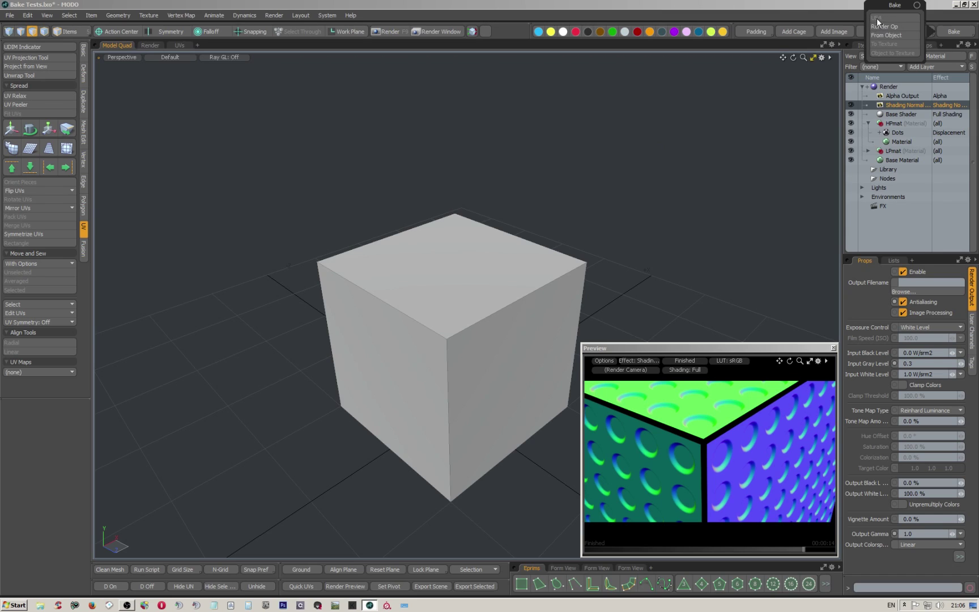
pyautogui.click(800, 8)
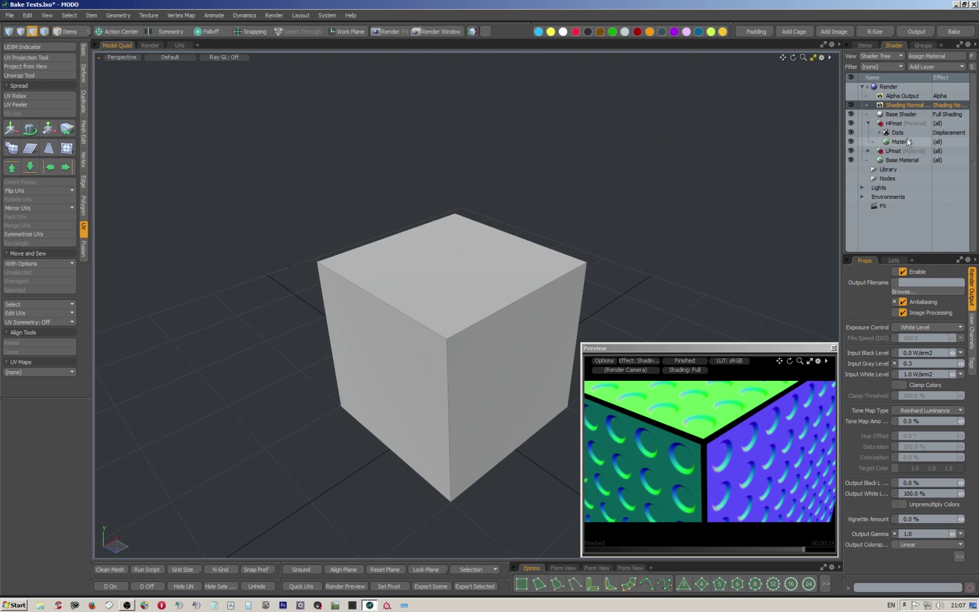
pyautogui.click(868, 150)
pyautogui.click(868, 151)
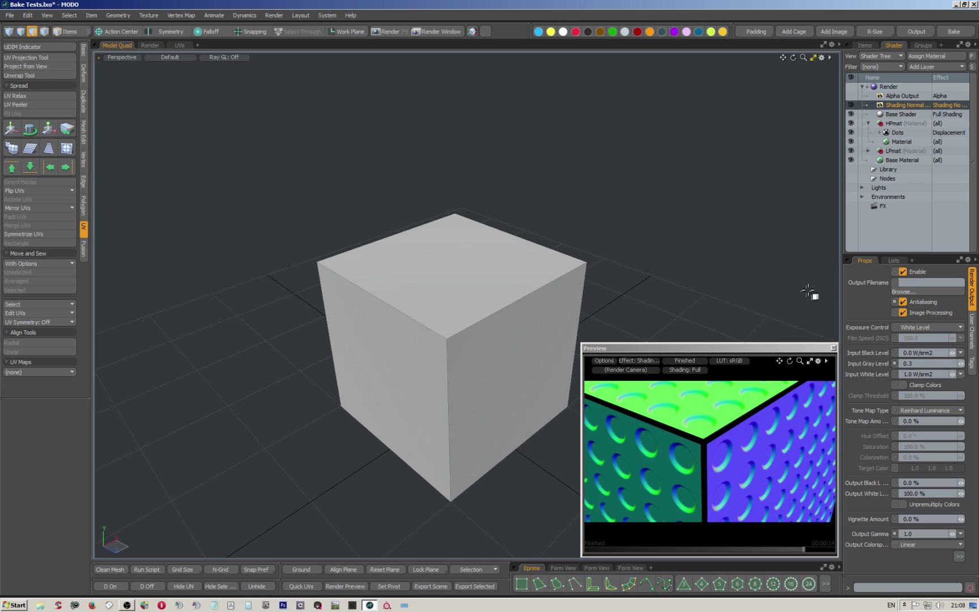
# - Set the render output back to Final Color
pyautogui.click(917, 32)
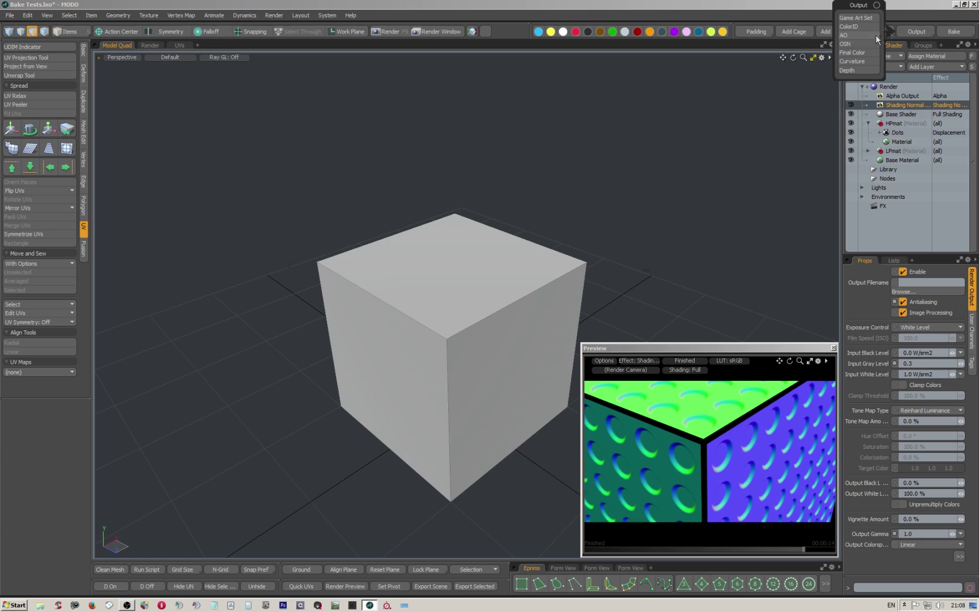
pyautogui.click(860, 52)
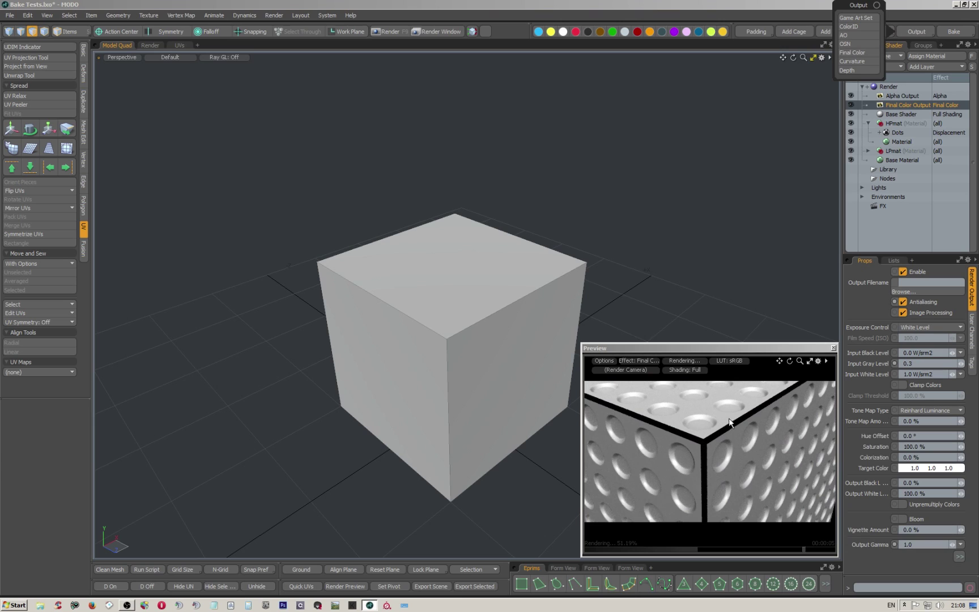
# - Select the Material layer of HPmat and close the render preview
pyautogui.click(898, 141)
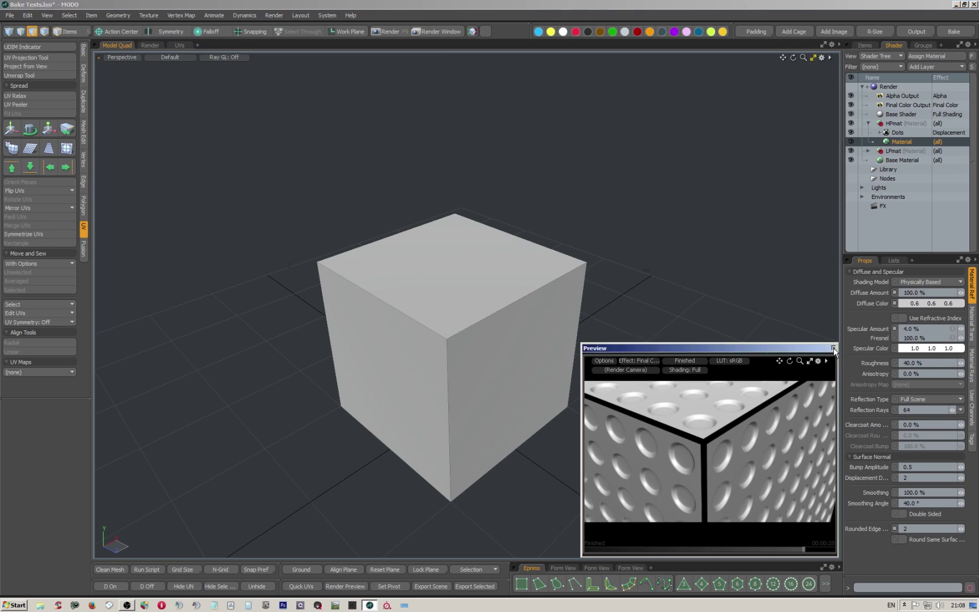
pyautogui.click(833, 348)
pyautogui.keyDown('alt'); pyautogui.moveTo(460, 216); pyautogui.dragTo(488, 198); pyautogui.keyUp('alt')
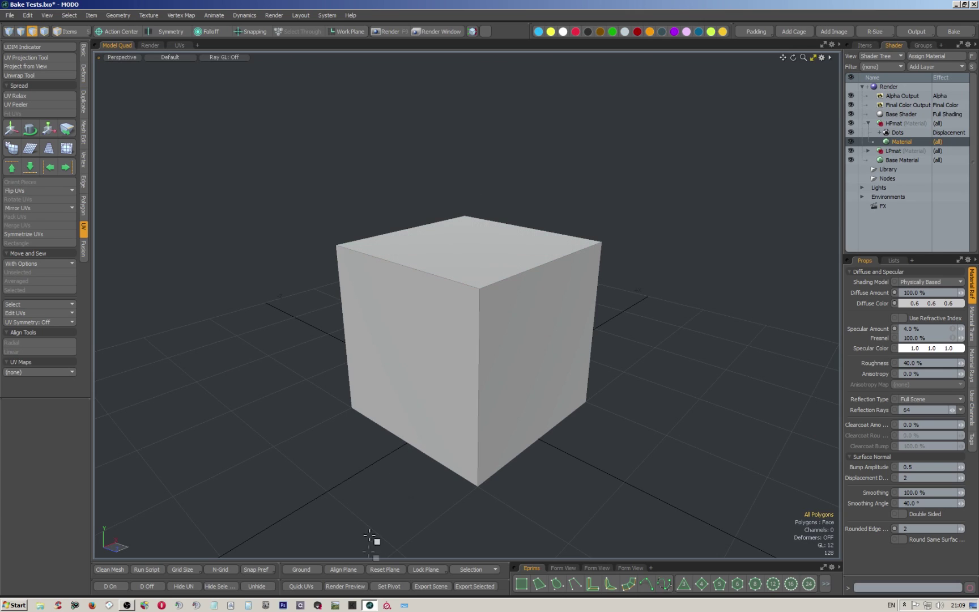
# - Switch to Marmoset Toolbag and import the BOX.fbx mesh into the scene
pyautogui.click(319, 605)
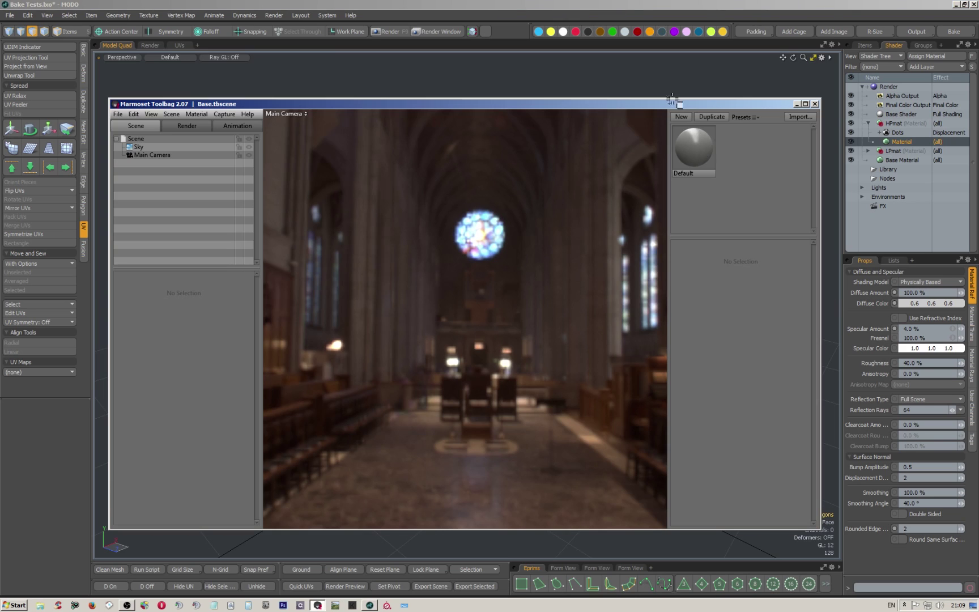
pyautogui.click(117, 114)
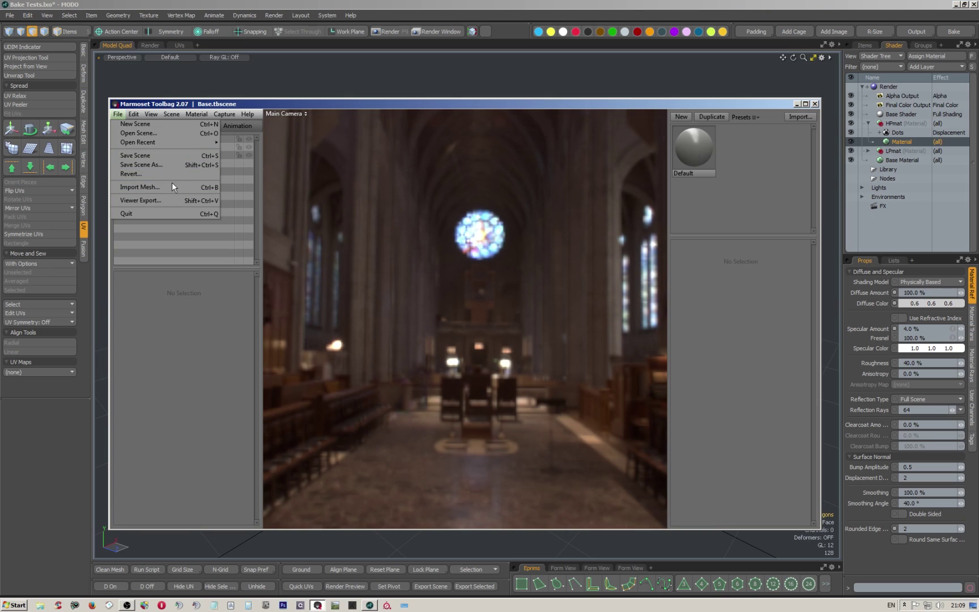
pyautogui.click(158, 187)
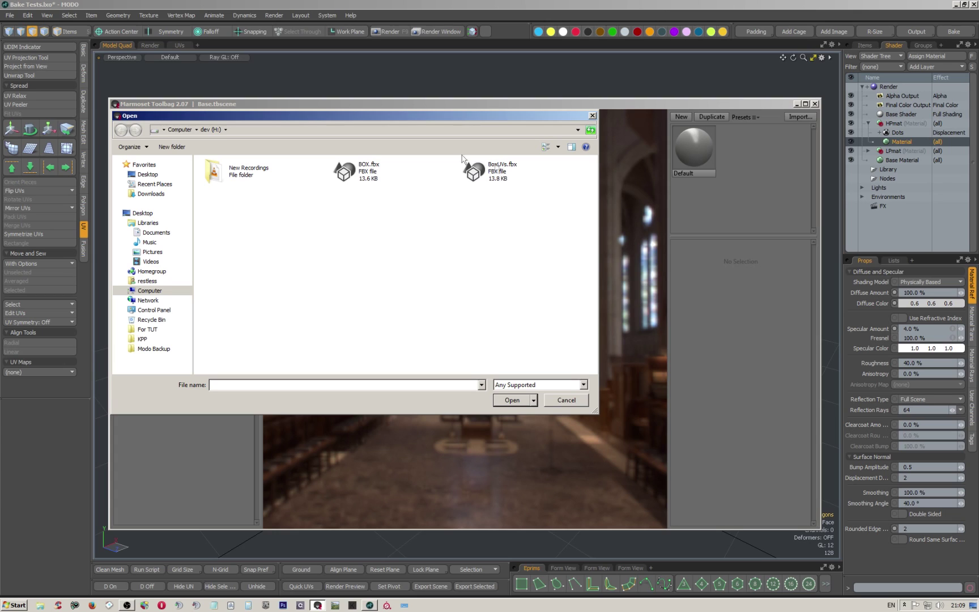
pyautogui.doubleClick(361, 170)
pyautogui.moveTo(548, 175); pyautogui.dragTo(480, 225)
# - Load NormalsC.png as the normal map of the Default material
pyautogui.click(696, 146)
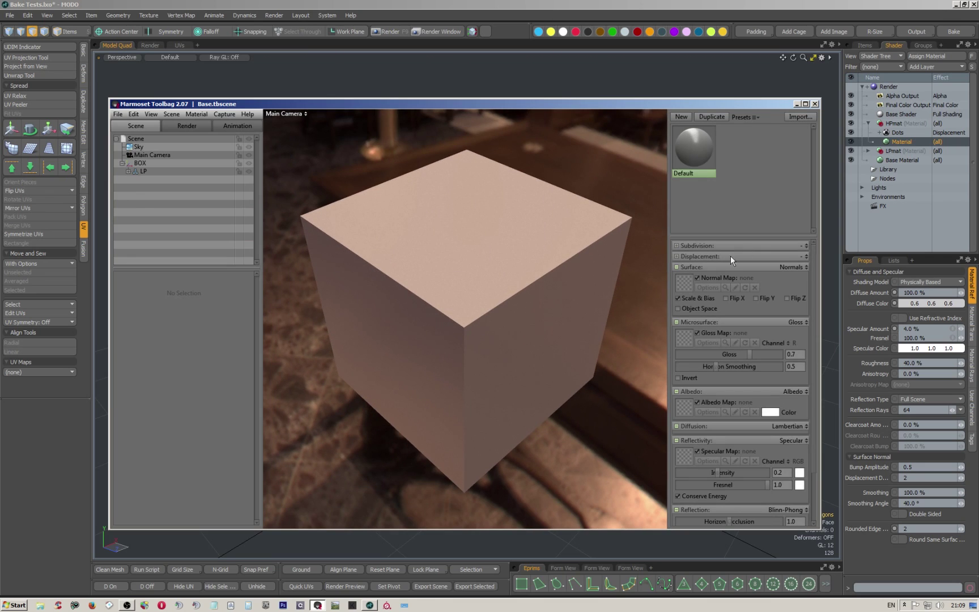
pyautogui.click(688, 280)
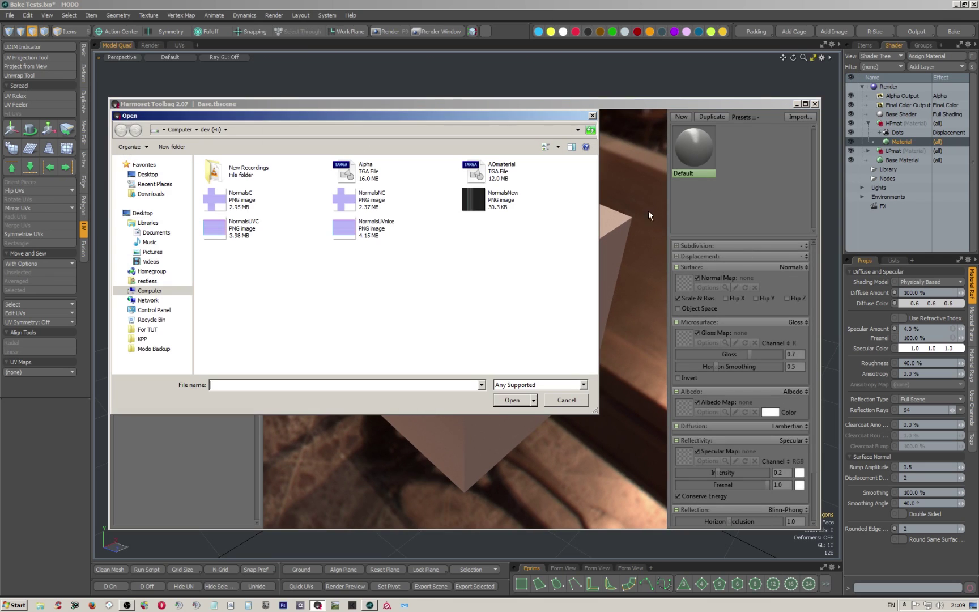
pyautogui.doubleClick(222, 202)
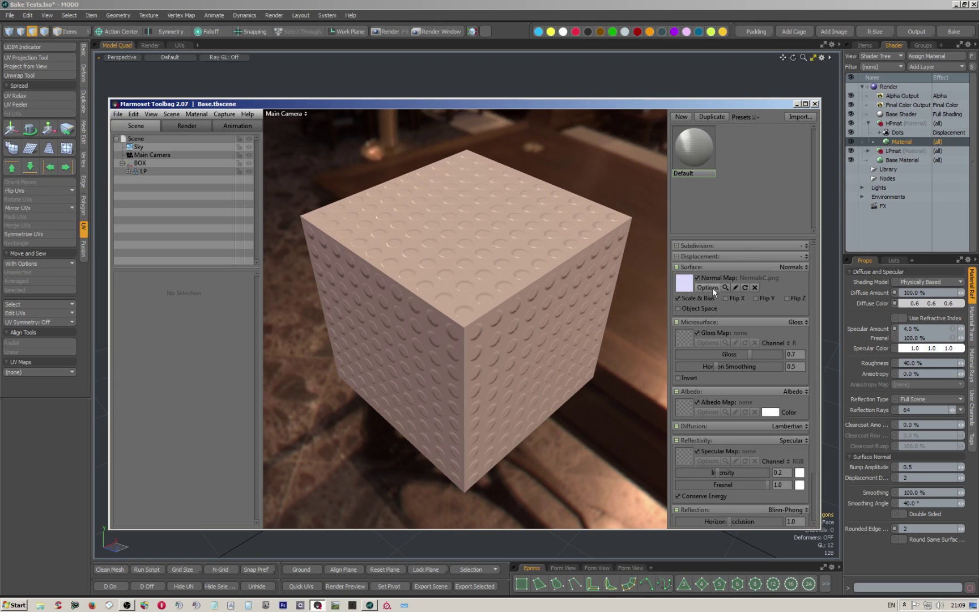
# - Enable sRGB Color Space for the NormalsC.png texture and Flip Y for the normal map
pyautogui.click(709, 288)
pyautogui.click(588, 260)
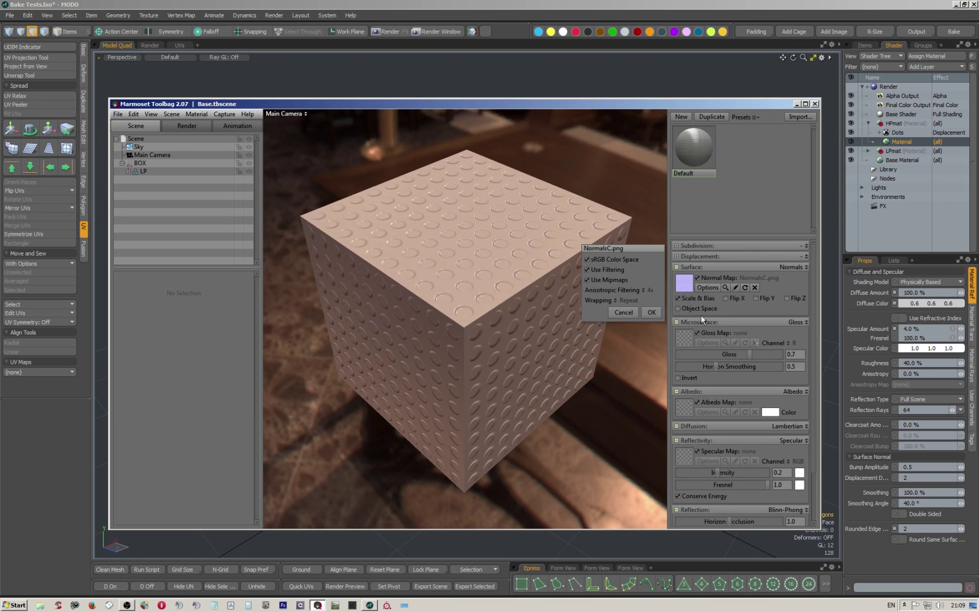
pyautogui.click(652, 313)
pyautogui.click(755, 298)
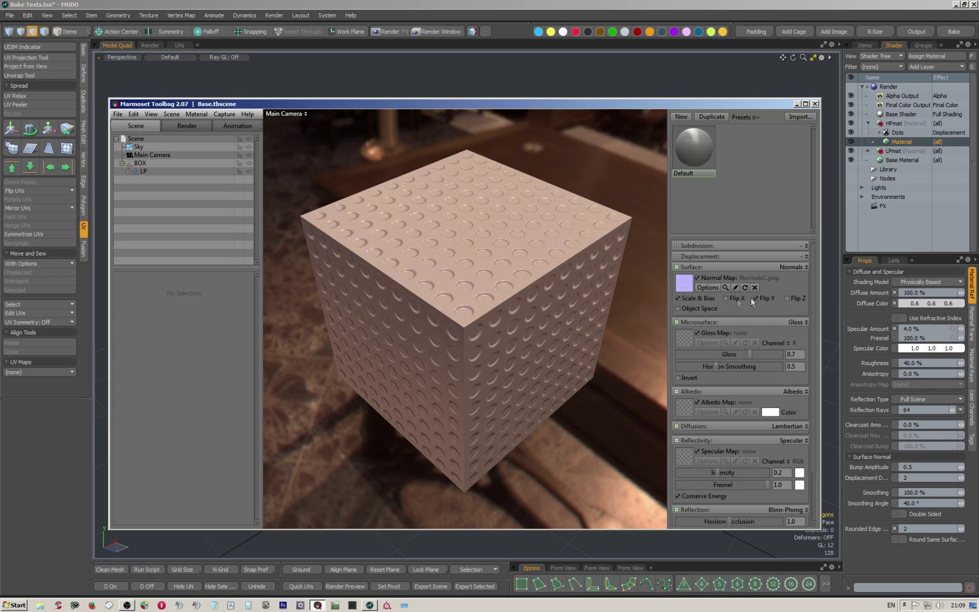
# - Examine the baked dots on the cube's faces and along its edges with the NormalsC.png map
pyautogui.moveTo(502, 272)
pyautogui.mouseDown()
pyautogui.moveTo(464, 291)
pyautogui.moveTo(408, 259)
pyautogui.moveTo(384, 229)
pyautogui.moveTo(386, 214)
pyautogui.moveTo(431, 257)
pyautogui.moveTo(422, 247)
pyautogui.moveTo(457, 238)
pyautogui.moveTo(481, 262)
pyautogui.mouseUp()
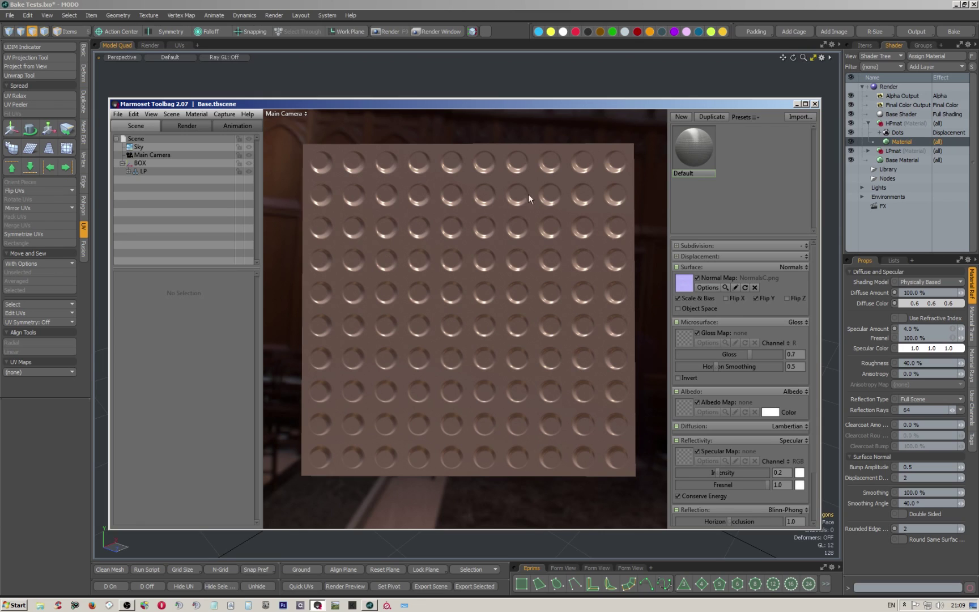
pyautogui.moveTo(406, 179); pyautogui.dragTo(428, 240)
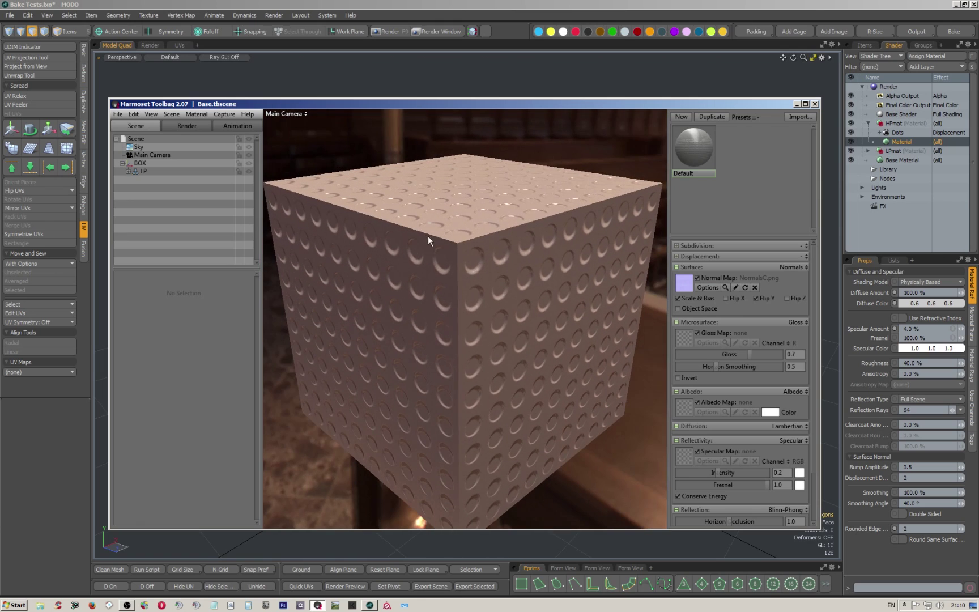
pyautogui.scroll(3, 461, 247)
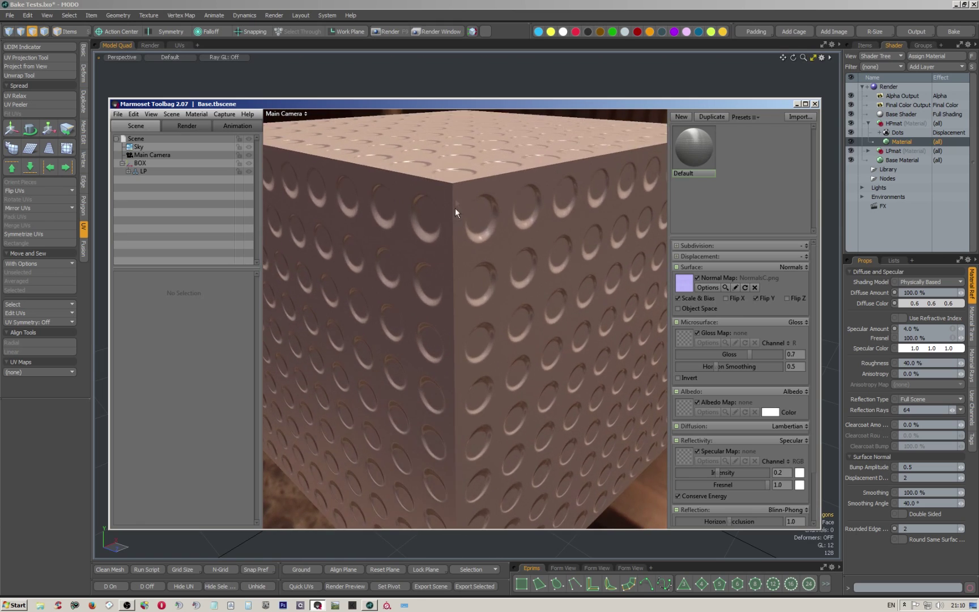
pyautogui.moveTo(452, 178); pyautogui.dragTo(501, 234)
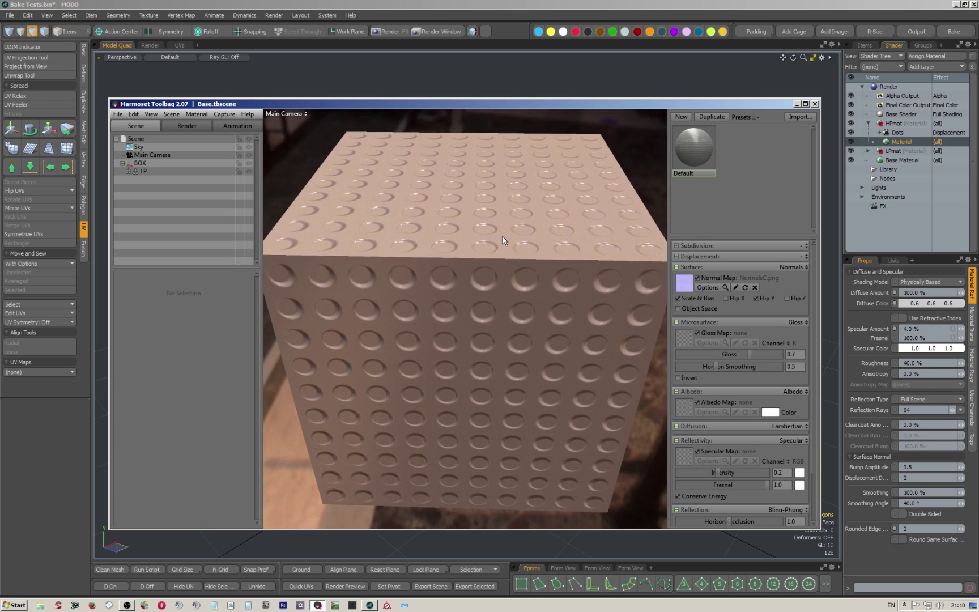
pyautogui.scroll(-3, 501, 234)
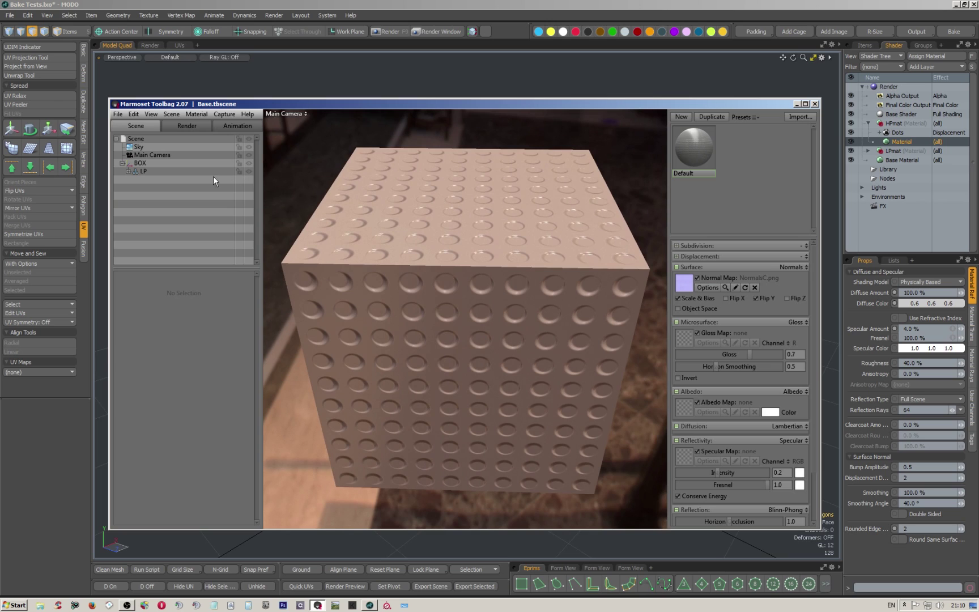
pyautogui.moveTo(370, 189); pyautogui.dragTo(386, 189)
# - Set the sky's backdrop brightness to 0.0 and the Default material's gloss to 0.0
pyautogui.click(138, 147)
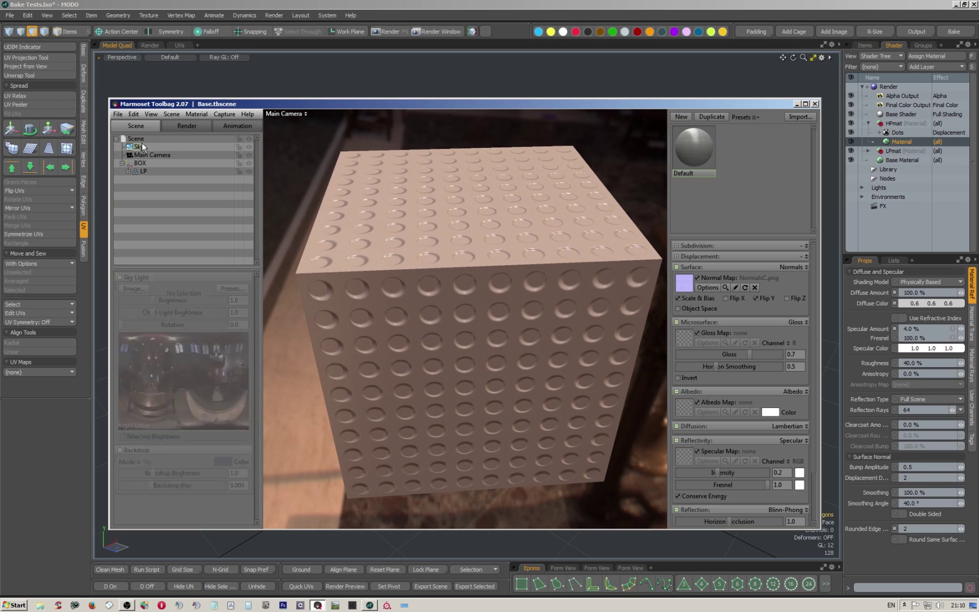
pyautogui.moveTo(154, 473); pyautogui.dragTo(110, 473)
pyautogui.moveTo(518, 315); pyautogui.dragTo(508, 269)
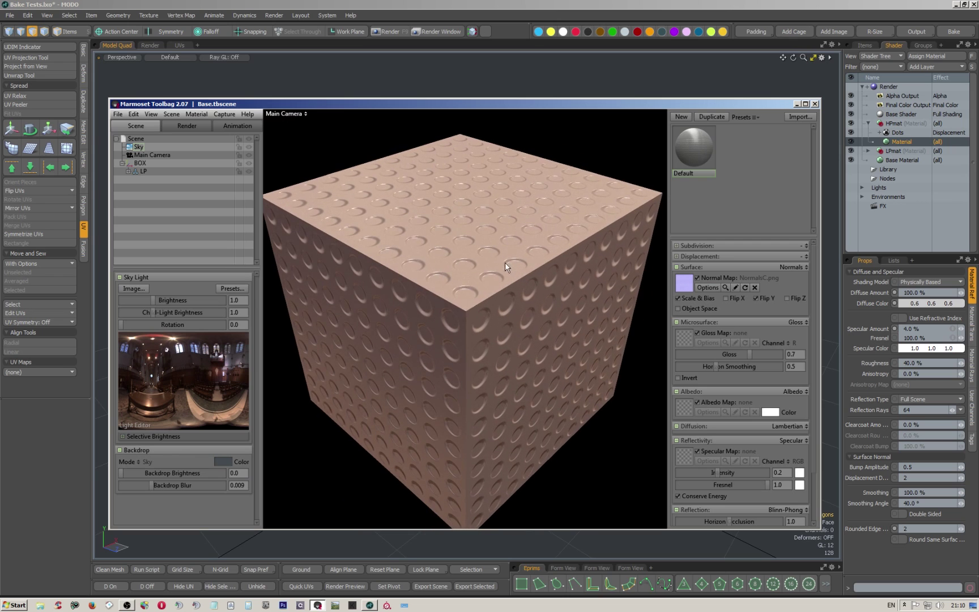
pyautogui.moveTo(750, 357); pyautogui.dragTo(634, 344)
# - Replace the Default material's normal map with NormalsNC.png
pyautogui.moveTo(469, 309); pyautogui.dragTo(376, 417)
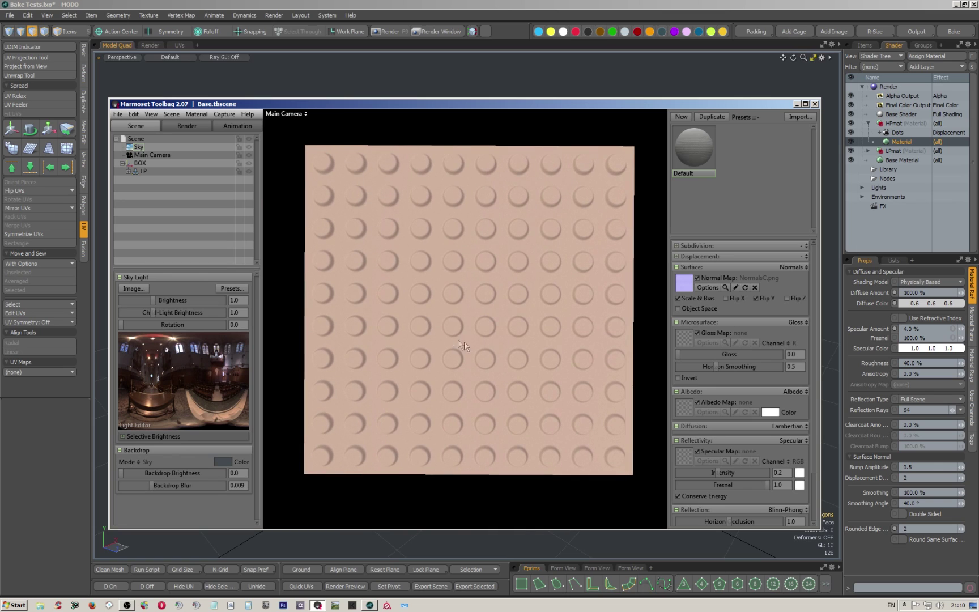
pyautogui.moveTo(457, 348); pyautogui.dragTo(471, 270)
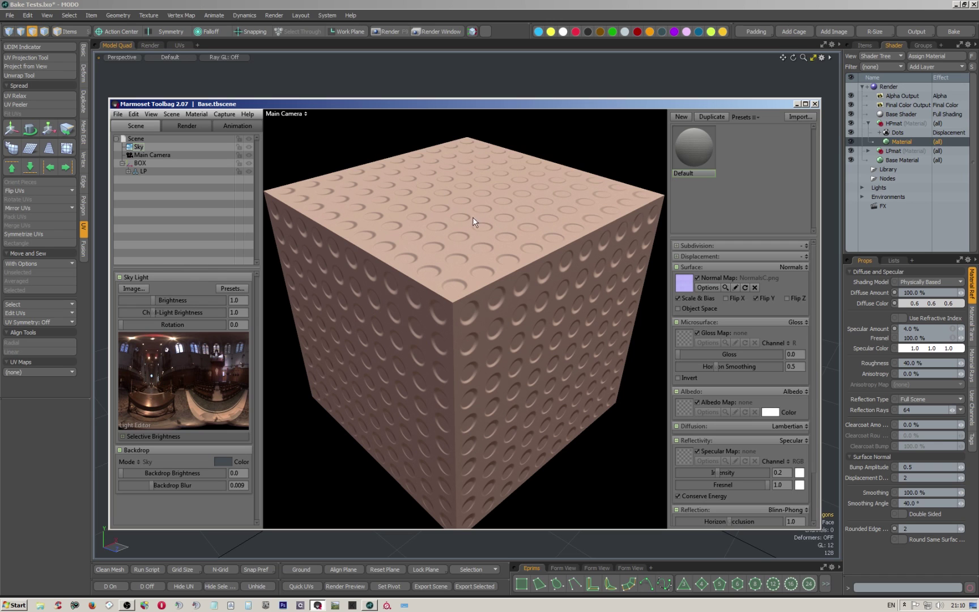
pyautogui.moveTo(469, 255); pyautogui.dragTo(579, 241)
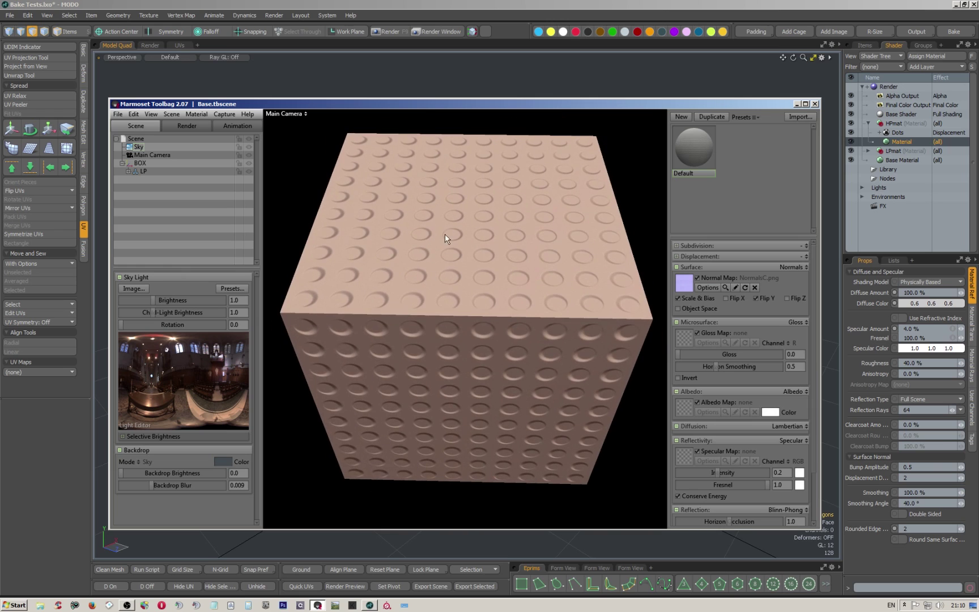
pyautogui.moveTo(499, 208); pyautogui.dragTo(443, 254)
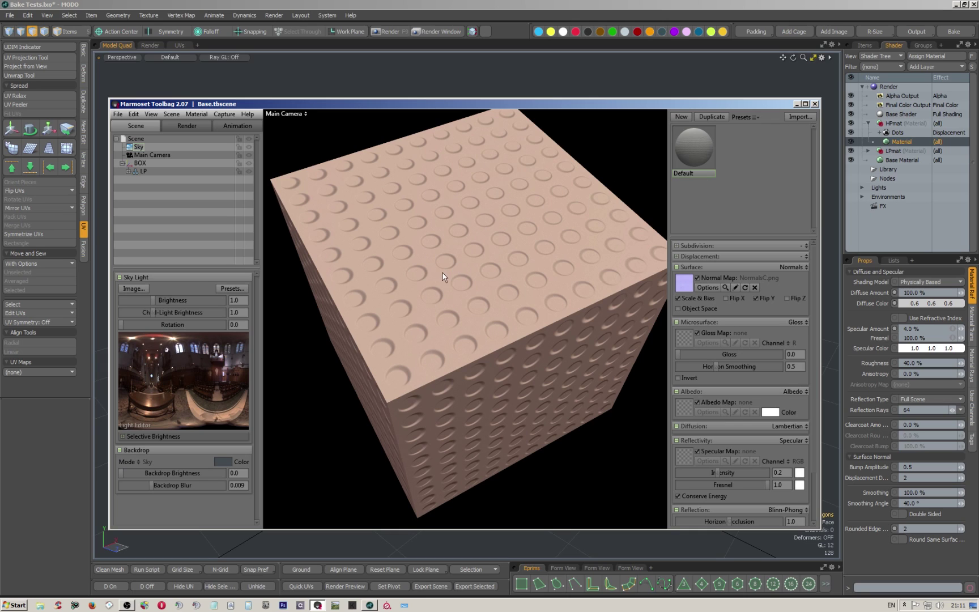
pyautogui.click(685, 283)
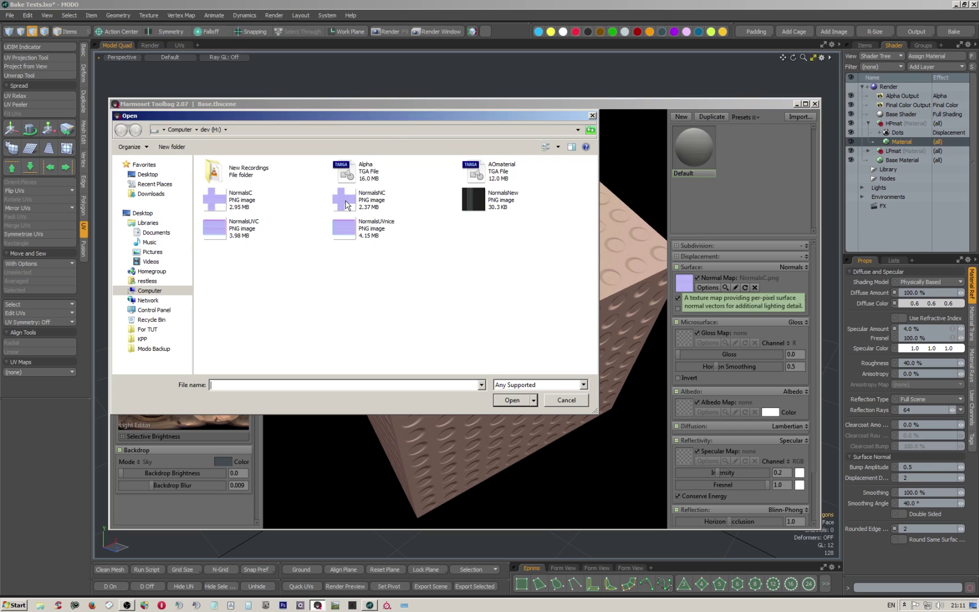
pyautogui.doubleClick(343, 200)
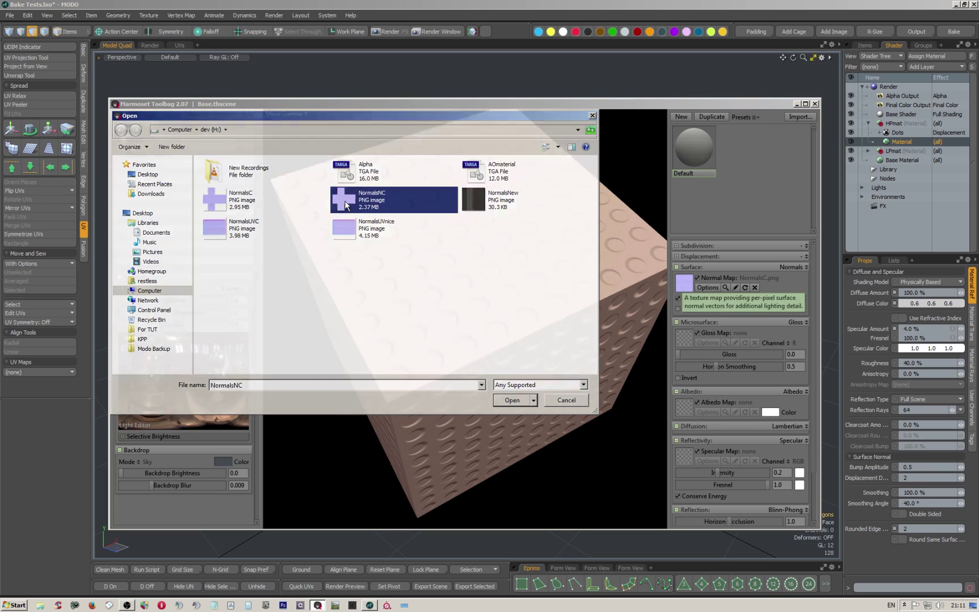
# - Examine the dots and edges of the cube from several sides and up close with the NormalsNC.png map
pyautogui.moveTo(528, 208); pyautogui.dragTo(384, 256)
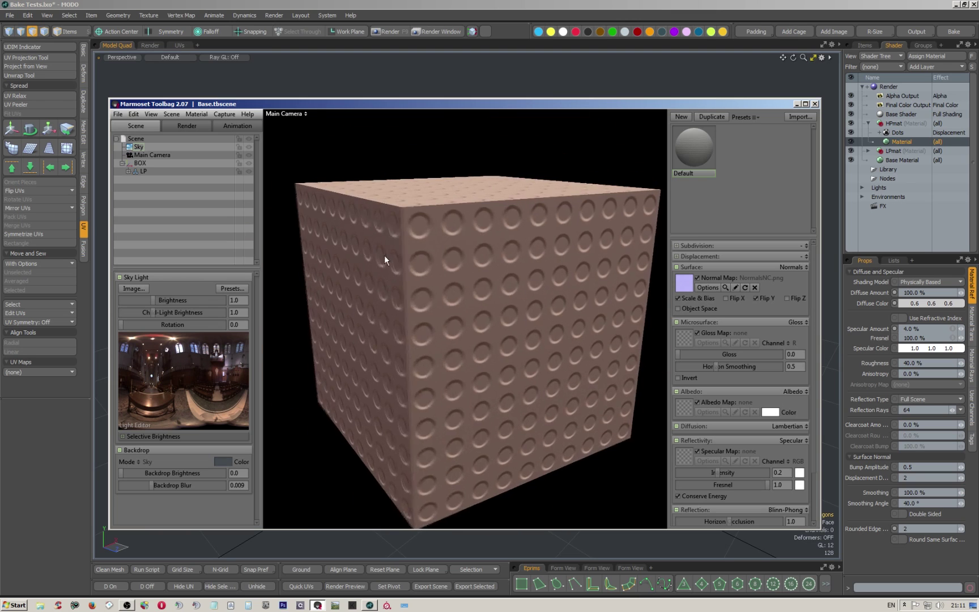
pyautogui.scroll(2, 527, 289)
pyautogui.moveTo(518, 287); pyautogui.dragTo(473, 255)
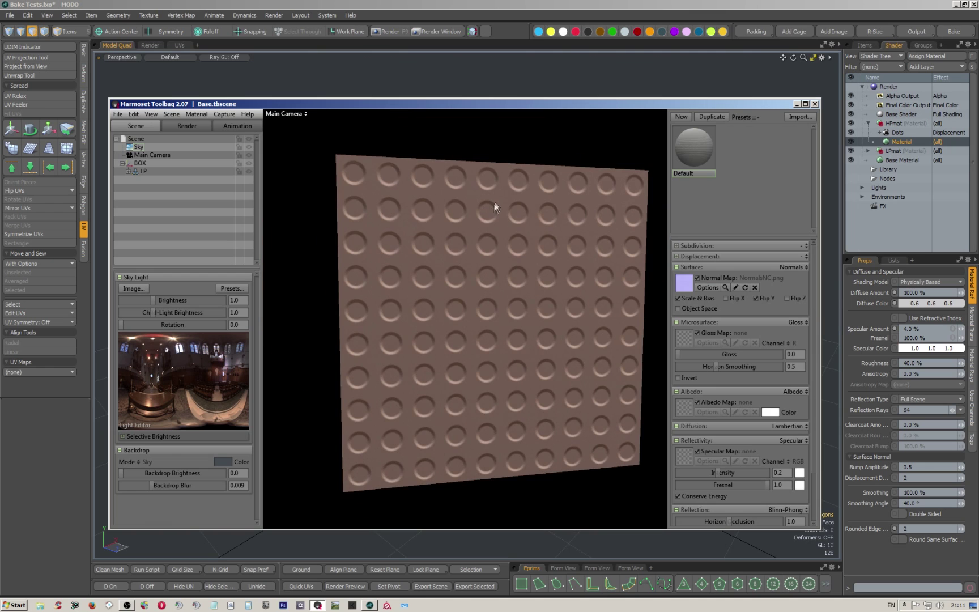
pyautogui.moveTo(494, 204); pyautogui.dragTo(483, 213)
pyautogui.scroll(2, 460, 198)
pyautogui.moveTo(460, 262); pyautogui.dragTo(467, 292, button='middle')
pyautogui.moveTo(468, 294); pyautogui.dragTo(499, 236)
pyautogui.scroll(3, 386, 248)
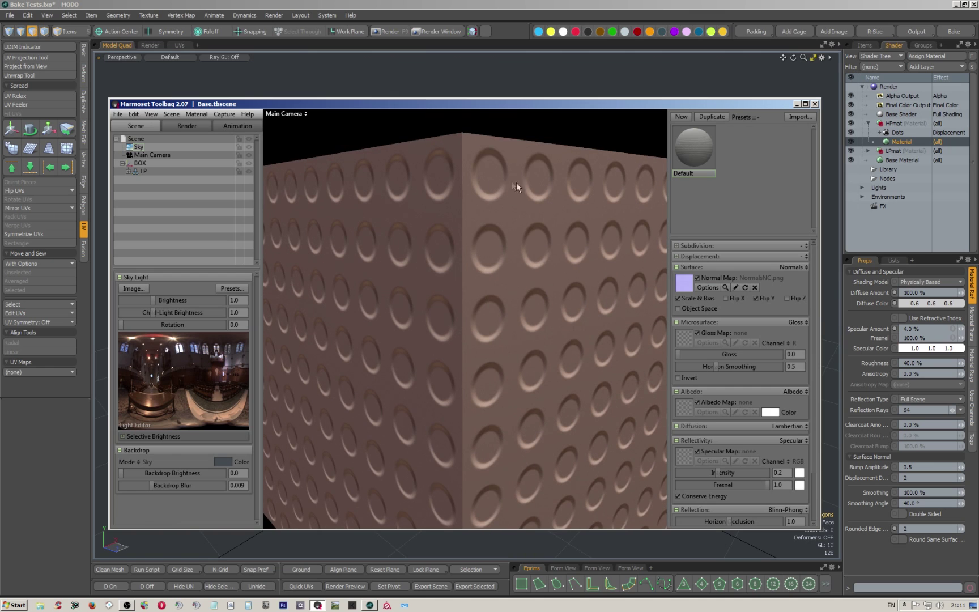
pyautogui.moveTo(487, 171); pyautogui.dragTo(463, 191)
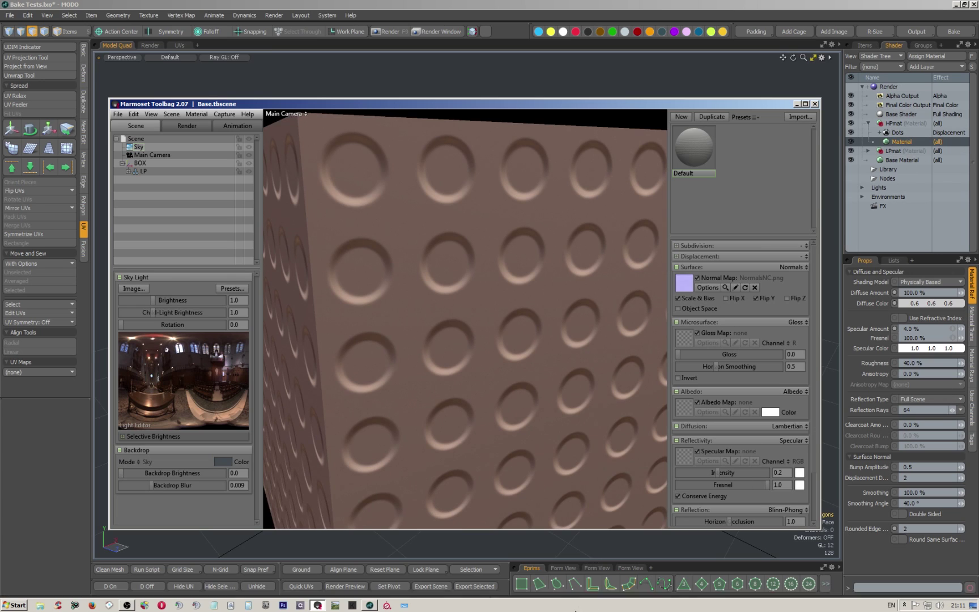
# - Close Marmoset Toolbag, return to MODO and start the render preview
pyautogui.click(815, 105)
pyautogui.click(521, 335)
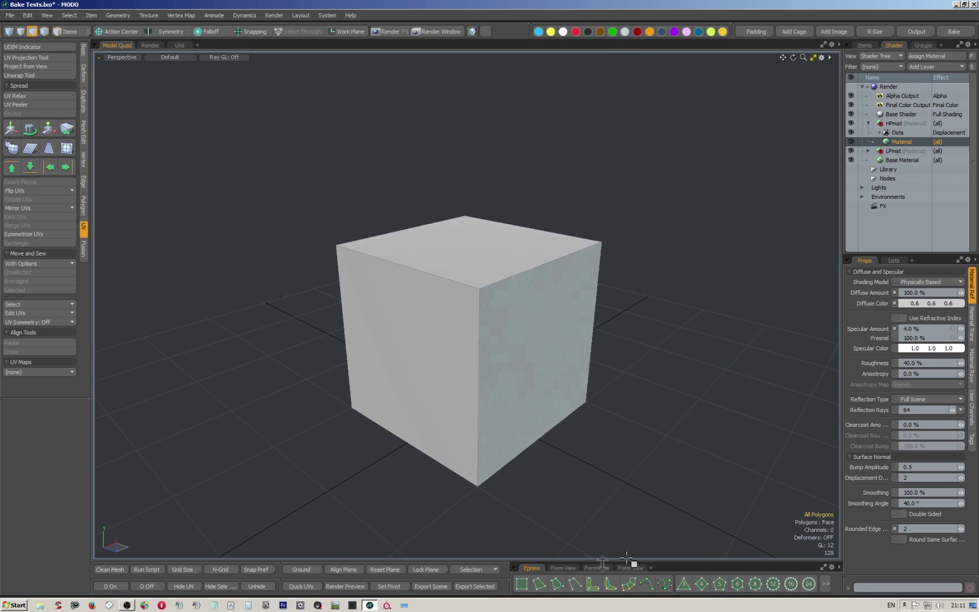
pyautogui.click(346, 585)
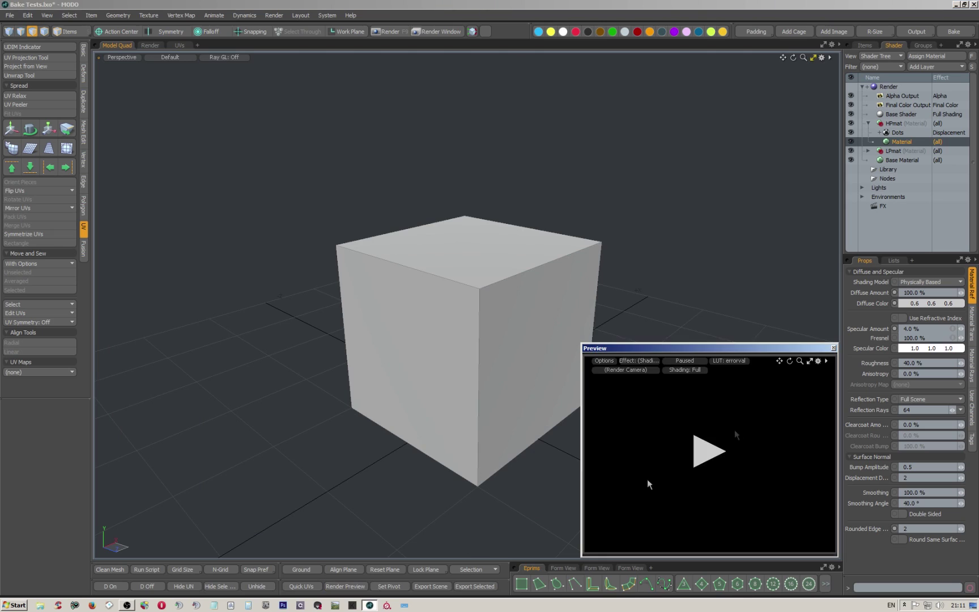
pyautogui.click(707, 460)
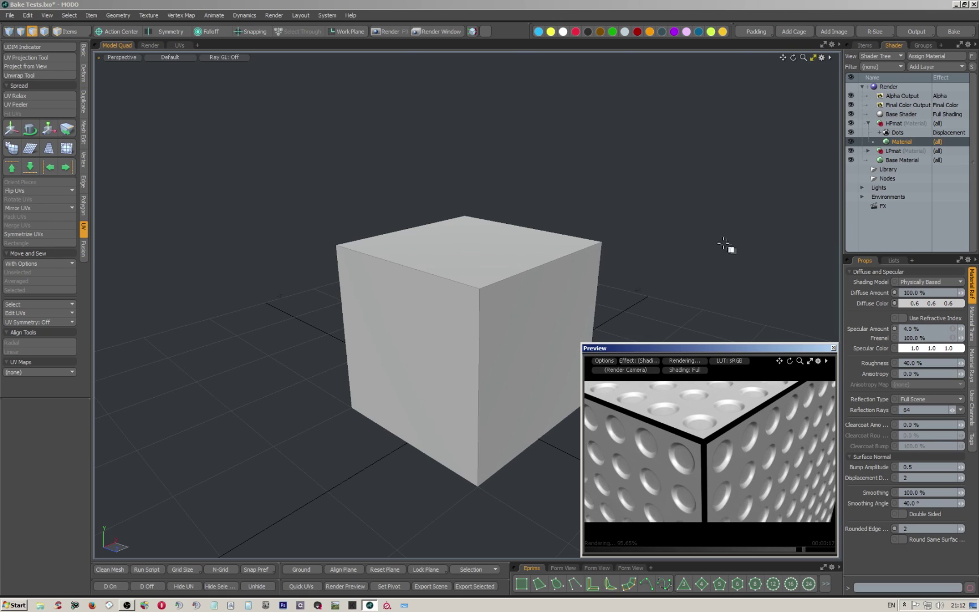
# - Set the HPmat material's displacement distance to 1
pyautogui.click(175, 58)
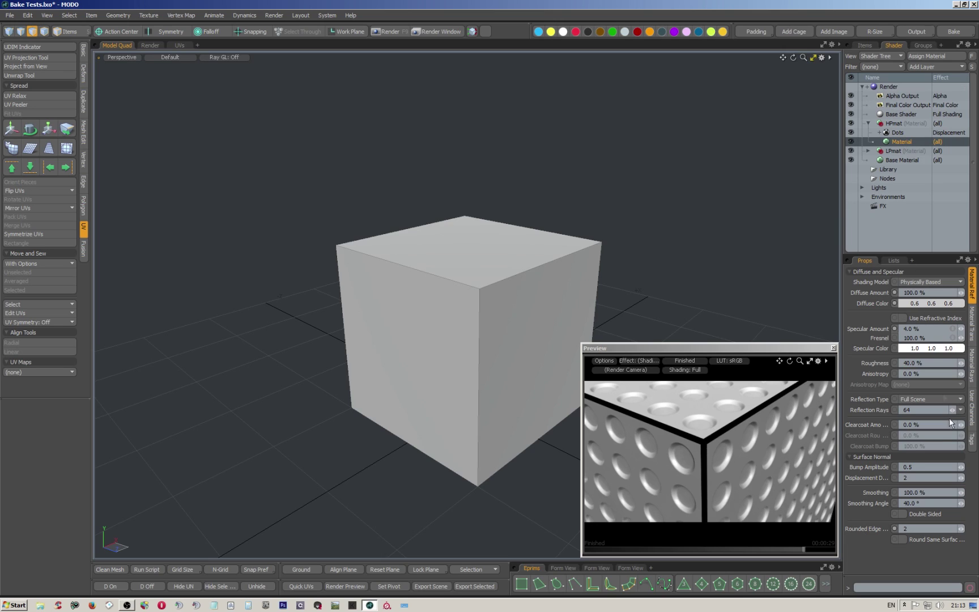
pyautogui.press('BackSpace')
pyautogui.write('1')
pyautogui.press('Return')
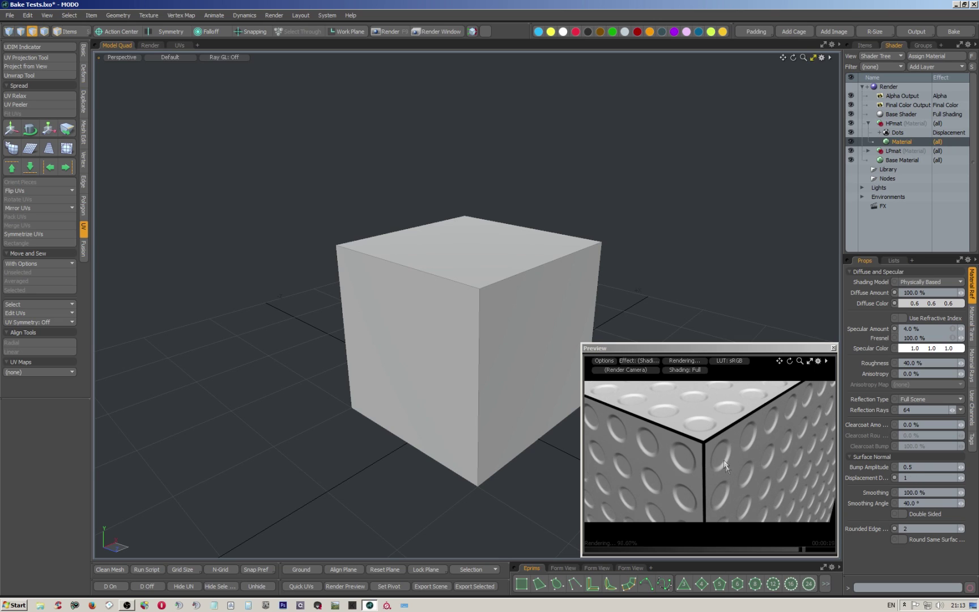
# - Reduce the HPmat material's displacement distance to 0.5
pyautogui.scroll(3, 706, 439)
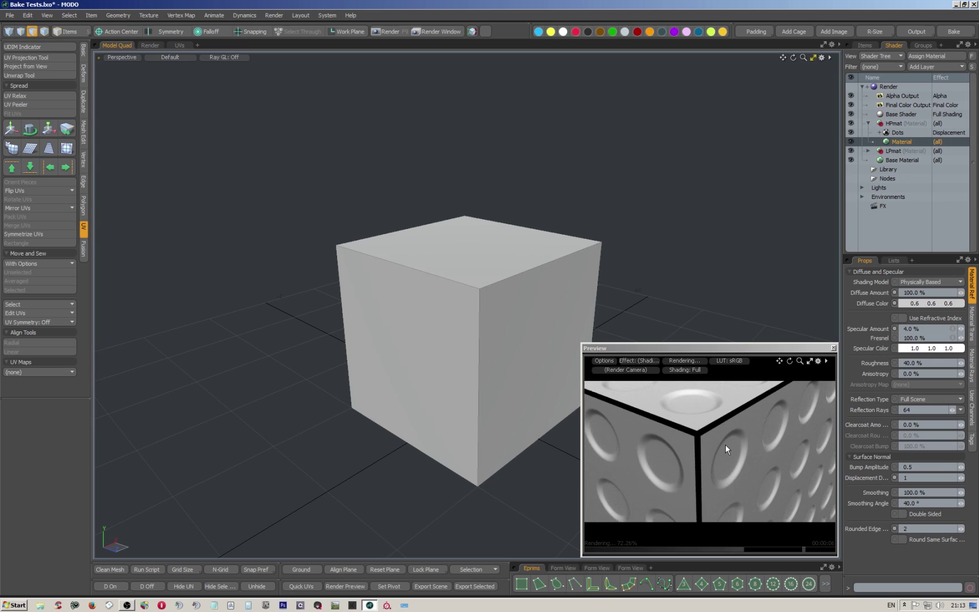
pyautogui.click(902, 478)
pyautogui.write('0.5')
pyautogui.press('Return')
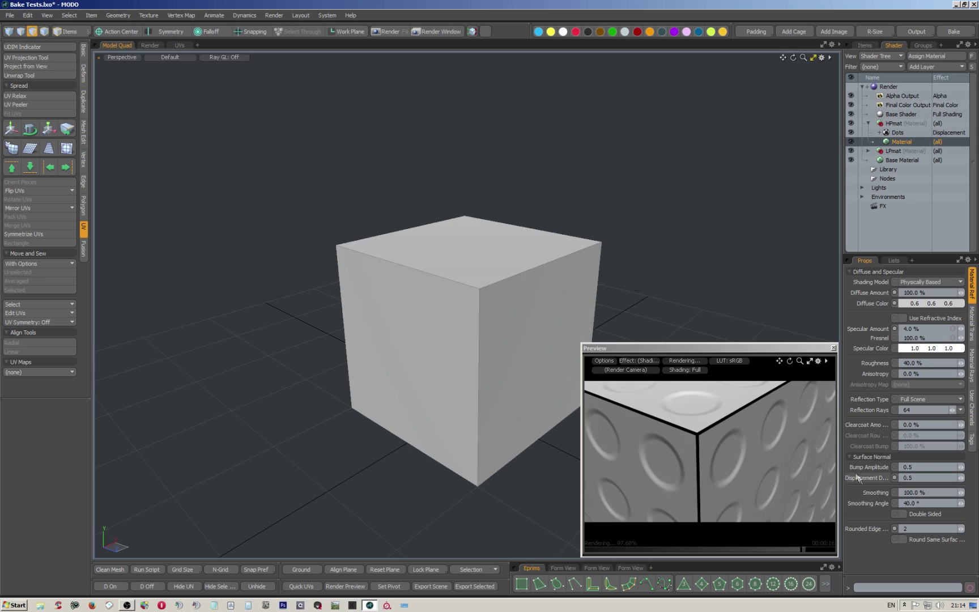
# - Raise the HPmat material's displacement distance to 4
pyautogui.click(920, 477)
pyautogui.write('4')
pyautogui.press('Return')
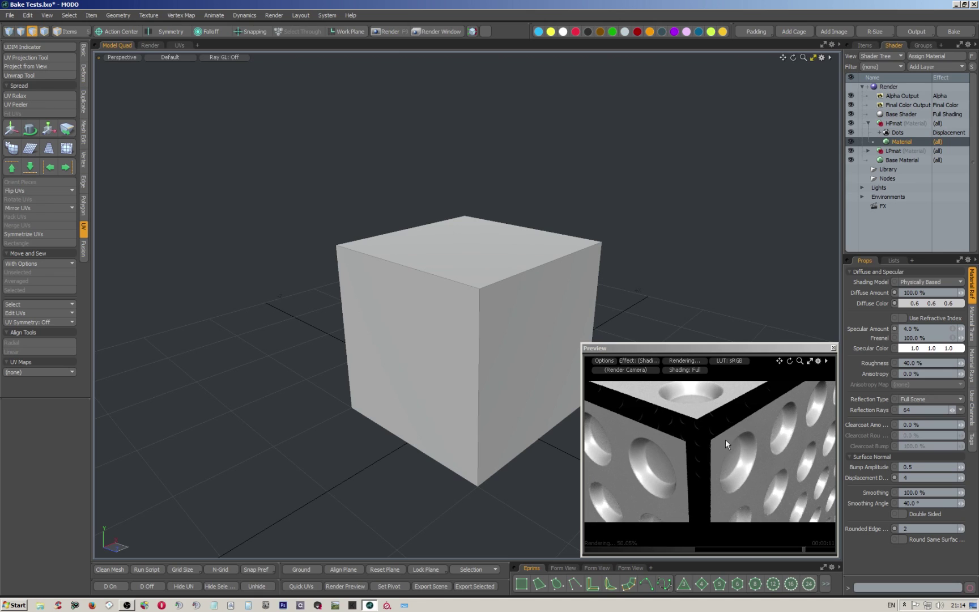
# - Set the HPmat material's displacement distance back to 2
pyautogui.scroll(-2, 744, 440)
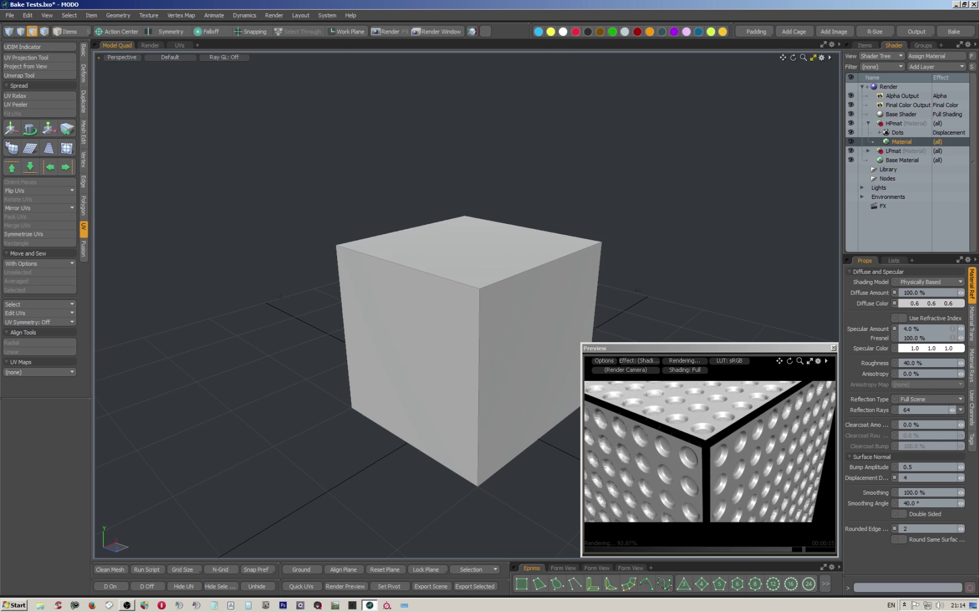
pyautogui.doubleClick(915, 478)
pyautogui.write('2')
pyautogui.press('Return')
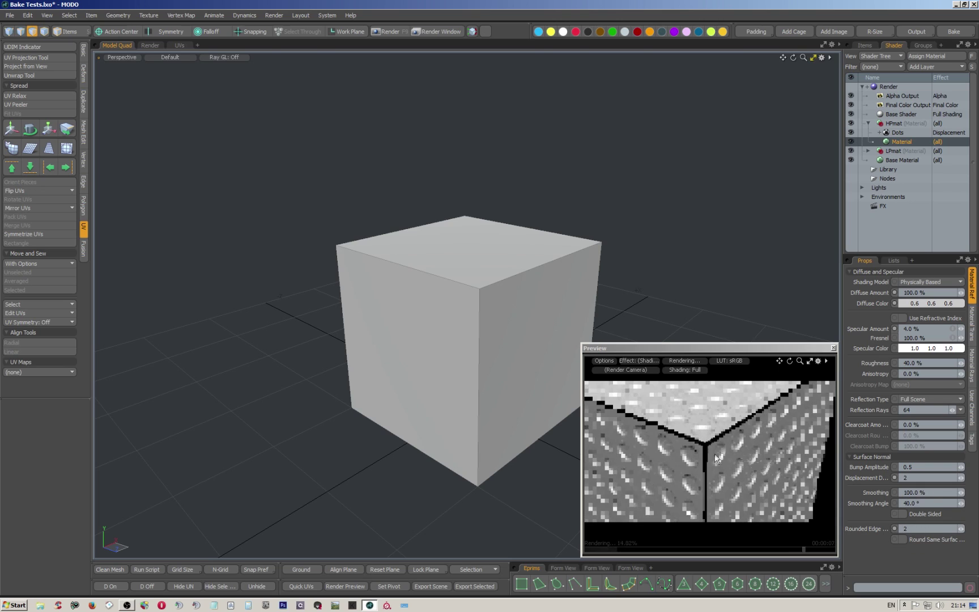
# - Select the LP mesh and inspect its Texture UV map in the UV editor
pyautogui.scroll(2, 677, 429)
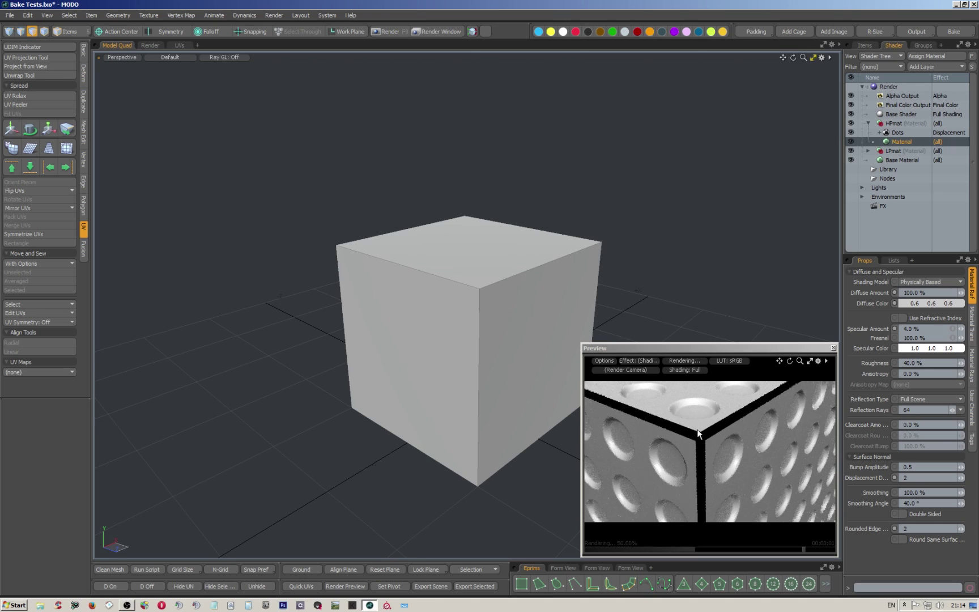
pyautogui.click(761, 33)
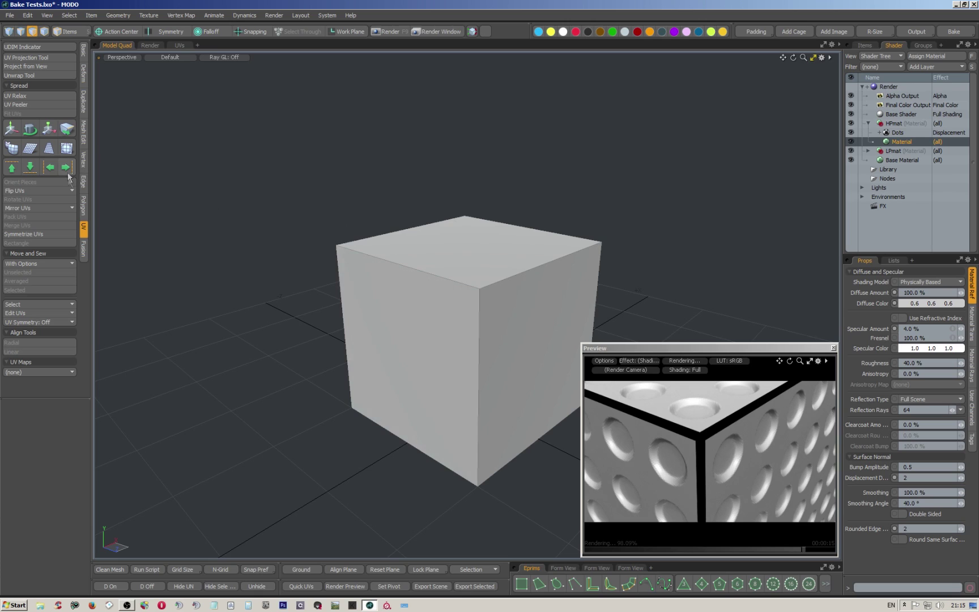
pyautogui.click(311, 588)
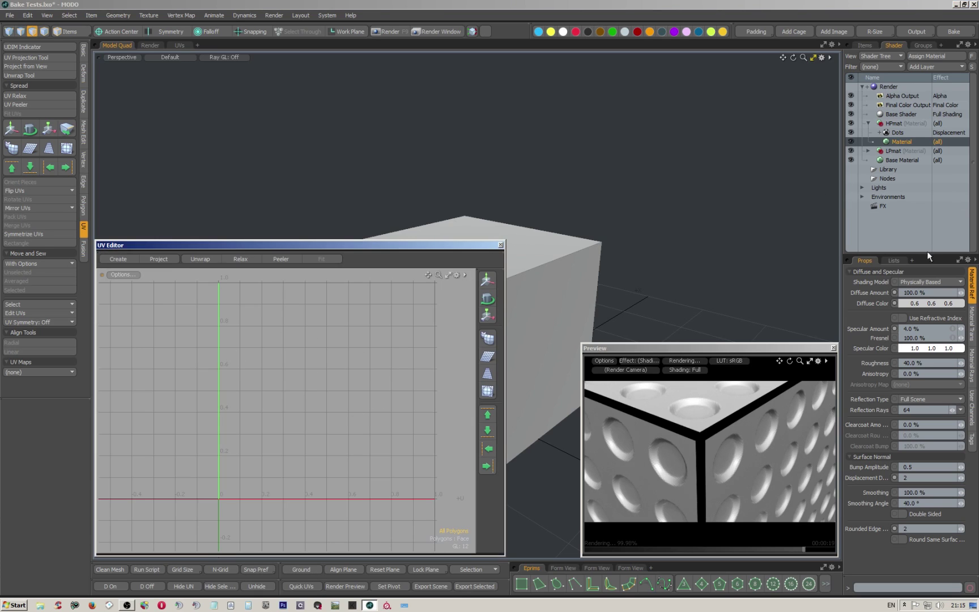
pyautogui.click(894, 261)
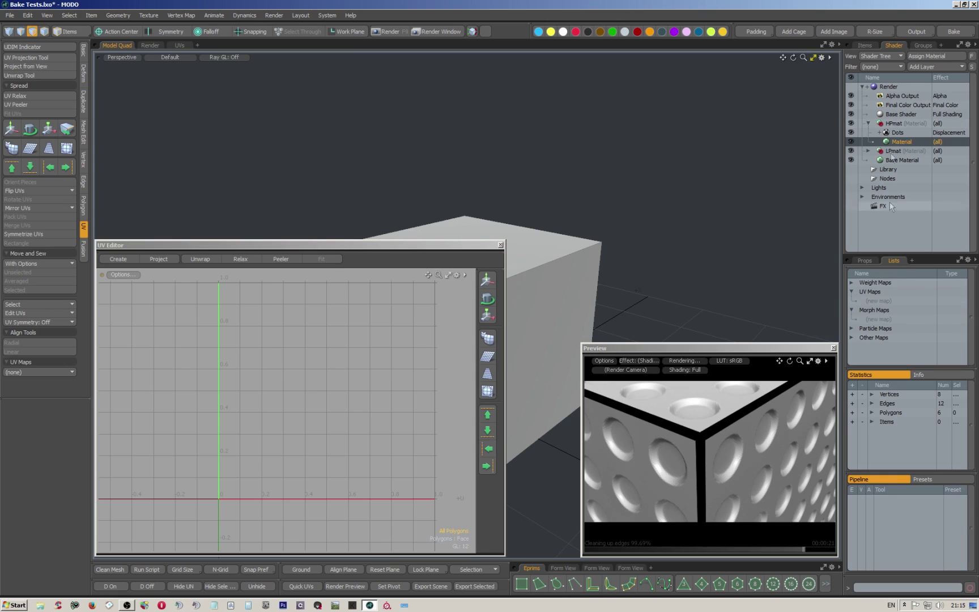
pyautogui.click(865, 45)
pyautogui.click(906, 94)
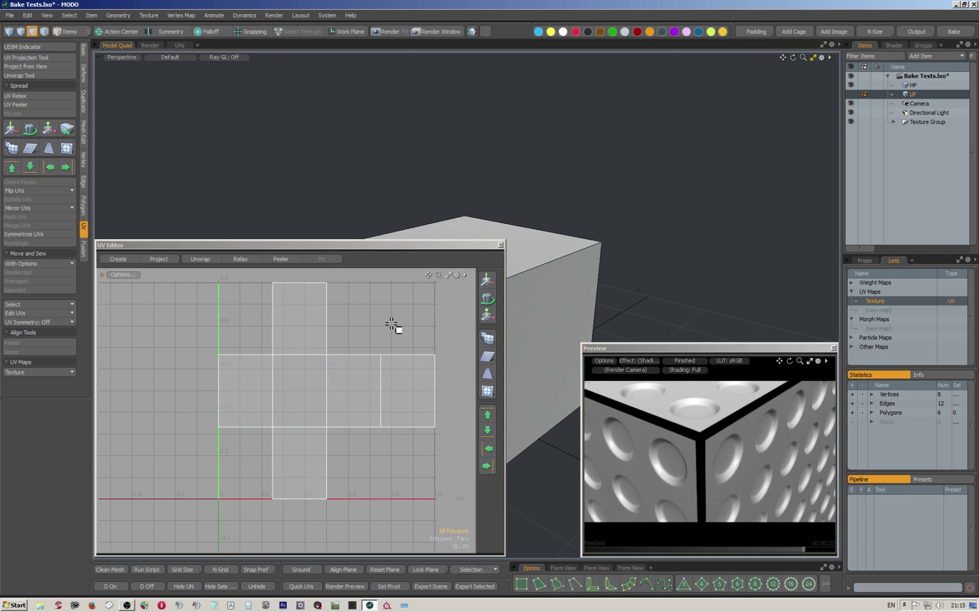
pyautogui.click(500, 245)
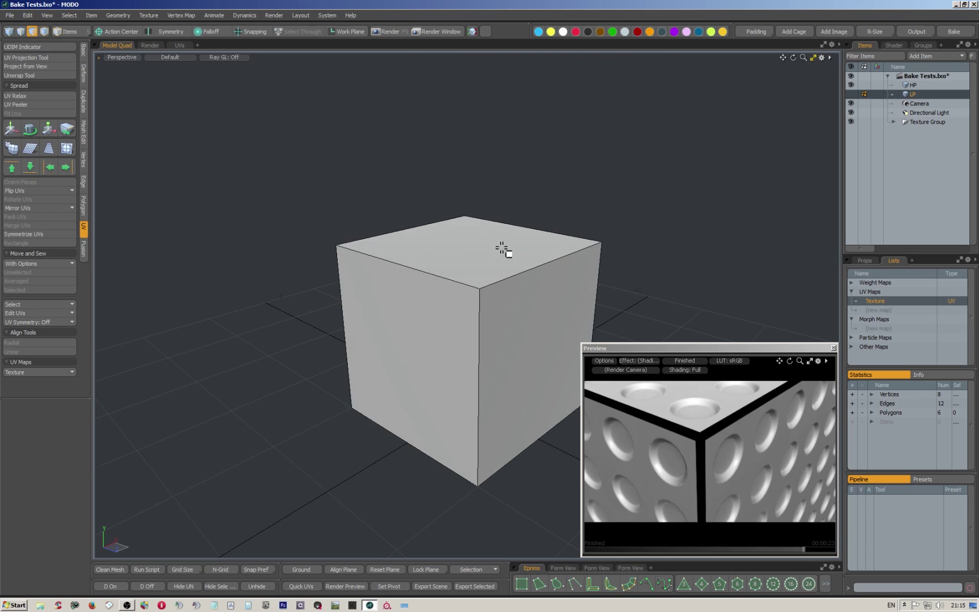
# - Close the render preview and delete the LP cube's existing UVs from the Texture map
pyautogui.click(834, 348)
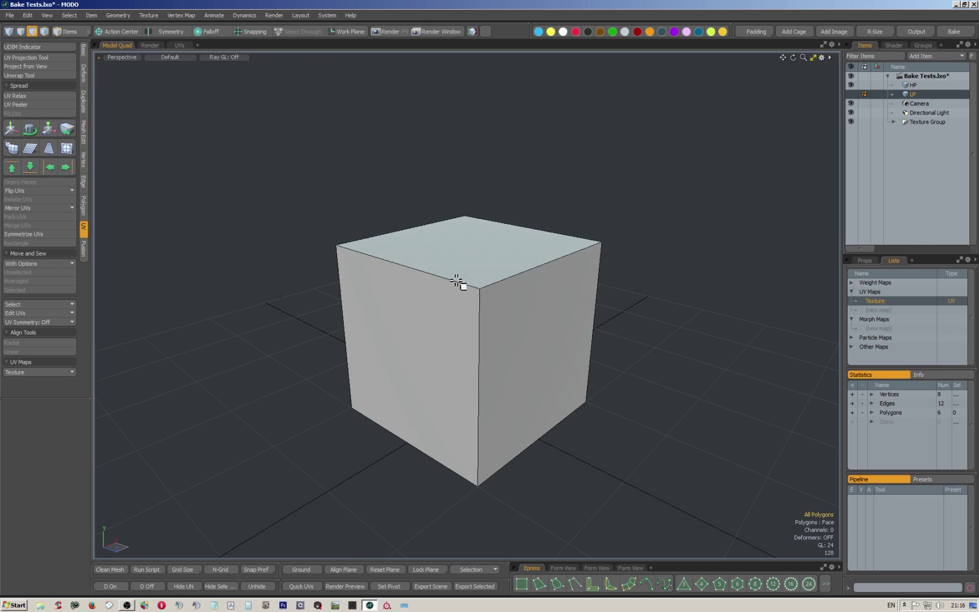
pyautogui.click(301, 586)
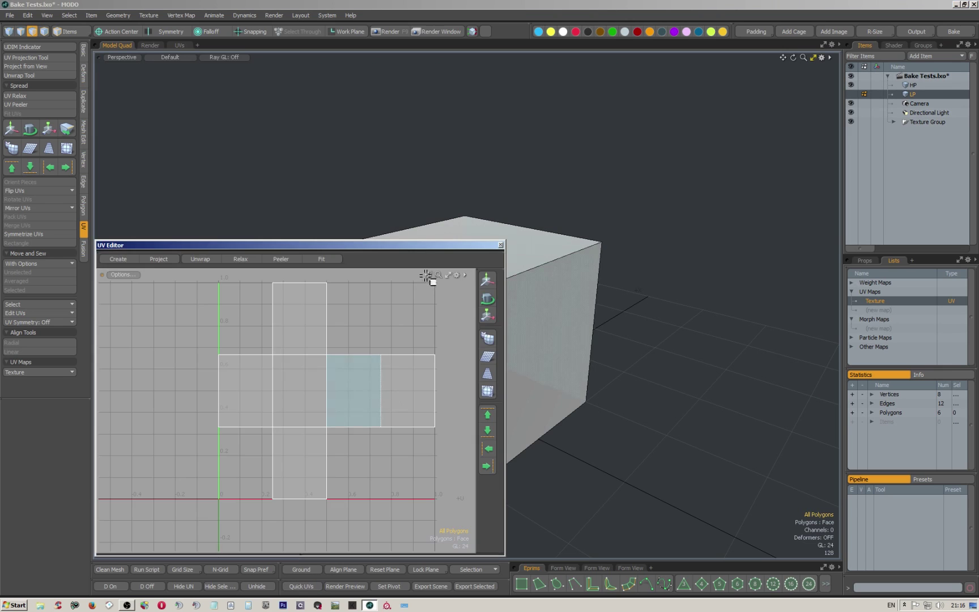
pyautogui.click(500, 245)
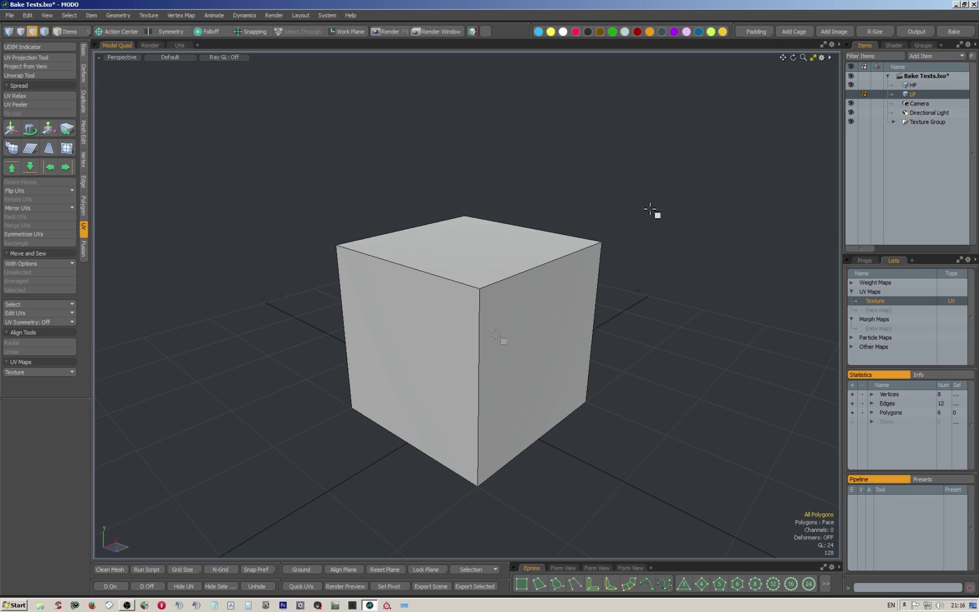
pyautogui.click(300, 586)
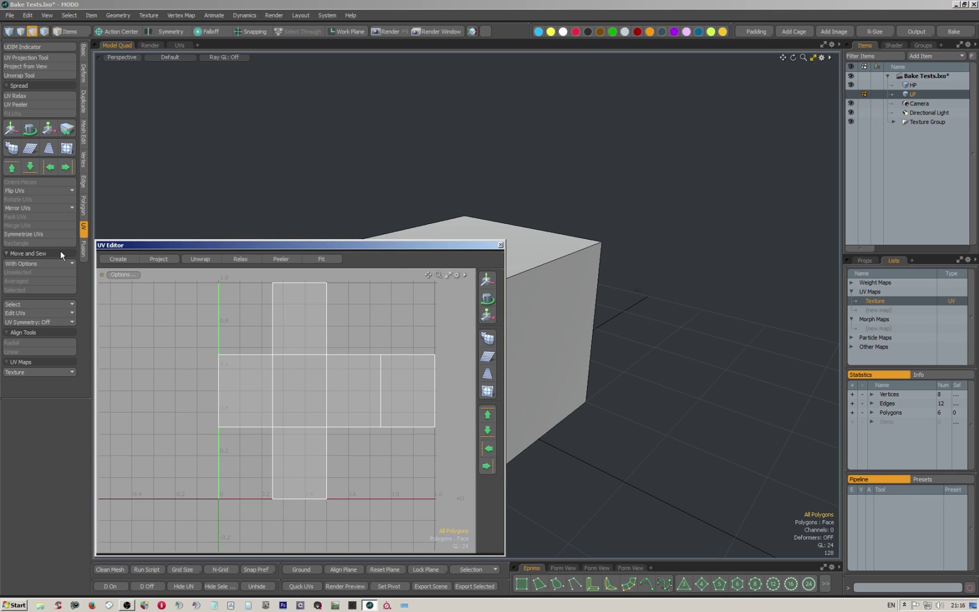
pyautogui.click(33, 314)
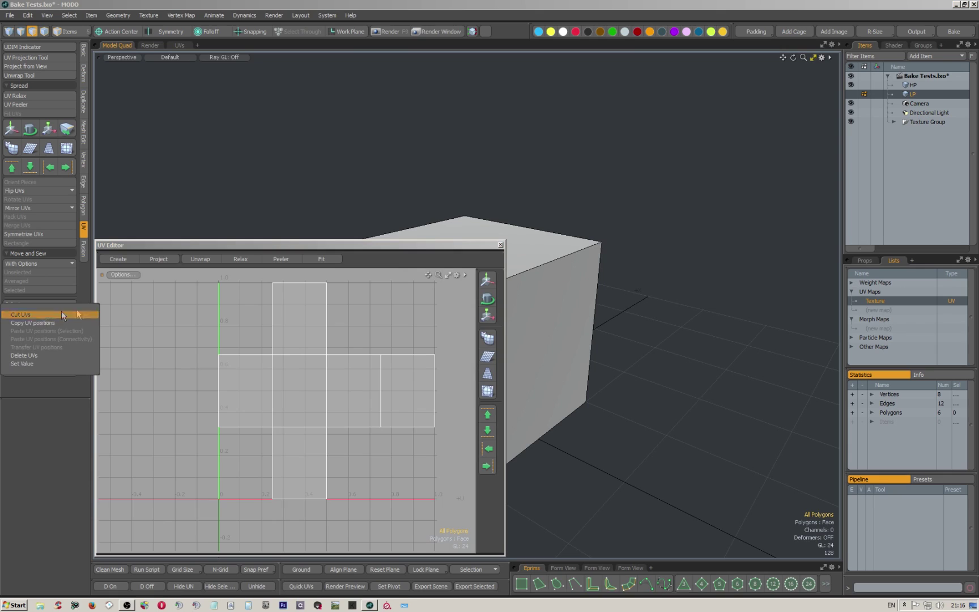
pyautogui.click(45, 352)
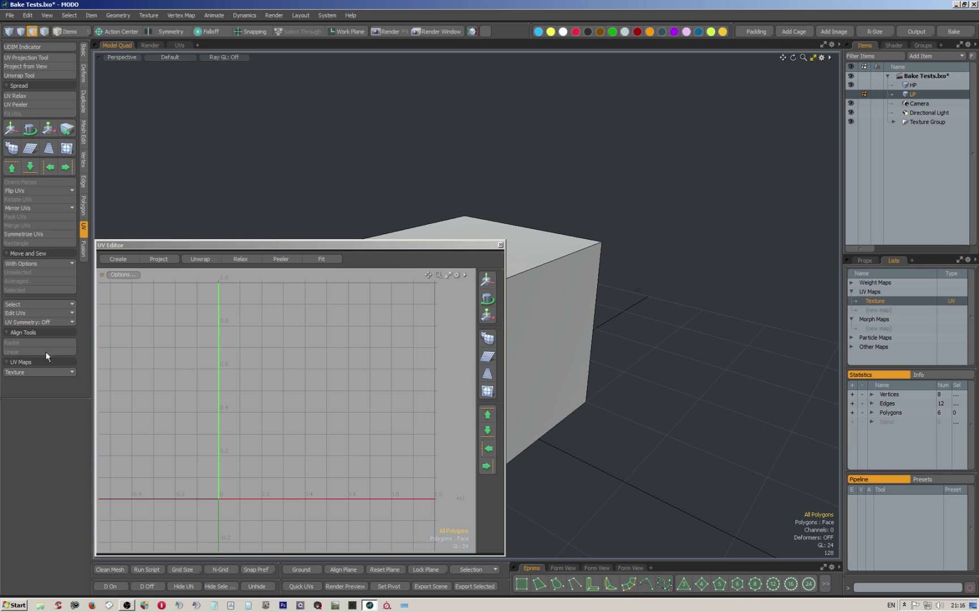
# - Create new UVs for the LP cube with an Atlas projection
pyautogui.click(27, 57)
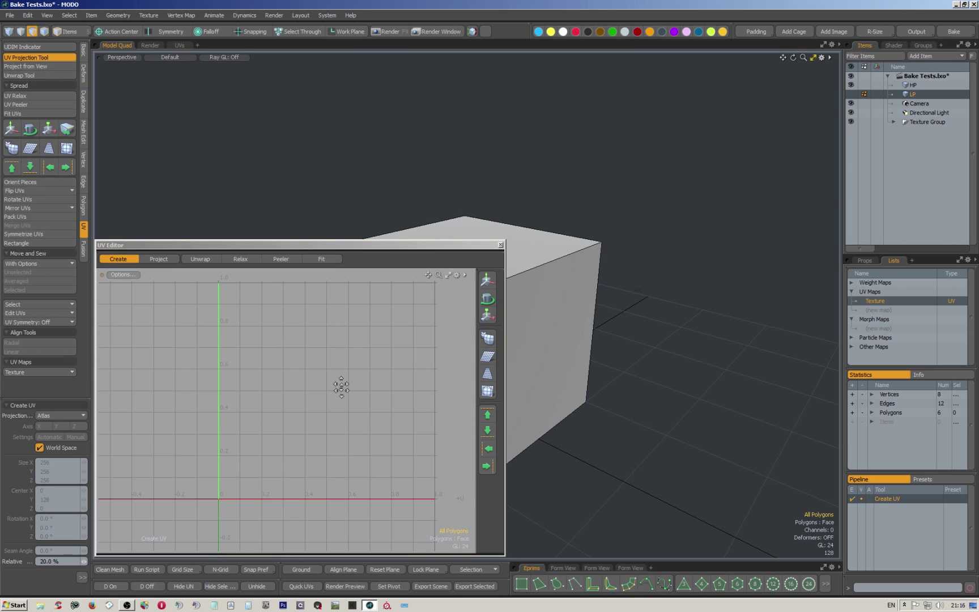
pyautogui.click(335, 393)
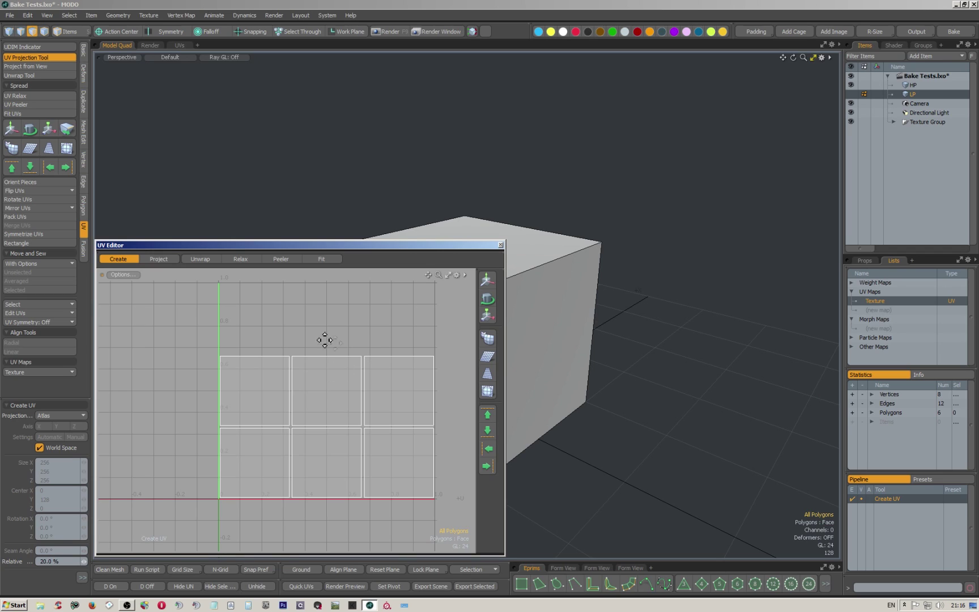
pyautogui.press('space')
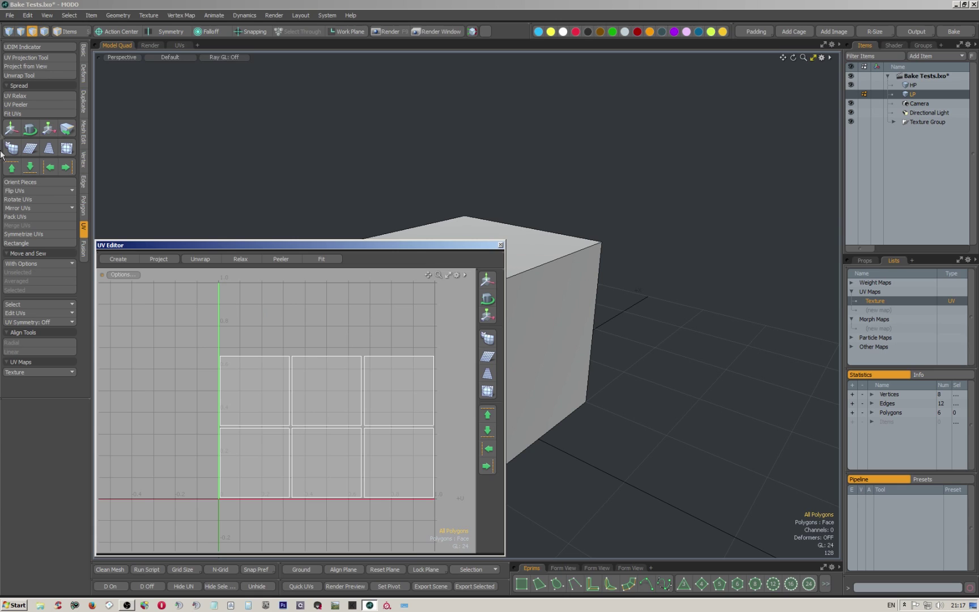
# - Pack the LP cube's six UV islands within the UV tile
pyautogui.click(20, 216)
pyautogui.click(801, 386)
pyautogui.click(881, 343)
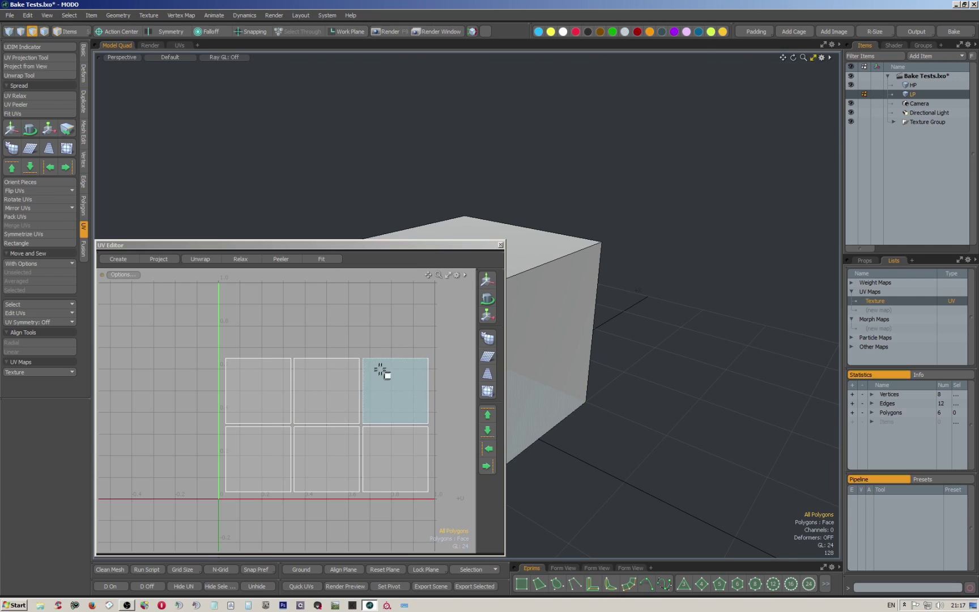
# - Move the packed UV islands up by 0.16 in V and close the UV editor
pyautogui.press('w')
pyautogui.click(329, 378)
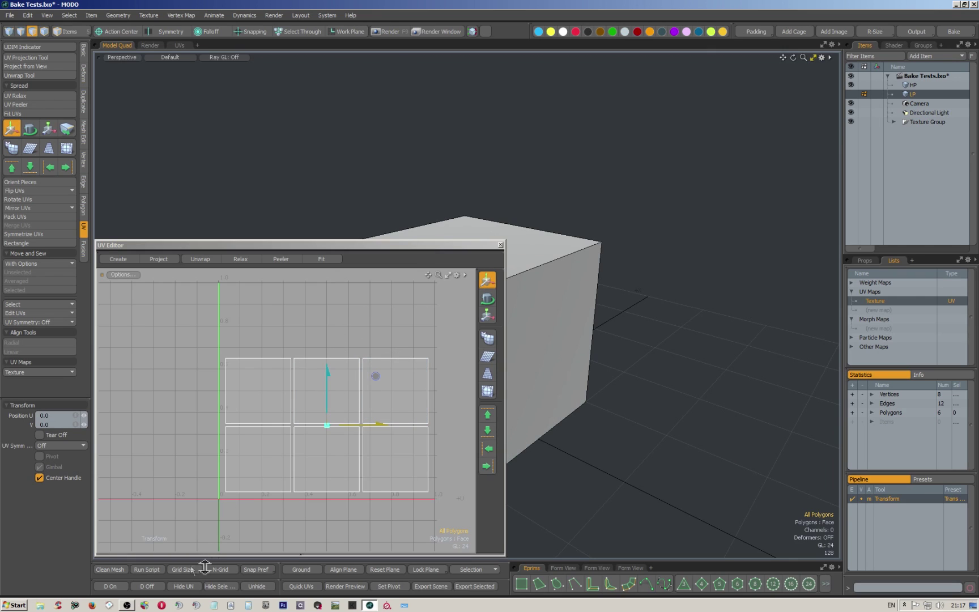
pyautogui.moveTo(327, 373); pyautogui.dragTo(327, 339)
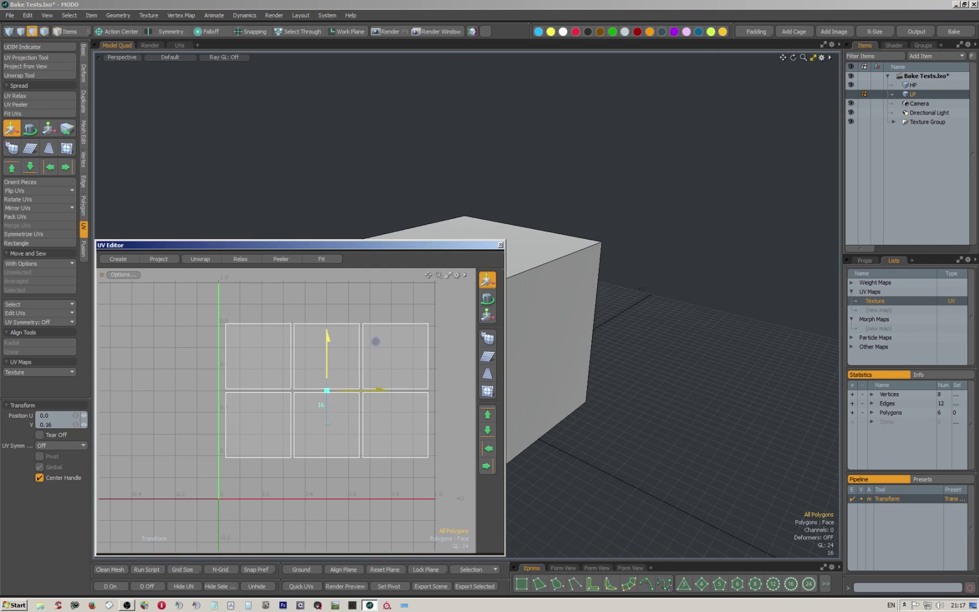
pyautogui.press('space')
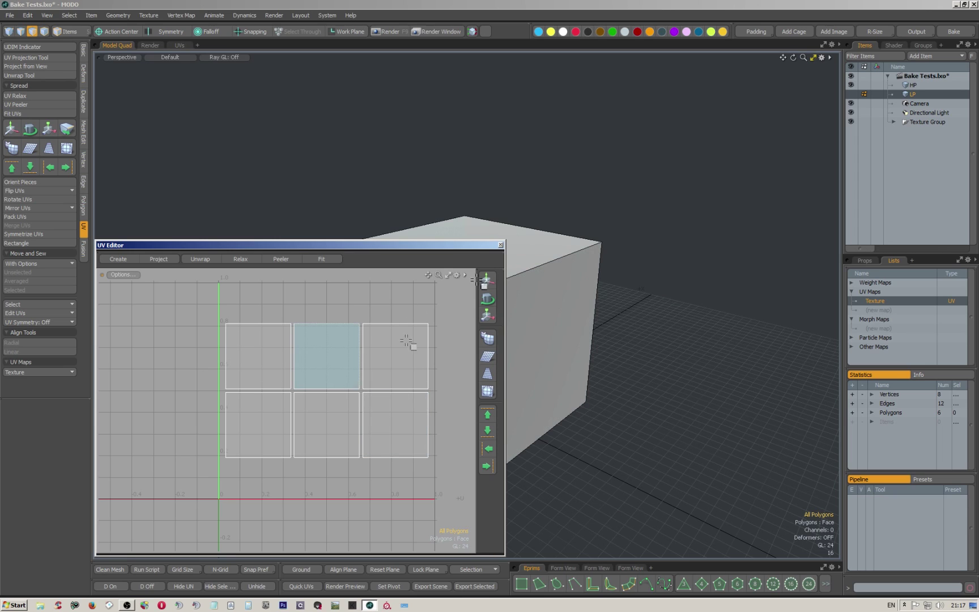
pyautogui.click(500, 245)
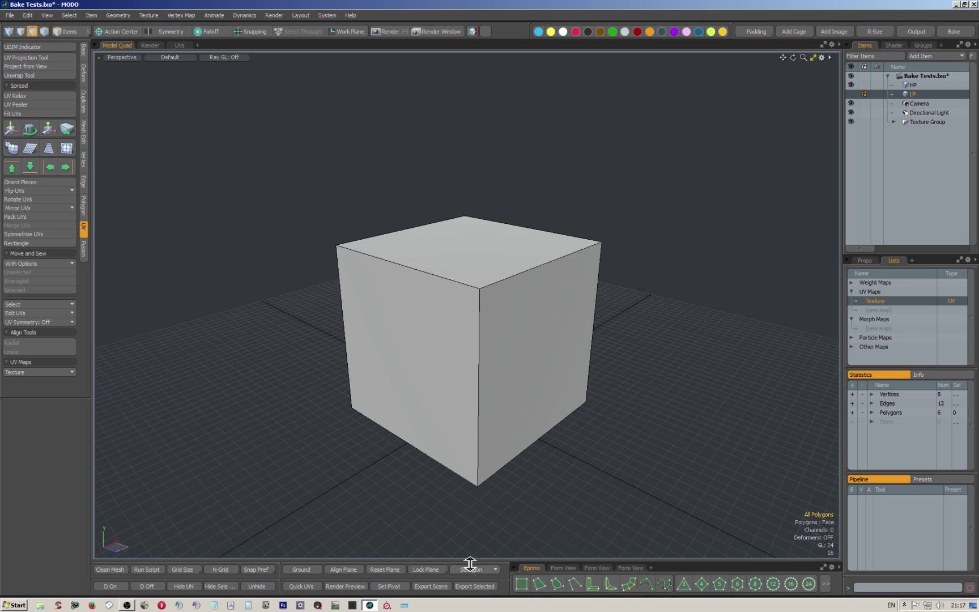
# - Switch to Marmoset Toolbag and import the BoxUVs.fbx mesh into the scene
pyautogui.click(319, 605)
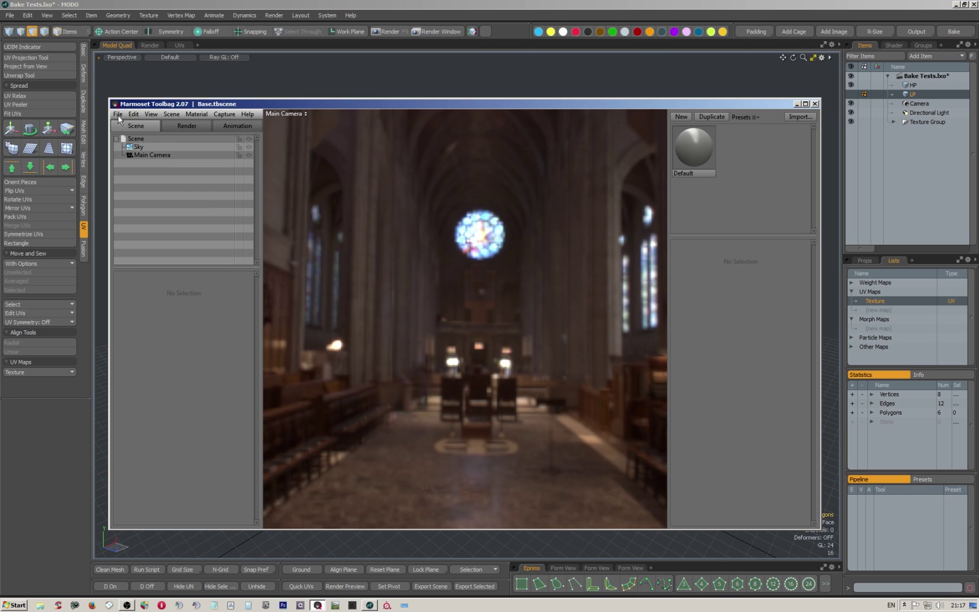
pyautogui.click(118, 115)
pyautogui.click(137, 187)
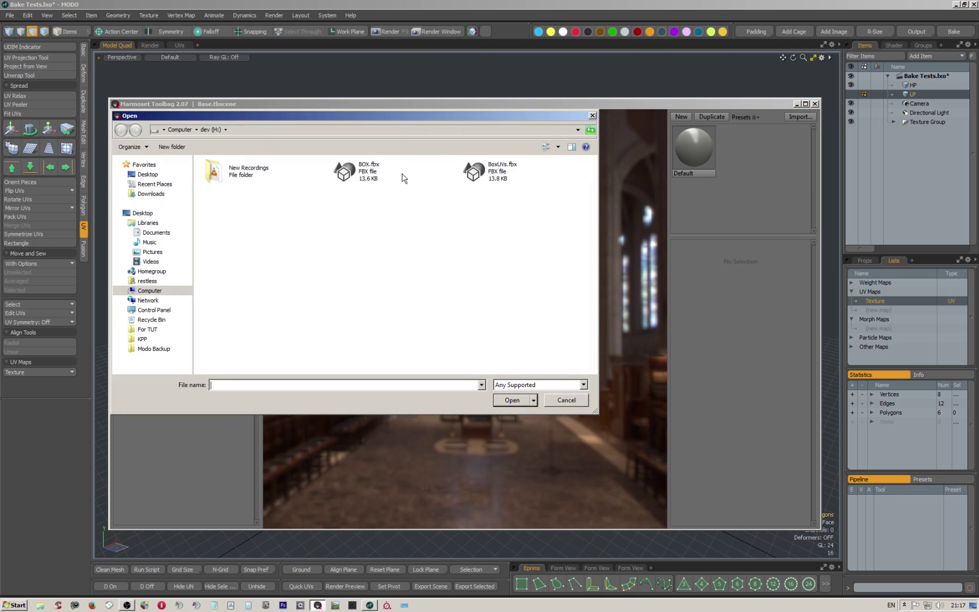
pyautogui.doubleClick(491, 172)
pyautogui.moveTo(526, 182); pyautogui.dragTo(464, 280)
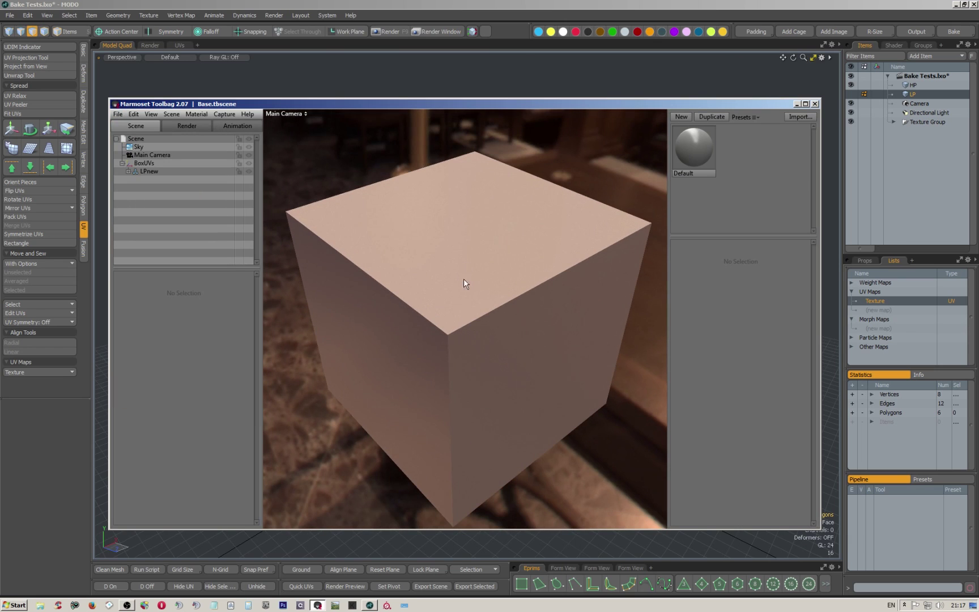
# - Load NormalsUVC.png as the normal map of the Default material
pyautogui.click(697, 150)
pyautogui.click(684, 280)
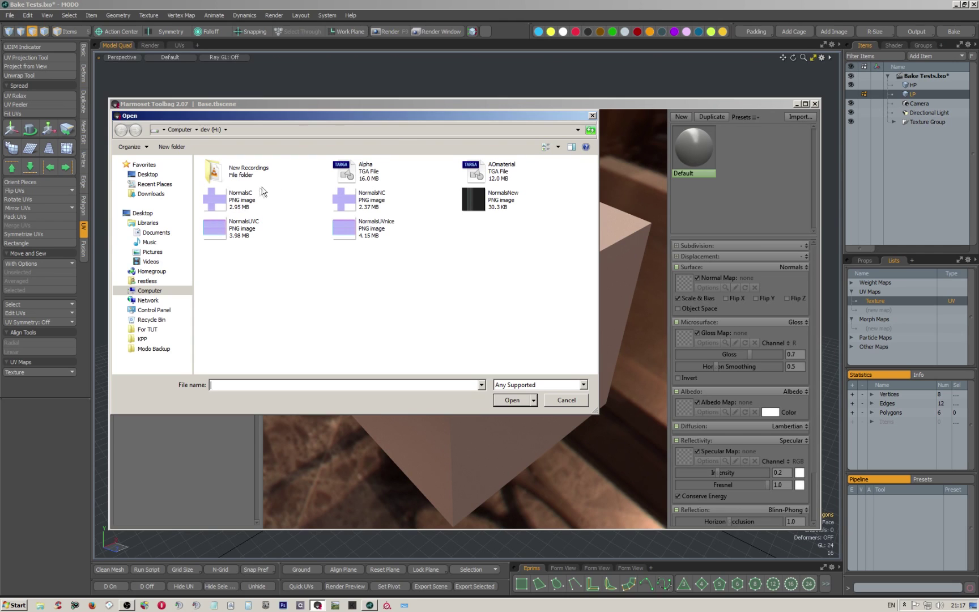
pyautogui.doubleClick(222, 229)
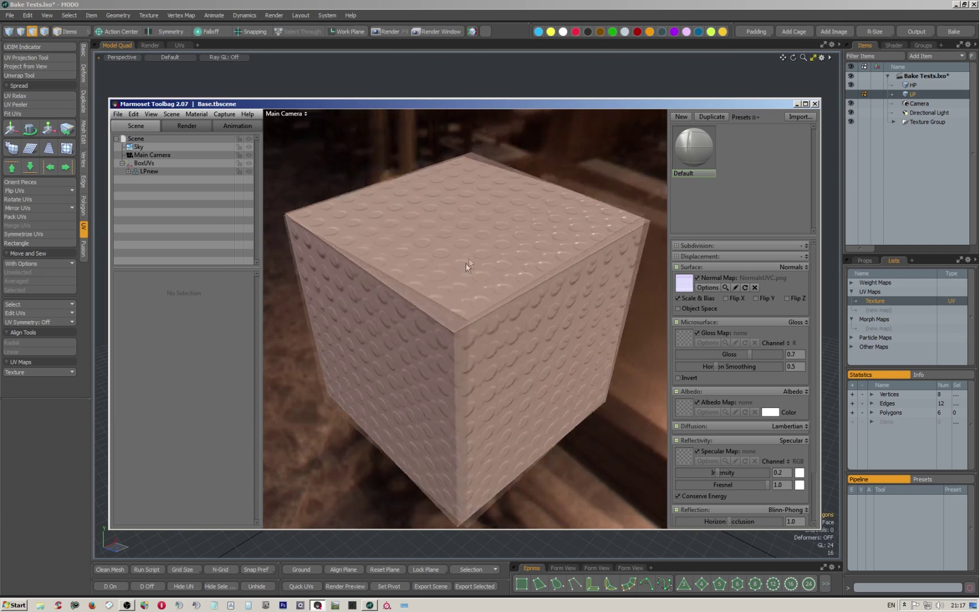
# - Enable sRGB Color Space in the options of the NormalsUVC.png normal map
pyautogui.scroll(1, 477, 280)
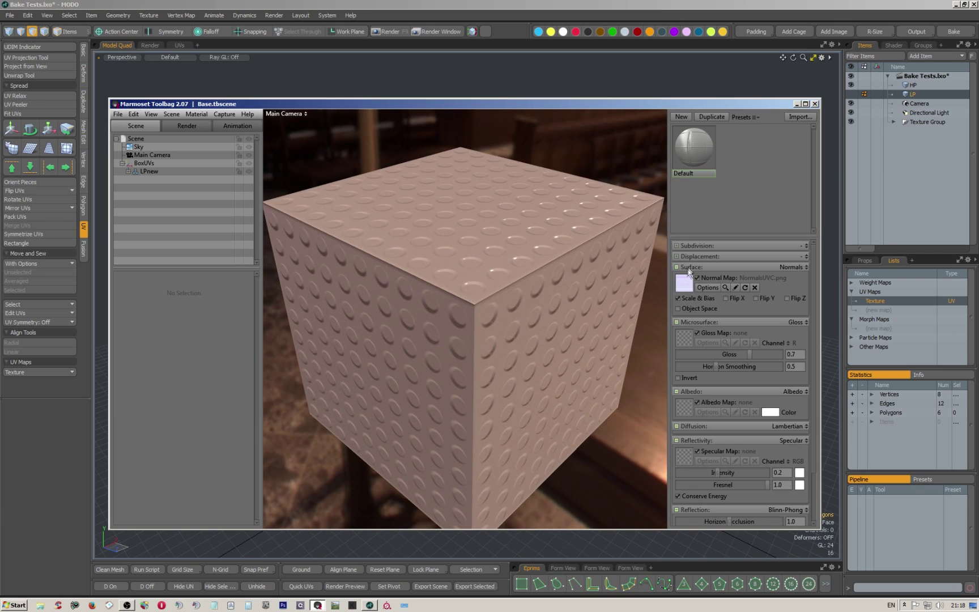
pyautogui.click(709, 287)
pyautogui.click(588, 259)
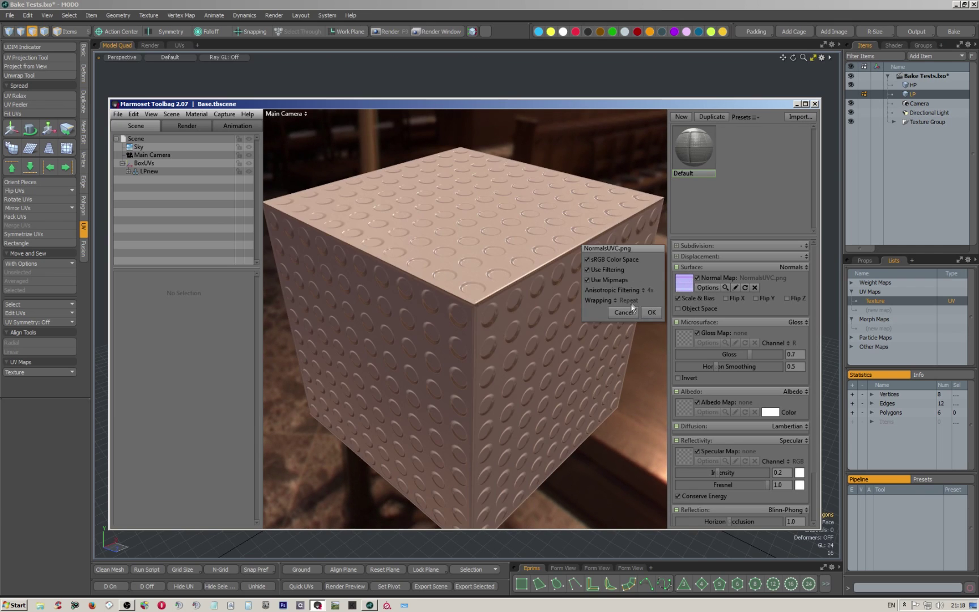
pyautogui.click(652, 312)
# - Inspect the normal-mapped cube and set the sky's backdrop brightness to 0
pyautogui.moveTo(480, 315); pyautogui.dragTo(415, 461)
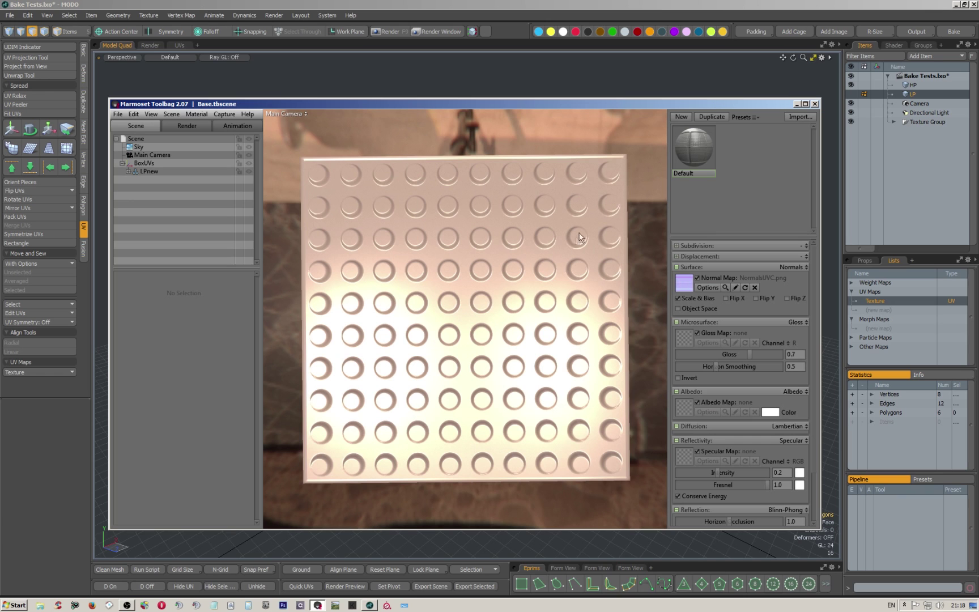
pyautogui.moveTo(305, 160); pyautogui.dragTo(459, 341)
pyautogui.scroll(3, 458, 341)
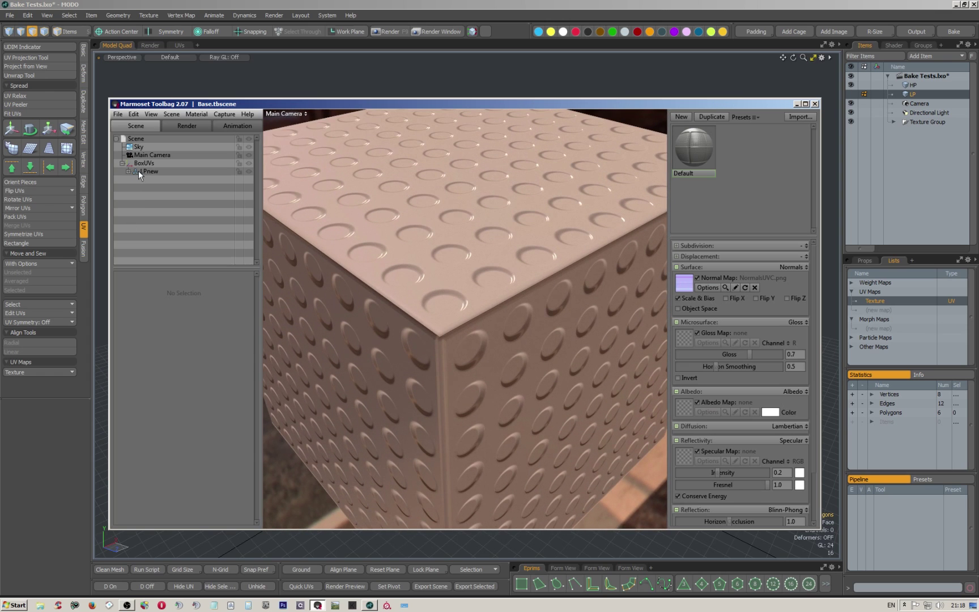
pyautogui.click(141, 147)
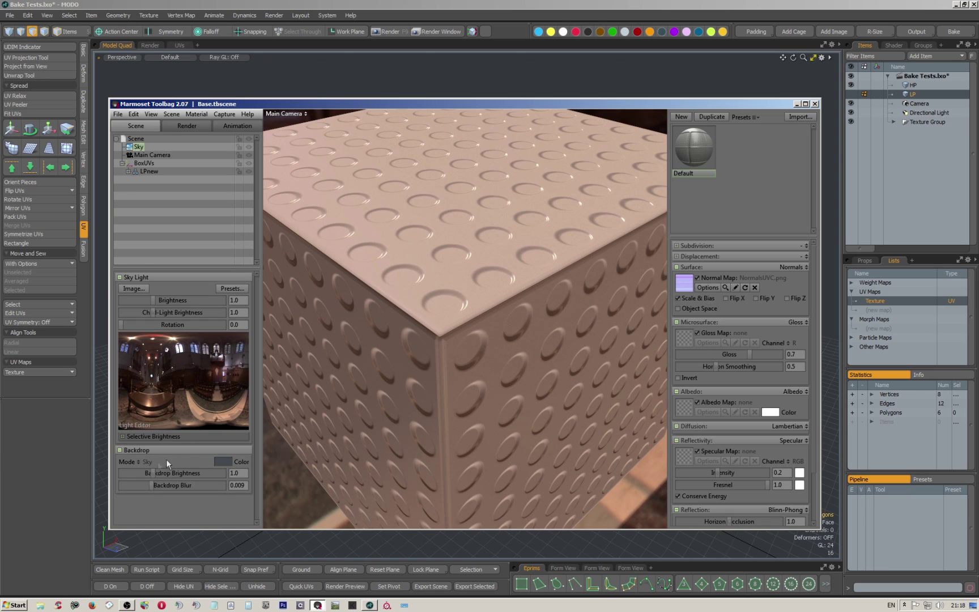
pyautogui.moveTo(150, 473); pyautogui.dragTo(95, 470)
# - Flip the normal map's Y channel and inspect the cube's corner edges up close before returning to MODO
pyautogui.moveTo(455, 321); pyautogui.dragTo(485, 253)
pyautogui.click(757, 298)
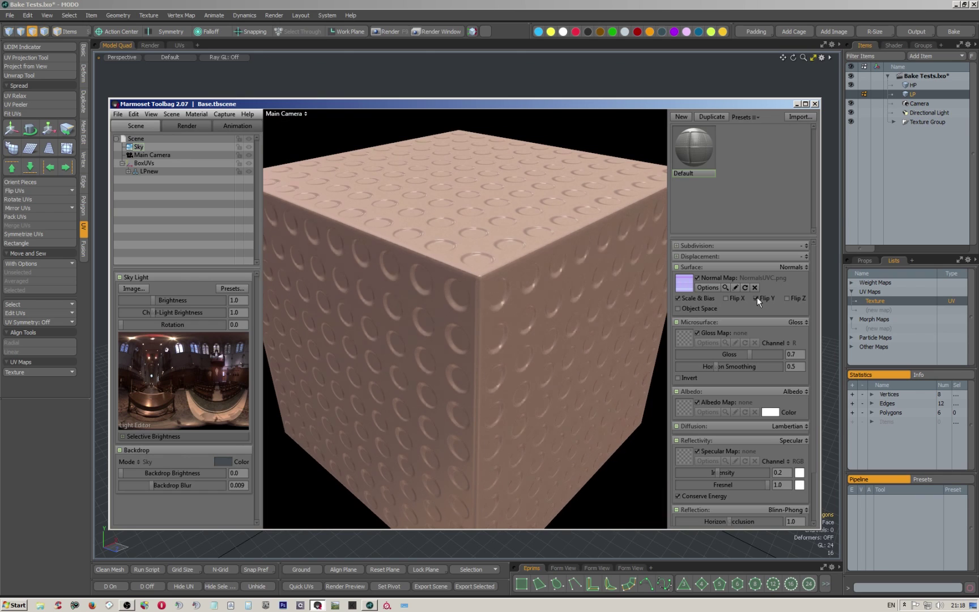
pyautogui.scroll(3, 478, 293)
pyautogui.scroll(5, 477, 293)
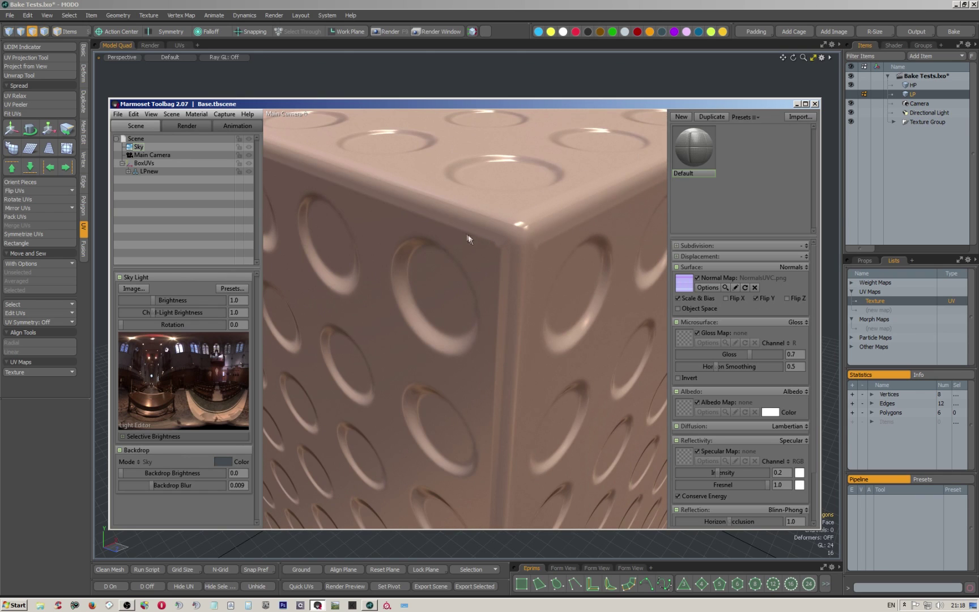
pyautogui.moveTo(498, 245); pyautogui.dragTo(463, 266)
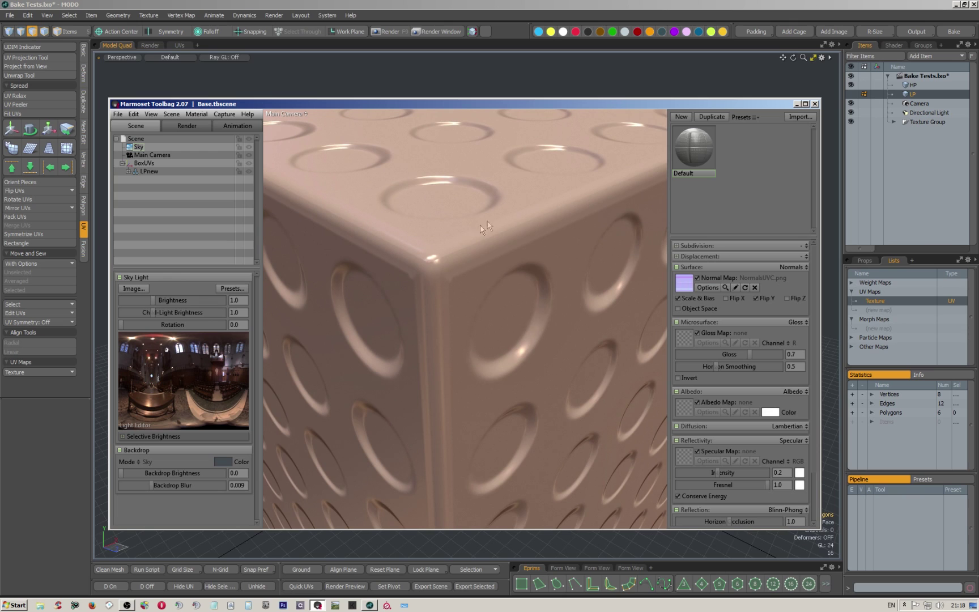
pyautogui.scroll(-4, 467, 246)
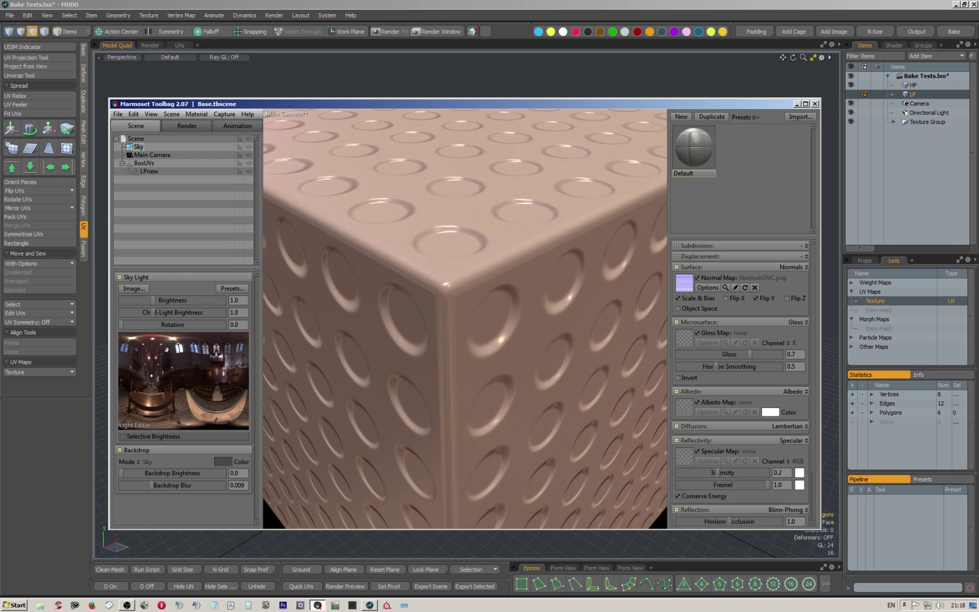
pyautogui.click(797, 104)
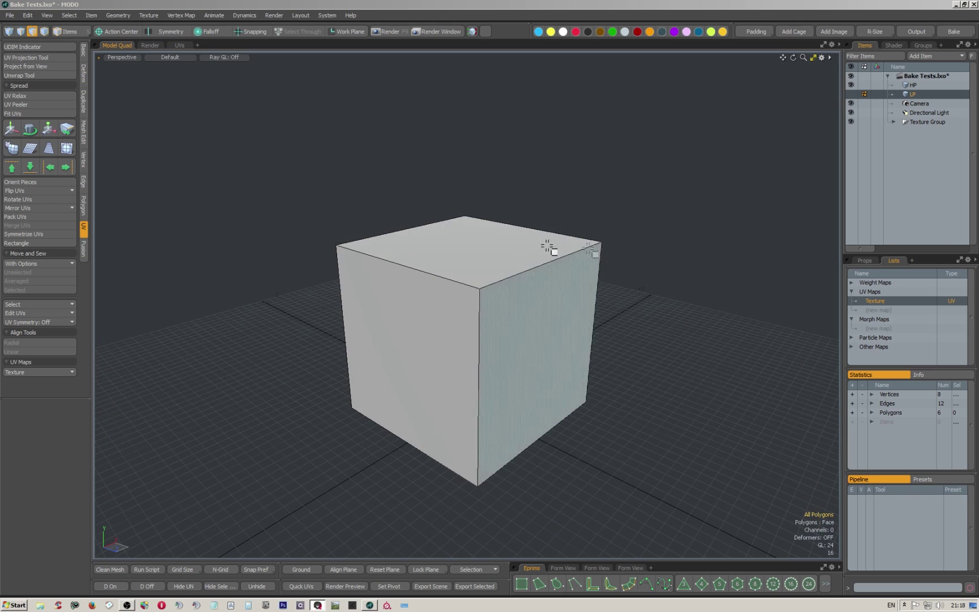
# - Select all six polygons of the HP cube mesh
pyautogui.click(909, 86)
pyautogui.click(483, 255)
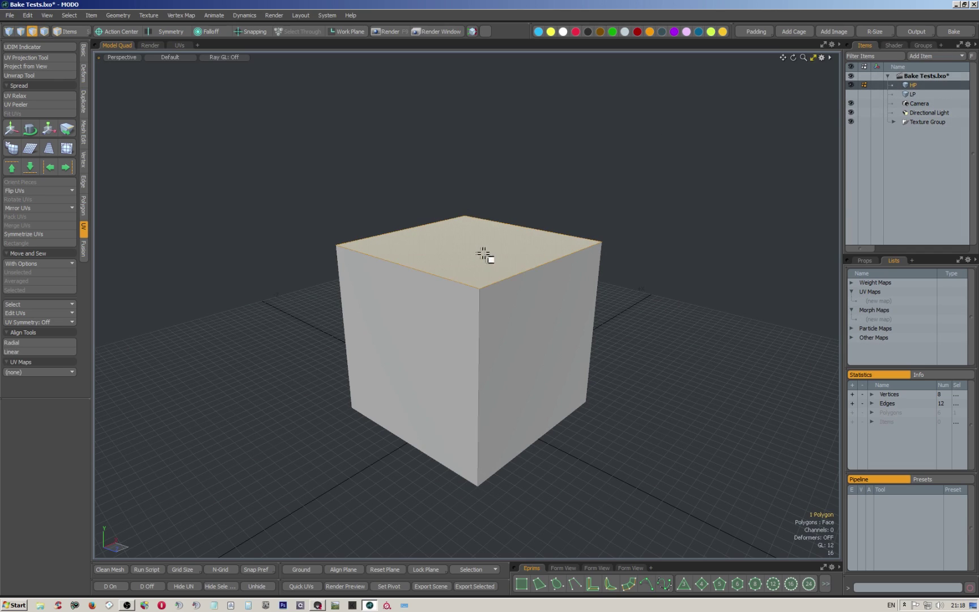
pyautogui.keyDown('shift'); pyautogui.click(544, 324); pyautogui.keyUp('shift')
pyautogui.click(513, 194)
pyautogui.hotkey('ctrl', 'a')
pyautogui.keyDown('alt'); pyautogui.moveTo(527, 203); pyautogui.dragTo(564, 199); pyautogui.keyUp('alt')
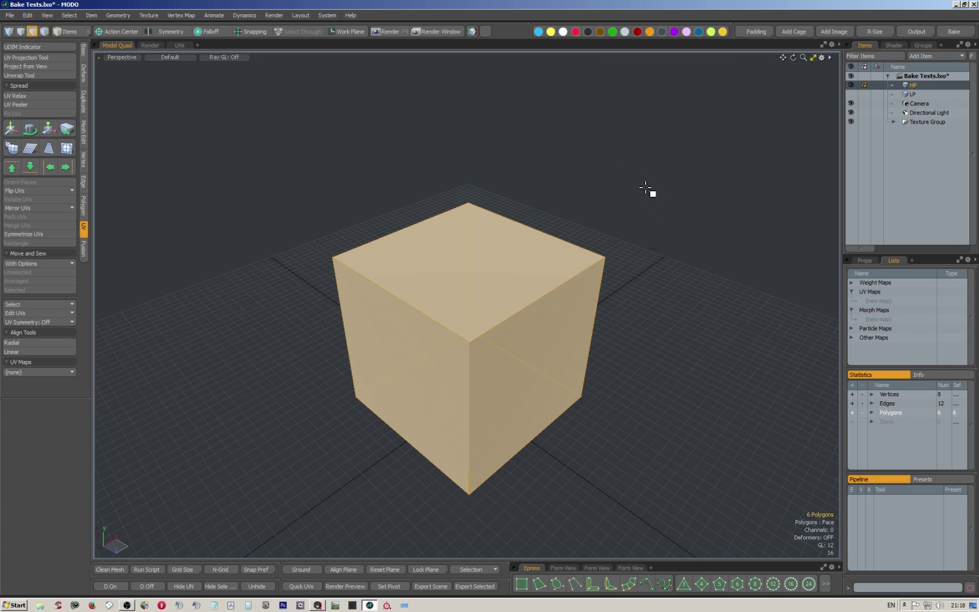
# - Open the UE4 mat image from the desktop and view its custom normal blend example, clearing other windows out of the way
pyautogui.hotkey('alt', 'Tab')
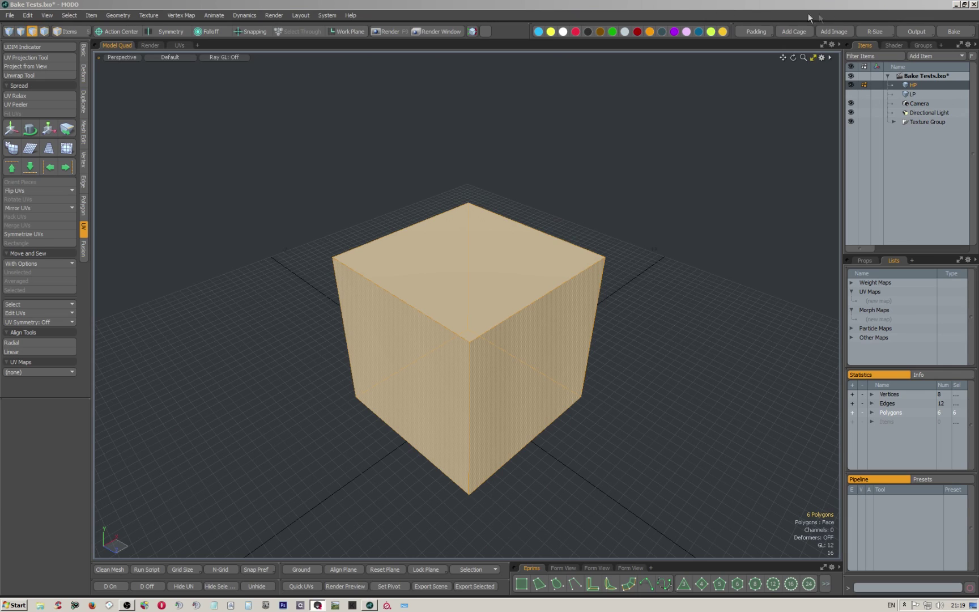
pyautogui.click(956, 4)
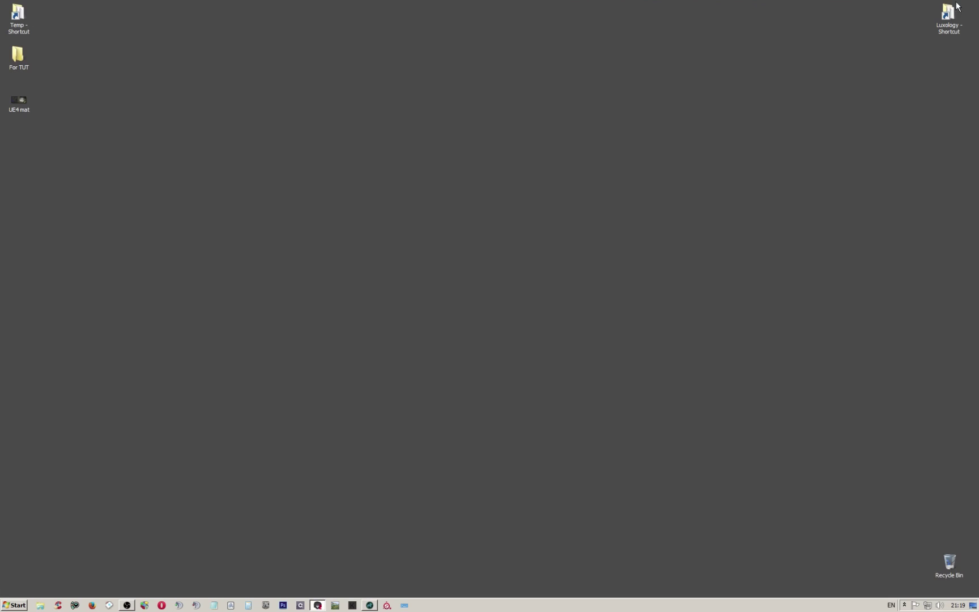
pyautogui.doubleClick(19, 104)
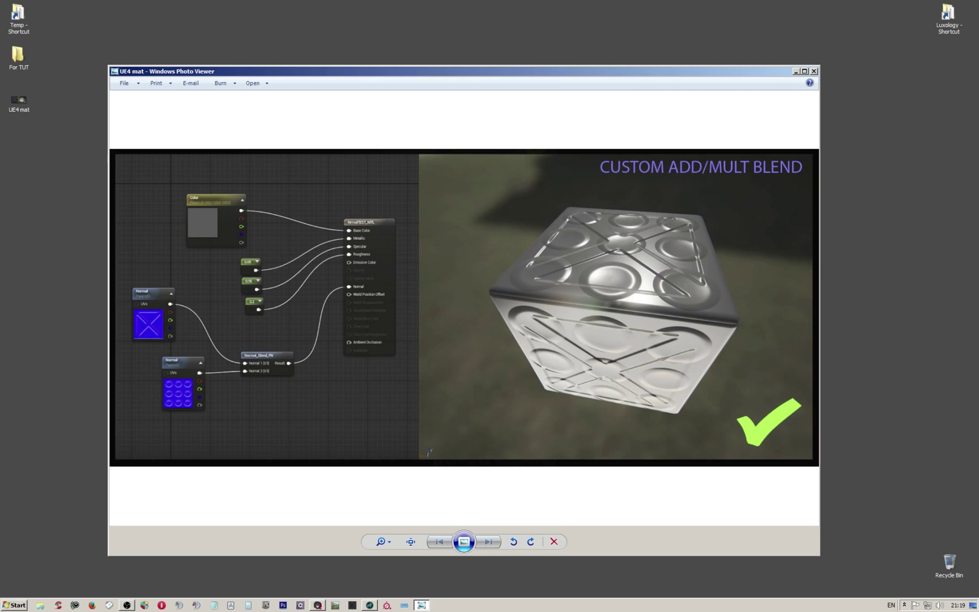
pyautogui.hotkey('alt', 'Tab')
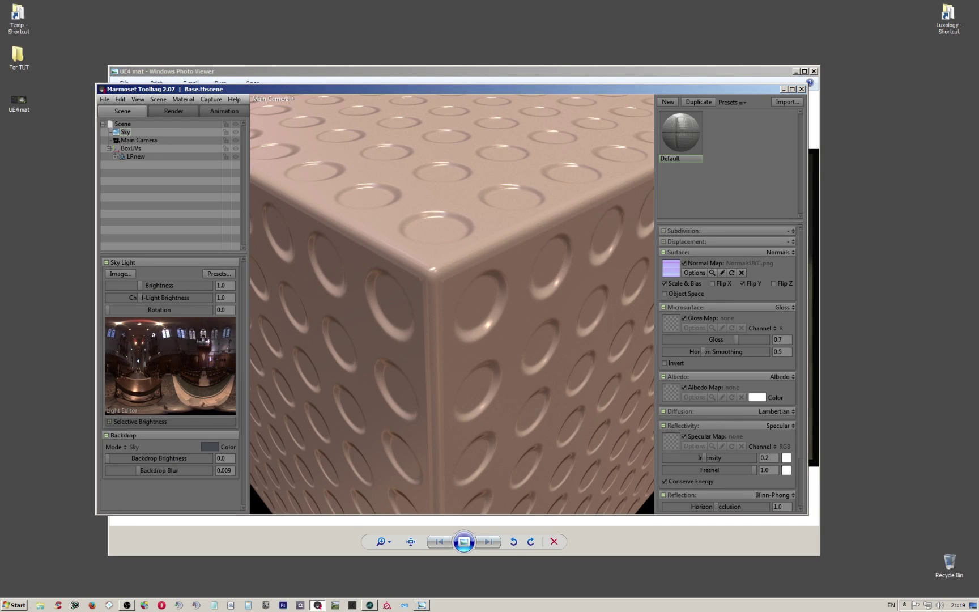
pyautogui.click(784, 89)
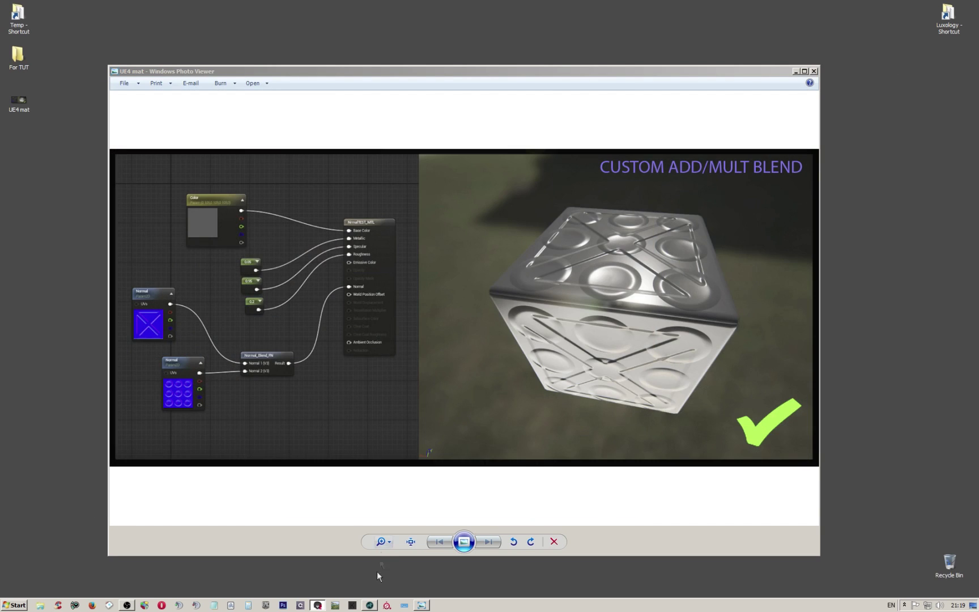
# - Return to MODO and bring up Marmoset Toolbag to examine the normal-mapped cube's corner and edges up close and as a whole
pyautogui.click(370, 605)
pyautogui.moveTo(511, 258)
pyautogui.keyDown('alt'); pyautogui.mouseDown()
pyautogui.moveTo(502, 236)
pyautogui.moveTo(519, 243)
pyautogui.mouseUp(); pyautogui.keyUp('alt')
pyautogui.press('3')
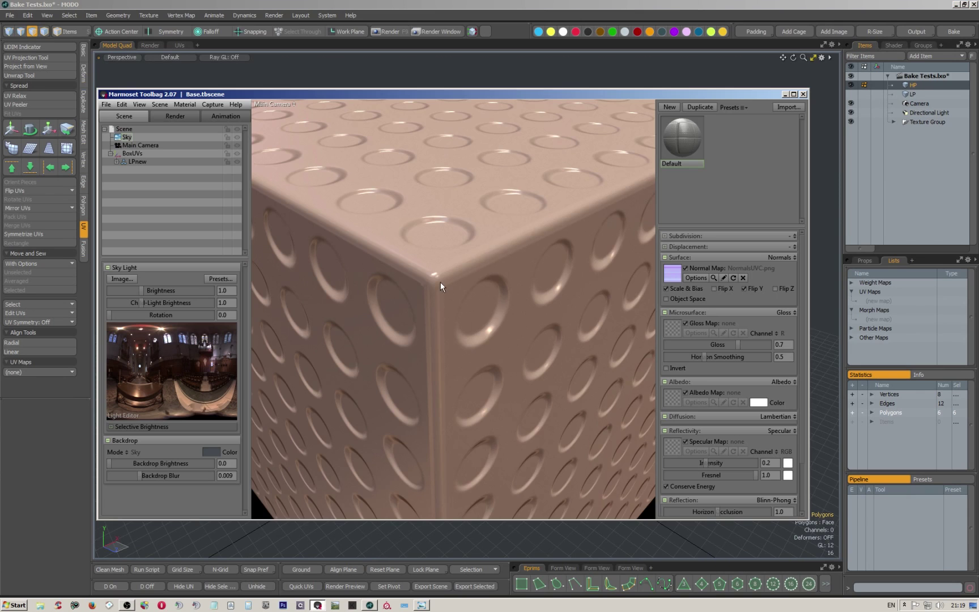
pyautogui.scroll(3, 439, 274)
pyautogui.scroll(-3, 427, 258)
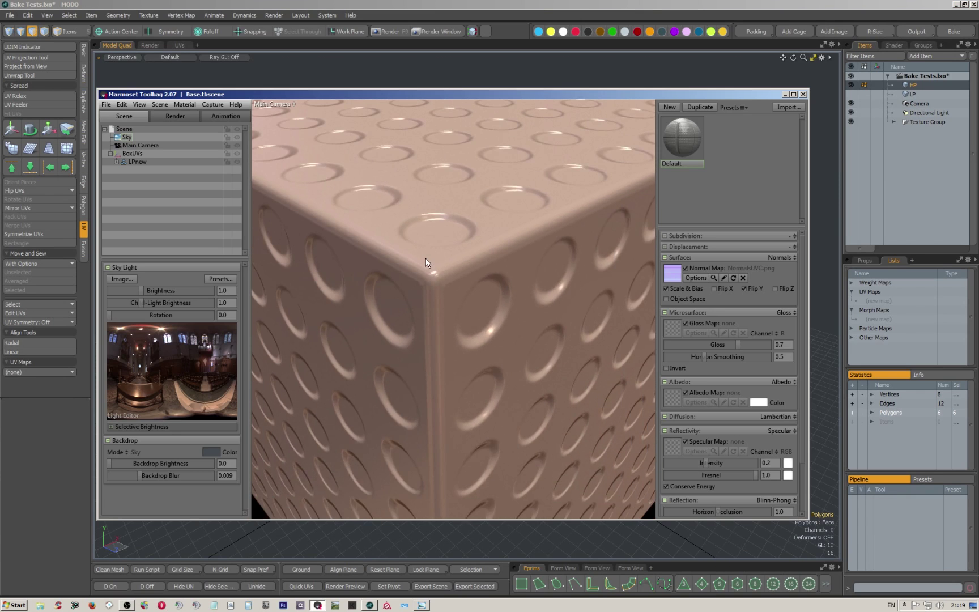
pyautogui.moveTo(426, 260); pyautogui.dragTo(478, 268)
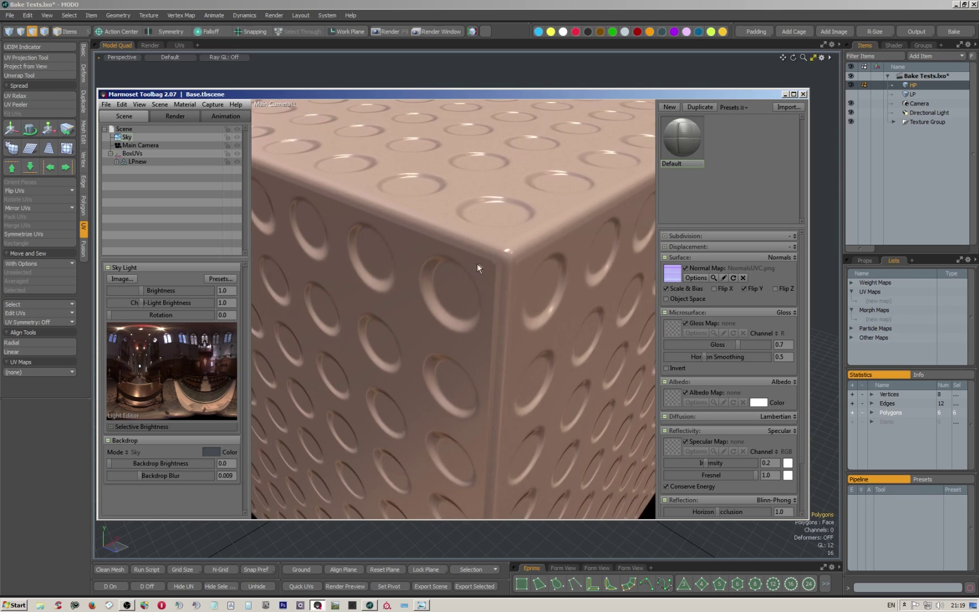
pyautogui.scroll(2, 476, 263)
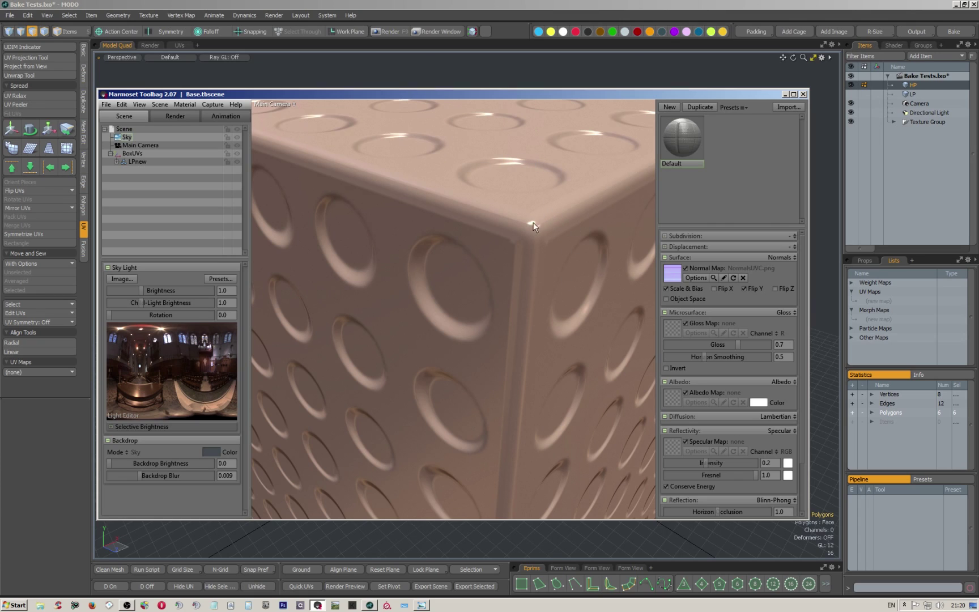
pyautogui.moveTo(560, 243); pyautogui.dragTo(539, 256)
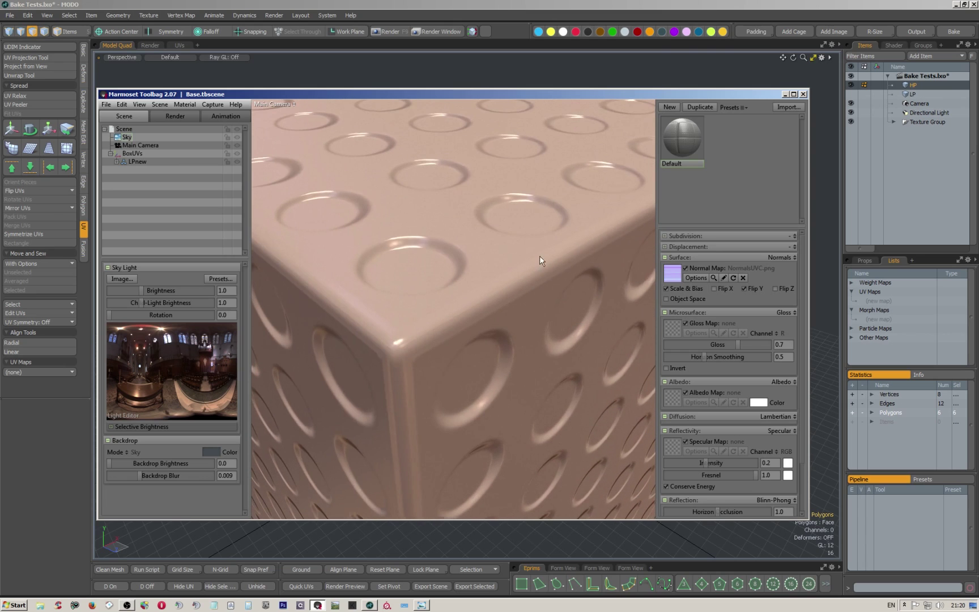
pyautogui.scroll(5, 407, 337)
pyautogui.moveTo(407, 337); pyautogui.dragTo(474, 284)
pyautogui.scroll(3, 492, 290)
pyautogui.scroll(-3, 475, 283)
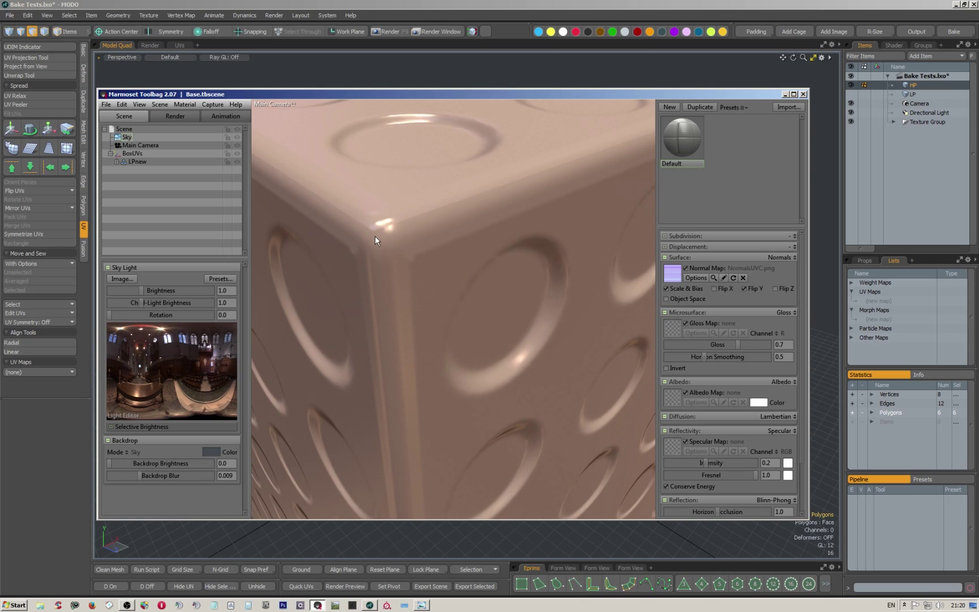
pyautogui.scroll(-4, 425, 275)
pyautogui.scroll(-6, 426, 287)
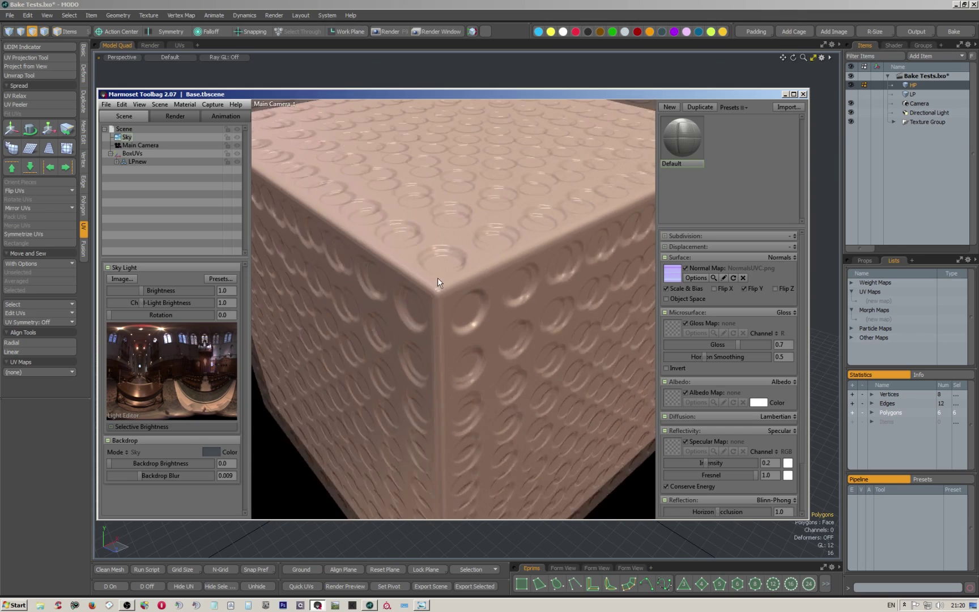
pyautogui.moveTo(444, 270)
pyautogui.mouseDown()
pyautogui.moveTo(452, 233)
pyautogui.moveTo(451, 356)
pyautogui.moveTo(479, 227)
pyautogui.moveTo(459, 274)
pyautogui.mouseUp()
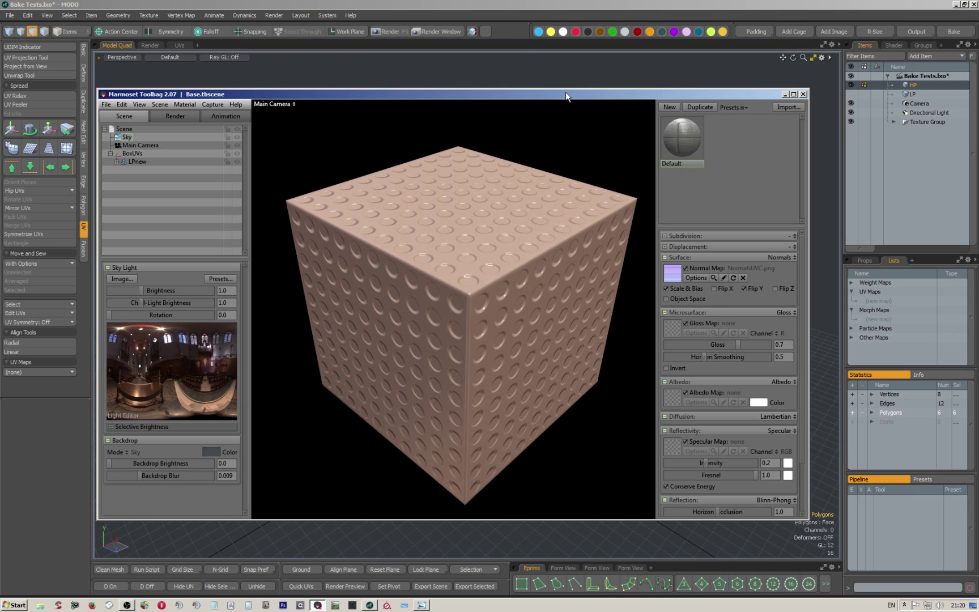
pyautogui.click(785, 95)
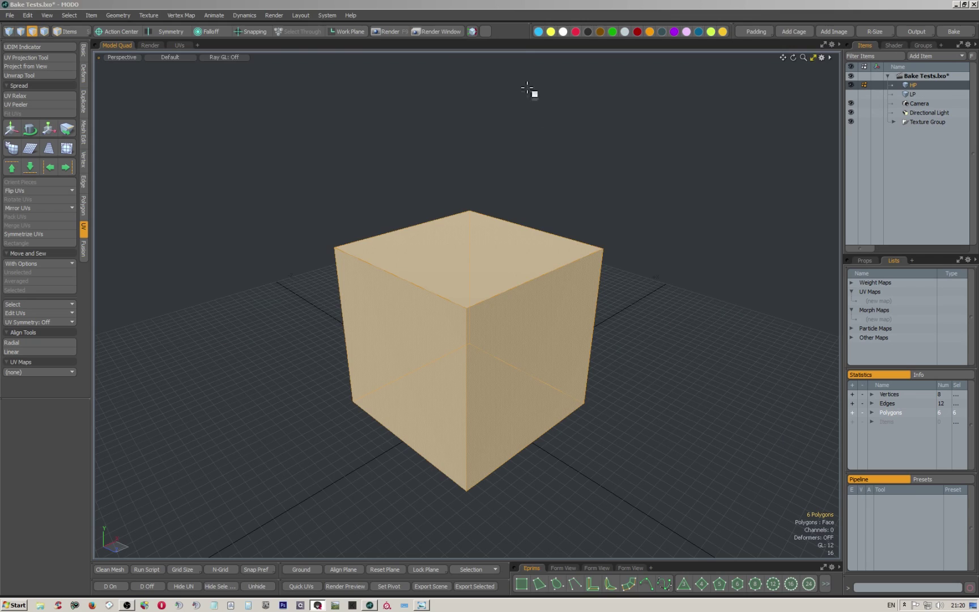
# - Bevel the HP cube's six faces individually with an inset of 2 and no shift, comparing Group Polygons on before leaving it off
pyautogui.click(539, 7)
pyautogui.press('b')
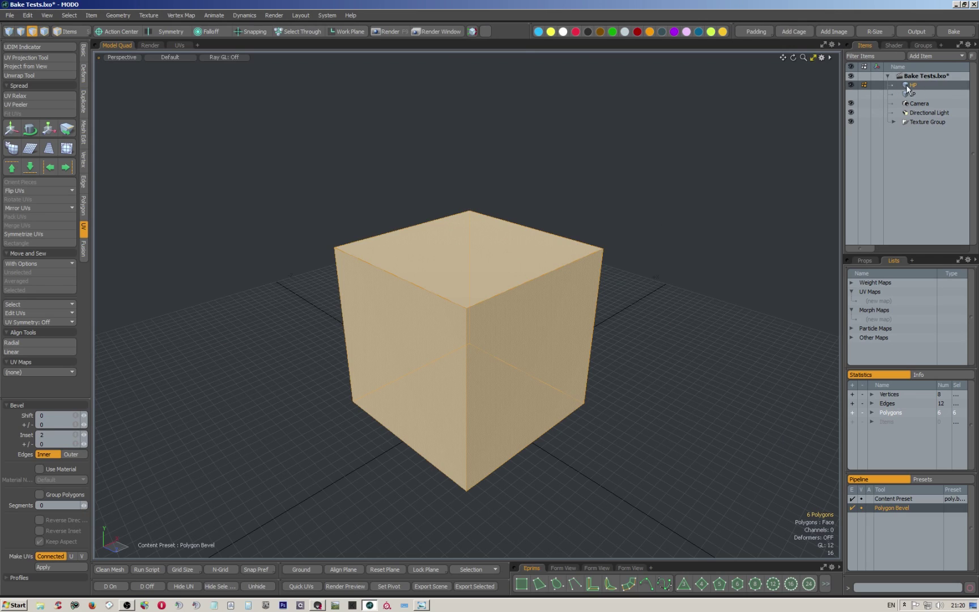
pyautogui.click(451, 177)
pyautogui.moveTo(471, 101); pyautogui.dragTo(488, 101)
pyautogui.scroll(8, 481, 310)
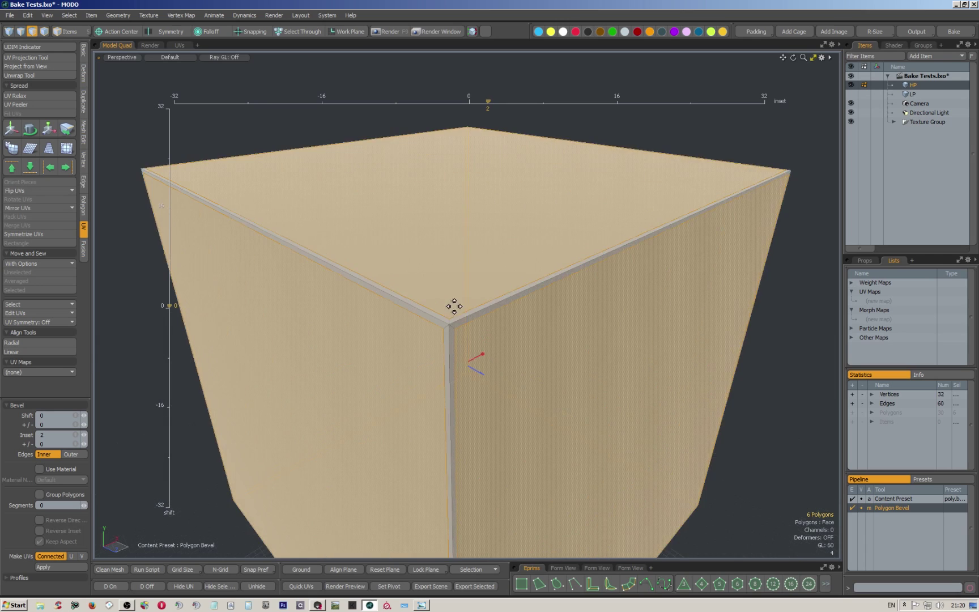
pyautogui.keyDown('alt'); pyautogui.moveTo(459, 309); pyautogui.dragTo(474, 256); pyautogui.keyUp('alt')
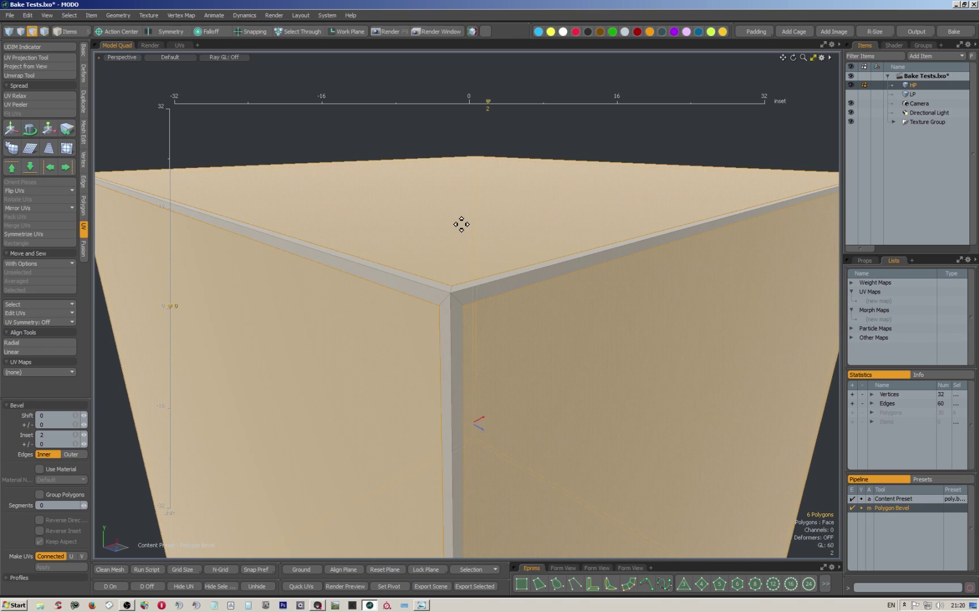
pyautogui.scroll(-3, 465, 242)
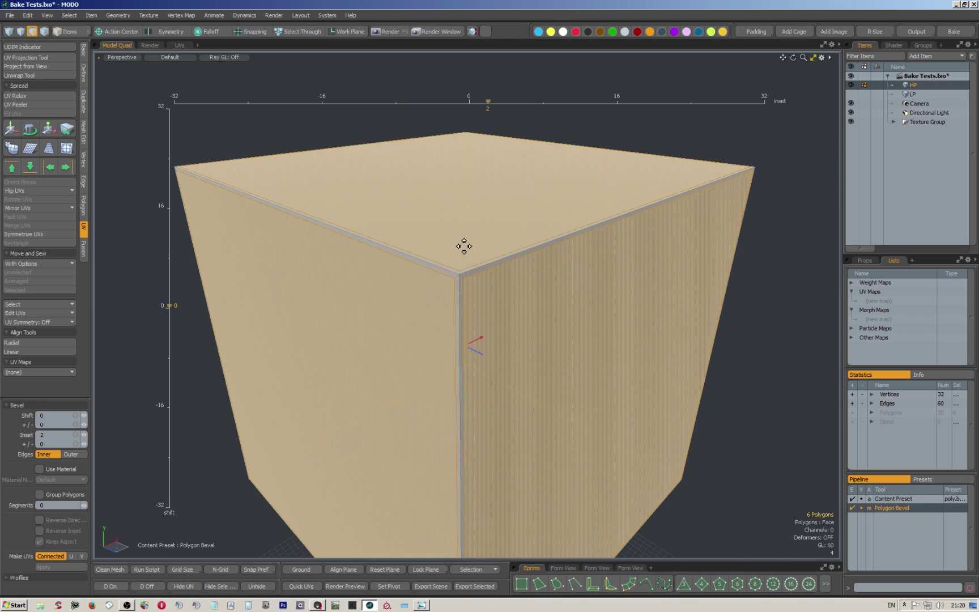
pyautogui.click(39, 495)
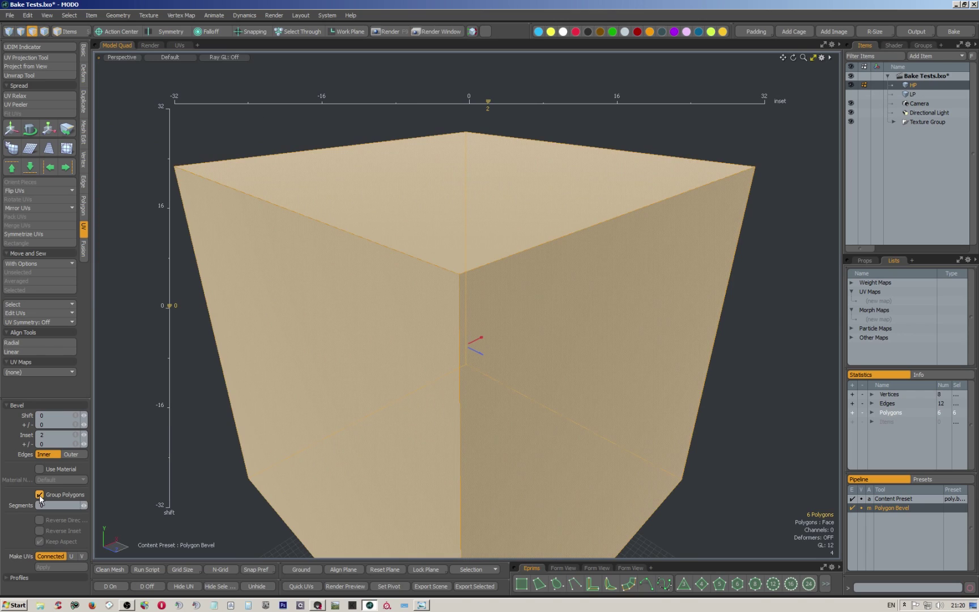
pyautogui.click(40, 496)
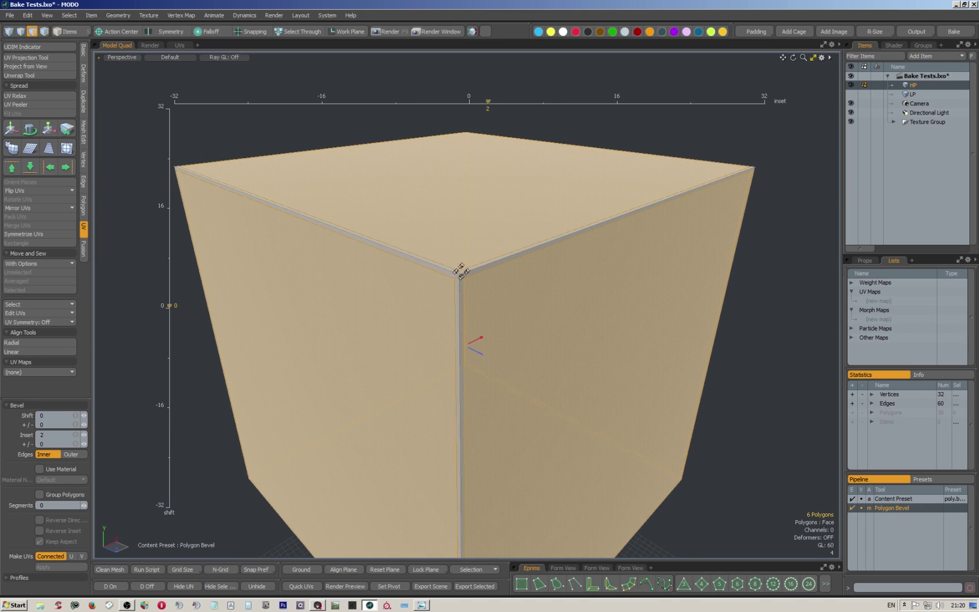
pyautogui.press('space')
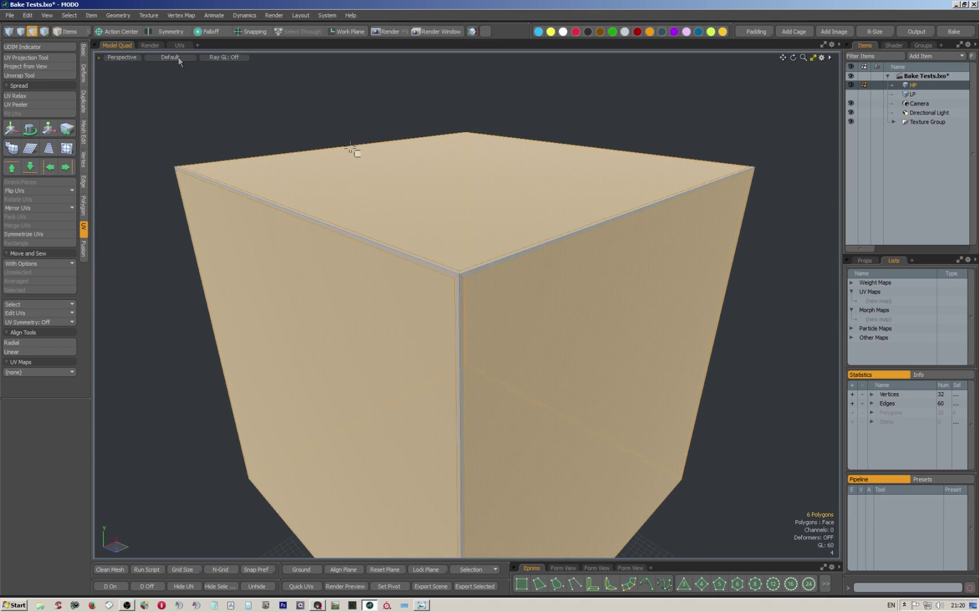
pyautogui.click(69, 15)
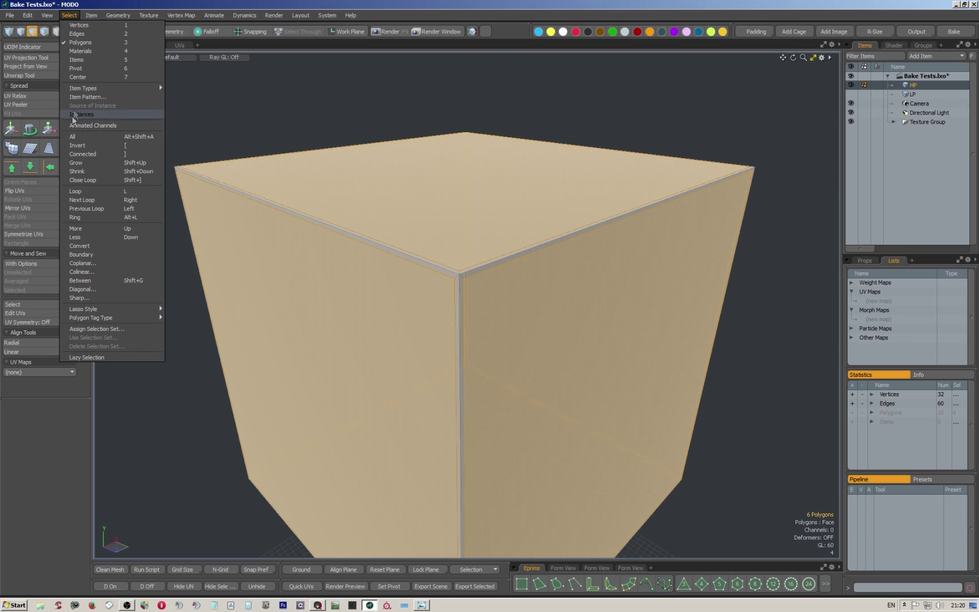
pyautogui.click(76, 146)
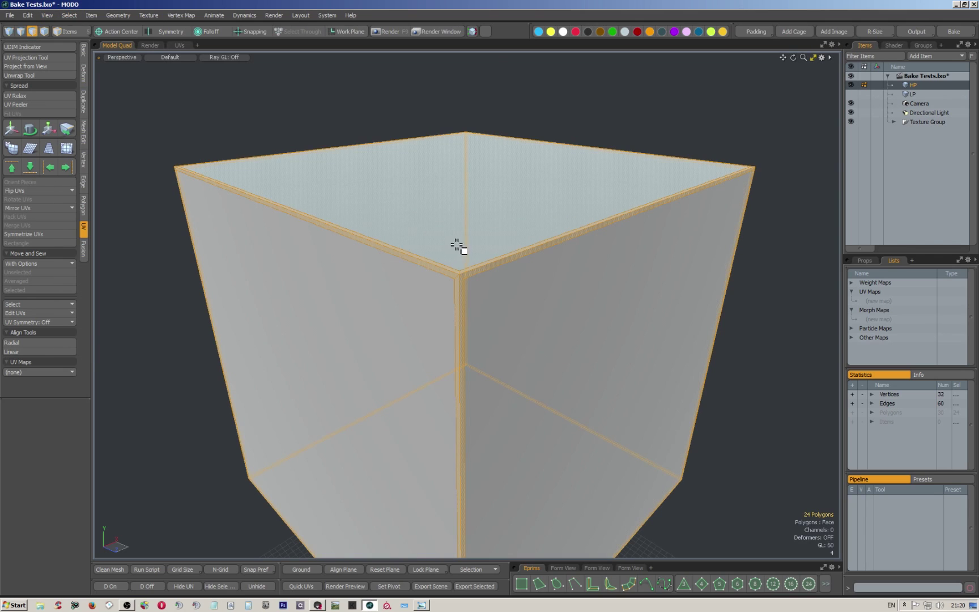
pyautogui.hotkey('ctrl', 'z')
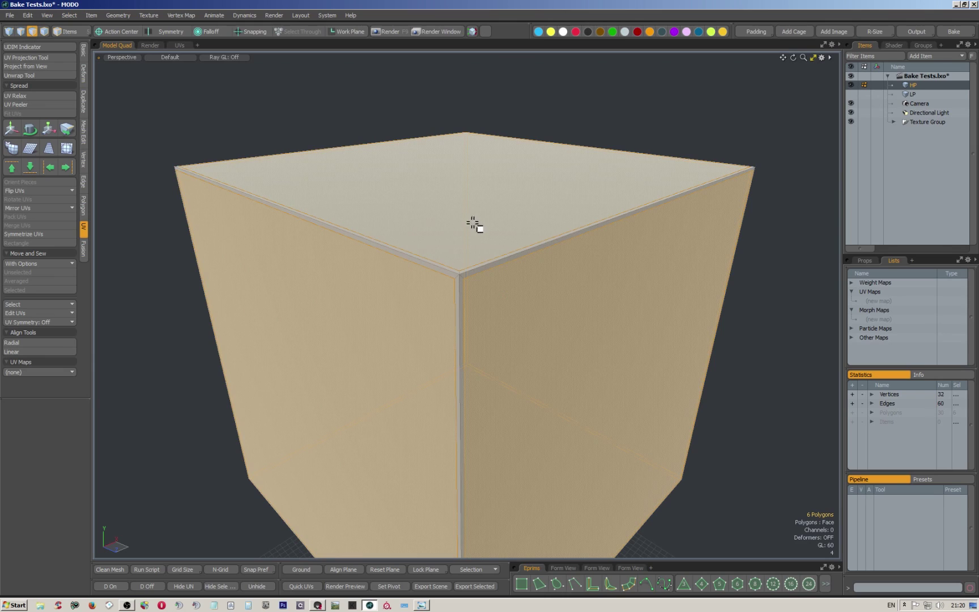
# - Assign a new material named HPdisplacement to the six inset faces of the HP cube
pyautogui.press('m')
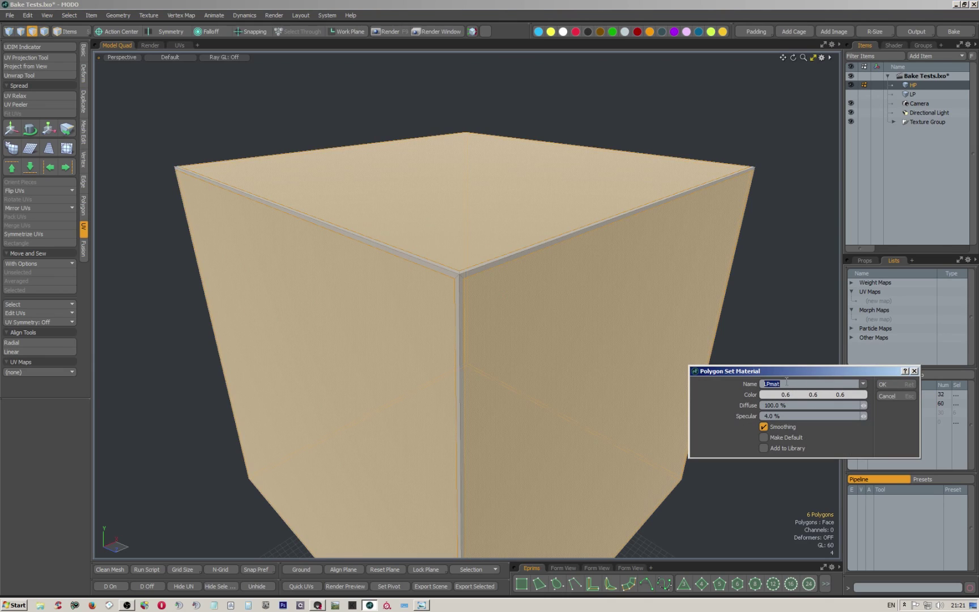
pyautogui.write('H')
pyautogui.press('Return')
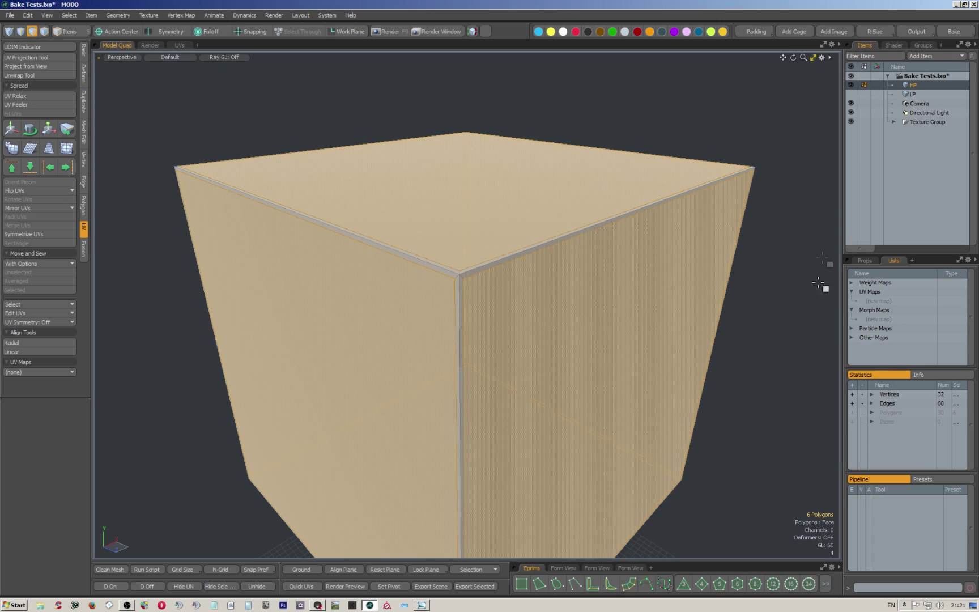
# - Invert the selection to the thin border polygons along the cube's edges and assign them a new "rounded" material
pyautogui.click(70, 15)
pyautogui.click(85, 136)
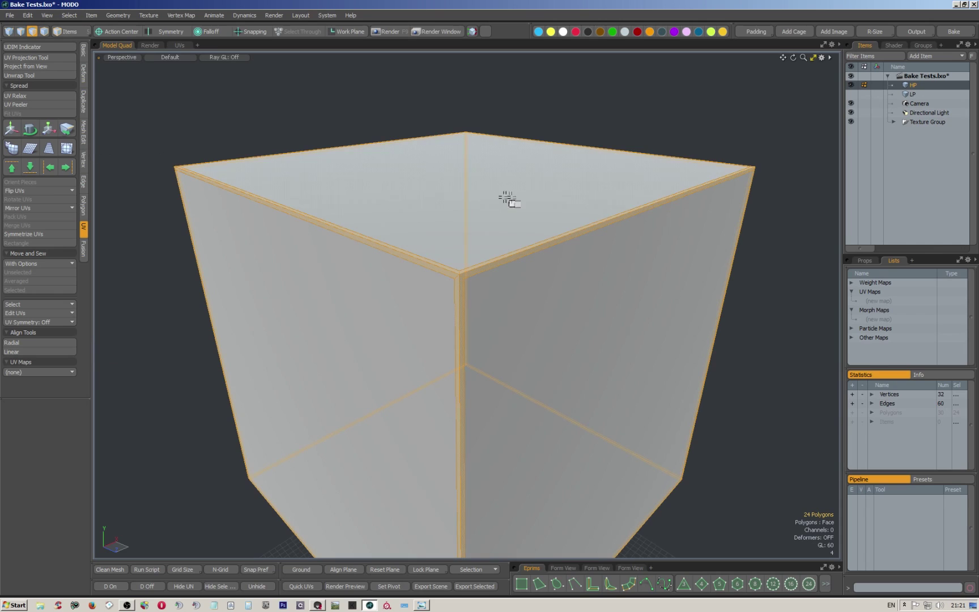
pyautogui.press('m')
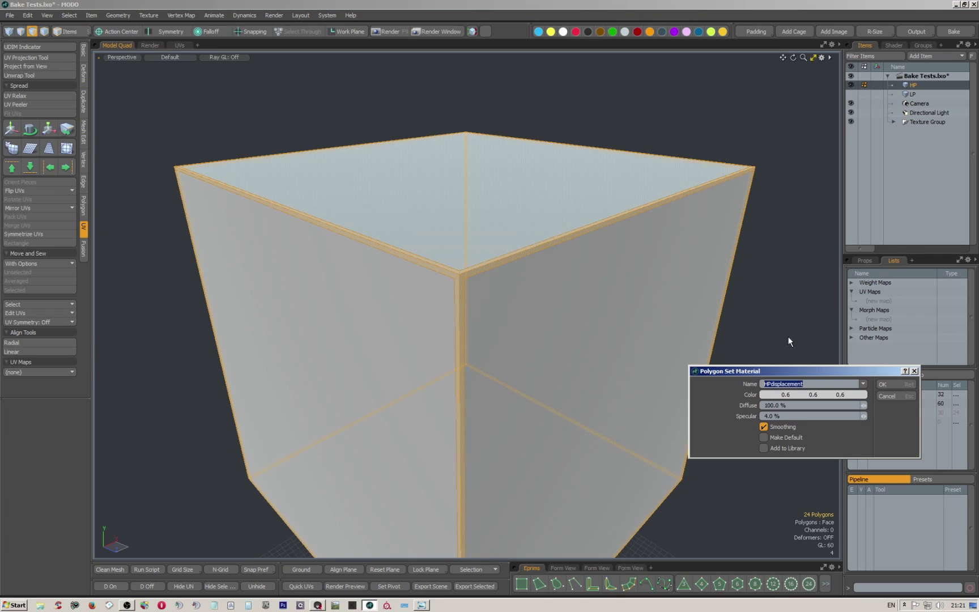
pyautogui.moveTo(770, 385); pyautogui.dragTo(798, 385)
pyautogui.write('rounded')
pyautogui.click(883, 384)
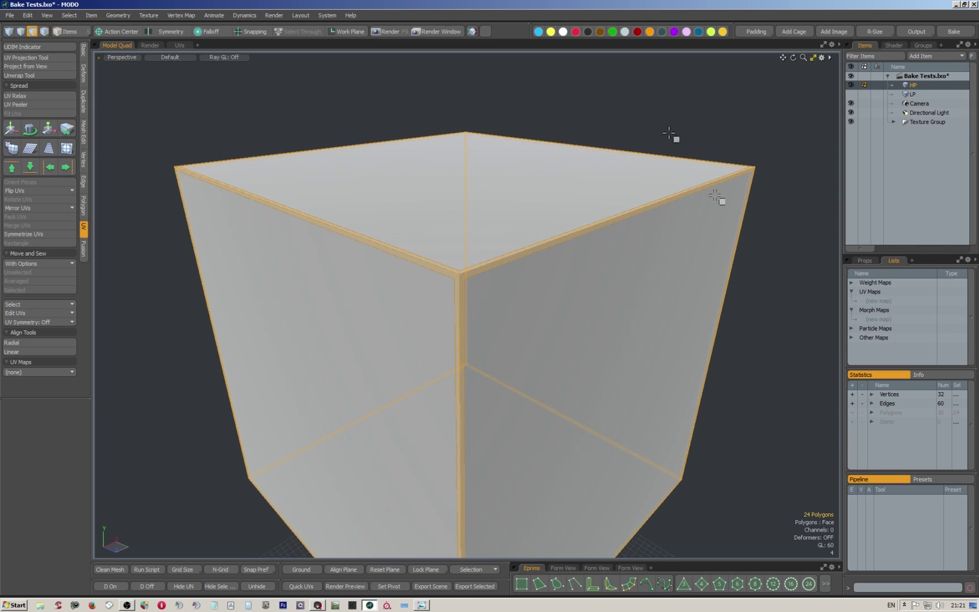
pyautogui.keyDown('alt'); pyautogui.moveTo(461, 223); pyautogui.dragTo(451, 238); pyautogui.keyUp('alt')
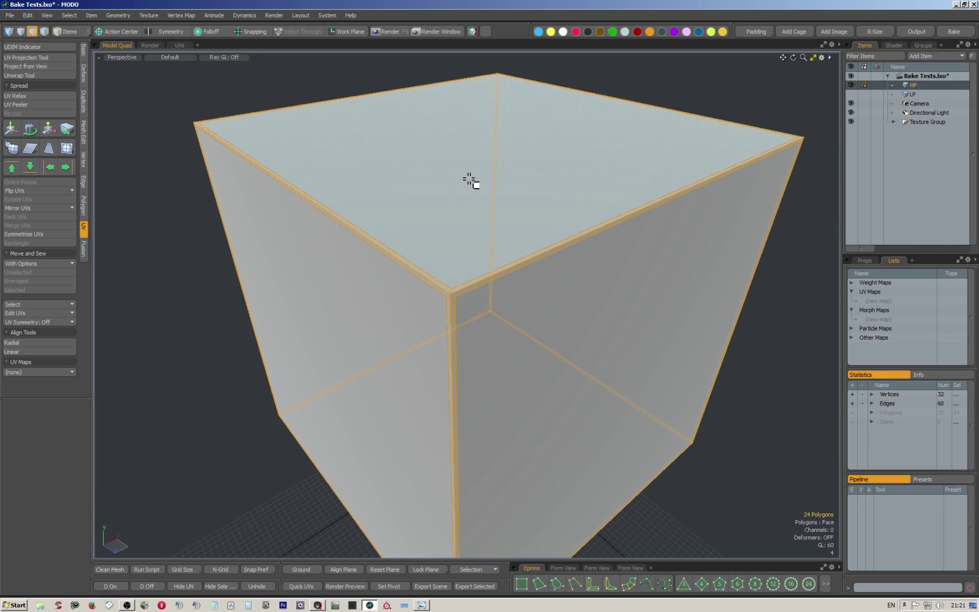
pyautogui.keyDown('alt'); pyautogui.moveTo(482, 338); pyautogui.dragTo(464, 265); pyautogui.keyUp('alt')
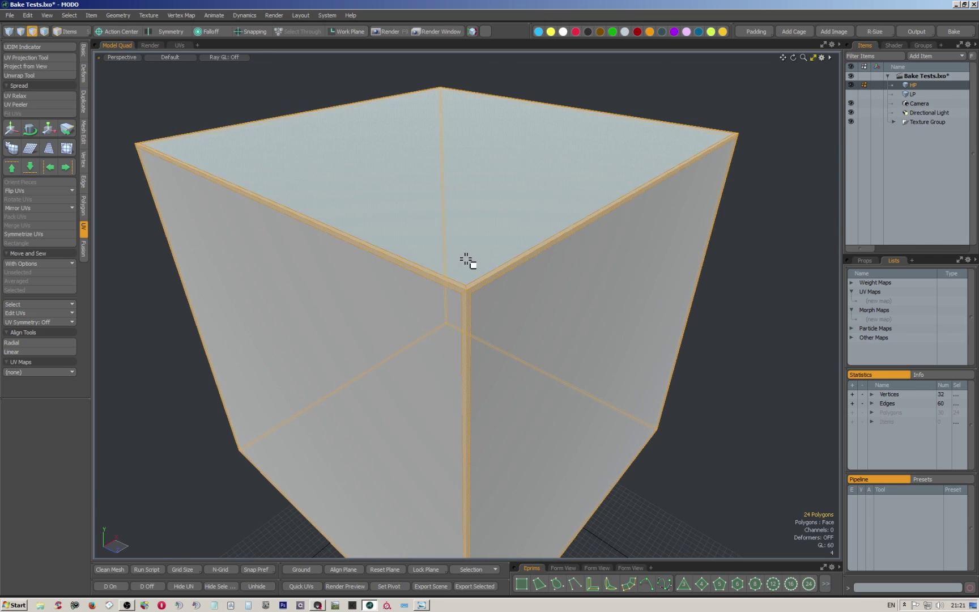
pyautogui.scroll(-5, 488, 239)
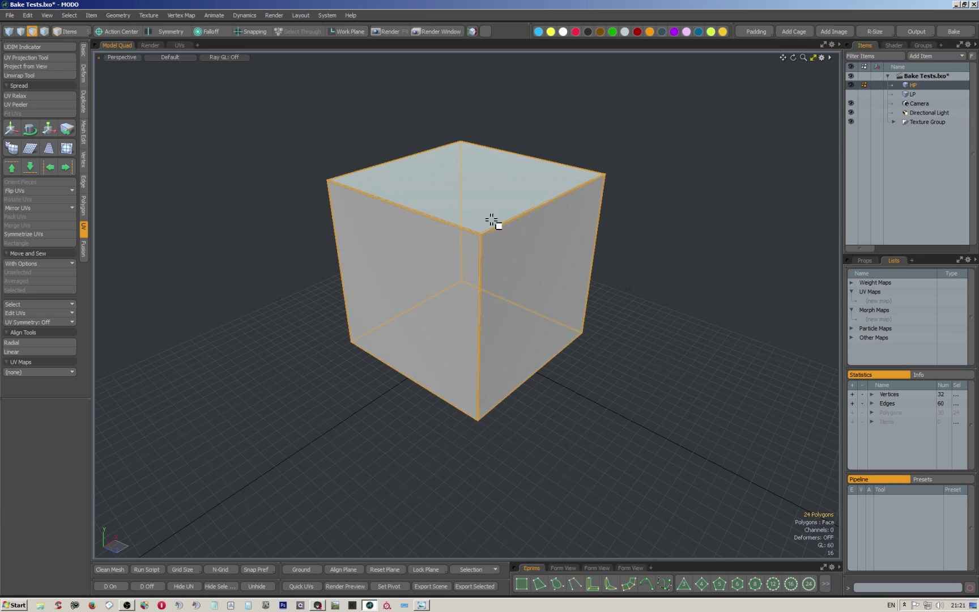
pyautogui.scroll(3, 486, 238)
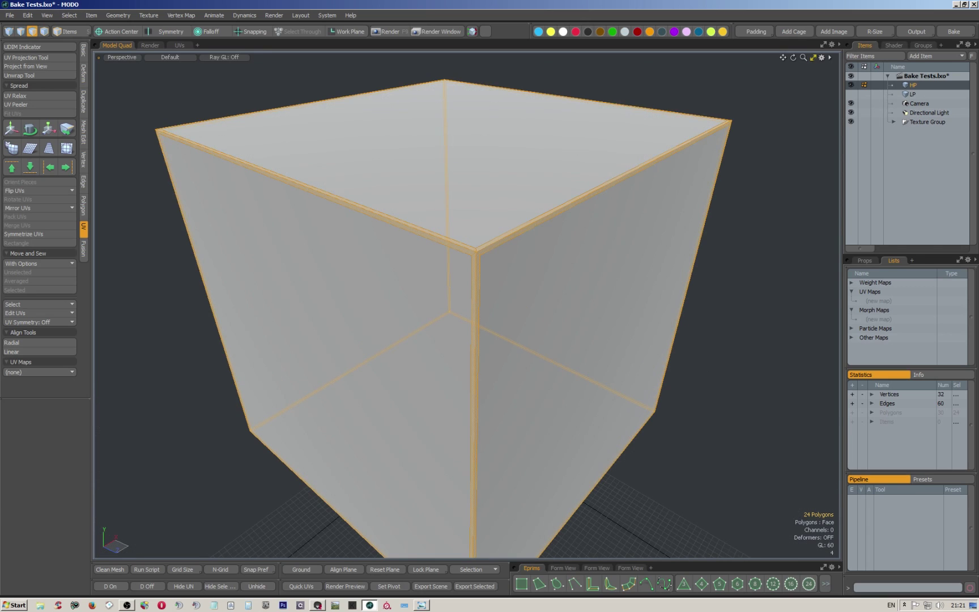
# - Hide the HPdisplacement and HPmat material groups in the shader tree, along with HPmat's Dots and Material layers
pyautogui.moveTo(481, 245)
pyautogui.keyDown('alt'); pyautogui.mouseDown()
pyautogui.moveTo(454, 240)
pyautogui.moveTo(485, 225)
pyautogui.mouseUp(); pyautogui.keyUp('alt')
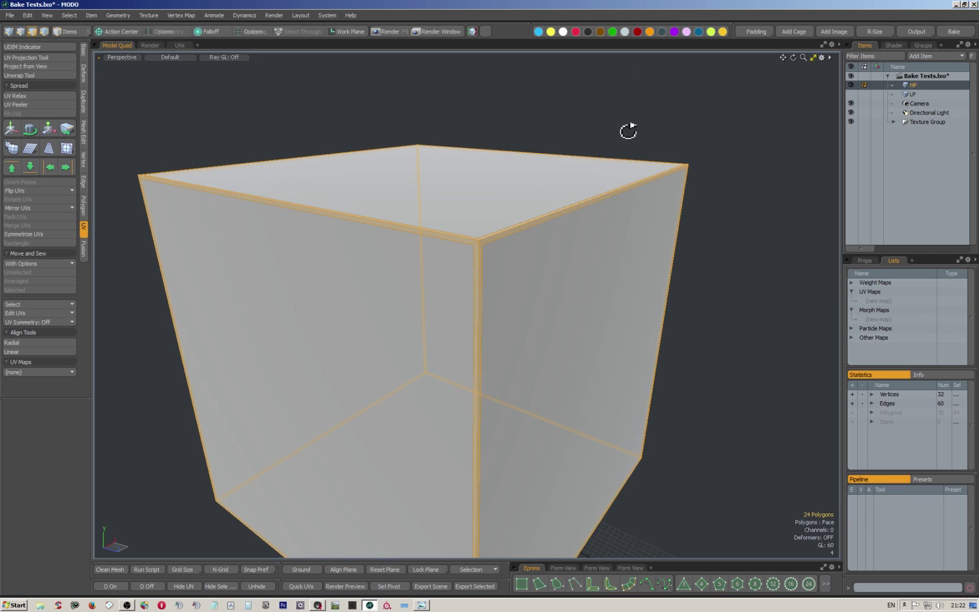
pyautogui.keyDown('alt'); pyautogui.moveTo(630, 131); pyautogui.dragTo(636, 115); pyautogui.keyUp('alt')
pyautogui.click(653, 86)
pyautogui.click(893, 46)
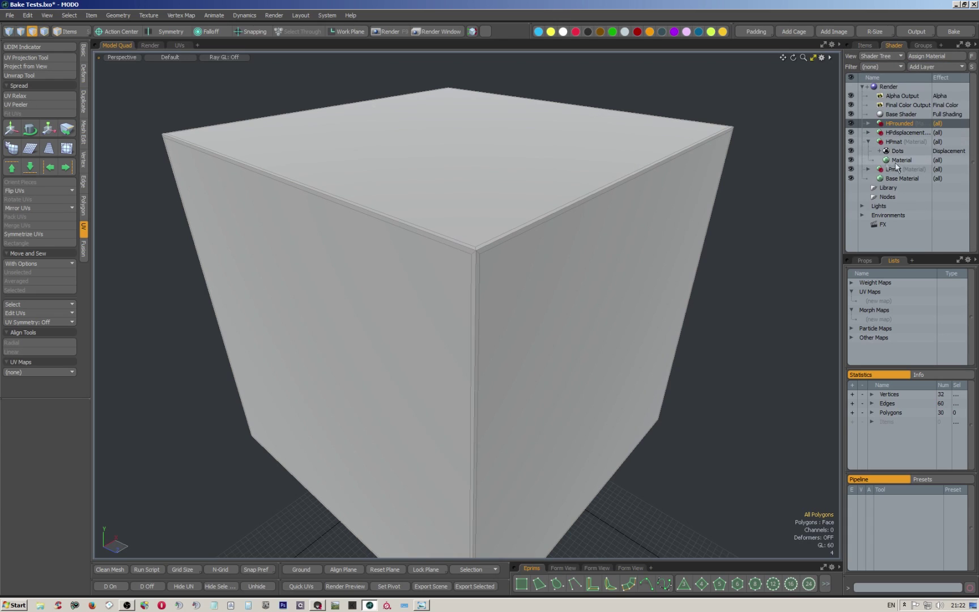
pyautogui.click(868, 169)
pyautogui.click(867, 169)
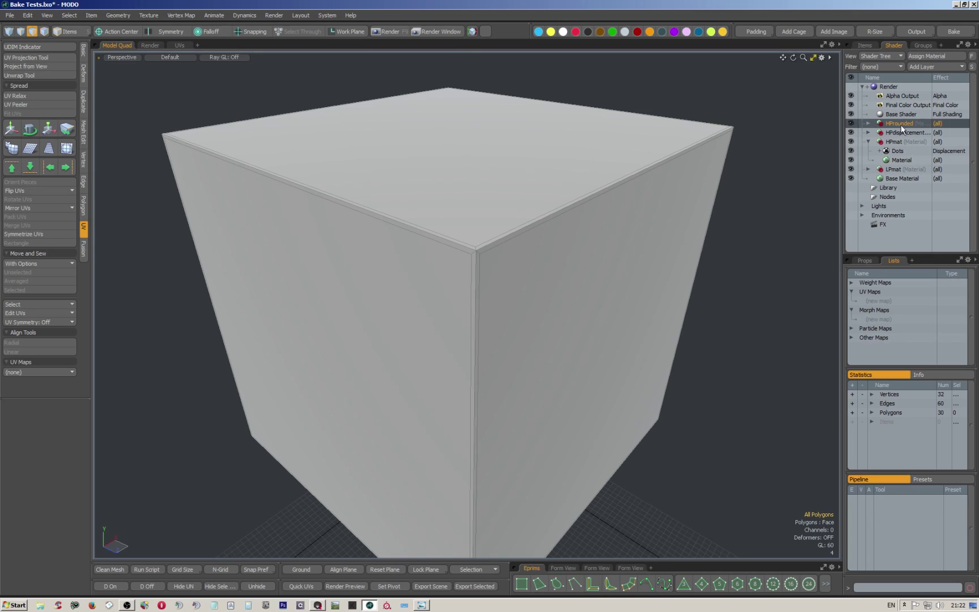
pyautogui.click(868, 123)
pyautogui.click(851, 150)
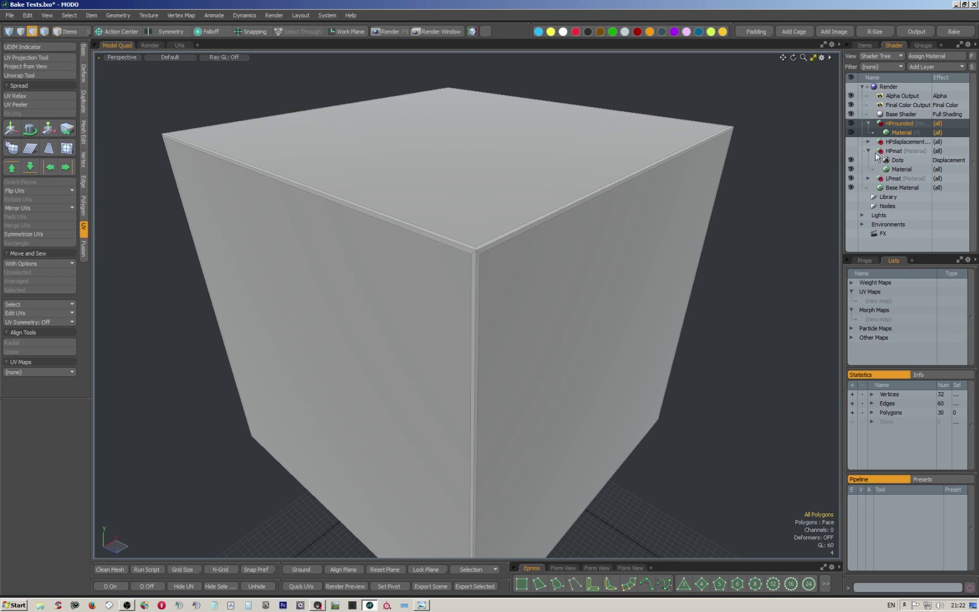
pyautogui.click(851, 159)
pyautogui.click(851, 169)
pyautogui.click(867, 142)
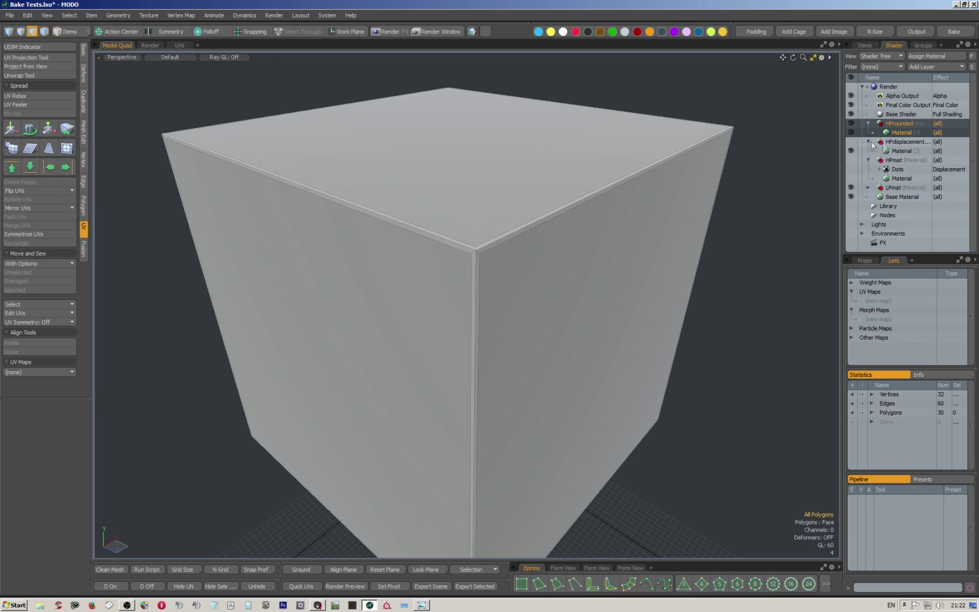
# - Highlight the HP cube's large inset faces and select the thin border polygons that meet at the near corner
pyautogui.click(605, 332)
pyautogui.keyDown('shift'); pyautogui.click(503, 146); pyautogui.keyUp('shift')
pyautogui.keyDown('shift'); pyautogui.click(336, 339); pyautogui.keyUp('shift')
pyautogui.moveTo(492, 285)
pyautogui.keyDown('alt'); pyautogui.mouseDown()
pyautogui.moveTo(518, 271)
pyautogui.moveTo(575, 275)
pyautogui.moveTo(426, 275)
pyautogui.moveTo(513, 275)
pyautogui.moveTo(481, 273)
pyautogui.mouseUp(); pyautogui.keyUp('alt')
pyautogui.click(716, 193)
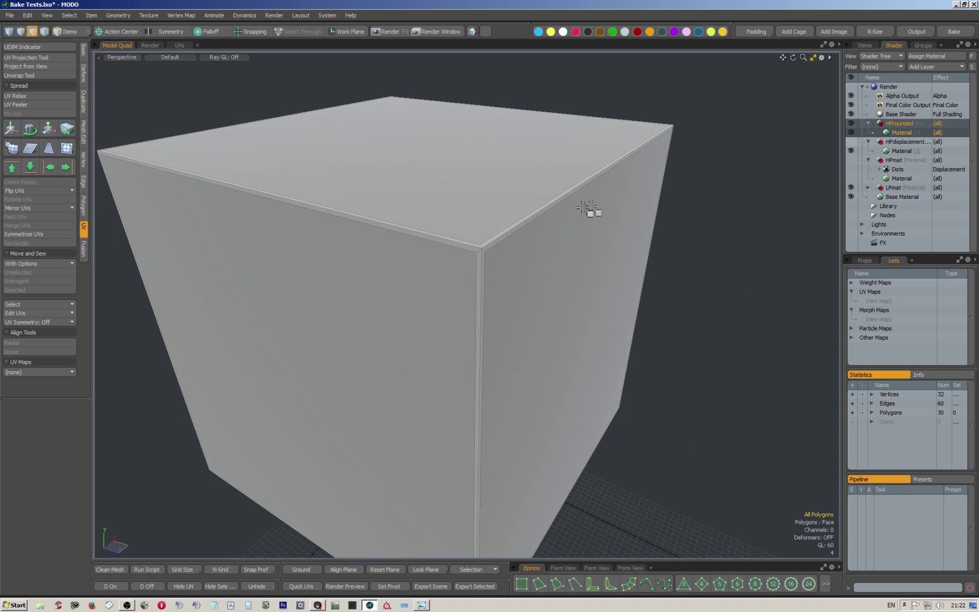
pyautogui.moveTo(529, 220); pyautogui.dragTo(481, 250)
pyautogui.click(482, 248)
pyautogui.scroll(3, 481, 249)
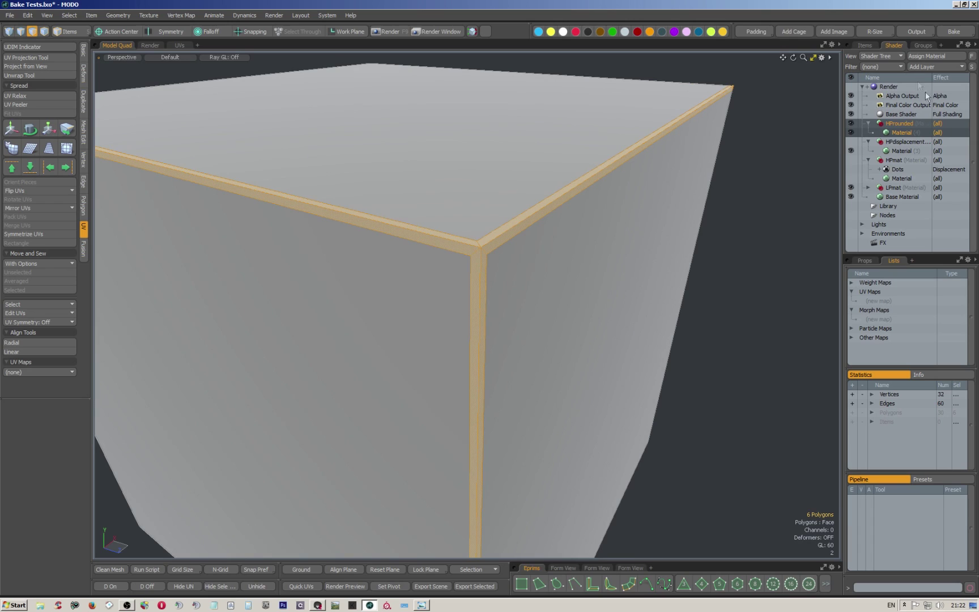
# - Set the HProunded material's rounded edge width to 3 and check the cube's corner in a render preview
pyautogui.click(898, 134)
pyautogui.click(867, 261)
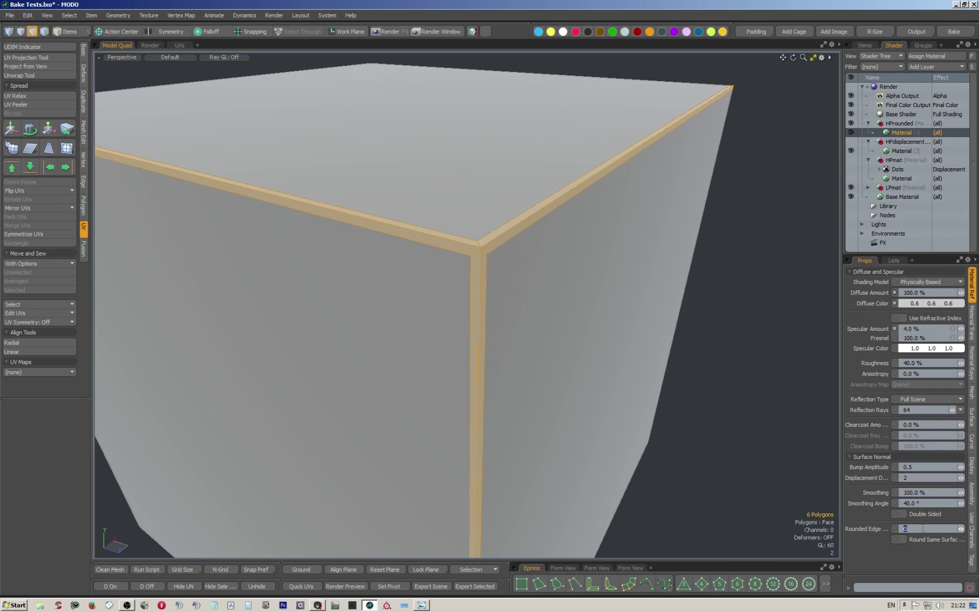
pyautogui.click(345, 587)
pyautogui.click(704, 451)
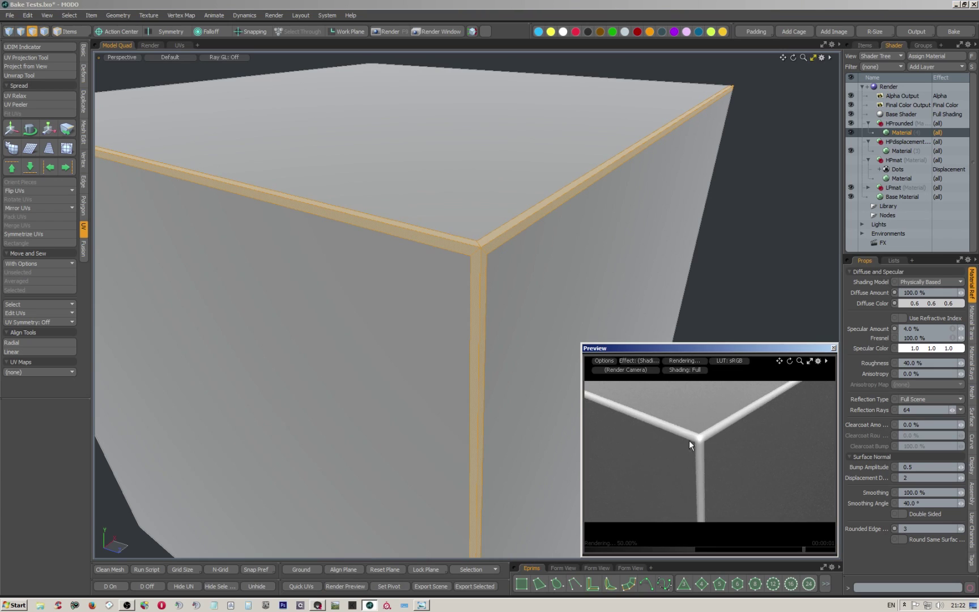
# - Move the Dots displacement texture from HPmat into the HPdisplacement group, make that group visible, and clear the polygon selection
pyautogui.click(913, 168)
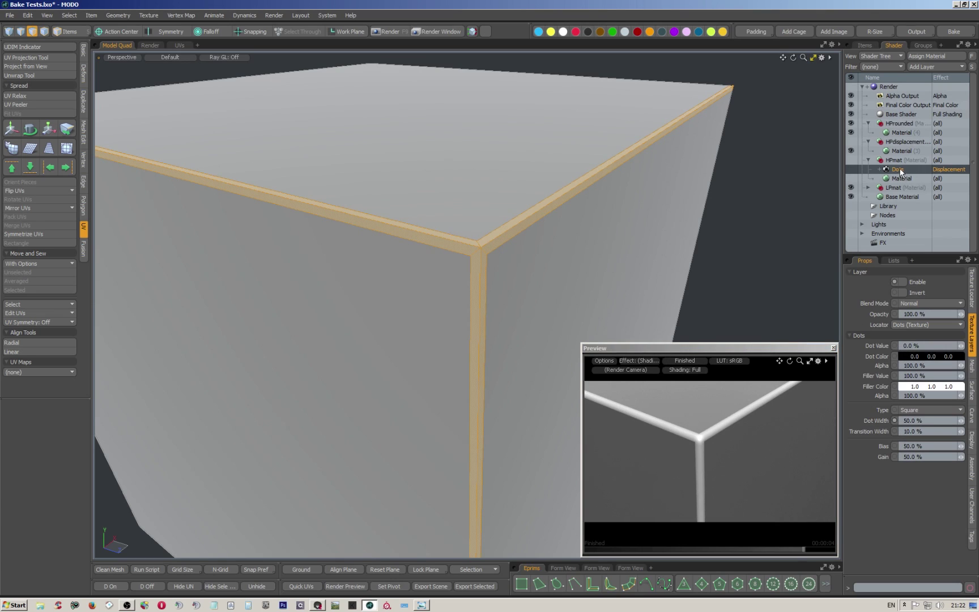
pyautogui.moveTo(898, 172); pyautogui.dragTo(895, 146)
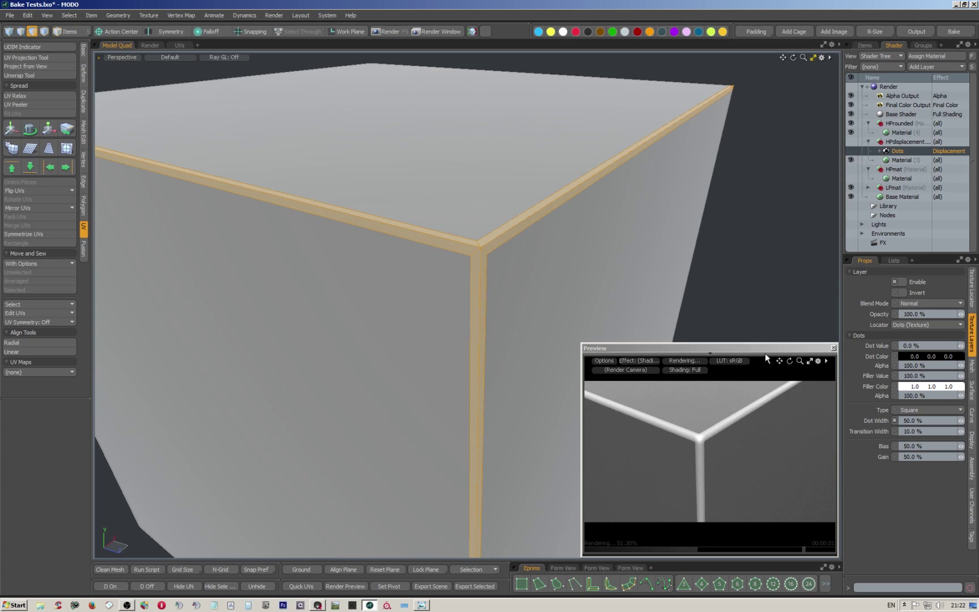
pyautogui.click(866, 46)
pyautogui.click(894, 45)
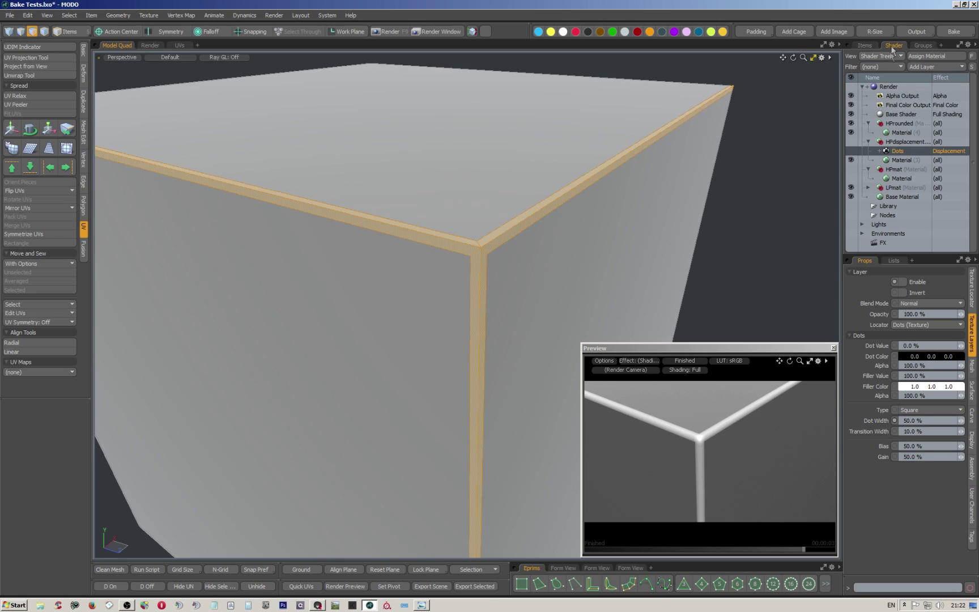
pyautogui.click(850, 142)
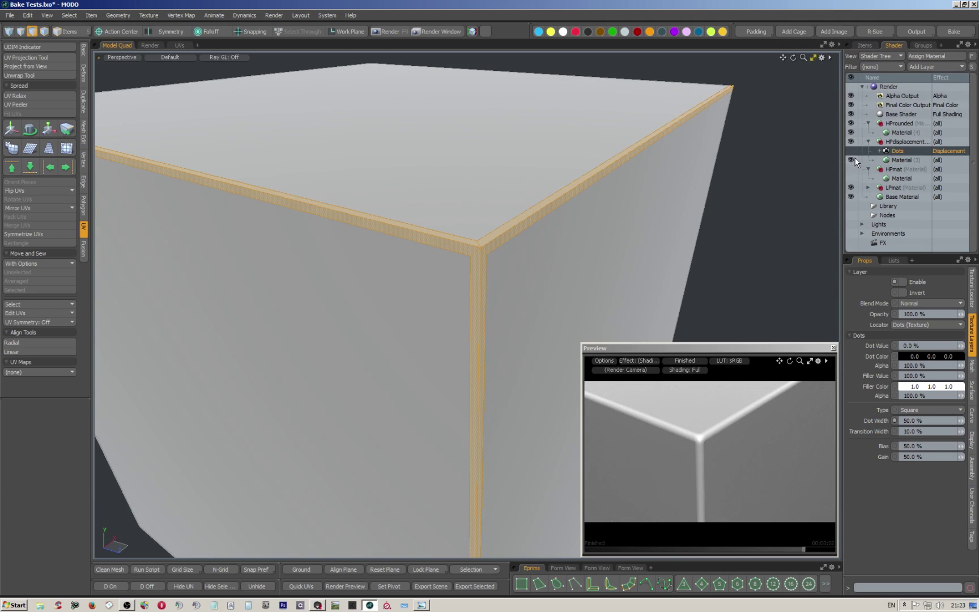
pyautogui.click(781, 151)
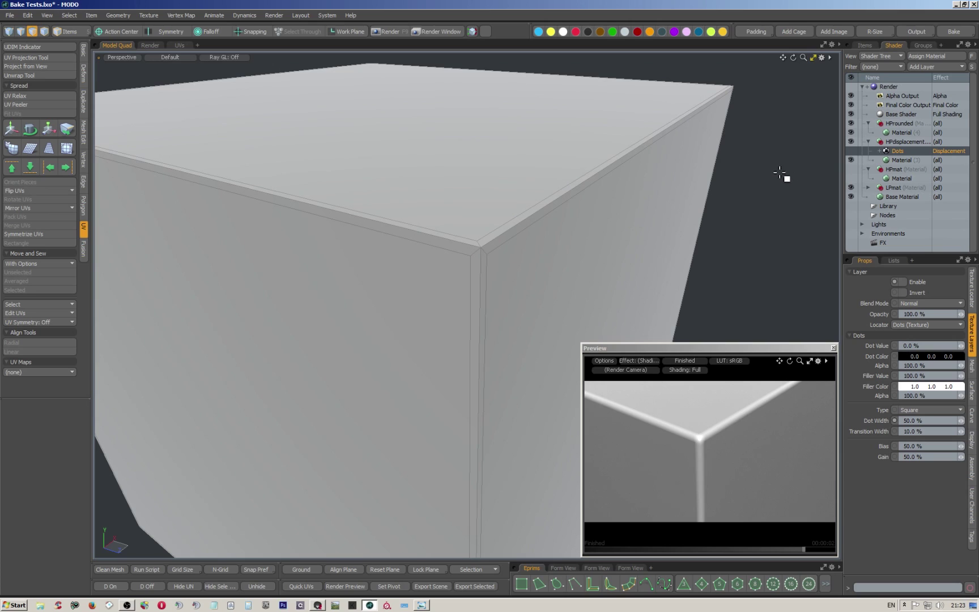
# - Enable the Dots displacement layer and examine the displaced faces and rounded edges around the corner in the render preview
pyautogui.click(893, 161)
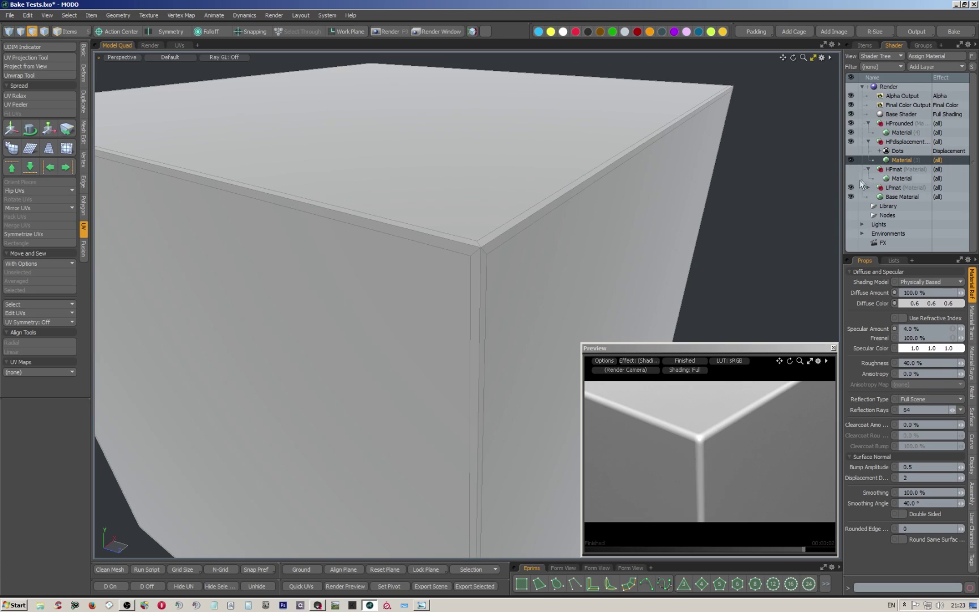
pyautogui.click(896, 152)
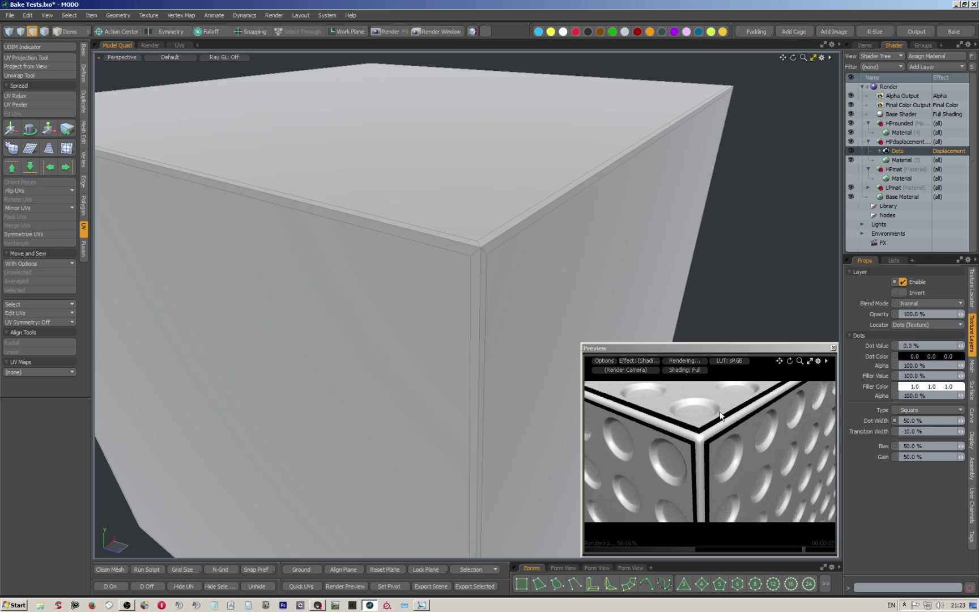
pyautogui.scroll(2, 706, 432)
pyautogui.scroll(-3, 693, 419)
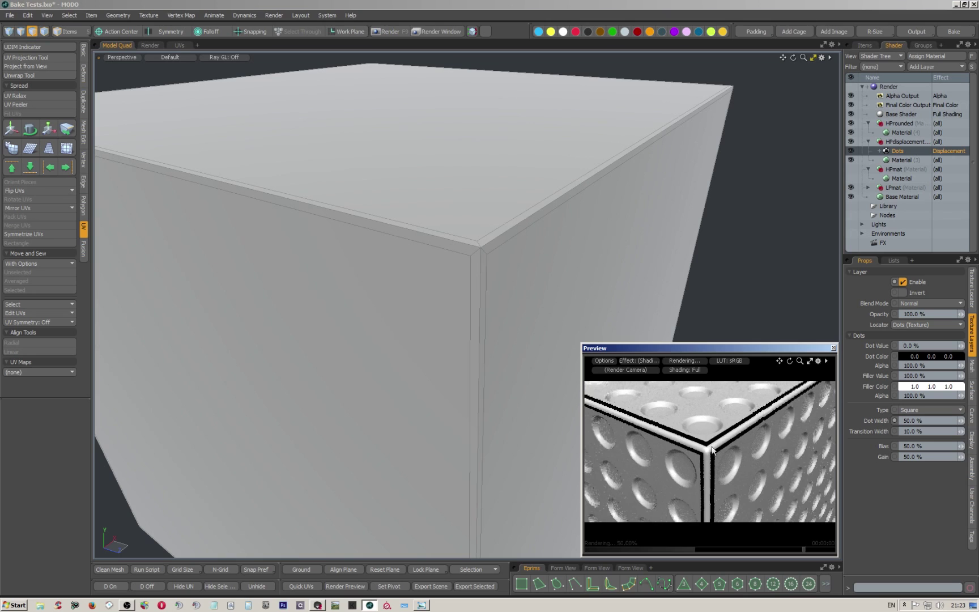
pyautogui.keyDown('alt'); pyautogui.moveTo(710, 452); pyautogui.dragTo(706, 462); pyautogui.keyUp('alt')
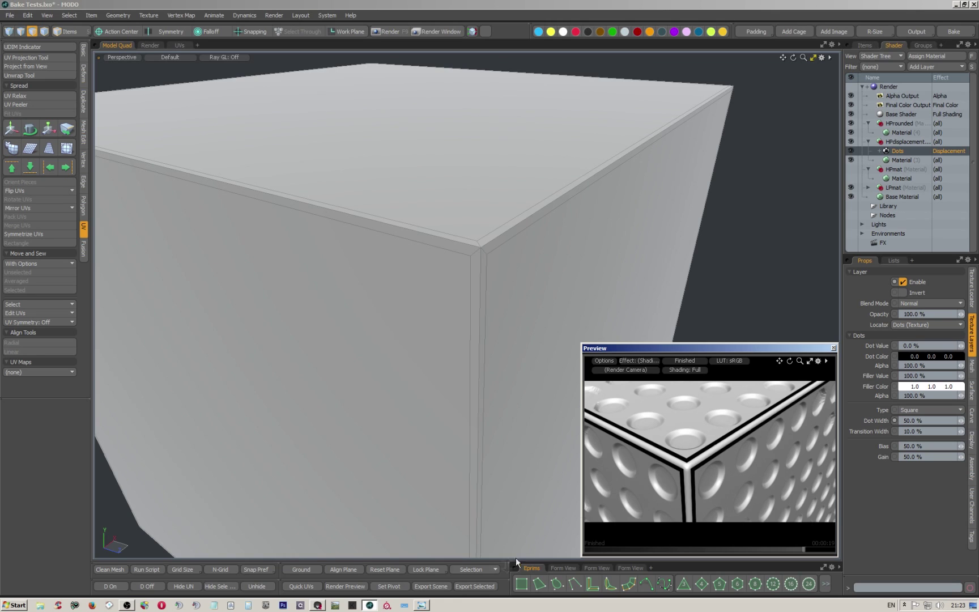
# - Look at the UE4 mat image of the custom add/mult normal blend, and inspect the preview's corner from farther away before closing the preview
pyautogui.click(422, 605)
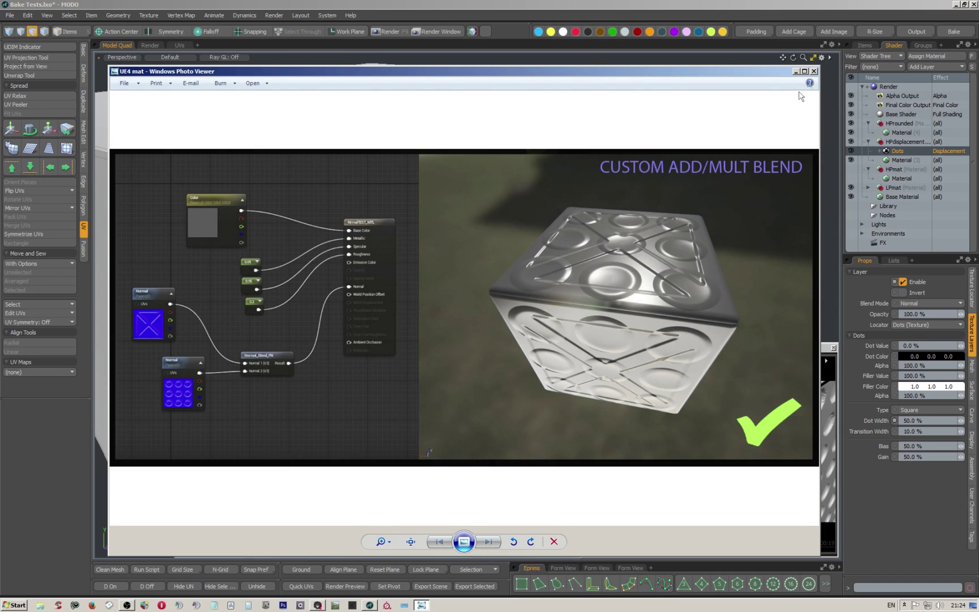
pyautogui.click(814, 71)
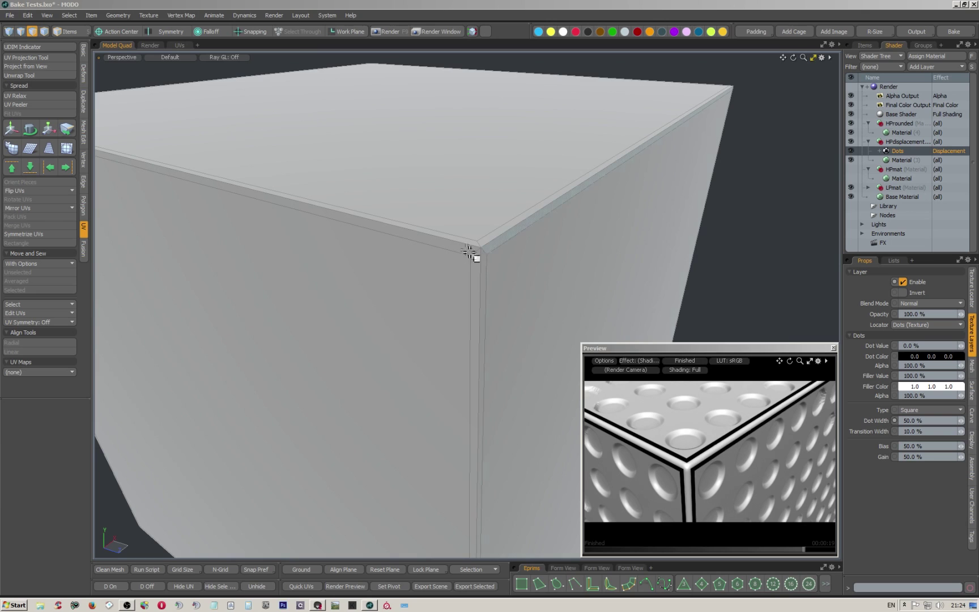
pyautogui.keyDown('alt'); pyautogui.moveTo(673, 438); pyautogui.dragTo(717, 412); pyautogui.keyUp('alt')
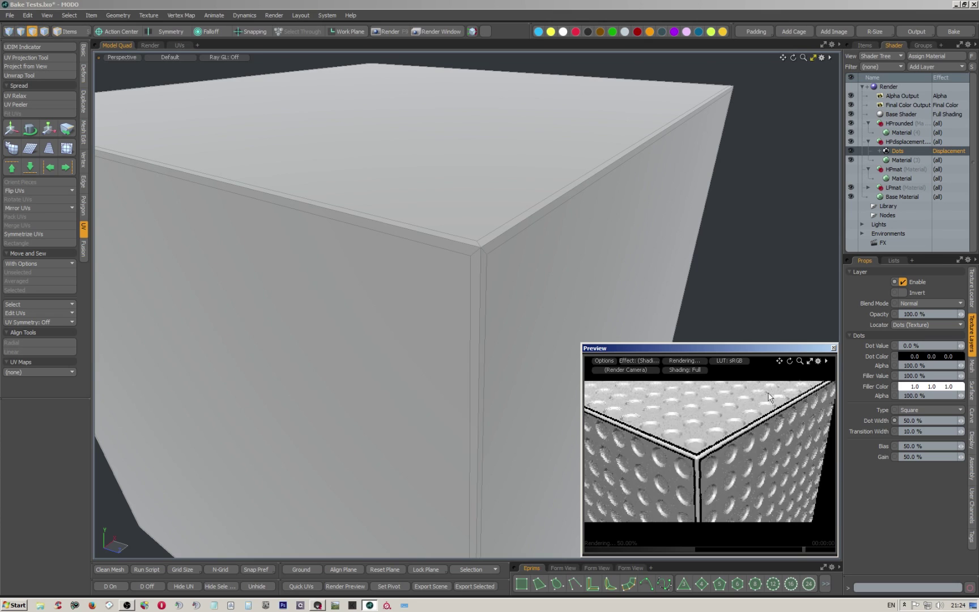
pyautogui.click(833, 348)
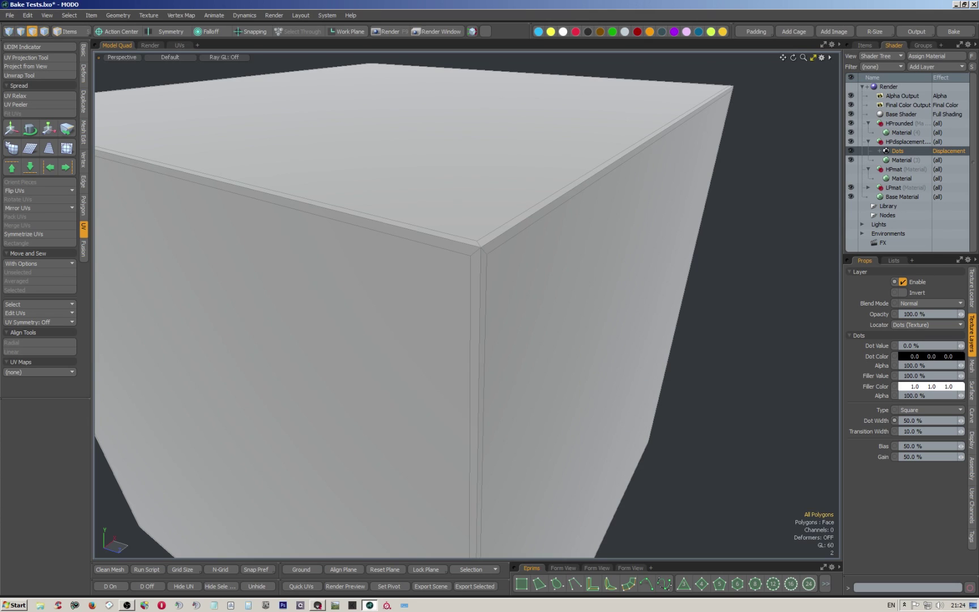
# - Switch to Marmoset Toolbag, load NormalsUVnice as the cube's normal map, and examine the corner and edges up close
pyautogui.click(319, 606)
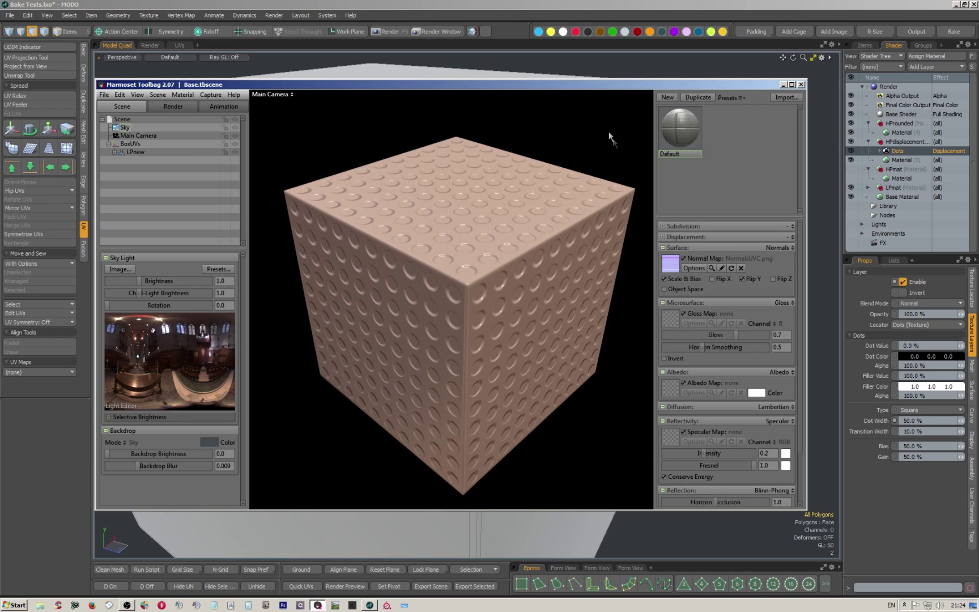
pyautogui.click(670, 266)
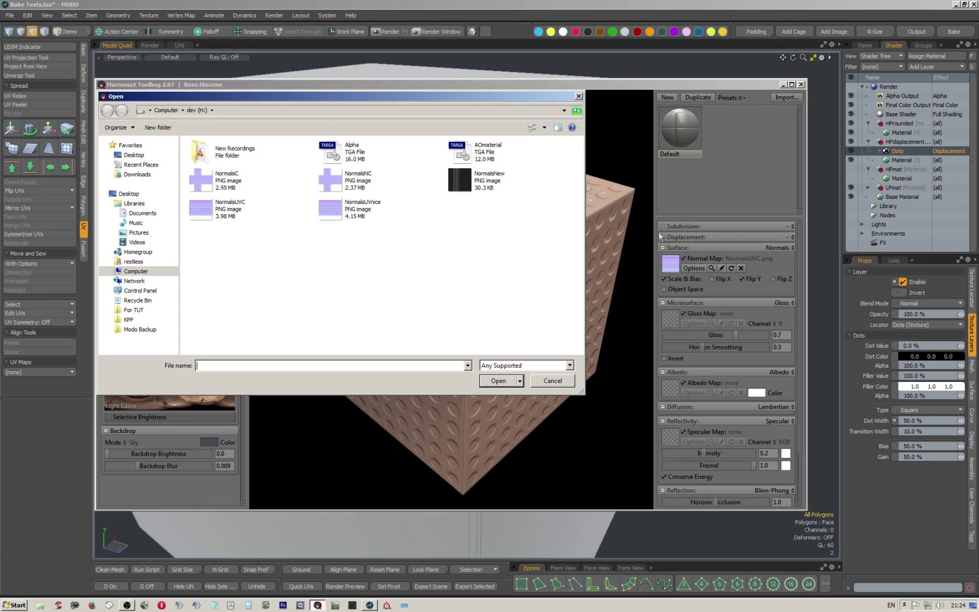
pyautogui.doubleClick(329, 209)
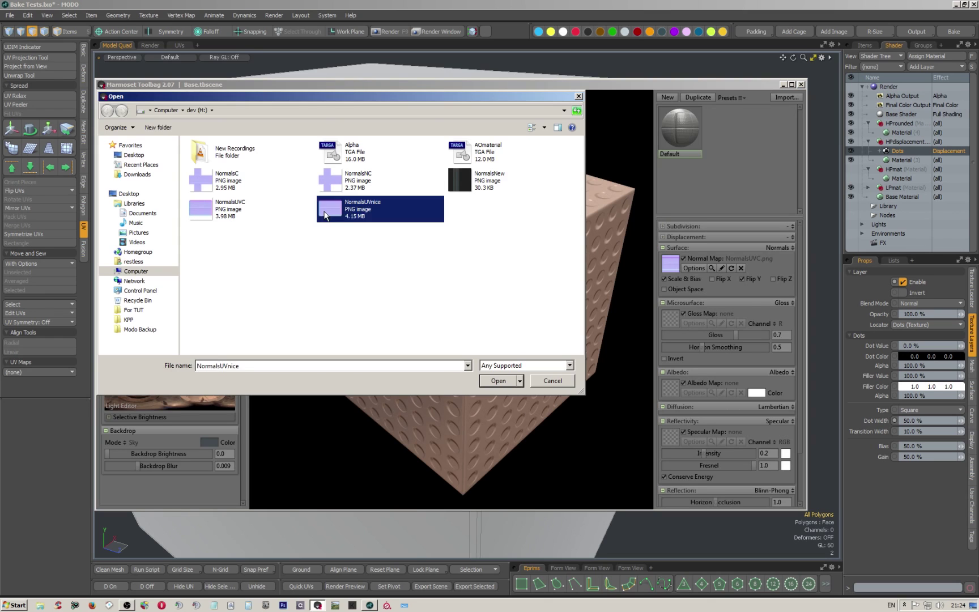
pyautogui.scroll(5, 480, 278)
pyautogui.moveTo(491, 277); pyautogui.dragTo(353, 285)
pyautogui.scroll(-5, 434, 302)
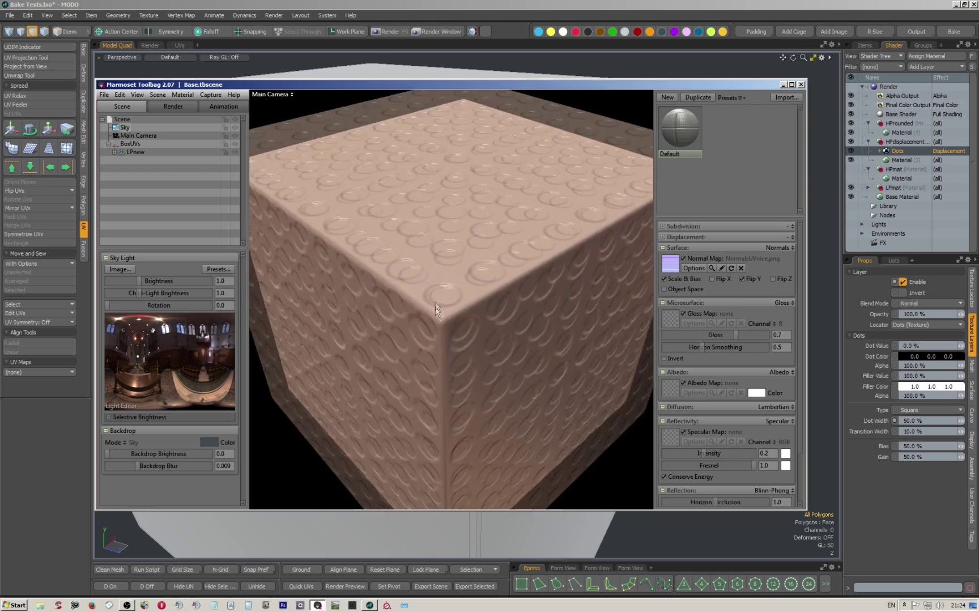
# - Examine the normal-mapped circles and rounded edges around the cube's front corner, both close up and from farther away
pyautogui.scroll(8, 434, 303)
pyautogui.moveTo(431, 333); pyautogui.dragTo(520, 315)
pyautogui.scroll(8, 500, 279)
pyautogui.moveTo(498, 281); pyautogui.dragTo(432, 238)
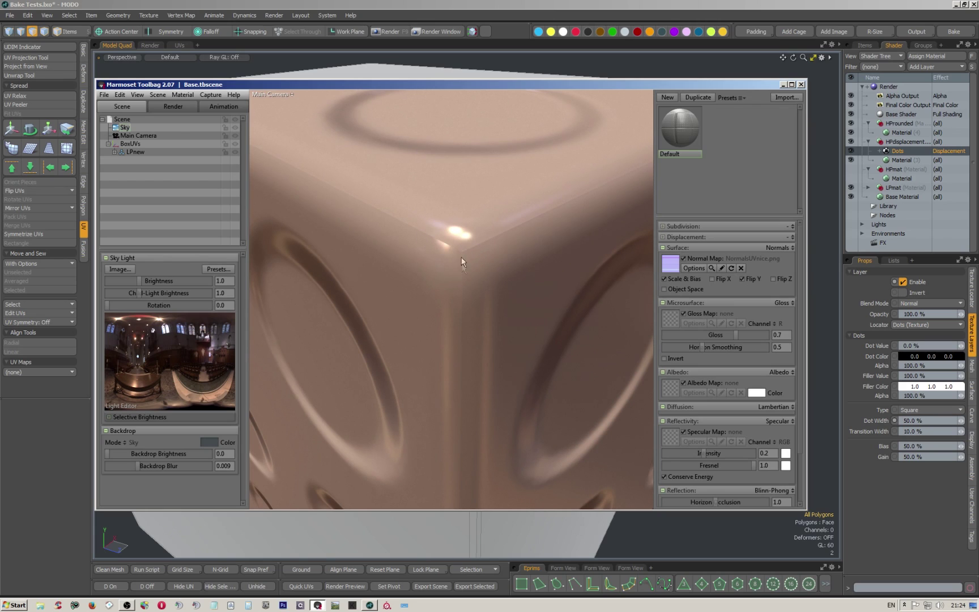
pyautogui.scroll(-8, 460, 261)
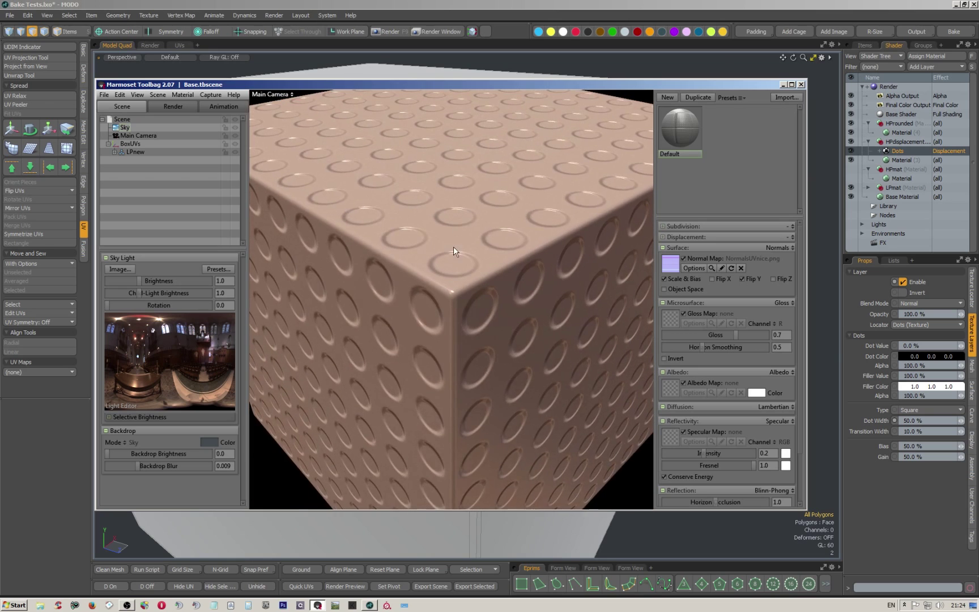
pyautogui.scroll(-3, 454, 238)
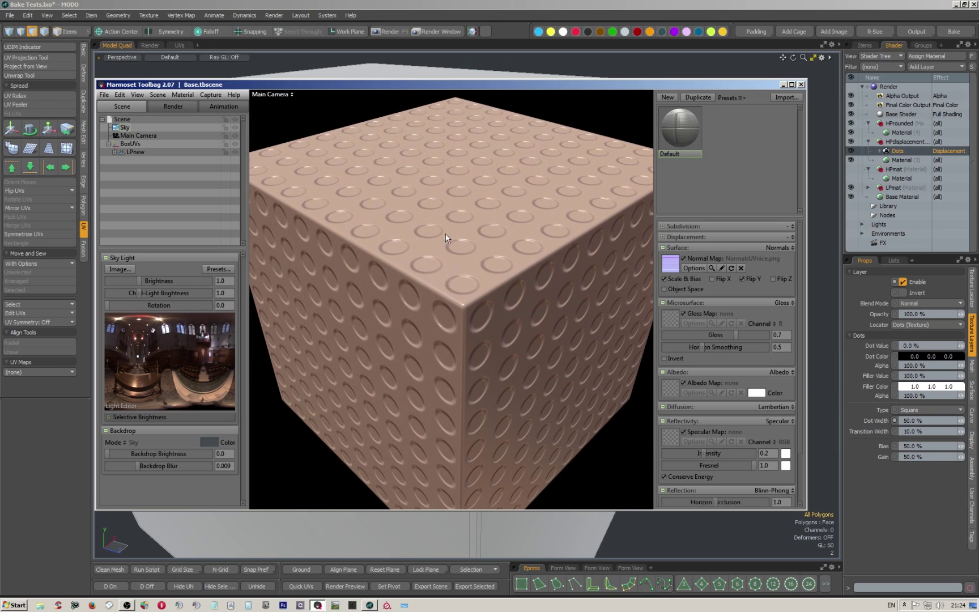
pyautogui.moveTo(462, 306); pyautogui.dragTo(482, 352)
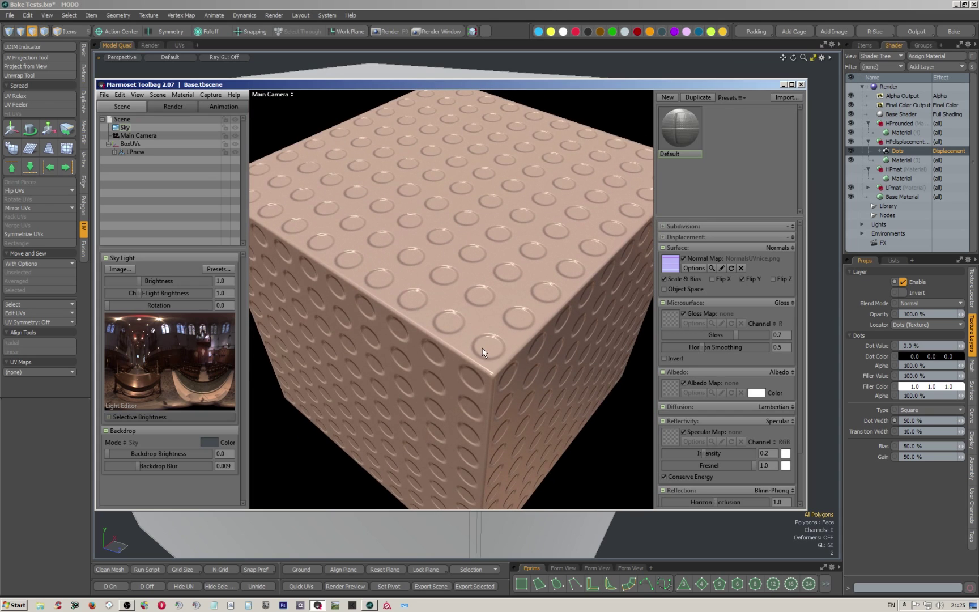
pyautogui.moveTo(483, 347)
pyautogui.mouseDown(button='right')
pyautogui.moveTo(476, 316)
pyautogui.moveTo(476, 352)
pyautogui.moveTo(479, 337)
pyautogui.mouseUp(button='right')
pyautogui.moveTo(479, 337); pyautogui.dragTo(467, 305)
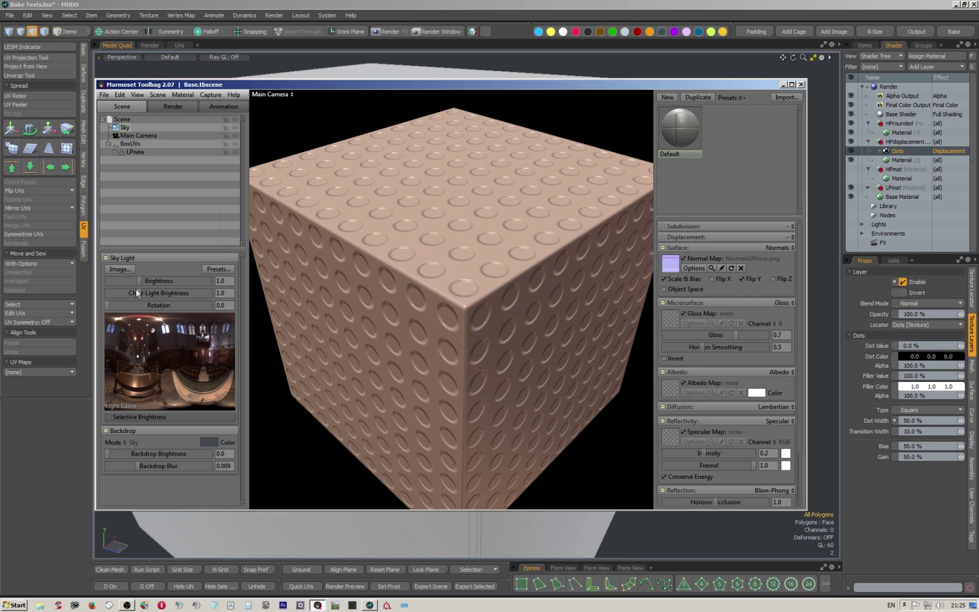
# - Lower the sky light's brightness to 0.153 and add a new light to the scene
pyautogui.moveTo(137, 280); pyautogui.dragTo(128, 280)
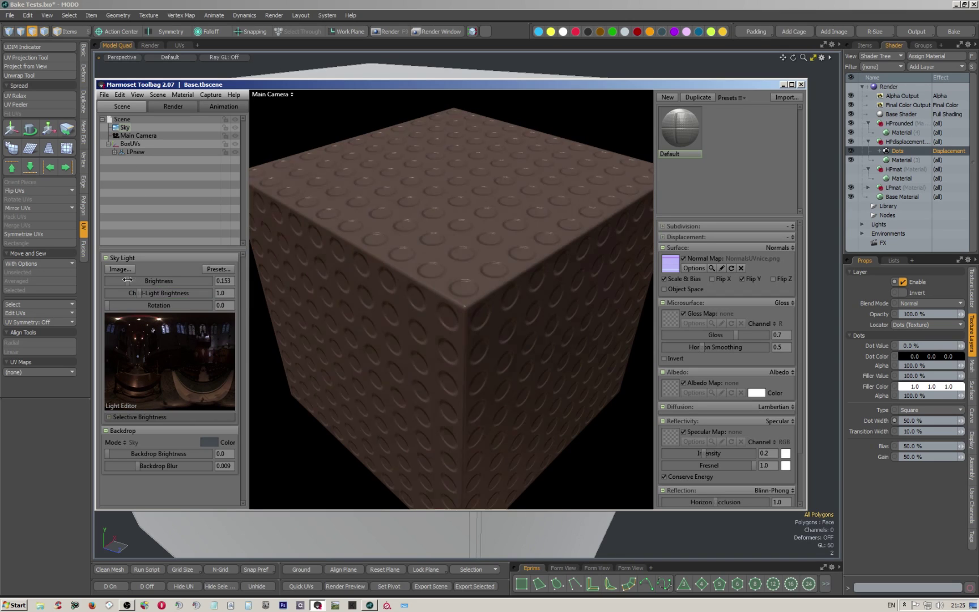
pyautogui.click(138, 94)
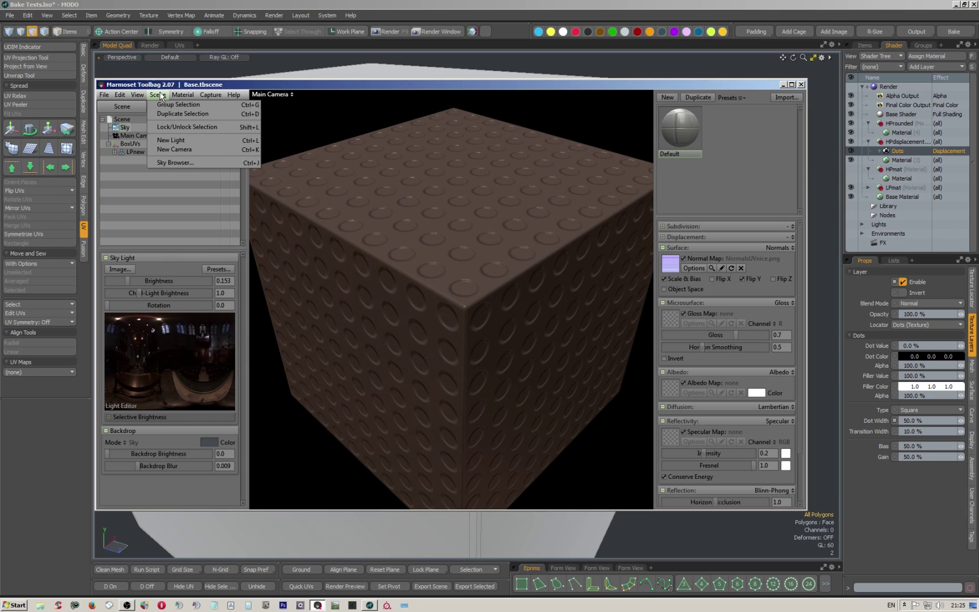
pyautogui.click(170, 140)
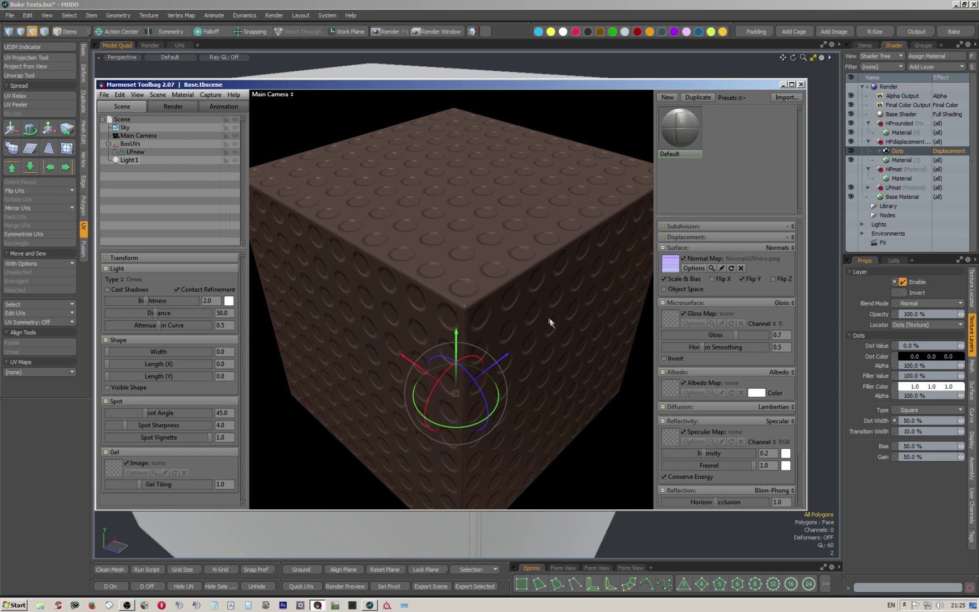
# - Raise the new light above the cube's top face and move it beside the cube's front corner
pyautogui.moveTo(455, 332)
pyautogui.mouseDown()
pyautogui.moveTo(463, 99)
pyautogui.moveTo(477, 41)
pyautogui.mouseUp()
pyautogui.keyDown('alt'); pyautogui.moveTo(518, 152); pyautogui.dragTo(474, 173); pyautogui.keyUp('alt')
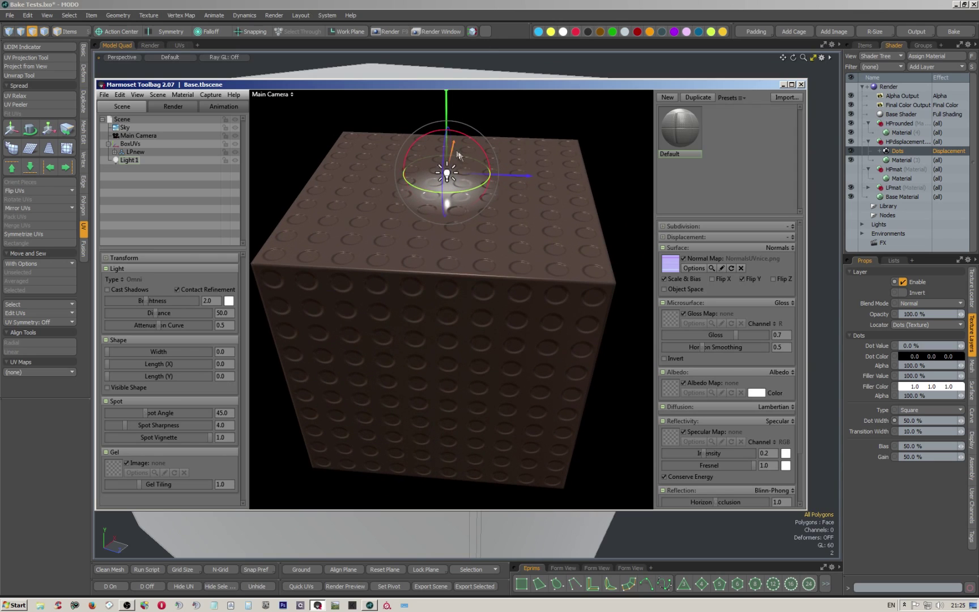
pyautogui.moveTo(456, 146); pyautogui.dragTo(433, 207)
pyautogui.moveTo(495, 269); pyautogui.dragTo(381, 273)
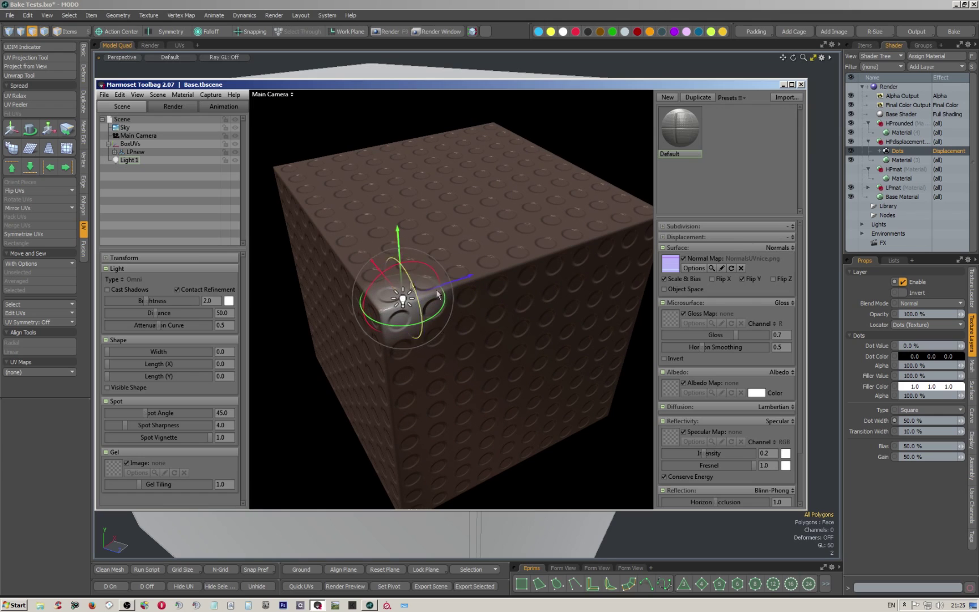
pyautogui.moveTo(458, 279); pyautogui.dragTo(431, 290)
pyautogui.keyDown('alt'); pyautogui.moveTo(507, 235); pyautogui.dragTo(198, 193); pyautogui.keyUp('alt')
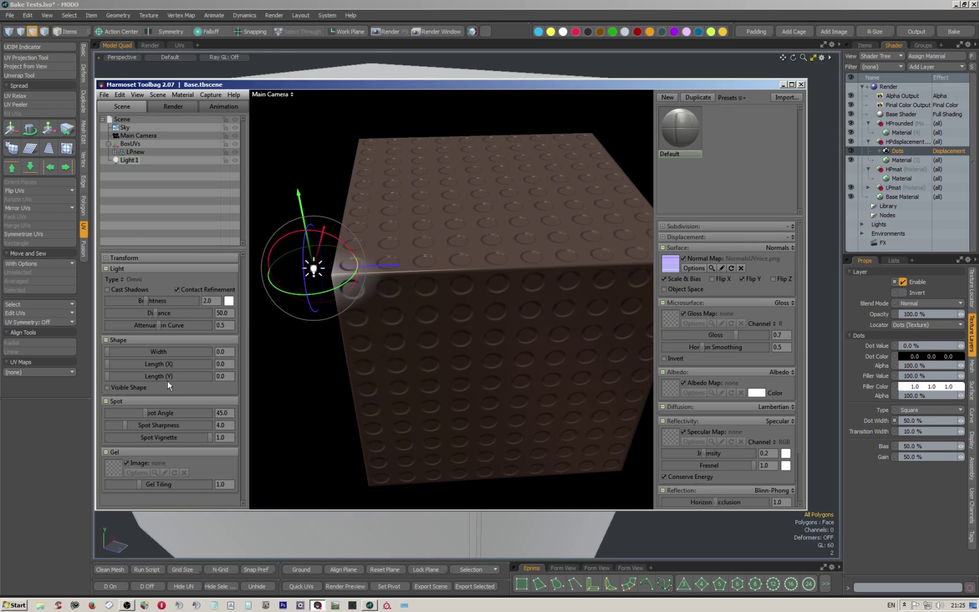
# - Set the sky light's brightness to 0 and inspect the cube's corner under the new light alone
pyautogui.click(124, 128)
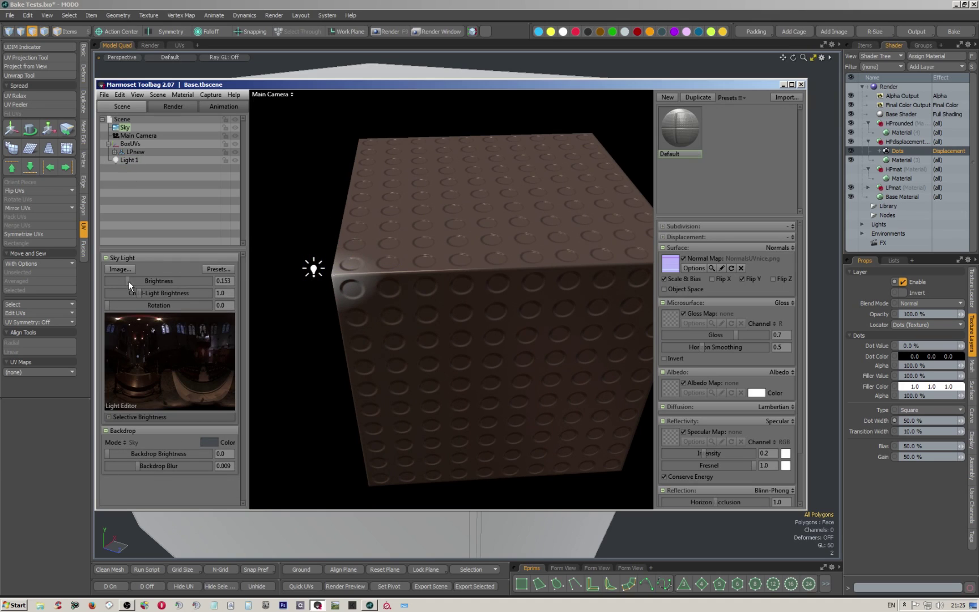
pyautogui.moveTo(129, 281); pyautogui.dragTo(111, 279)
pyautogui.keyDown('alt'); pyautogui.moveTo(333, 268); pyautogui.dragTo(441, 310); pyautogui.keyUp('alt')
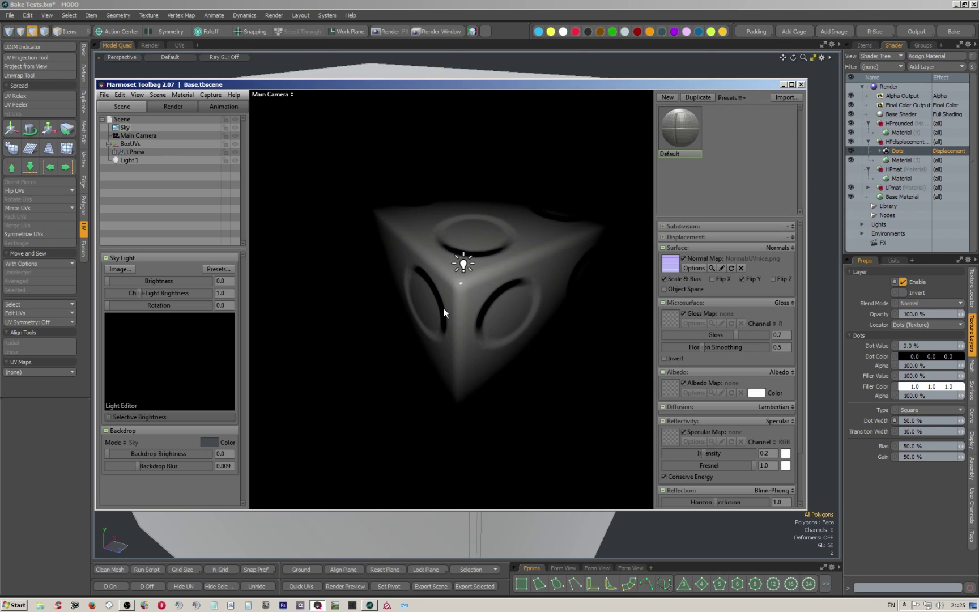
pyautogui.moveTo(458, 301)
pyautogui.keyDown('alt'); pyautogui.mouseDown(button='right')
pyautogui.moveTo(461, 312)
pyautogui.moveTo(463, 293)
pyautogui.mouseUp(button='right'); pyautogui.keyUp('alt')
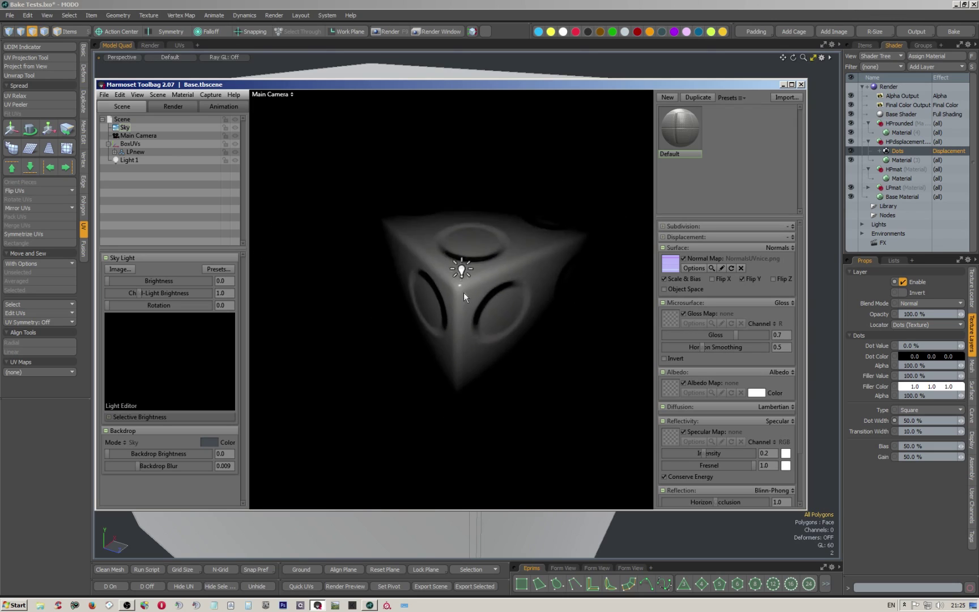
pyautogui.keyDown('alt'); pyautogui.moveTo(464, 293); pyautogui.dragTo(517, 306, button='middle'); pyautogui.keyUp('alt')
pyautogui.keyDown('alt'); pyautogui.moveTo(520, 296); pyautogui.dragTo(517, 291); pyautogui.keyUp('alt')
# - Select the light and reposition it along all three axes, slightly farther off the cube's corner
pyautogui.click(532, 293)
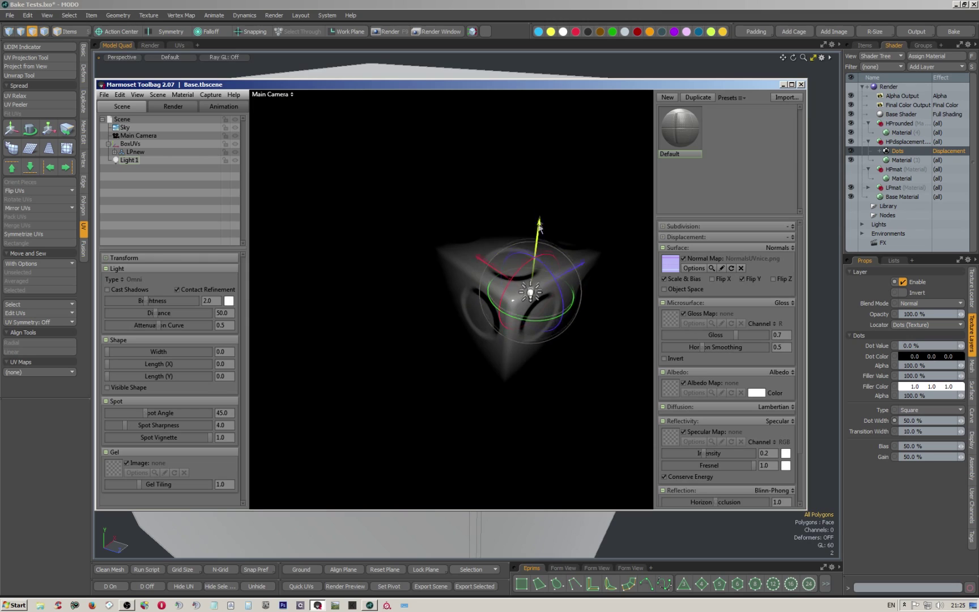
pyautogui.moveTo(538, 228); pyautogui.dragTo(543, 196)
pyautogui.moveTo(483, 229); pyautogui.dragTo(502, 240)
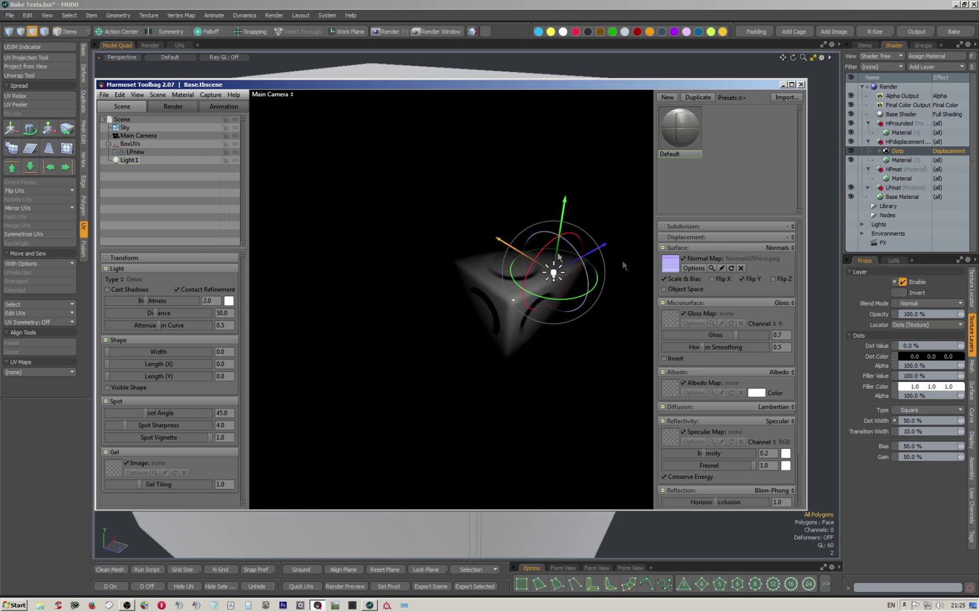
pyautogui.moveTo(609, 245); pyautogui.dragTo(577, 265)
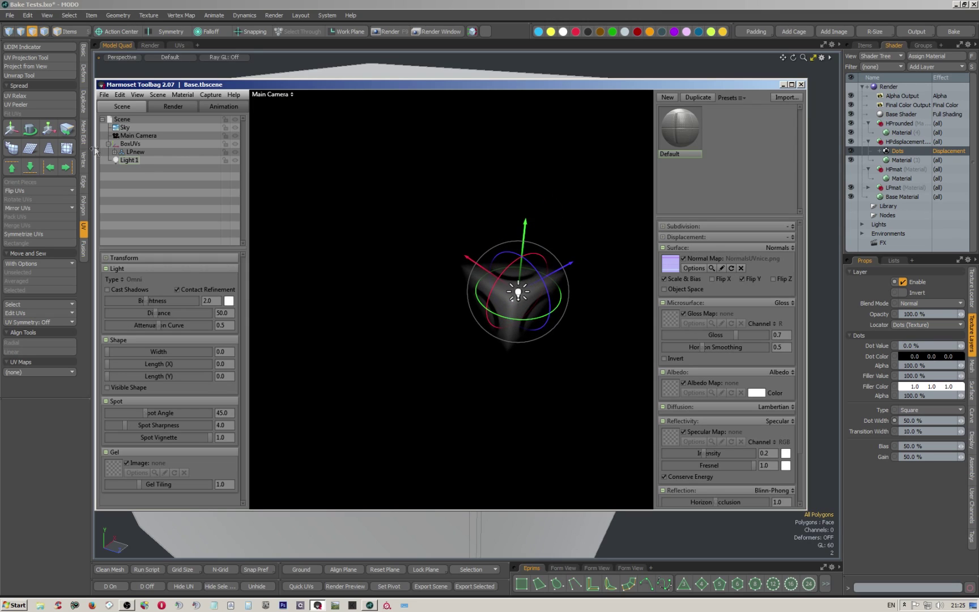
# - Set the light's brightness to 2.985 and its distance to 176.8 to illuminate more of the cube
pyautogui.moveTo(147, 299); pyautogui.dragTo(165, 300)
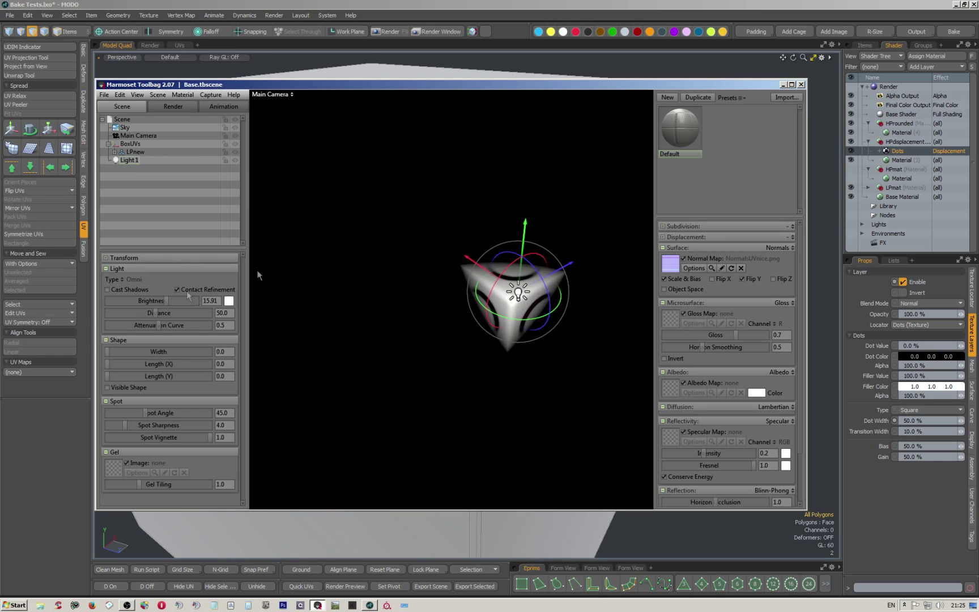
pyautogui.moveTo(525, 221)
pyautogui.mouseDown()
pyautogui.moveTo(525, 194)
pyautogui.moveTo(526, 222)
pyautogui.mouseUp()
pyautogui.moveTo(163, 300)
pyautogui.mouseDown()
pyautogui.moveTo(151, 301)
pyautogui.moveTo(175, 317)
pyautogui.mouseUp()
pyautogui.keyDown('alt'); pyautogui.moveTo(396, 231); pyautogui.dragTo(482, 238); pyautogui.keyUp('alt')
pyautogui.scroll(4, 402, 224)
pyautogui.scroll(-2, 407, 236)
pyautogui.scroll(-3, 494, 219)
# - Set the Default material's gloss to 1.0 and its specular intensity to 0.669
pyautogui.moveTo(737, 337); pyautogui.dragTo(776, 336)
pyautogui.moveTo(718, 454); pyautogui.dragTo(738, 454)
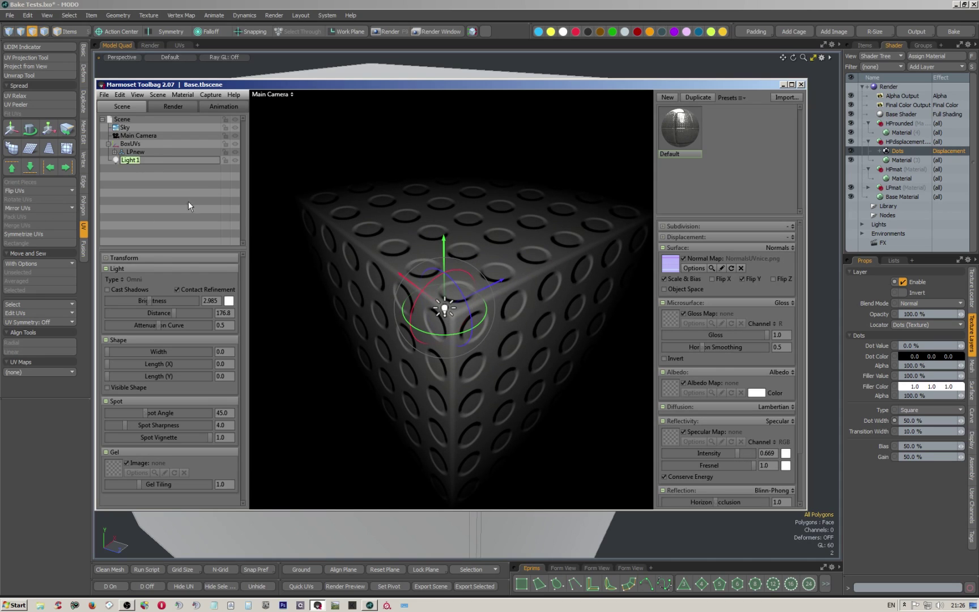
pyautogui.click(154, 169)
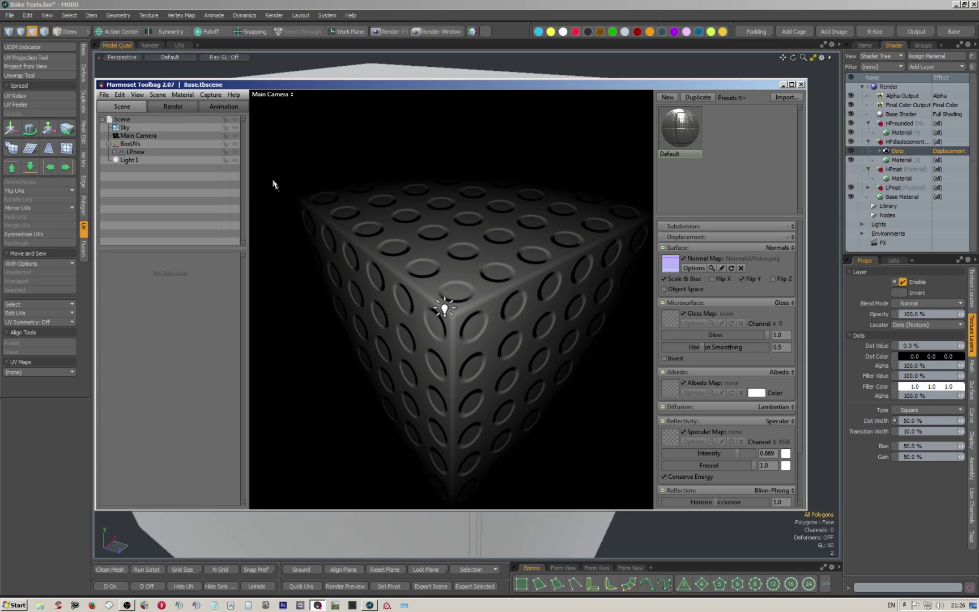
# - Delete Light 1 and raise the sky light's brightness so it illuminates the cube again
pyautogui.click(131, 161)
pyautogui.press('Delete')
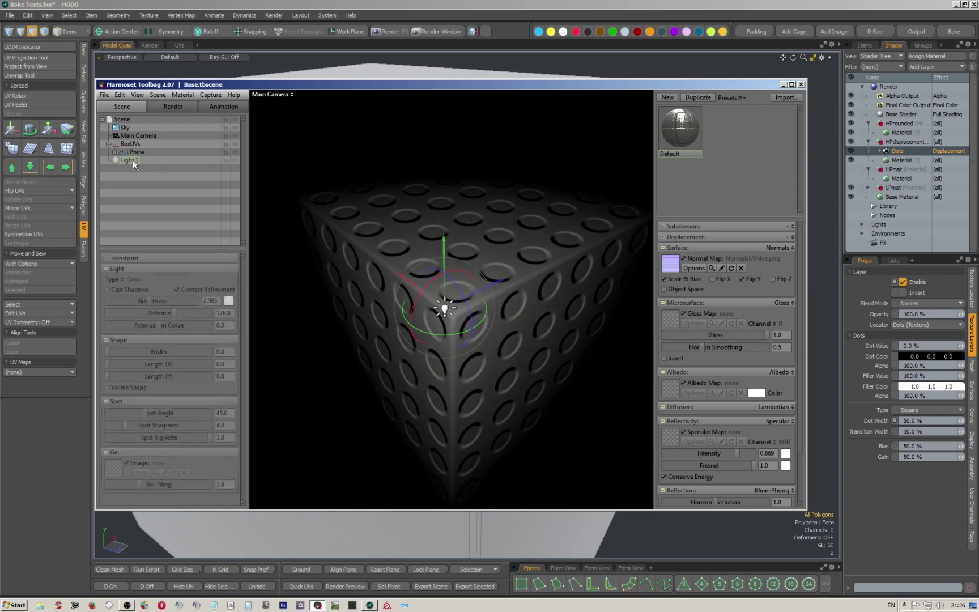
pyautogui.click(122, 128)
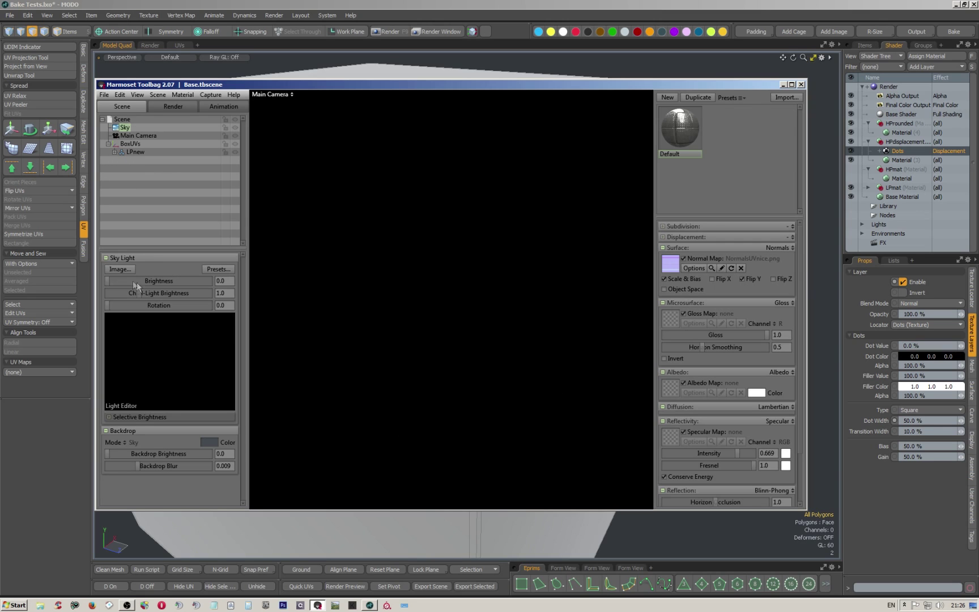
pyautogui.moveTo(136, 286); pyautogui.dragTo(143, 285)
# - Raise the Default material's specular intensity to 1.0 and inspect the reflections around the cube's corner
pyautogui.moveTo(465, 251); pyautogui.dragTo(447, 244)
pyautogui.scroll(3, 455, 223)
pyautogui.click(446, 219)
pyautogui.scroll(-5, 450, 226)
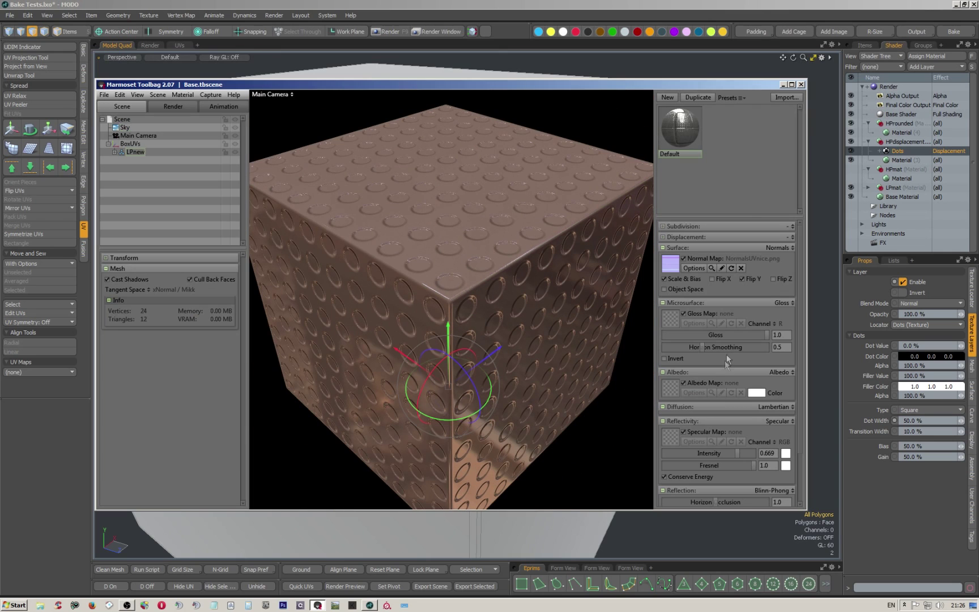
pyautogui.moveTo(444, 257); pyautogui.dragTo(448, 259)
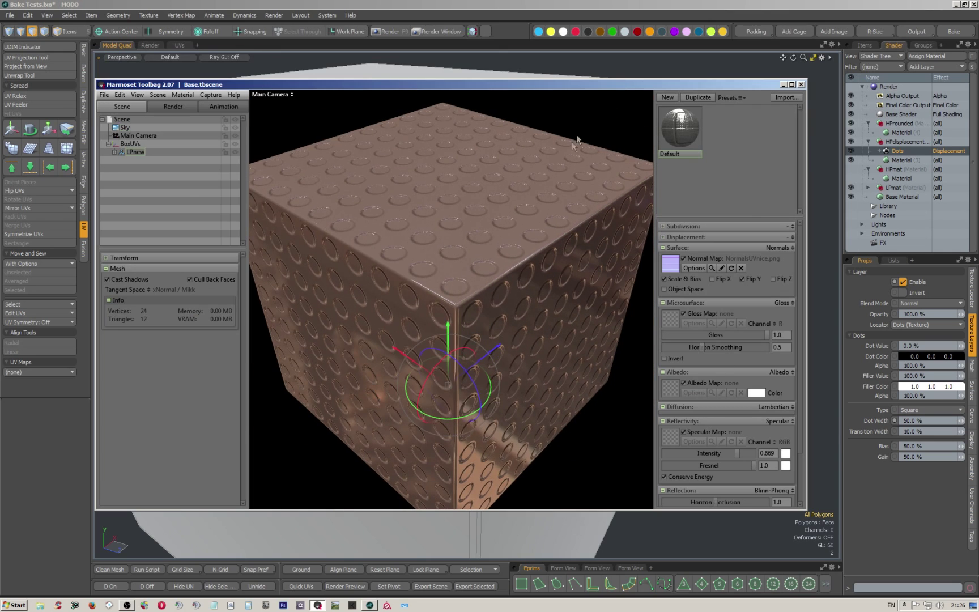
pyautogui.click(575, 137)
pyautogui.moveTo(744, 459); pyautogui.dragTo(758, 459)
pyautogui.moveTo(437, 272); pyautogui.dragTo(453, 315)
pyautogui.scroll(8, 454, 318)
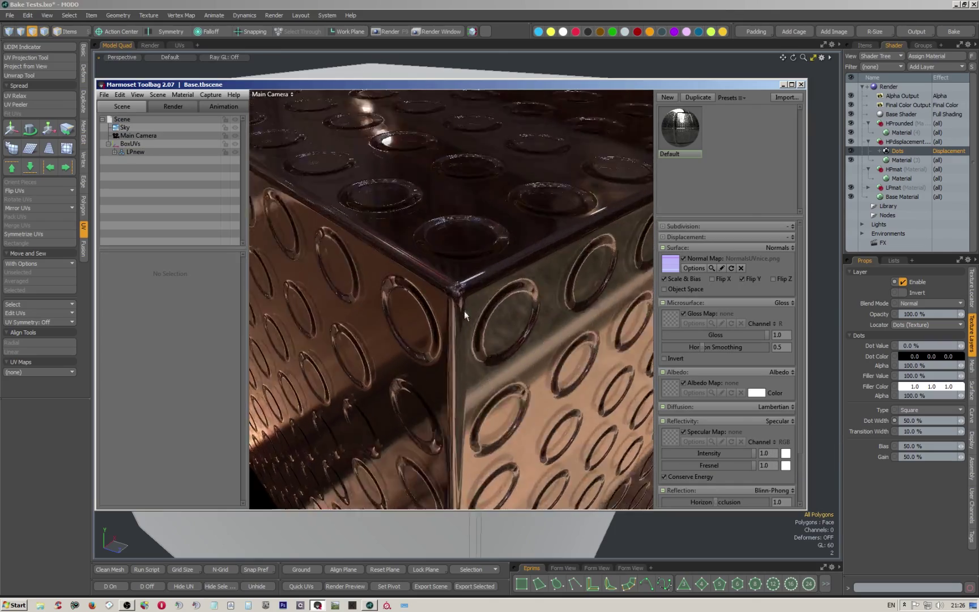
pyautogui.scroll(-8, 463, 283)
pyautogui.moveTo(460, 260); pyautogui.dragTo(437, 328)
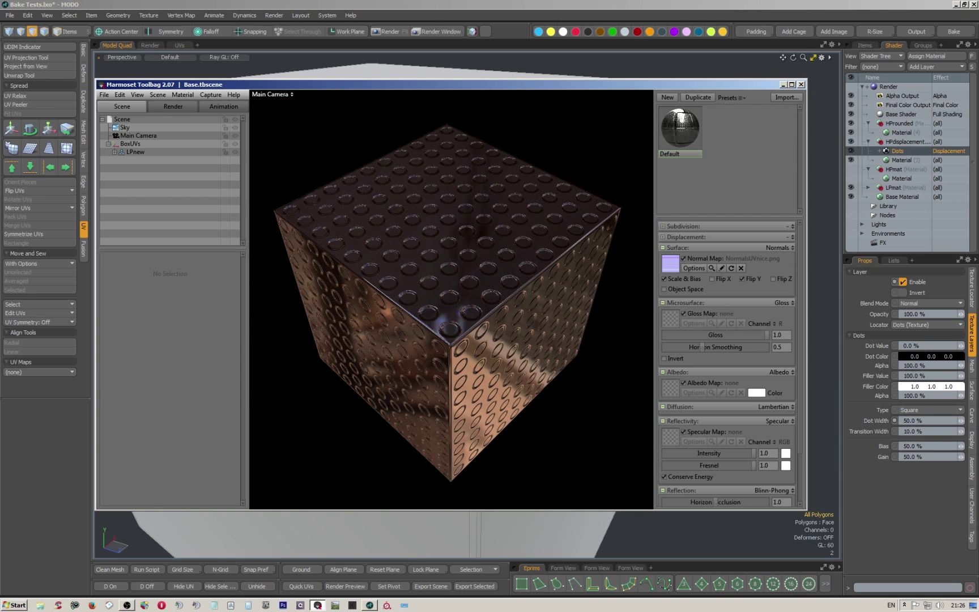
# - Move the Marmoset Toolbag window aside, return to the cube in MODO and open the render window
pyautogui.moveTo(442, 84); pyautogui.dragTo(978, 58)
pyautogui.keyDown('alt'); pyautogui.moveTo(502, 273); pyautogui.dragTo(509, 166); pyautogui.keyUp('alt')
pyautogui.keyDown('ctrl'); pyautogui.keyDown('alt'); pyautogui.moveTo(514, 233); pyautogui.dragTo(447, 335); pyautogui.keyUp('alt'); pyautogui.keyUp('ctrl')
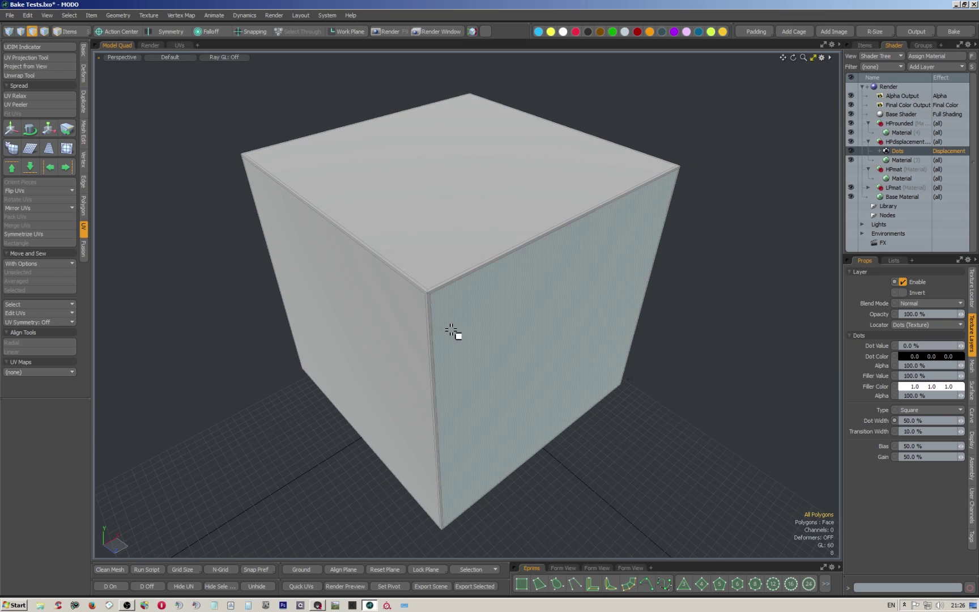
pyautogui.click(435, 32)
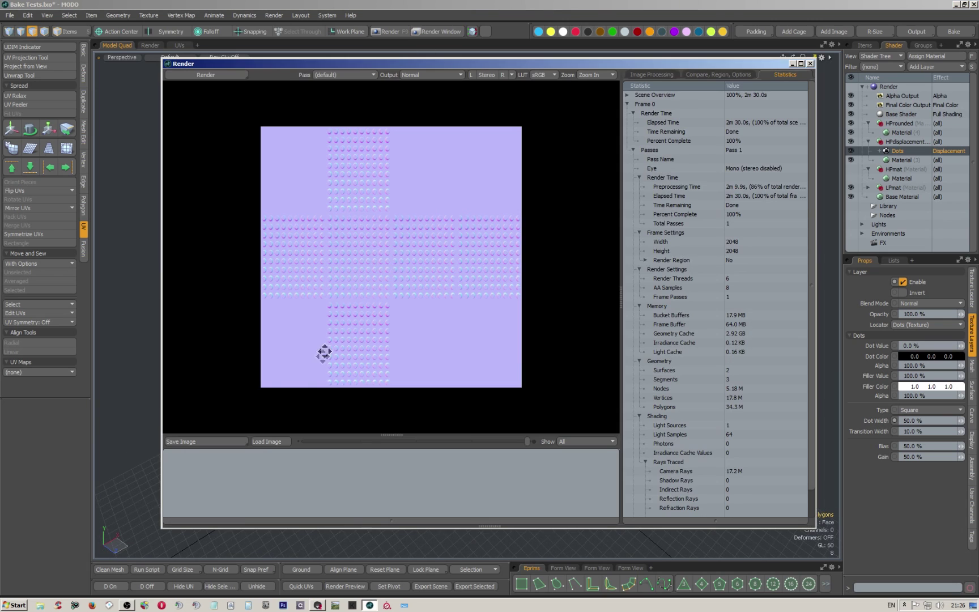
# - Compare the dot shading of the first and second baked normal maps at 200% zoom
pyautogui.click(263, 485)
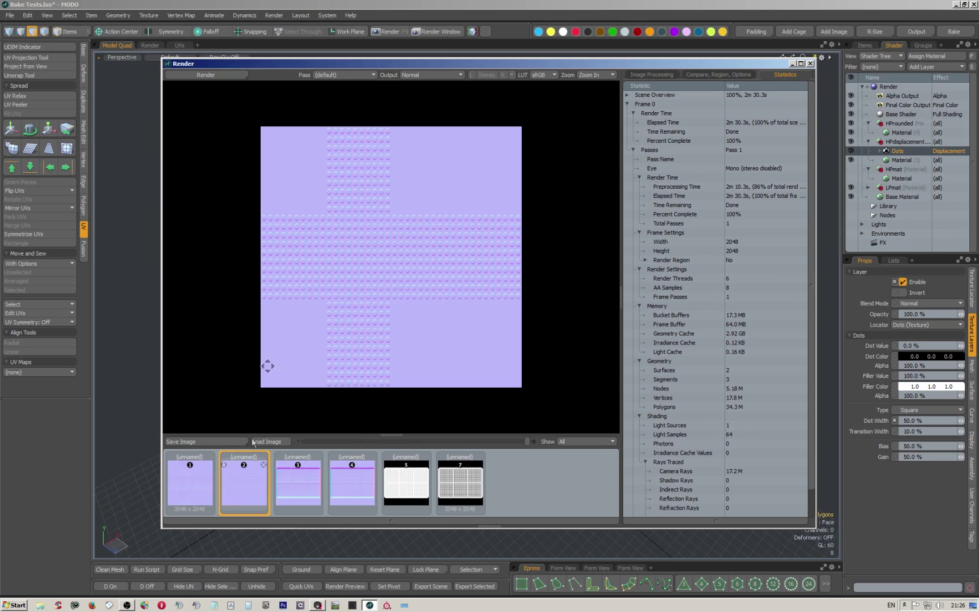
pyautogui.scroll(2, 339, 248)
pyautogui.scroll(2, 338, 247)
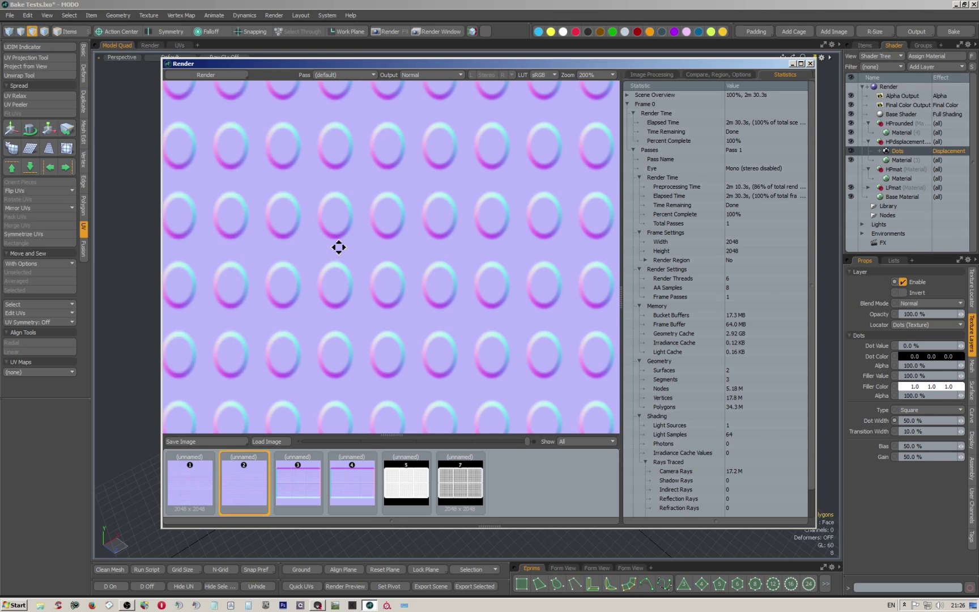
pyautogui.click(195, 487)
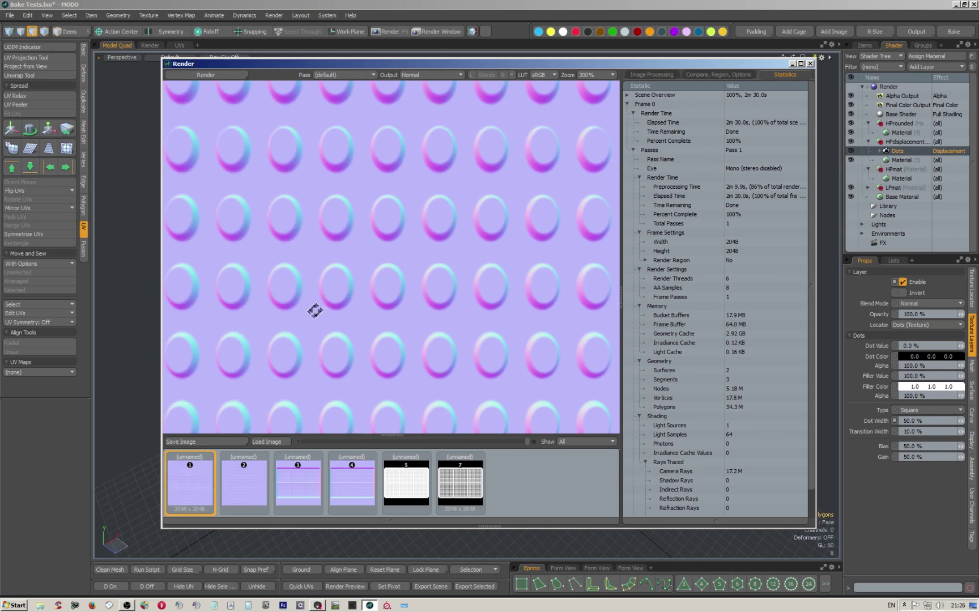
pyautogui.click(240, 495)
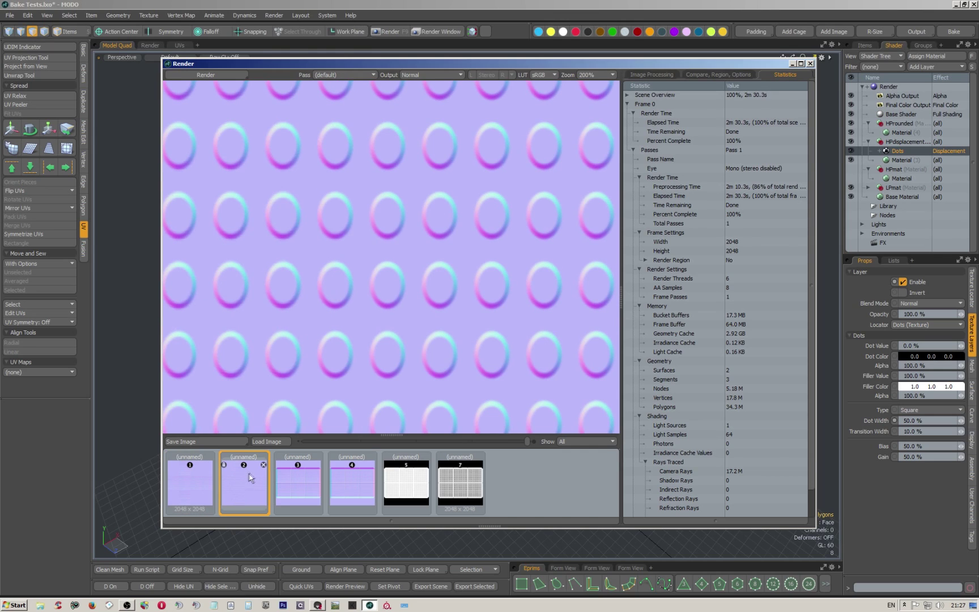
pyautogui.click(202, 486)
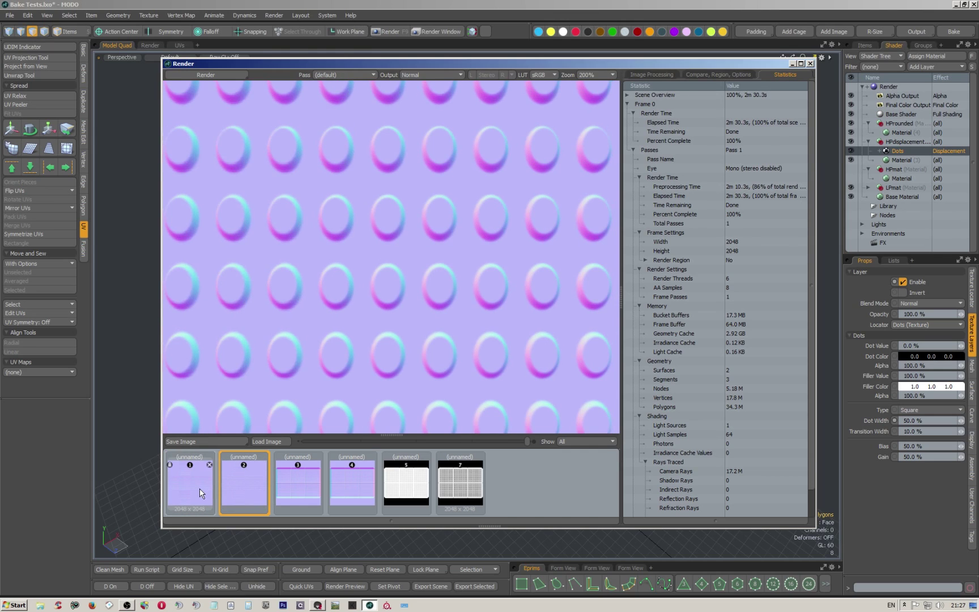
pyautogui.click(241, 474)
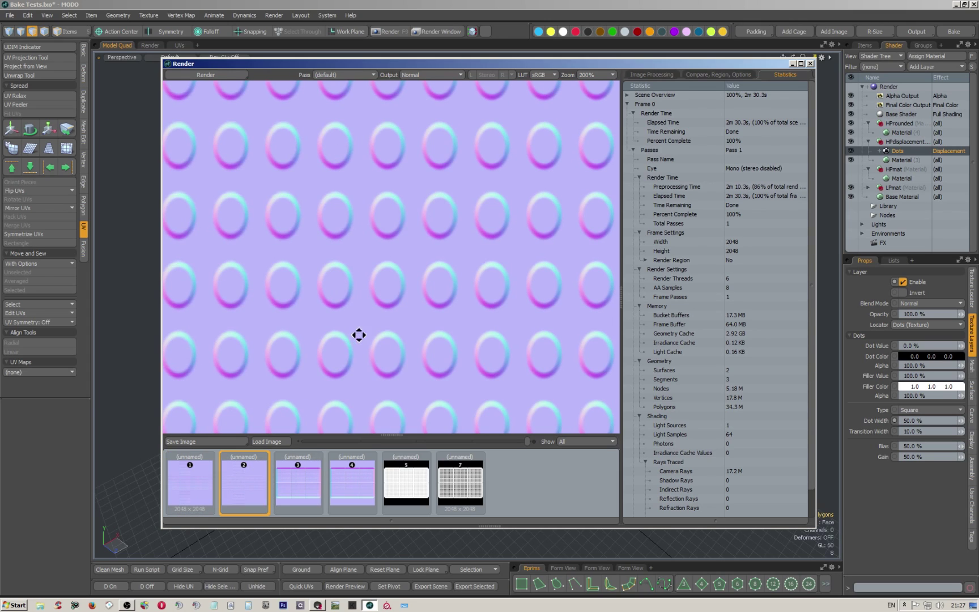
pyautogui.click(201, 478)
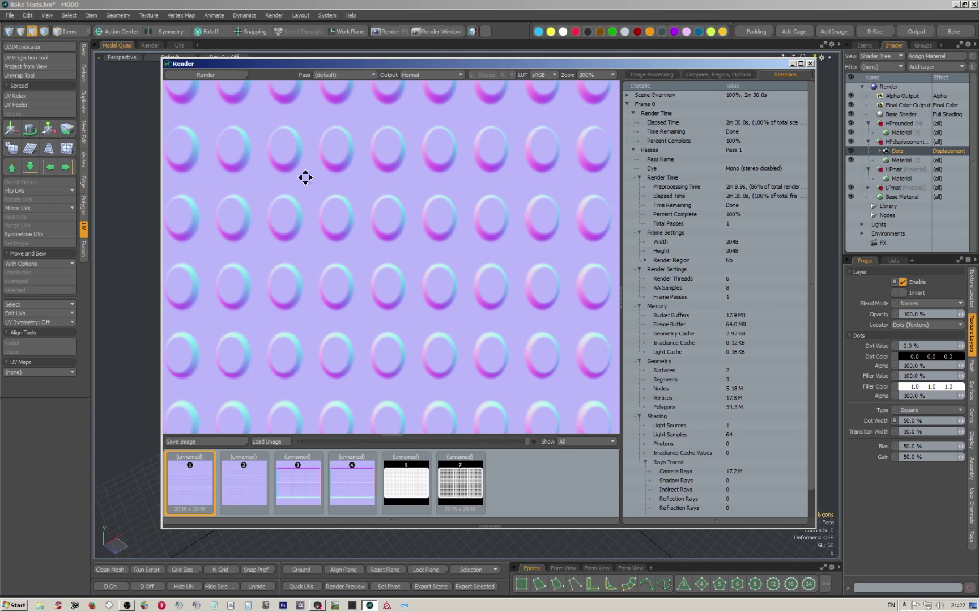
# - Compare the dot rows of the first and second baked normal maps at several zoom levels
pyautogui.scroll(-1, 418, 236)
pyautogui.scroll(-3, 417, 235)
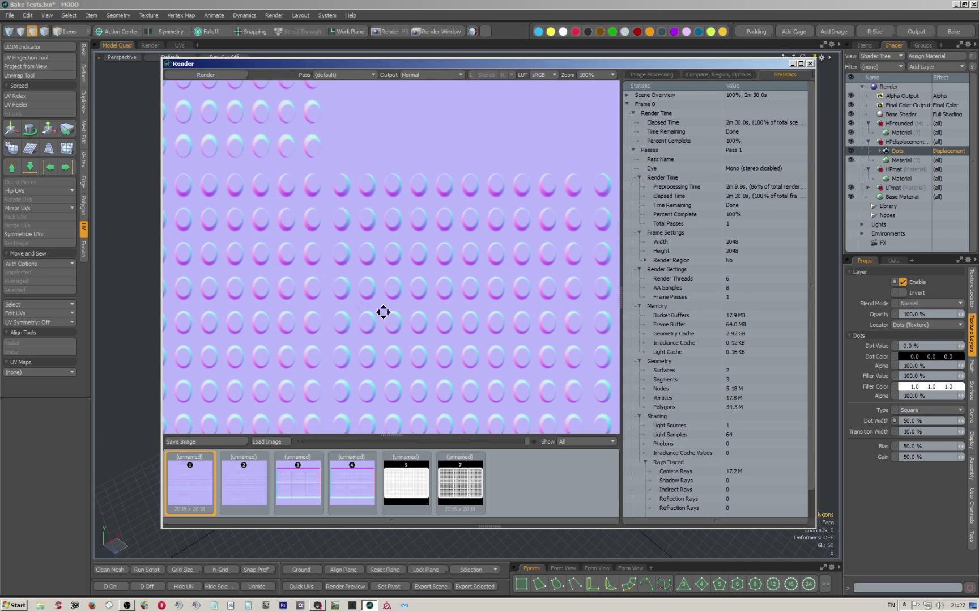
pyautogui.scroll(2, 367, 241)
pyautogui.click(249, 477)
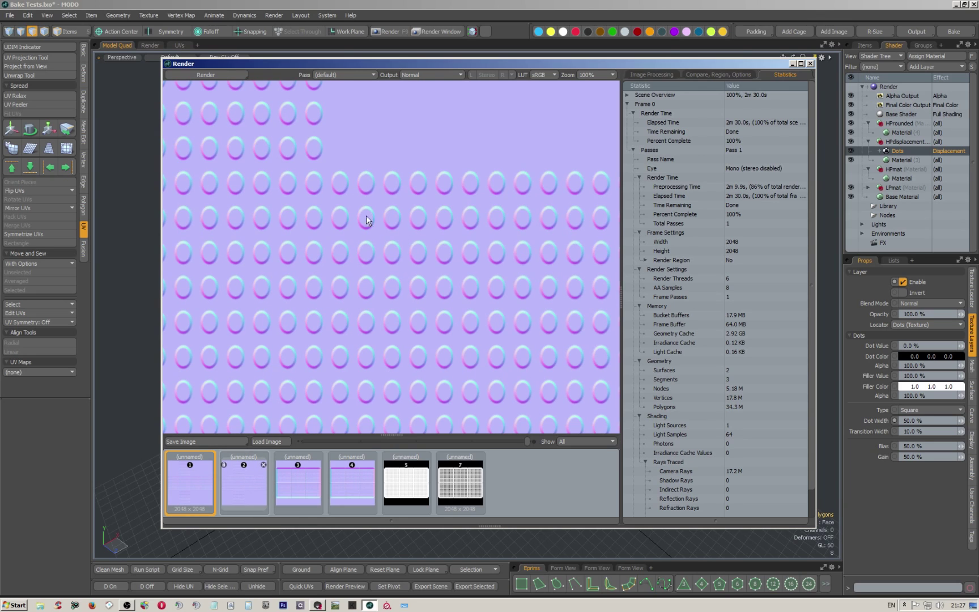
pyautogui.scroll(-2, 376, 209)
pyautogui.scroll(1, 375, 212)
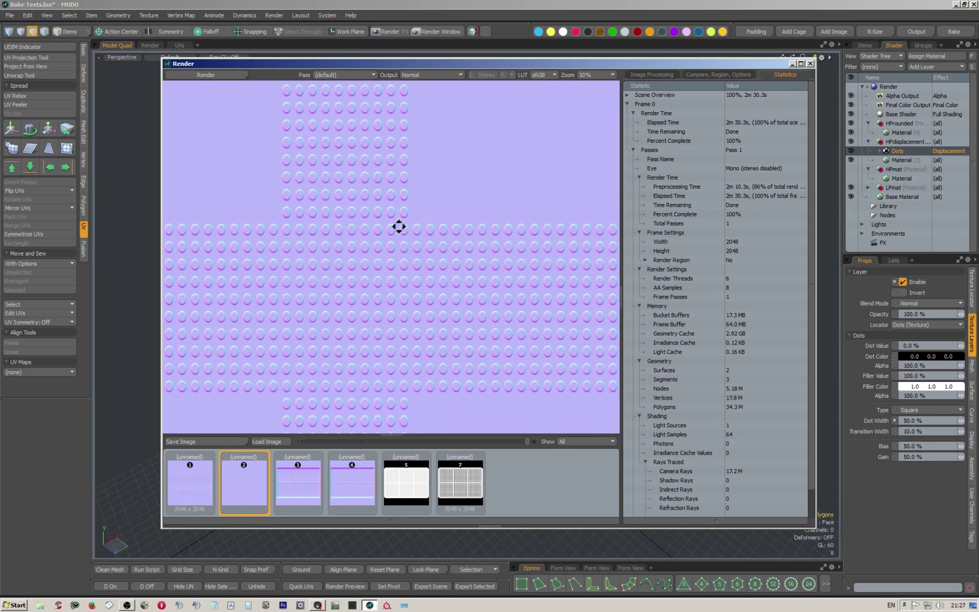
pyautogui.scroll(2, 400, 220)
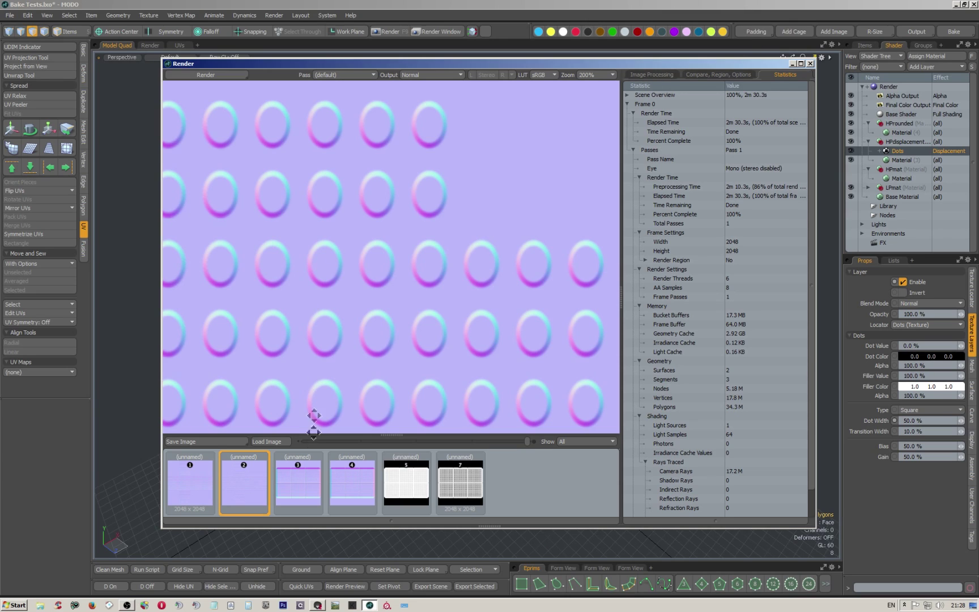
# - Compare the dots and bevelled seams of the third and fourth baked normal maps, overall and at 200% zoom
pyautogui.click(300, 491)
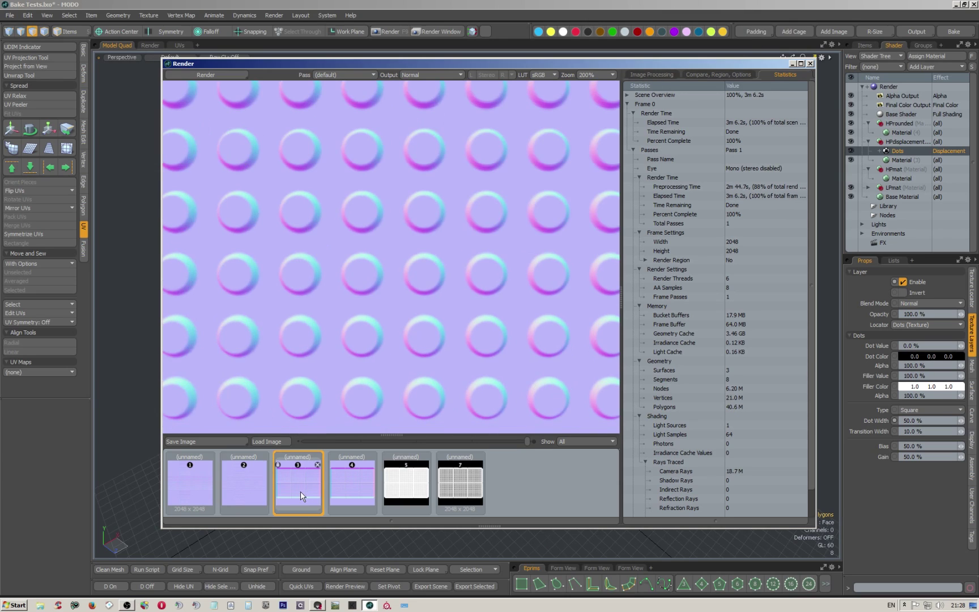
pyautogui.scroll(-3, 394, 285)
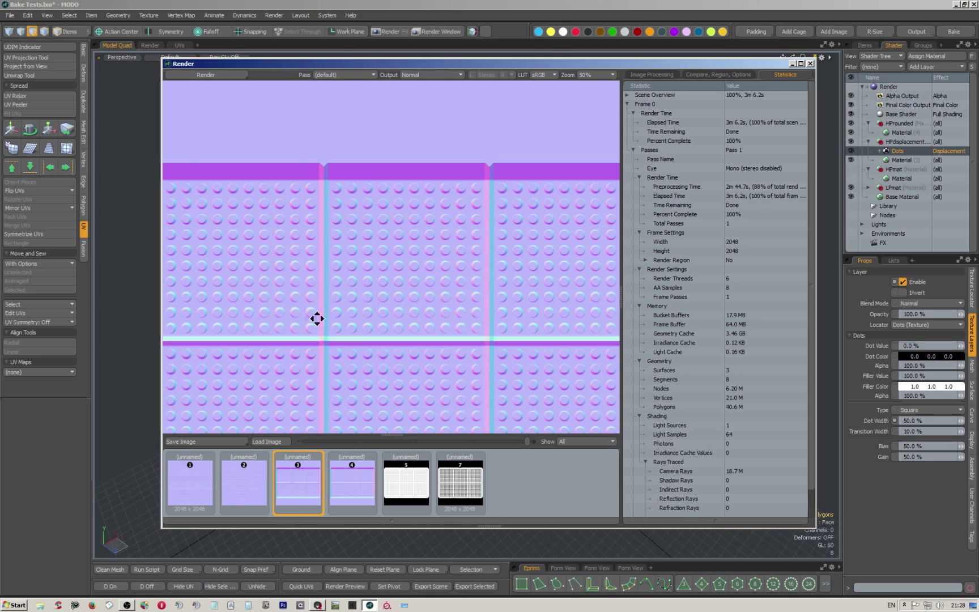
pyautogui.click(348, 481)
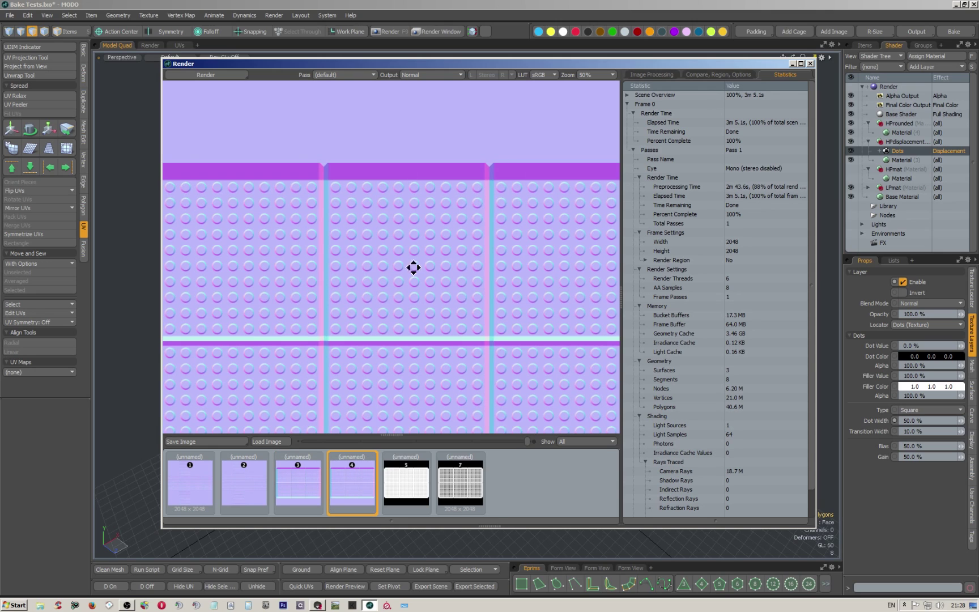
pyautogui.scroll(2, 352, 255)
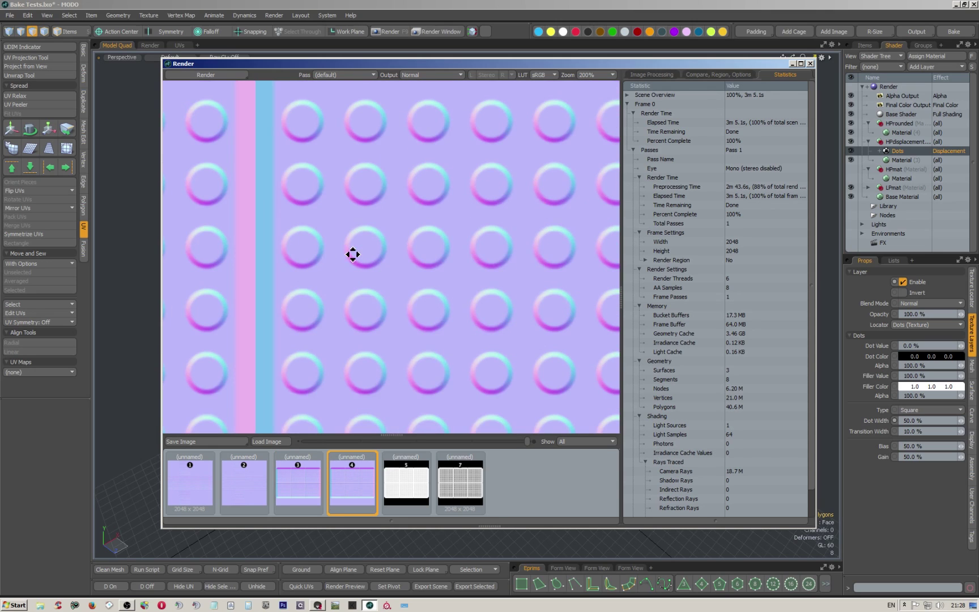
pyautogui.scroll(-2, 349, 265)
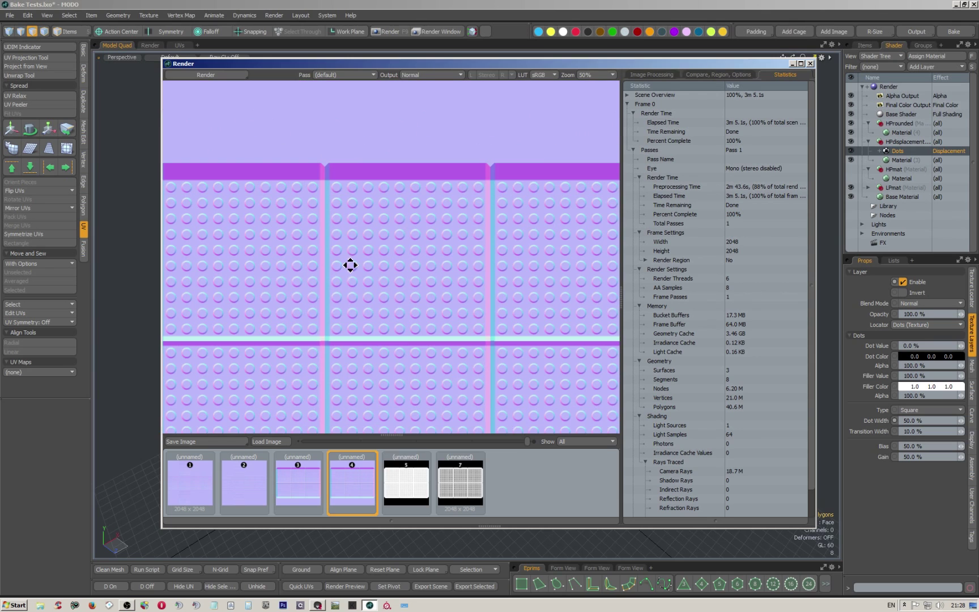
# - In Marmoset Toolbag, set the Default material's specular intensity to 0.31 and gloss to 0.0, inspect the cube, then return to MODO
pyautogui.hotkey('alt', 'Tab')
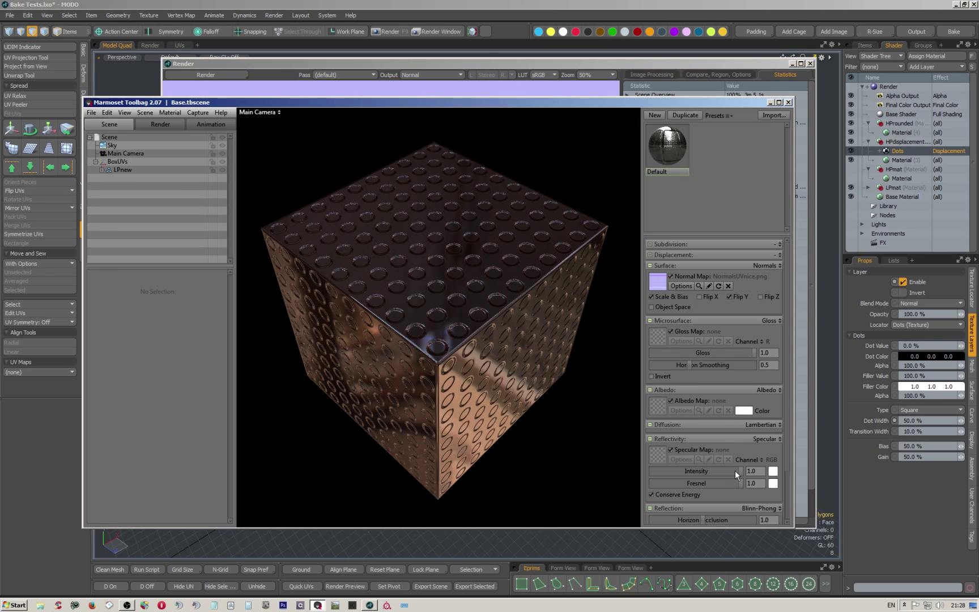
pyautogui.moveTo(735, 471); pyautogui.dragTo(701, 474)
pyautogui.moveTo(714, 352); pyautogui.dragTo(643, 351)
pyautogui.moveTo(451, 354)
pyautogui.mouseDown()
pyautogui.moveTo(444, 385)
pyautogui.moveTo(443, 299)
pyautogui.moveTo(623, 334)
pyautogui.moveTo(556, 308)
pyautogui.moveTo(428, 284)
pyautogui.moveTo(438, 330)
pyautogui.mouseUp()
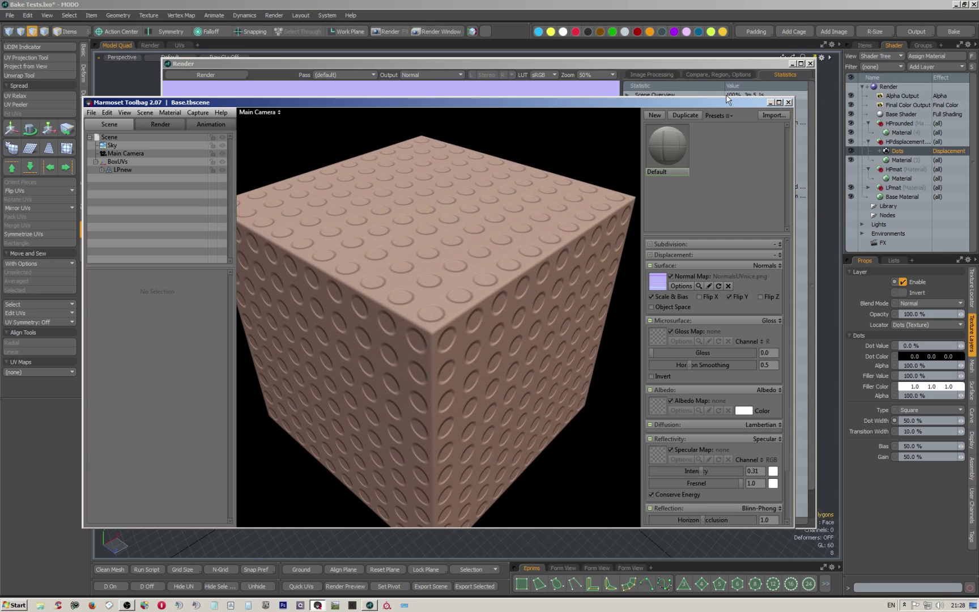
pyautogui.click(770, 102)
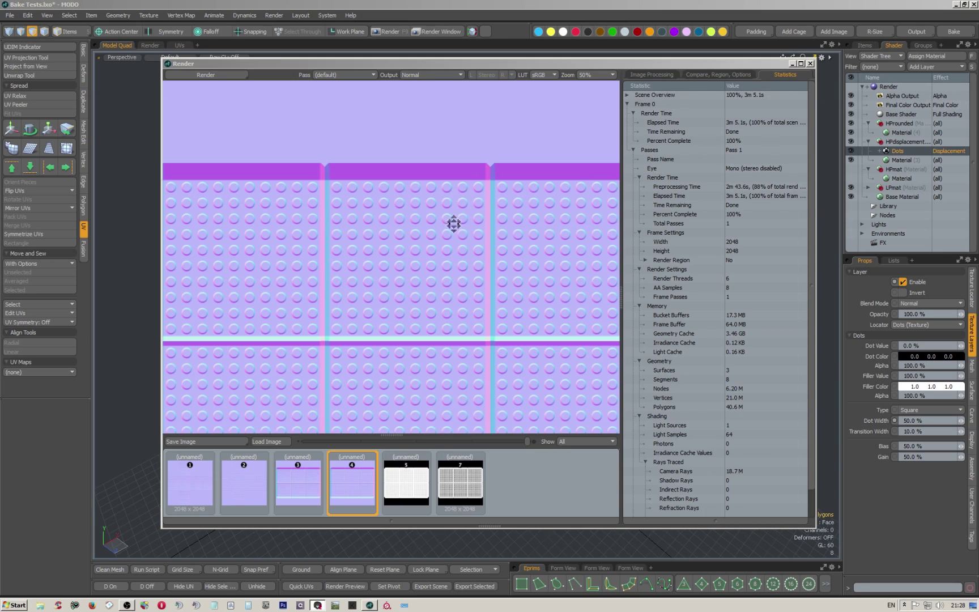
# - Set the render display's LUT to Linear while viewing the whole fourth normal map
pyautogui.scroll(-2, 443, 236)
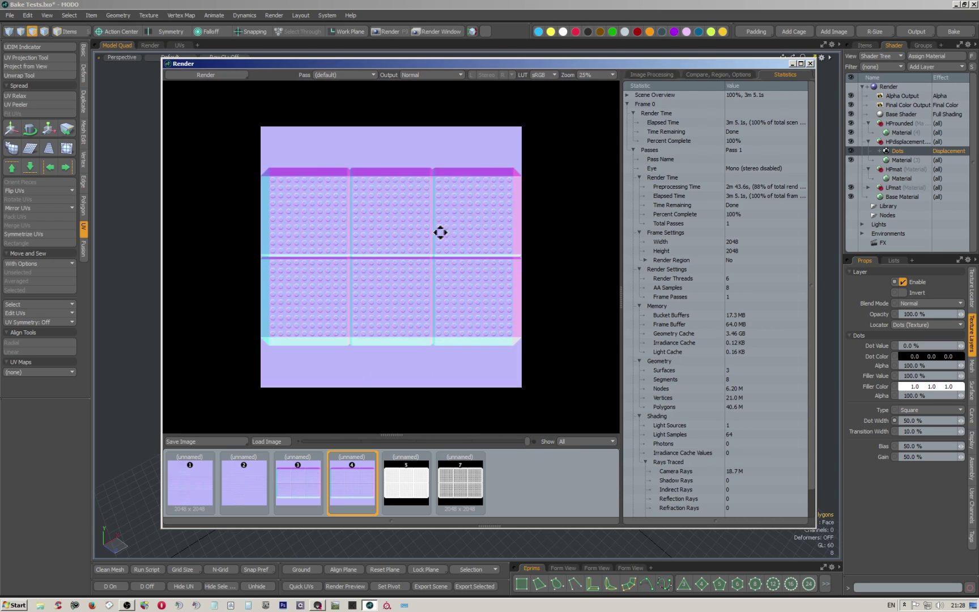
pyautogui.scroll(1, 438, 233)
pyautogui.click(550, 75)
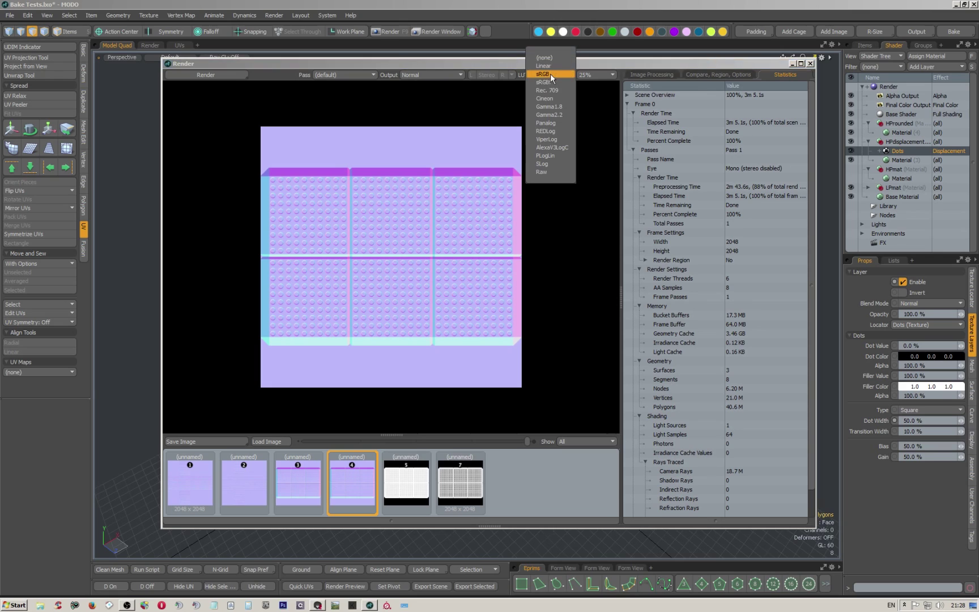
pyautogui.click(550, 66)
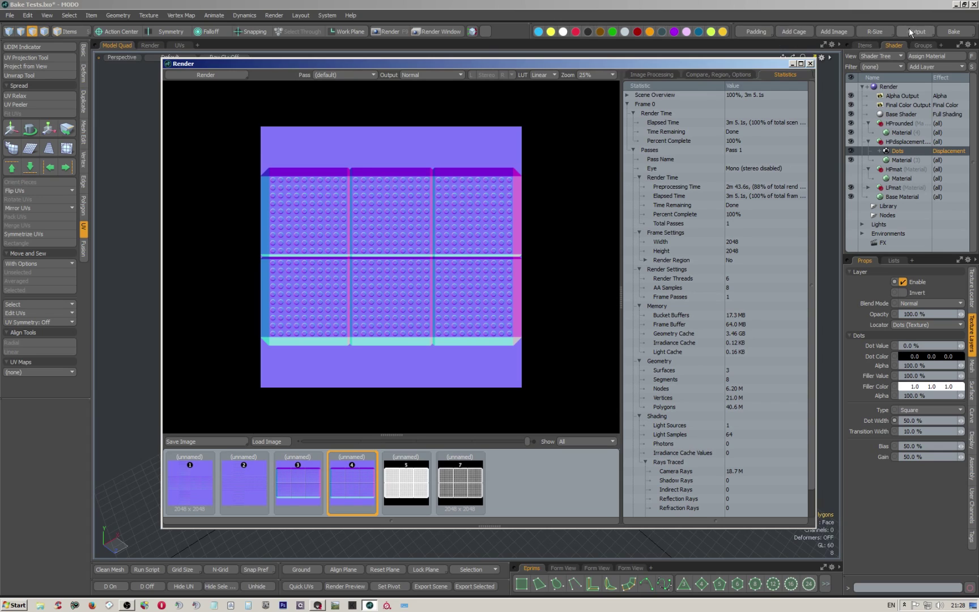
pyautogui.click(954, 32)
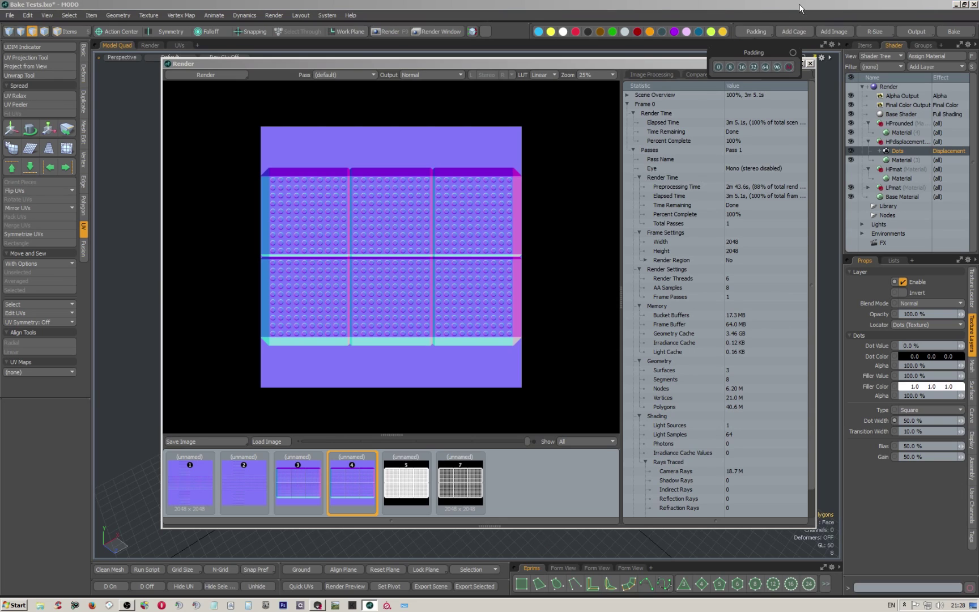
pyautogui.click(870, 30)
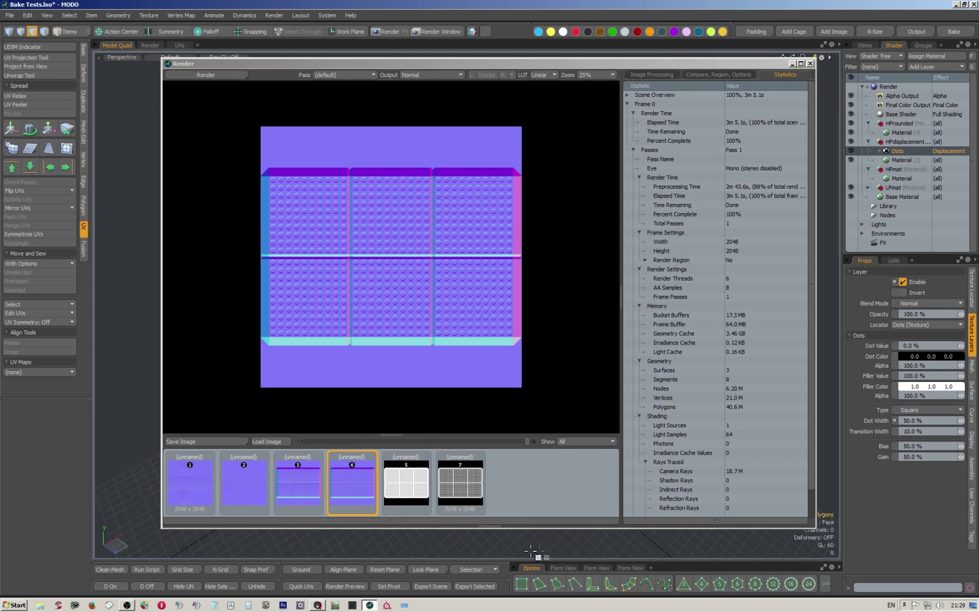
pyautogui.click(595, 568)
pyautogui.click(567, 569)
pyautogui.click(595, 569)
pyautogui.click(637, 567)
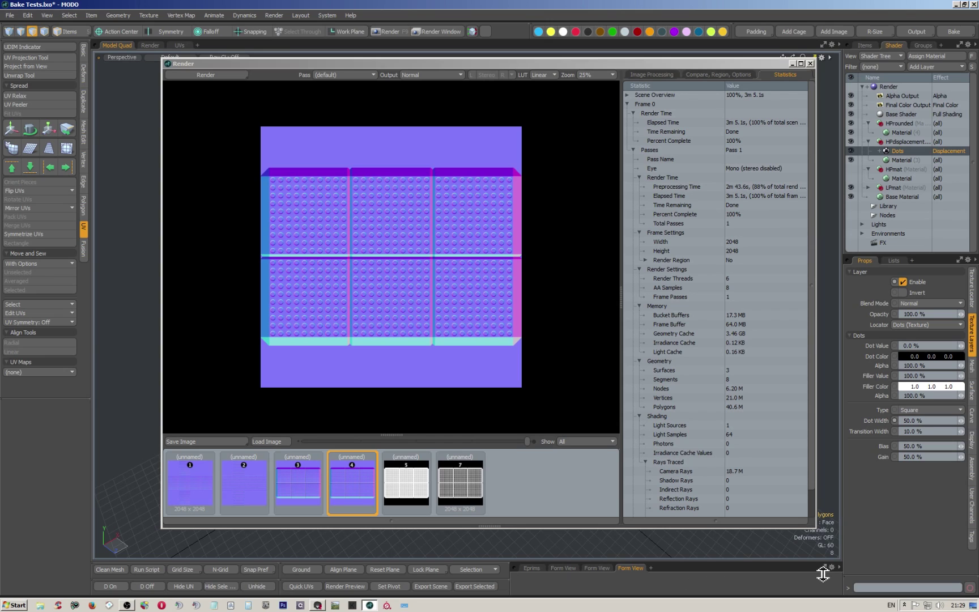
pyautogui.click(526, 569)
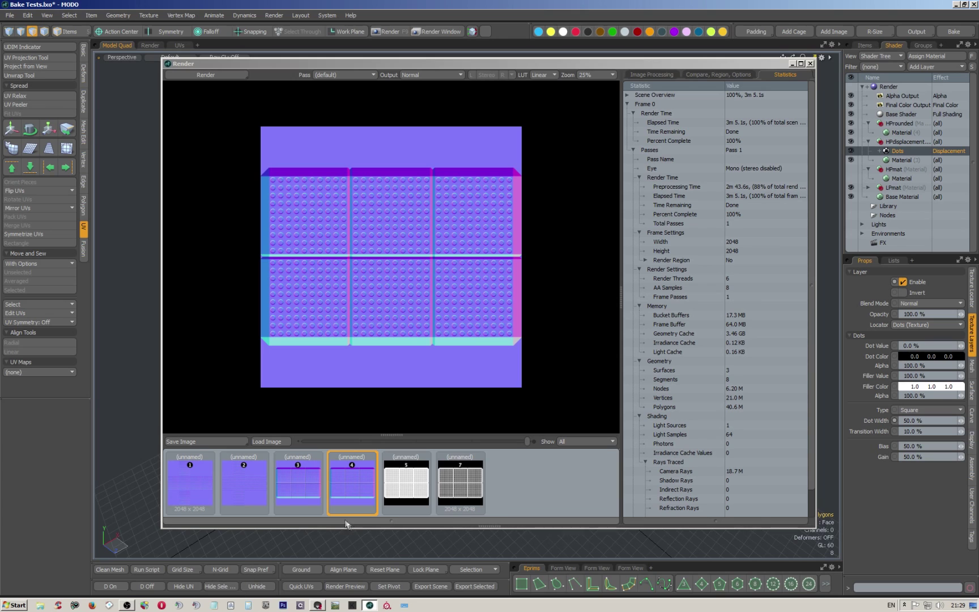
pyautogui.scroll(4, 397, 221)
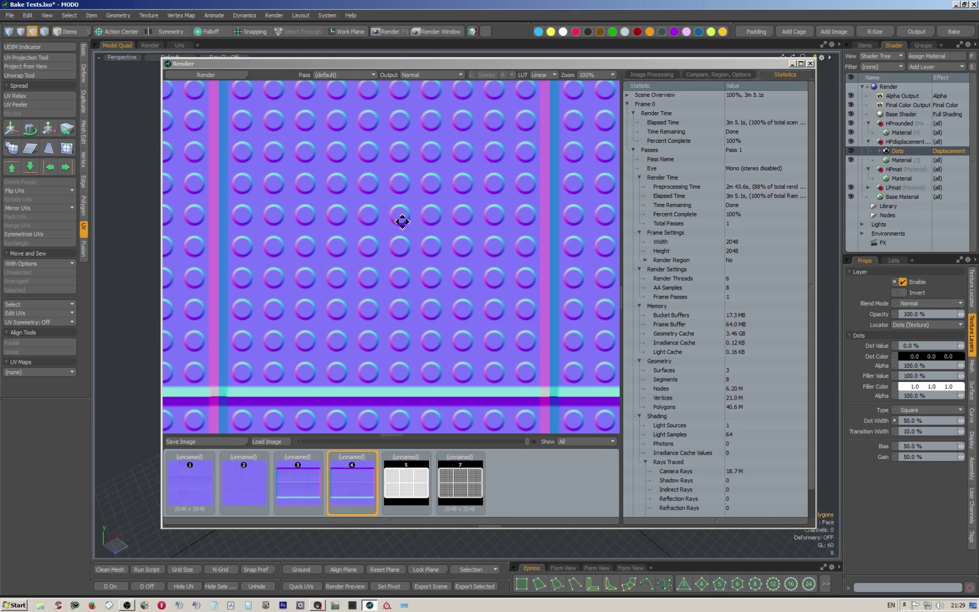
pyautogui.scroll(-4, 405, 222)
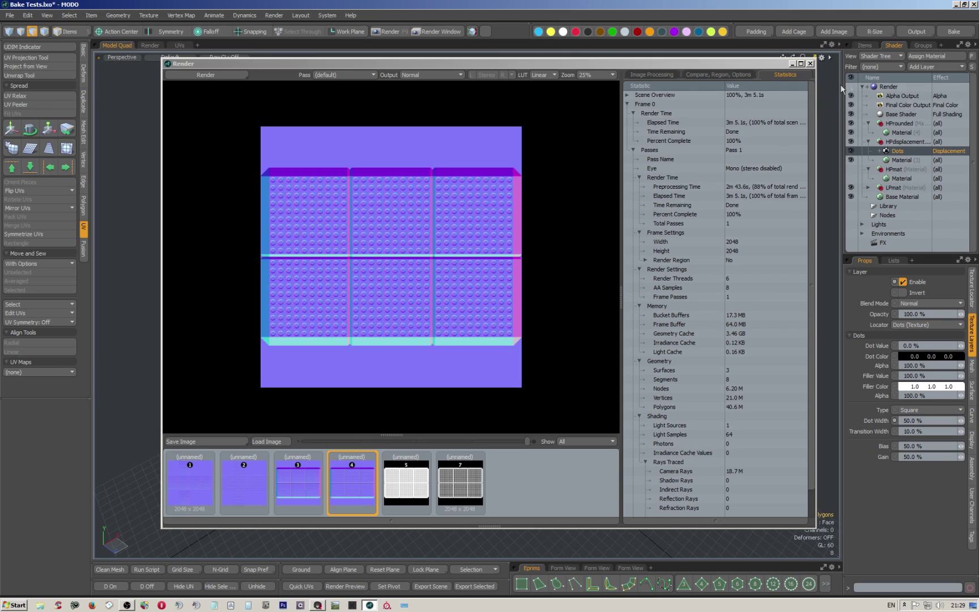
# - Close the render window, switch the Final Color Output to the OSN preset and check its colorspace and pixel remapping options
pyautogui.click(902, 105)
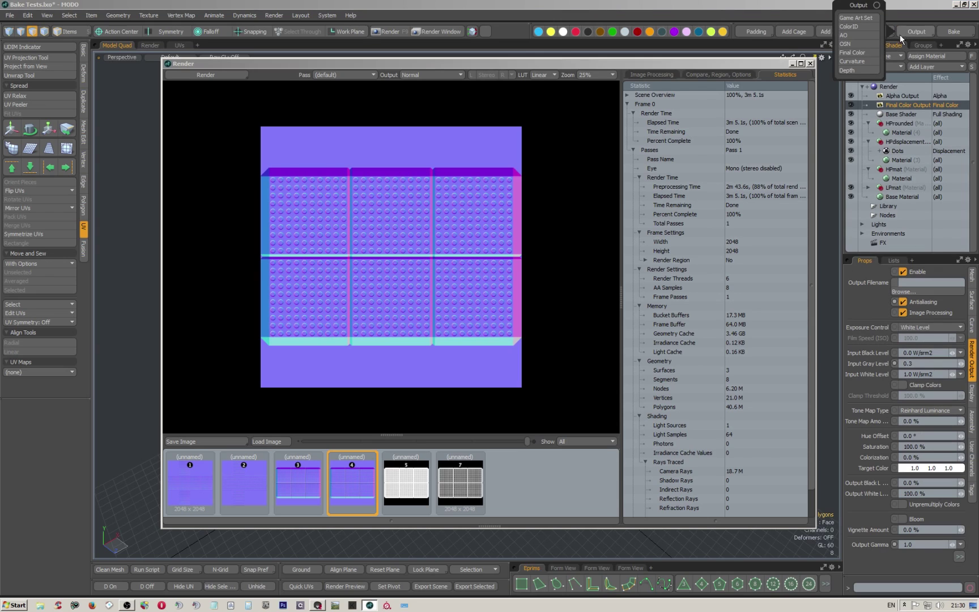
pyautogui.click(811, 63)
pyautogui.click(914, 31)
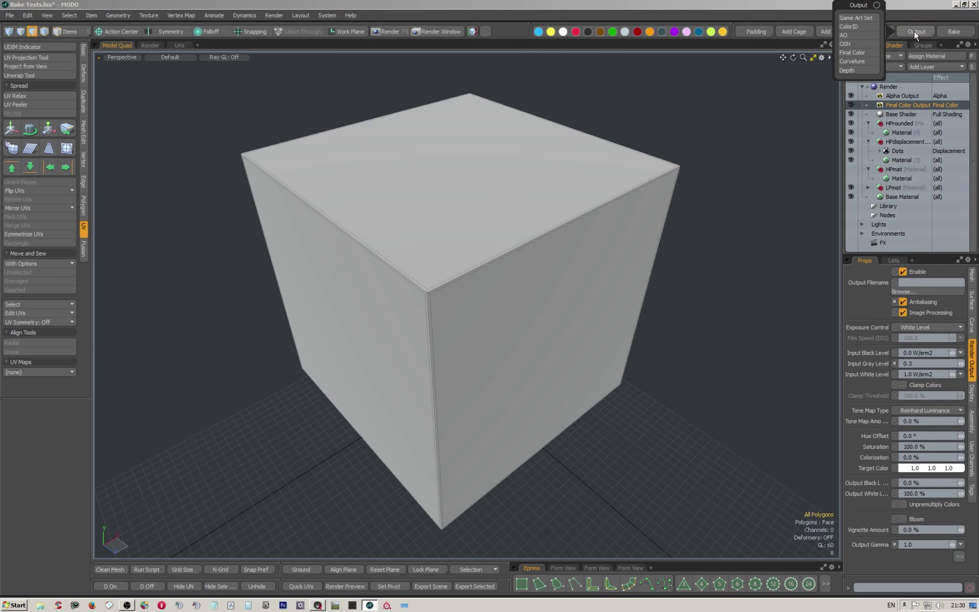
pyautogui.click(854, 43)
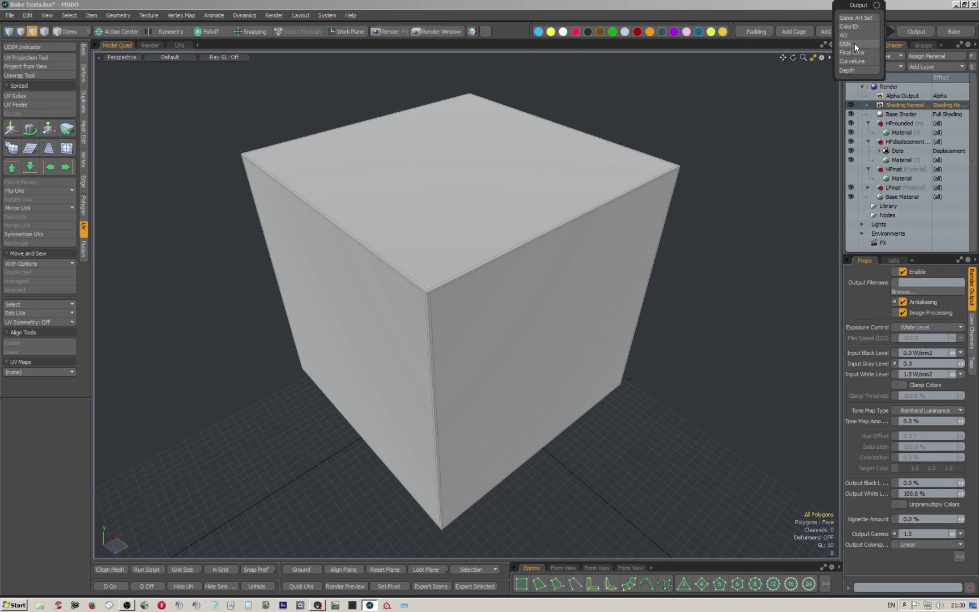
pyautogui.click(919, 106)
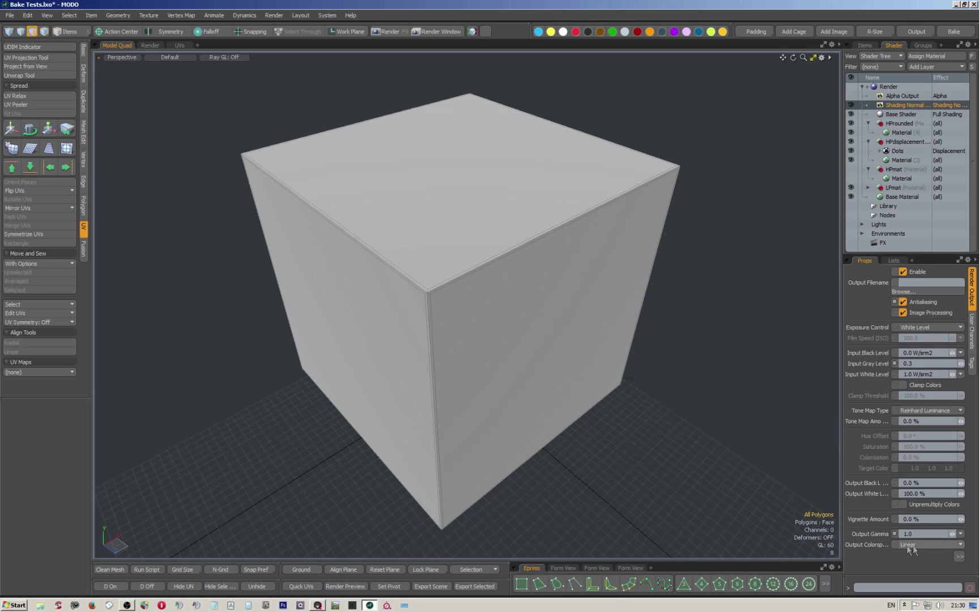
pyautogui.moveTo(959, 556)
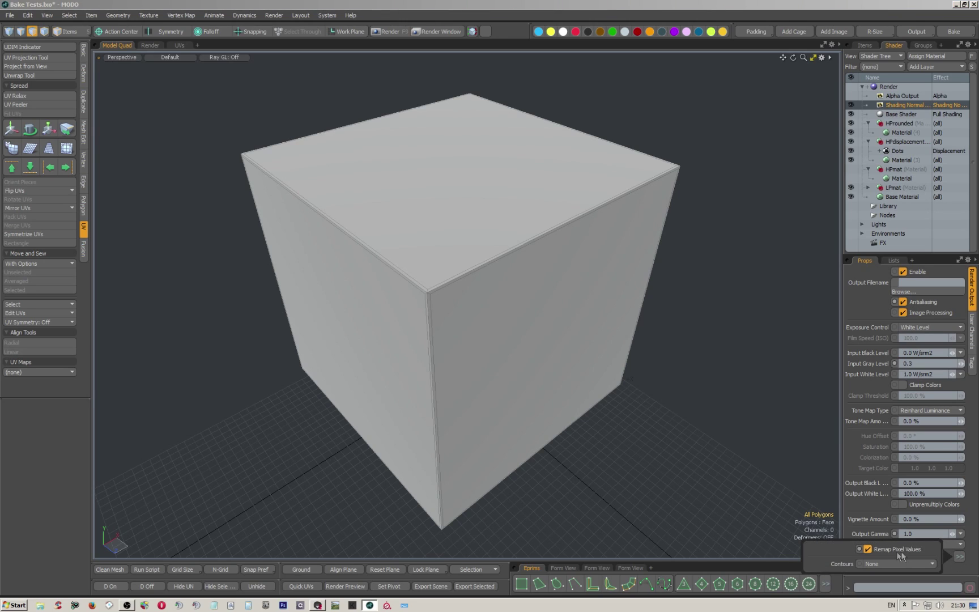
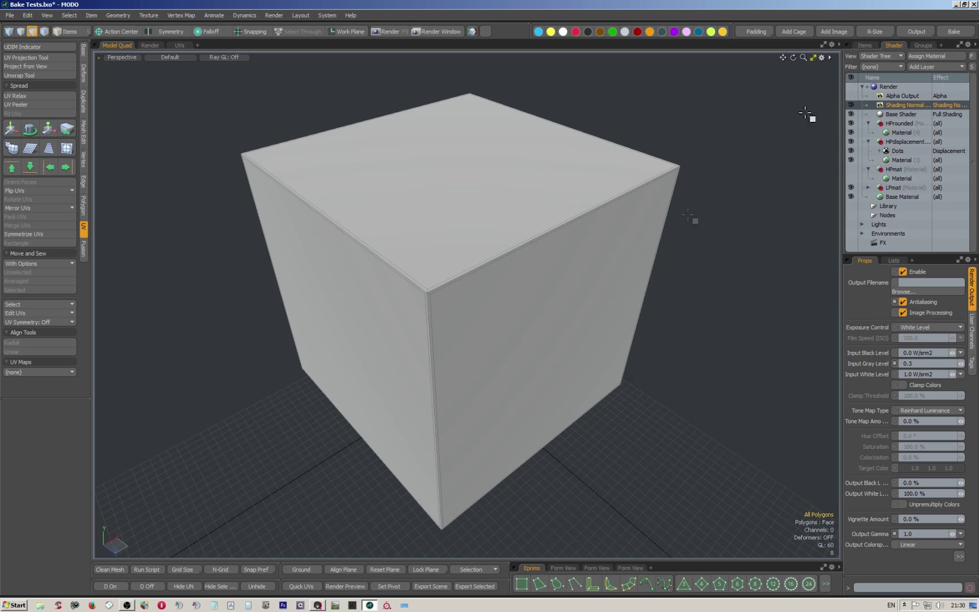
# - Open the render preview, enable the Alpha Output and inspect the shading normals around the cube's corner
pyautogui.click(347, 587)
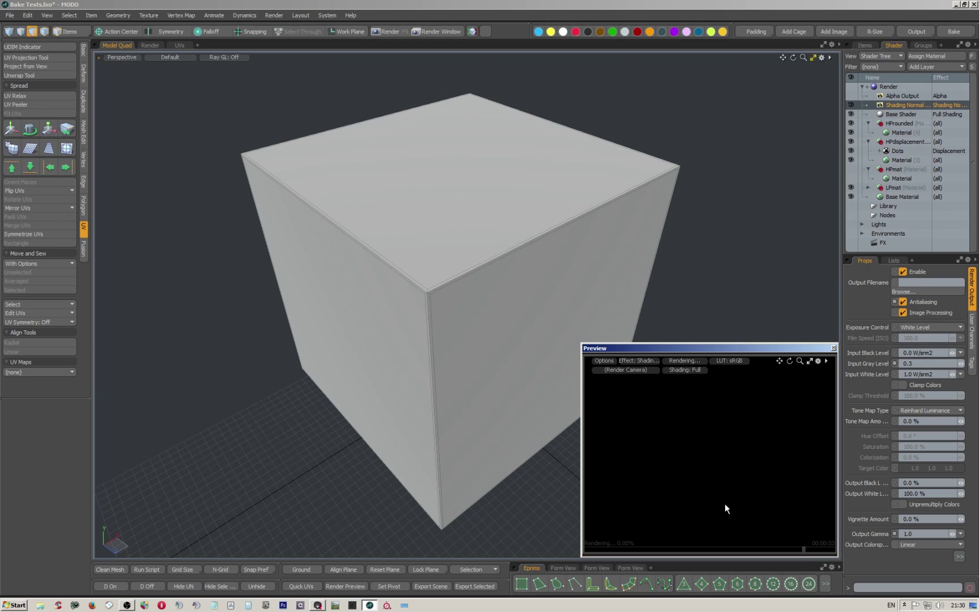
pyautogui.click(644, 361)
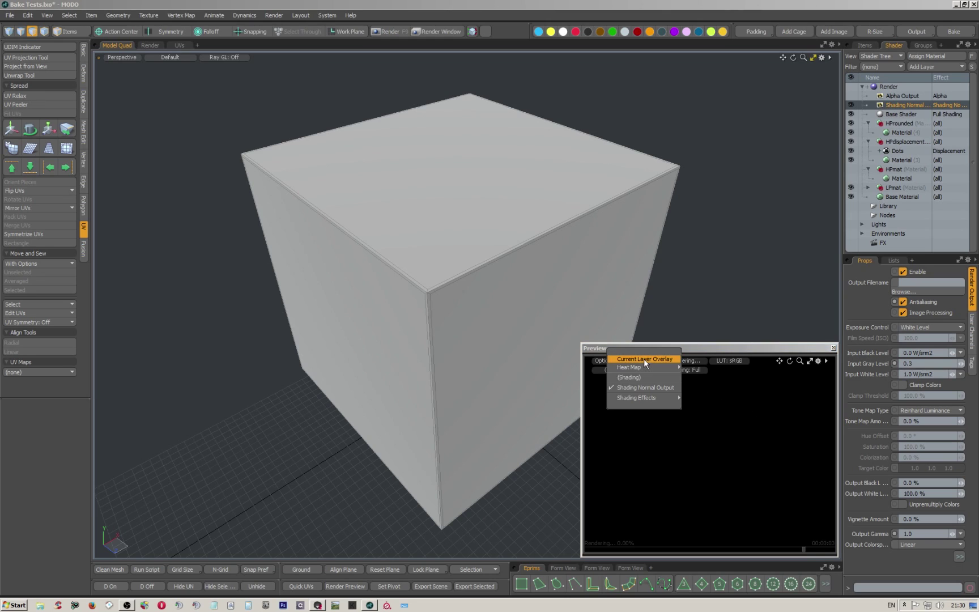
pyautogui.click(737, 350)
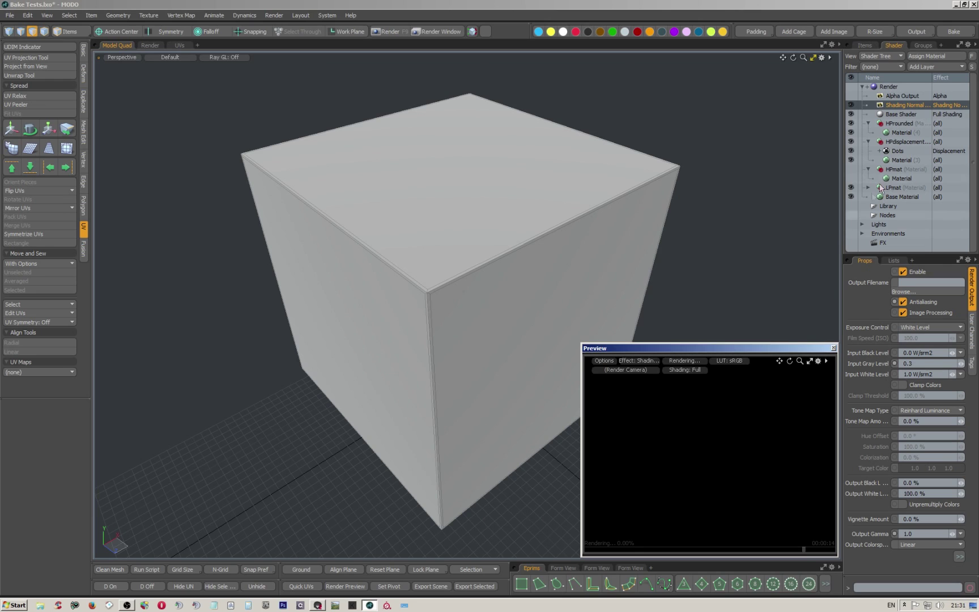
pyautogui.click(851, 98)
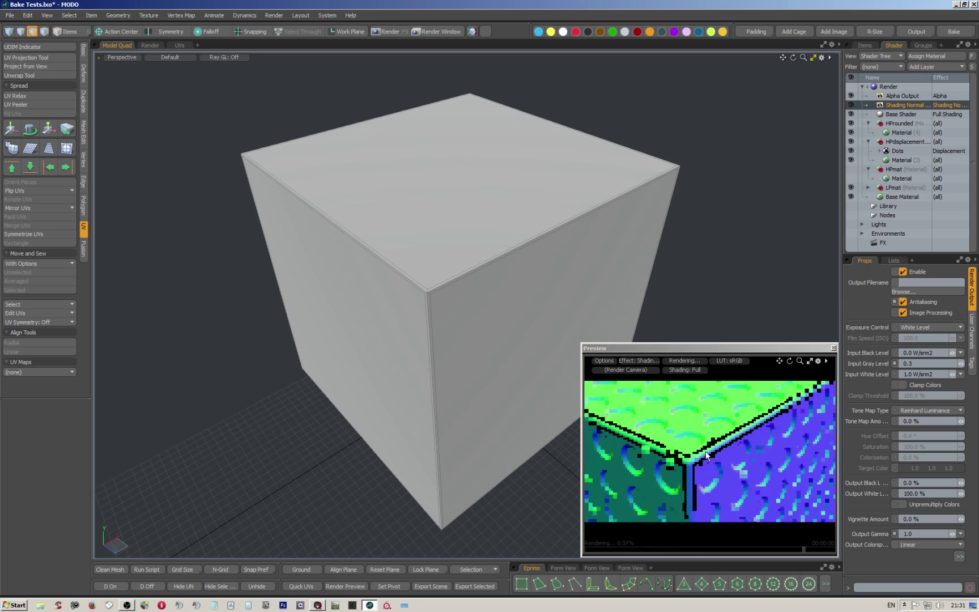
pyautogui.scroll(2, 705, 453)
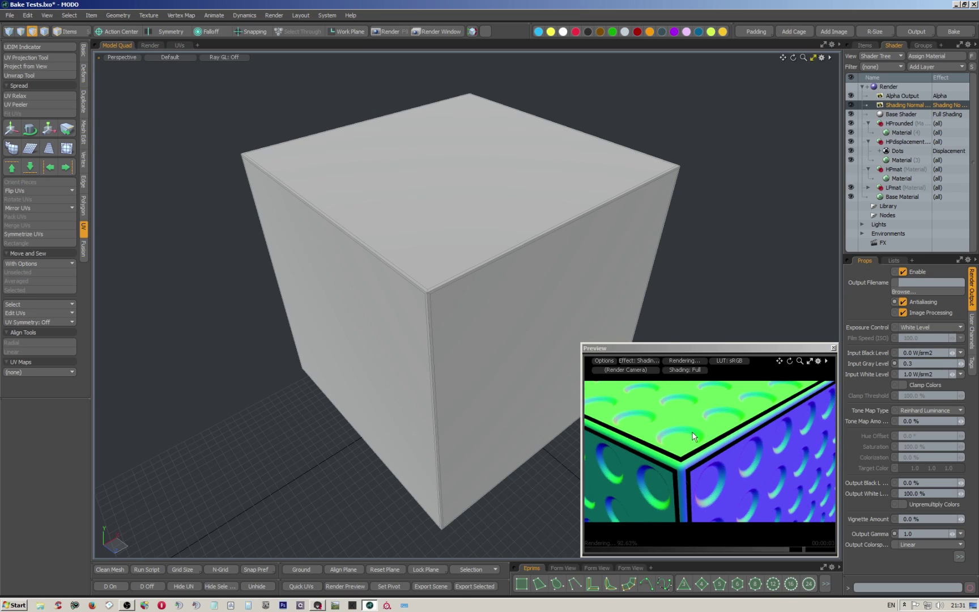
pyautogui.scroll(-2, 693, 436)
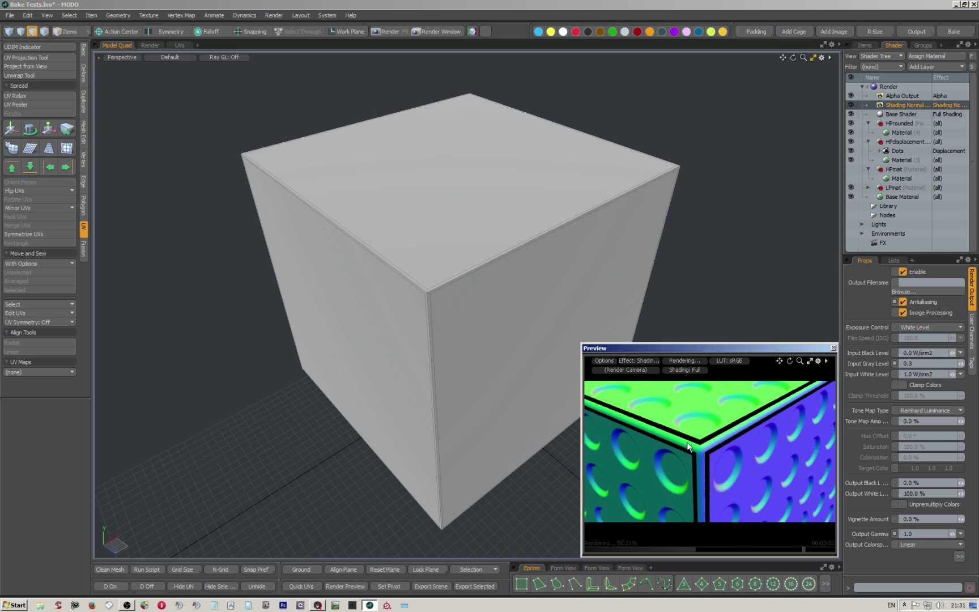
pyautogui.click(946, 31)
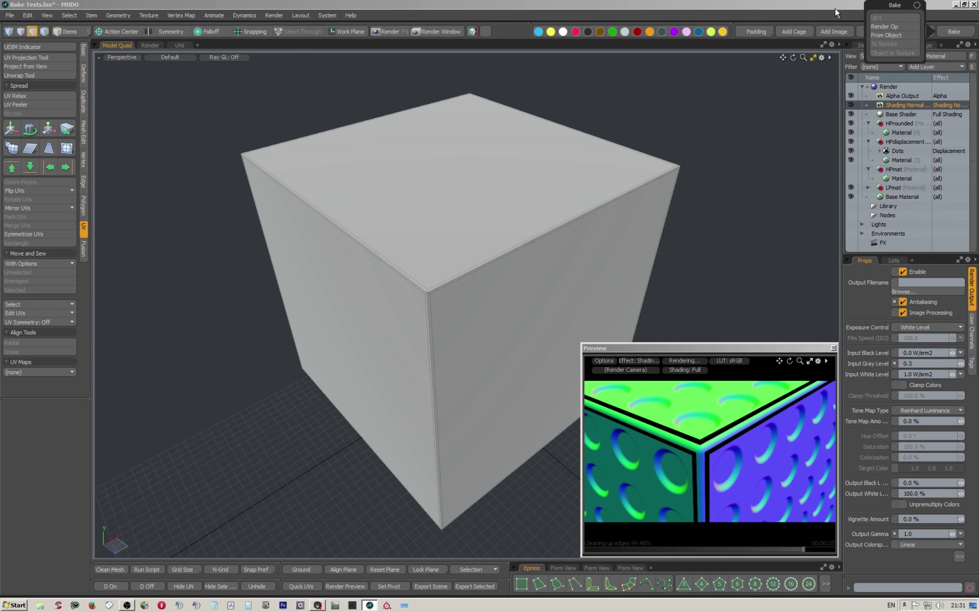
pyautogui.click(879, 33)
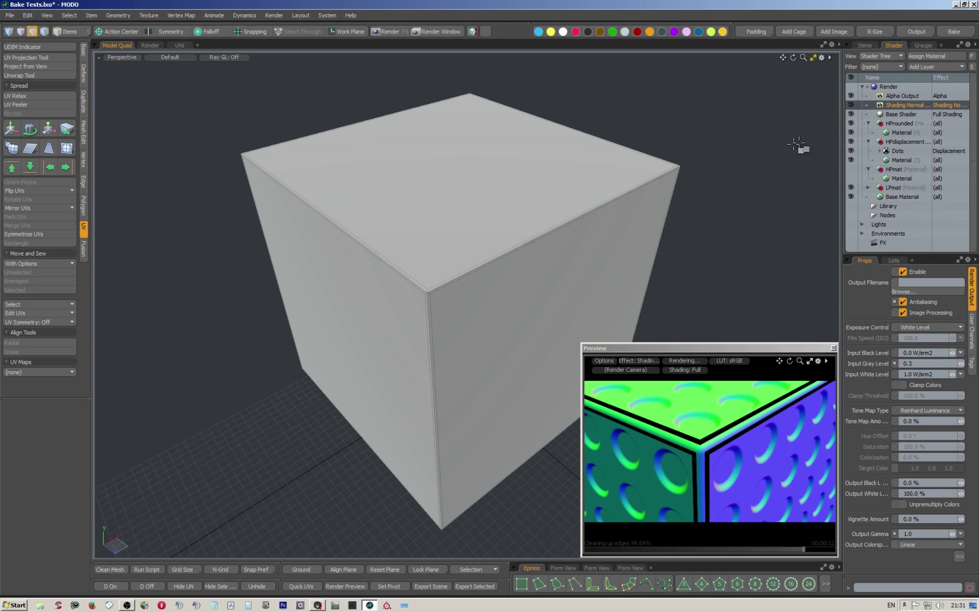
pyautogui.click(954, 31)
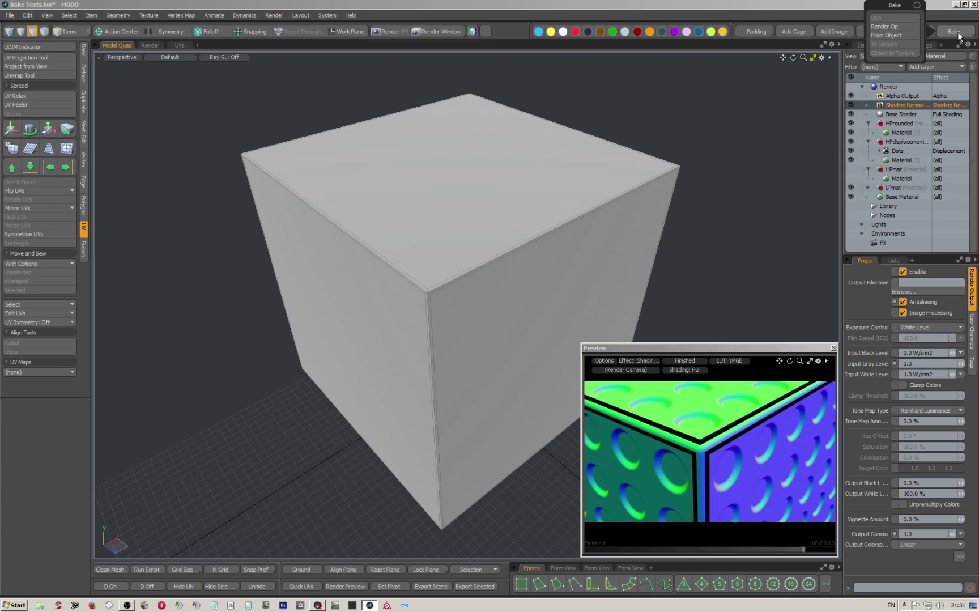
pyautogui.click(895, 27)
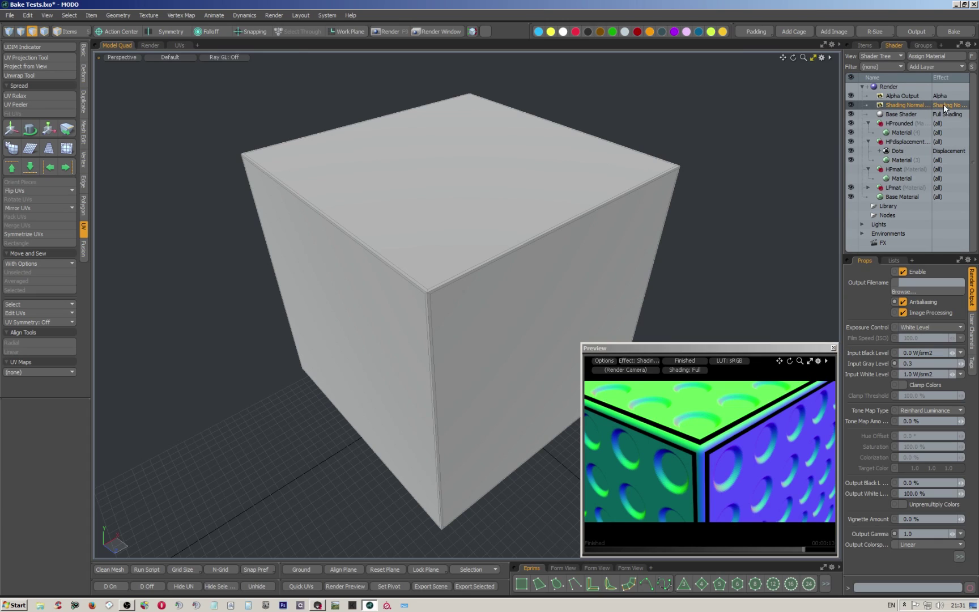
# - Switch the Shading Normal output to the AO preset and inspect the ambient occlusion around the cube's corner in the preview
pyautogui.click(917, 31)
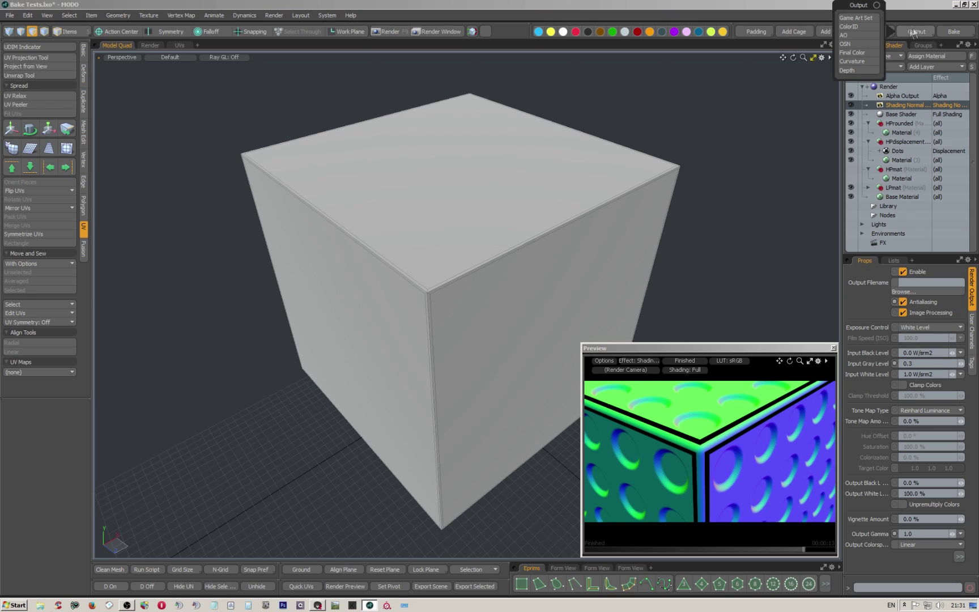
pyautogui.click(857, 36)
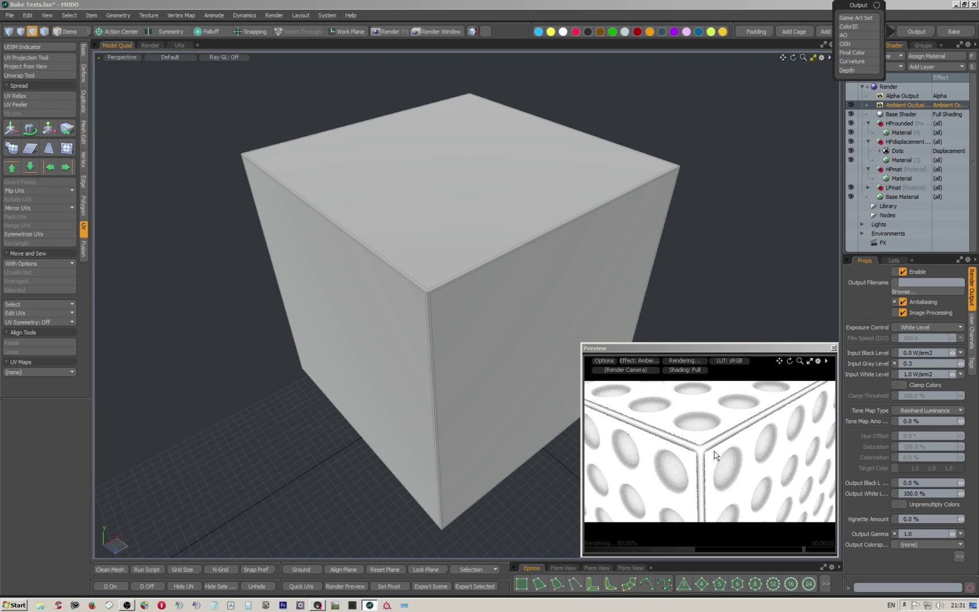
pyautogui.scroll(5, 707, 456)
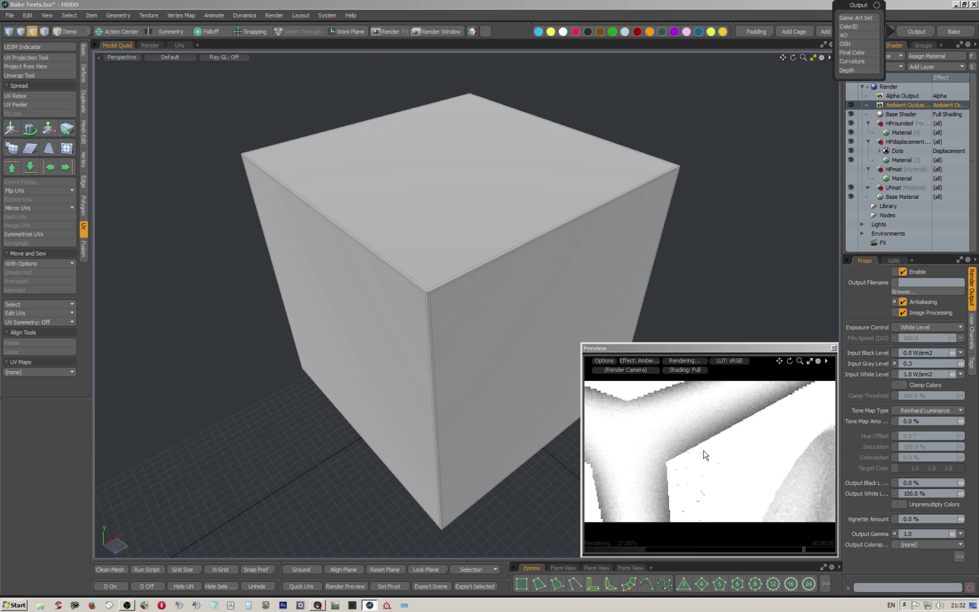
pyautogui.scroll(-5, 705, 455)
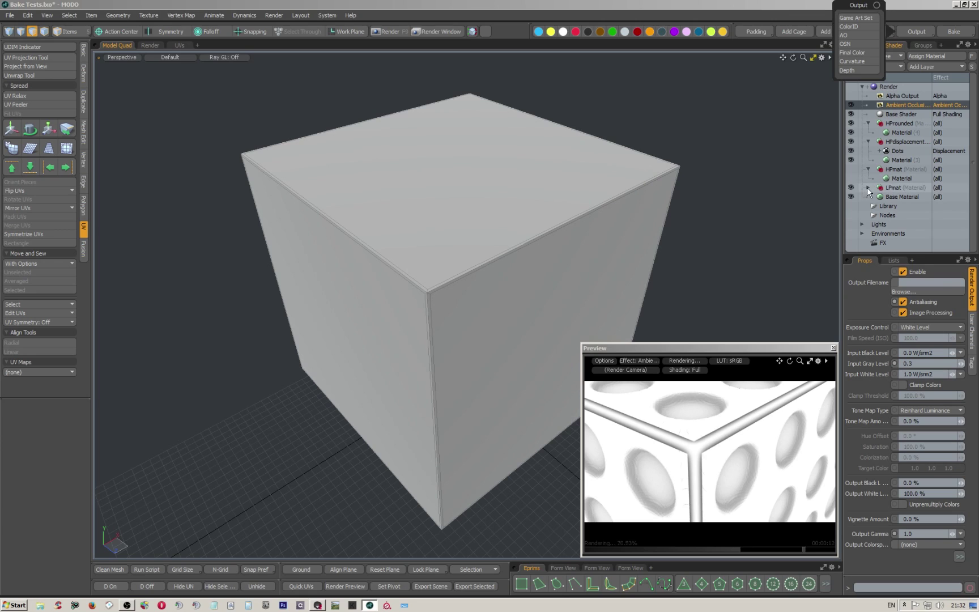
# - Move the Dots displacement texture into the HPmat group, then enable the Alpha Output and the HPmat group
pyautogui.click(894, 170)
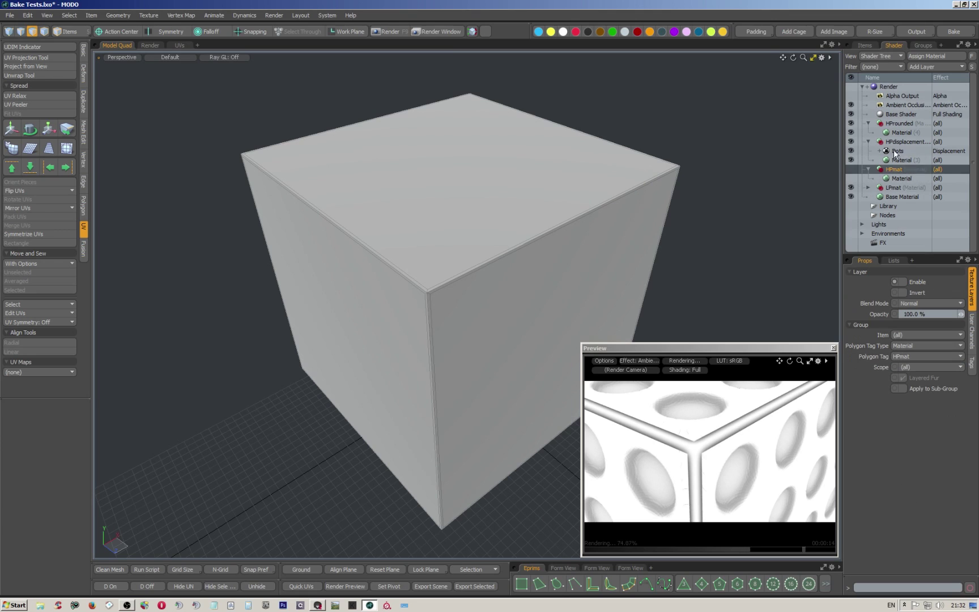
pyautogui.moveTo(898, 152); pyautogui.dragTo(901, 177)
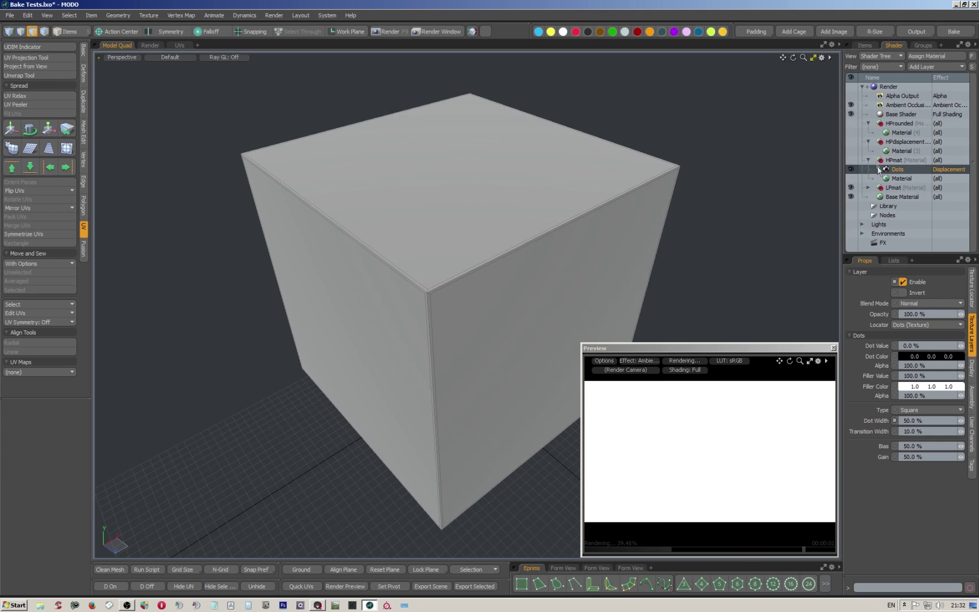
pyautogui.click(851, 96)
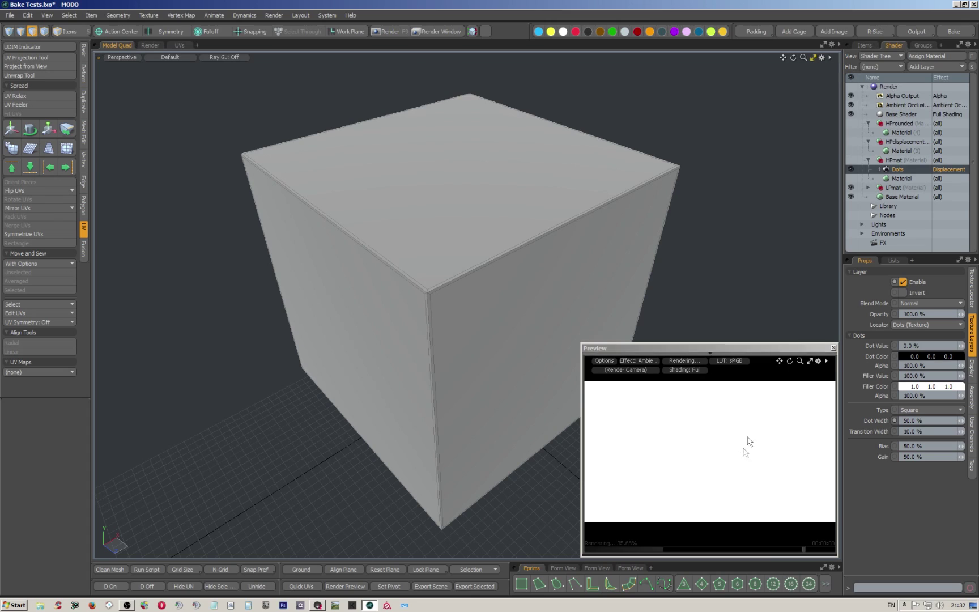
pyautogui.scroll(-2, 723, 423)
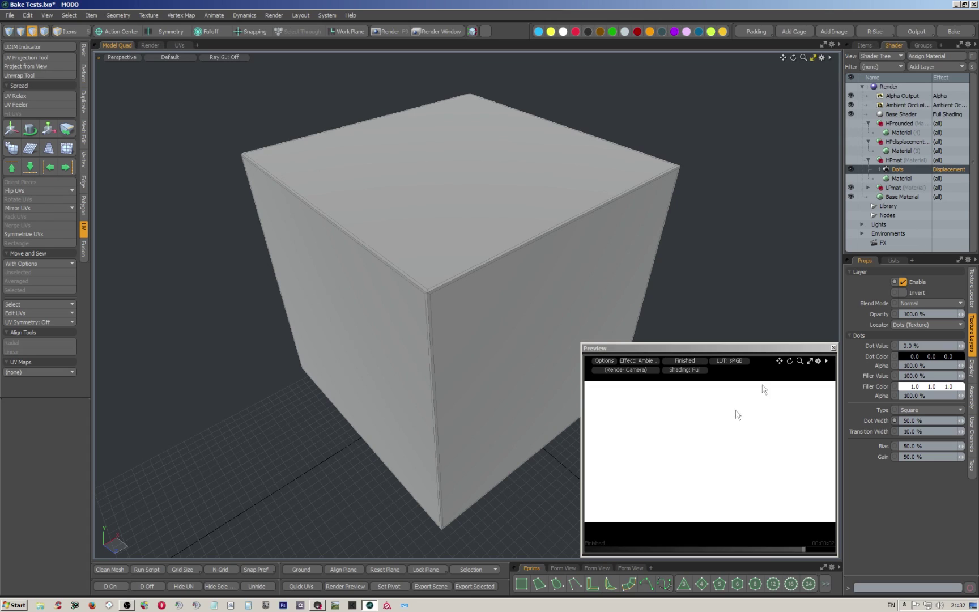
pyautogui.click(851, 160)
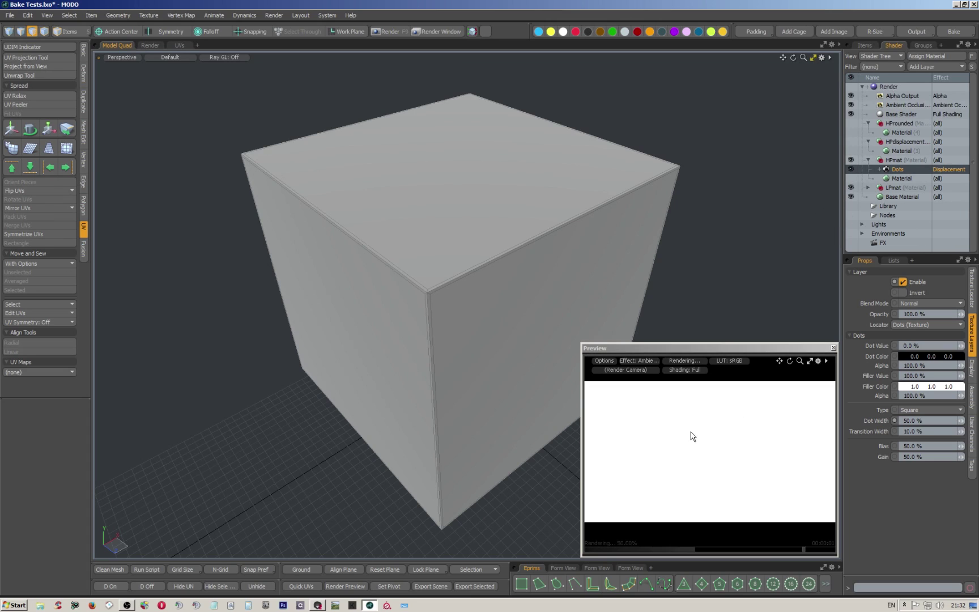
# - Restart the render preview and disable the Alpha Output so the ambient occlusion output is previewed
pyautogui.click(834, 347)
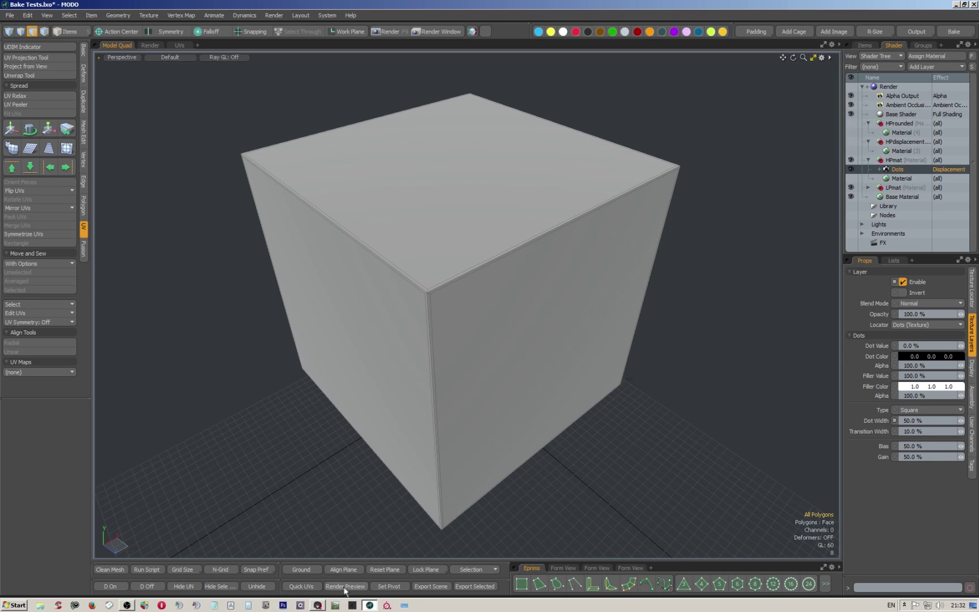
pyautogui.click(344, 587)
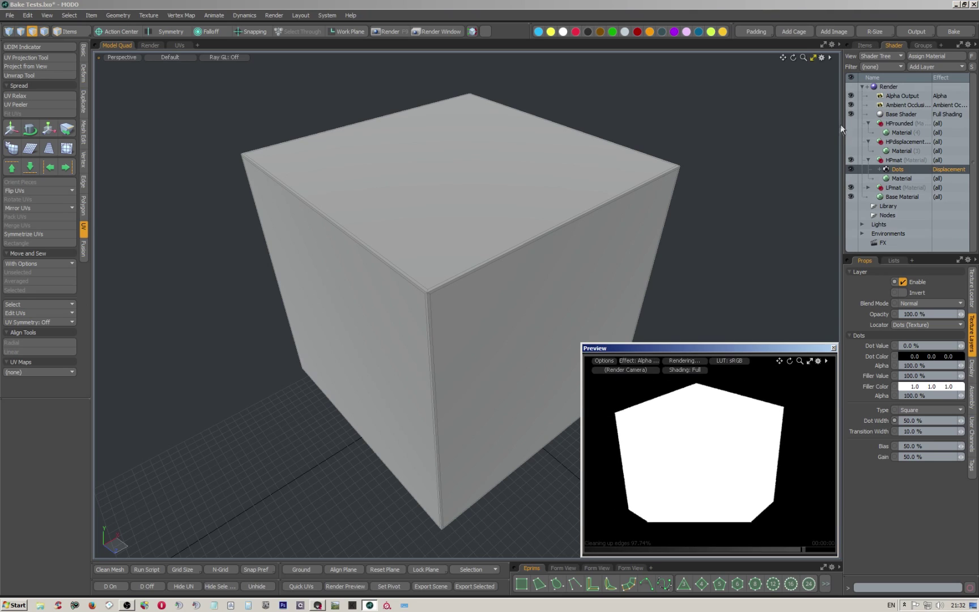
pyautogui.click(850, 95)
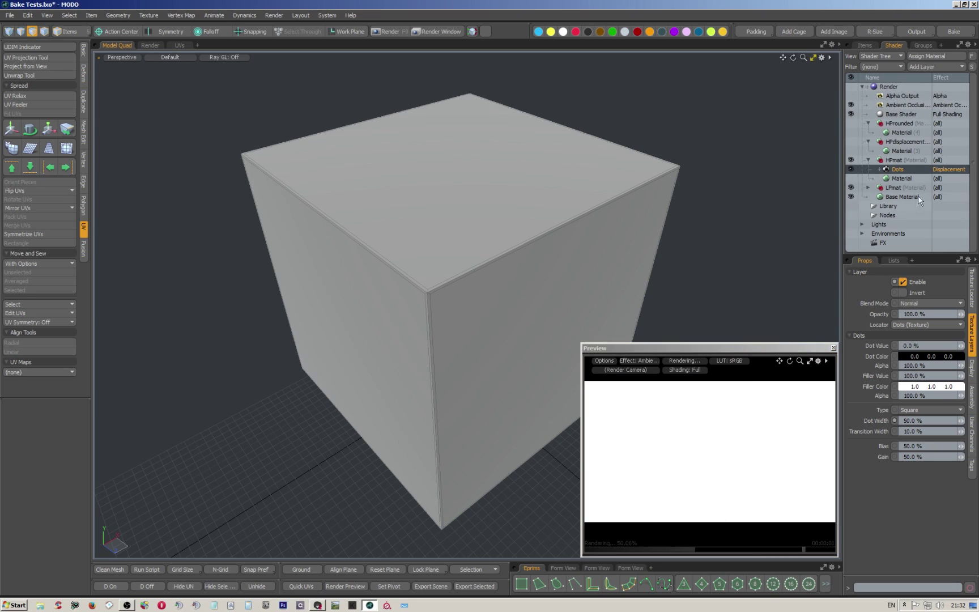
# - Select the HP mesh in the item list and restart the render preview
pyautogui.click(872, 45)
pyautogui.click(912, 85)
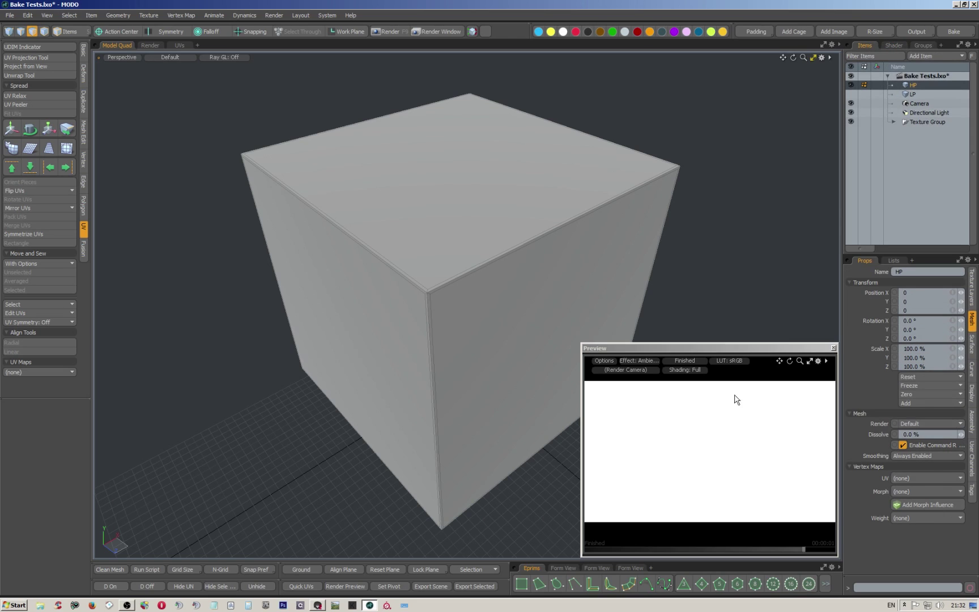
pyautogui.click(833, 348)
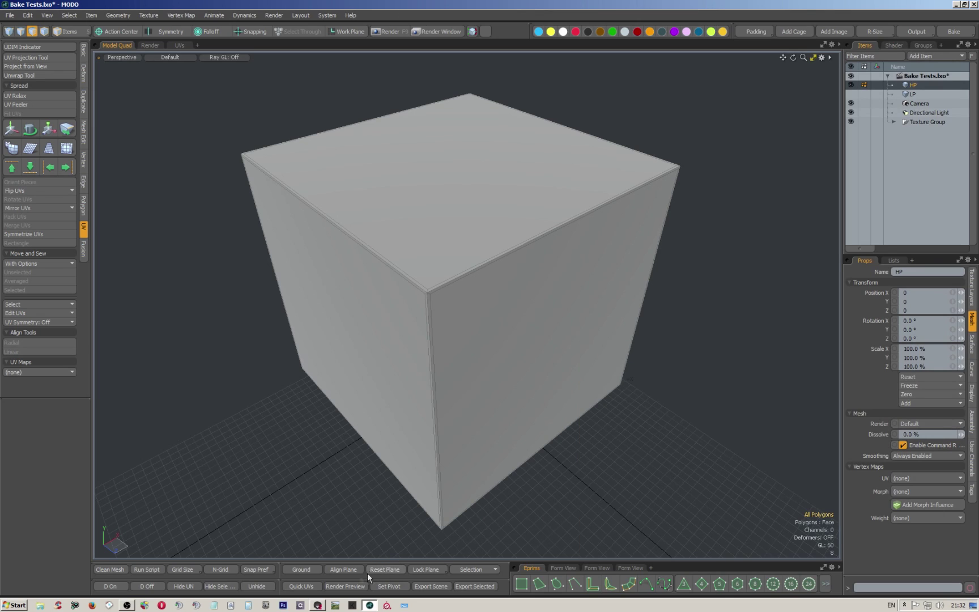
pyautogui.click(348, 587)
pyautogui.click(725, 456)
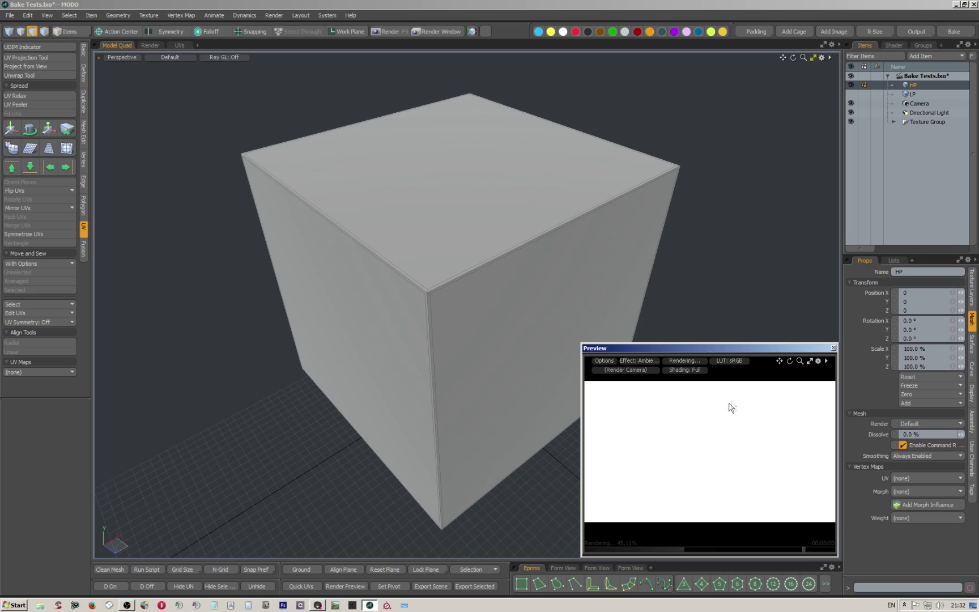
# - Enable the Material layer inside the HPmat group and restart the render preview with the ambient occlusion output
pyautogui.click(899, 45)
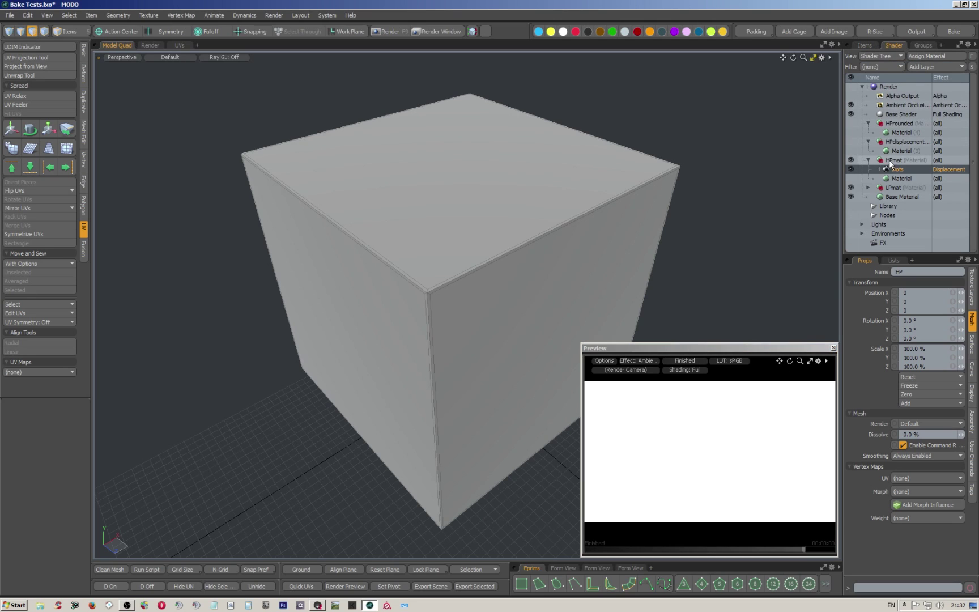
pyautogui.click(850, 177)
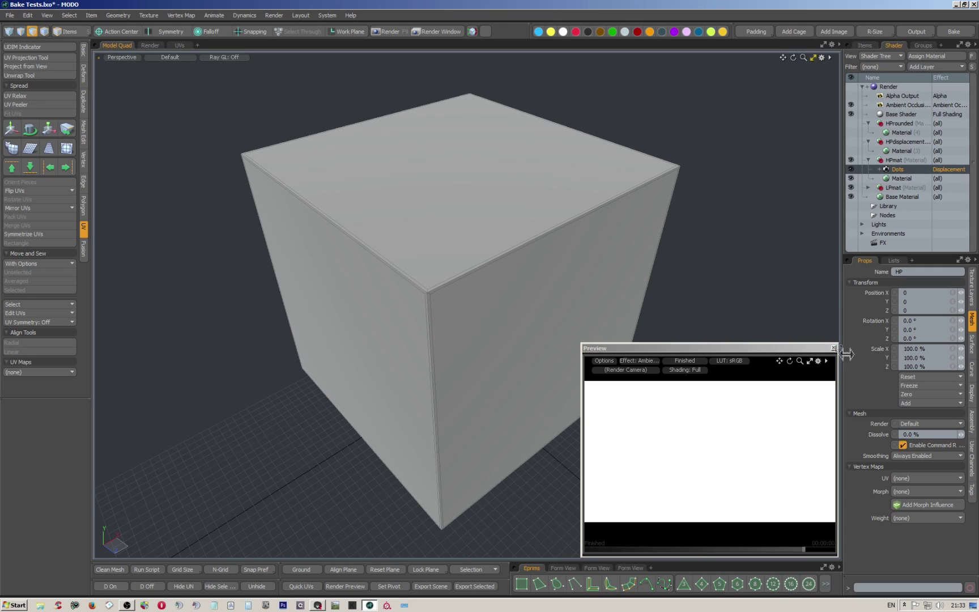
pyautogui.click(834, 348)
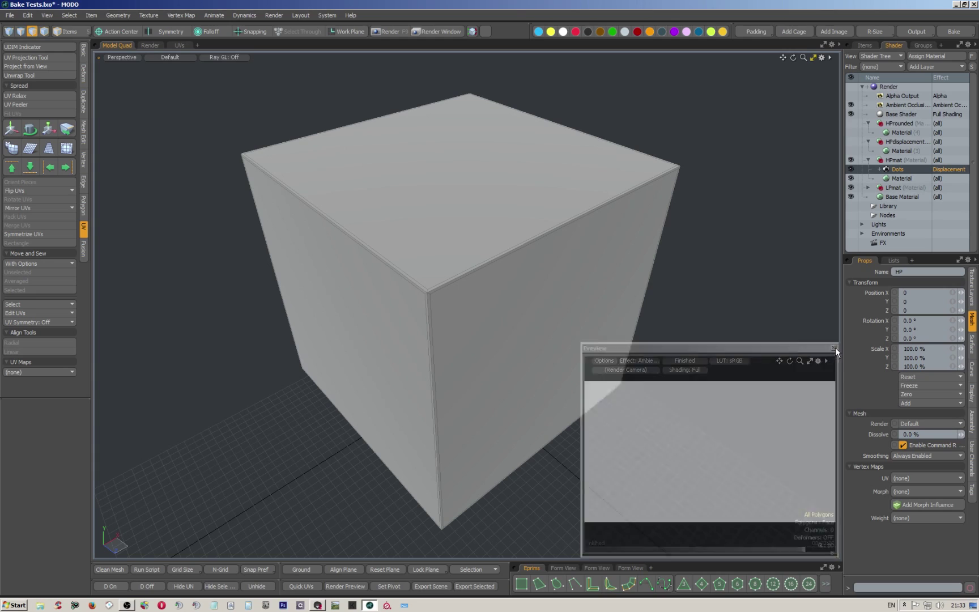
pyautogui.click(357, 589)
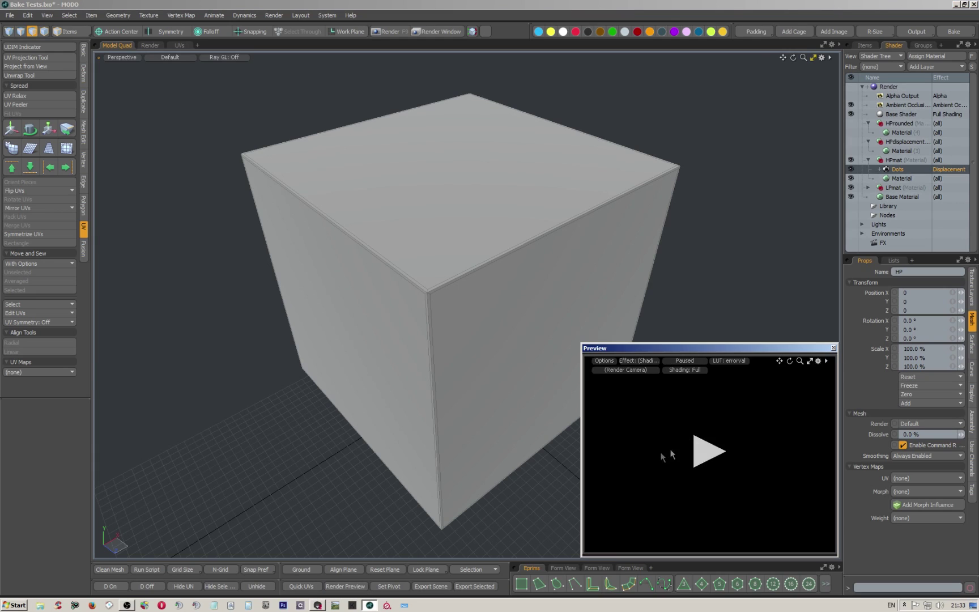
pyautogui.click(850, 99)
pyautogui.click(850, 102)
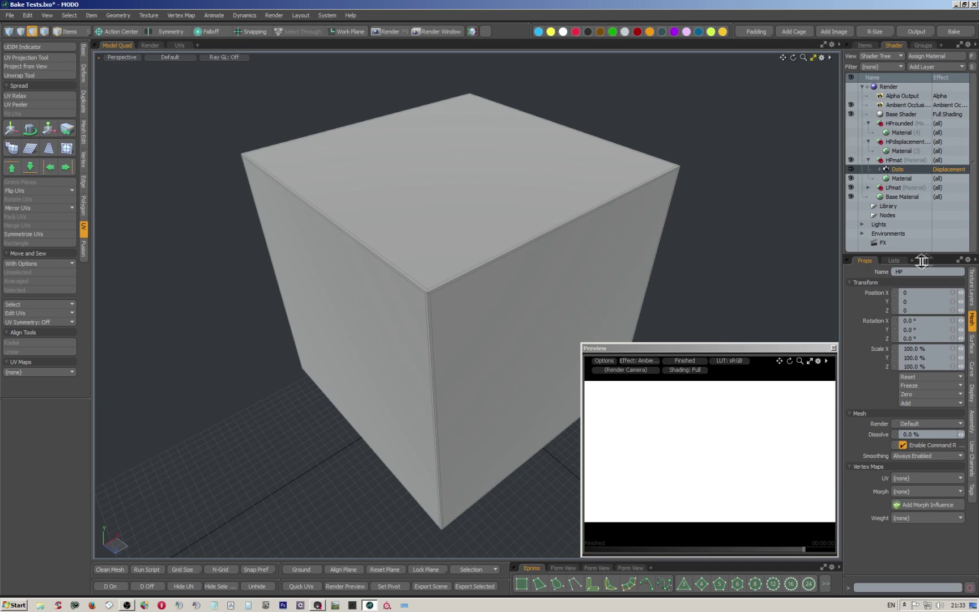
# - List the mesh's polygons by material in the statistics and select the HPdisplacement entry
pyautogui.click(900, 261)
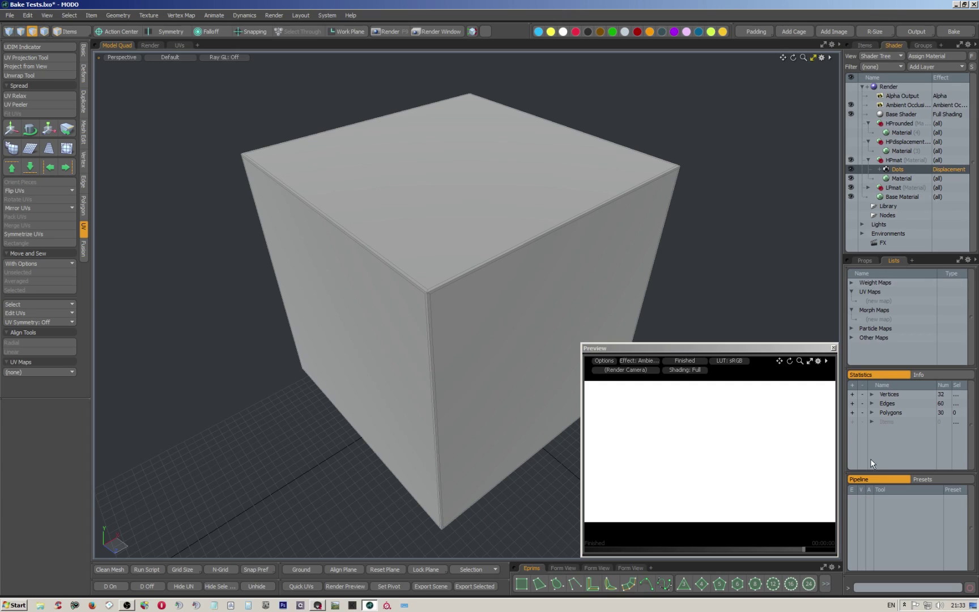
pyautogui.click(871, 421)
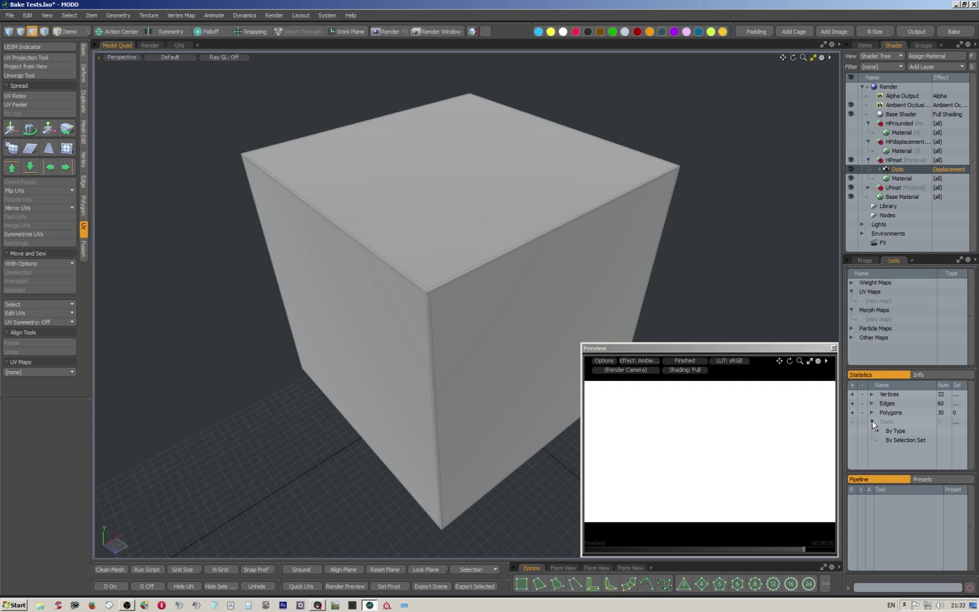
pyautogui.click(872, 421)
pyautogui.click(872, 412)
pyautogui.click(893, 448)
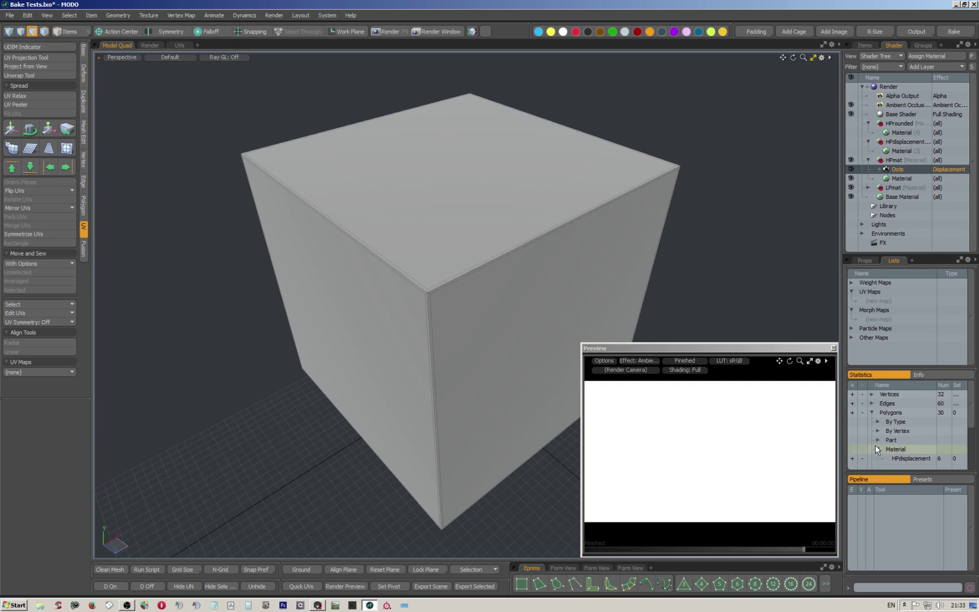
pyautogui.click(903, 458)
pyautogui.scroll(-2, 909, 449)
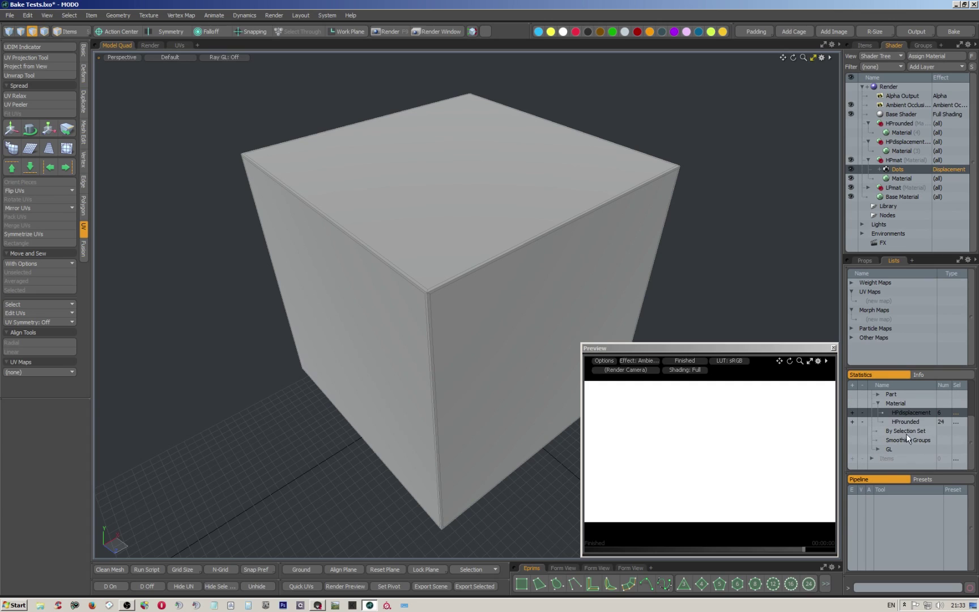
# - Look through the item types in the statistics and return to the polygon materials
pyautogui.click(872, 458)
pyautogui.scroll(-1, 881, 451)
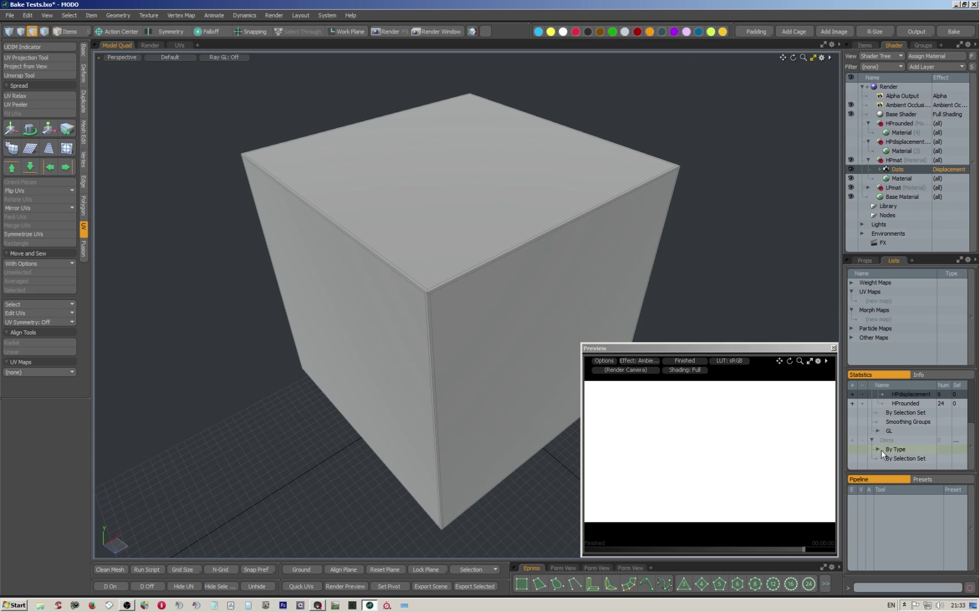
pyautogui.click(877, 449)
pyautogui.scroll(-2, 879, 449)
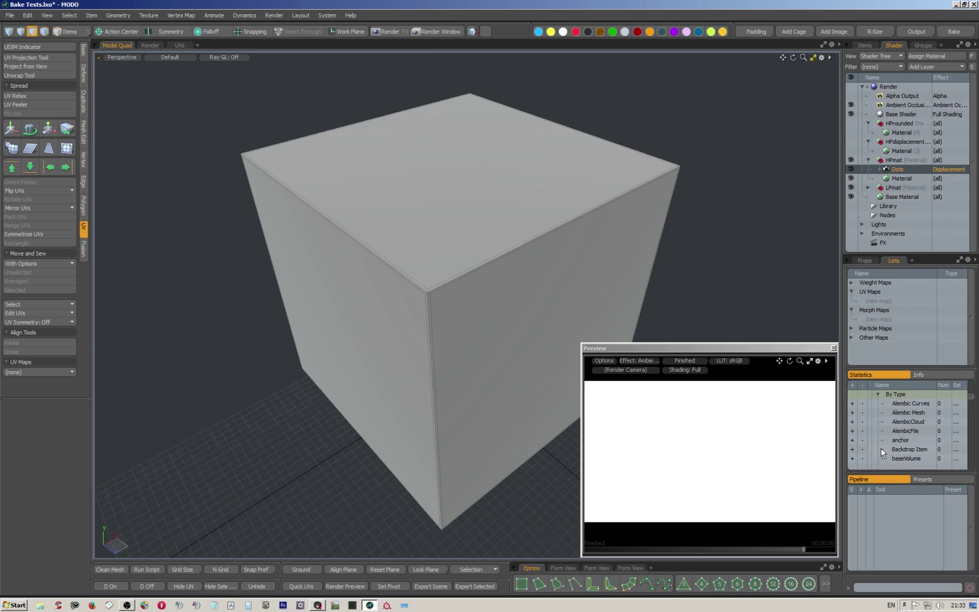
pyautogui.scroll(3, 901, 437)
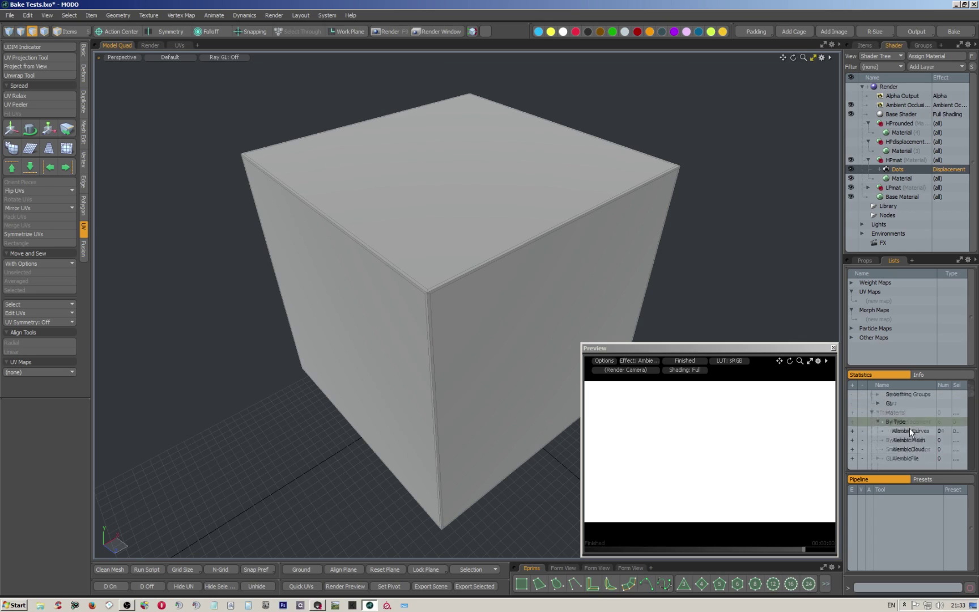
pyautogui.scroll(2, 907, 426)
pyautogui.scroll(-2, 884, 418)
pyautogui.scroll(1, 885, 416)
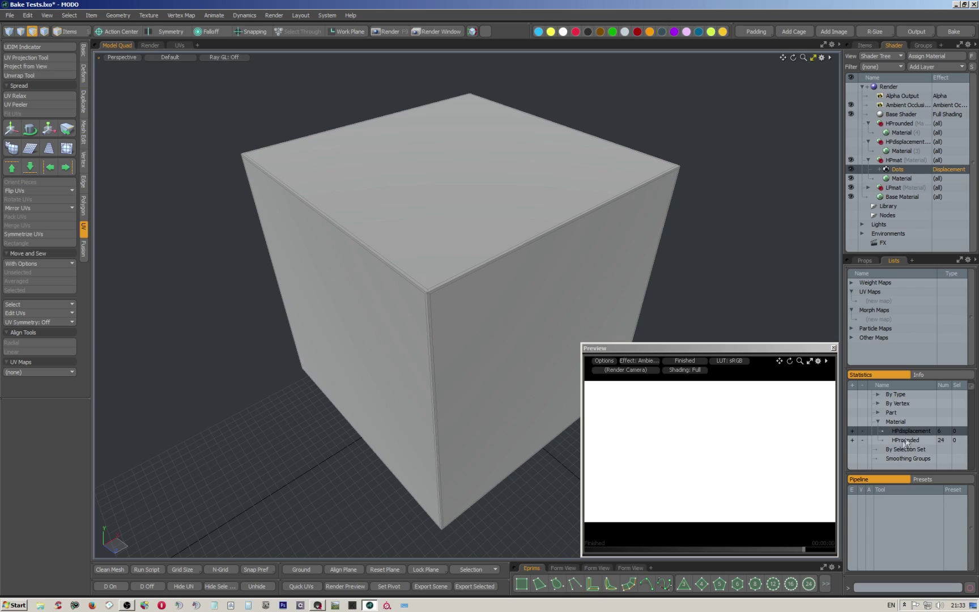
# - Try to delete the HPdisplacement polygon material entry, then select the HProunded entry
pyautogui.click(905, 440)
pyautogui.click(905, 431)
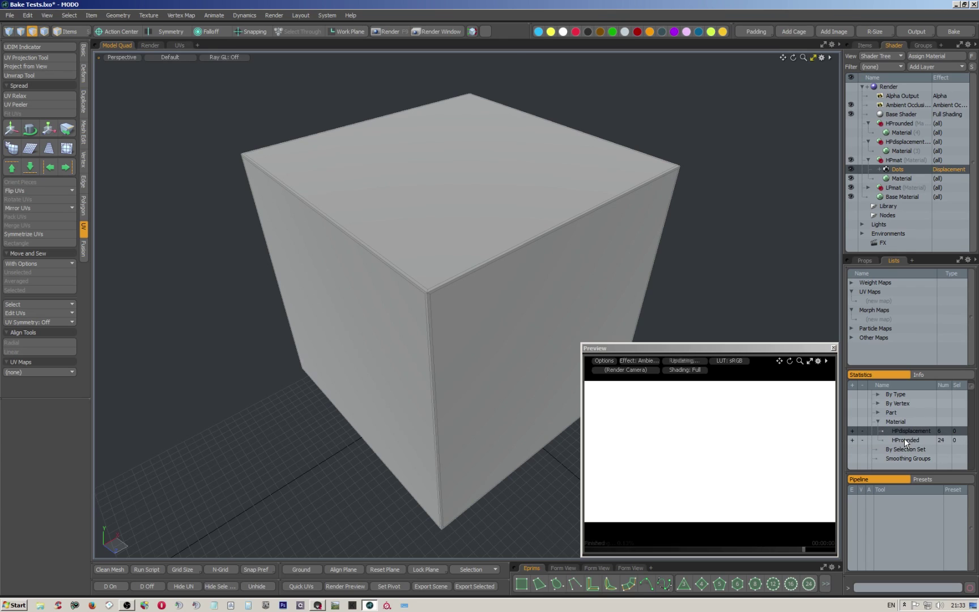
pyautogui.rightClick(905, 432)
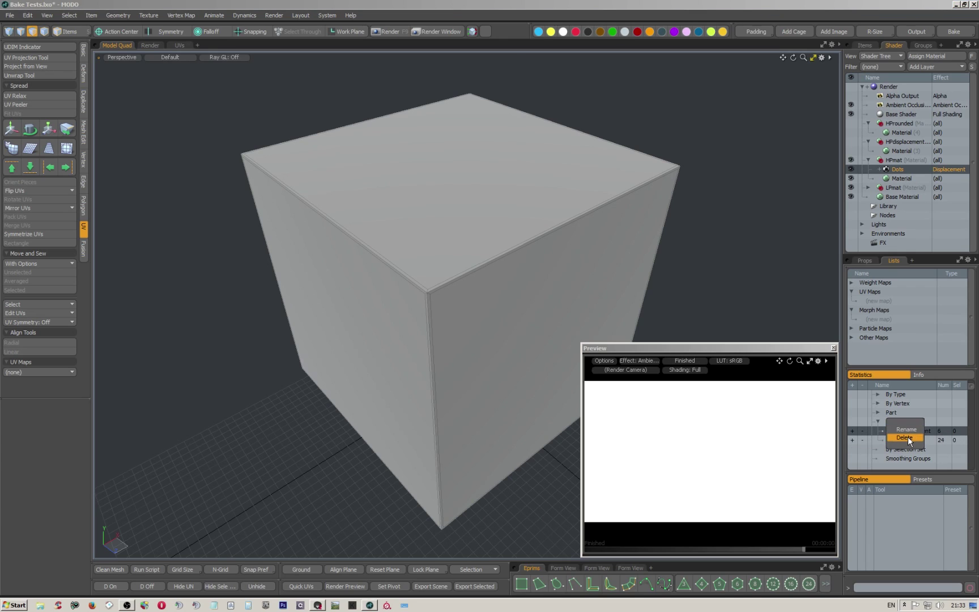
pyautogui.click(905, 437)
pyautogui.click(907, 439)
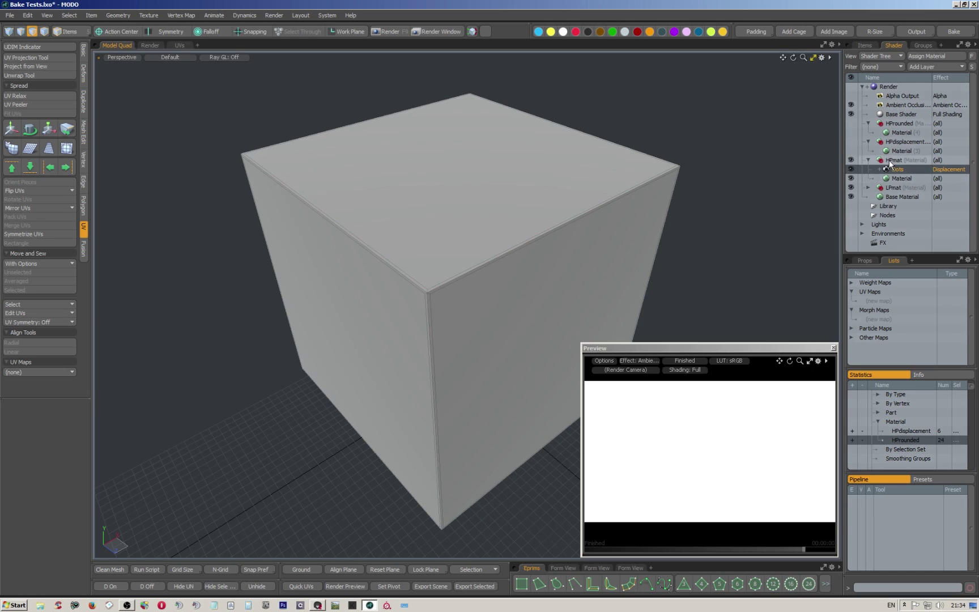
# - Show the surface settings of the Material layer in the HPmat group and close the render preview
pyautogui.click(867, 46)
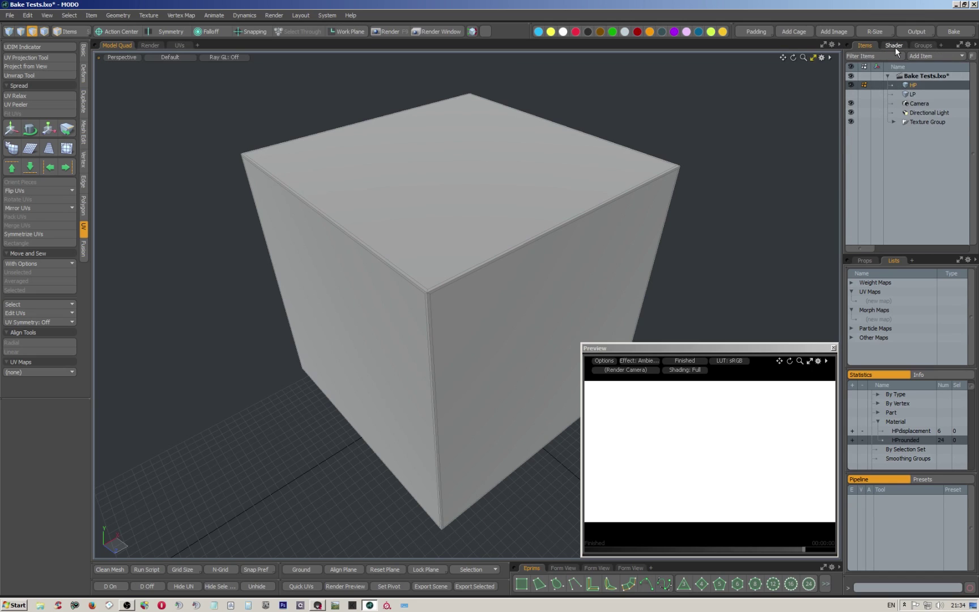
pyautogui.click(894, 46)
pyautogui.click(898, 179)
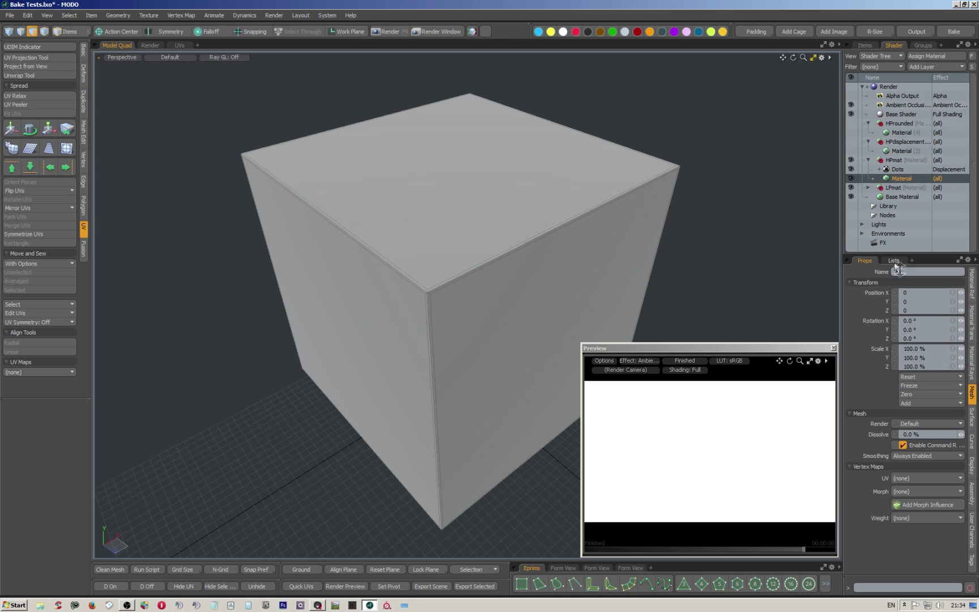
pyautogui.click(971, 286)
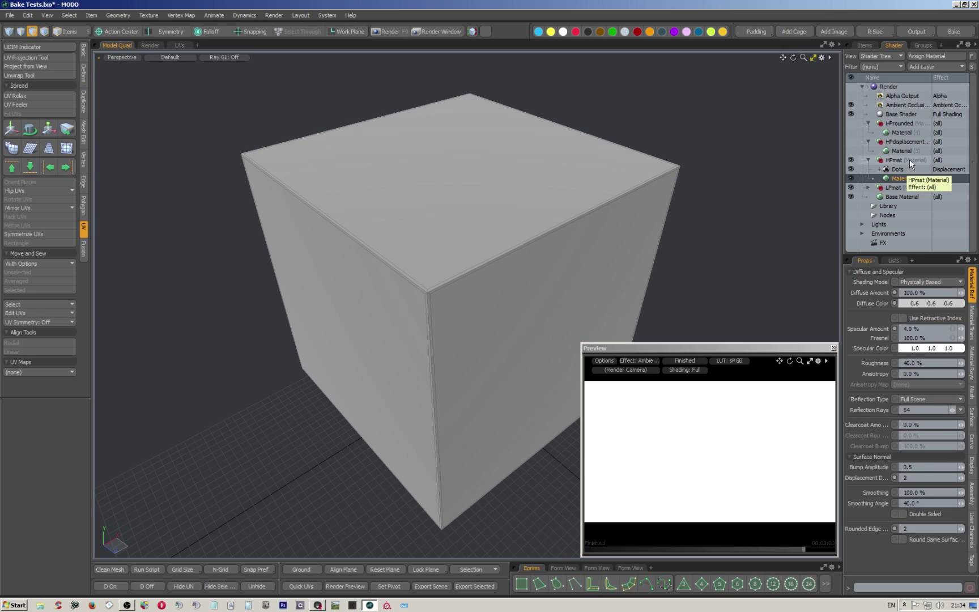
pyautogui.click(833, 347)
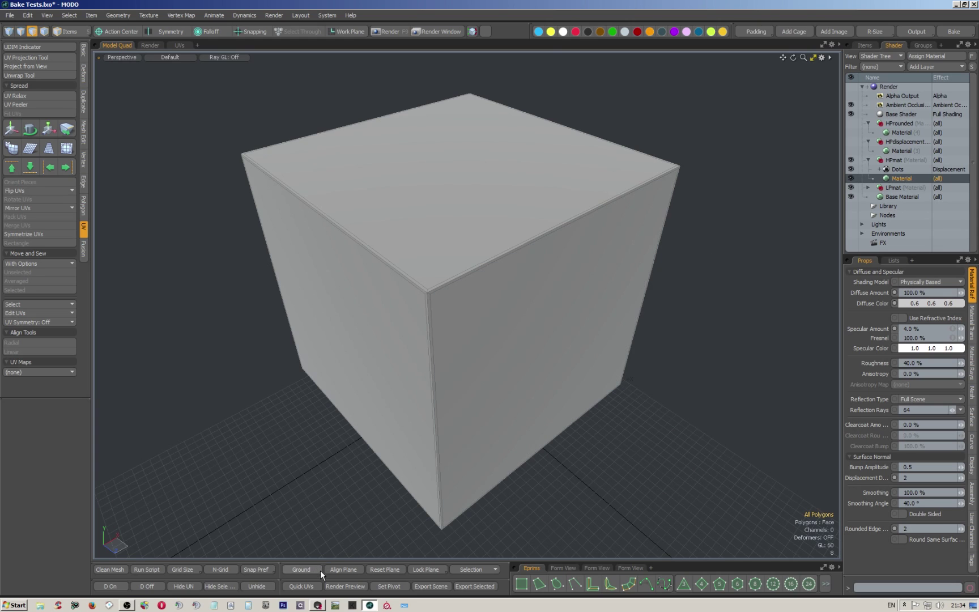
# - Examine the dots in the ambient occlusion bake in render slot 5 up close, and close the render window
pyautogui.click(443, 32)
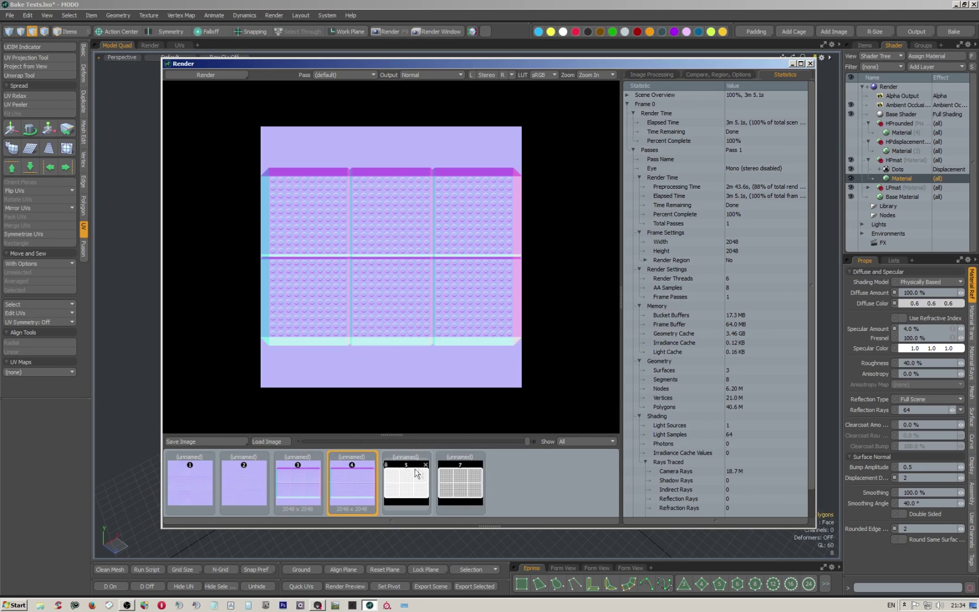
pyautogui.click(417, 474)
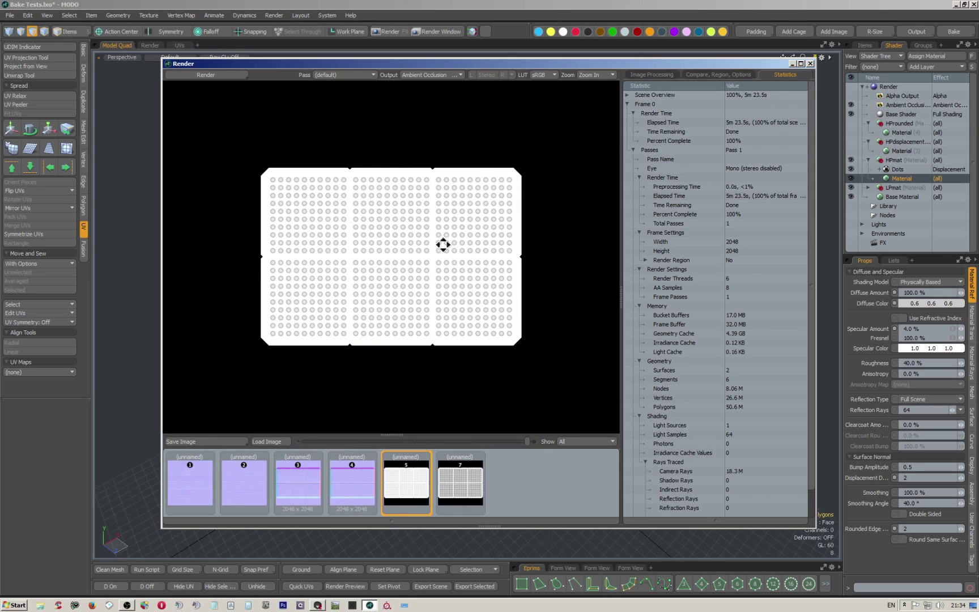
pyautogui.scroll(2, 444, 245)
pyautogui.scroll(2, 459, 247)
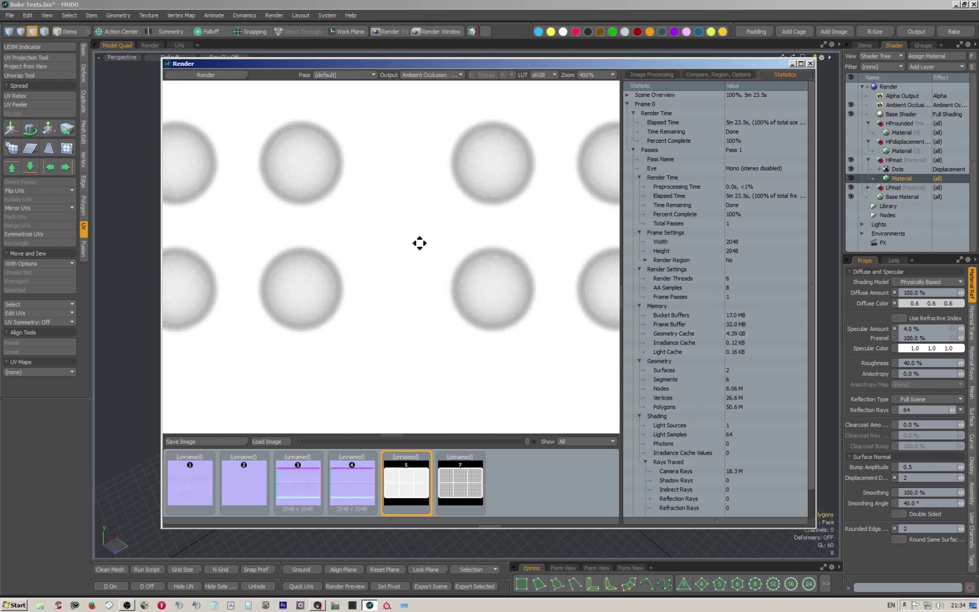
pyautogui.scroll(-2, 425, 243)
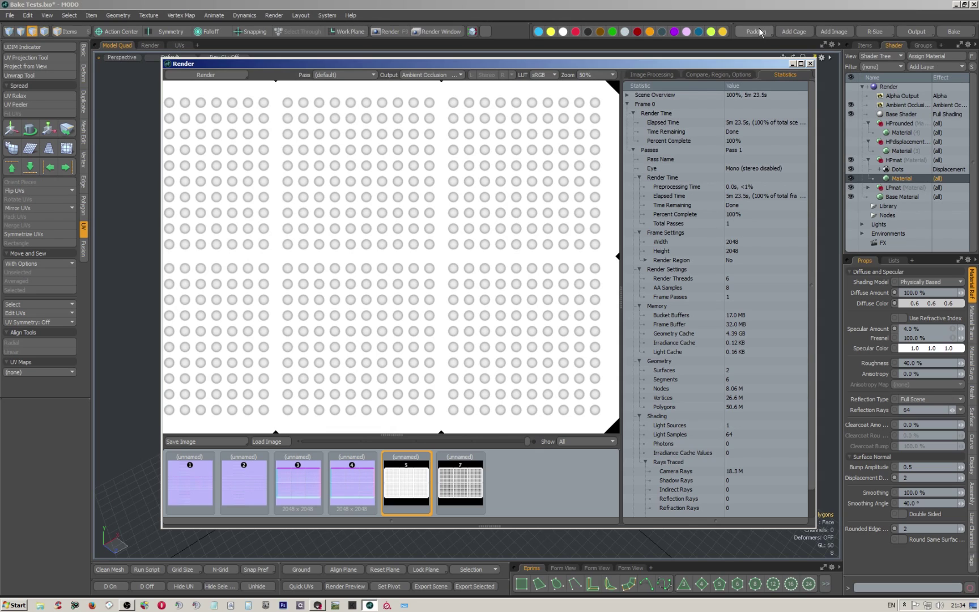
pyautogui.scroll(-2, 397, 258)
pyautogui.scroll(1, 413, 252)
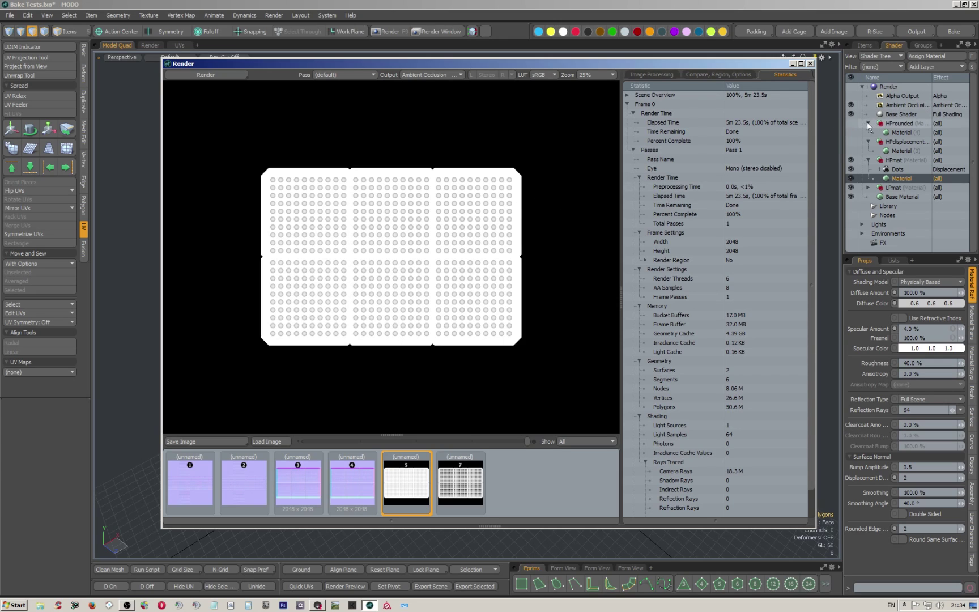
pyautogui.click(810, 64)
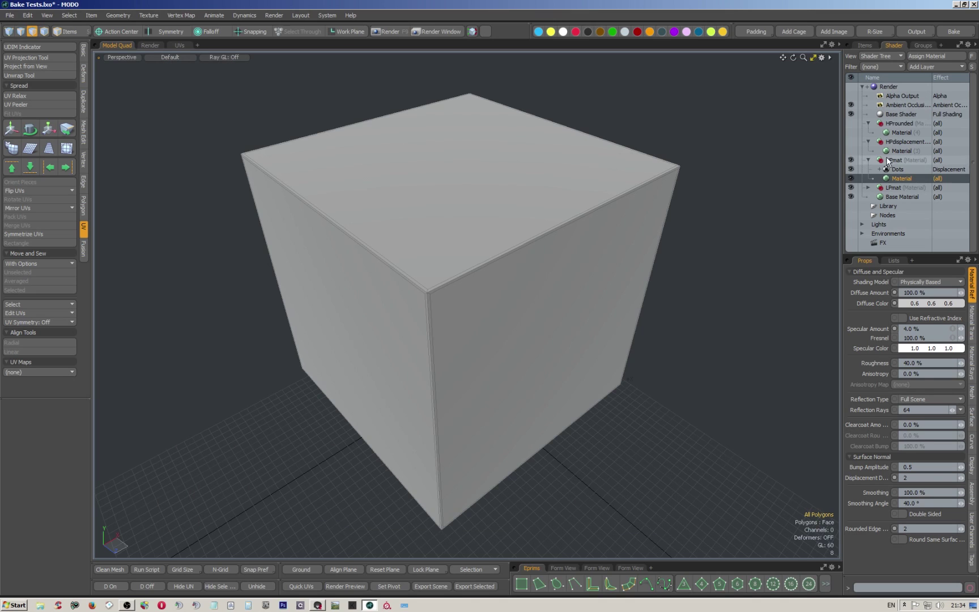
# - Delete the HProunded and HPdisplacement material groups from the shader tree
pyautogui.click(898, 171)
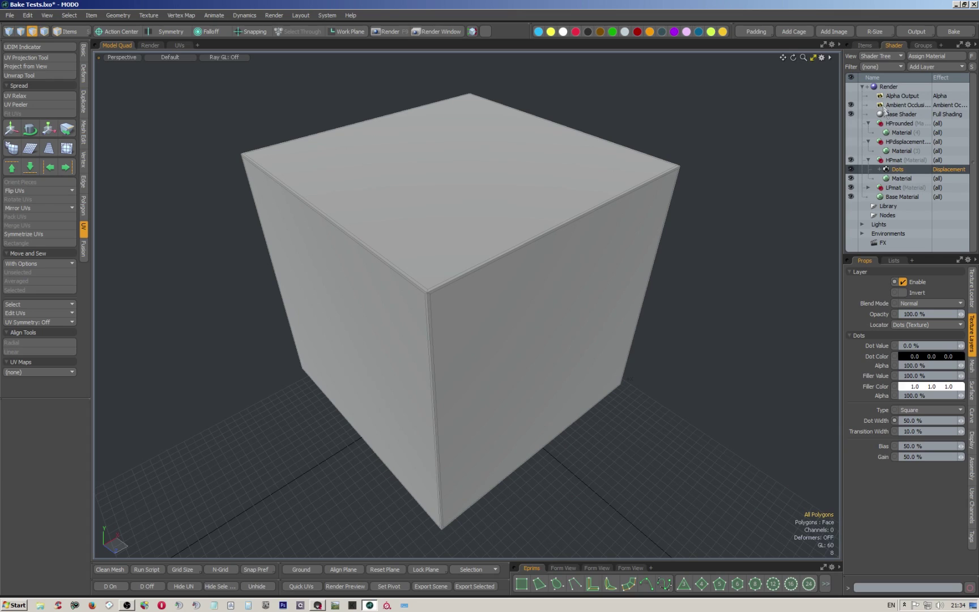
pyautogui.click(869, 122)
pyautogui.click(868, 132)
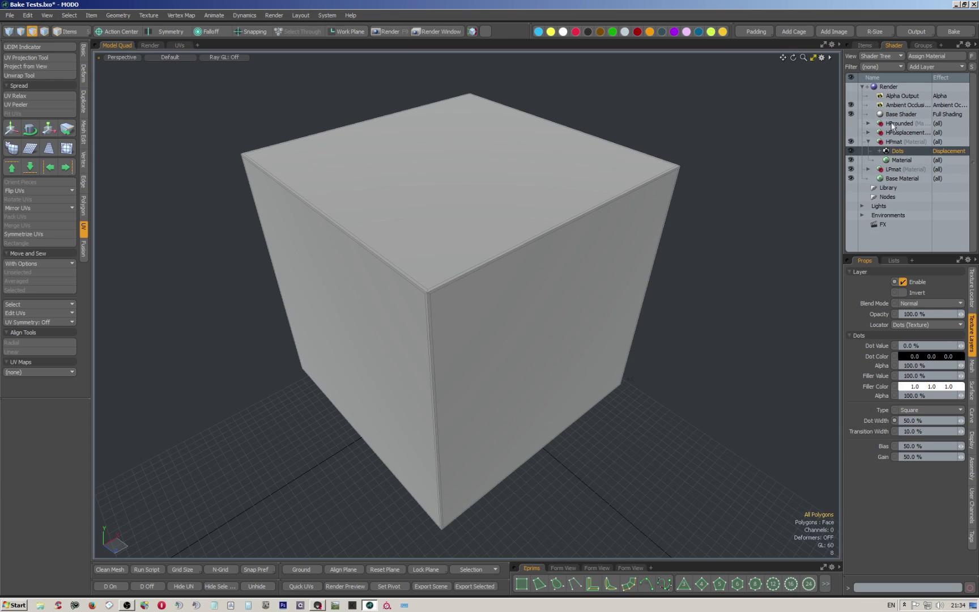
pyautogui.click(897, 124)
pyautogui.keyDown('ctrl'); pyautogui.click(896, 132); pyautogui.keyUp('ctrl')
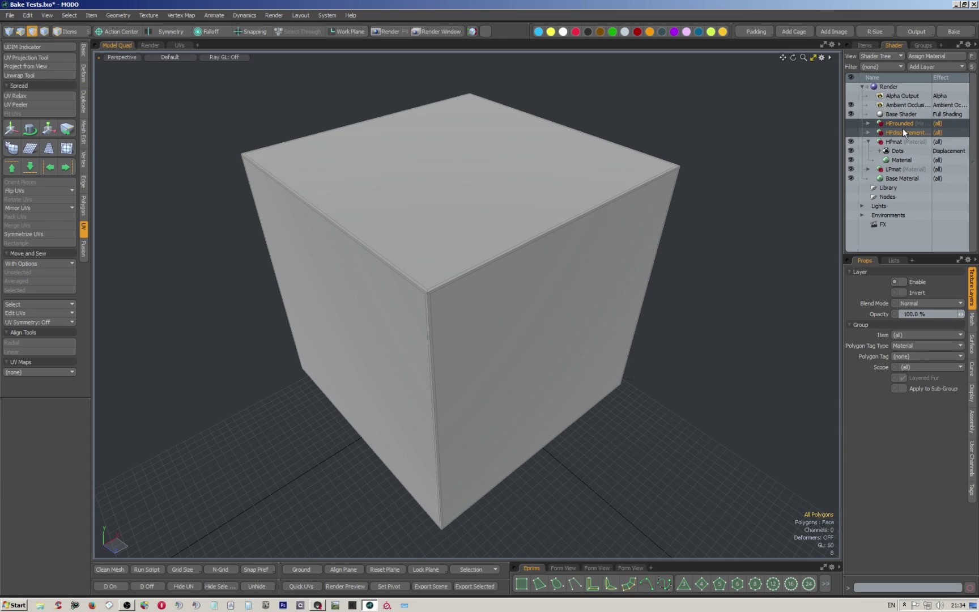
pyautogui.press('Delete')
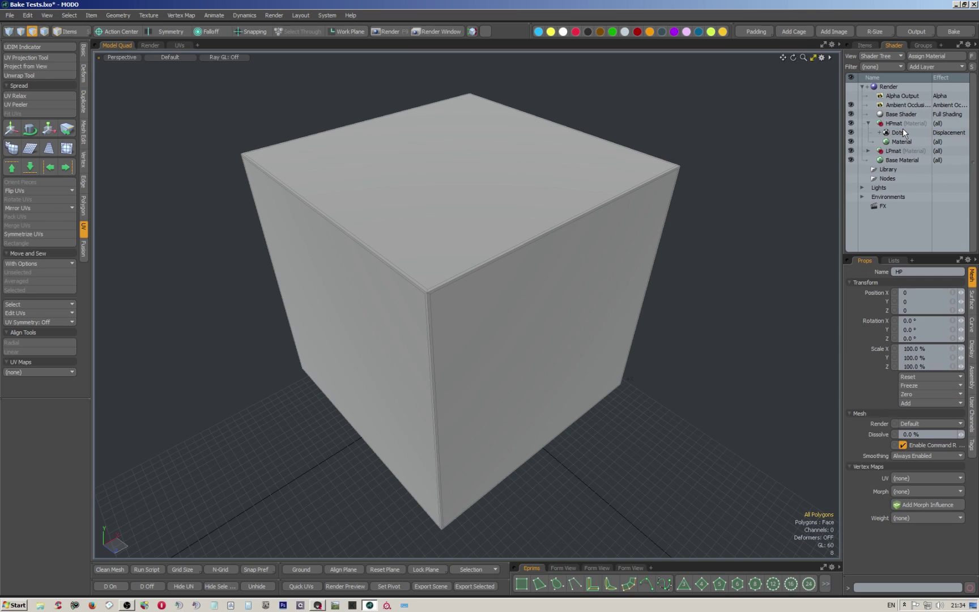
# - Collapse the HPmat material group and delete it from the shader tree
pyautogui.click(868, 124)
pyautogui.click(894, 125)
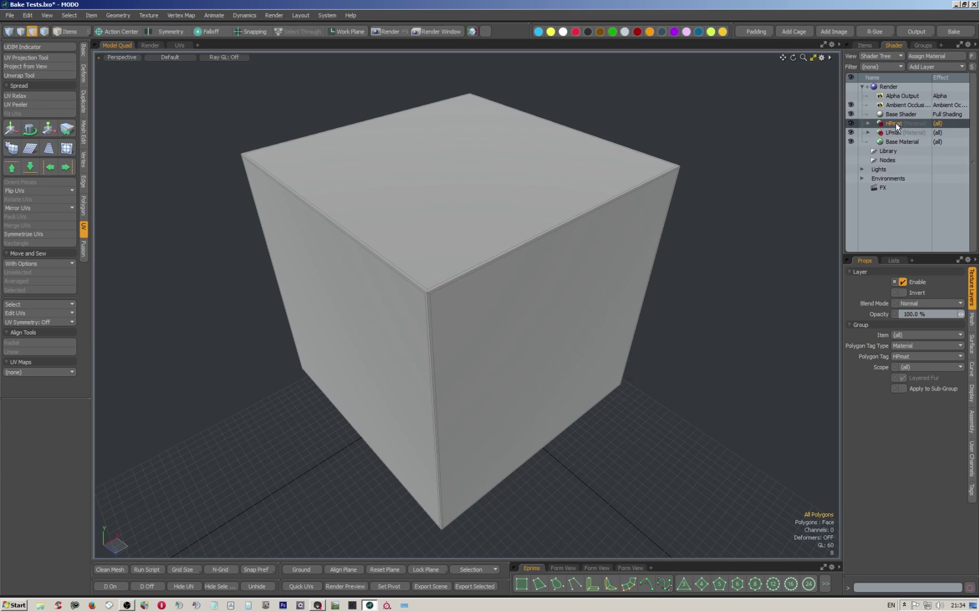
pyautogui.press('Delete')
# - Select all polygons of the HP cube and assign them a new material named HPao
pyautogui.scroll(5, 437, 289)
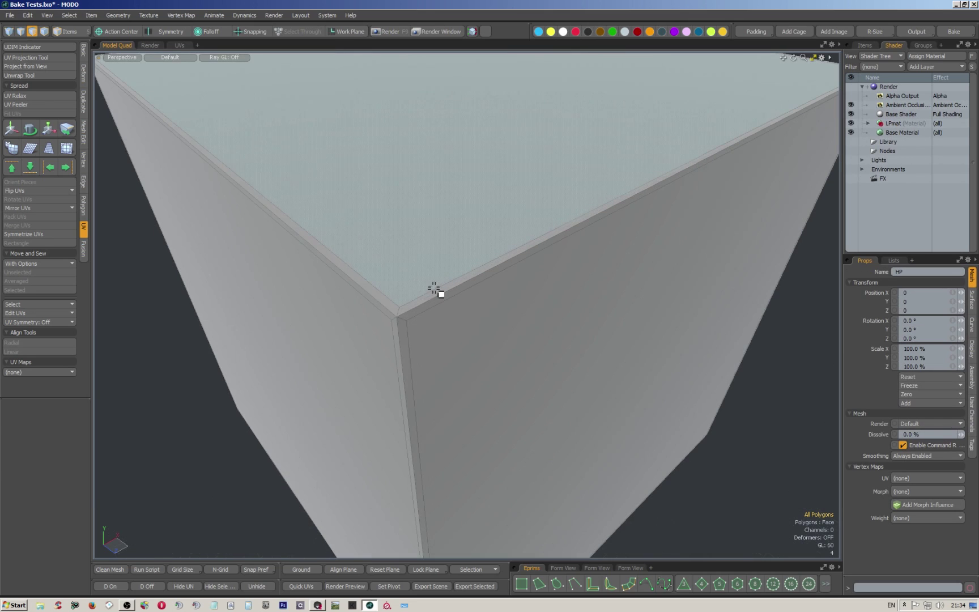
pyautogui.scroll(-3, 420, 276)
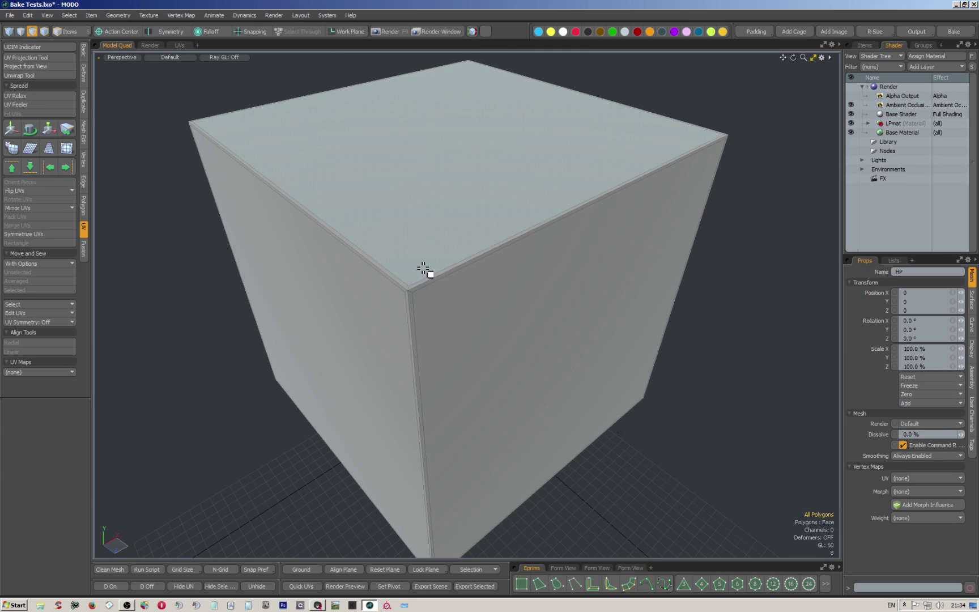
pyautogui.scroll(3, 419, 283)
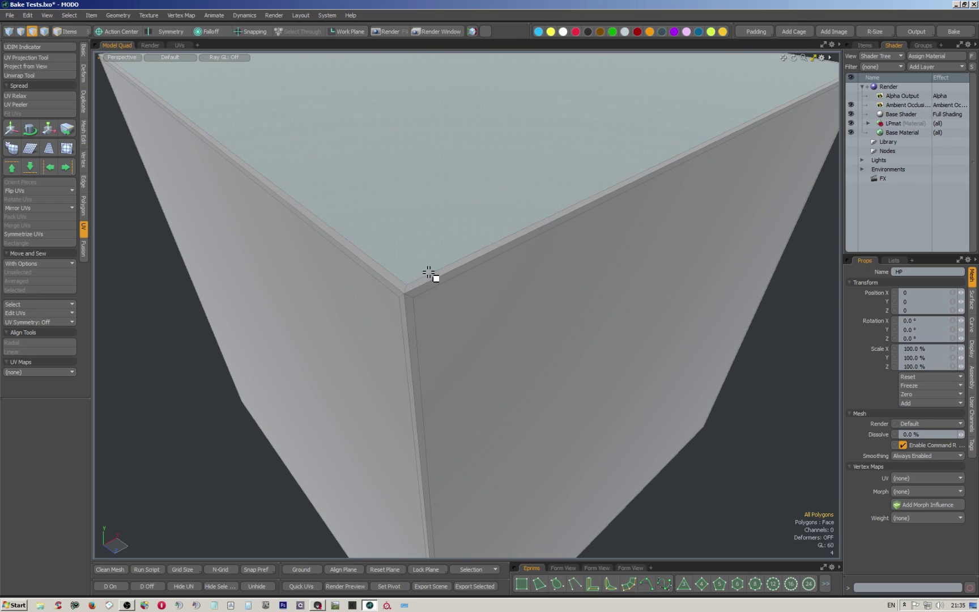
pyautogui.press('a')
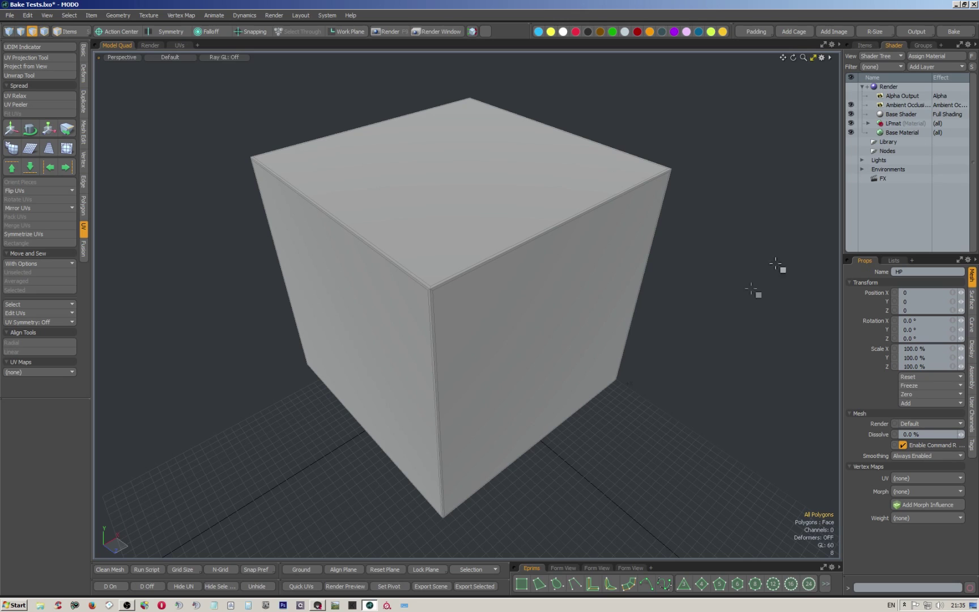
pyautogui.press('[')
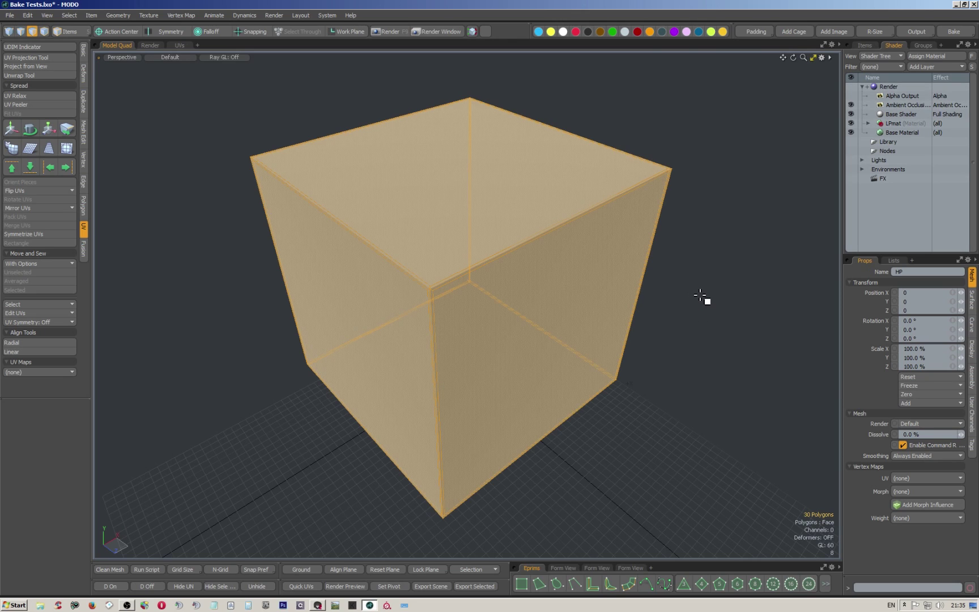
pyautogui.press('m')
pyautogui.moveTo(797, 383); pyautogui.dragTo(777, 384)
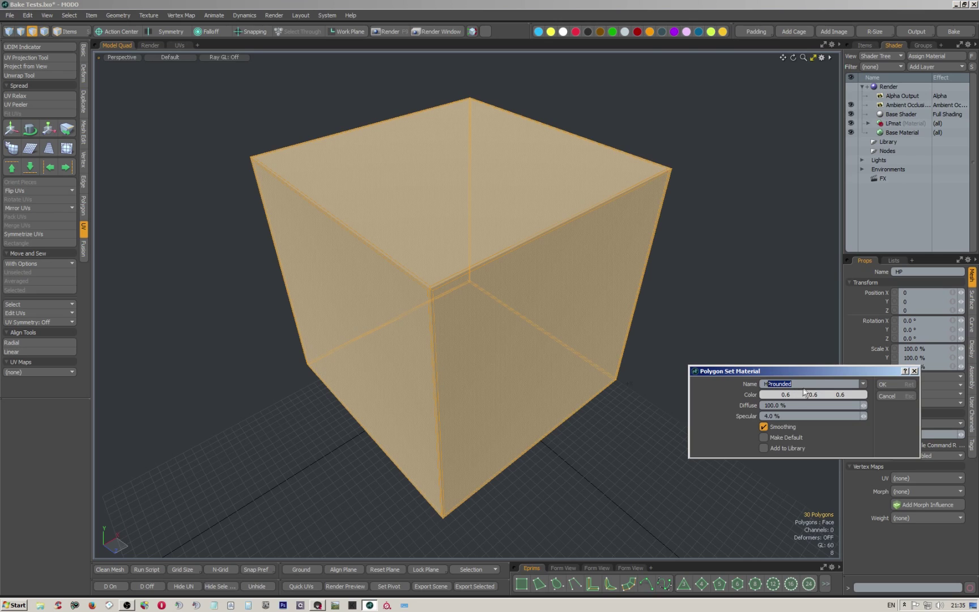
pyautogui.write('Pao')
pyautogui.press('Return')
# - Add a Dots texture to the HPao material group and set its effect to Displacement
pyautogui.click(907, 131)
pyautogui.click(905, 123)
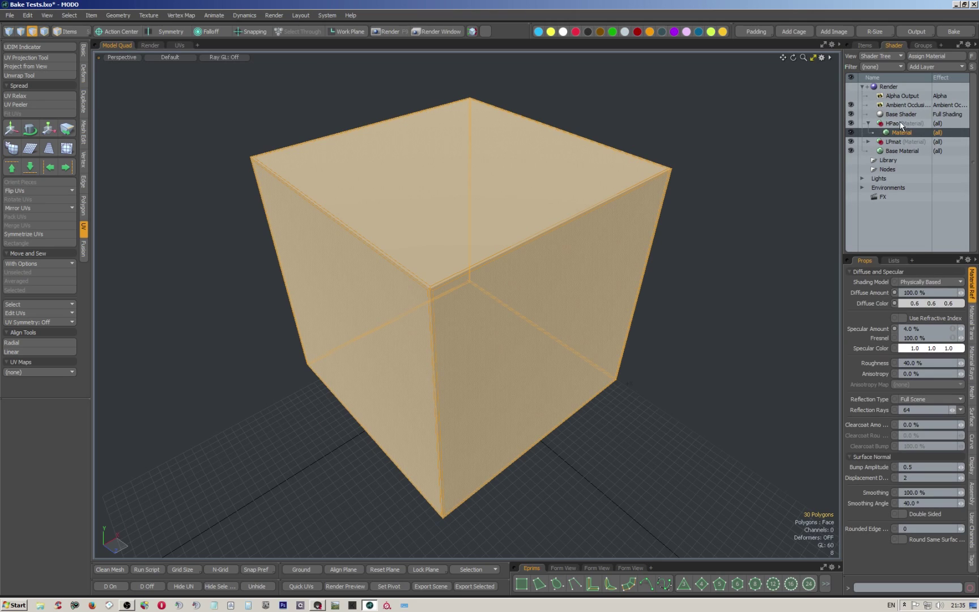
pyautogui.click(932, 68)
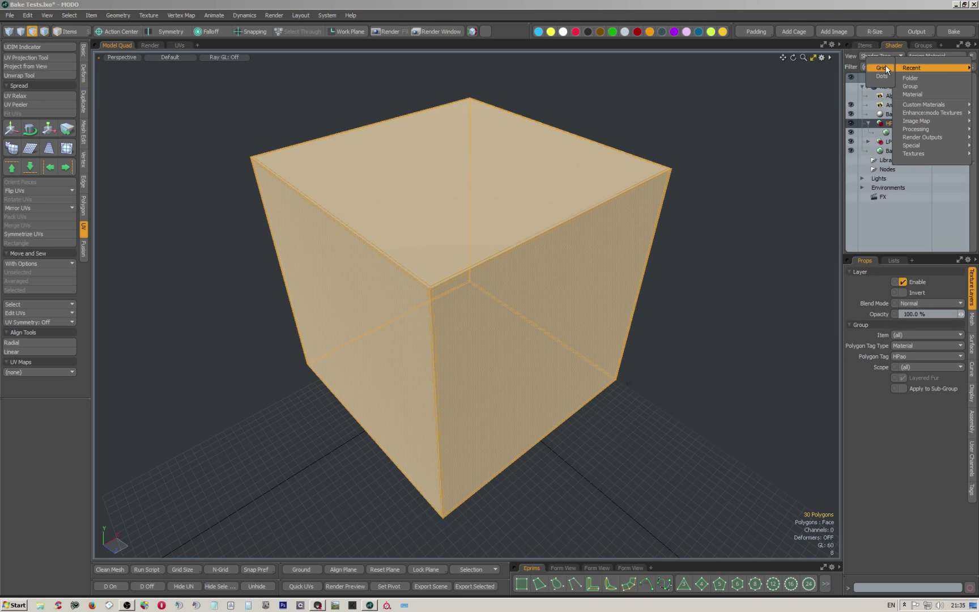
pyautogui.click(918, 128)
pyautogui.click(944, 132)
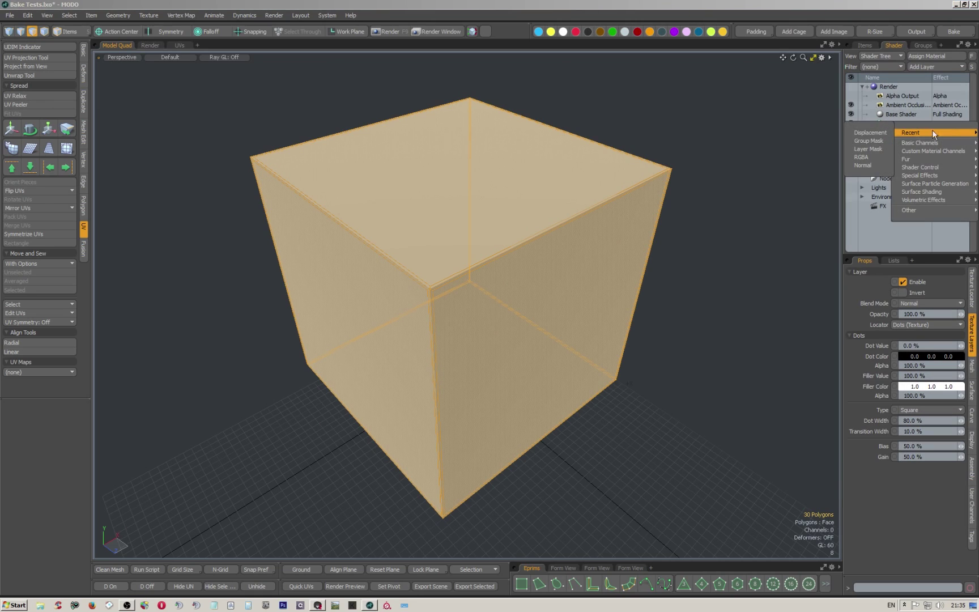
pyautogui.click(873, 132)
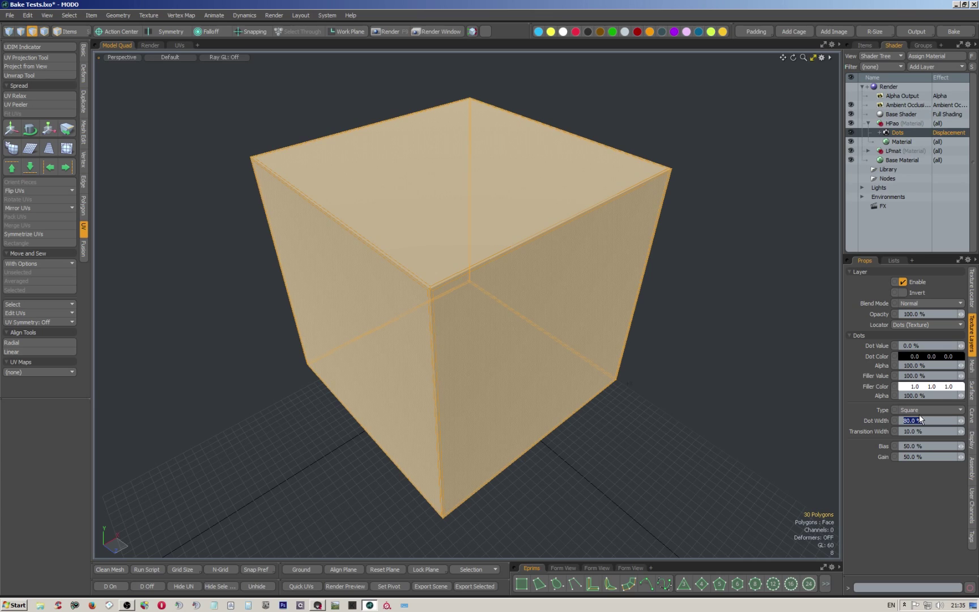
# - Change the dot width of the Dots texture and set its projection type to Cubic
pyautogui.press('Return')
pyautogui.click(971, 287)
pyautogui.click(923, 422)
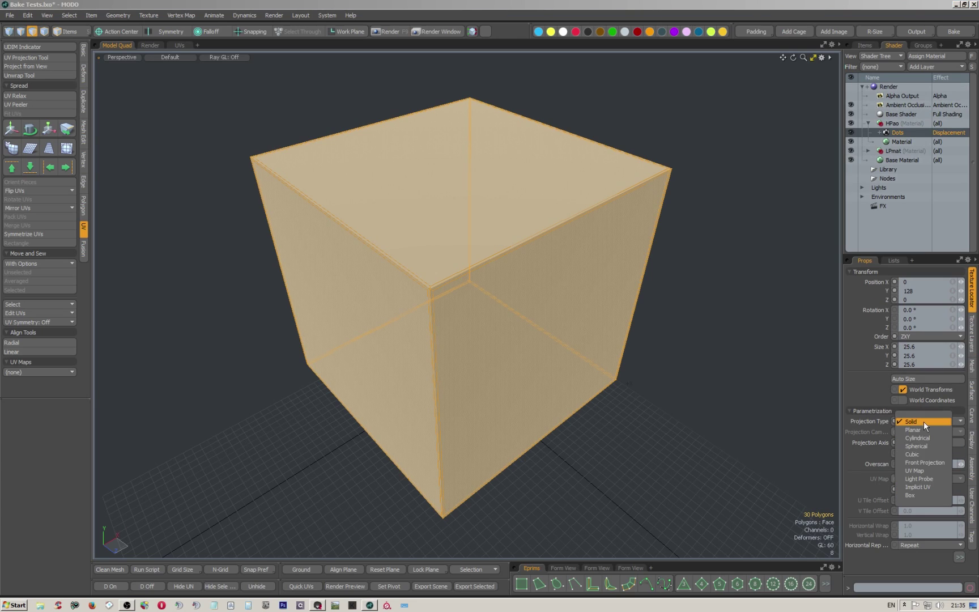
pyautogui.click(918, 452)
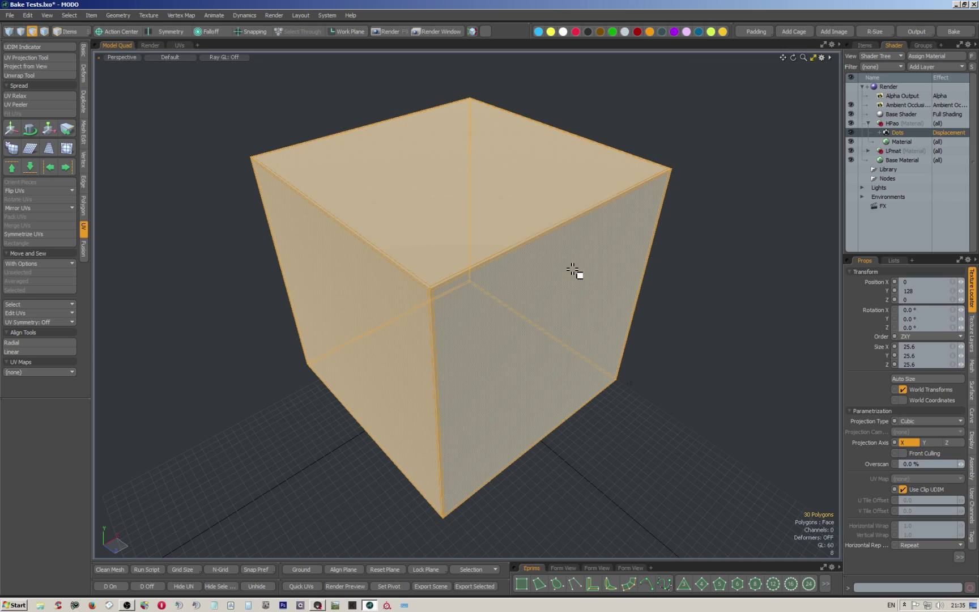
pyautogui.click(918, 420)
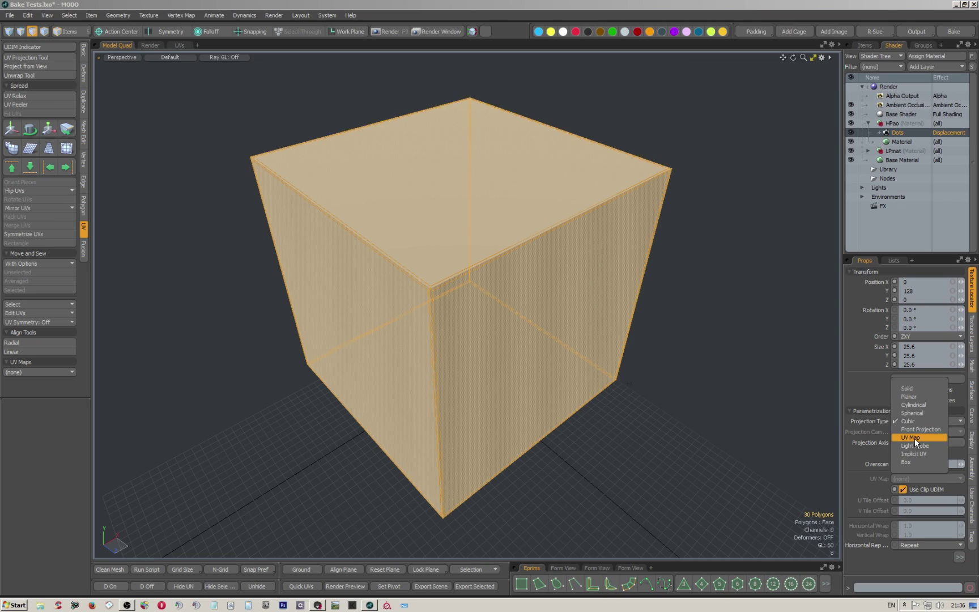
pyautogui.click(861, 384)
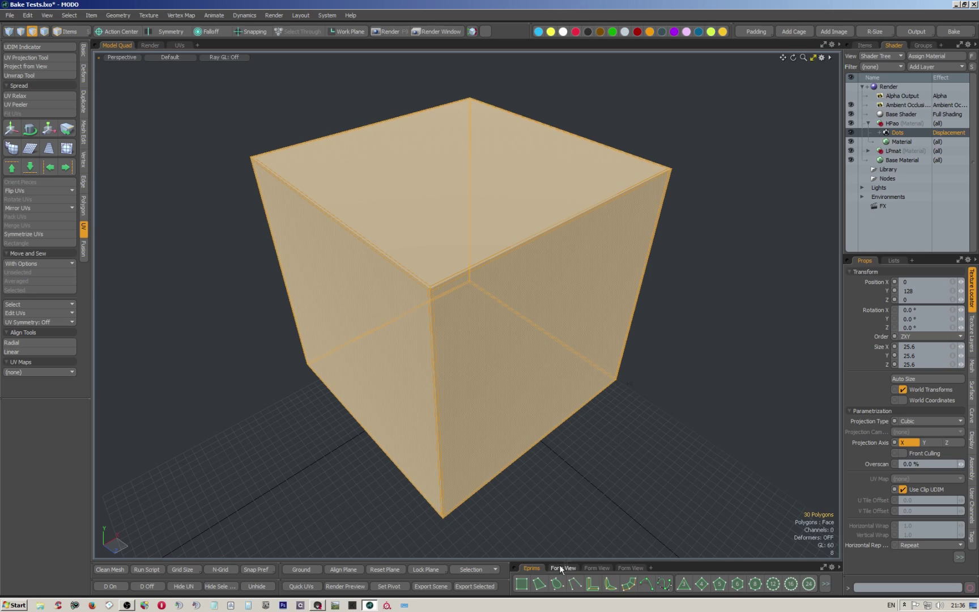
# - Start a render preview with the ambient occlusion output and examine the displaced dots on the cube up close
pyautogui.click(355, 587)
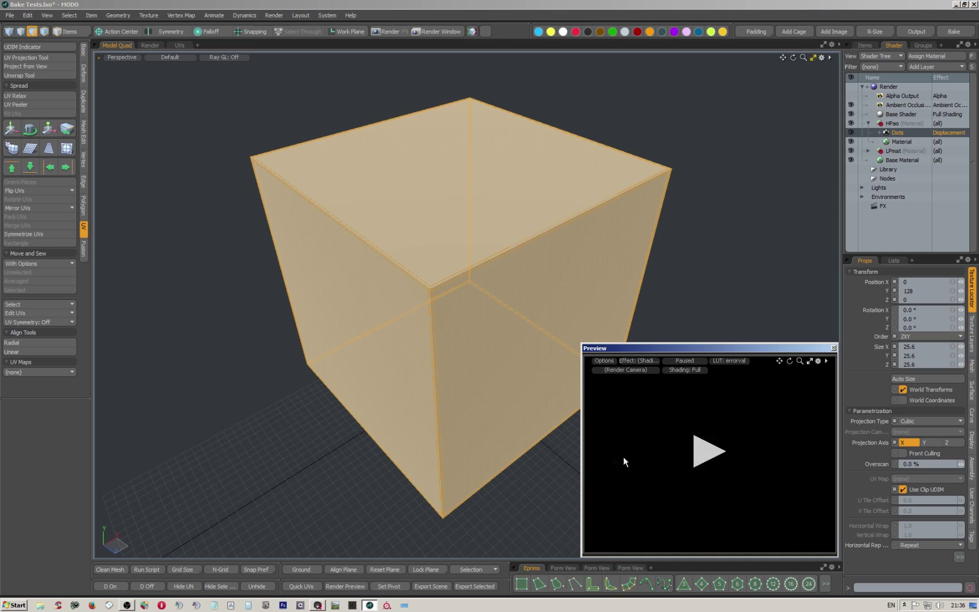
pyautogui.scroll(10, 712, 454)
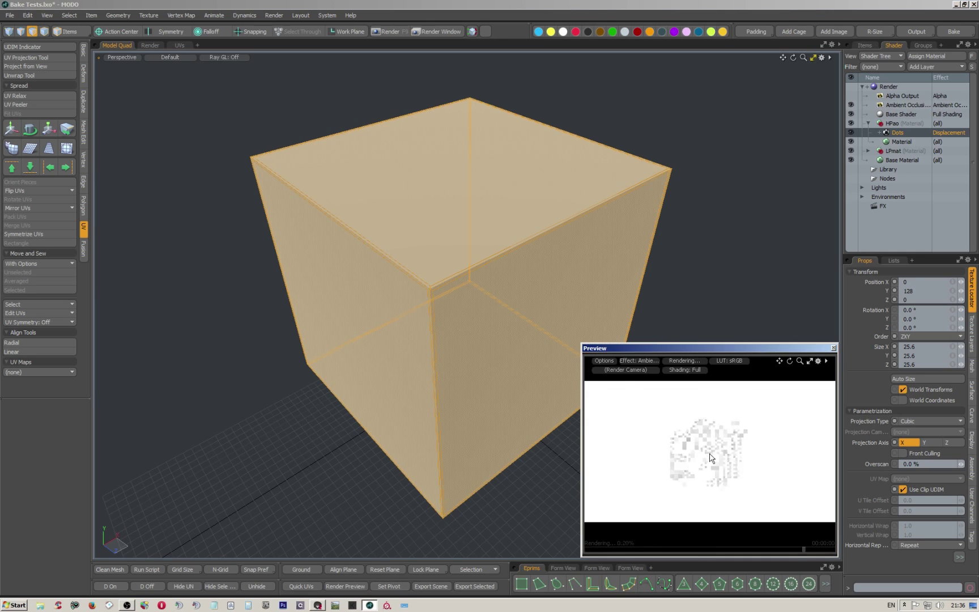
pyautogui.keyDown('alt'); pyautogui.moveTo(721, 452); pyautogui.dragTo(601, 490); pyautogui.keyUp('alt')
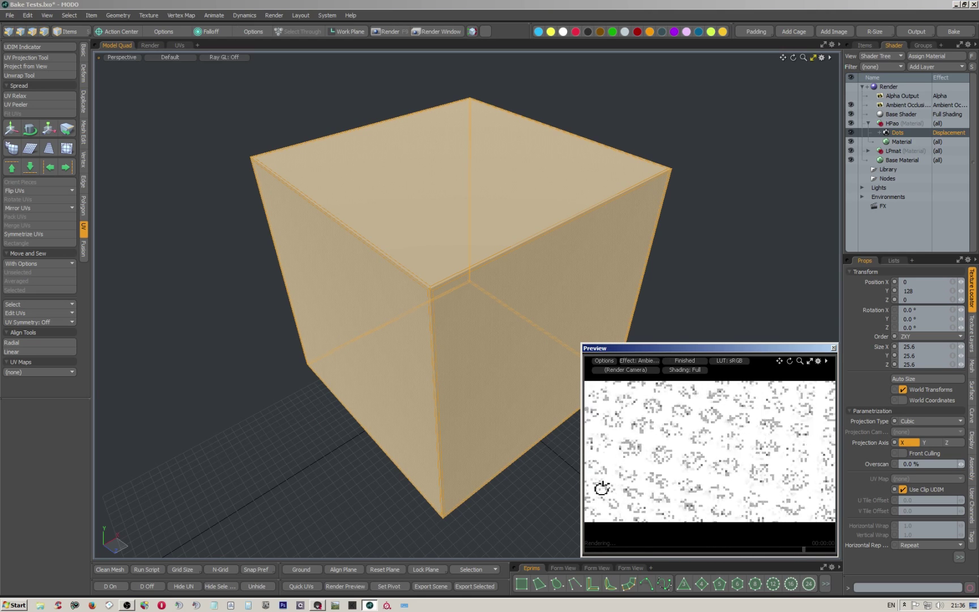
pyautogui.keyDown('alt'); pyautogui.moveTo(767, 466); pyautogui.dragTo(702, 445); pyautogui.keyUp('alt')
pyautogui.scroll(5, 693, 457)
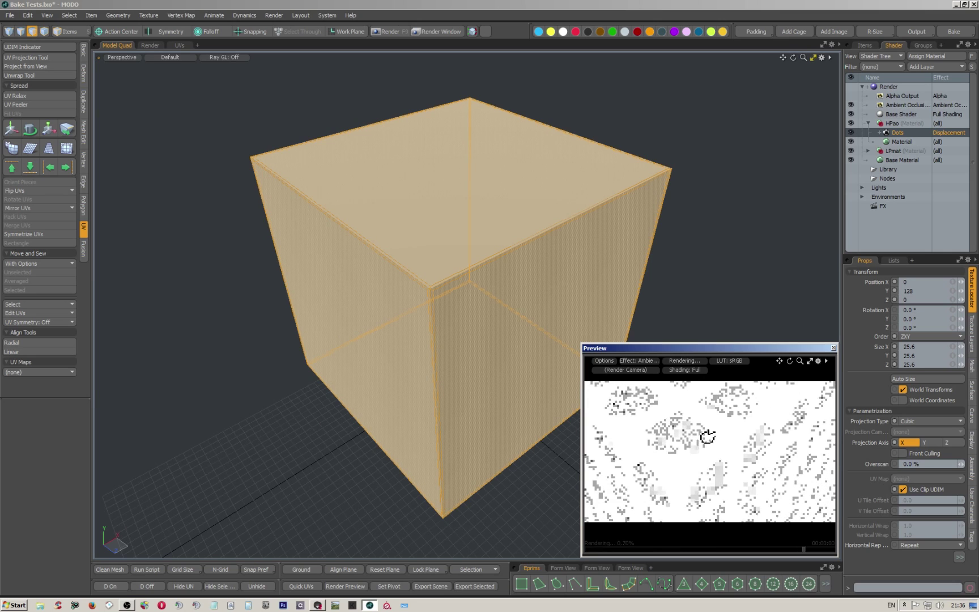
# - Set the rounded edge width of the HPao group's Material to 3 and inspect the cube in the render preview
pyautogui.click(905, 135)
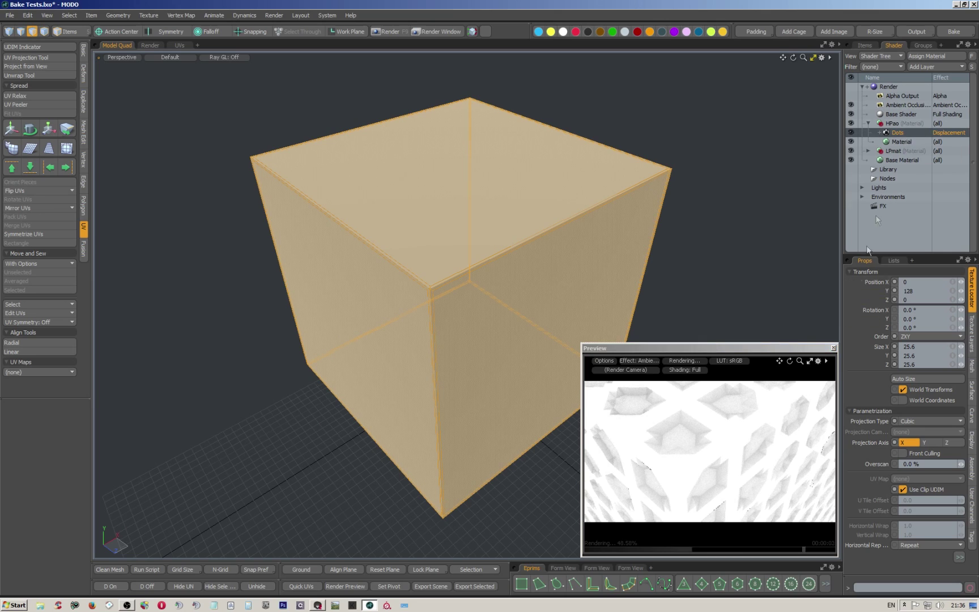
pyautogui.click(893, 145)
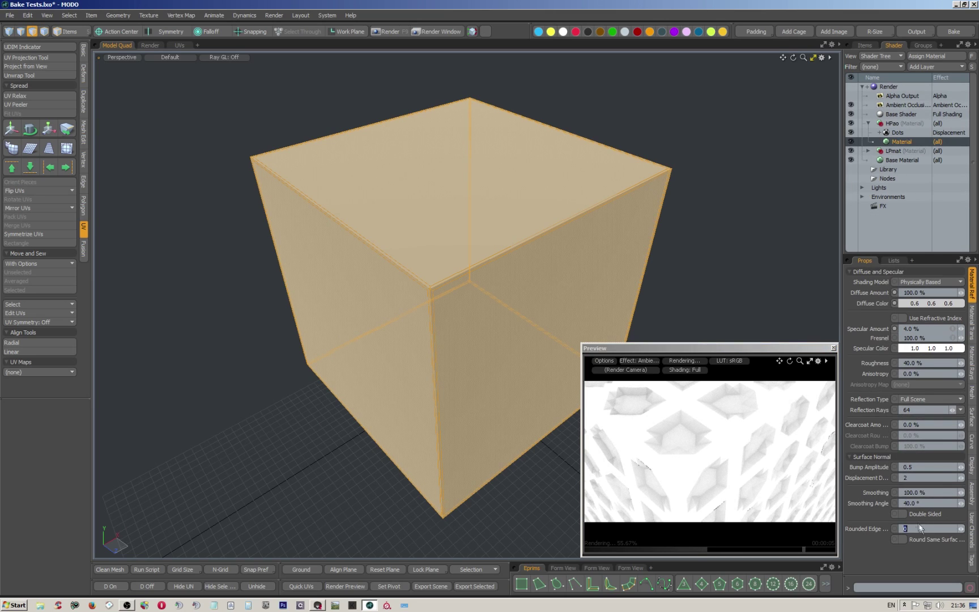
pyautogui.write('3')
pyautogui.press('Return')
pyautogui.keyDown('alt'); pyautogui.moveTo(717, 434); pyautogui.dragTo(708, 462); pyautogui.keyUp('alt')
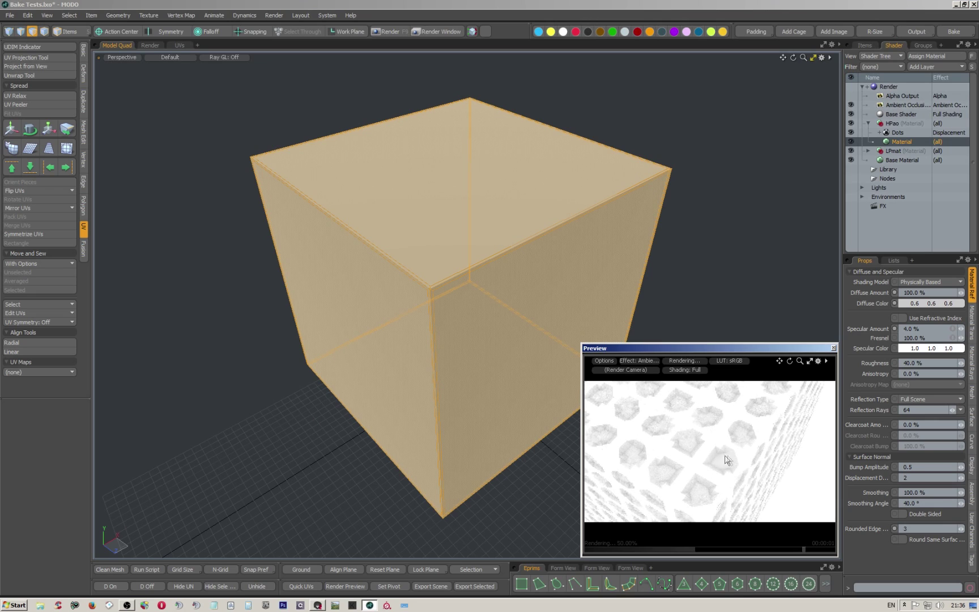
pyautogui.keyDown('alt'); pyautogui.moveTo(718, 454); pyautogui.dragTo(790, 420); pyautogui.keyUp('alt')
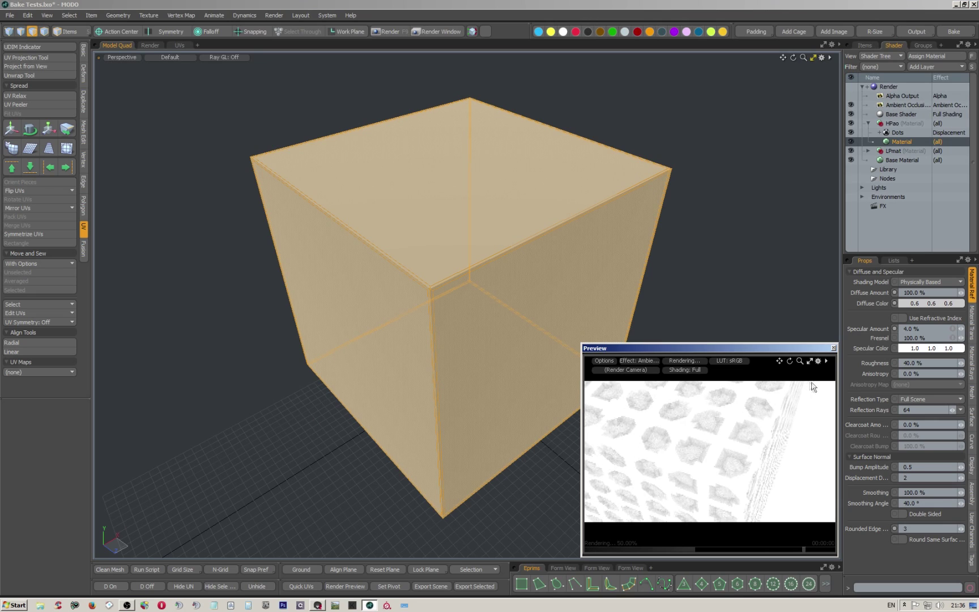
# - Review the HP mesh's polygon statistics by material, highlight the HPao entry, and close the render preview
pyautogui.click(872, 45)
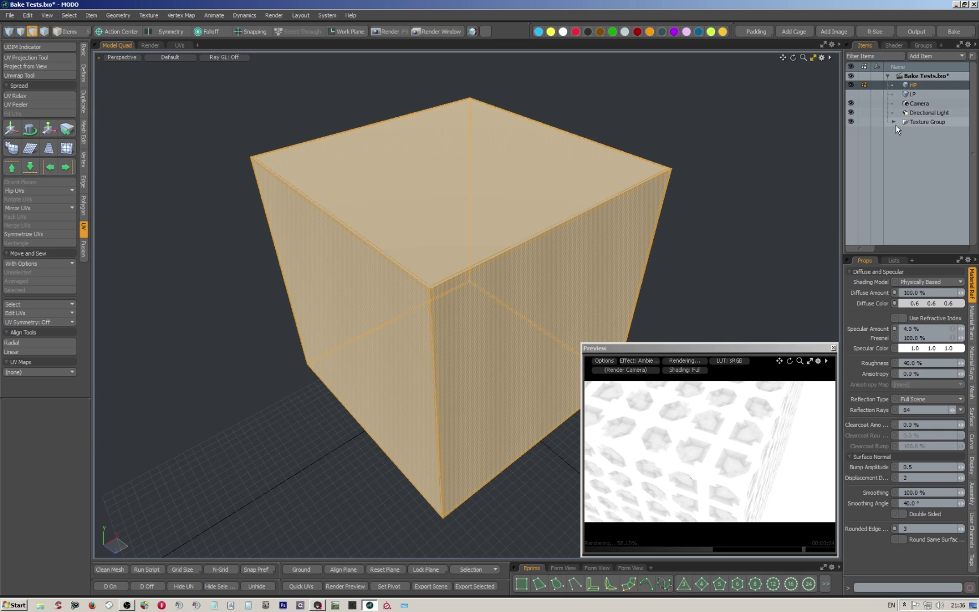
pyautogui.click(900, 262)
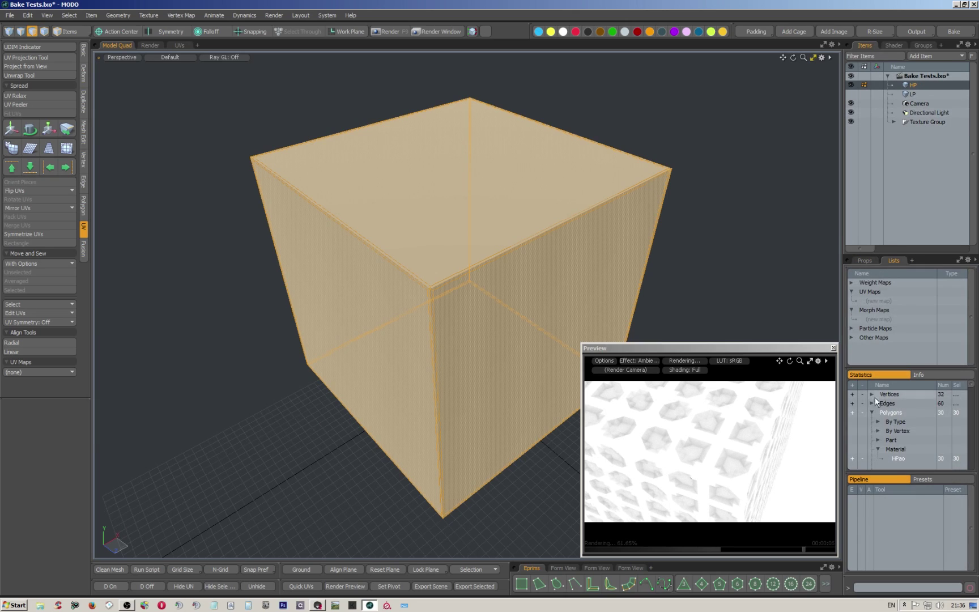
pyautogui.scroll(-3, 887, 439)
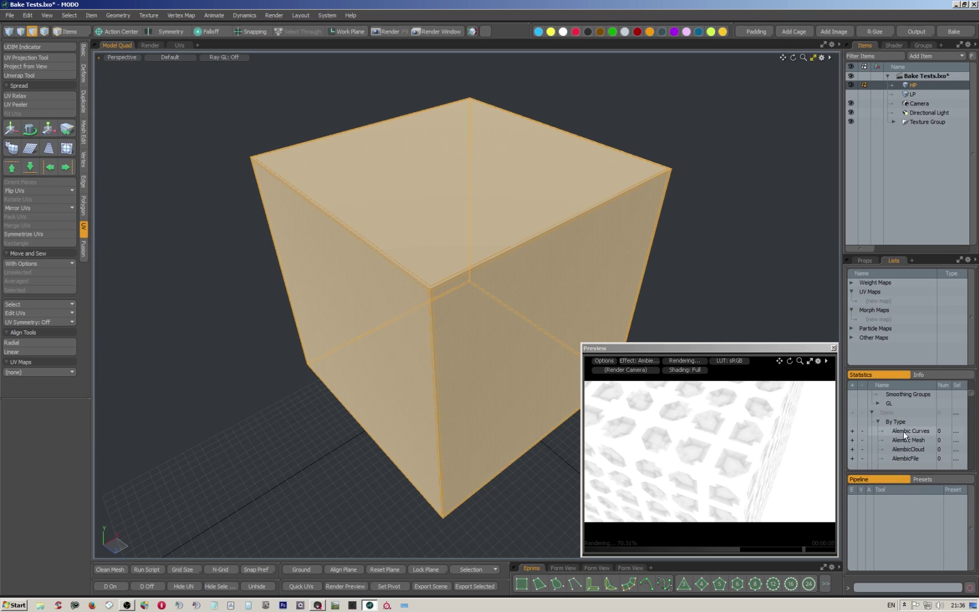
pyautogui.scroll(2, 901, 431)
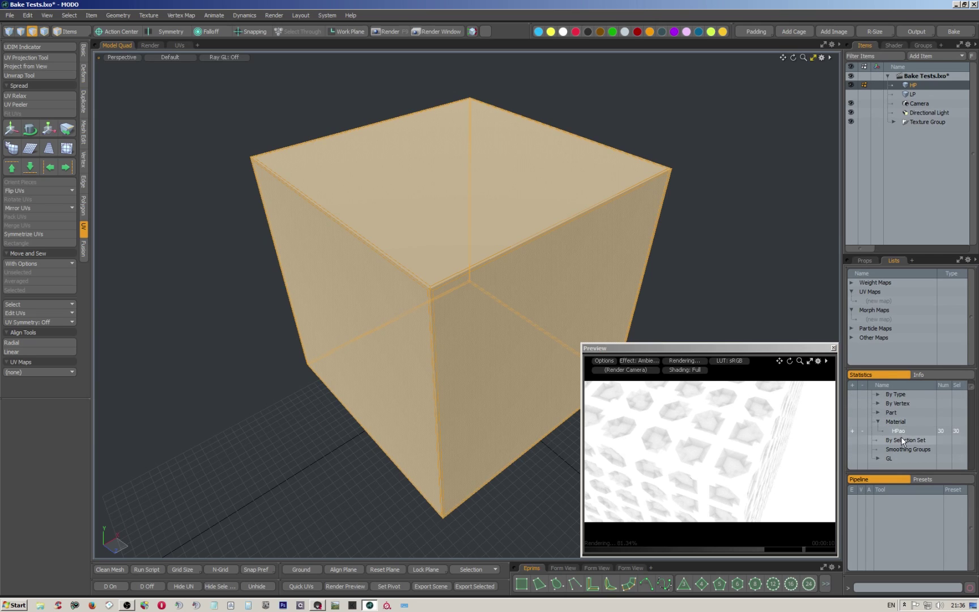
pyautogui.click(898, 429)
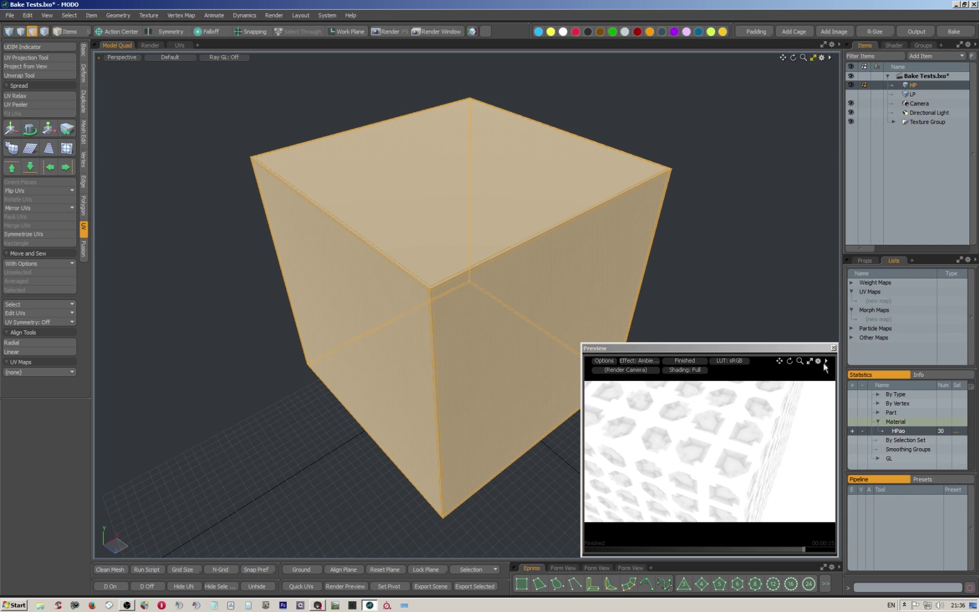
pyautogui.click(833, 347)
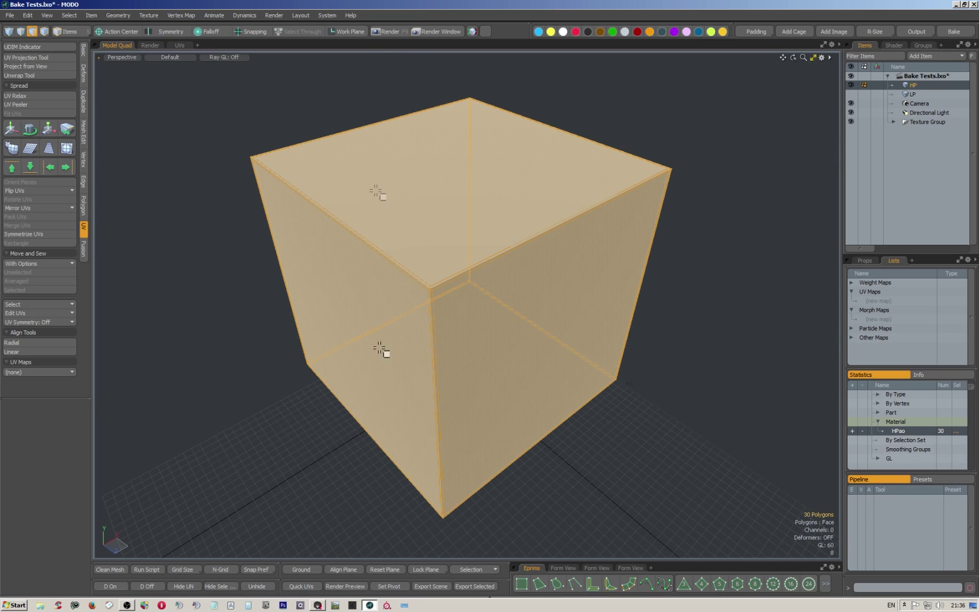
# - Open the render window, inspect the finished ambient occlusion bake up close, and close the window
pyautogui.click(436, 31)
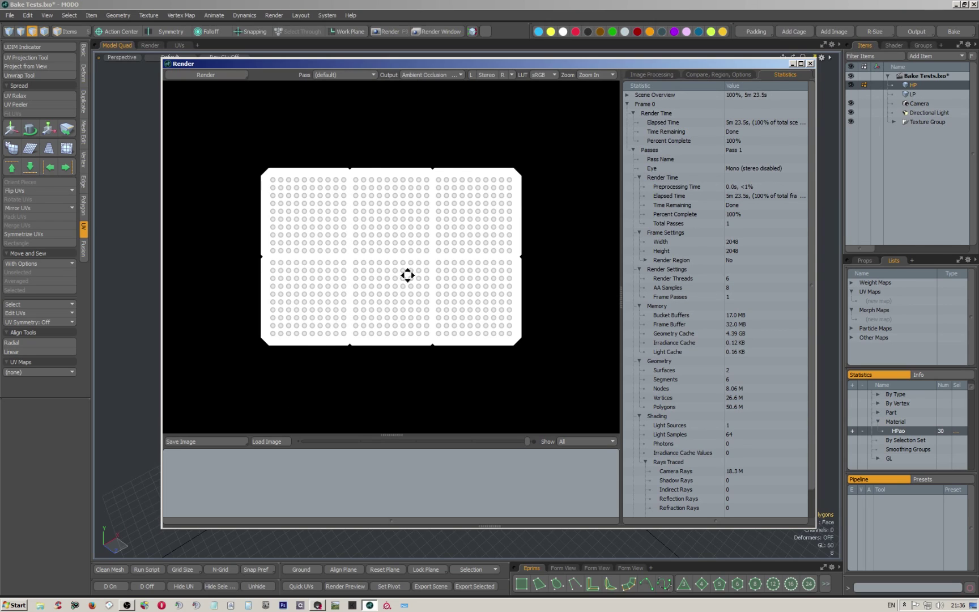
pyautogui.scroll(2, 410, 271)
pyautogui.scroll(-2, 412, 271)
pyautogui.click(810, 64)
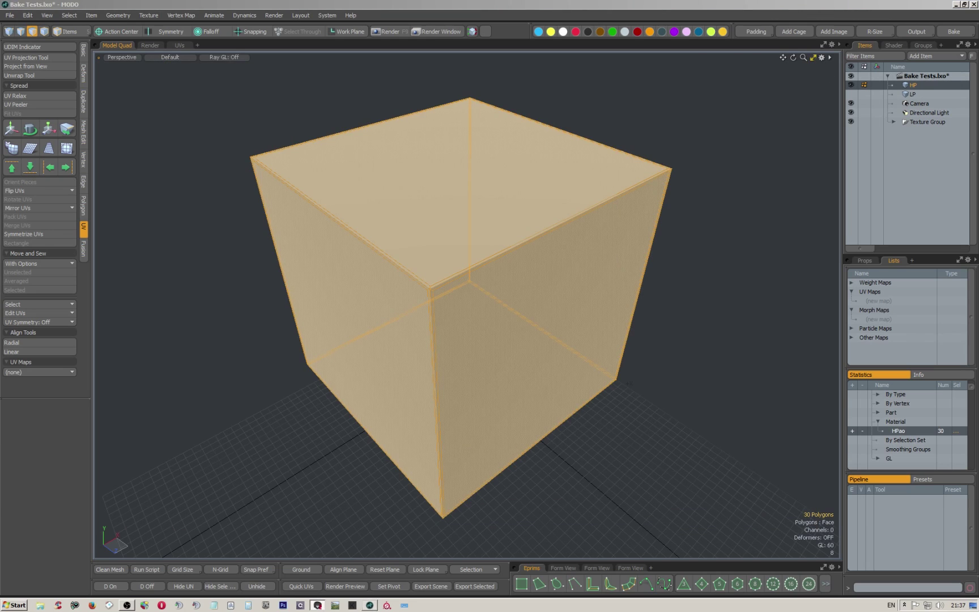
# - Switch to Marmoset Toolbag, enable Occlusion on the Default material, and load AOmaterial.tga as its occlusion map
pyautogui.moveTo(495, 98); pyautogui.dragTo(461, 85)
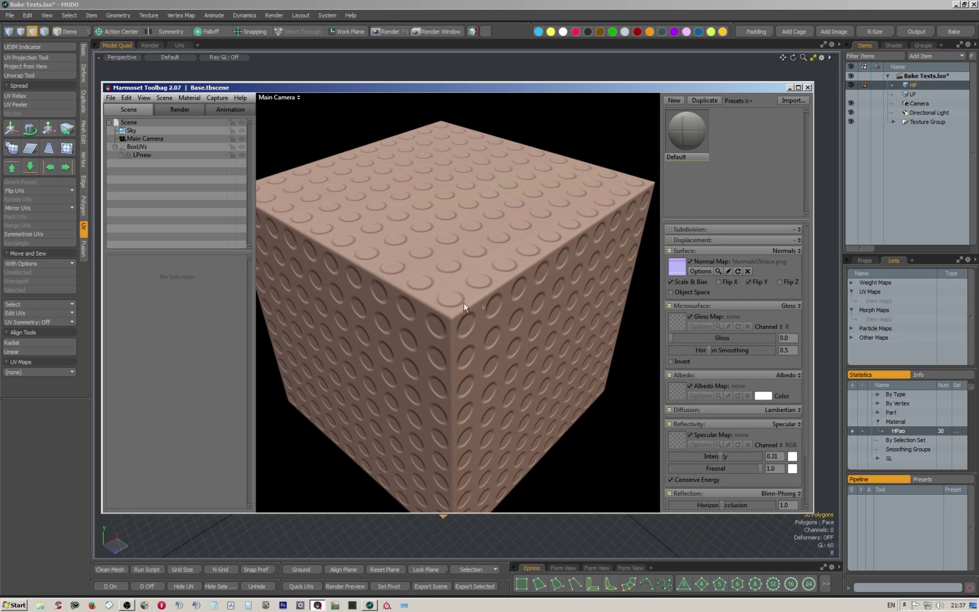
pyautogui.moveTo(468, 307); pyautogui.dragTo(474, 308)
pyautogui.scroll(-3, 800, 423)
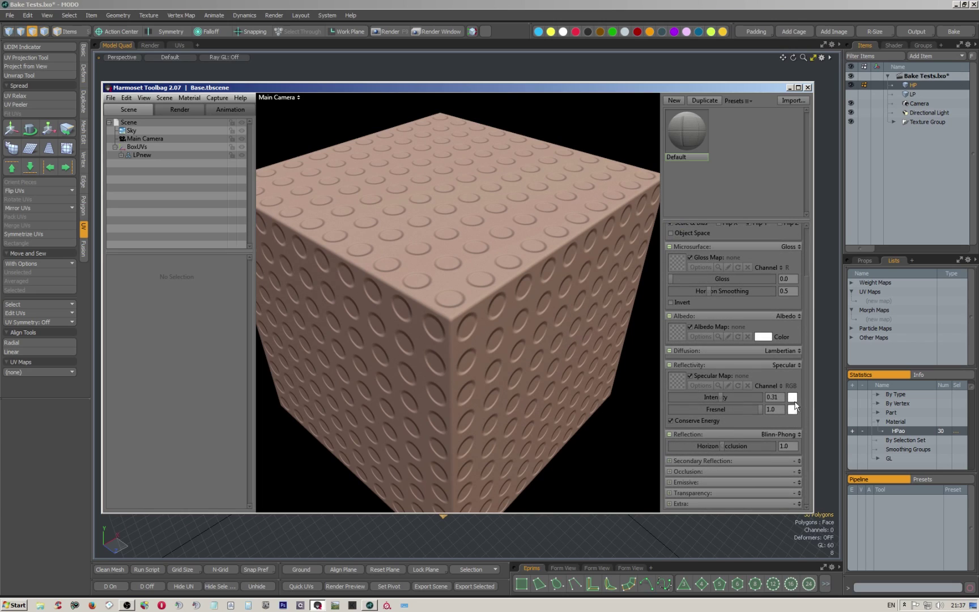
pyautogui.click(795, 470)
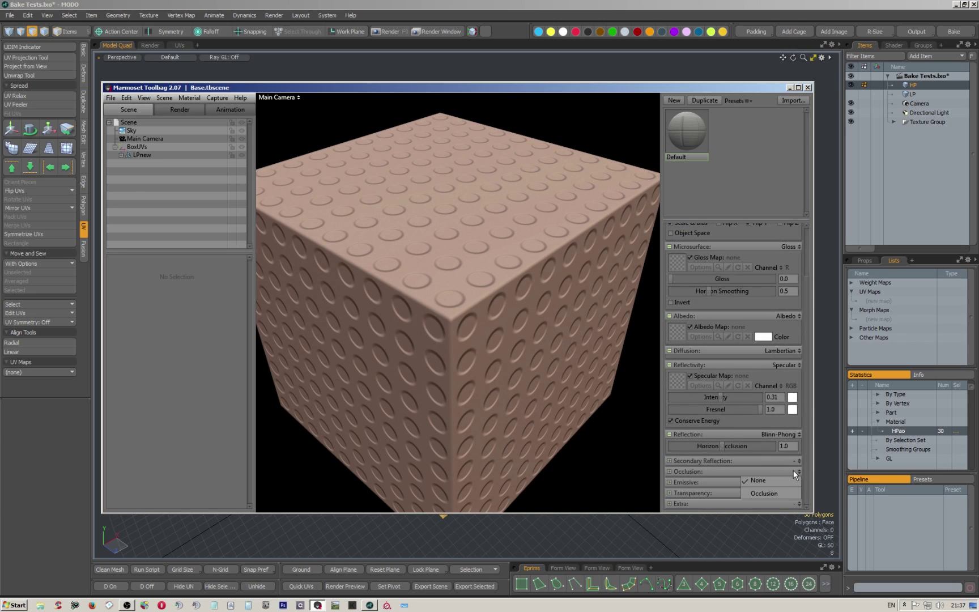
pyautogui.click(775, 492)
pyautogui.click(680, 491)
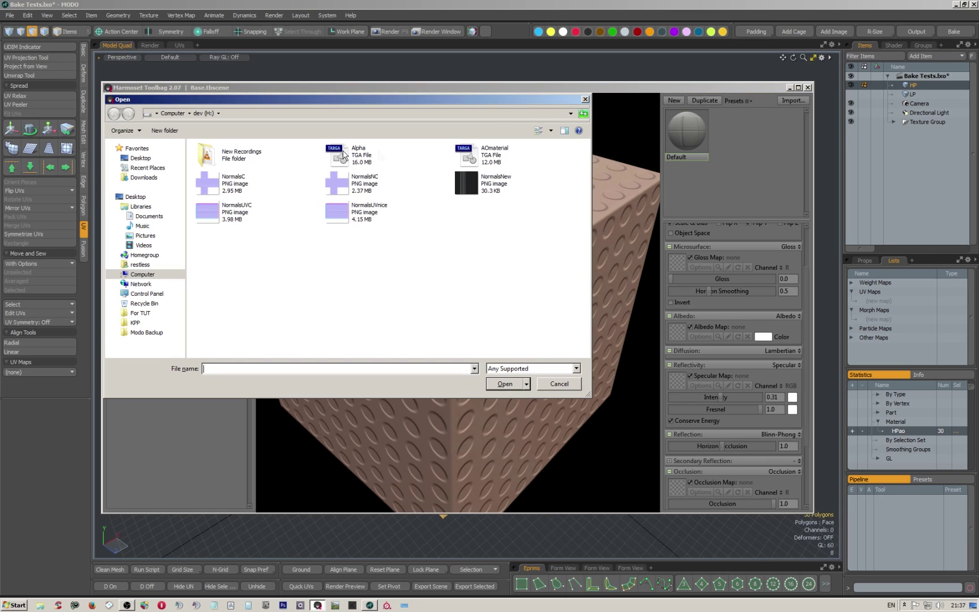
pyautogui.doubleClick(474, 157)
pyautogui.moveTo(488, 275); pyautogui.dragTo(499, 303)
pyautogui.scroll(-3, 725, 414)
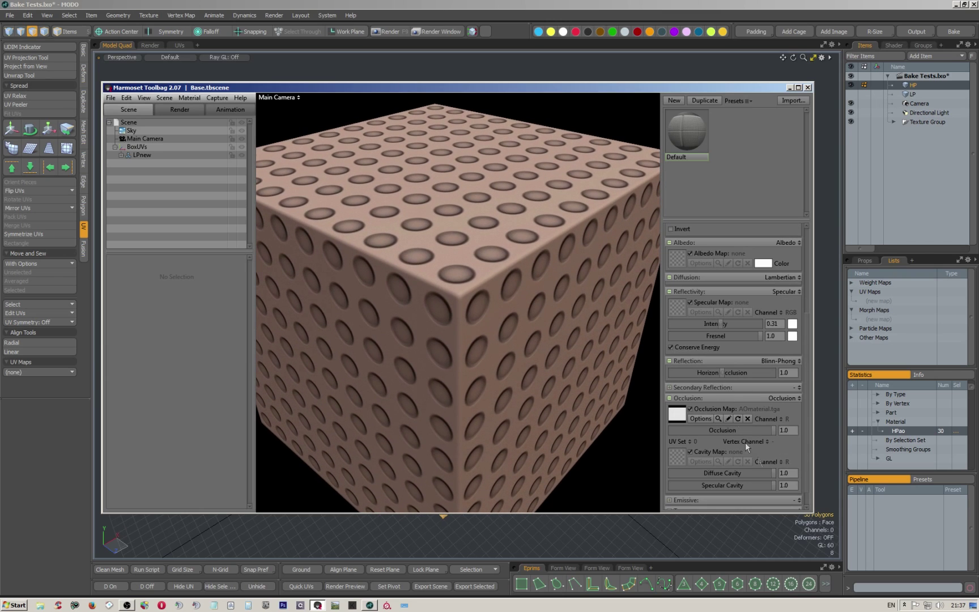
# - Set the Default material's specular intensity to about 0.571 and its gloss to about 0.653
pyautogui.moveTo(770, 430)
pyautogui.mouseDown()
pyautogui.moveTo(759, 430)
pyautogui.moveTo(769, 430)
pyautogui.mouseUp()
pyautogui.moveTo(567, 316); pyautogui.dragTo(391, 305)
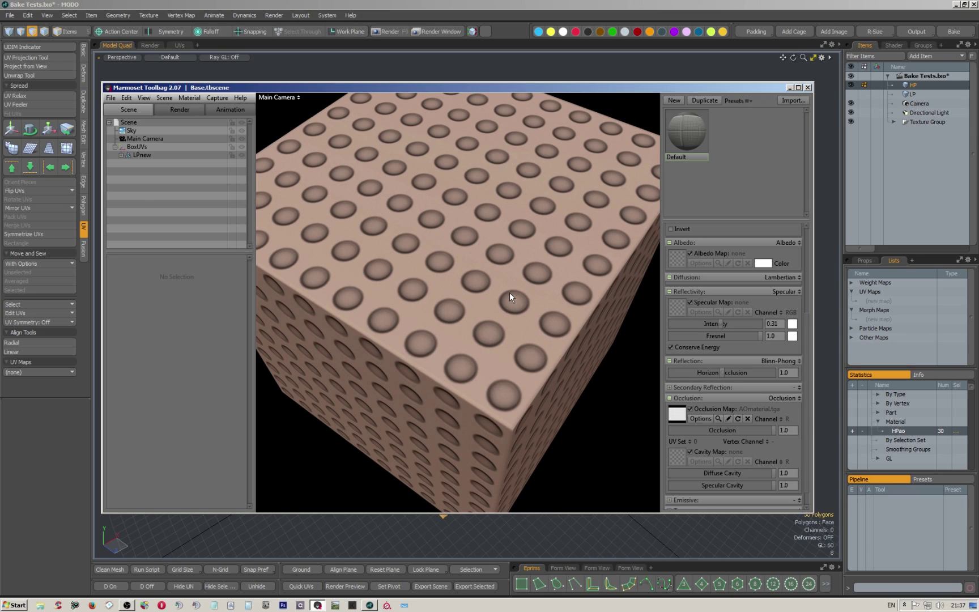
pyautogui.moveTo(597, 258); pyautogui.dragTo(544, 215)
pyautogui.moveTo(720, 324); pyautogui.dragTo(760, 323)
pyautogui.scroll(2, 759, 305)
pyautogui.scroll(2, 759, 305)
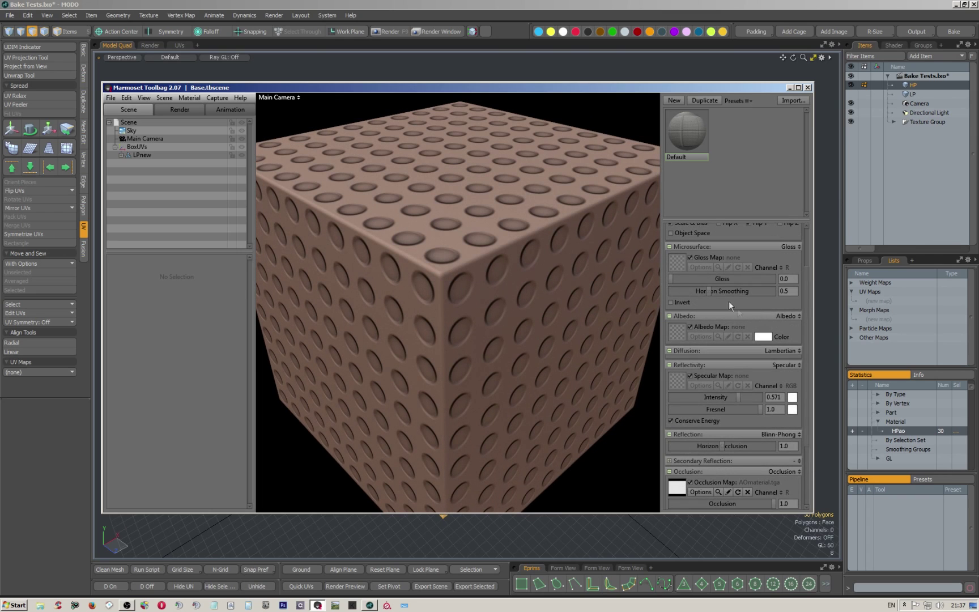
pyautogui.moveTo(744, 279)
pyautogui.mouseDown()
pyautogui.moveTo(727, 278)
pyautogui.moveTo(738, 277)
pyautogui.mouseUp()
pyautogui.moveTo(544, 272); pyautogui.dragTo(443, 254)
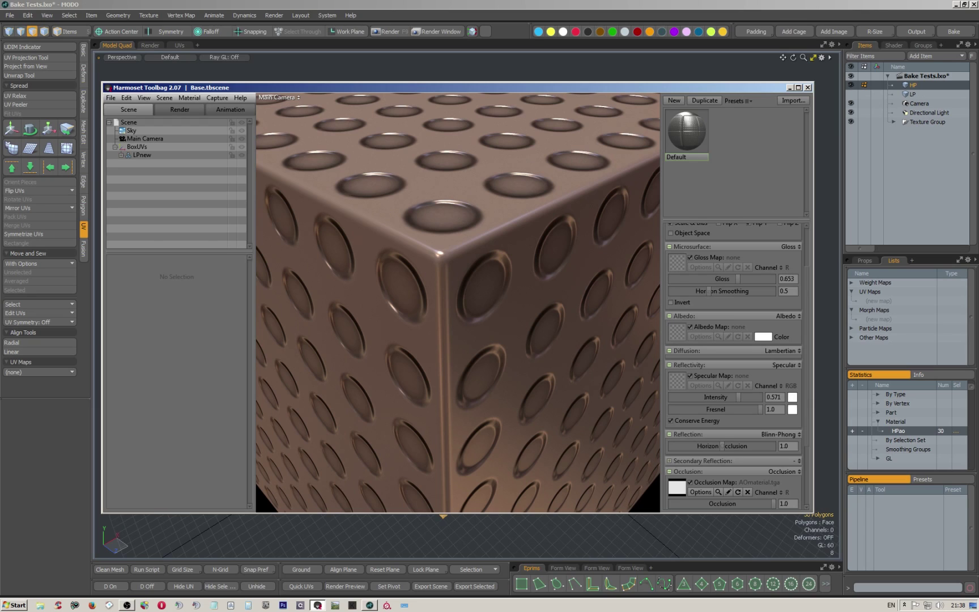
# - Switch back to MODO and review the render output properties of the Ambient Occlusion output
pyautogui.click(900, 46)
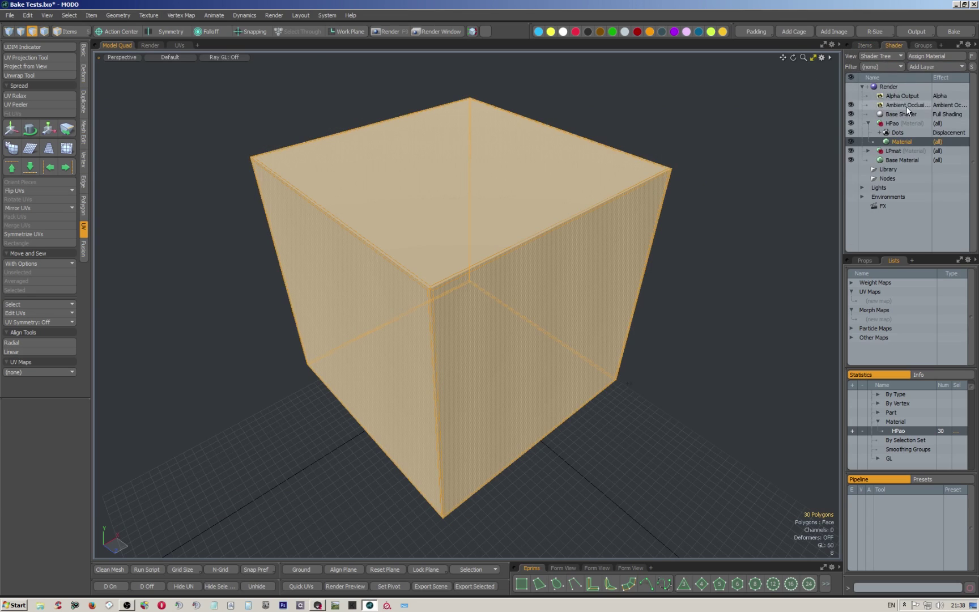
pyautogui.click(905, 106)
pyautogui.click(865, 261)
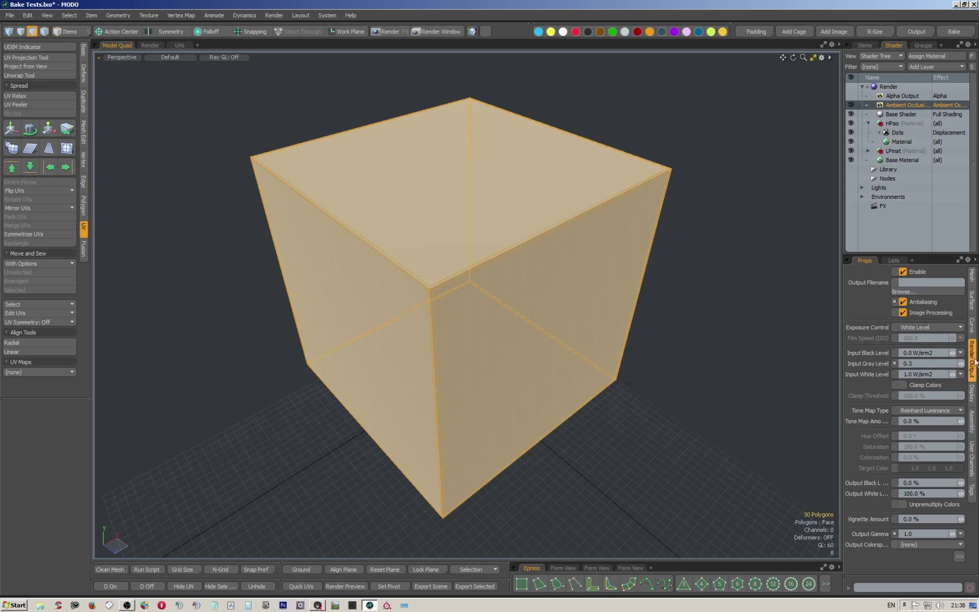
pyautogui.click(972, 276)
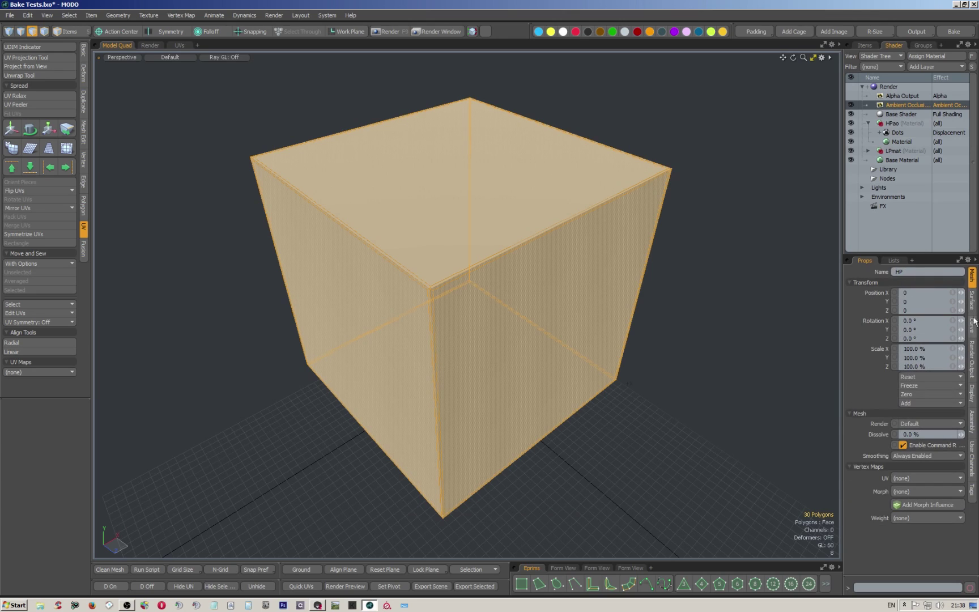
pyautogui.click(972, 359)
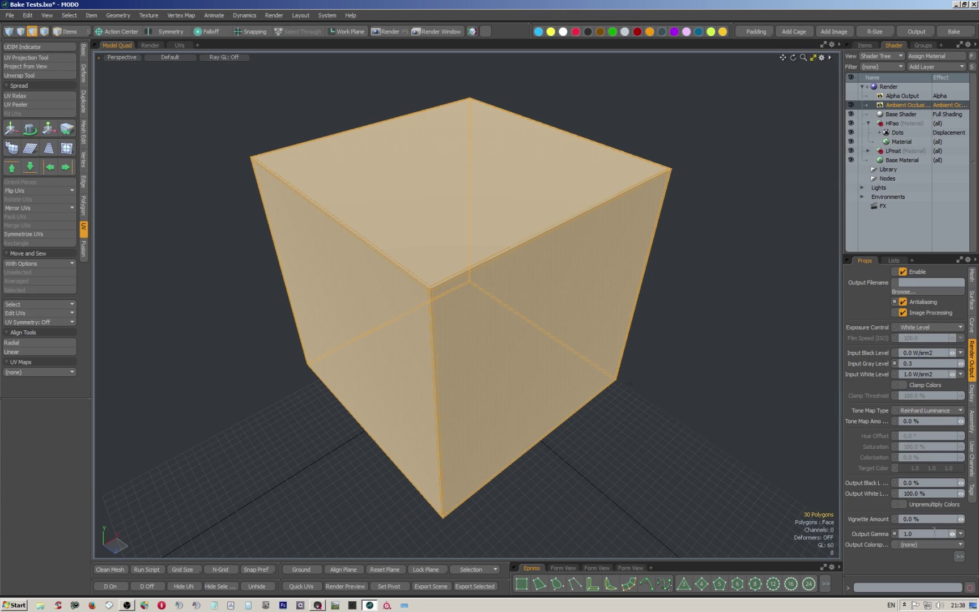
pyautogui.click(958, 557)
# - Return to Marmoset Toolbag, examine the cube's shaded dots and edges from several angles, and minimize its window
pyautogui.click(317, 605)
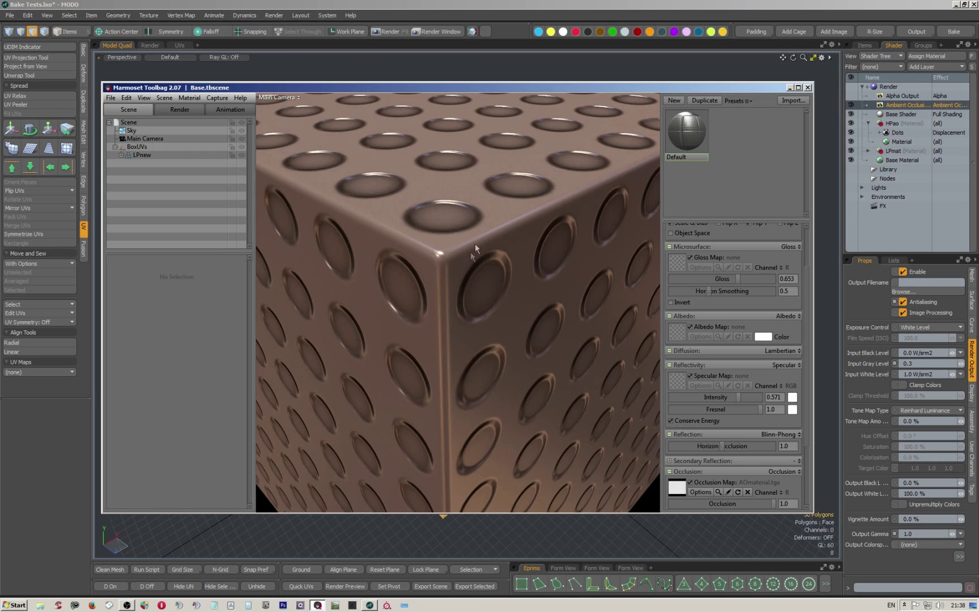
pyautogui.scroll(-5, 505, 203)
pyautogui.moveTo(478, 194); pyautogui.dragTo(436, 293)
pyautogui.scroll(6, 461, 335)
pyautogui.scroll(4, 461, 305)
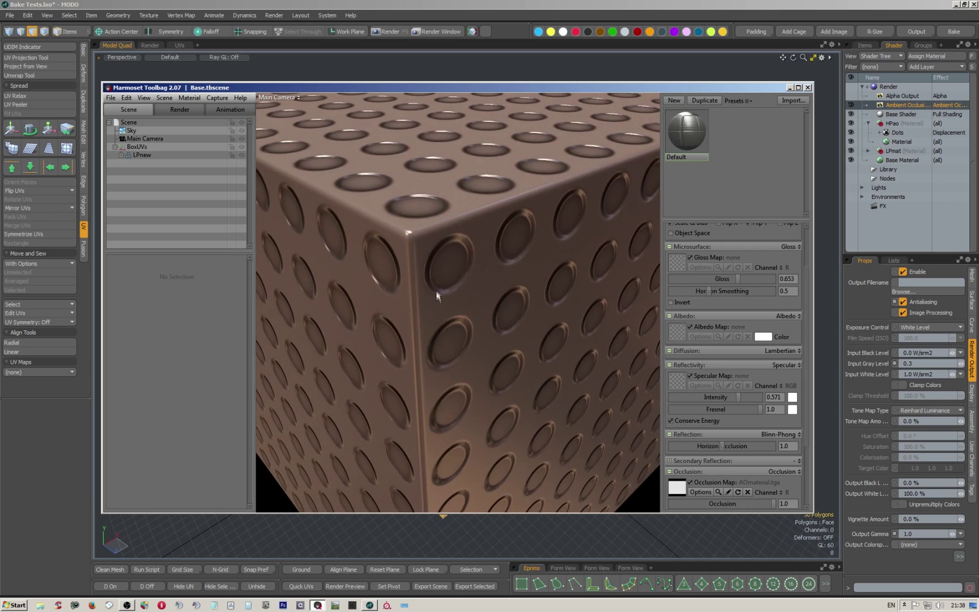
pyautogui.scroll(3, 404, 228)
pyautogui.moveTo(402, 222); pyautogui.dragTo(410, 214)
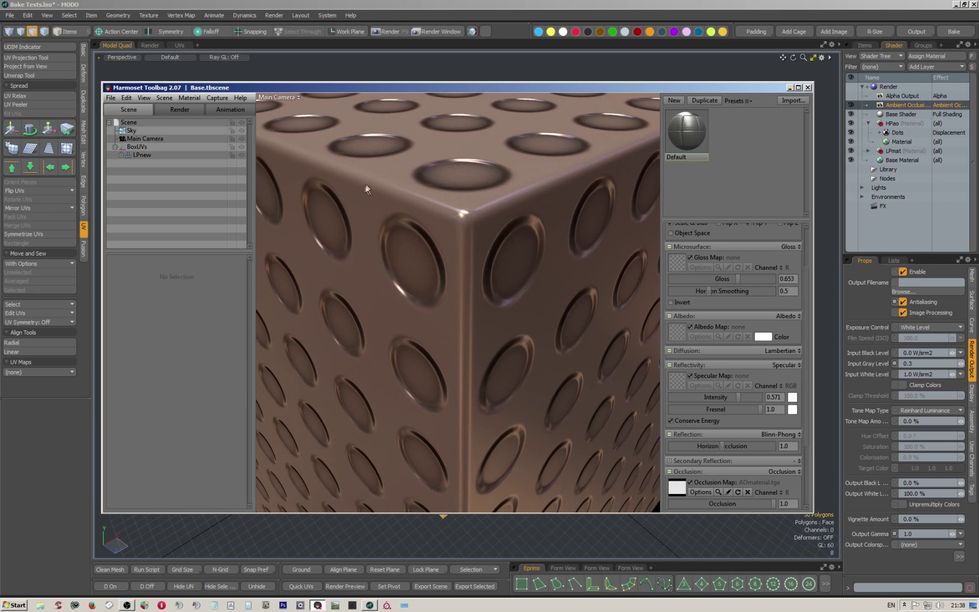
pyautogui.scroll(-5, 511, 210)
pyautogui.moveTo(504, 207); pyautogui.dragTo(543, 201)
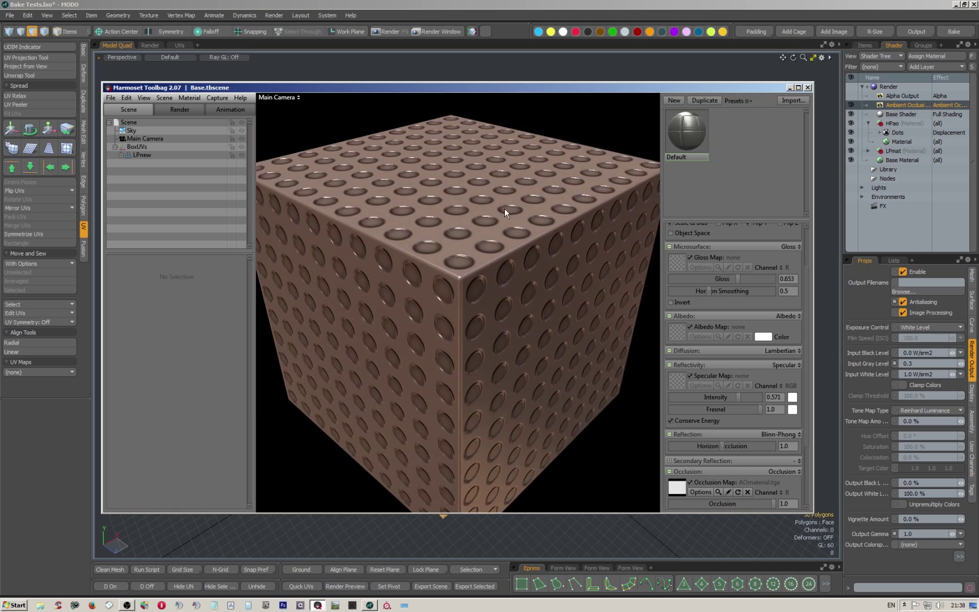
pyautogui.moveTo(635, 225); pyautogui.dragTo(502, 203)
pyautogui.scroll(-3, 501, 202)
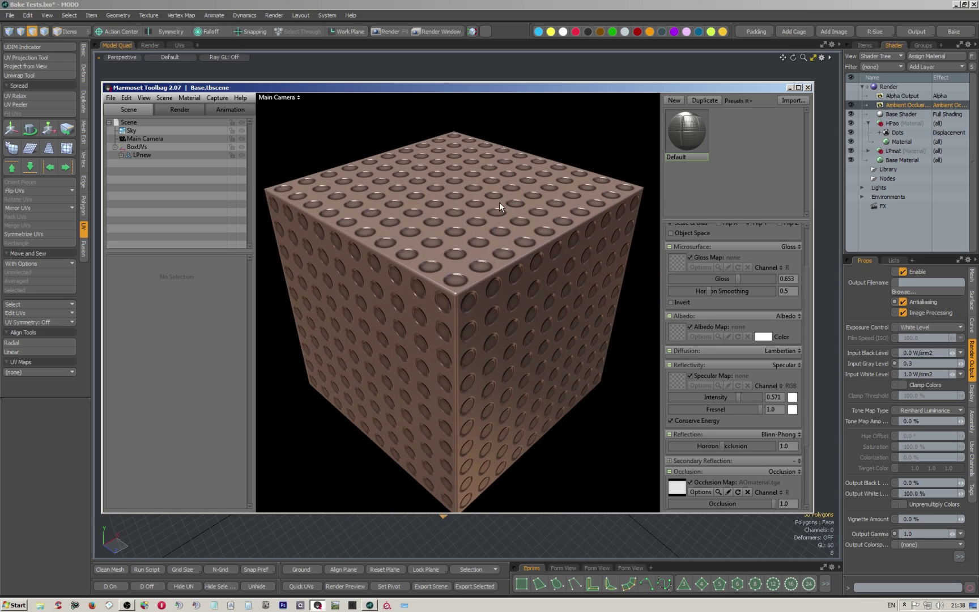
pyautogui.moveTo(487, 304); pyautogui.dragTo(646, 299)
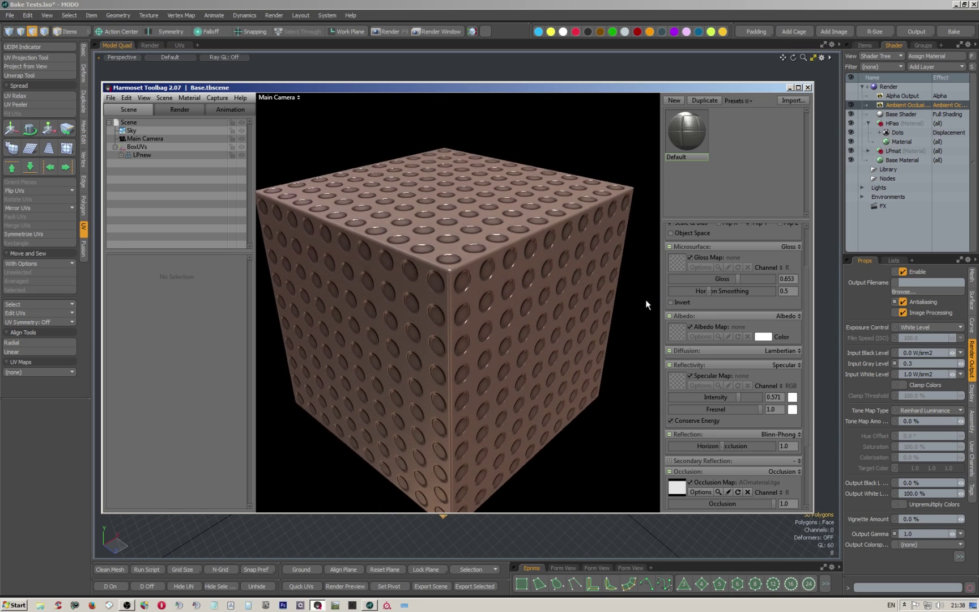
pyautogui.moveTo(682, 87); pyautogui.dragTo(682, 90)
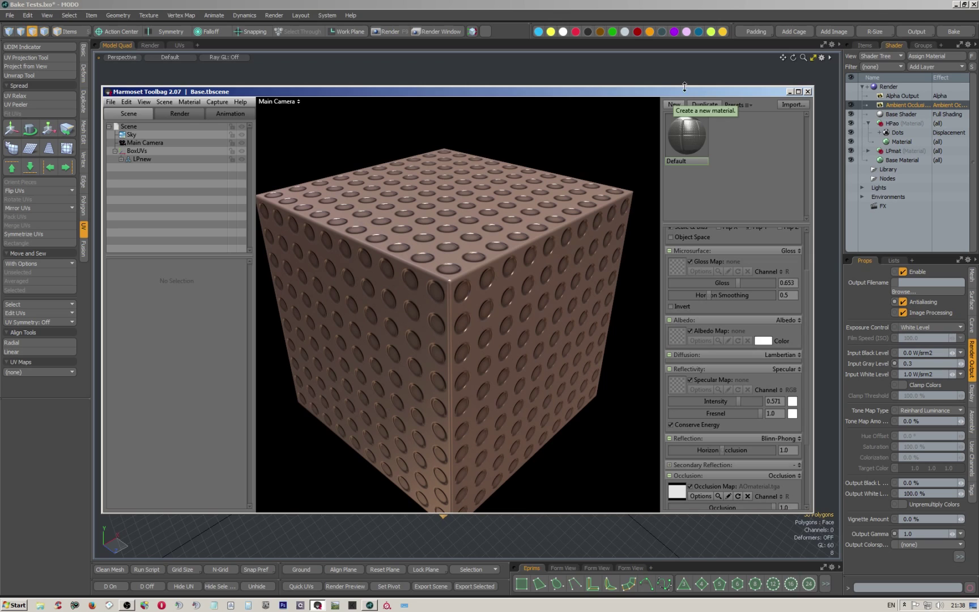
pyautogui.click(790, 92)
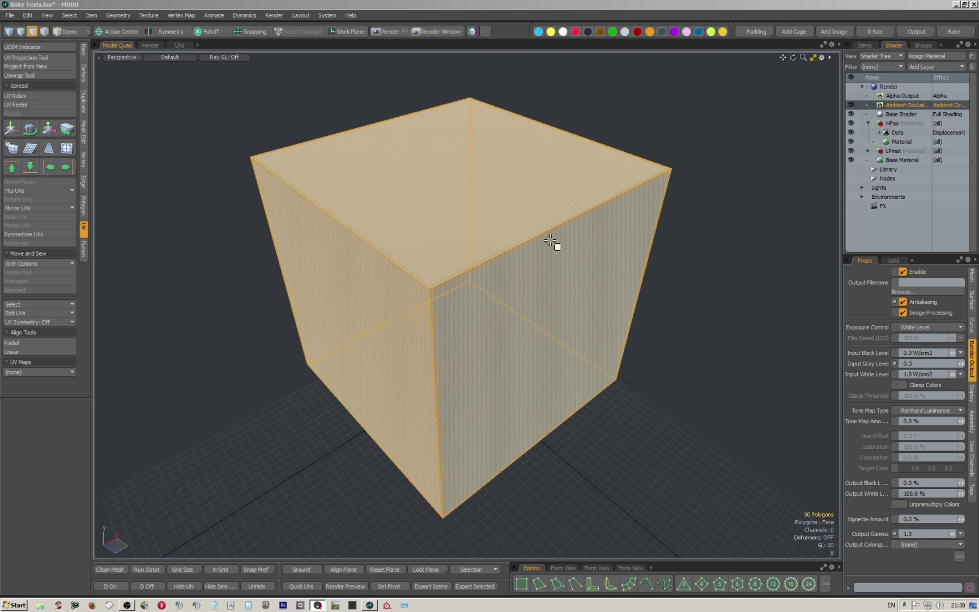
# - Deselect the cube's polygons in MODO, collapse the HPao material group, and select that group
pyautogui.click(732, 100)
pyautogui.keyDown('alt'); pyautogui.moveTo(590, 153); pyautogui.dragTo(612, 133); pyautogui.keyUp('alt')
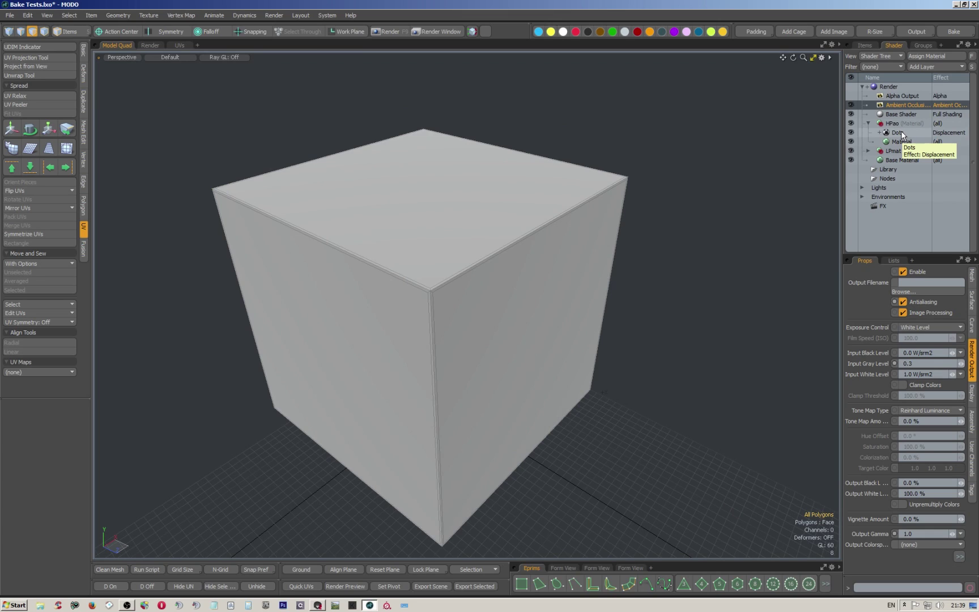
pyautogui.click(870, 123)
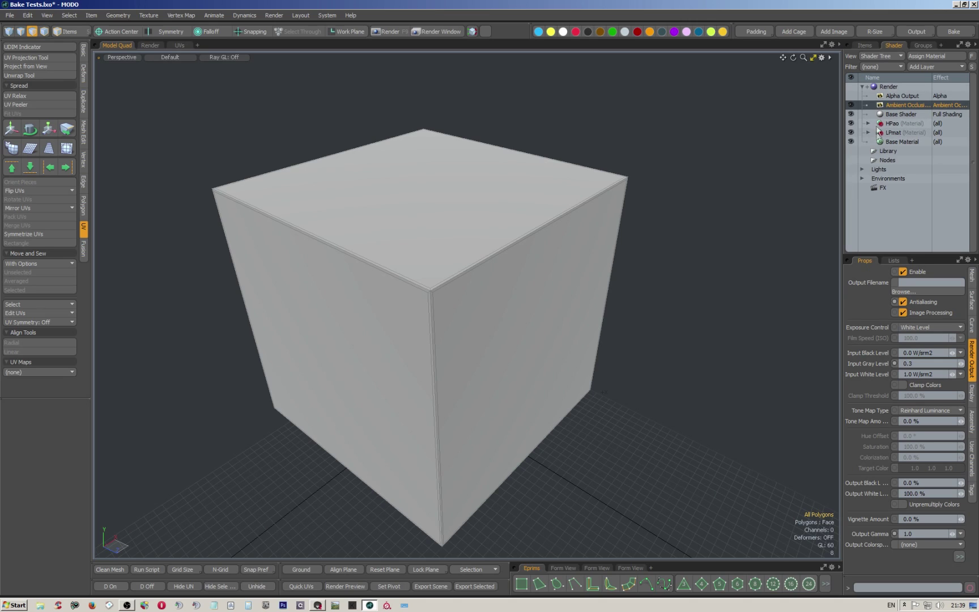
pyautogui.click(894, 124)
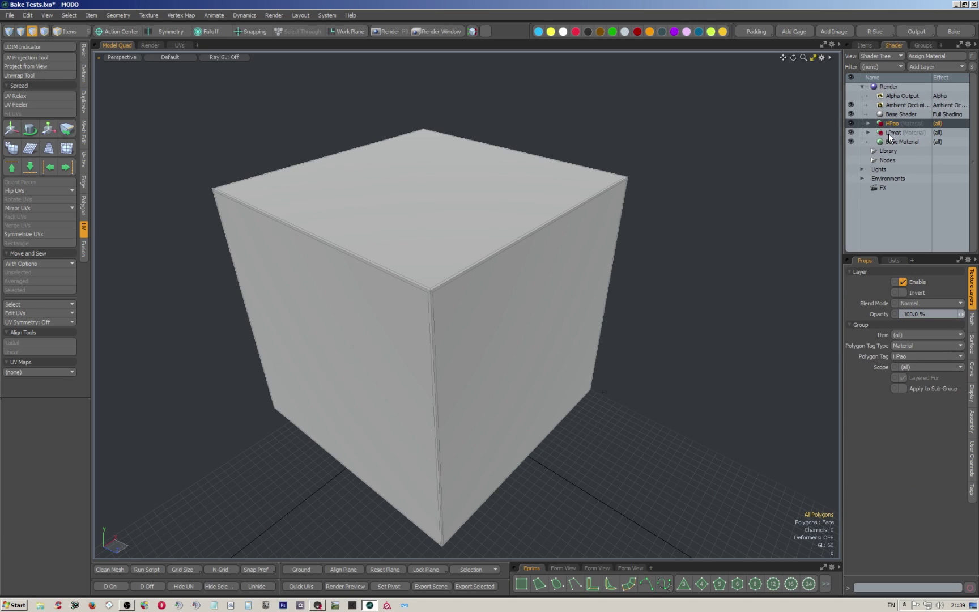
# - Delete the HPao material group and change the render output to Final Color
pyautogui.press('Delete')
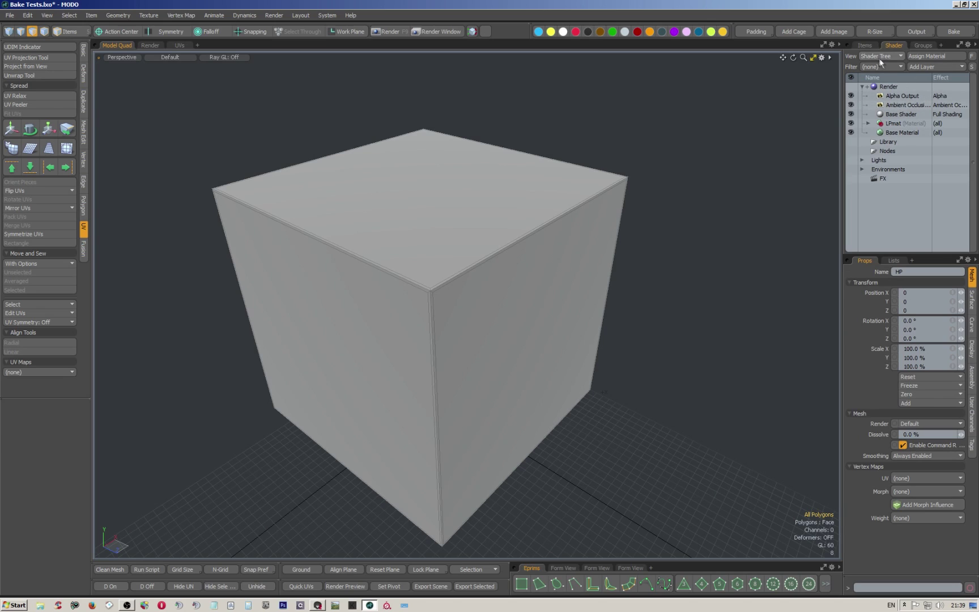
pyautogui.click(867, 47)
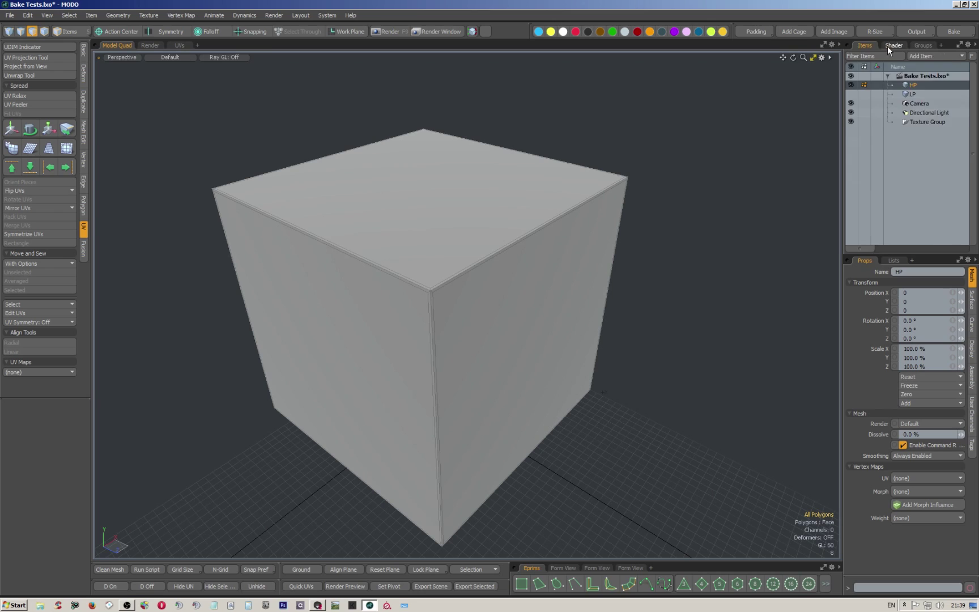
pyautogui.click(894, 45)
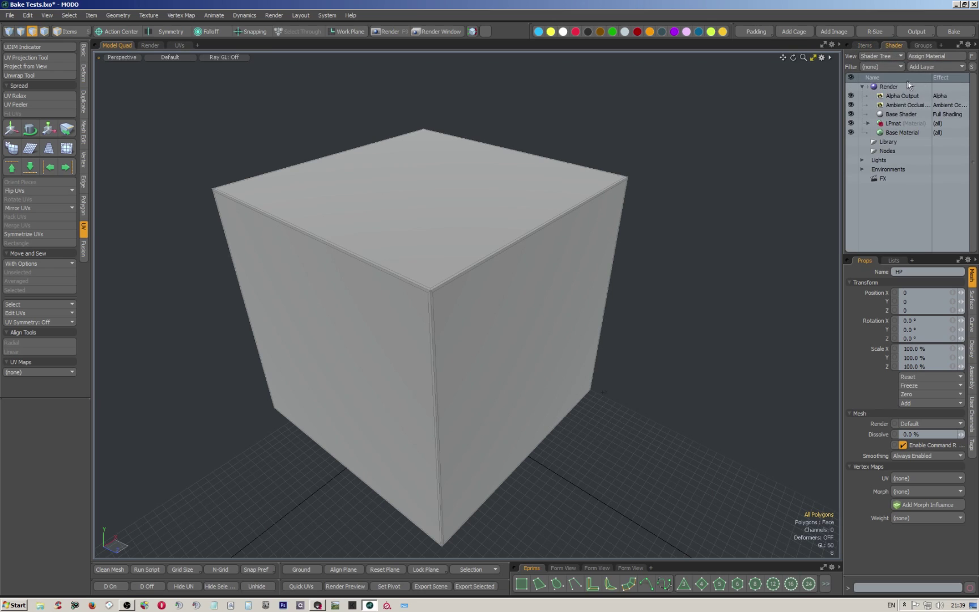
pyautogui.click(907, 33)
pyautogui.click(853, 52)
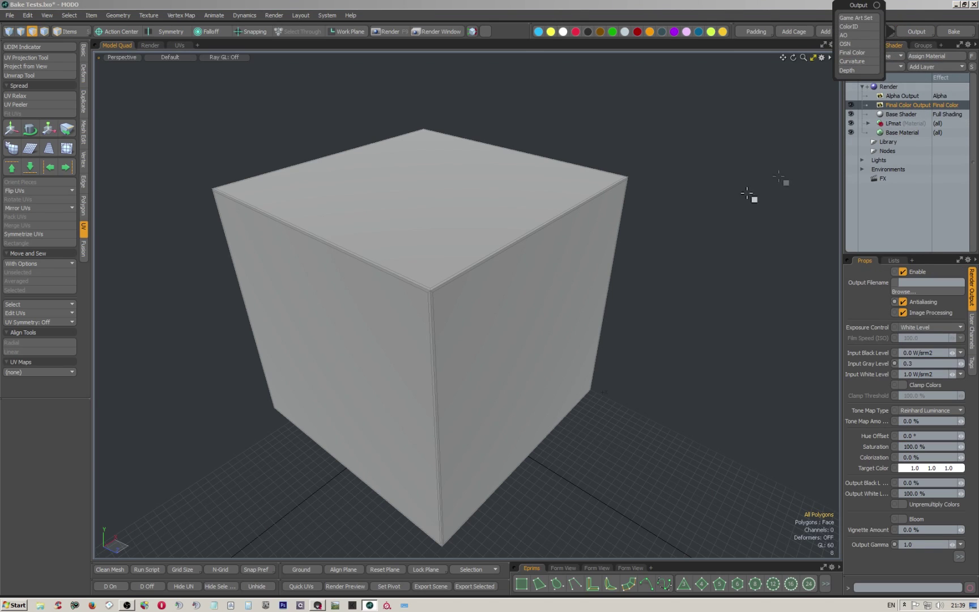
pyautogui.scroll(-1, 727, 199)
pyautogui.keyDown('alt'); pyautogui.moveTo(665, 236); pyautogui.dragTo(730, 226); pyautogui.keyUp('alt')
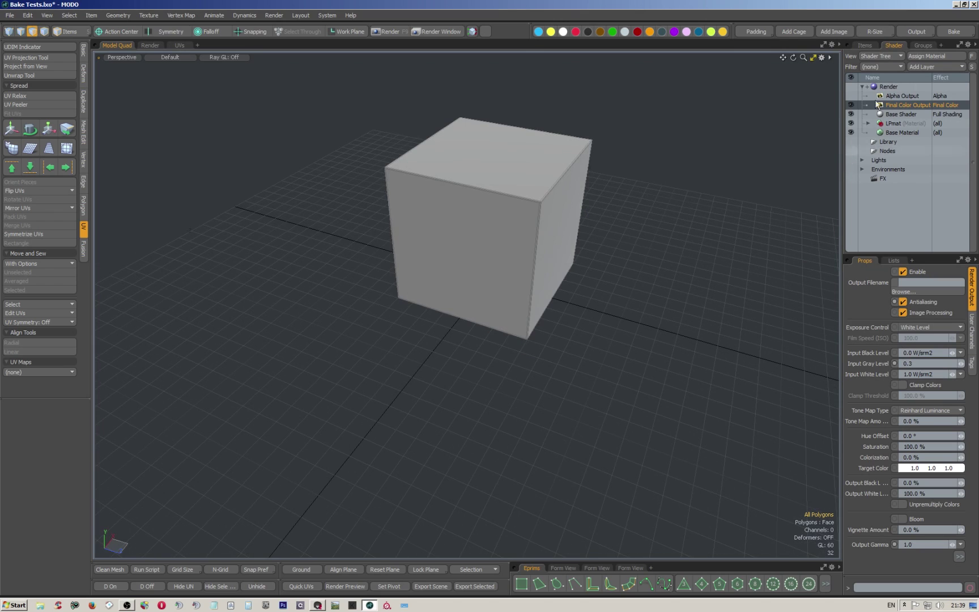
# - Delete all polygons of the HP mesh
pyautogui.click(870, 46)
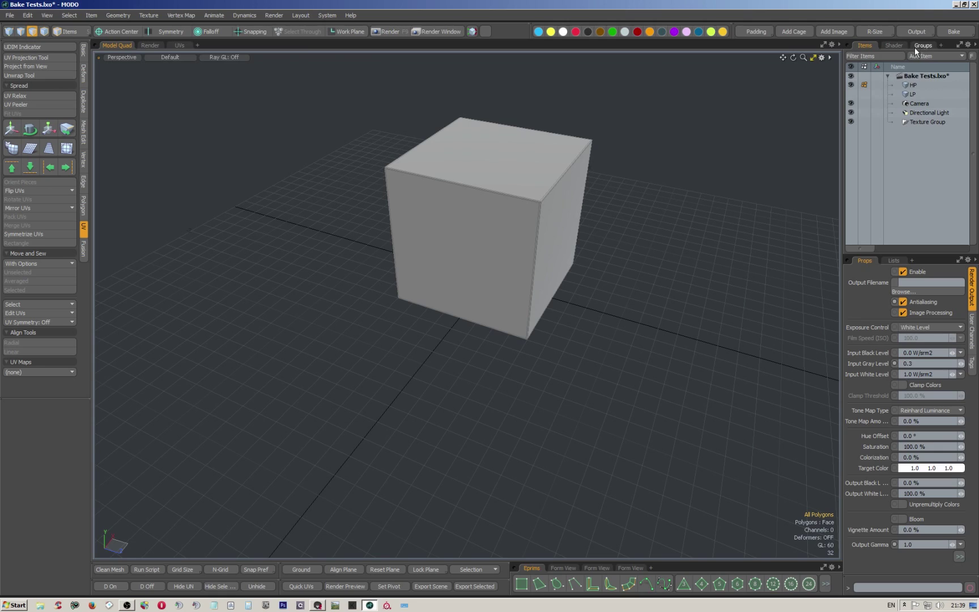
pyautogui.click(911, 94)
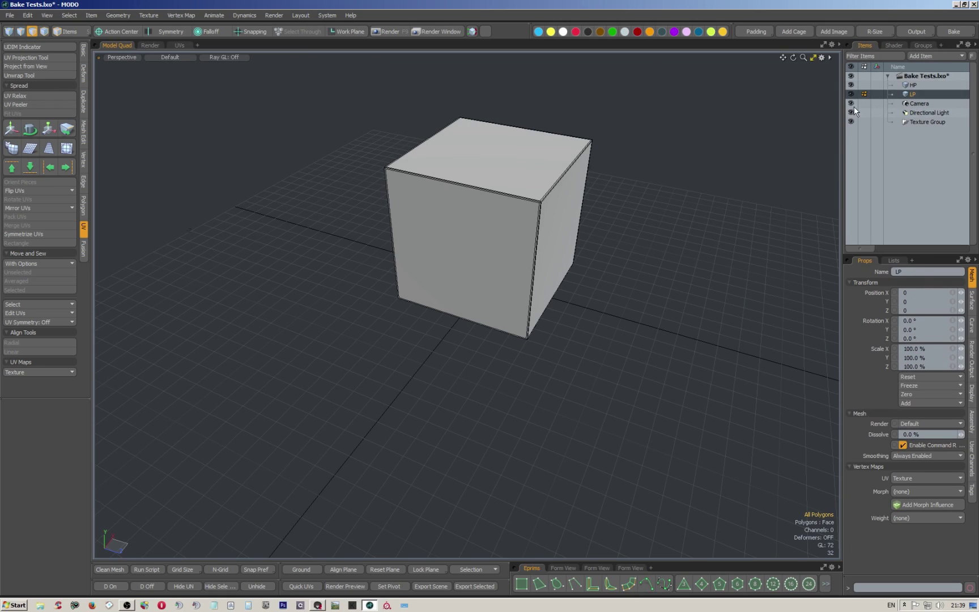
pyautogui.click(888, 261)
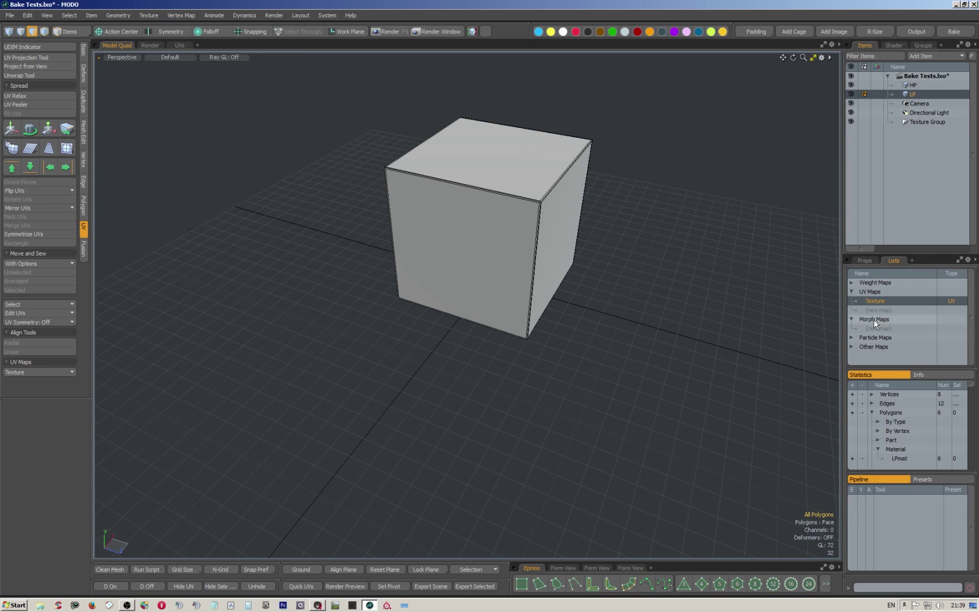
pyautogui.click(912, 86)
pyautogui.keyDown('alt'); pyautogui.moveTo(686, 185); pyautogui.dragTo(498, 237); pyautogui.keyUp('alt')
pyautogui.doubleClick(499, 236)
pyautogui.press('Delete')
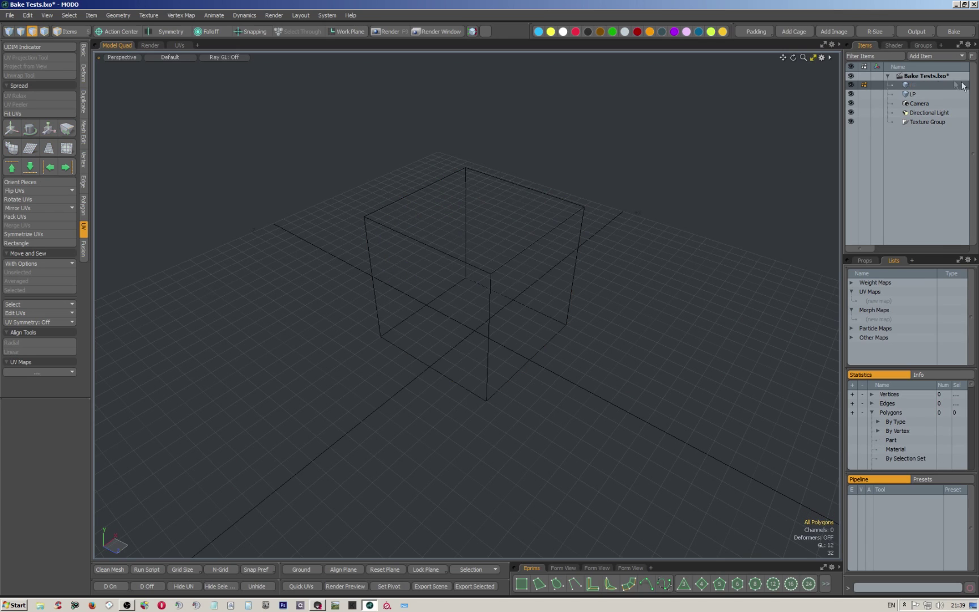
# - Duplicate the LP mesh and place the copy above the original in the item list
pyautogui.click(910, 93)
pyautogui.rightClick(915, 93)
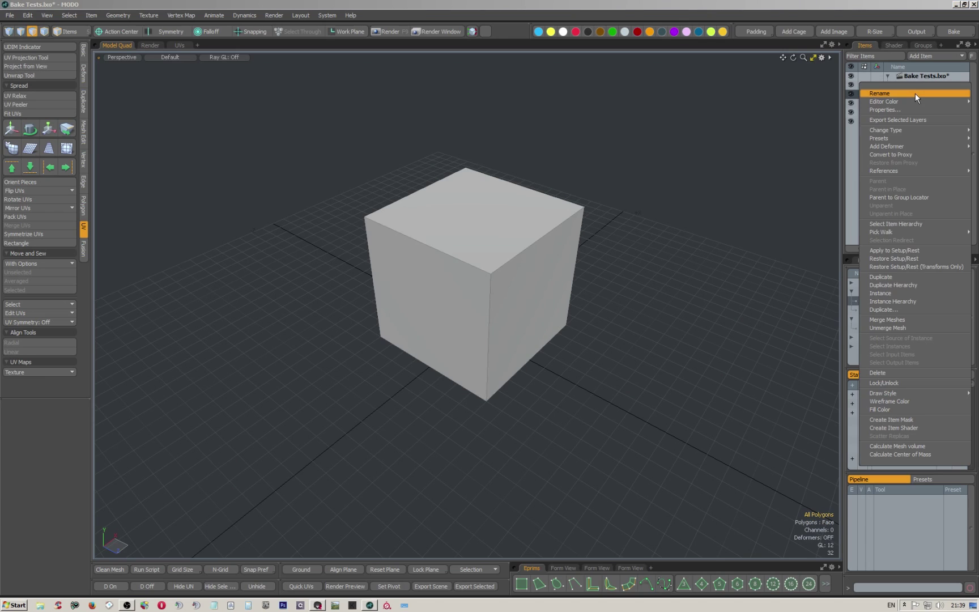
pyautogui.click(881, 276)
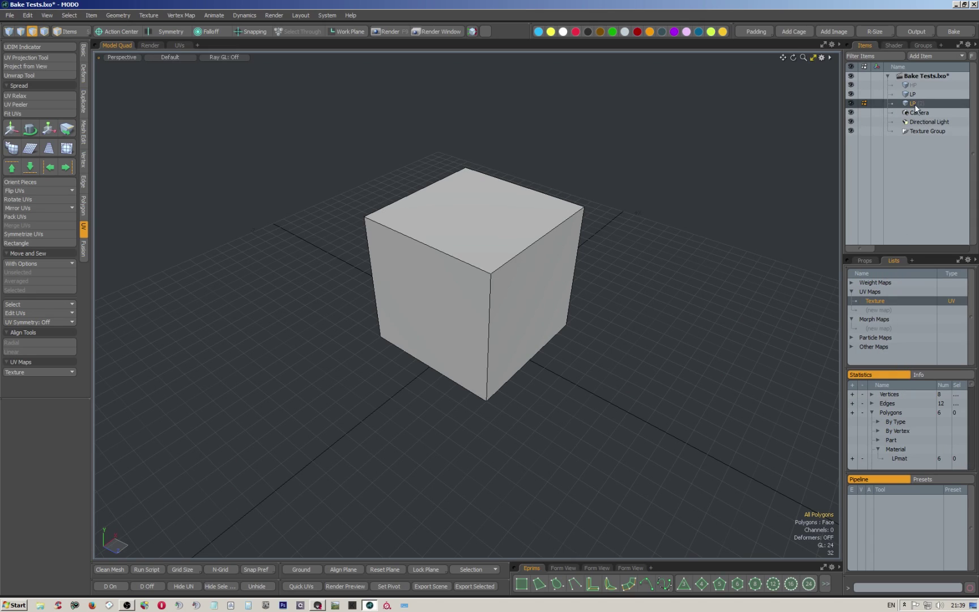
pyautogui.click(916, 94)
pyautogui.moveTo(916, 107); pyautogui.dragTo(918, 88)
pyautogui.click(912, 82)
pyautogui.rightClick(913, 83)
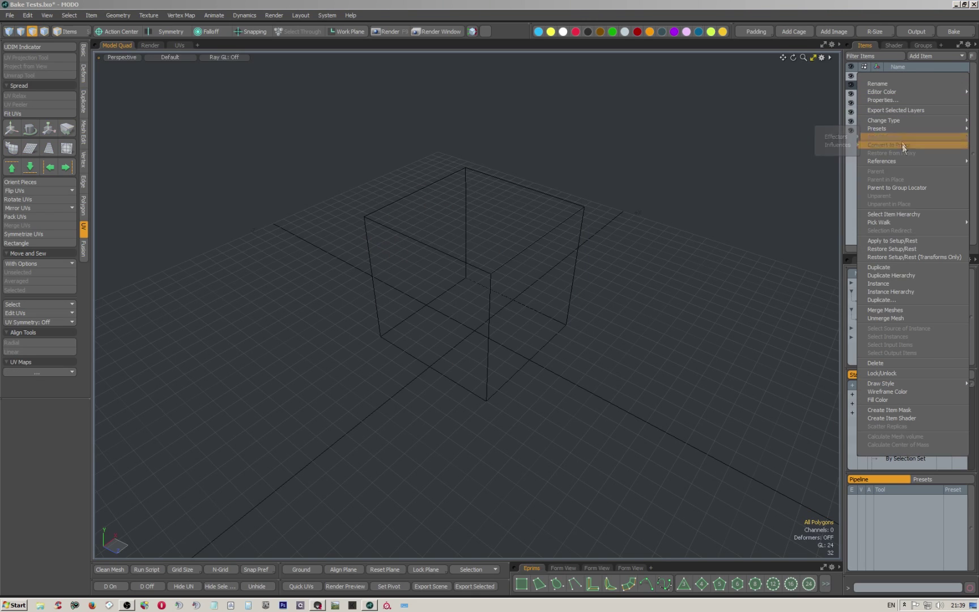
pyautogui.click(886, 266)
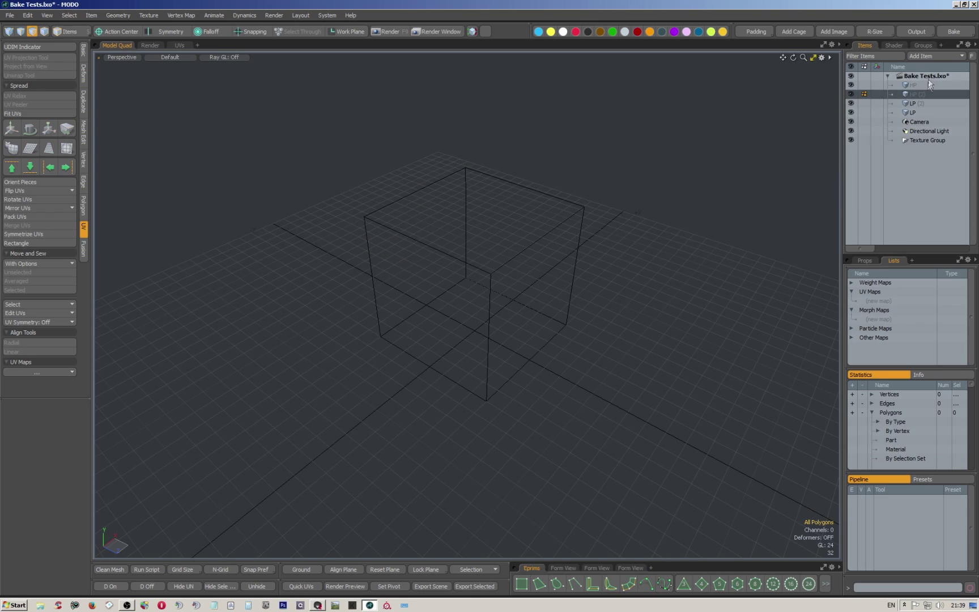
pyautogui.rightClick(914, 88)
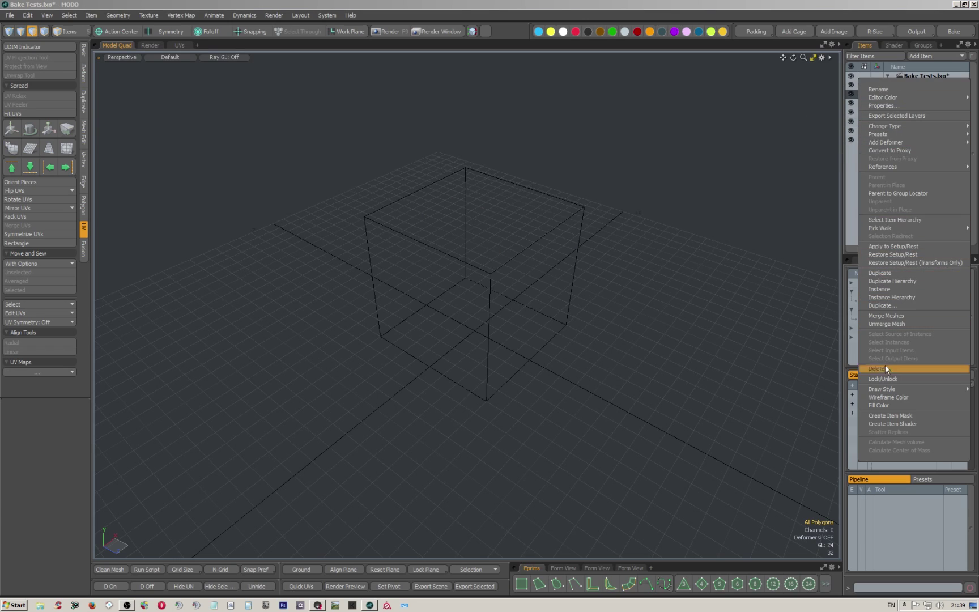
pyautogui.click(885, 367)
# - Delete the empty HP mesh and rename the duplicate of the LP mesh as HP
pyautogui.click(915, 84)
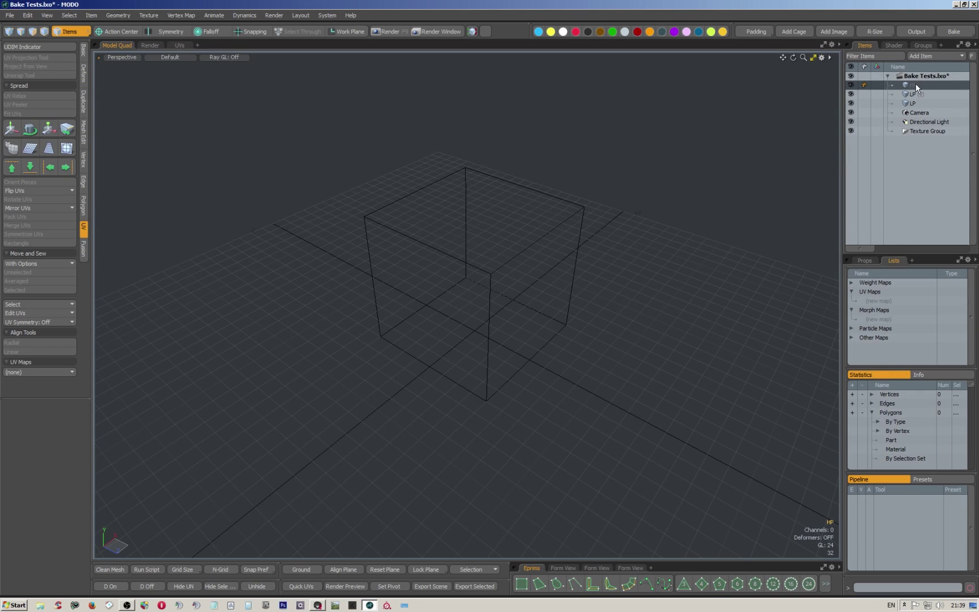
pyautogui.press('Delete')
pyautogui.click(915, 85)
pyautogui.doubleClick(918, 85)
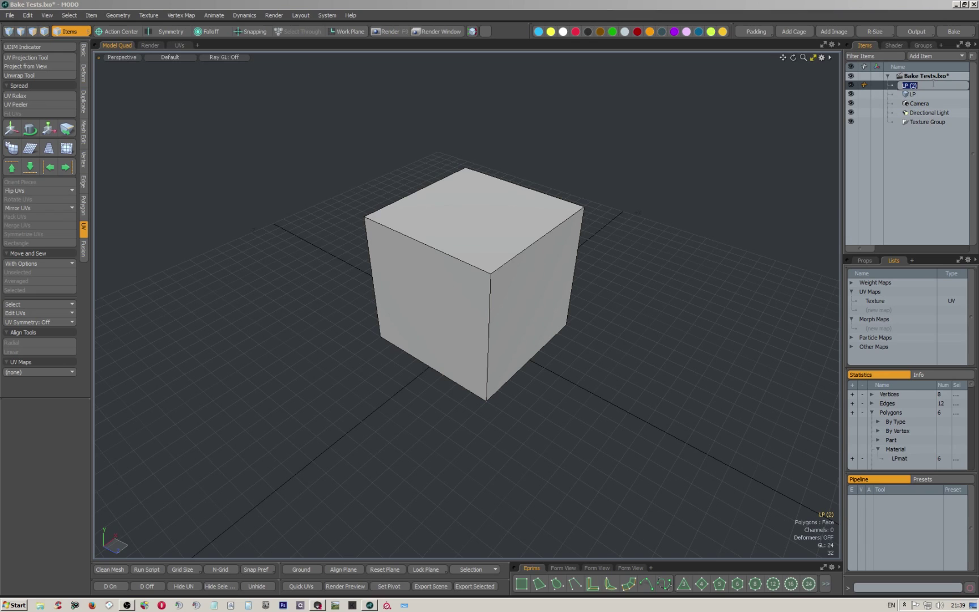
pyautogui.write('HP')
pyautogui.press('Return')
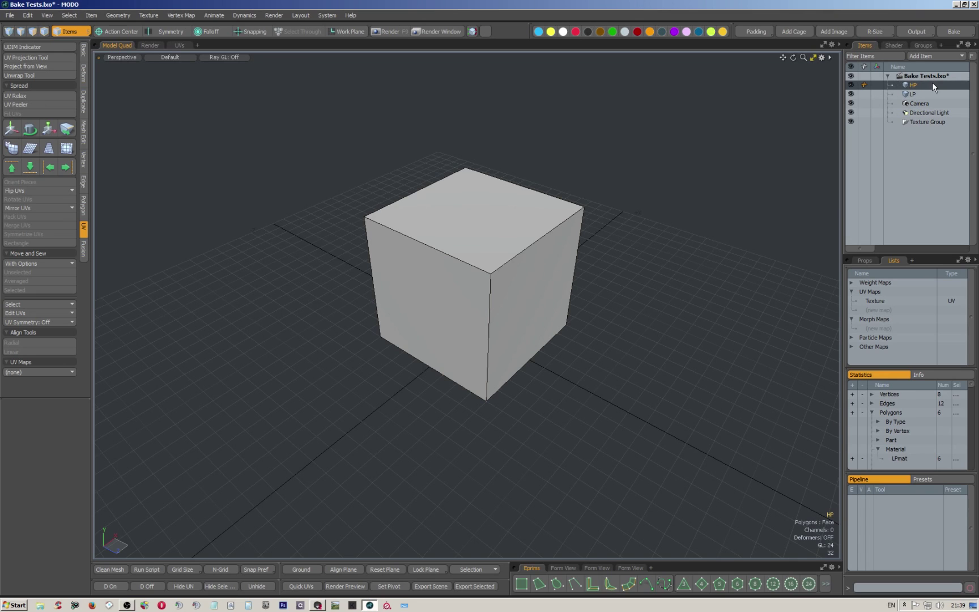
# - Enable the Alpha Output in the shader tree and return to the item list
pyautogui.keyDown('alt'); pyautogui.keyDown('shift'); pyautogui.moveTo(500, 201); pyautogui.dragTo(491, 251); pyautogui.keyUp('shift'); pyautogui.keyUp('alt')
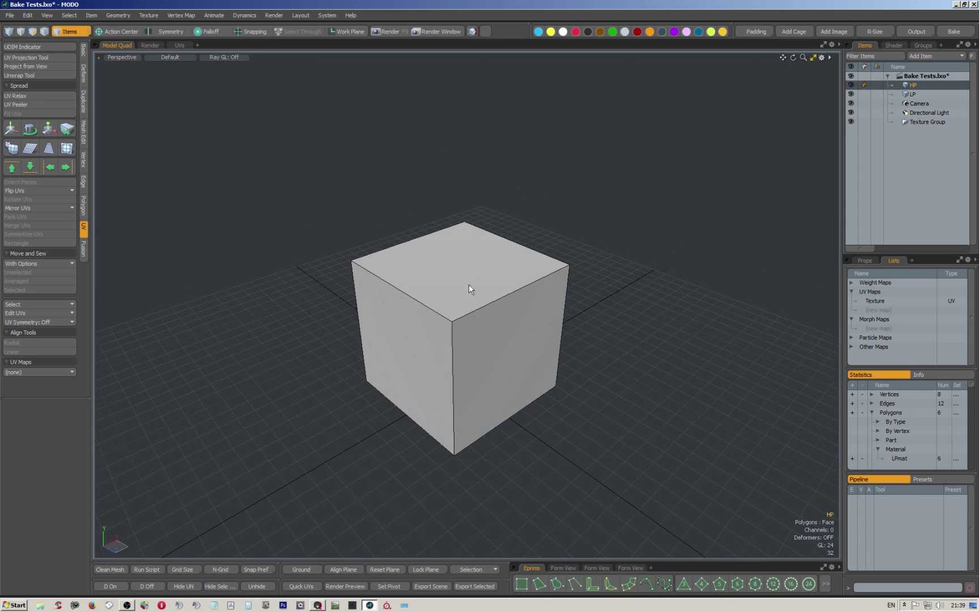
pyautogui.scroll(4, 470, 285)
pyautogui.keyDown('alt'); pyautogui.moveTo(466, 293); pyautogui.dragTo(474, 285); pyautogui.keyUp('alt')
pyautogui.keyDown('alt'); pyautogui.keyDown('shift'); pyautogui.moveTo(474, 284); pyautogui.dragTo(488, 207); pyautogui.keyUp('shift'); pyautogui.keyUp('alt')
pyautogui.scroll(-2, 487, 207)
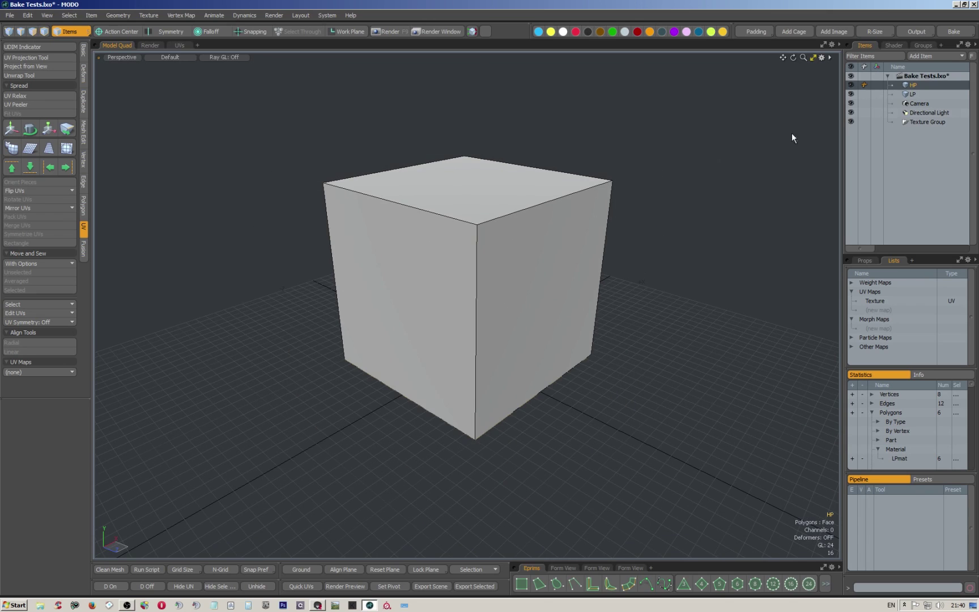
pyautogui.click(894, 46)
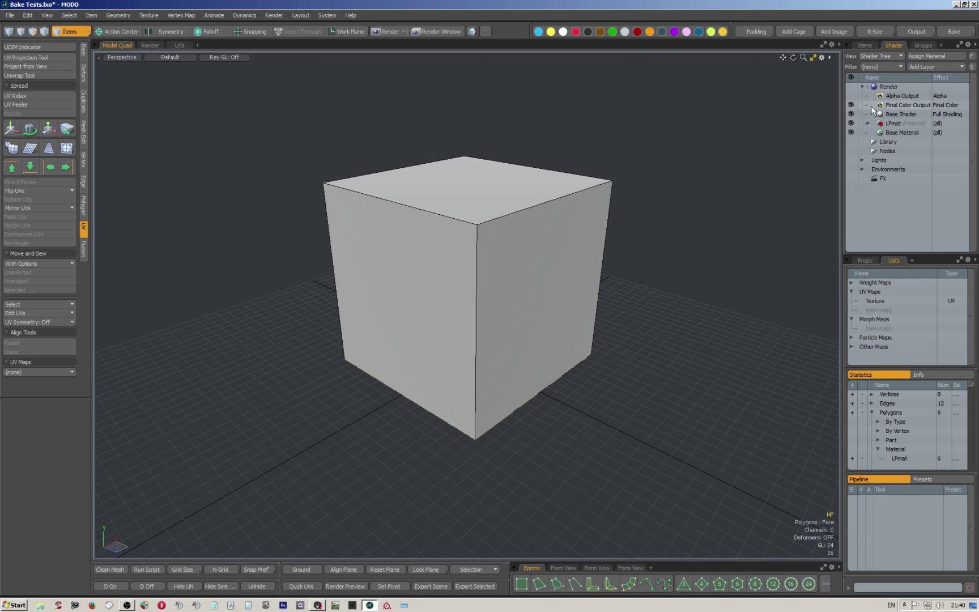
pyautogui.click(851, 95)
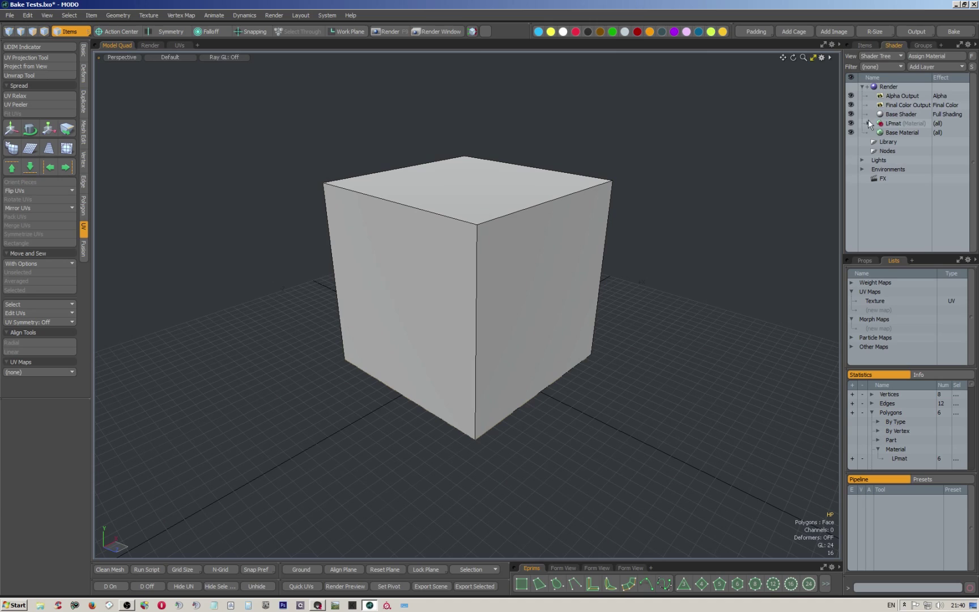
pyautogui.click(861, 46)
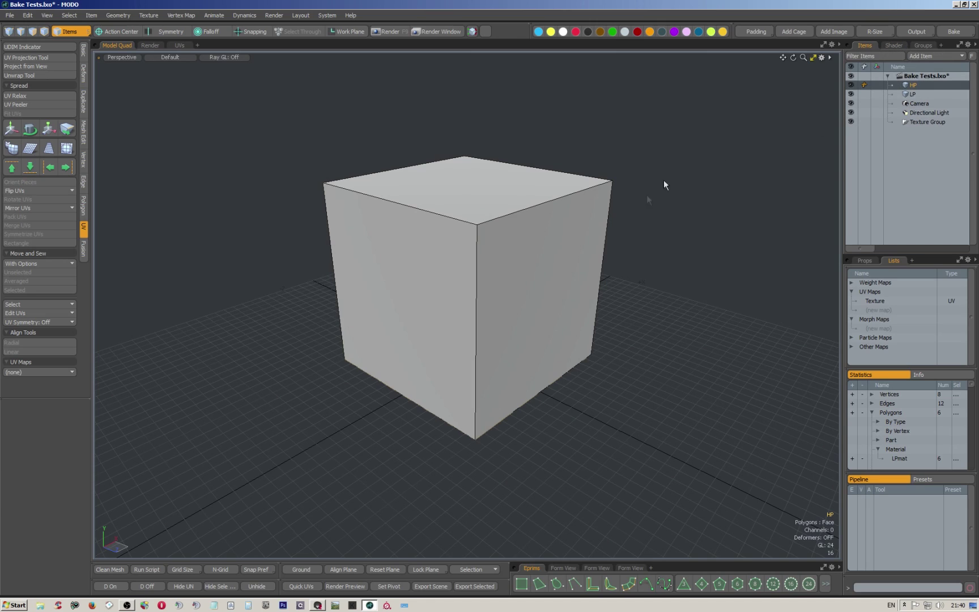
# - Hide the LP mesh and assign a new material named HPmat to all polygons of the HP cube
pyautogui.hotkey('ctrl', 'a')
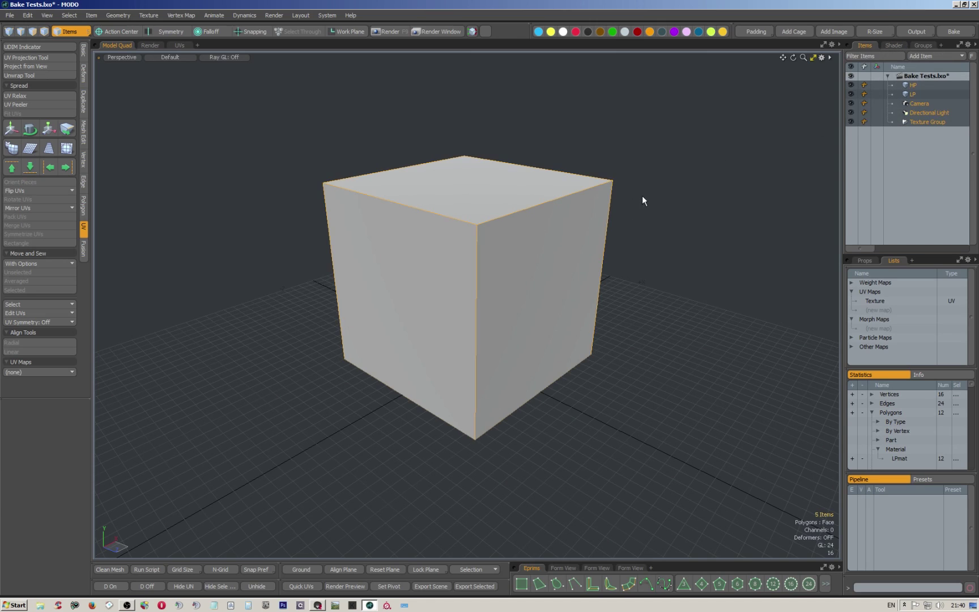
pyautogui.click(642, 196)
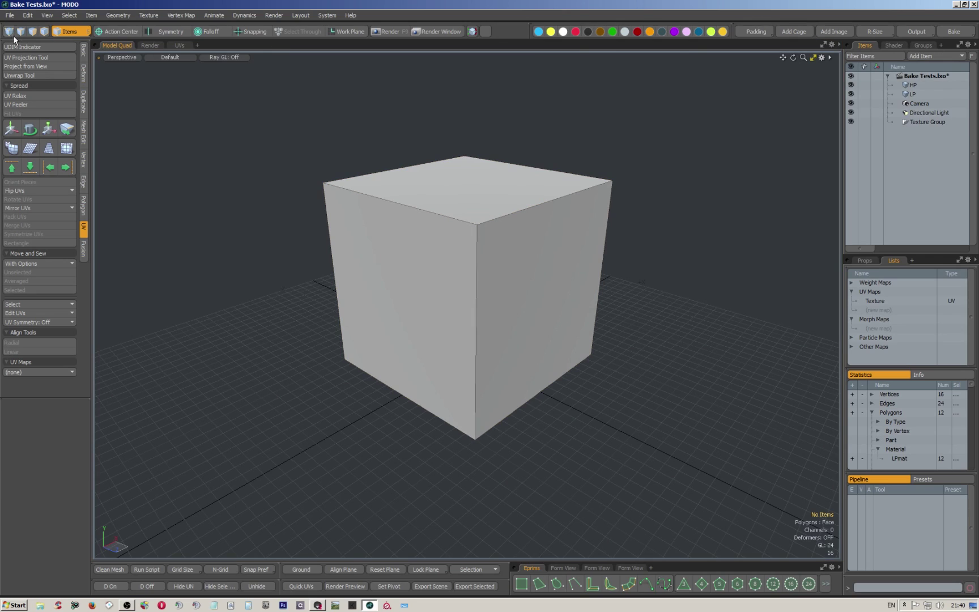
pyautogui.click(33, 32)
pyautogui.doubleClick(574, 189)
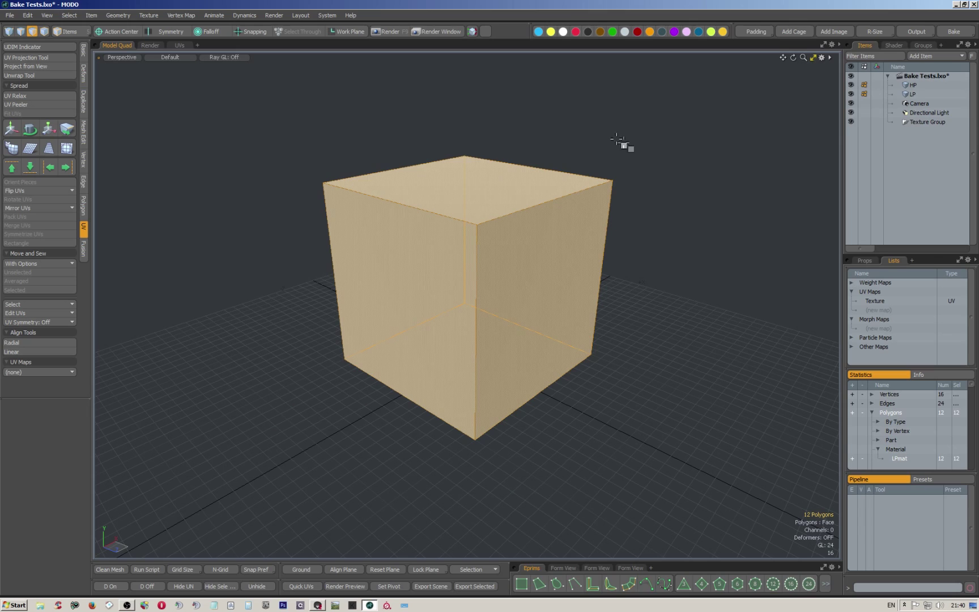
pyautogui.click(910, 87)
pyautogui.click(852, 94)
pyautogui.click(34, 32)
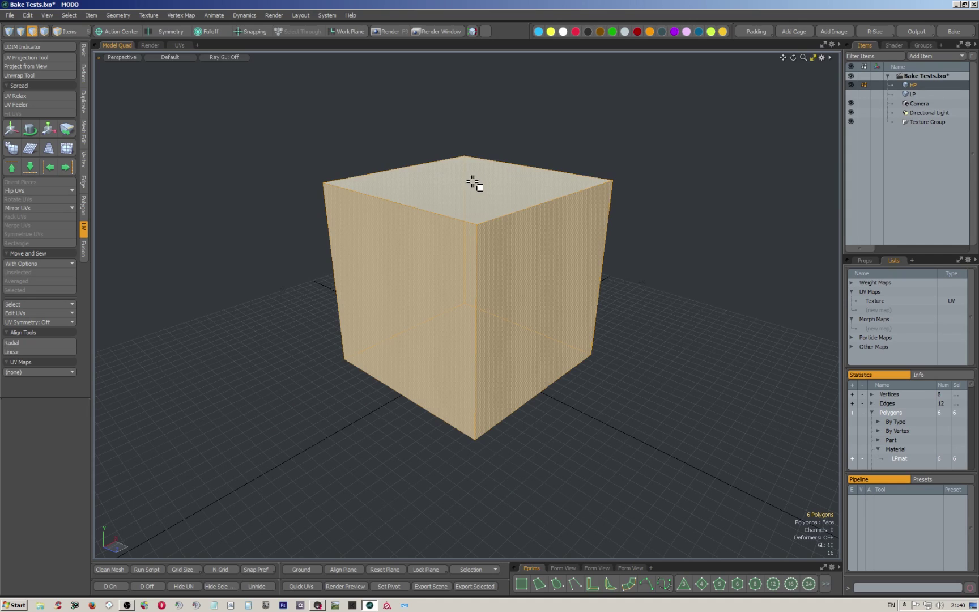
pyautogui.press('m')
pyautogui.write('HPmat')
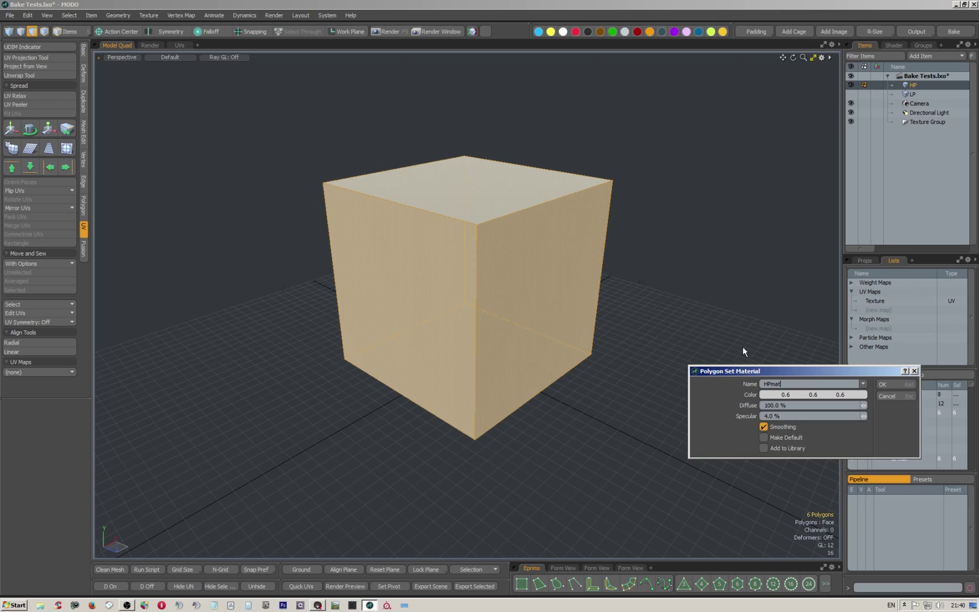
pyautogui.press('Return')
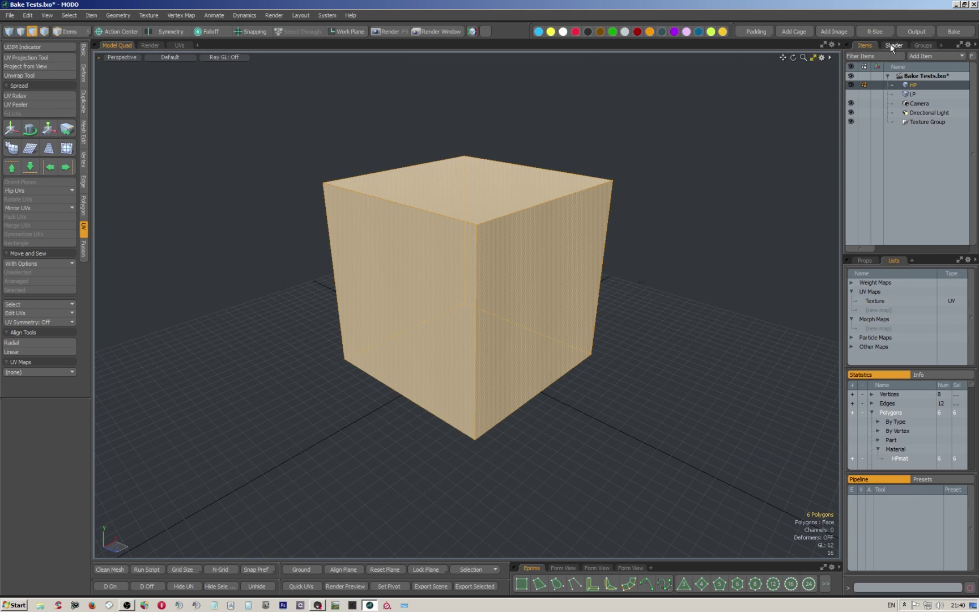
# - Add a Dots texture layer to the HPmat material group
pyautogui.click(892, 45)
pyautogui.click(868, 124)
pyautogui.click(868, 124)
pyautogui.click(923, 64)
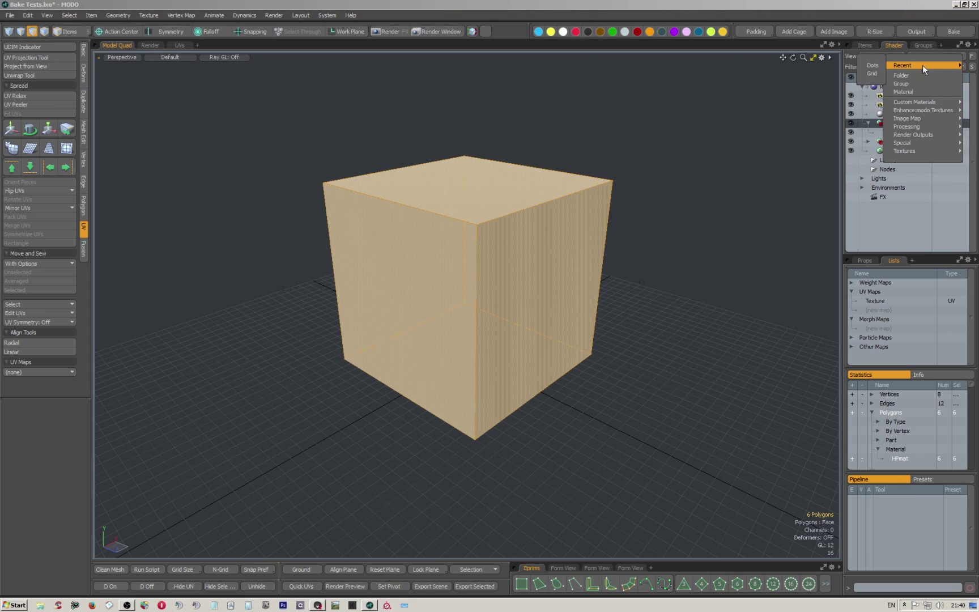
pyautogui.click(873, 65)
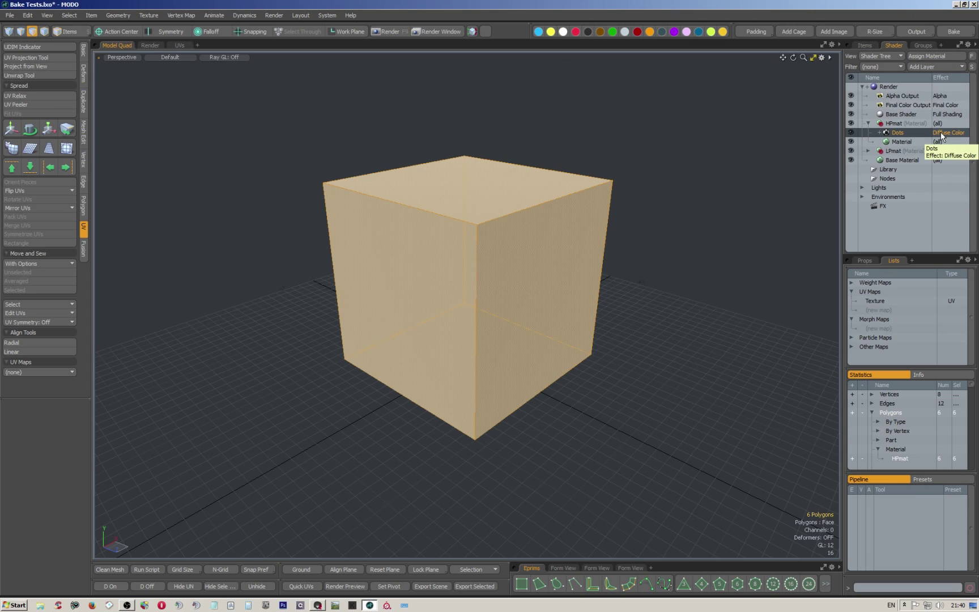
# - Switch to Marmoset Toolbag to examine the cube's baked dots up close, and return to the HP cube in MODO
pyautogui.click(941, 132)
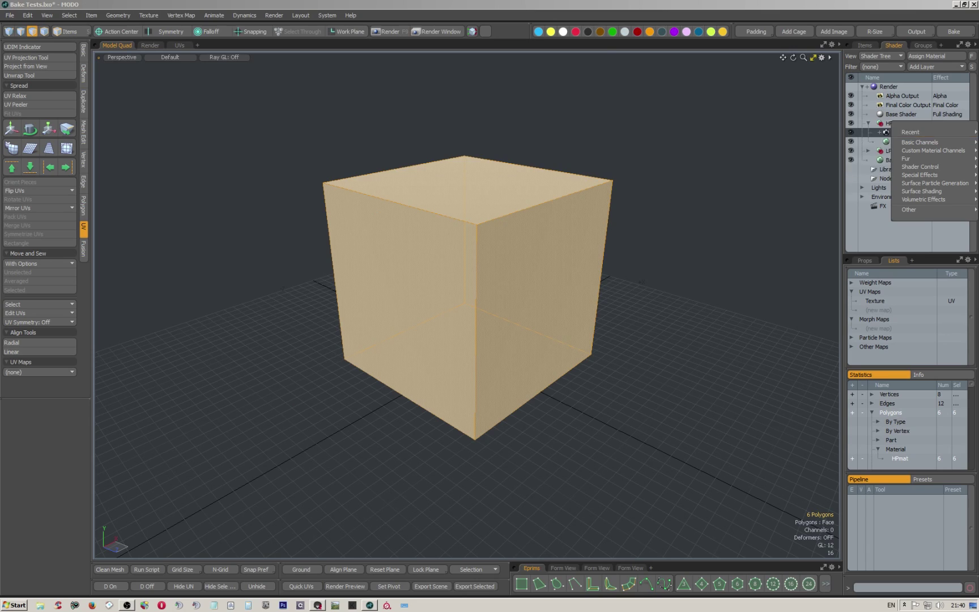
pyautogui.click(318, 605)
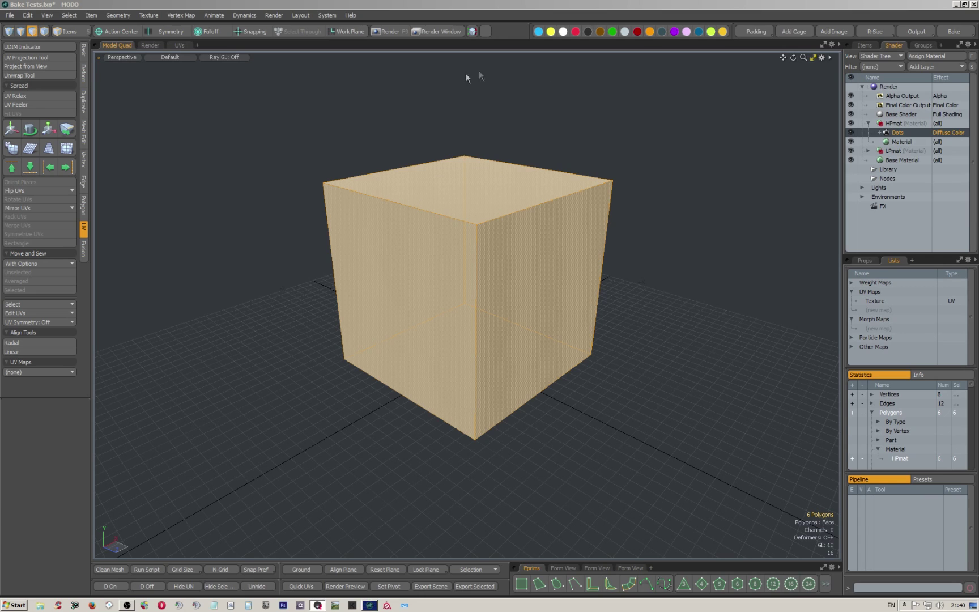
pyautogui.scroll(5, 504, 255)
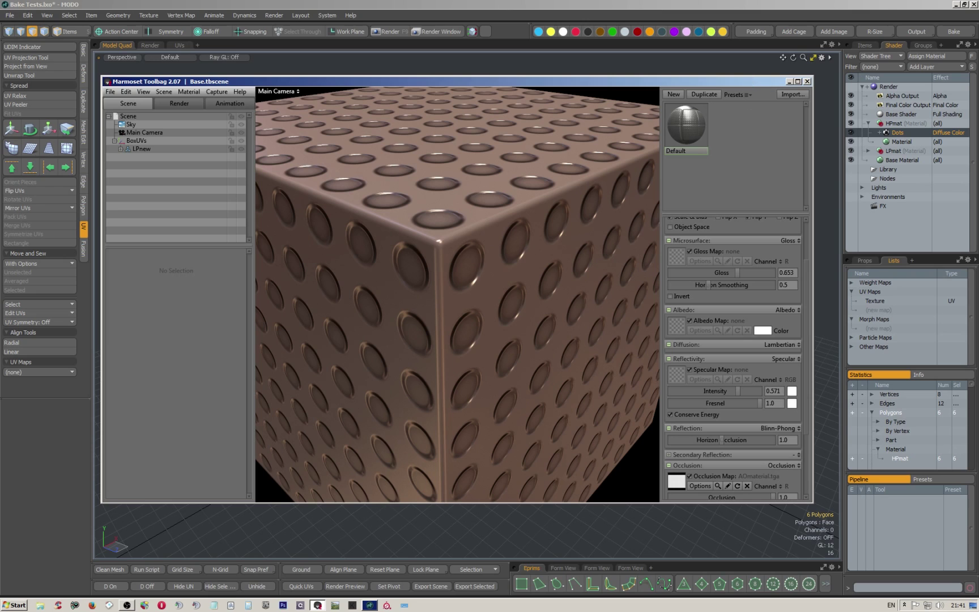
pyautogui.click(789, 81)
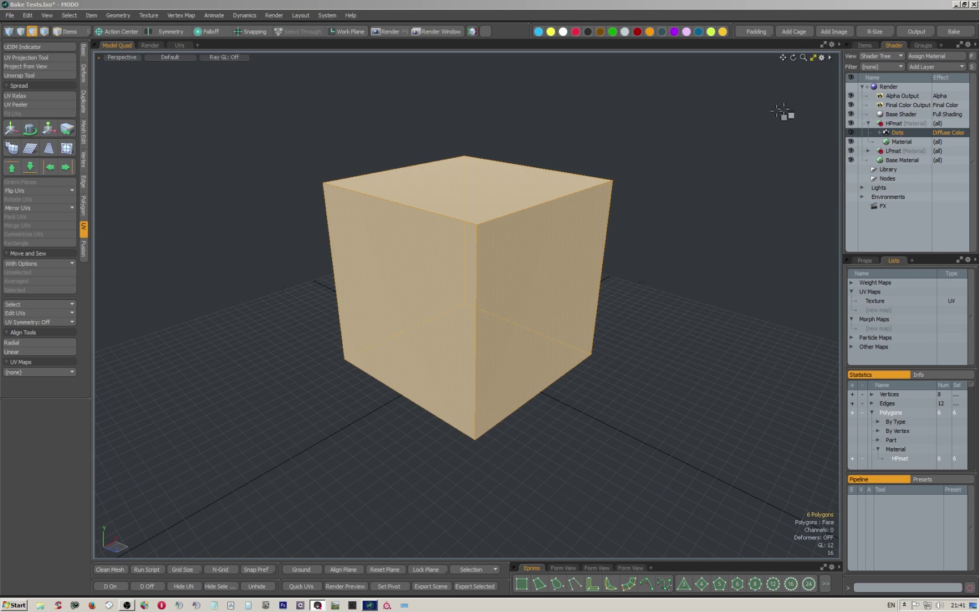
pyautogui.keyDown('alt'); pyautogui.moveTo(675, 118); pyautogui.dragTo(618, 435); pyautogui.keyUp('alt')
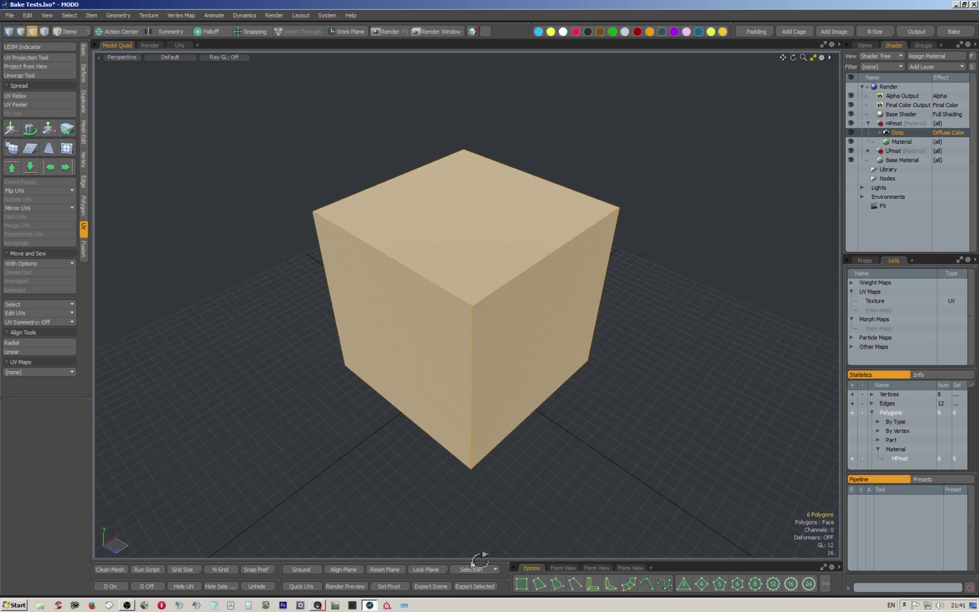
# - Open a render preview of the HP cube and orbit it to inspect the dots pattern on its faces
pyautogui.click(364, 591)
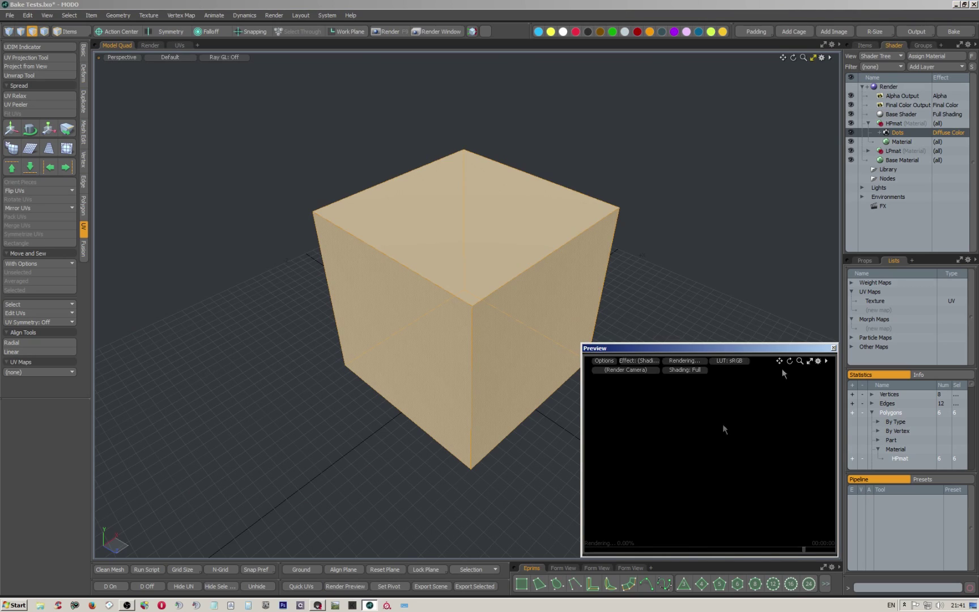
pyautogui.click(870, 46)
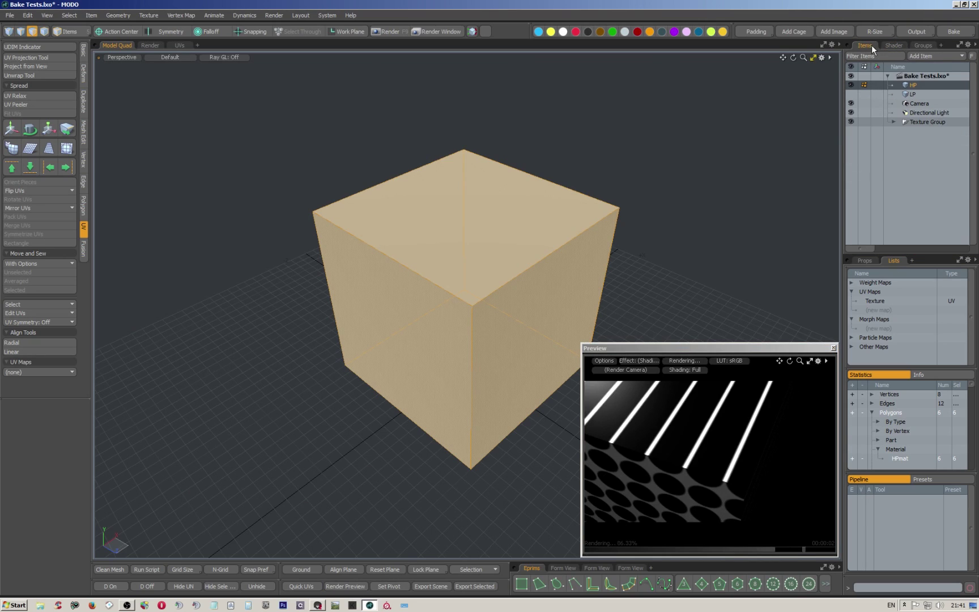
pyautogui.click(867, 260)
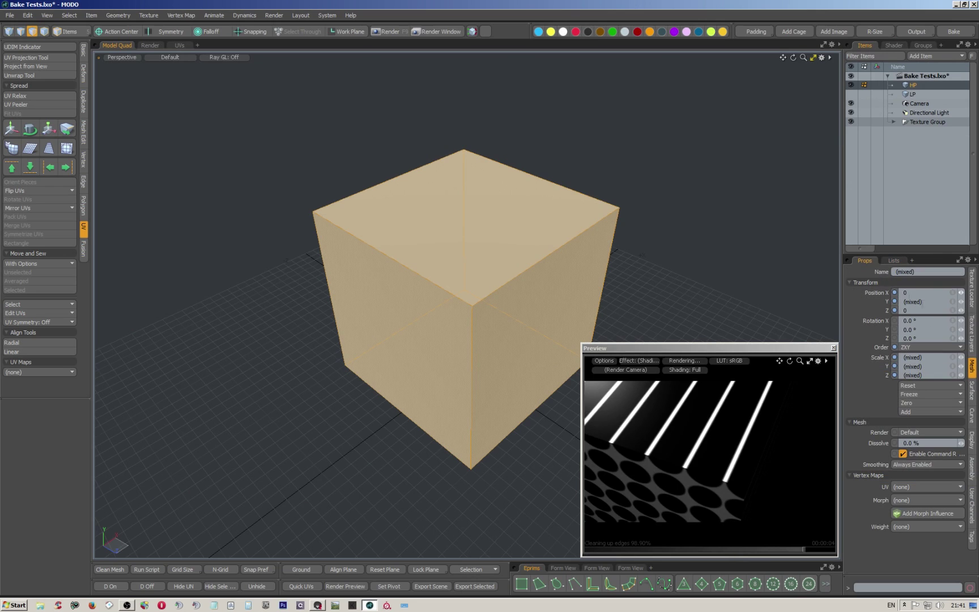
pyautogui.keyDown('alt'); pyautogui.moveTo(742, 445); pyautogui.dragTo(696, 428); pyautogui.keyUp('alt')
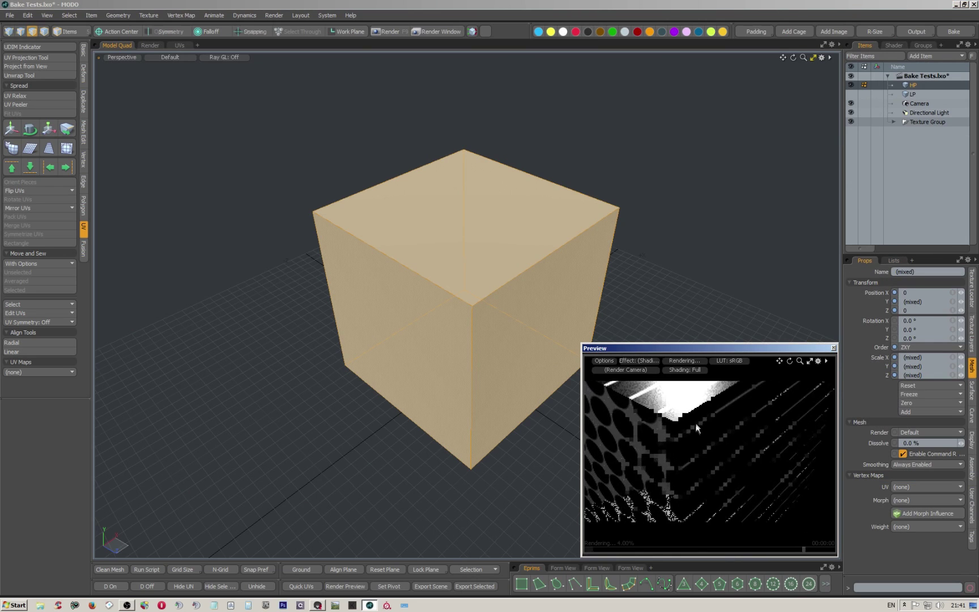
# - Set the projection type of the HPmat Dots layer's texture locator to Cubic and check the dots in the preview
pyautogui.click(972, 293)
pyautogui.click(973, 293)
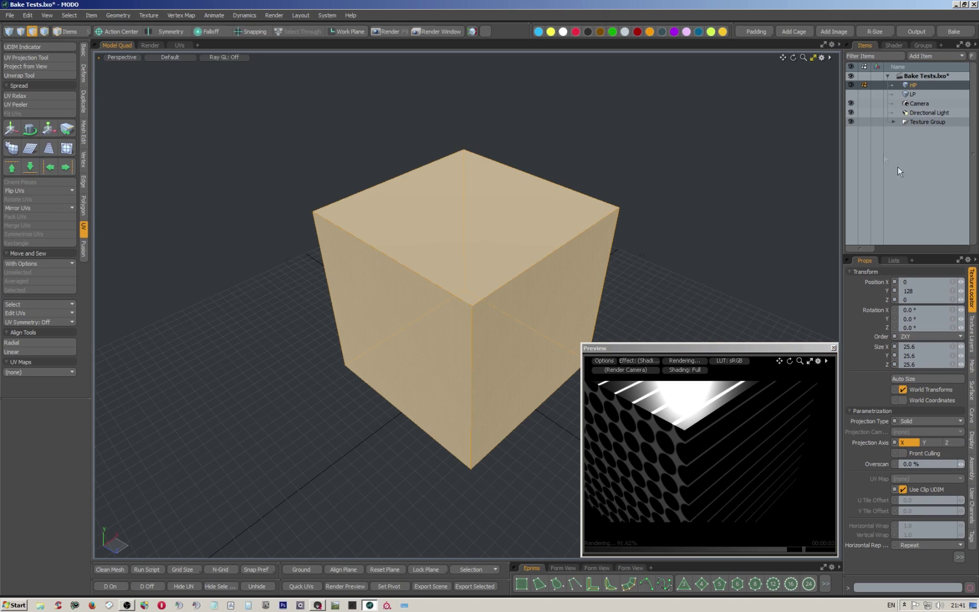
pyautogui.click(888, 44)
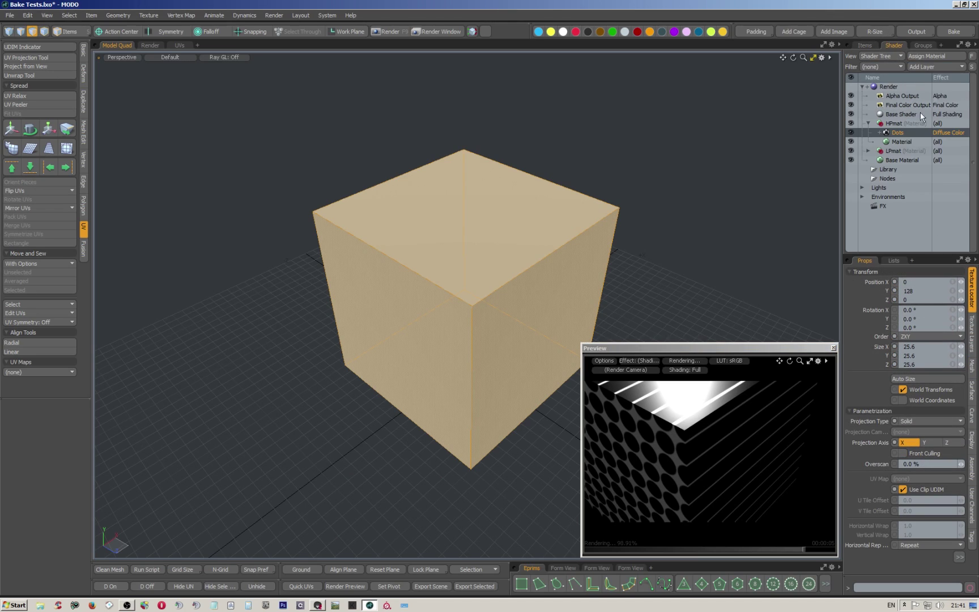
pyautogui.click(851, 150)
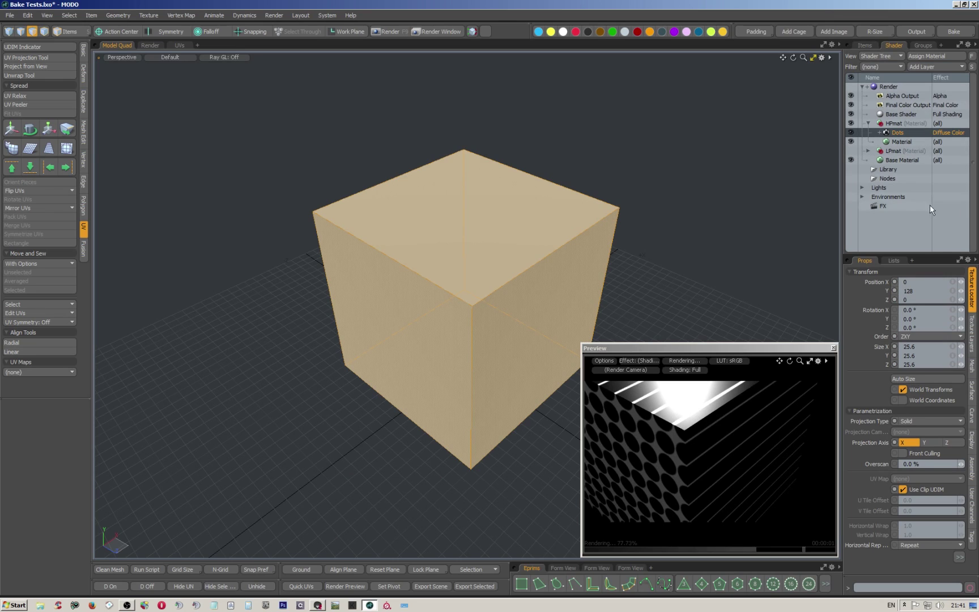
pyautogui.click(899, 141)
pyautogui.click(900, 132)
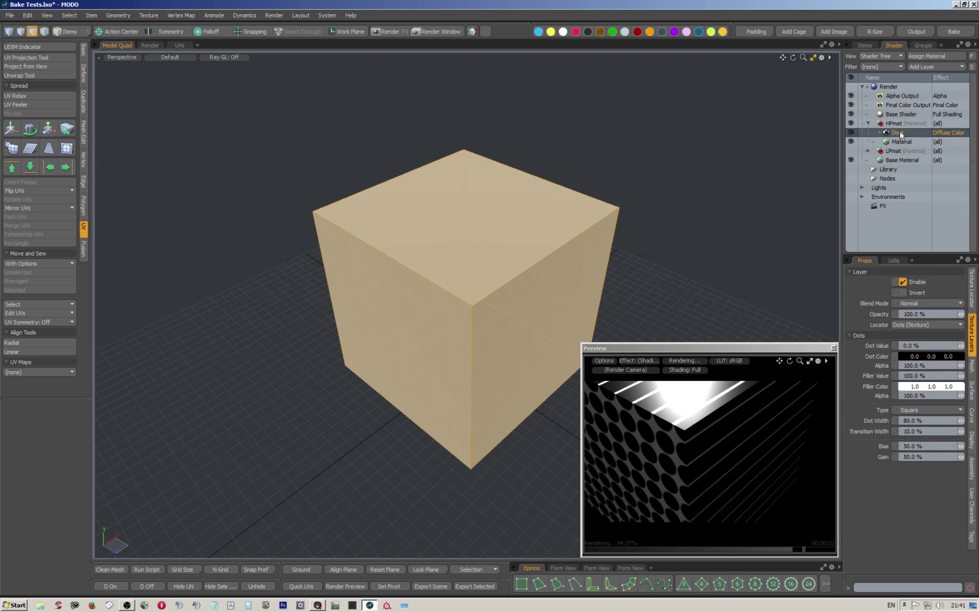
pyautogui.click(971, 289)
pyautogui.click(939, 421)
pyautogui.click(935, 450)
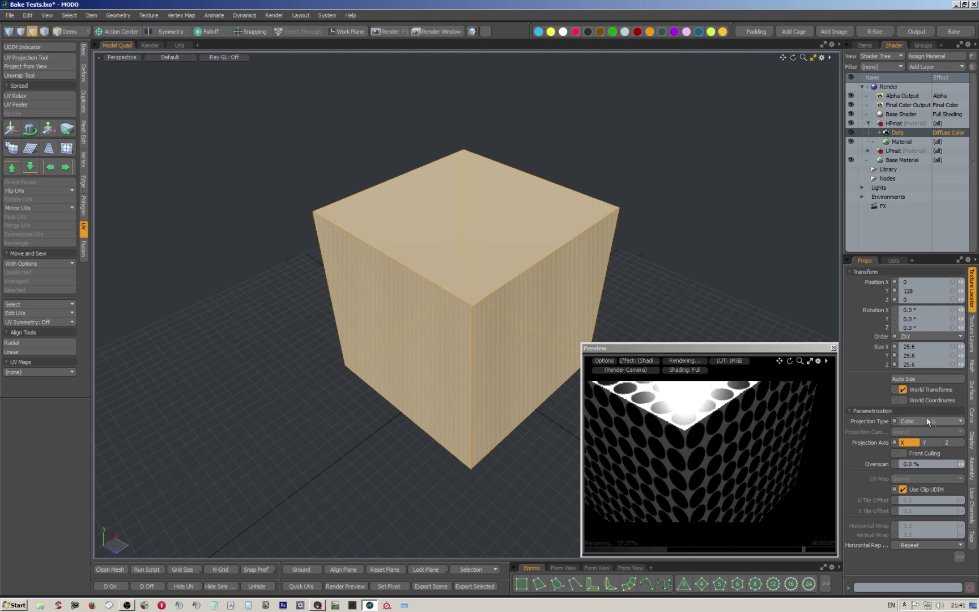
pyautogui.keyDown('alt'); pyautogui.moveTo(695, 435); pyautogui.dragTo(861, 446); pyautogui.keyUp('alt')
pyautogui.keyDown('alt'); pyautogui.keyDown('shift'); pyautogui.moveTo(715, 460); pyautogui.dragTo(735, 429); pyautogui.keyUp('shift'); pyautogui.keyUp('alt')
pyautogui.scroll(-6, 731, 431)
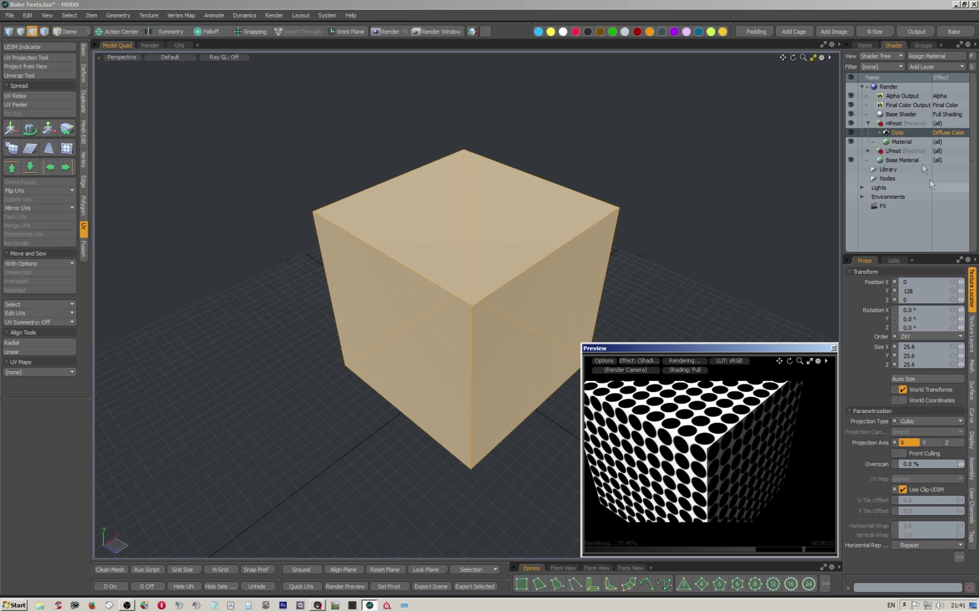
# - Set the Dots layer's dot width to 50% and inspect the cube from another angle in the preview
pyautogui.click(972, 331)
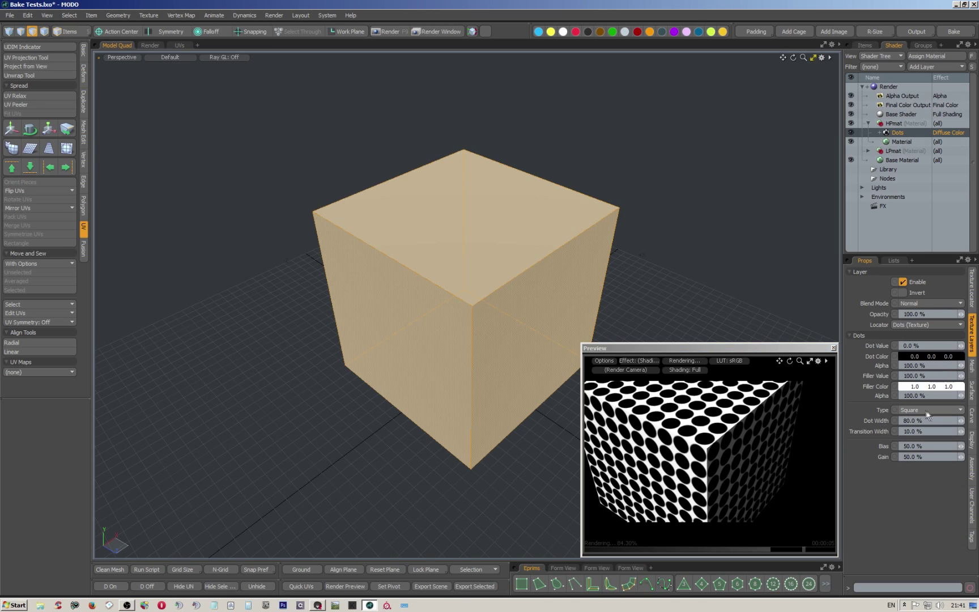
pyautogui.click(924, 420)
pyautogui.write('5')
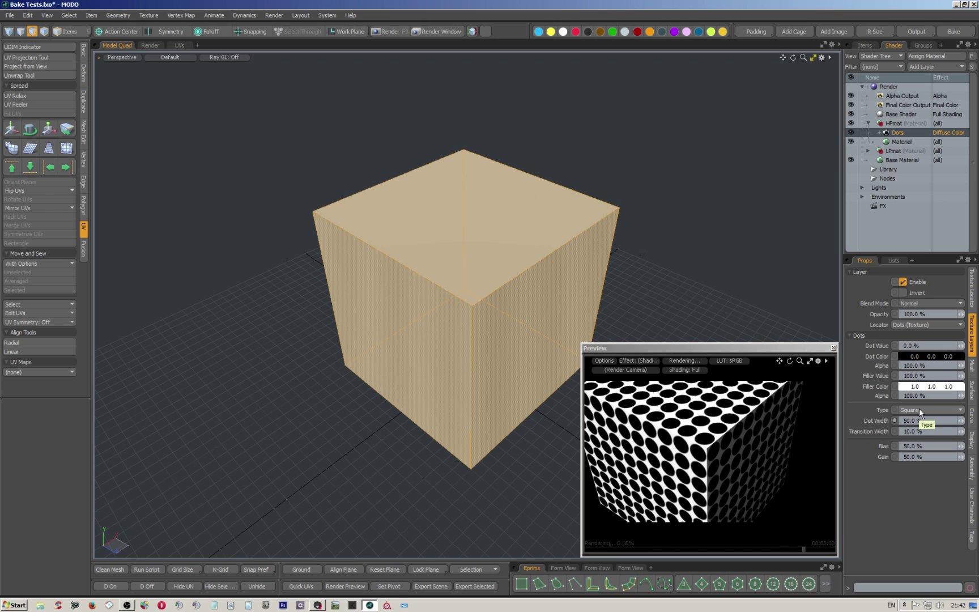
pyautogui.write('0')
pyautogui.press('Return')
pyautogui.click(665, 430)
pyautogui.keyDown('alt'); pyautogui.moveTo(666, 431); pyautogui.dragTo(745, 433); pyautogui.keyUp('alt')
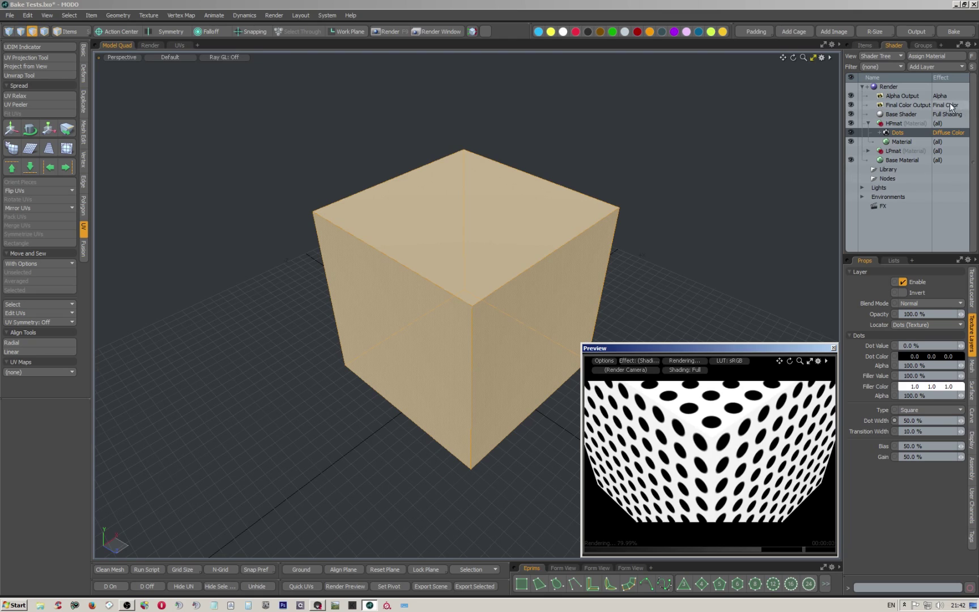
# - Expand the LPmat material group, close the render preview and deselect the HP cube's polygons
pyautogui.click(868, 151)
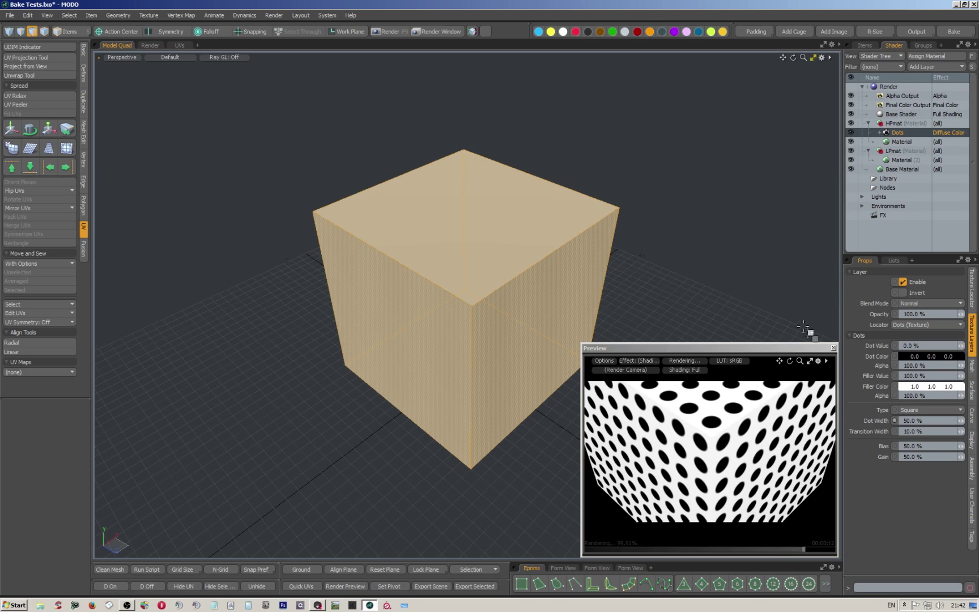
pyautogui.click(834, 347)
pyautogui.click(600, 157)
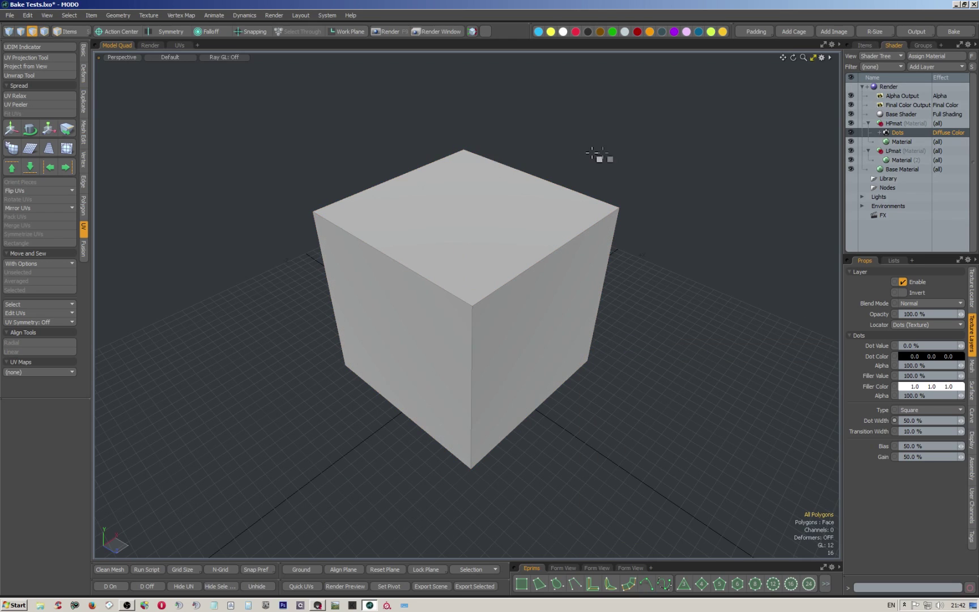
# - Try to bake the render outputs from object with a distance of 100
pyautogui.click(957, 32)
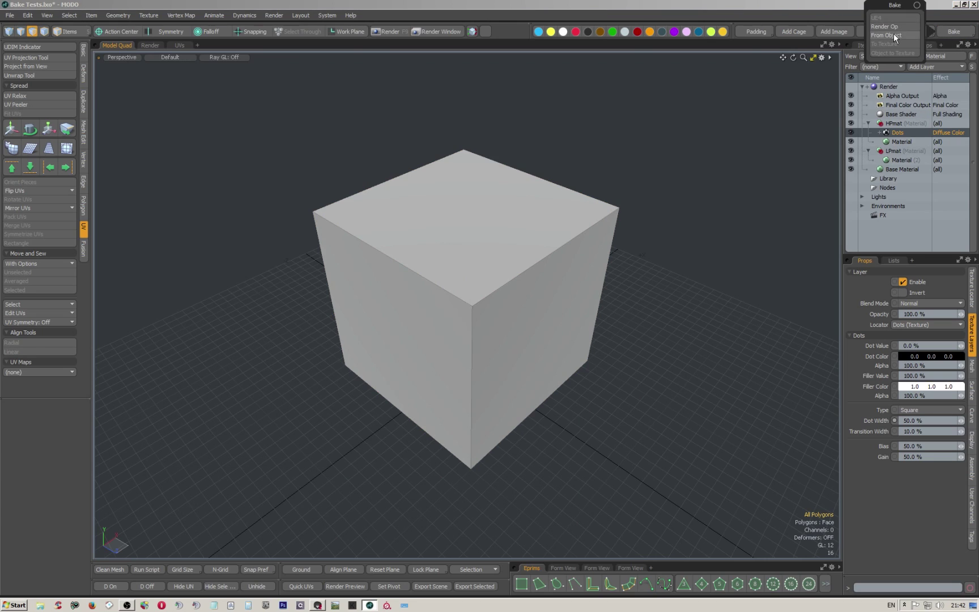
pyautogui.click(894, 33)
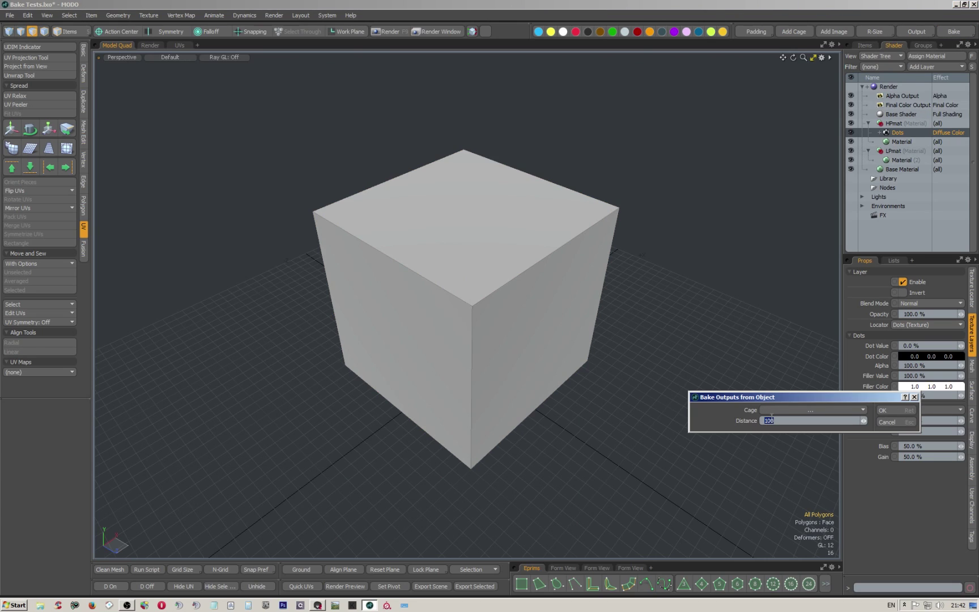
pyautogui.click(895, 411)
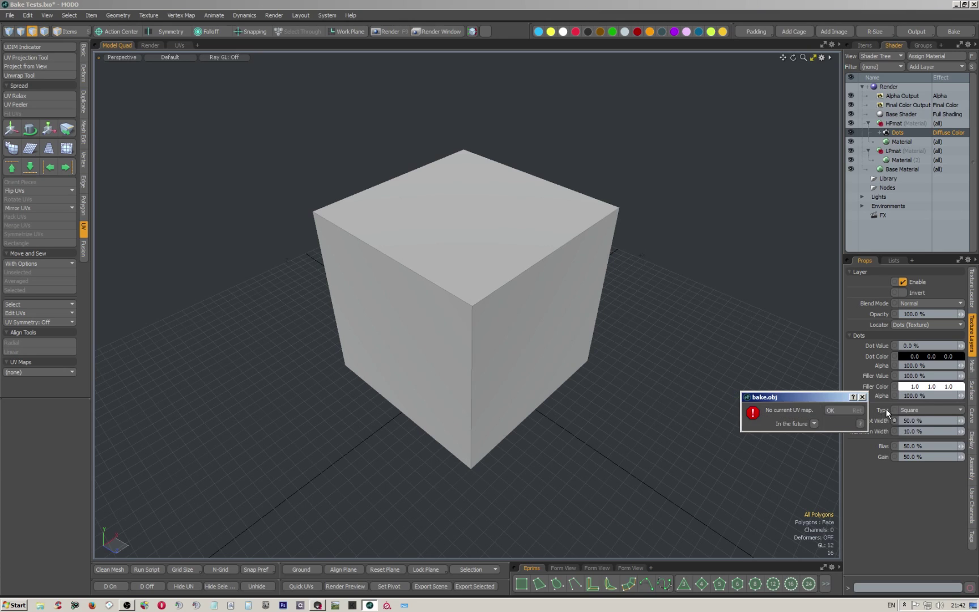
# - Delete the Texture UV map from the HP mesh
pyautogui.click(894, 260)
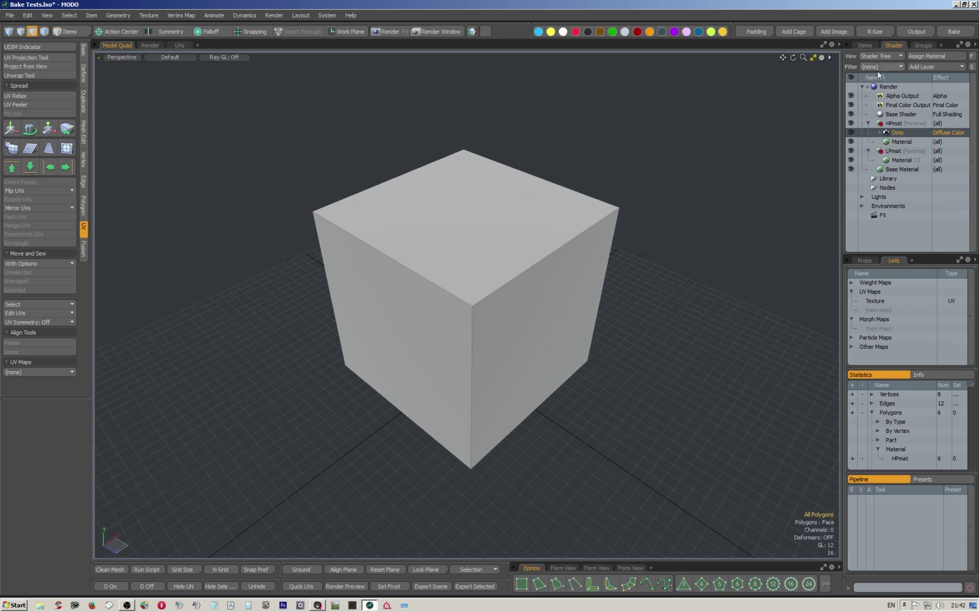
pyautogui.click(867, 45)
pyautogui.click(875, 301)
pyautogui.rightClick(875, 301)
pyautogui.click(876, 301)
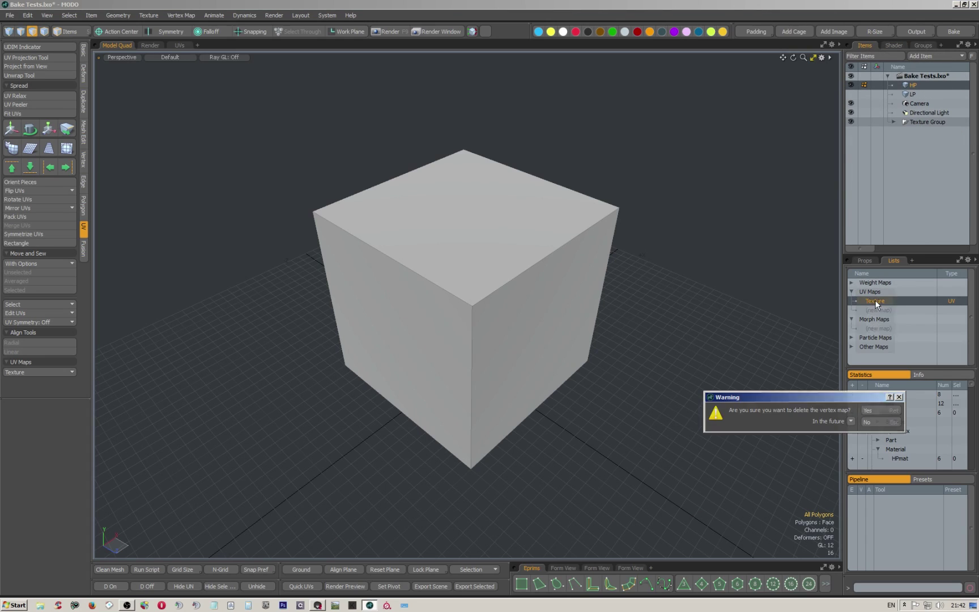
pyautogui.click(872, 408)
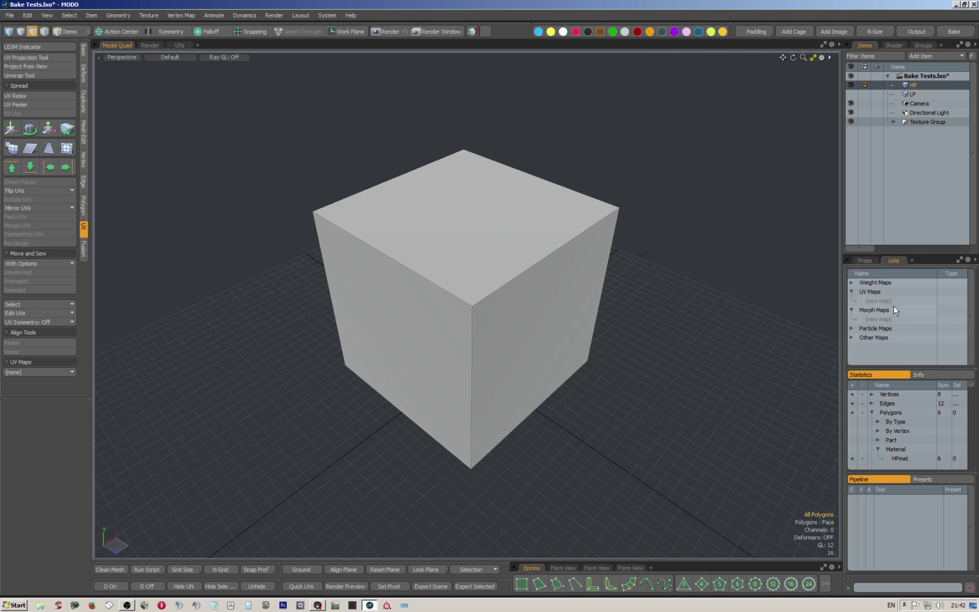
# - Unhide the LP mesh, select its Texture UV map, and make the HP mesh the active item again
pyautogui.click(916, 93)
pyautogui.click(852, 94)
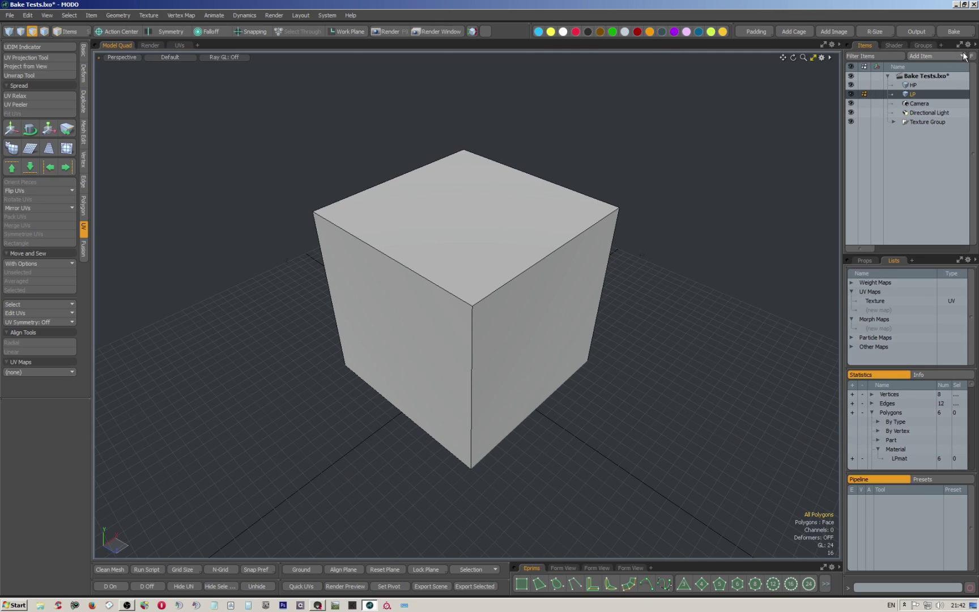
pyautogui.click(881, 301)
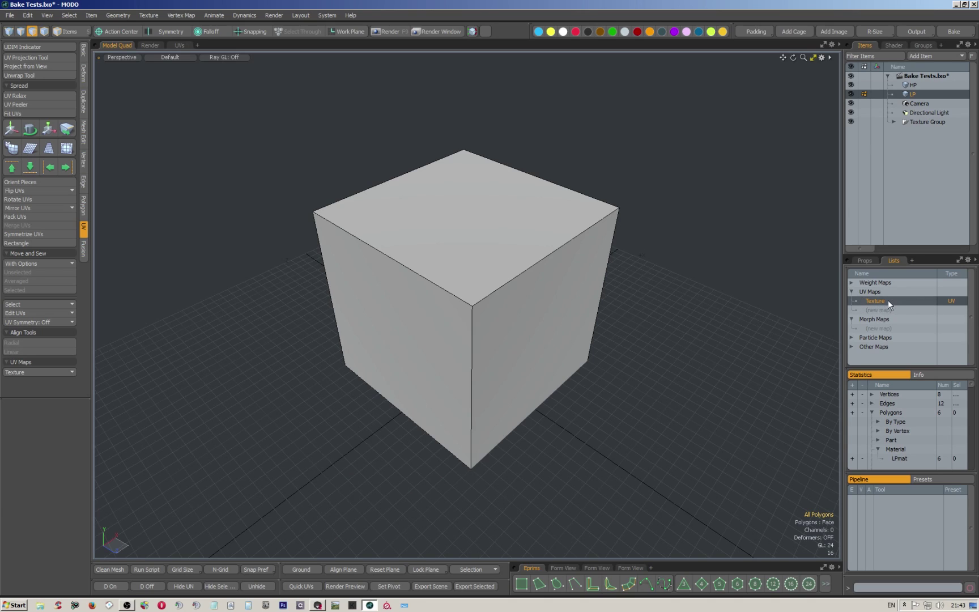
pyautogui.click(910, 85)
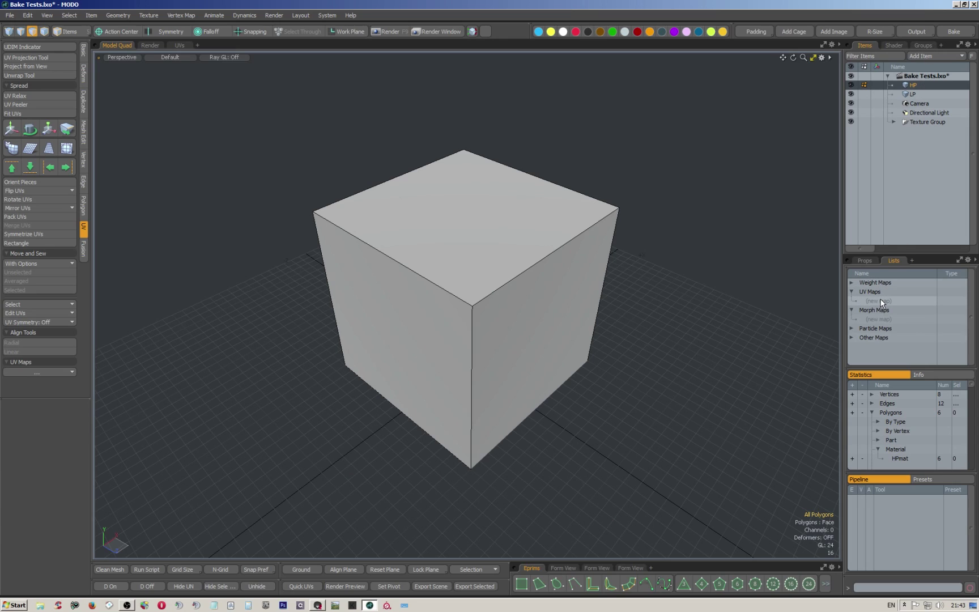
pyautogui.click(914, 94)
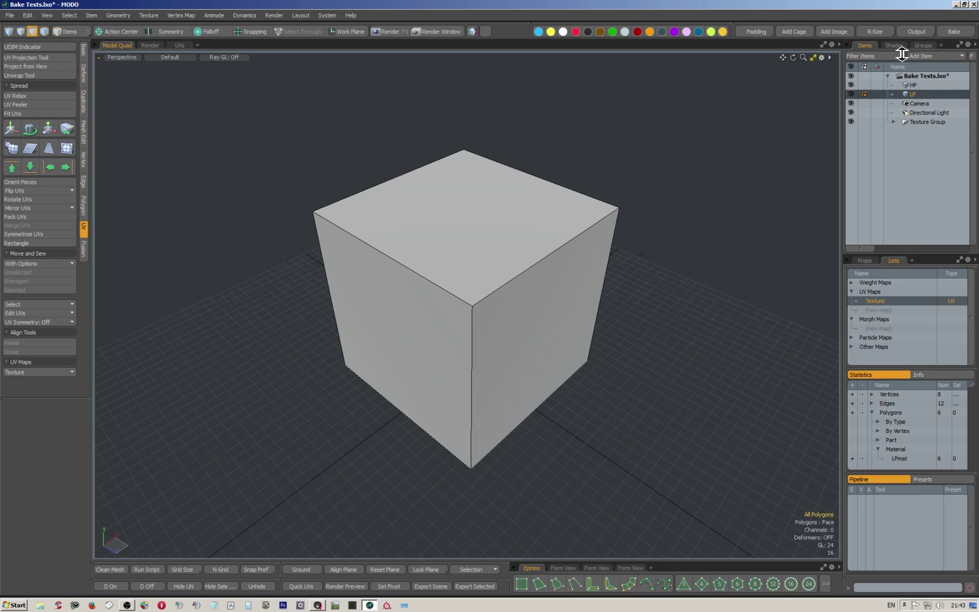
pyautogui.click(911, 86)
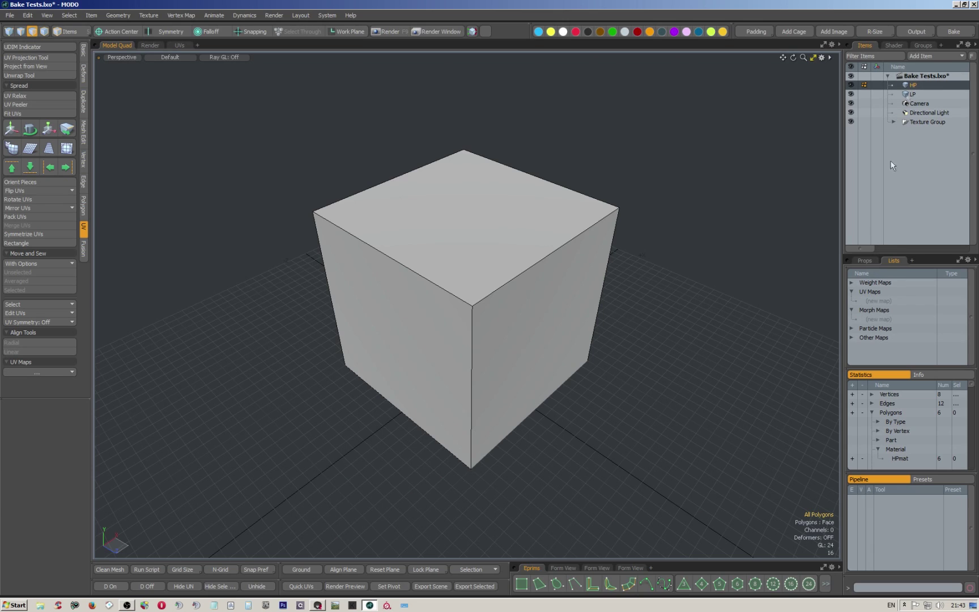
# - Review the projection type options of the Dots layer's texture locator and set a key on its World Transforms option
pyautogui.click(894, 45)
pyautogui.click(898, 132)
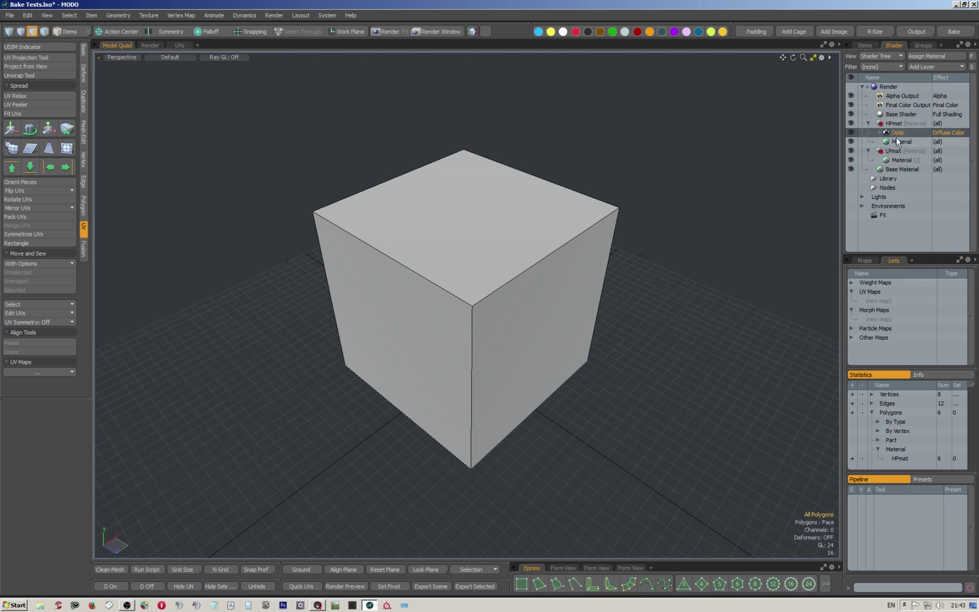
pyautogui.click(866, 260)
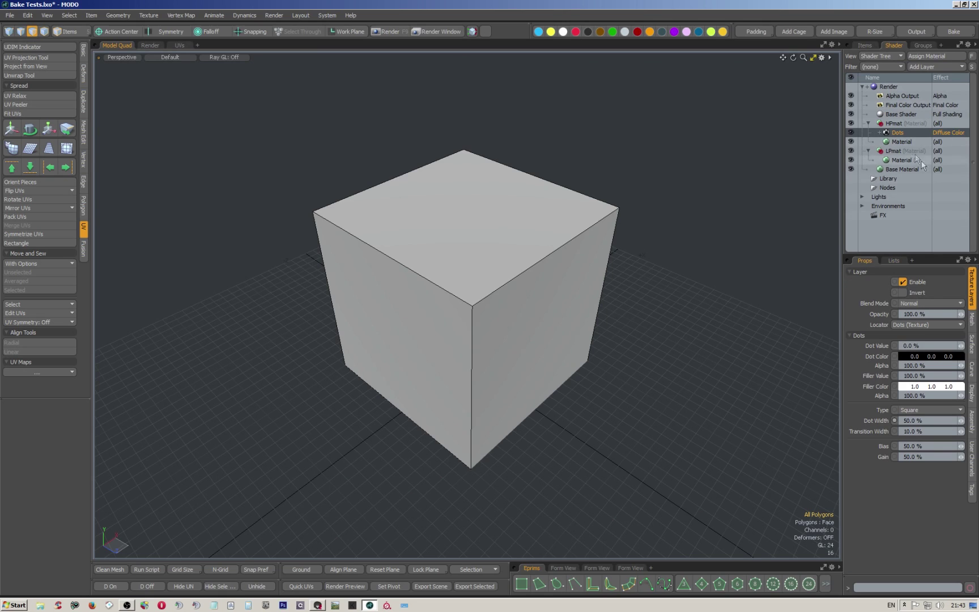
pyautogui.click(902, 140)
pyautogui.click(901, 132)
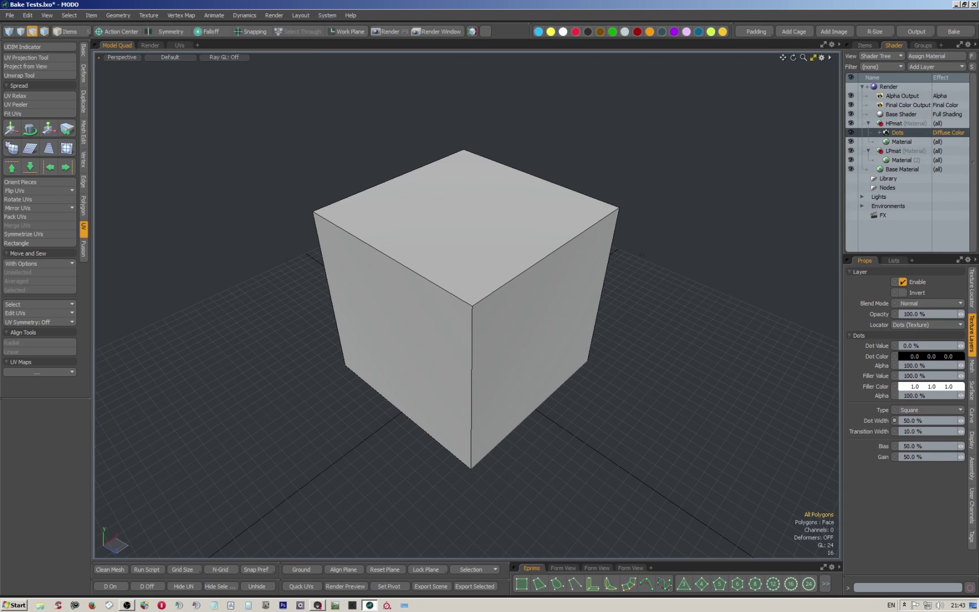
pyautogui.click(972, 288)
pyautogui.click(921, 421)
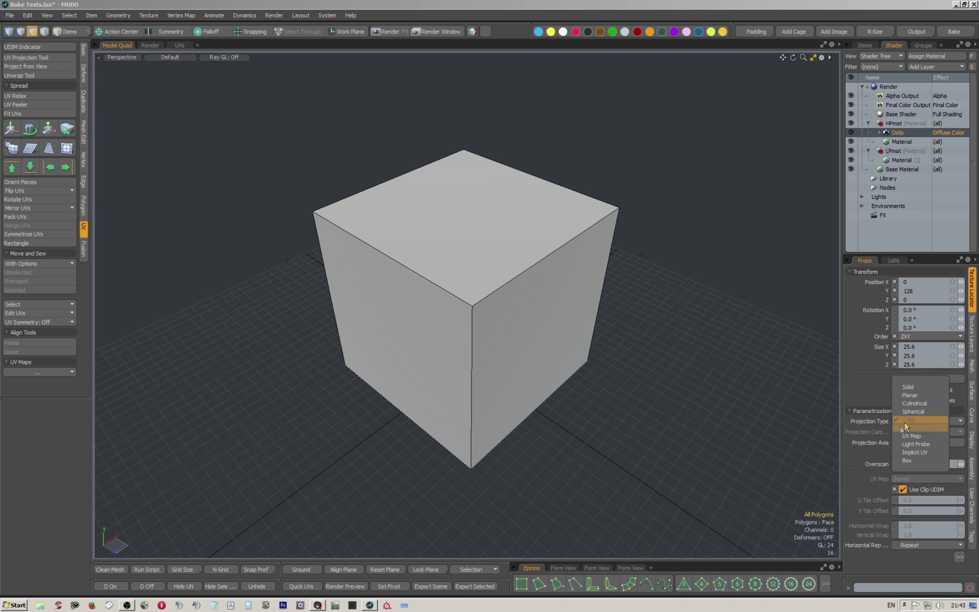
pyautogui.click(859, 381)
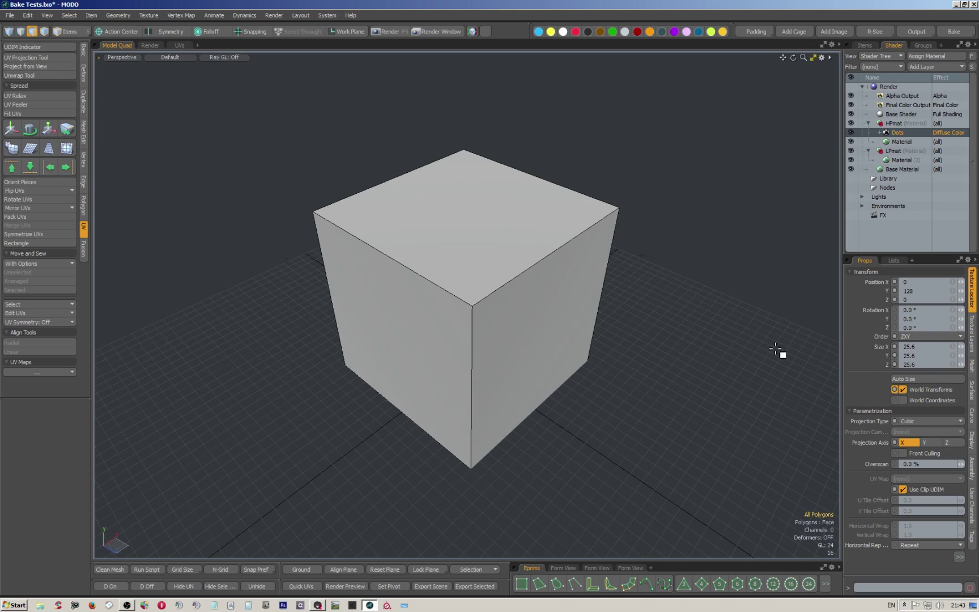
pyautogui.click(896, 389)
pyautogui.click(868, 46)
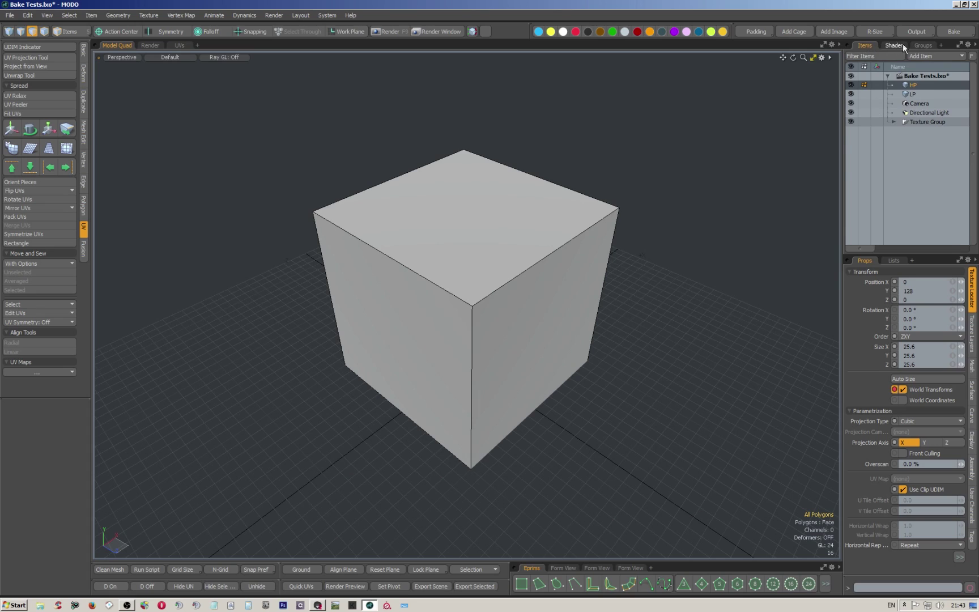
pyautogui.click(894, 44)
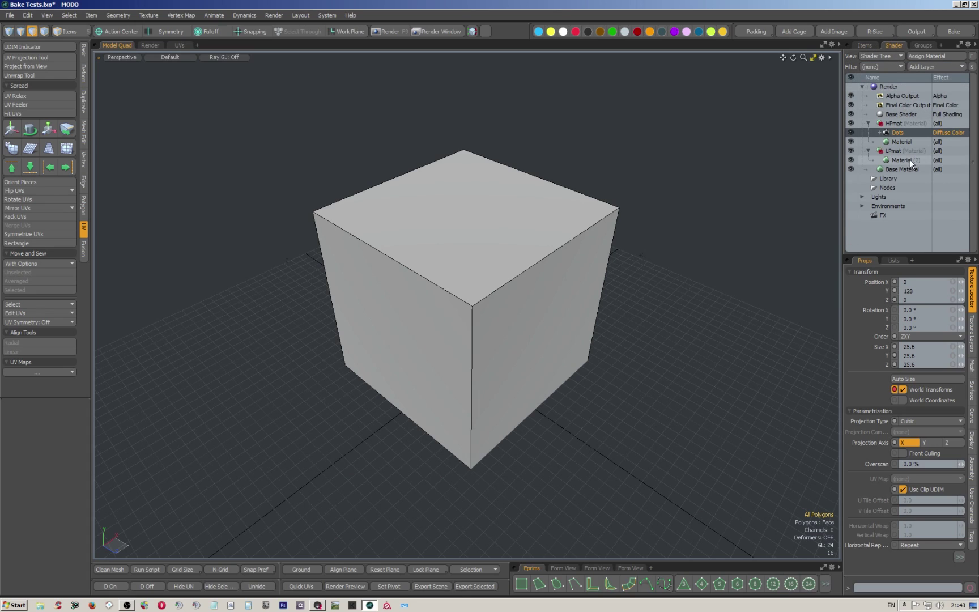
# - Bake the outputs from object using a distance of 100
pyautogui.click(929, 34)
pyautogui.click(903, 30)
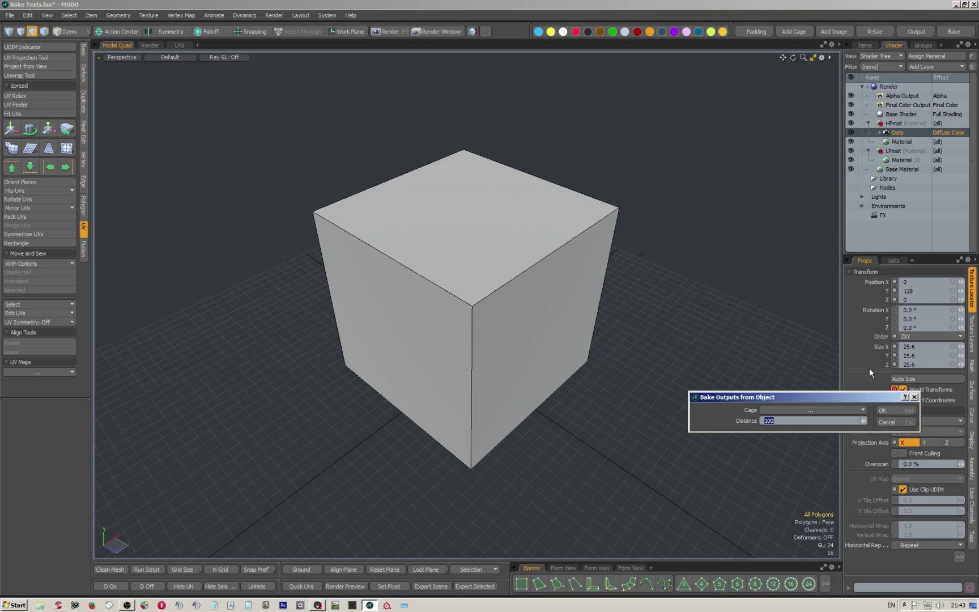
pyautogui.click(879, 409)
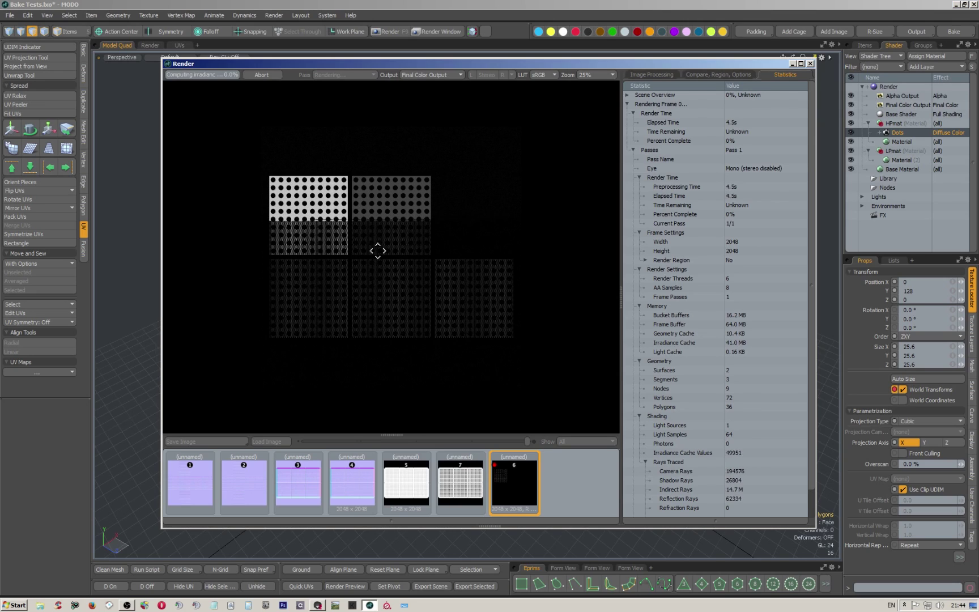
# - Abort the running bake and change the Final Color render output's effect to Diffuse Coefficient
pyautogui.click(259, 73)
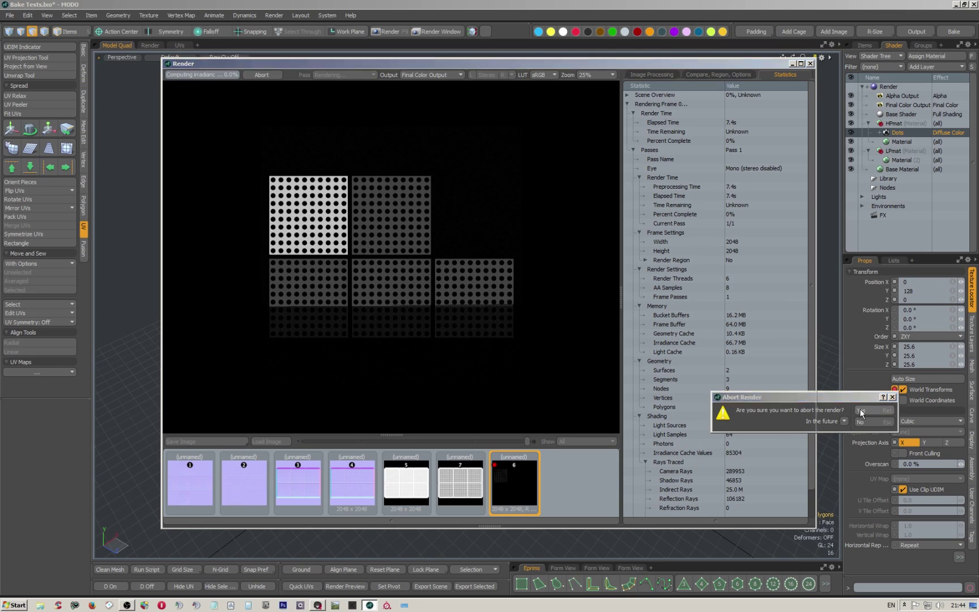
pyautogui.click(858, 411)
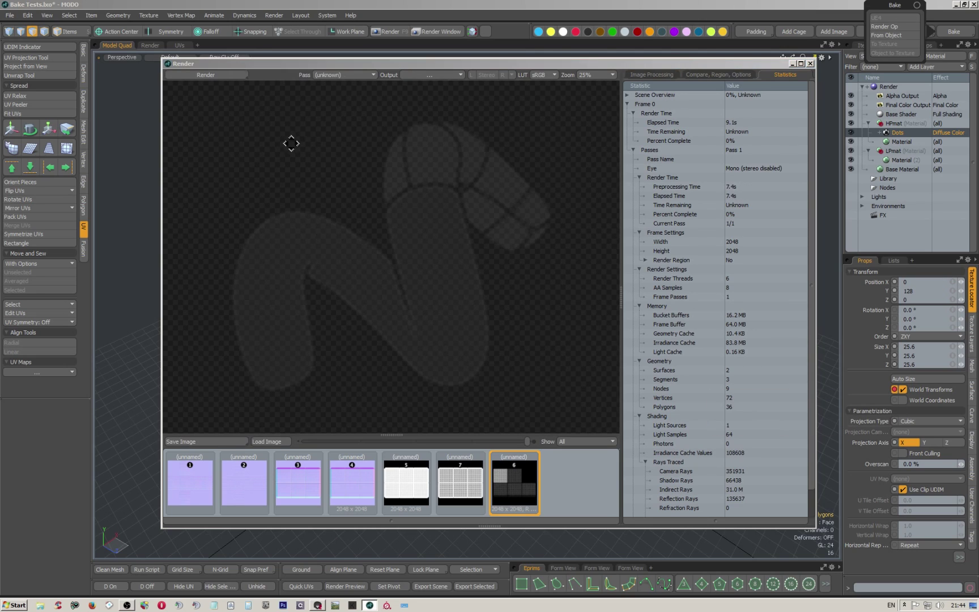
pyautogui.click(946, 106)
pyautogui.click(948, 106)
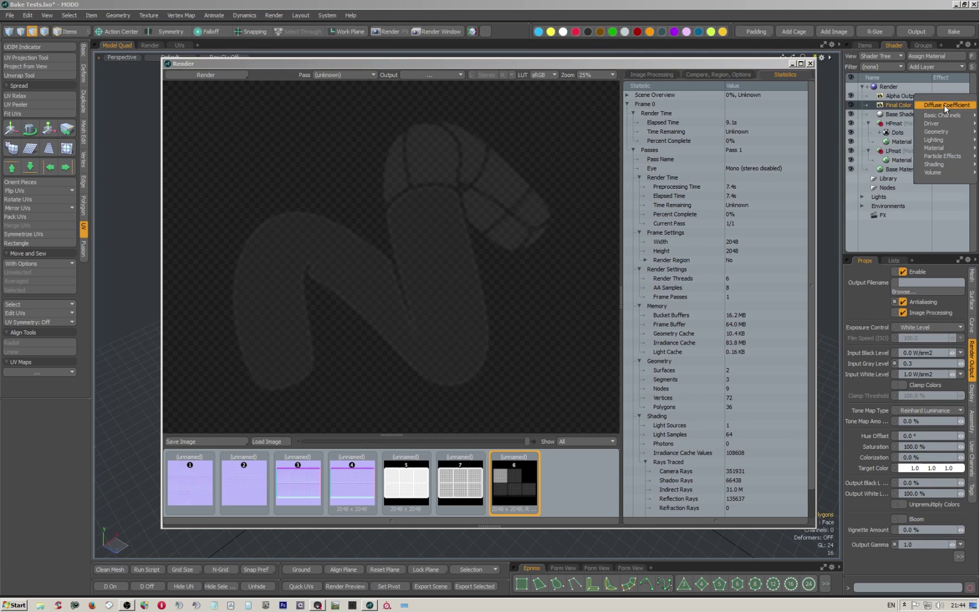
pyautogui.click(945, 107)
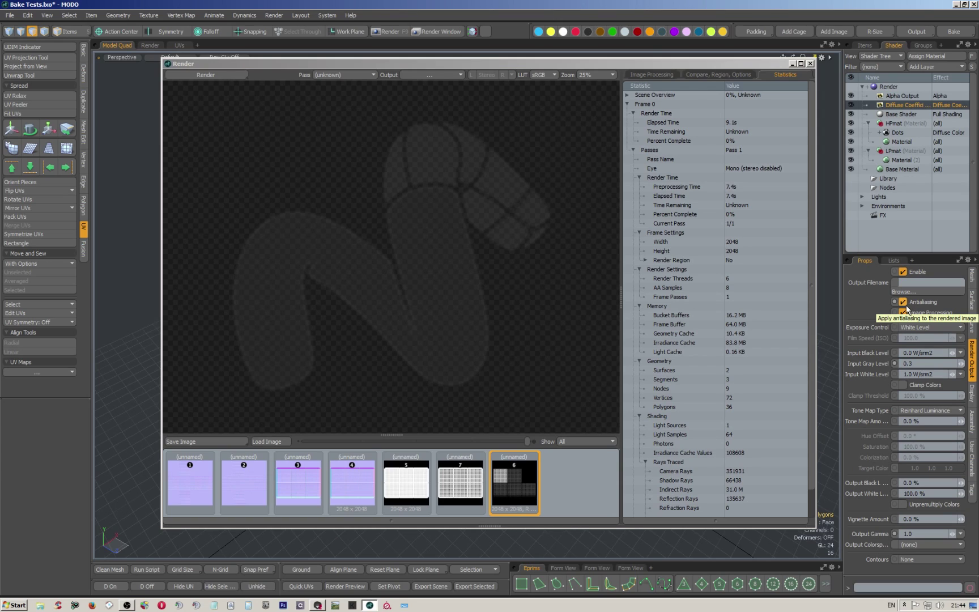
# - Keep antialiasing enabled on the Diffuse Coefficient output and bake the outputs from object with a distance of 100
pyautogui.click(904, 302)
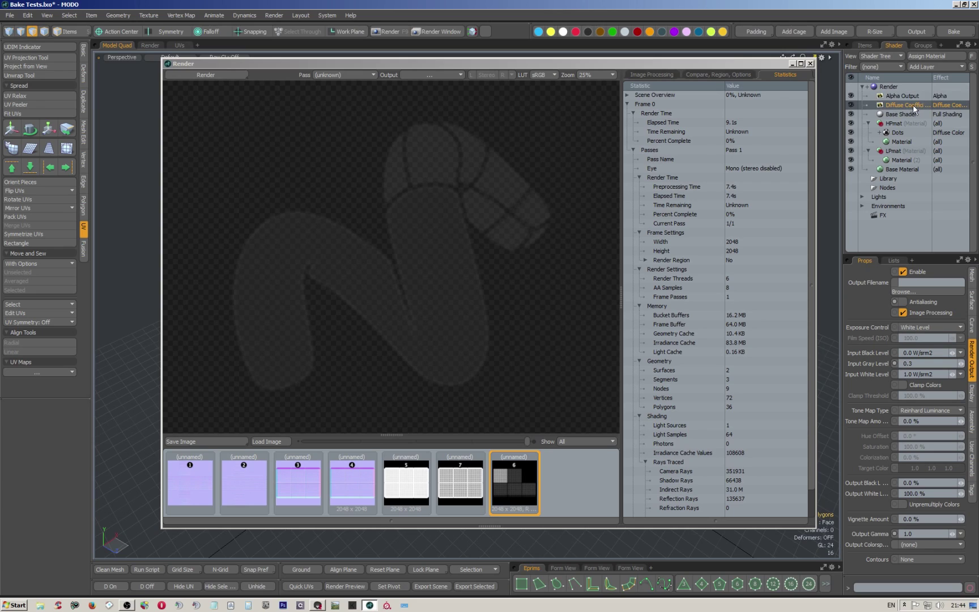
pyautogui.click(903, 303)
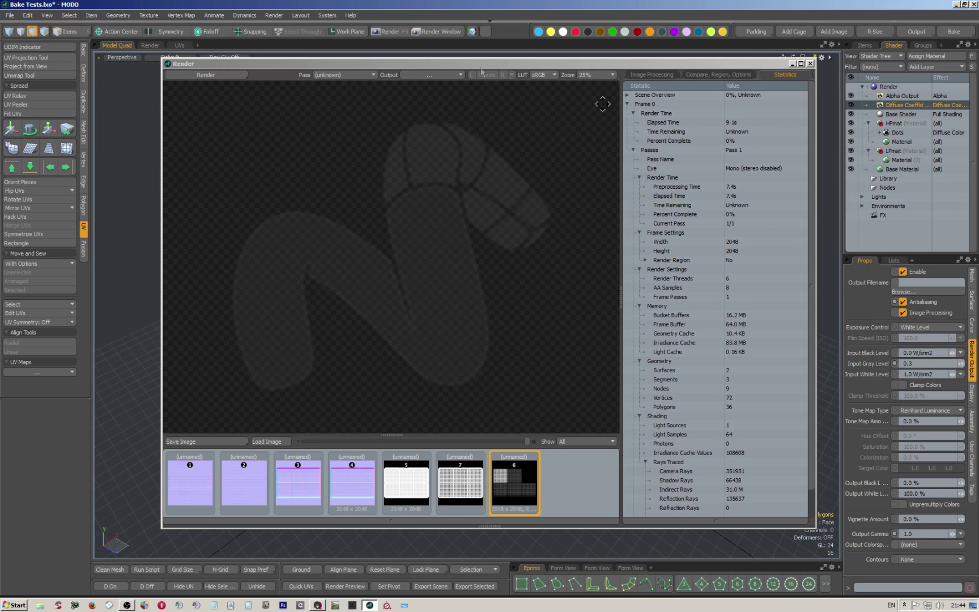
pyautogui.click(954, 32)
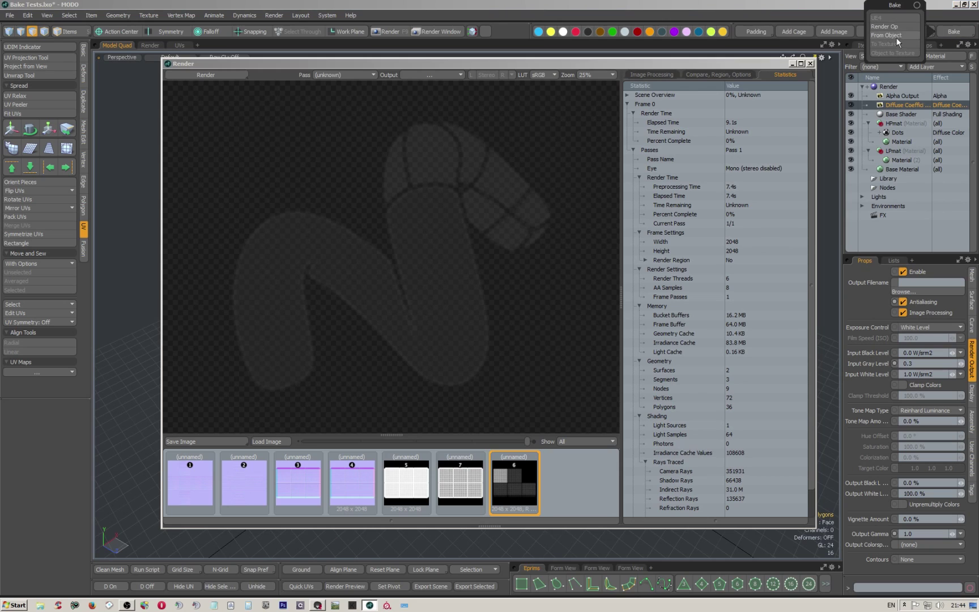
pyautogui.click(882, 33)
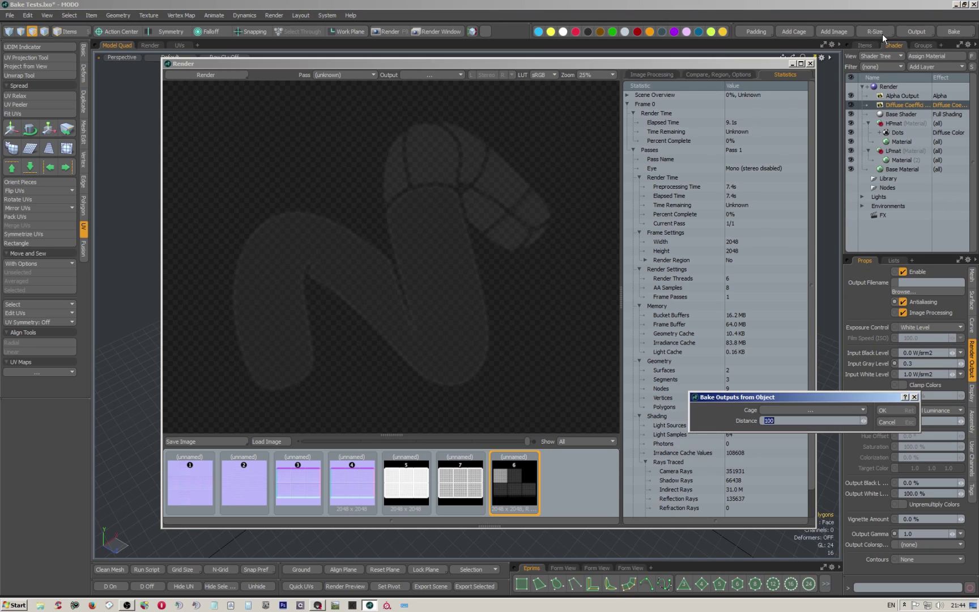
pyautogui.click(887, 409)
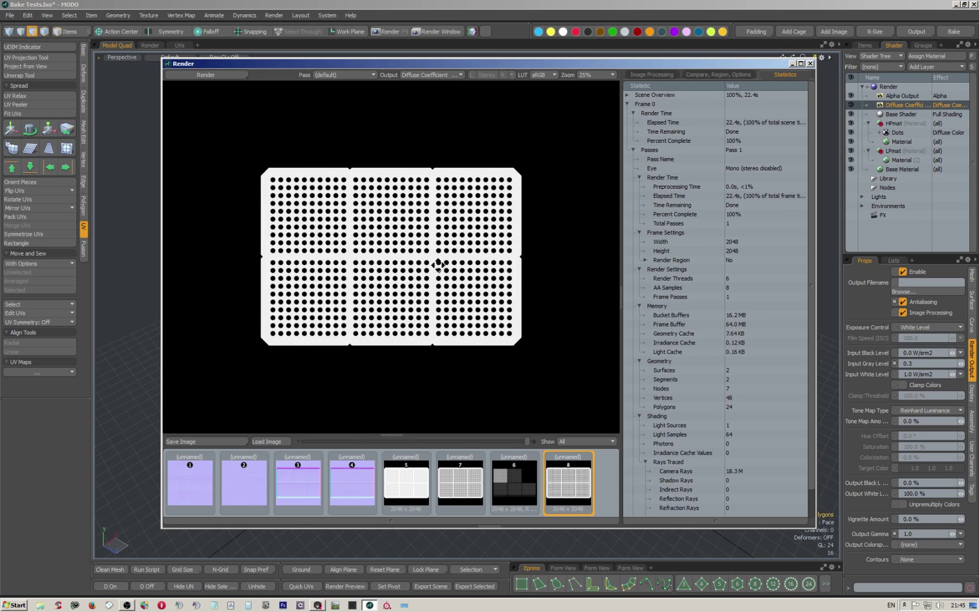
# - Inspect the new dots bake up close and delete the aborted render 6 from the render history
pyautogui.scroll(1, 437, 261)
pyautogui.scroll(4, 443, 251)
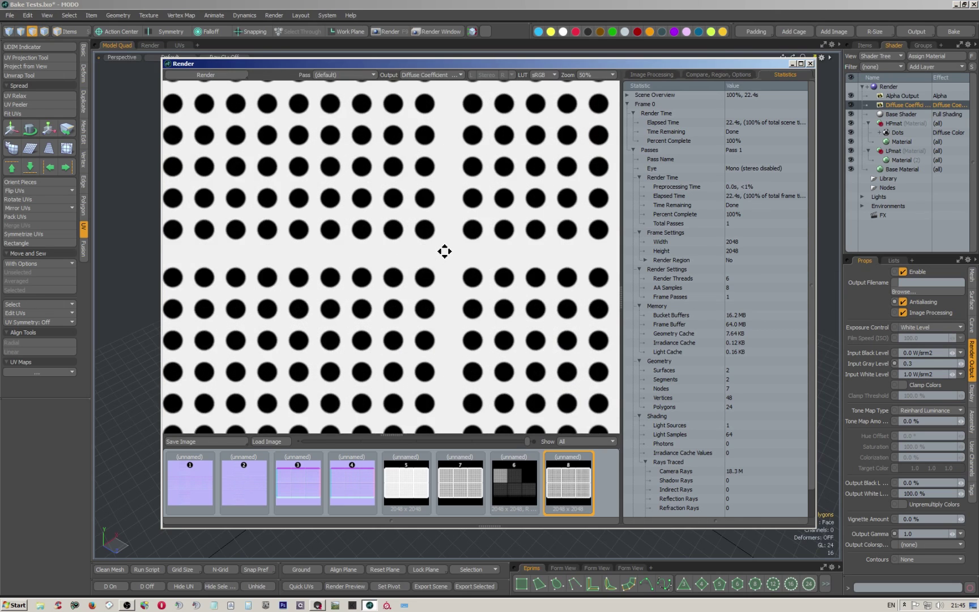
pyautogui.scroll(-2, 445, 251)
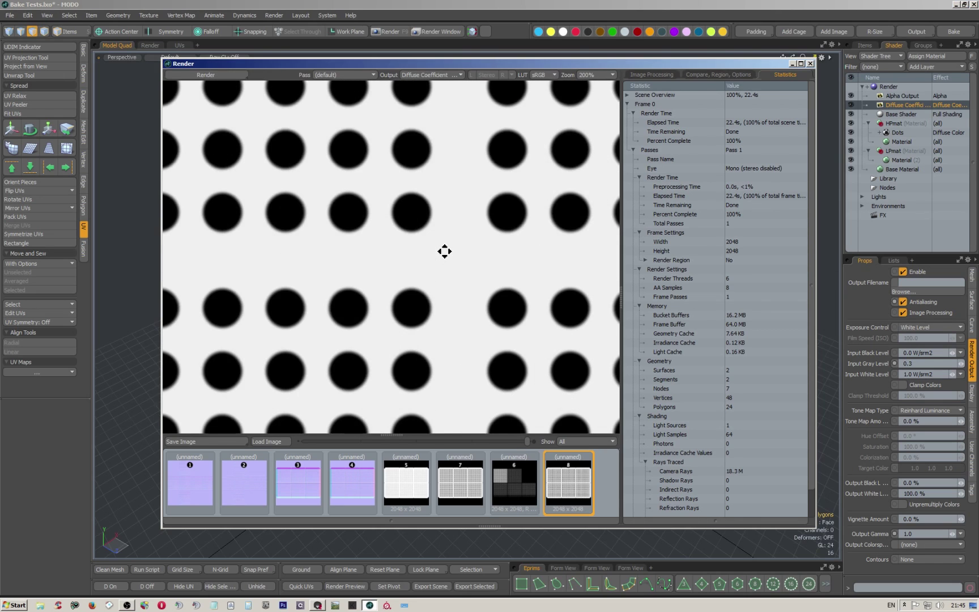
pyautogui.scroll(-3, 445, 251)
pyautogui.scroll(1, 445, 250)
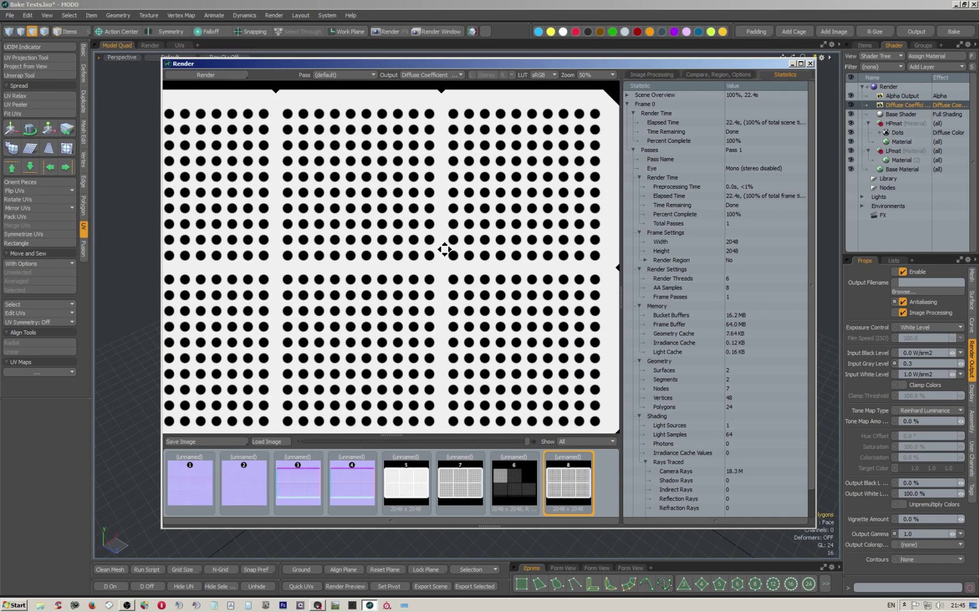
pyautogui.click(534, 465)
pyautogui.click(859, 409)
# - Compare the normal, ambient occlusion and two dots bakes in the render history, and close the render window
pyautogui.click(342, 498)
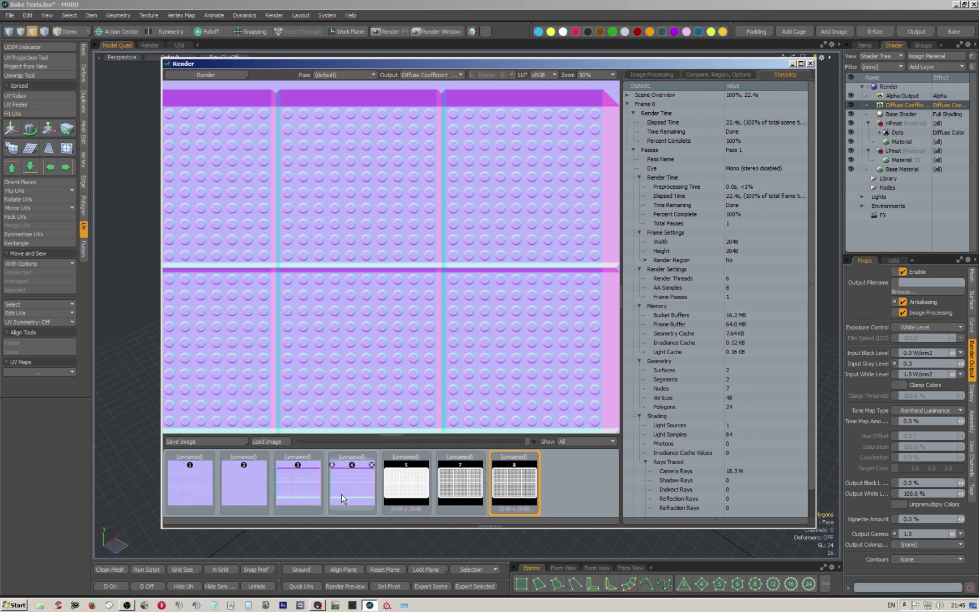
pyautogui.click(415, 497)
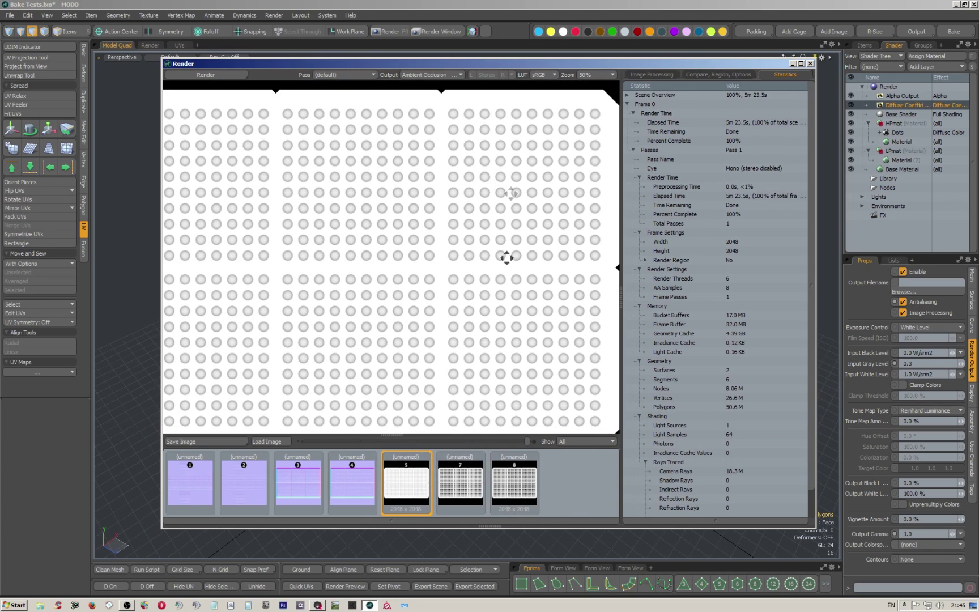
pyautogui.click(468, 491)
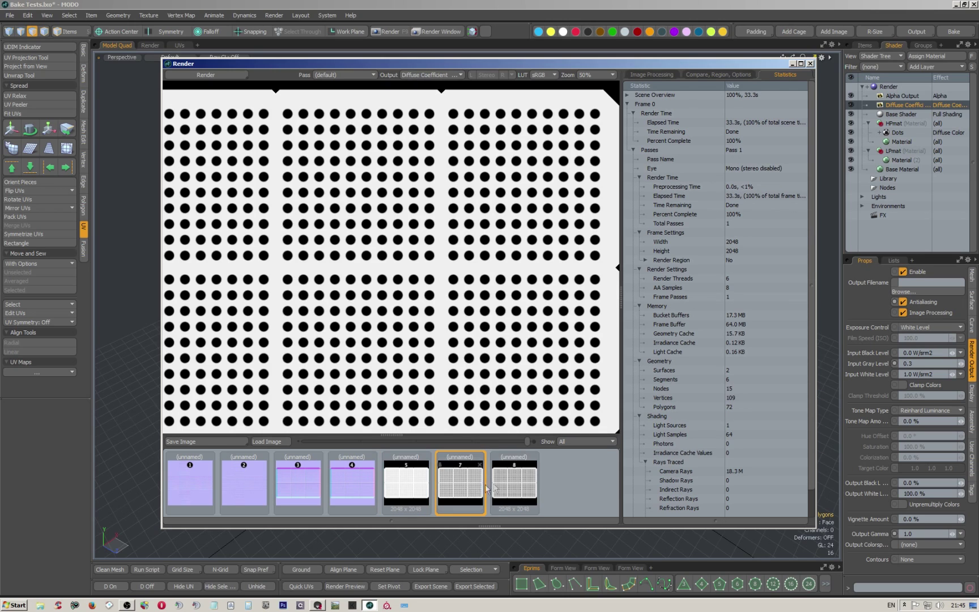
pyautogui.click(513, 487)
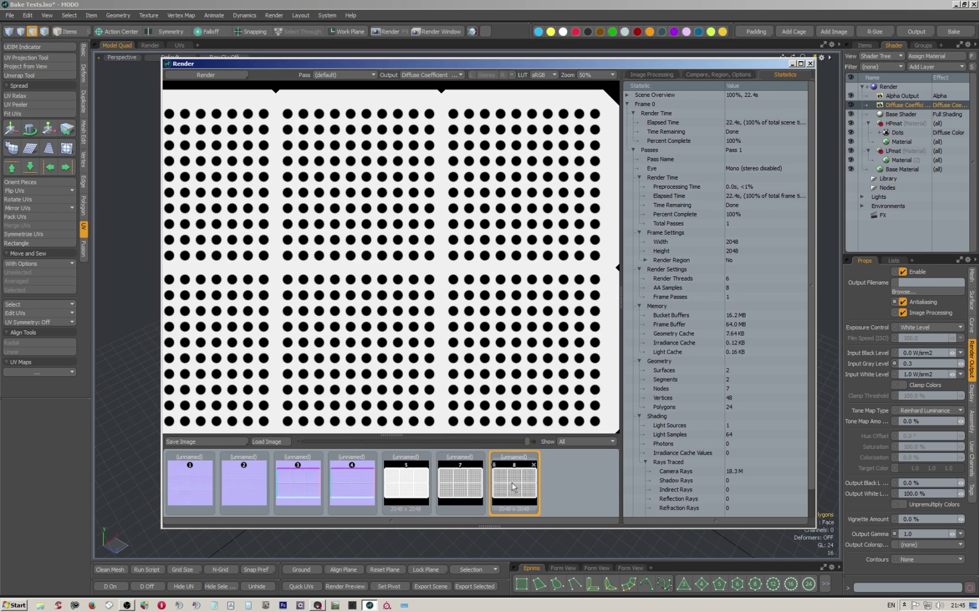
pyautogui.click(447, 485)
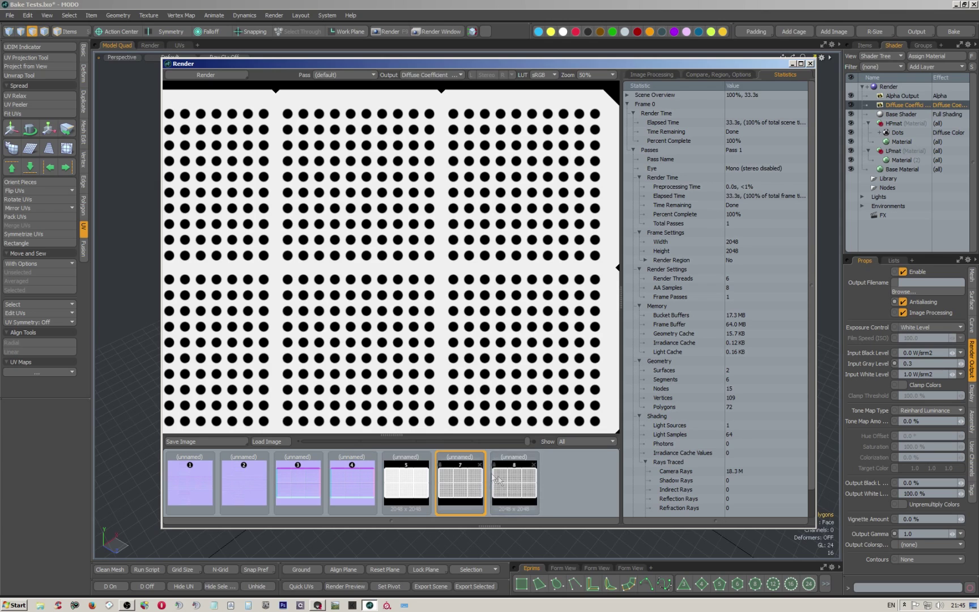
pyautogui.click(810, 64)
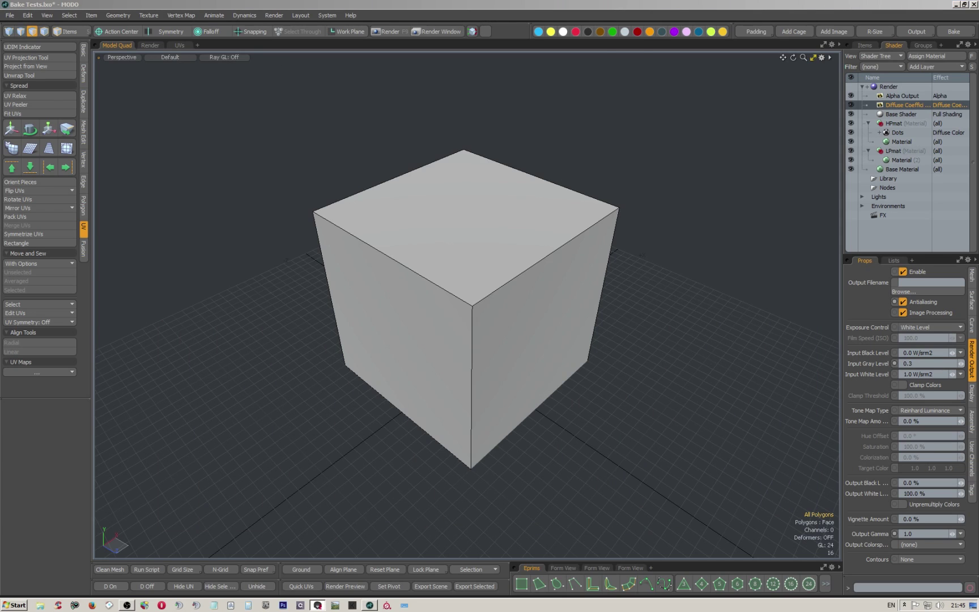
# - In Marmoset Toolbag, set the Default material's Transparency to Add and load the Alpha TGA file as its alpha map
pyautogui.scroll(-3, 492, 186)
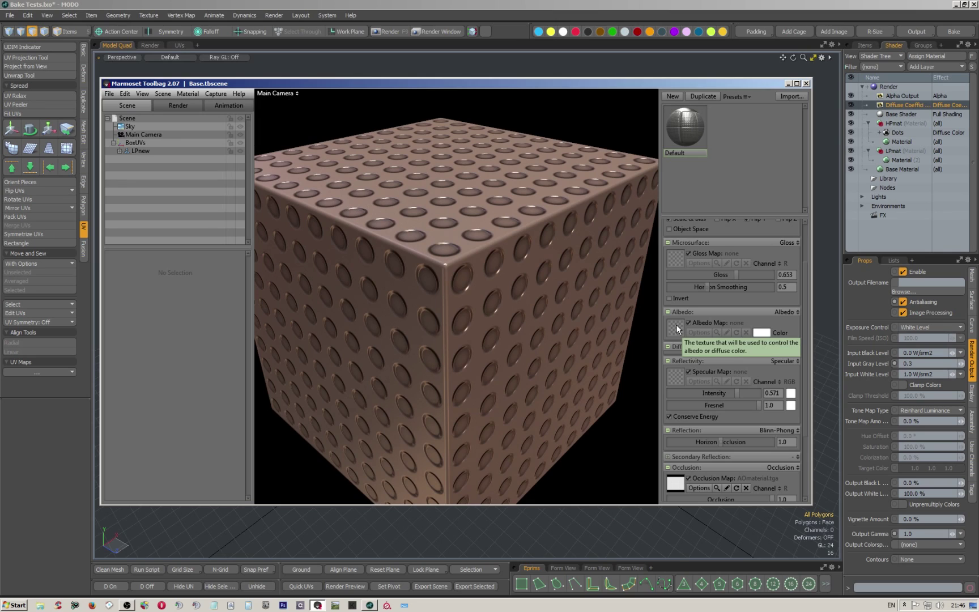
pyautogui.scroll(-3, 680, 320)
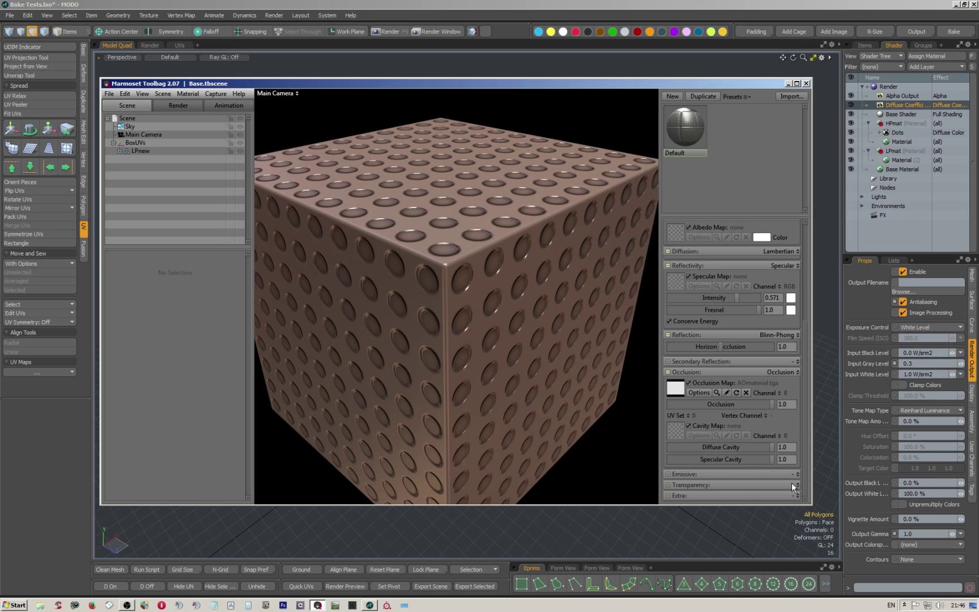
pyautogui.click(794, 484)
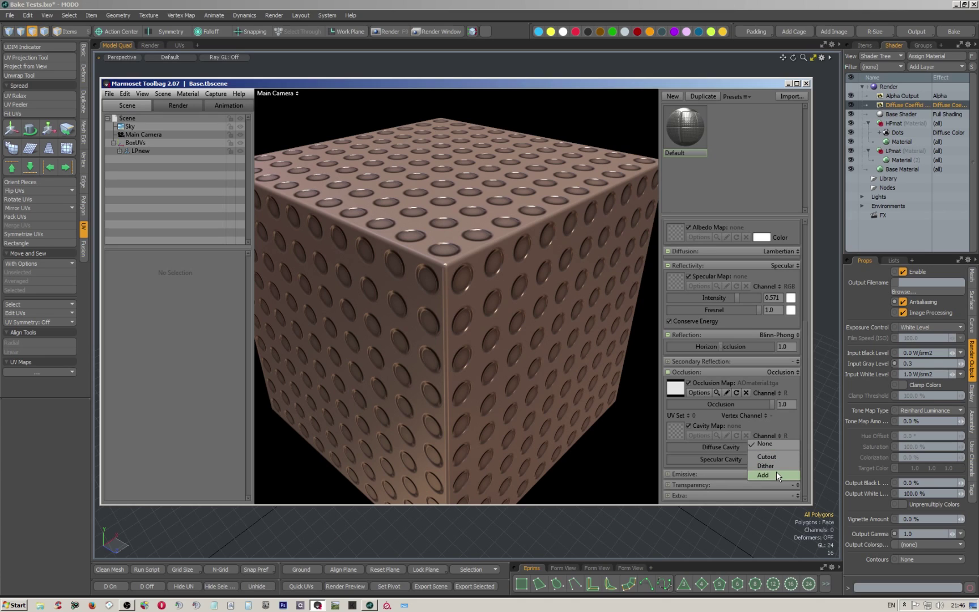
pyautogui.click(776, 474)
pyautogui.scroll(-2, 756, 439)
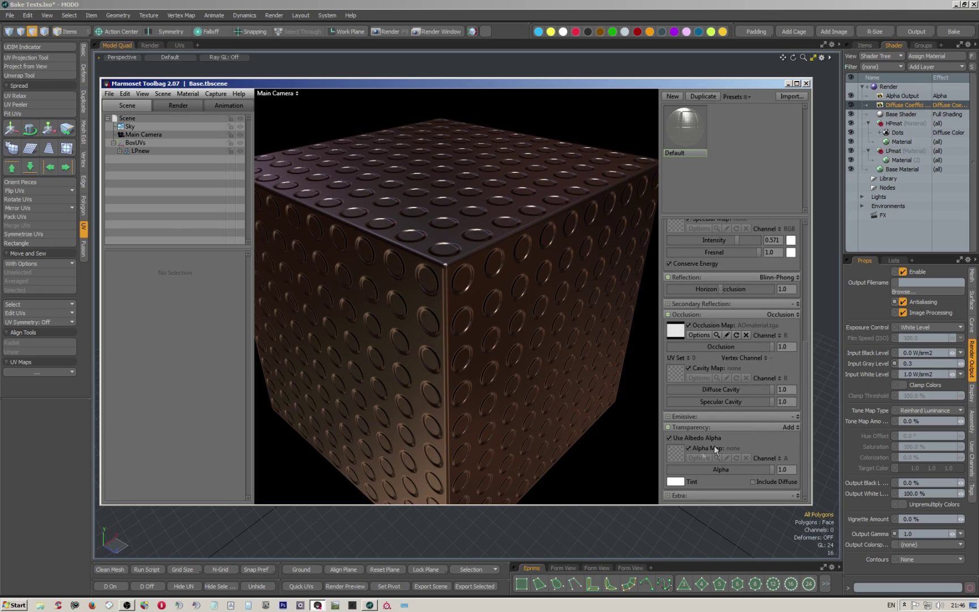
pyautogui.click(677, 451)
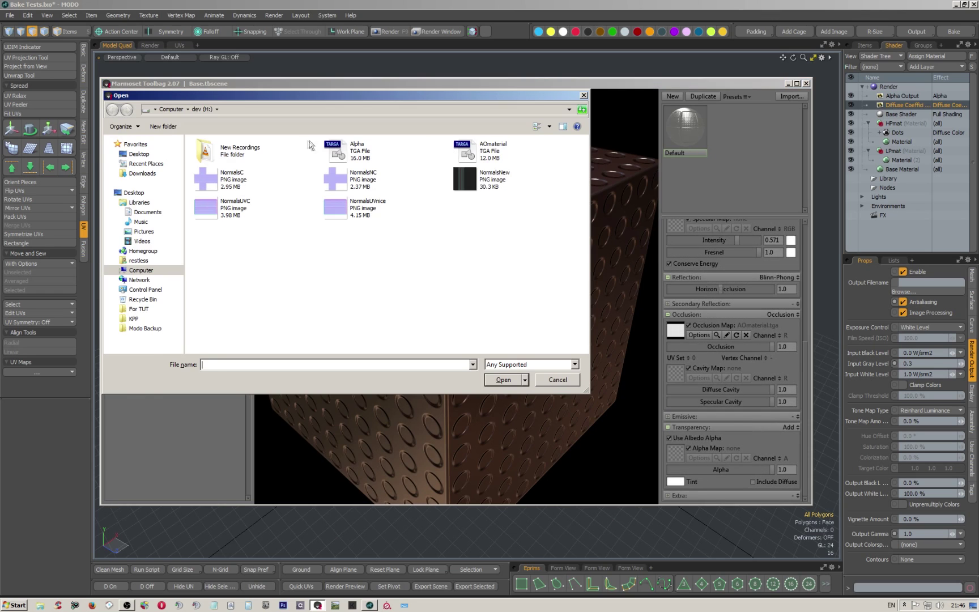
pyautogui.doubleClick(340, 150)
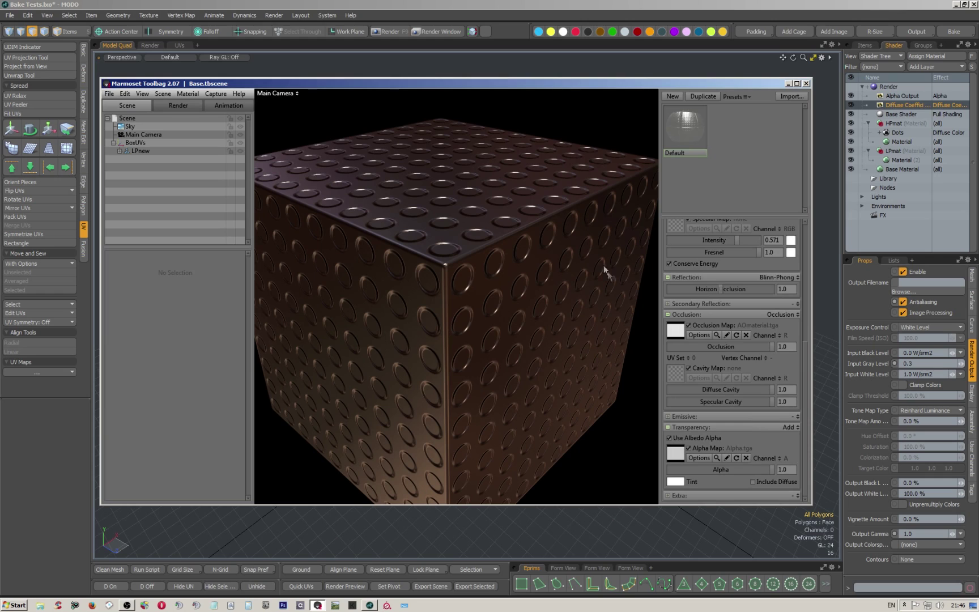
# - Enable Include Diffuse for the material's transparency and set the alpha map's channel to R
pyautogui.click(786, 457)
pyautogui.click(752, 481)
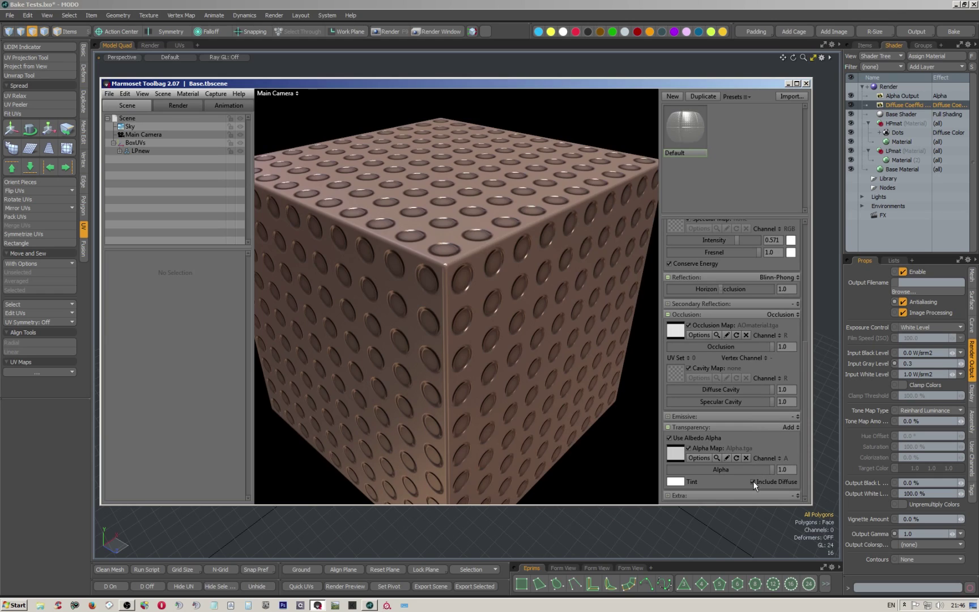
pyautogui.click(776, 457)
pyautogui.click(769, 467)
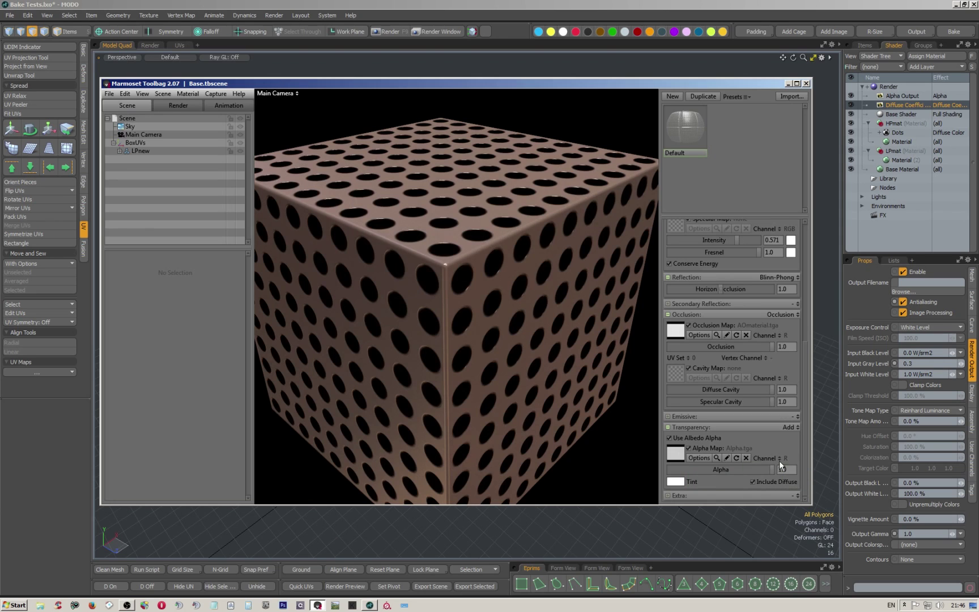
# - Change the Default material's albedo color to red
pyautogui.moveTo(500, 246); pyautogui.dragTo(468, 200)
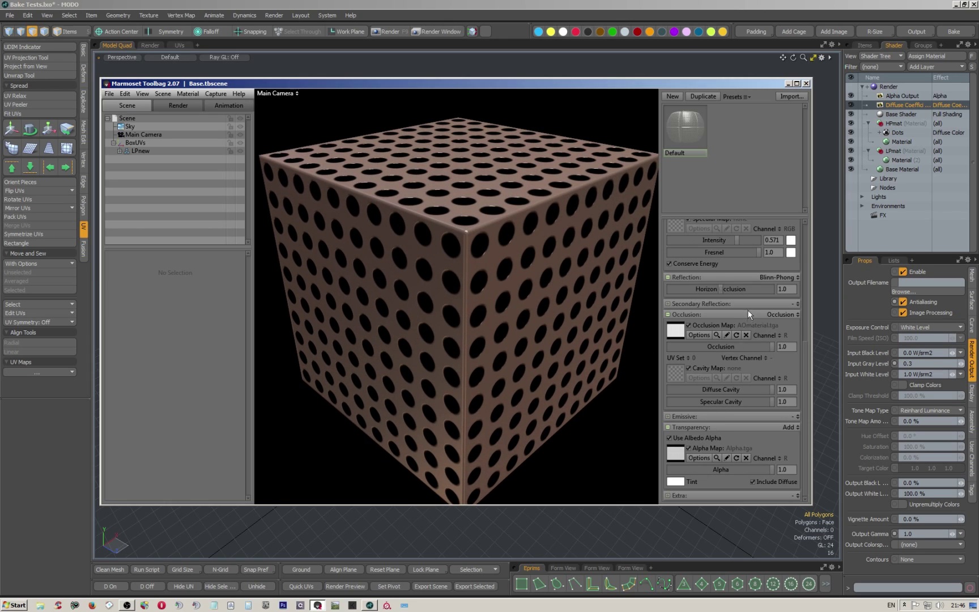
pyautogui.scroll(4, 716, 373)
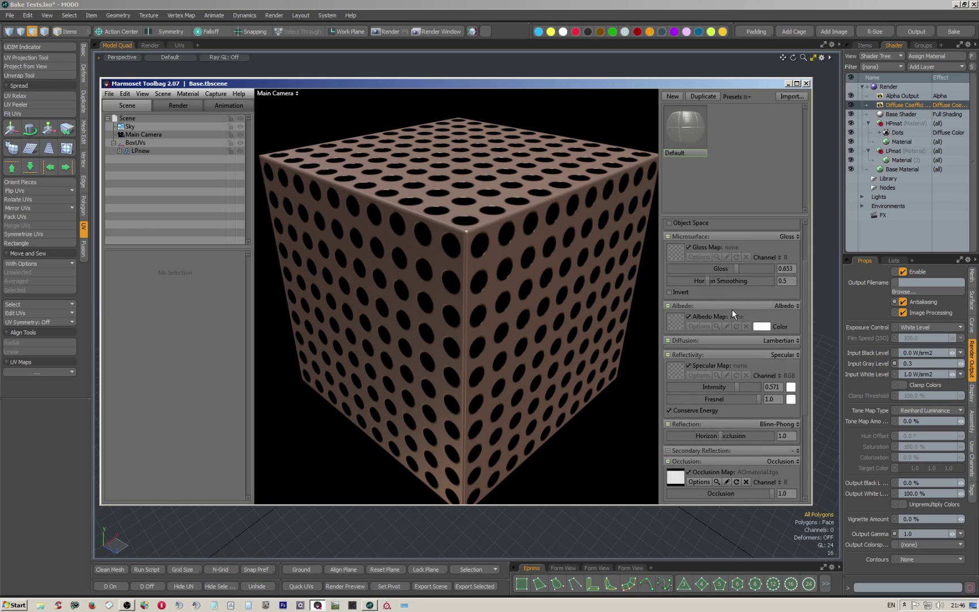
pyautogui.click(760, 327)
pyautogui.moveTo(366, 382); pyautogui.dragTo(392, 370)
pyautogui.click(490, 373)
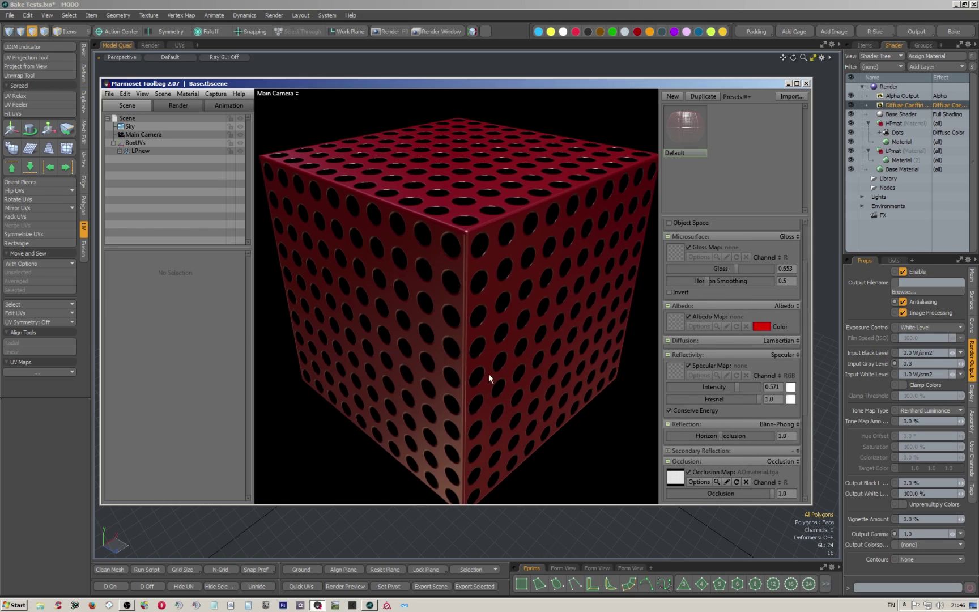
# - Set the material's horizon occlusion to 1.734, specular intensity to 0.457 and gloss to 0.574
pyautogui.moveTo(557, 226); pyautogui.dragTo(482, 205)
pyautogui.scroll(4, 477, 269)
pyautogui.scroll(3, 466, 287)
pyautogui.scroll(-4, 474, 288)
pyautogui.scroll(2, 482, 205)
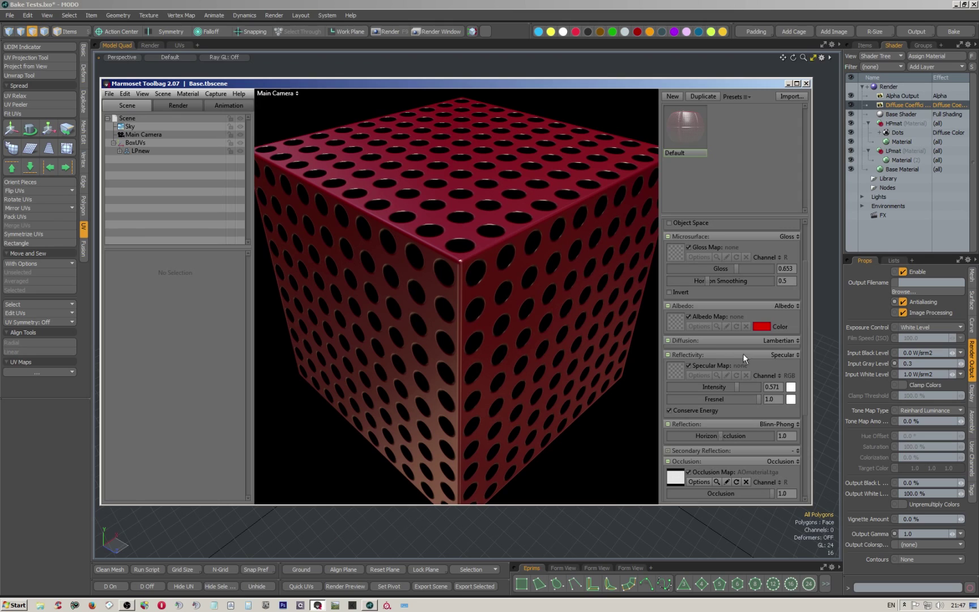
pyautogui.moveTo(719, 436); pyautogui.dragTo(734, 435)
pyautogui.moveTo(737, 385); pyautogui.dragTo(730, 386)
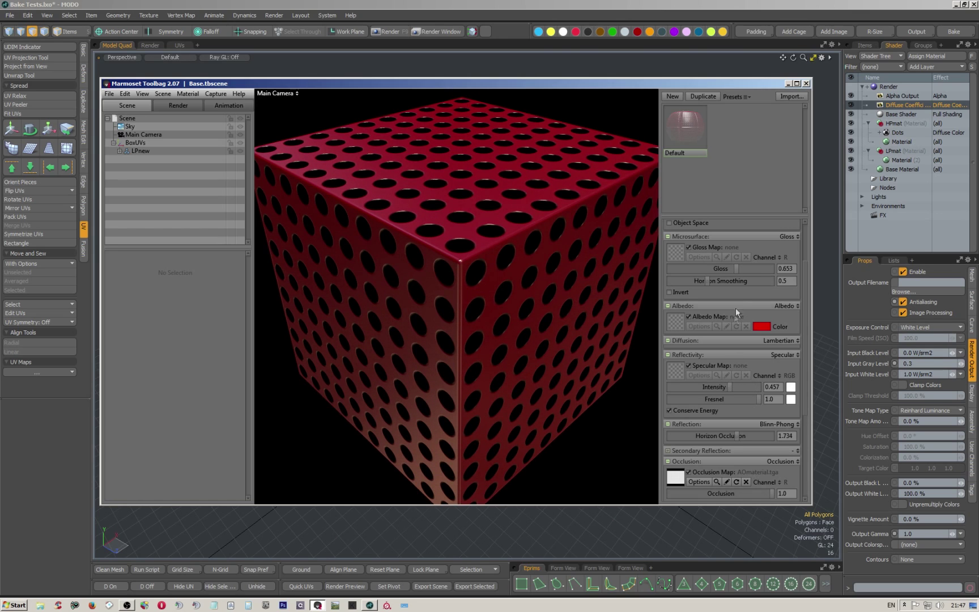
pyautogui.moveTo(737, 270); pyautogui.dragTo(728, 271)
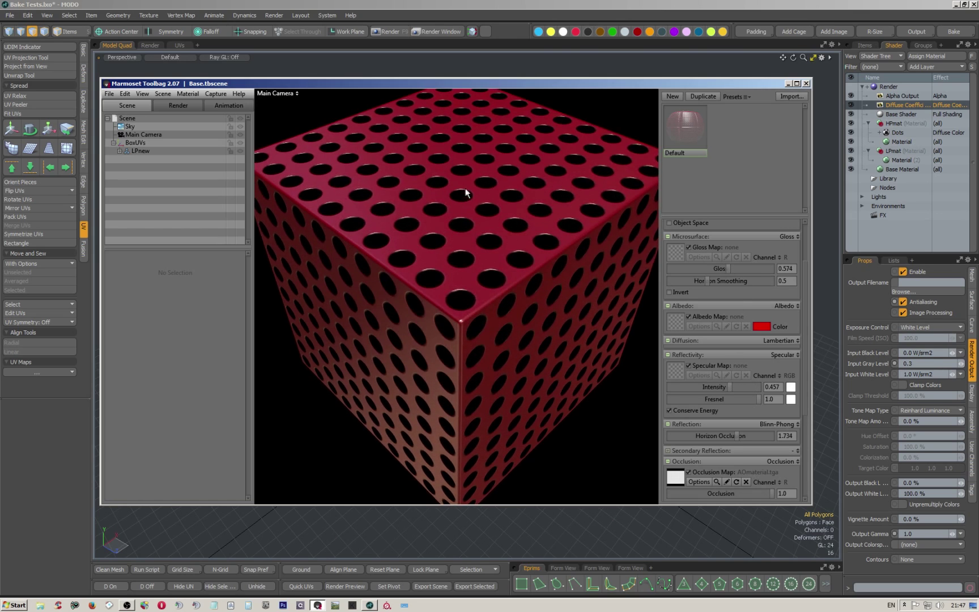
# - Check the Sky settings and add a new light to the scene
pyautogui.scroll(-5, 464, 189)
pyautogui.moveTo(456, 219); pyautogui.dragTo(437, 243)
pyautogui.click(130, 127)
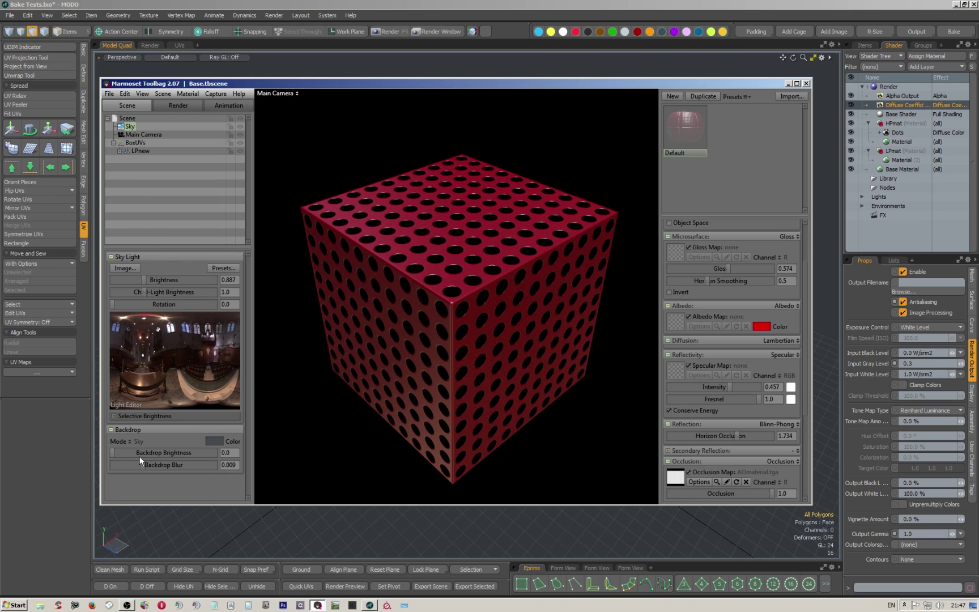
pyautogui.click(162, 94)
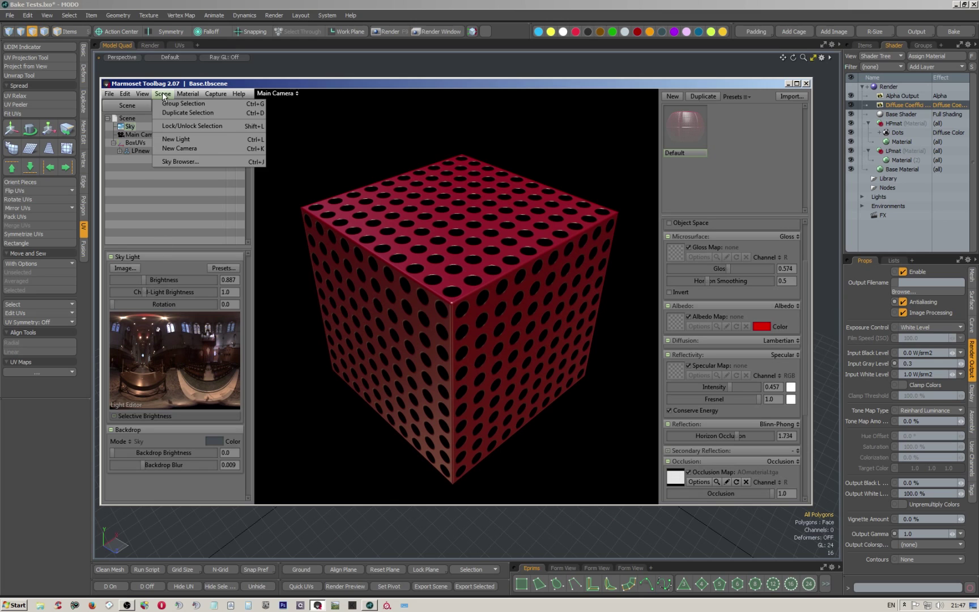
pyautogui.click(171, 138)
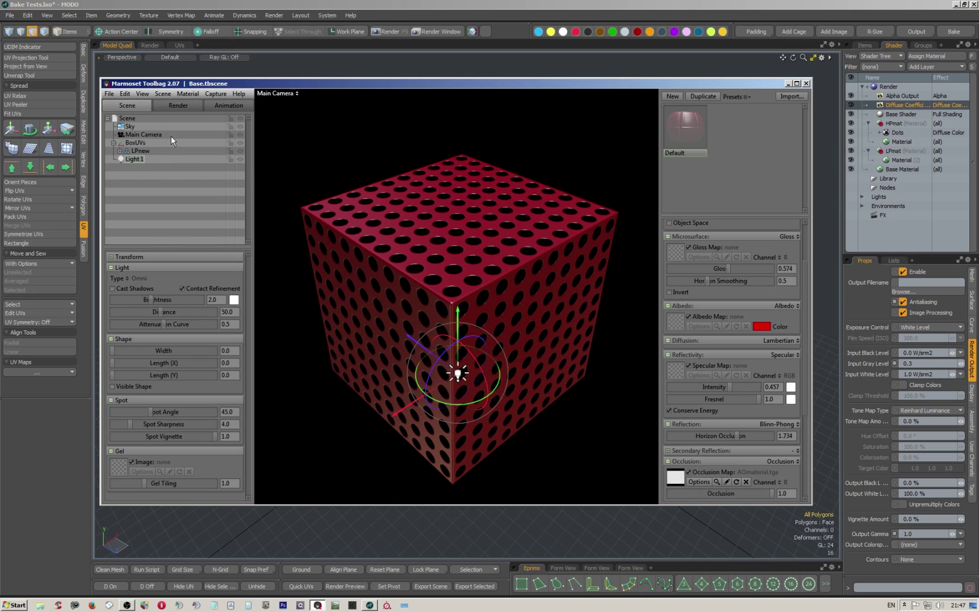
# - Move the new light up to about the middle of the cube
pyautogui.moveTo(480, 351); pyautogui.dragTo(460, 216)
pyautogui.moveTo(448, 232); pyautogui.dragTo(347, 214)
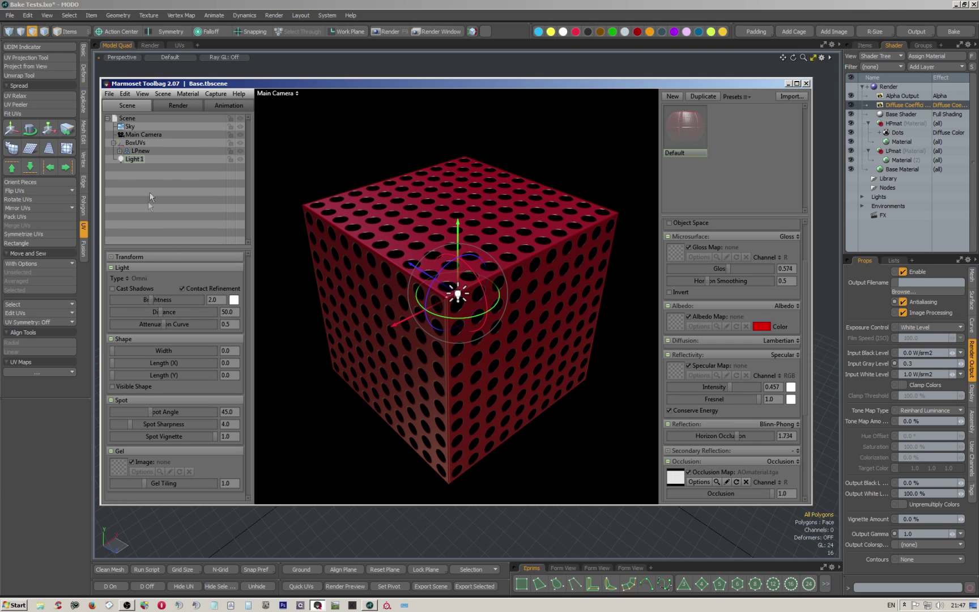
# - Turn off Cull Back Faces for the LPnew mesh
pyautogui.click(138, 150)
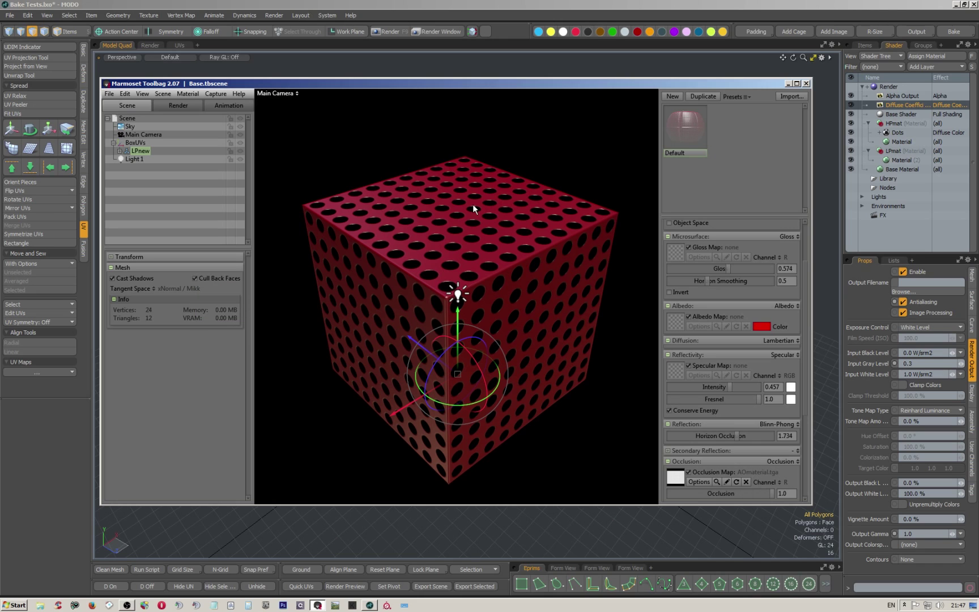
pyautogui.click(195, 278)
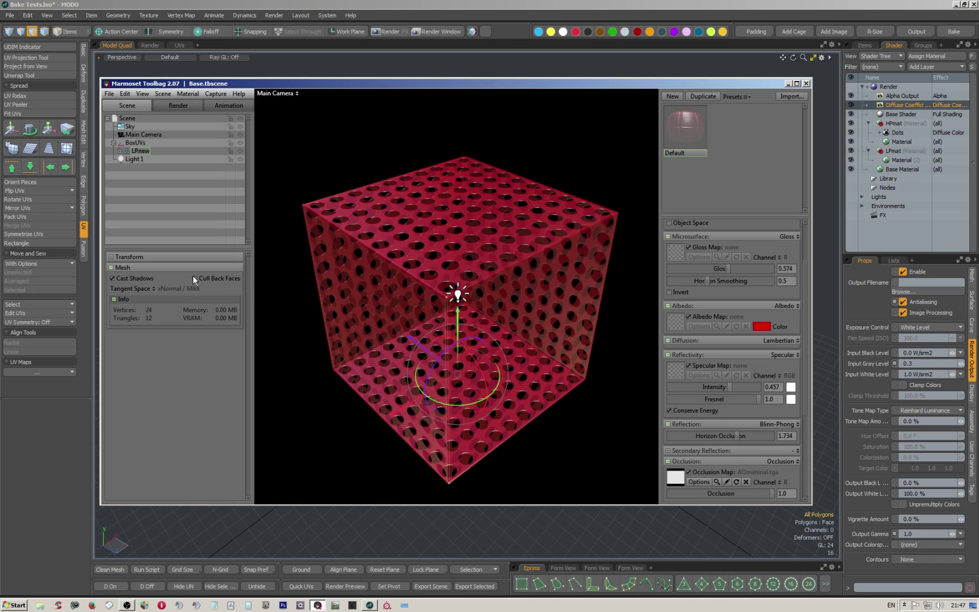
pyautogui.moveTo(446, 255); pyautogui.dragTo(577, 181)
pyautogui.moveTo(440, 299); pyautogui.dragTo(379, 342)
pyautogui.moveTo(729, 387)
pyautogui.mouseDown()
pyautogui.moveTo(757, 385)
pyautogui.moveTo(730, 384)
pyautogui.mouseUp()
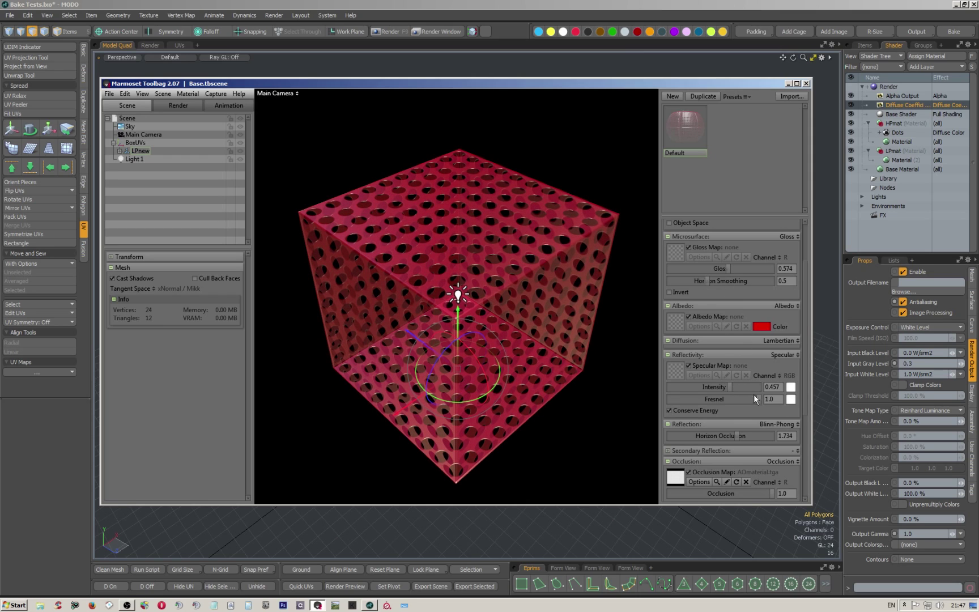
# - Switch the alpha map's channel to A for comparison, and set it back to R
pyautogui.scroll(-2, 754, 435)
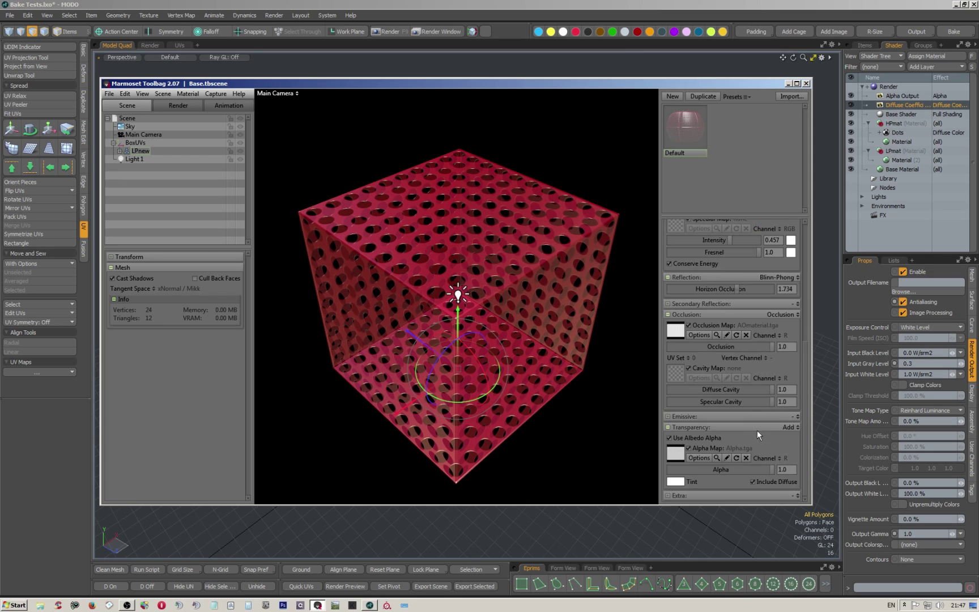
pyautogui.click(779, 457)
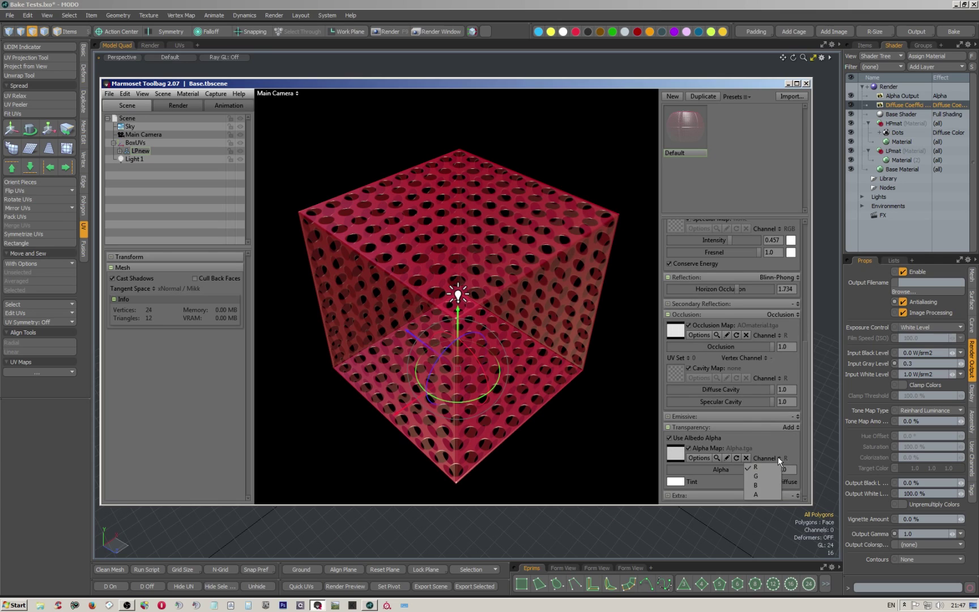
pyautogui.click(778, 458)
pyautogui.click(765, 492)
pyautogui.click(779, 458)
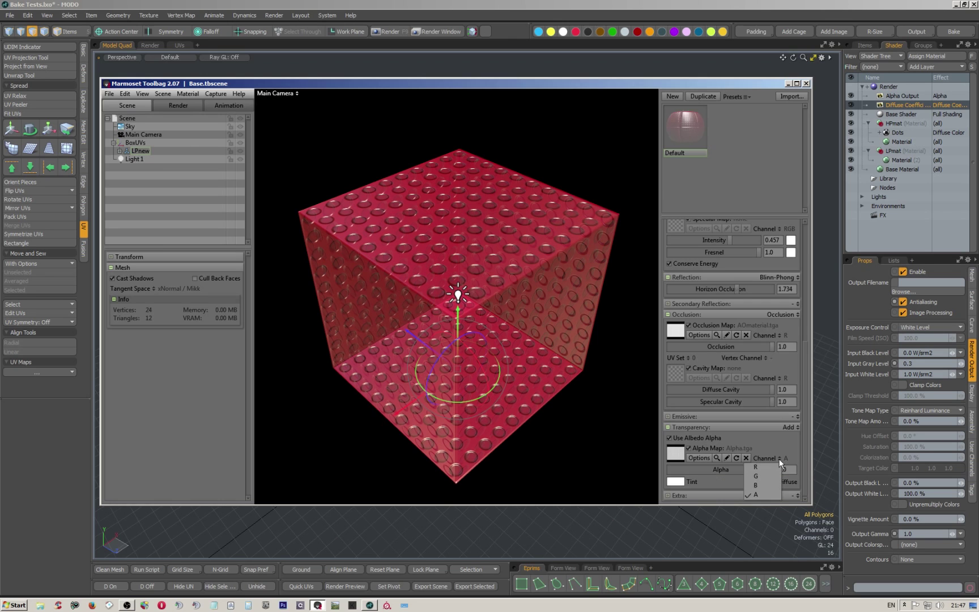
pyautogui.click(780, 467)
# - Set Light 1's brightness to 9.673 and its distance to 171.5
pyautogui.moveTo(496, 286); pyautogui.dragTo(536, 222)
pyautogui.click(130, 126)
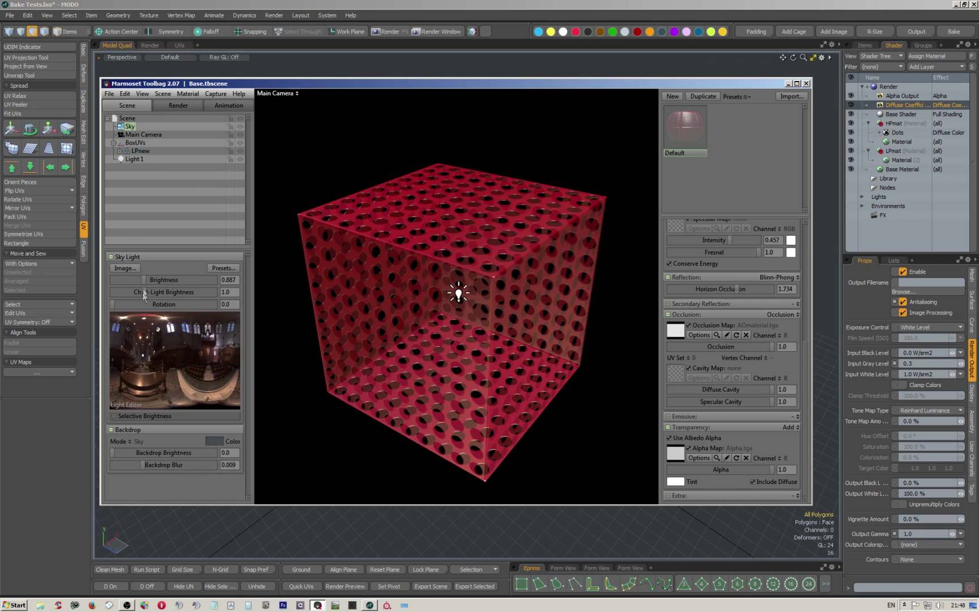
pyautogui.moveTo(144, 278)
pyautogui.mouseDown()
pyautogui.moveTo(104, 277)
pyautogui.moveTo(145, 278)
pyautogui.mouseUp()
pyautogui.click(136, 159)
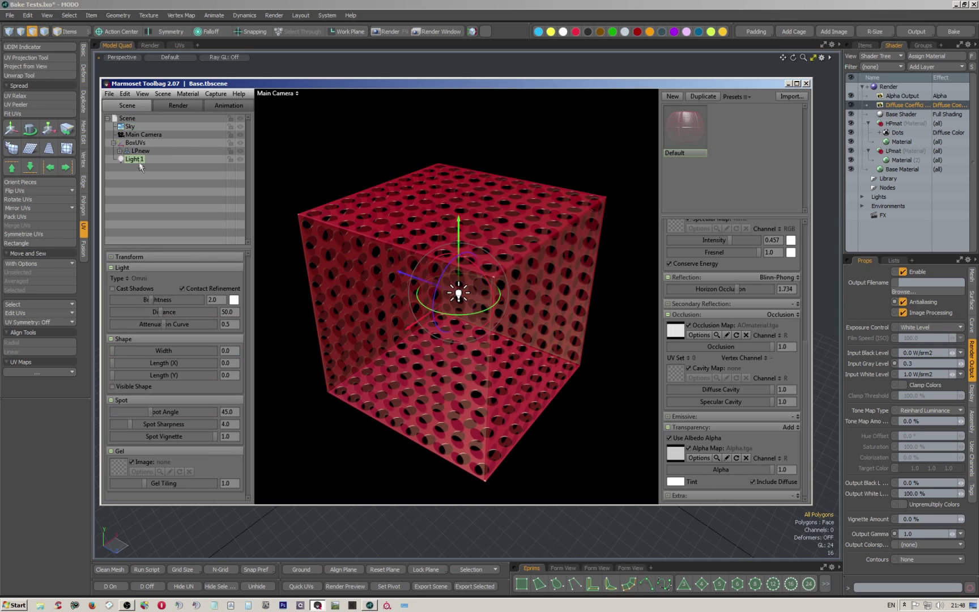
pyautogui.moveTo(158, 301); pyautogui.dragTo(178, 309)
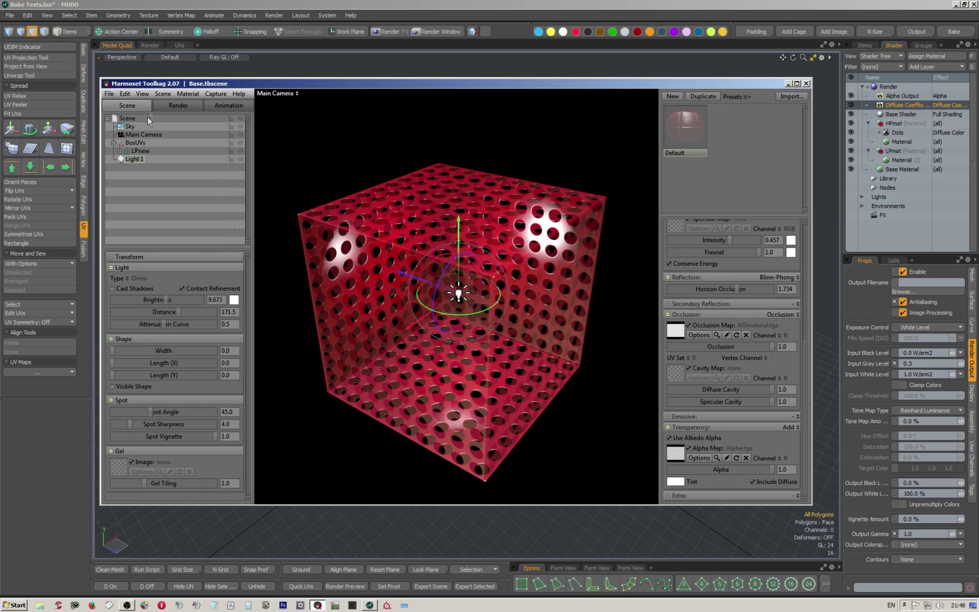
# - Lower the sky light's brightness to 0.0 to view the cube lit only by Light 1
pyautogui.click(131, 127)
pyautogui.moveTo(144, 283); pyautogui.dragTo(116, 280)
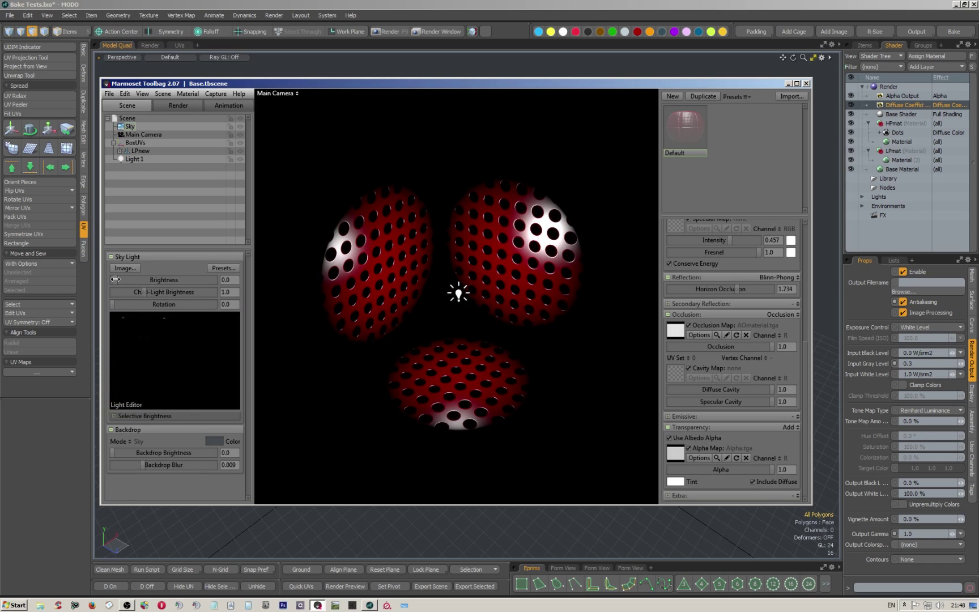
pyautogui.moveTo(481, 297); pyautogui.dragTo(522, 267)
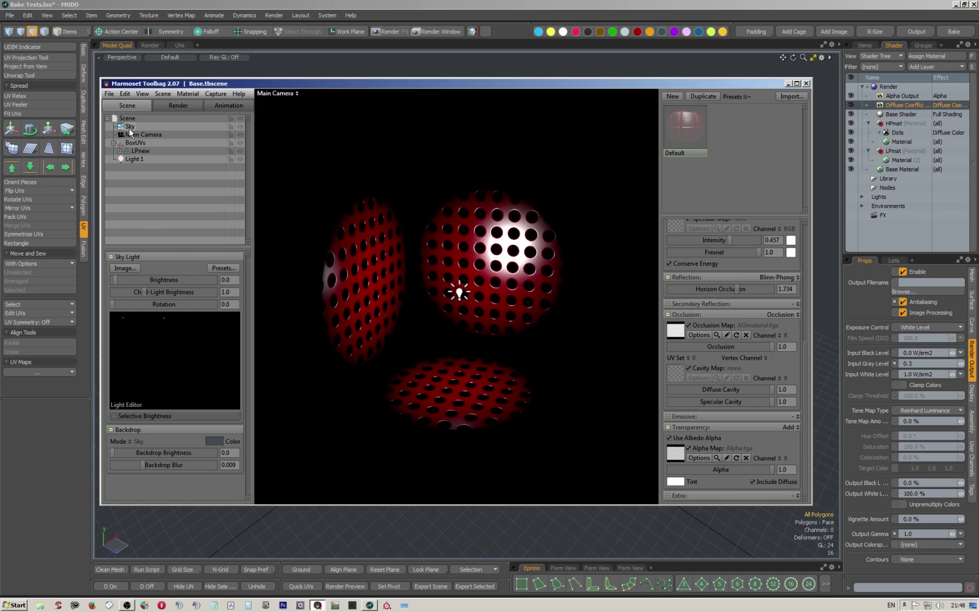
# - Toggle Cull Back Faces on the LPnew mesh to compare the cube's inner faces, leaving the option off
pyautogui.click(135, 150)
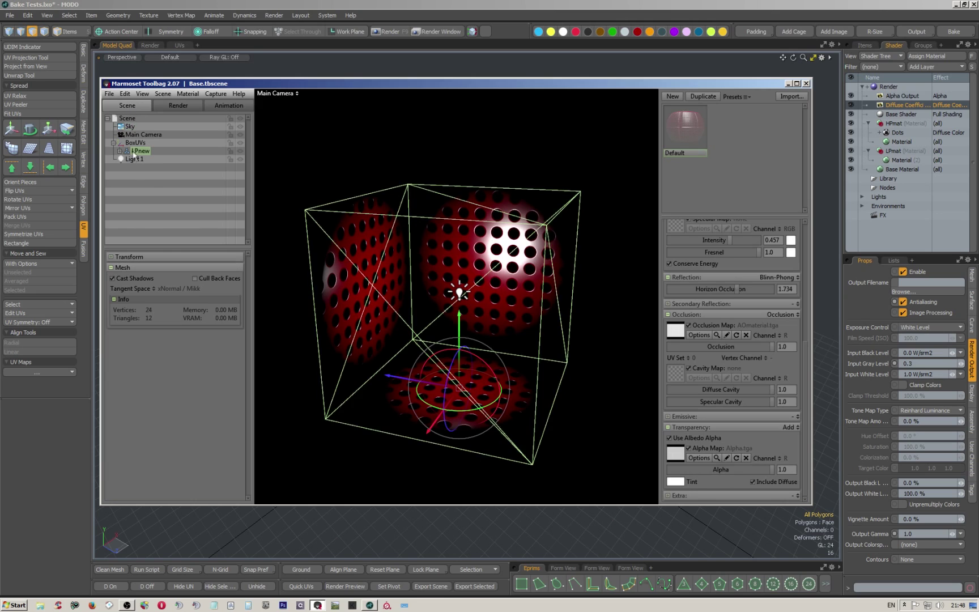
pyautogui.click(193, 278)
pyautogui.click(194, 278)
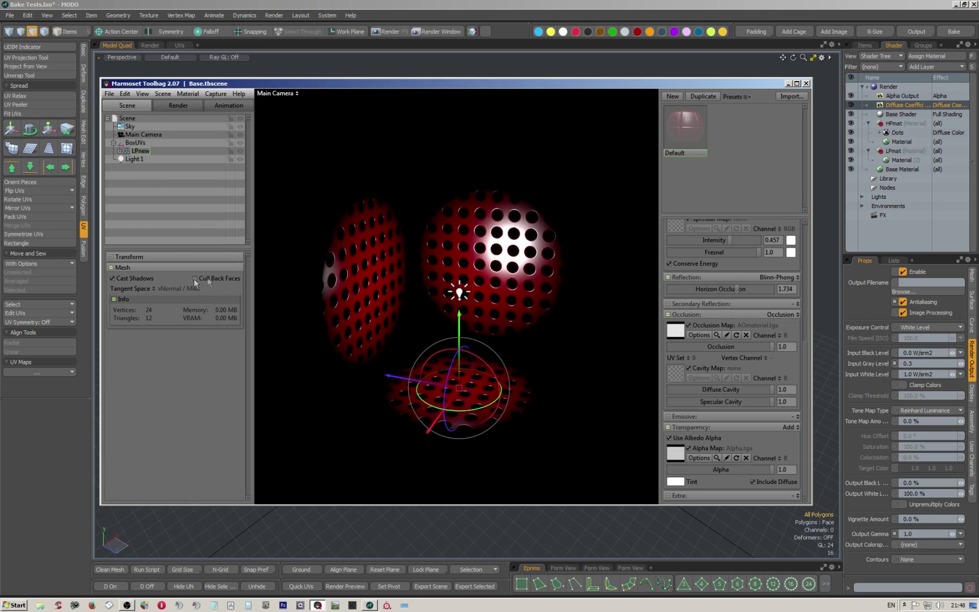
pyautogui.moveTo(444, 266); pyautogui.dragTo(490, 263)
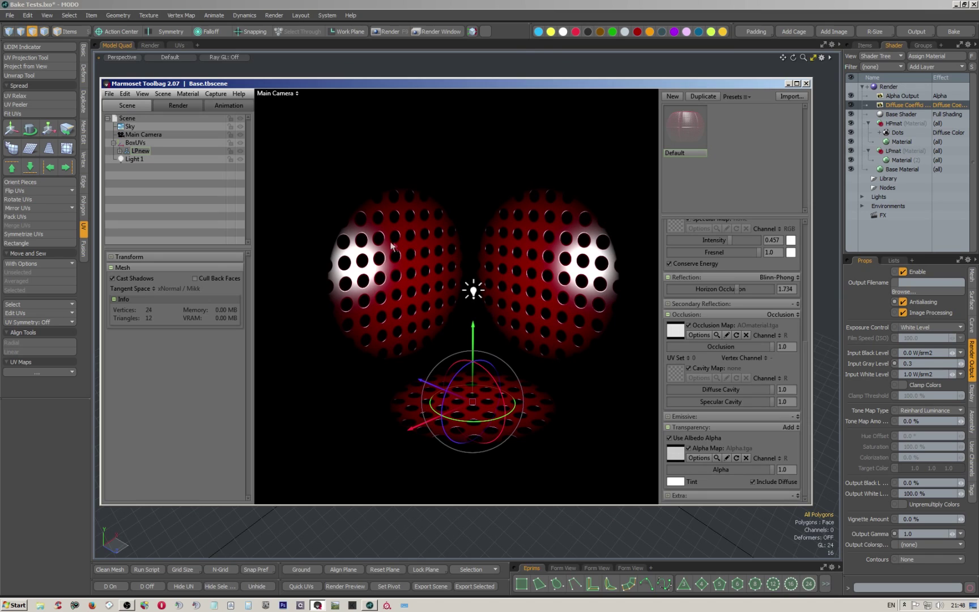
pyautogui.click(195, 277)
pyautogui.click(195, 278)
pyautogui.moveTo(498, 249)
pyautogui.mouseDown()
pyautogui.moveTo(520, 251)
pyautogui.moveTo(496, 250)
pyautogui.mouseUp()
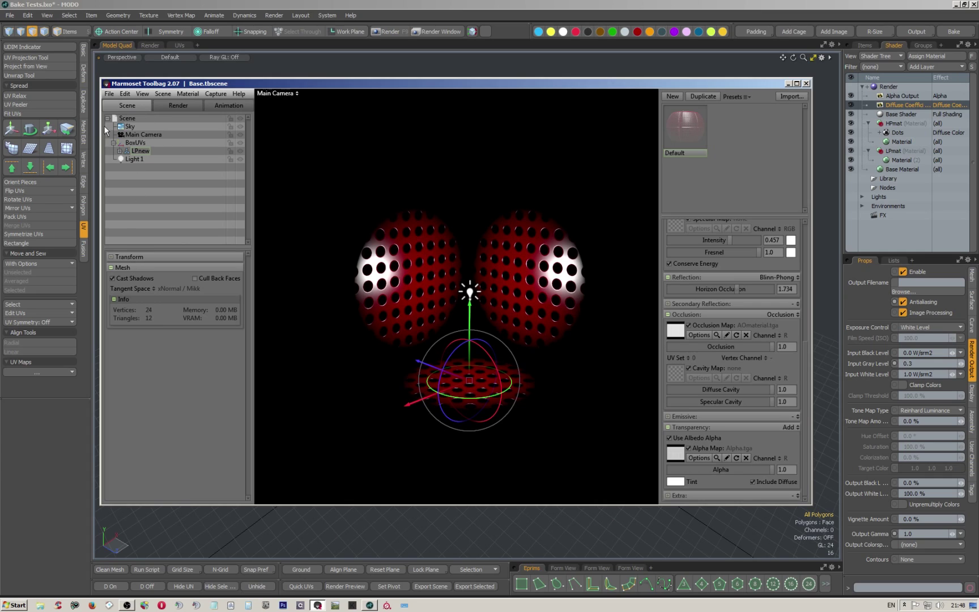
# - Restore the sky light's brightness to 0.887
pyautogui.click(129, 127)
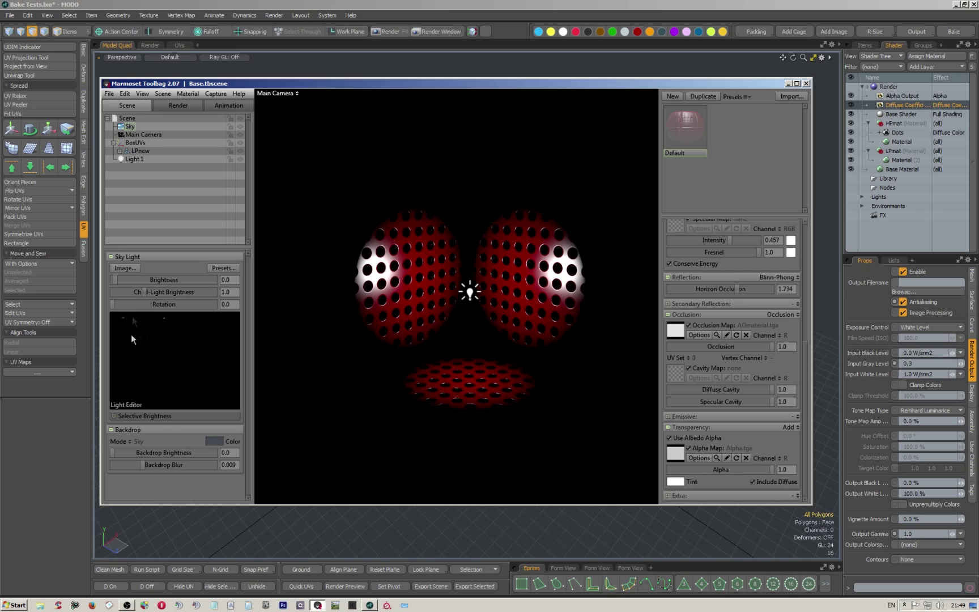
pyautogui.moveTo(119, 282); pyautogui.dragTo(265, 288)
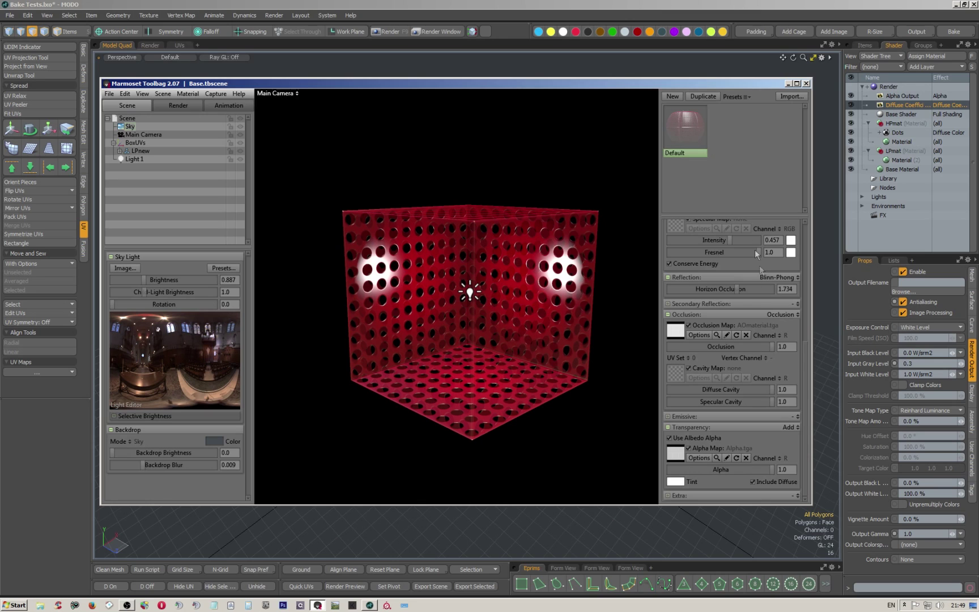
# - Change the Default material's albedo color to black (000000)
pyautogui.scroll(4, 751, 320)
pyautogui.click(760, 306)
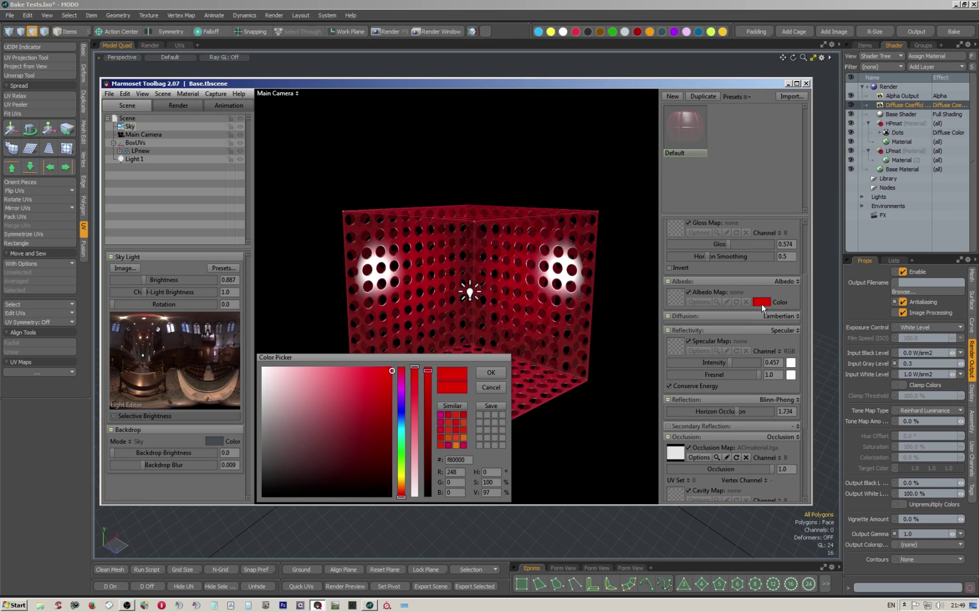
pyautogui.moveTo(319, 390)
pyautogui.mouseDown()
pyautogui.moveTo(268, 446)
pyautogui.moveTo(256, 494)
pyautogui.moveTo(215, 515)
pyautogui.mouseUp()
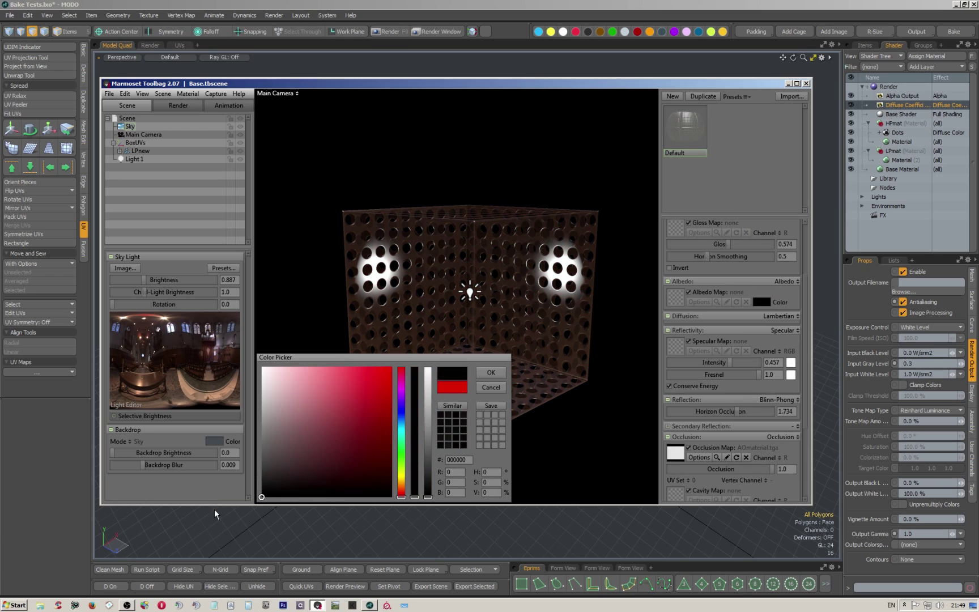
pyautogui.click(498, 373)
pyautogui.moveTo(530, 263); pyautogui.dragTo(511, 329)
# - Set the Default material's transparency mode to Cutout
pyautogui.scroll(-3, 772, 423)
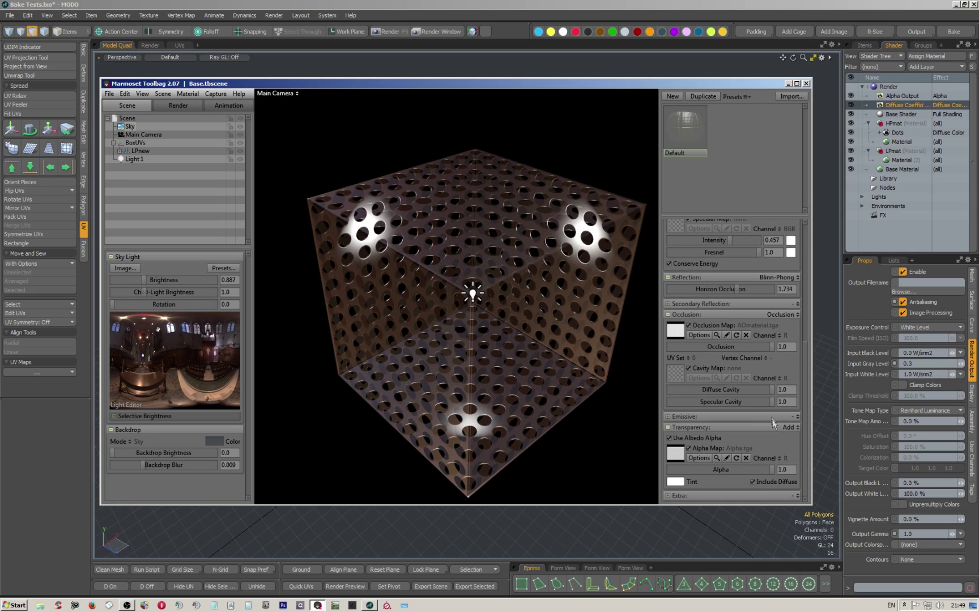
pyautogui.moveTo(497, 301); pyautogui.dragTo(466, 274, button='middle')
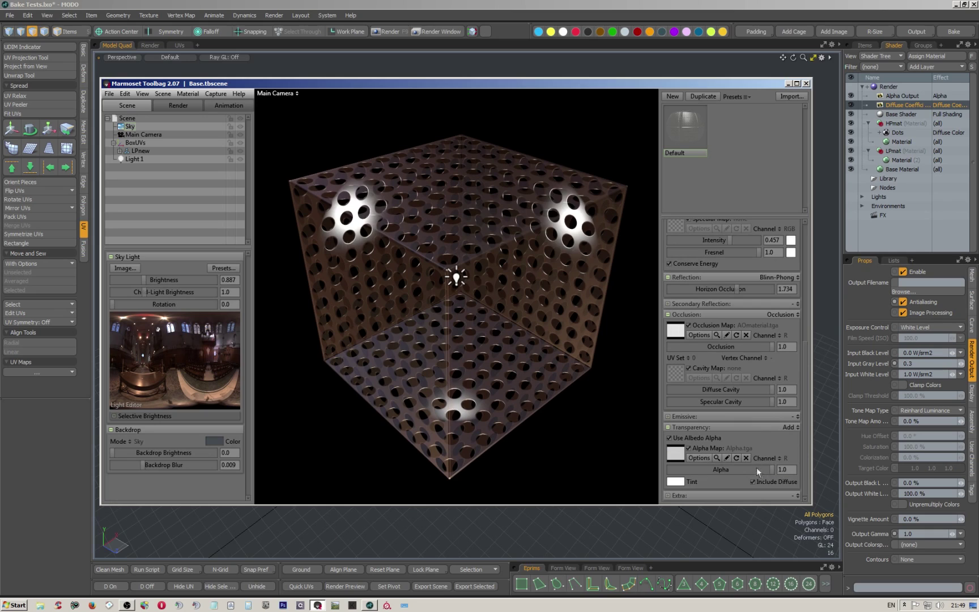
pyautogui.click(789, 427)
pyautogui.click(780, 448)
# - Examine the cutout holes, beveled edges and interior of the cube from several angles, along with the material's map settings
pyautogui.moveTo(531, 290); pyautogui.dragTo(459, 298)
pyautogui.moveTo(460, 269); pyautogui.dragTo(462, 308, button='right')
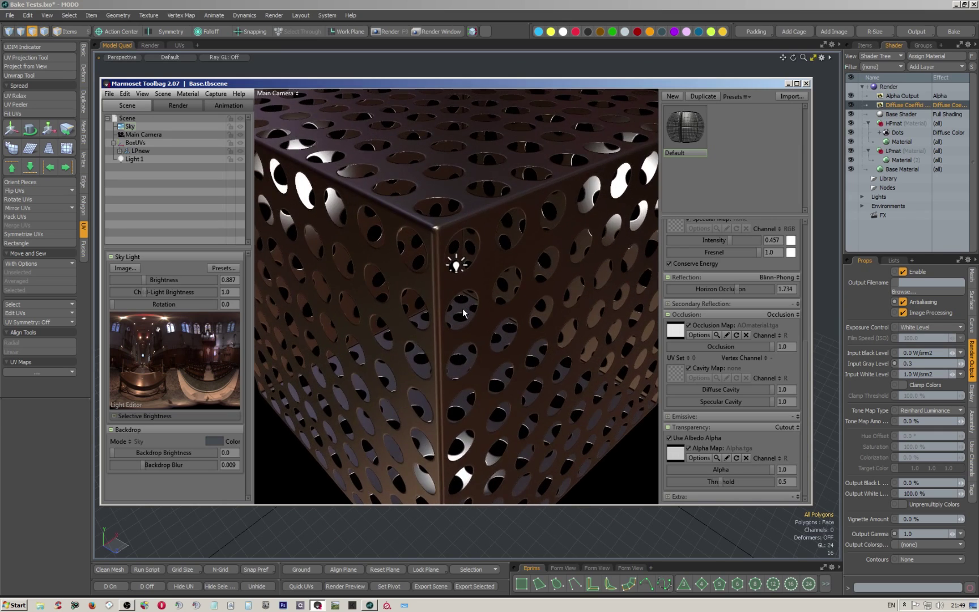
pyautogui.moveTo(462, 312); pyautogui.dragTo(449, 222)
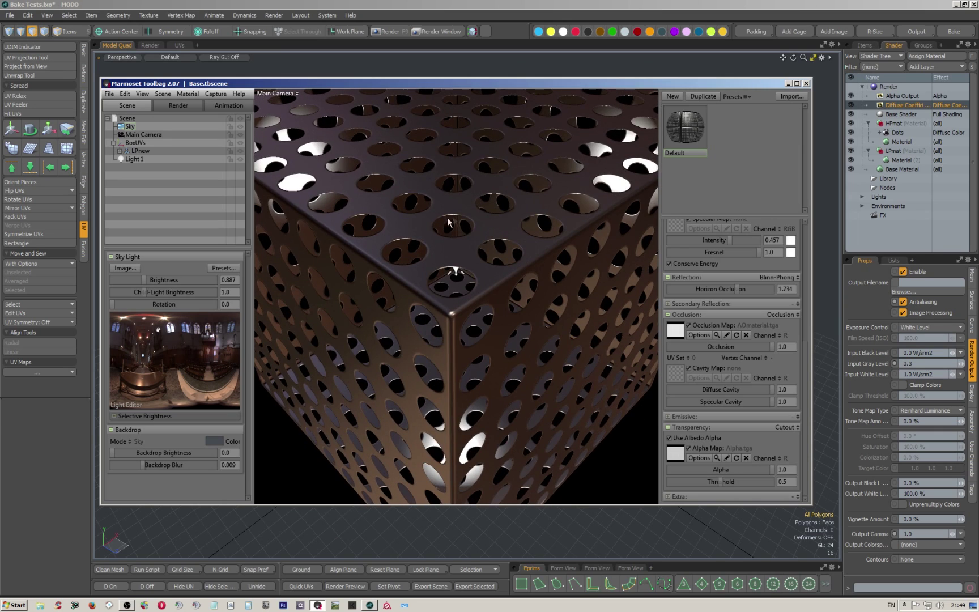
pyautogui.scroll(-5, 469, 263)
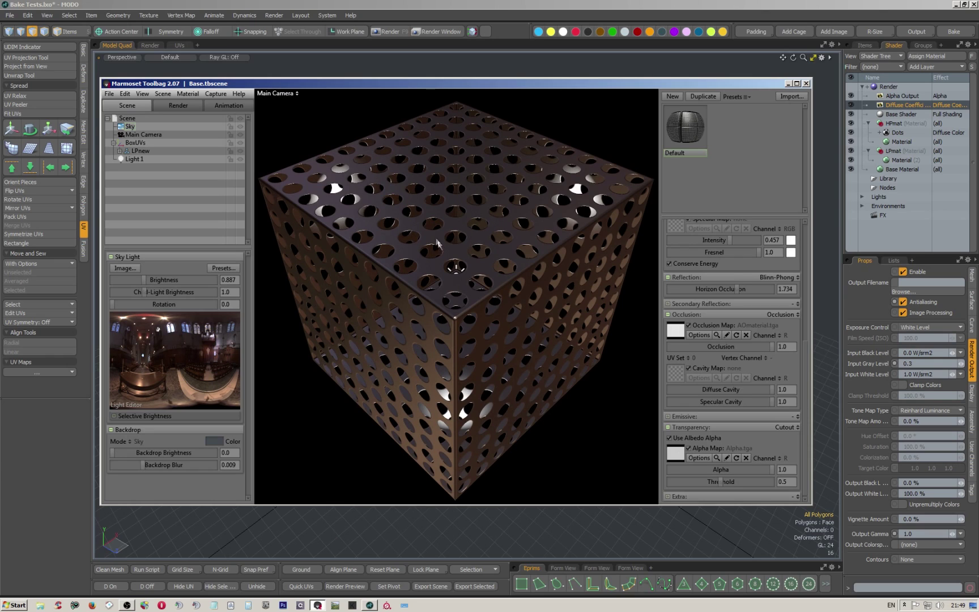
pyautogui.scroll(2, 456, 236)
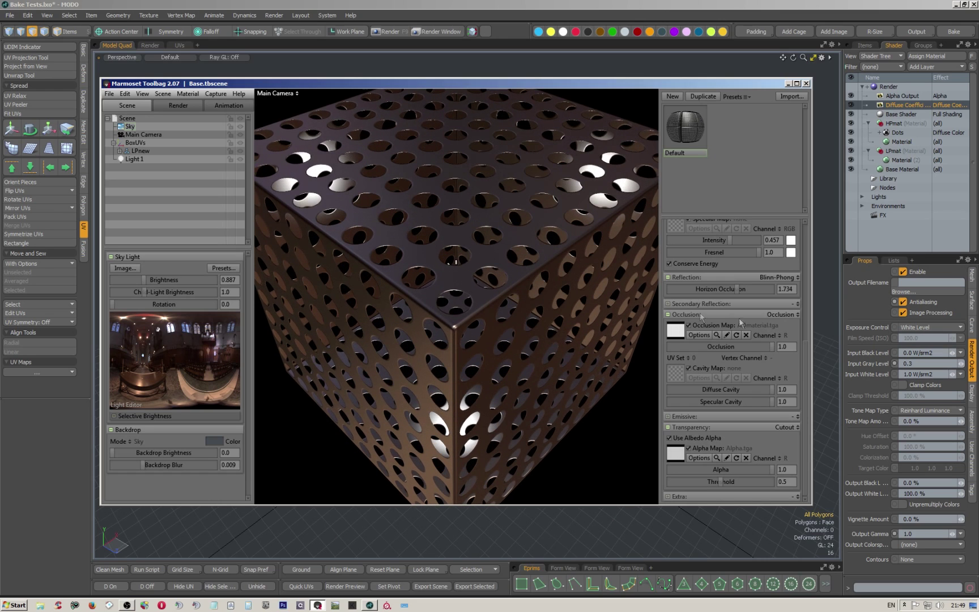
pyautogui.scroll(1, 460, 249)
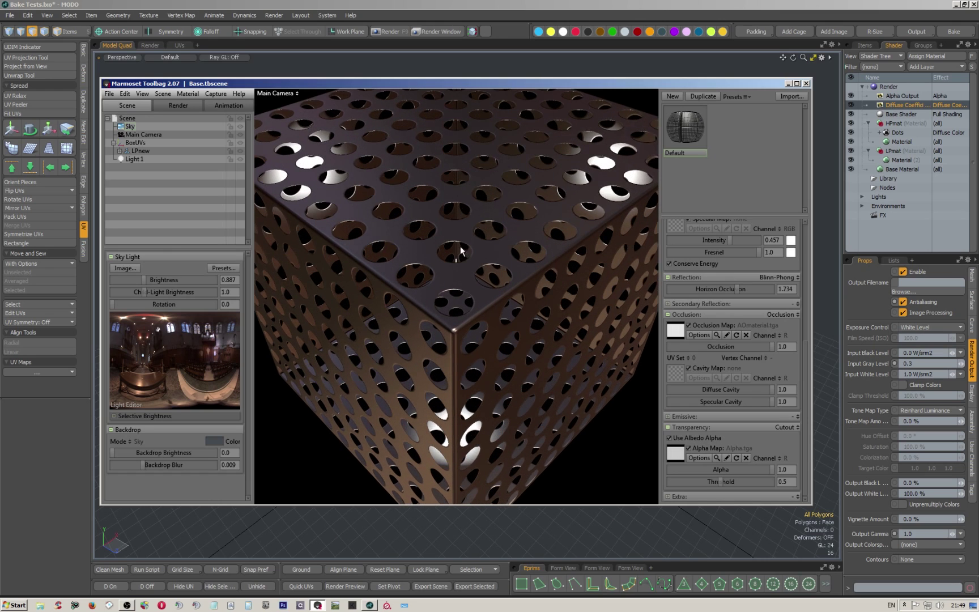
pyautogui.scroll(1, 460, 250)
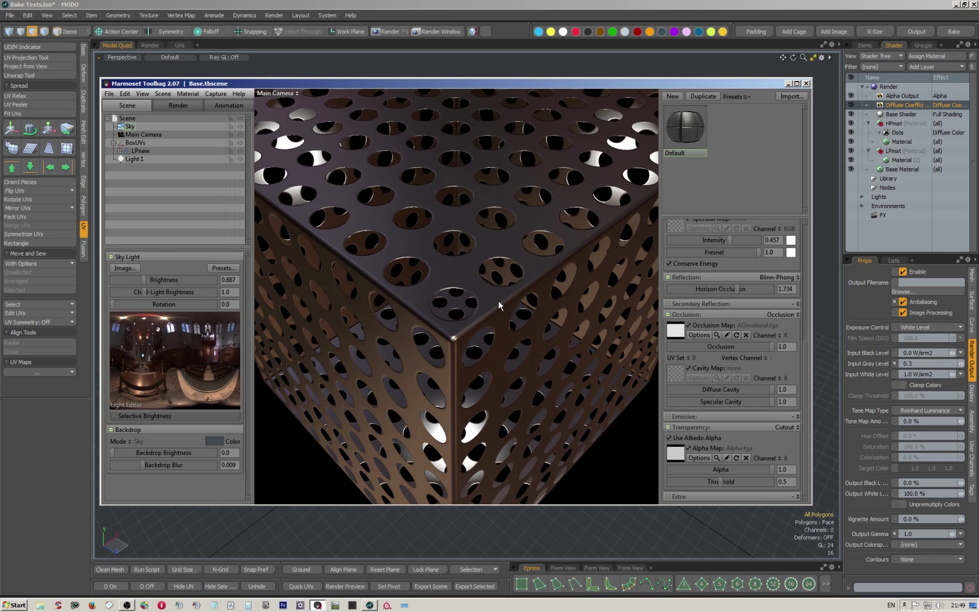
pyautogui.scroll(2, 705, 322)
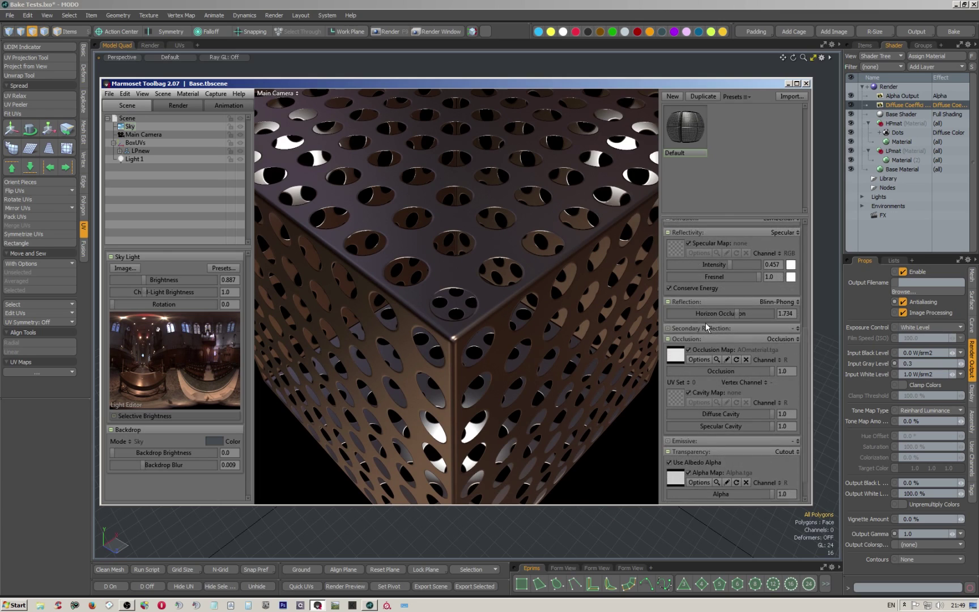
pyautogui.scroll(1, 713, 311)
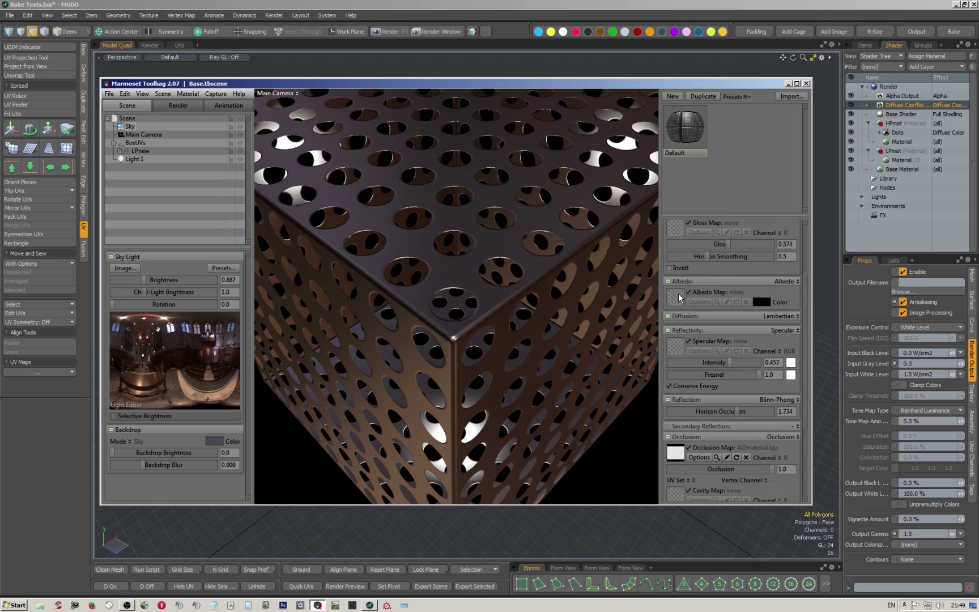
pyautogui.moveTo(498, 276); pyautogui.dragTo(465, 372)
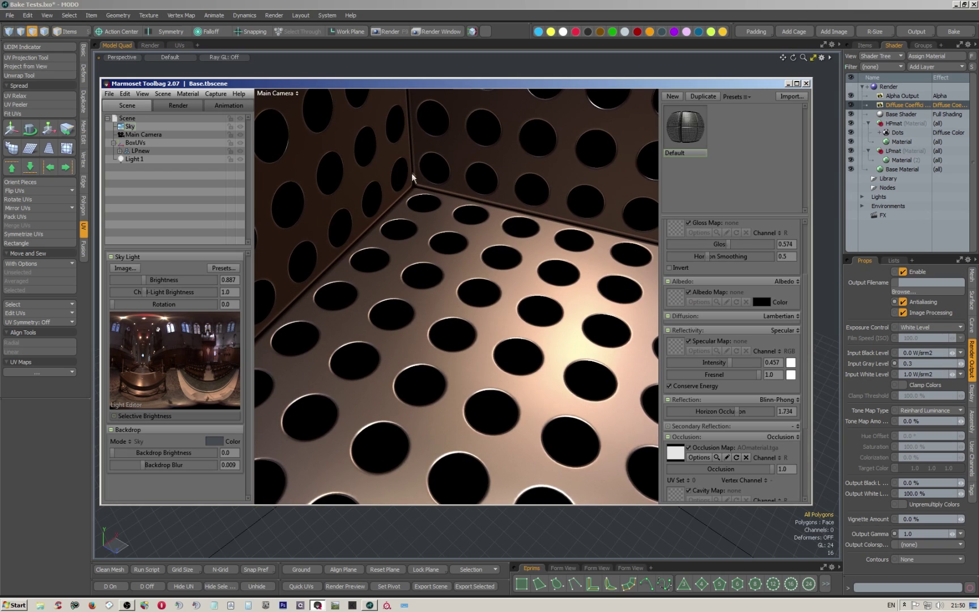
pyautogui.moveTo(417, 198); pyautogui.dragTo(446, 290)
pyautogui.scroll(-5, 470, 215)
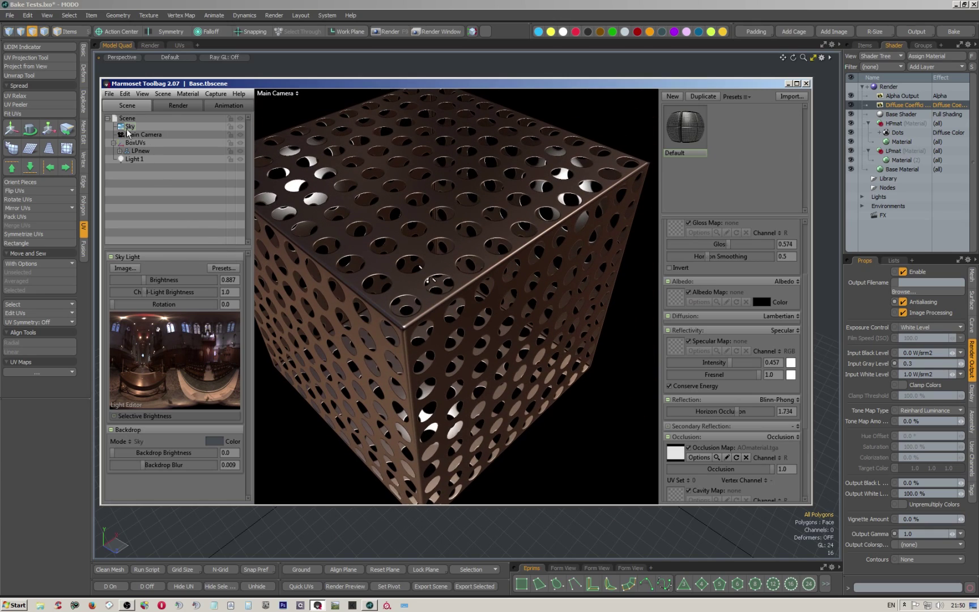
# - Check the LPnew mesh's vertex and triangle counts
pyautogui.click(137, 151)
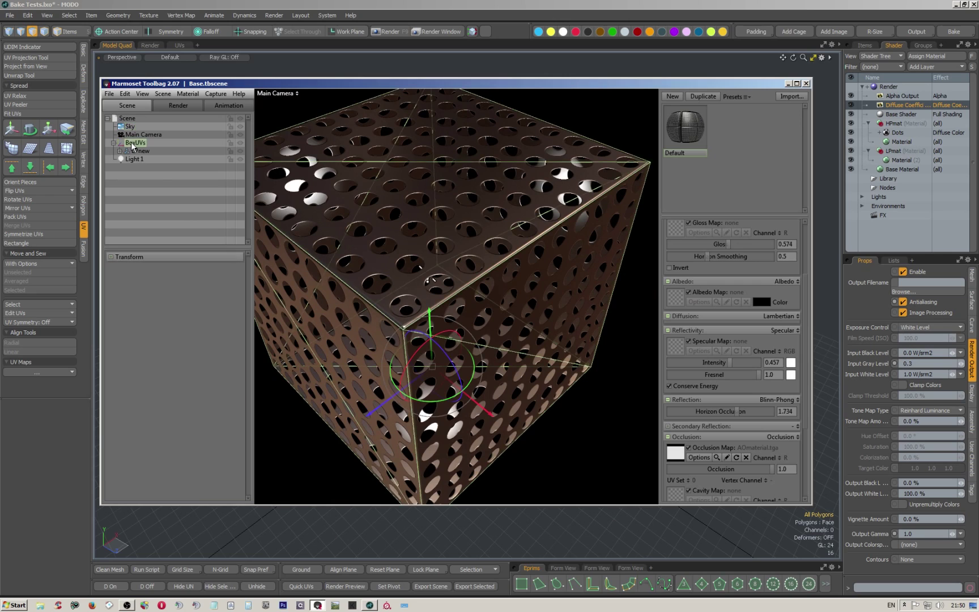
pyautogui.click(122, 299)
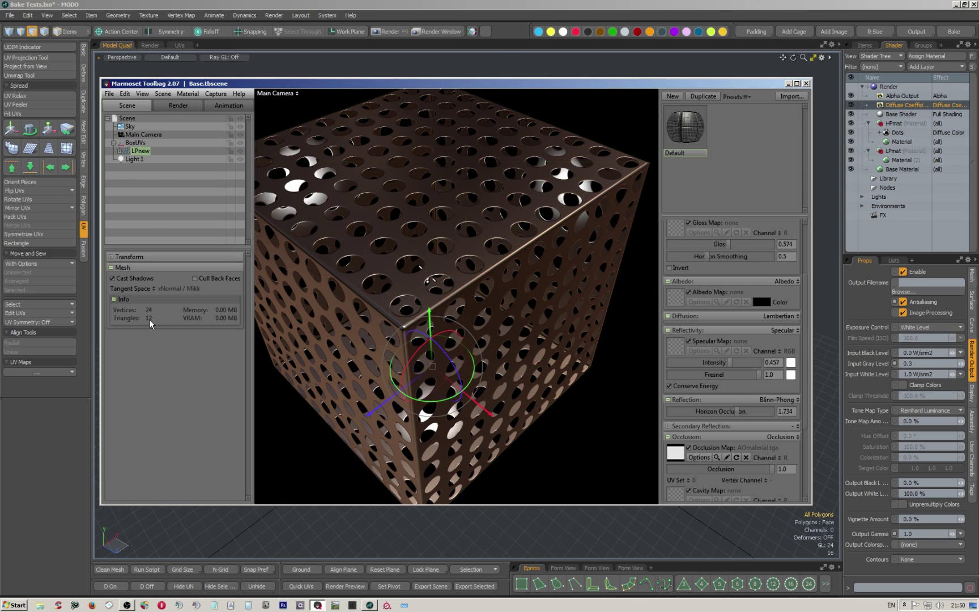
pyautogui.moveTo(611, 329); pyautogui.dragTo(439, 277)
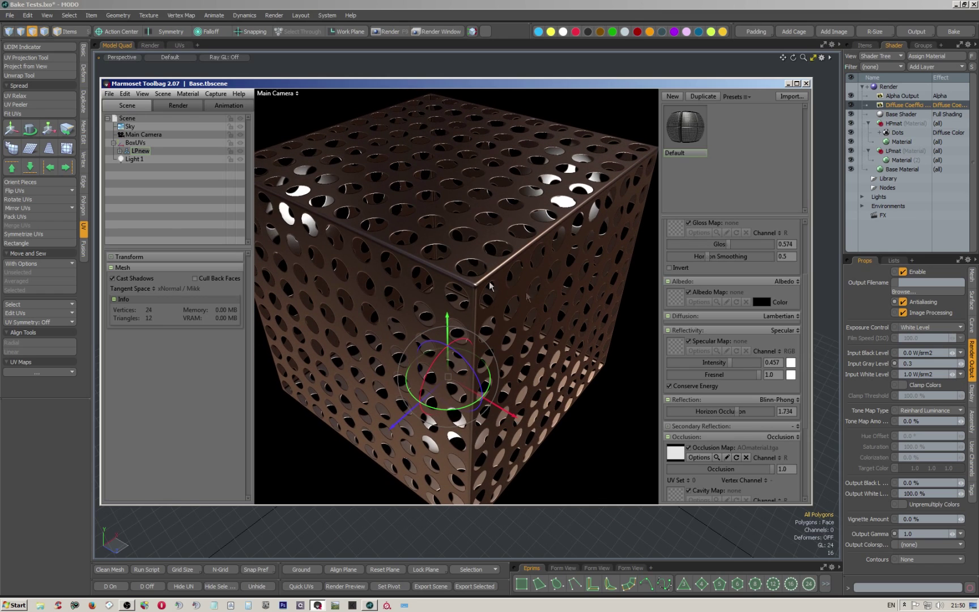
# - Set the sky light's brightness to 0.831 and change the Default material's albedo color to a muted blue
pyautogui.click(127, 127)
pyautogui.moveTo(146, 282)
pyautogui.mouseDown()
pyautogui.moveTo(130, 276)
pyautogui.moveTo(151, 276)
pyautogui.moveTo(144, 276)
pyautogui.mouseUp()
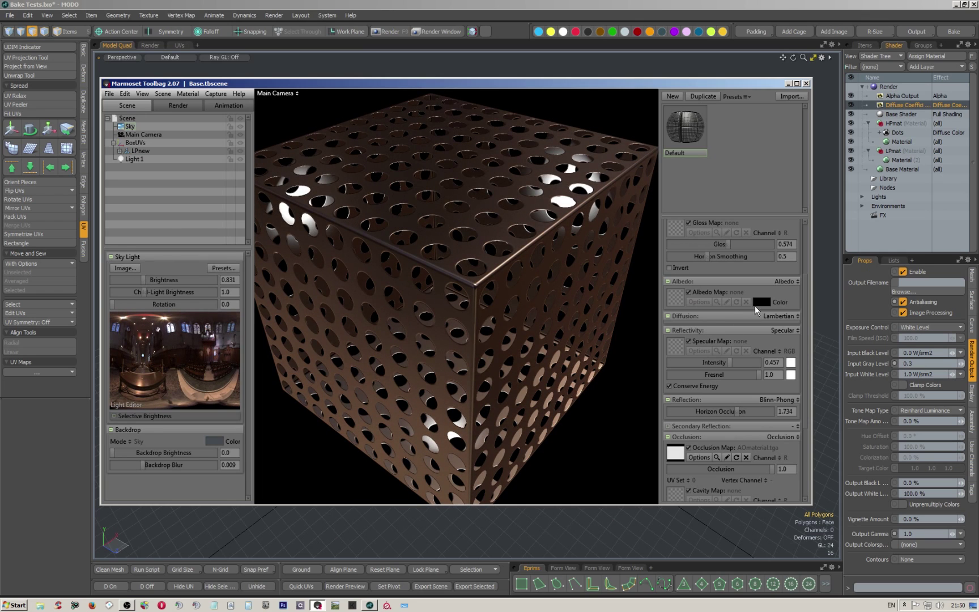
pyautogui.click(759, 300)
pyautogui.moveTo(318, 385)
pyautogui.mouseDown()
pyautogui.moveTo(272, 374)
pyautogui.moveTo(274, 418)
pyautogui.moveTo(298, 448)
pyautogui.moveTo(331, 452)
pyautogui.moveTo(334, 429)
pyautogui.moveTo(305, 431)
pyautogui.mouseUp()
pyautogui.moveTo(401, 460)
pyautogui.mouseDown()
pyautogui.moveTo(401, 431)
pyautogui.moveTo(422, 427)
pyautogui.mouseUp()
pyautogui.click(491, 375)
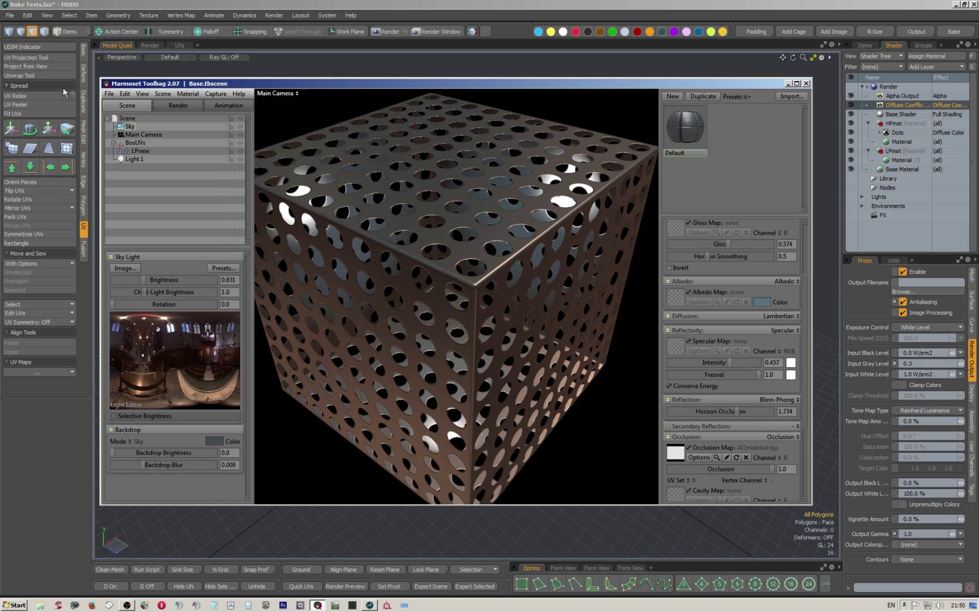
# - Change the color of Light 1 to a dark crimson red
pyautogui.click(134, 159)
pyautogui.click(233, 300)
pyautogui.moveTo(357, 397)
pyautogui.mouseDown()
pyautogui.moveTo(365, 403)
pyautogui.moveTo(349, 412)
pyautogui.mouseUp()
pyautogui.click(491, 372)
pyautogui.moveTo(474, 365); pyautogui.dragTo(494, 332)
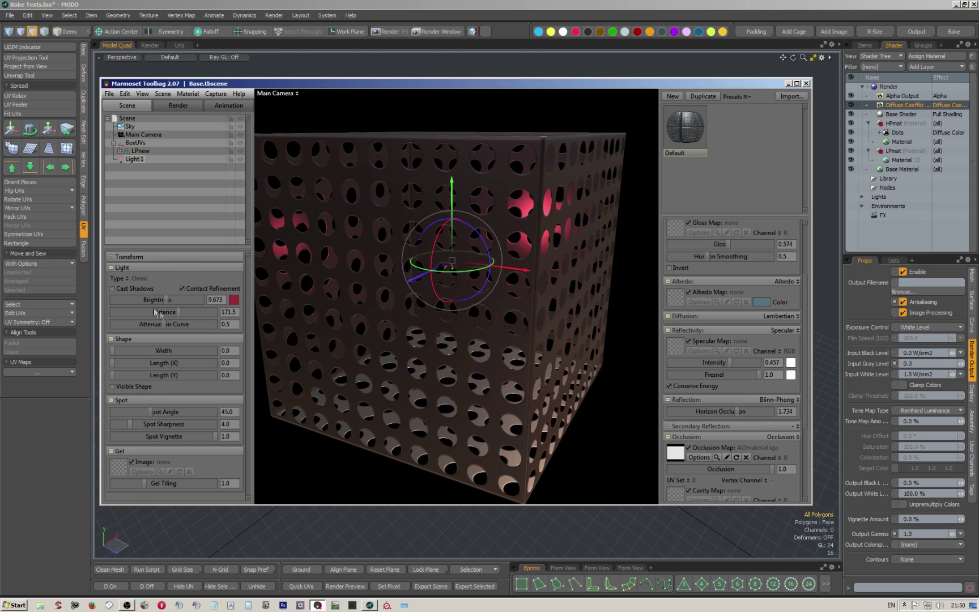
# - Increase Light 1's distance to 1000 and its brightness to 120.8, then clear the selection
pyautogui.moveTo(179, 311); pyautogui.dragTo(229, 311)
pyautogui.moveTo(166, 300); pyautogui.dragTo(201, 301)
pyautogui.keyDown('alt'); pyautogui.moveTo(453, 227); pyautogui.dragTo(400, 308); pyautogui.keyUp('alt')
pyautogui.scroll(-5, 401, 310)
pyautogui.keyDown('alt'); pyautogui.moveTo(452, 267); pyautogui.dragTo(455, 286, button='middle'); pyautogui.keyUp('alt')
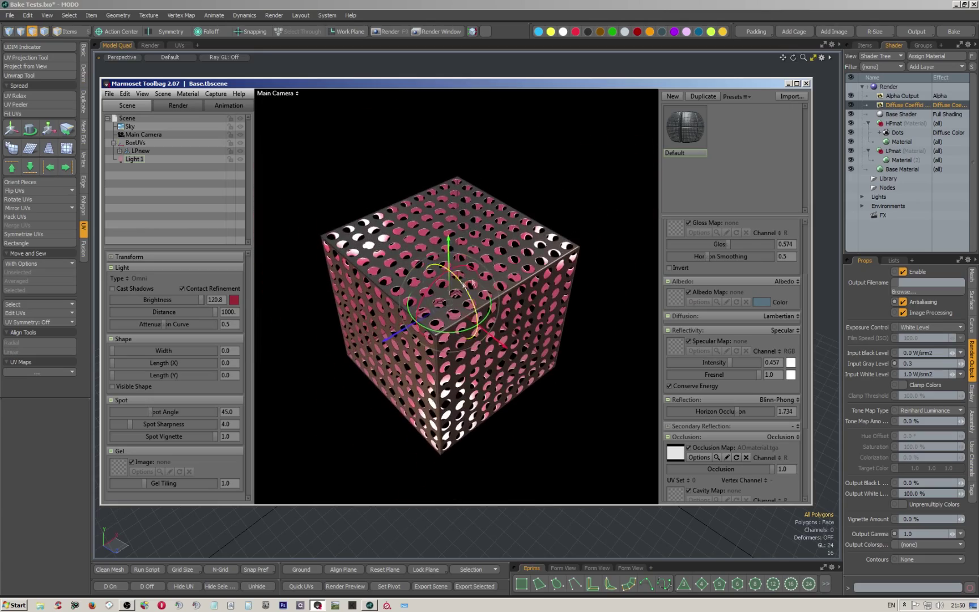
pyautogui.keyDown('alt'); pyautogui.moveTo(492, 309); pyautogui.dragTo(488, 276); pyautogui.keyUp('alt')
pyautogui.keyDown('alt'); pyautogui.moveTo(488, 276); pyautogui.dragTo(491, 328, button='right'); pyautogui.keyUp('alt')
pyautogui.moveTo(491, 308)
pyautogui.keyDown('alt'); pyautogui.mouseDown()
pyautogui.moveTo(493, 319)
pyautogui.moveTo(492, 309)
pyautogui.mouseUp(); pyautogui.keyUp('alt')
pyautogui.click(538, 111)
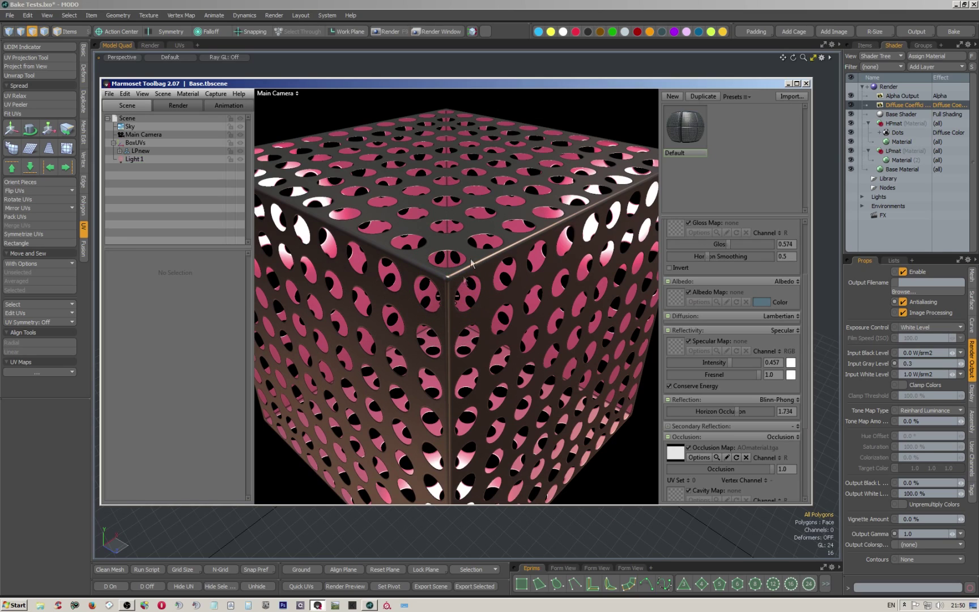
# - Switch to MODO and compare the baked diffuse coefficient, ambient occlusion and normal maps in the Render window
pyautogui.click(914, 321)
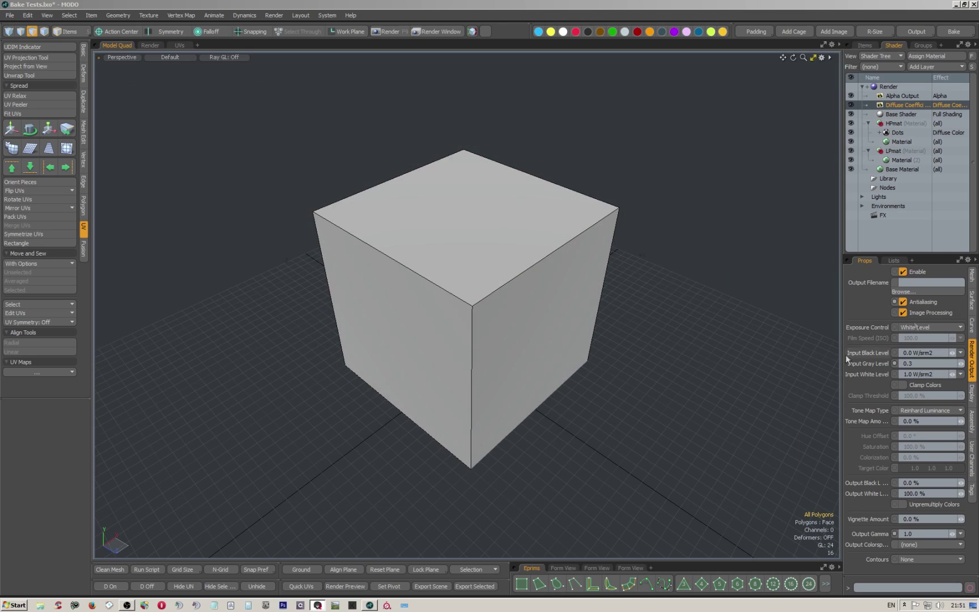
pyautogui.click(442, 31)
pyautogui.scroll(-2, 420, 267)
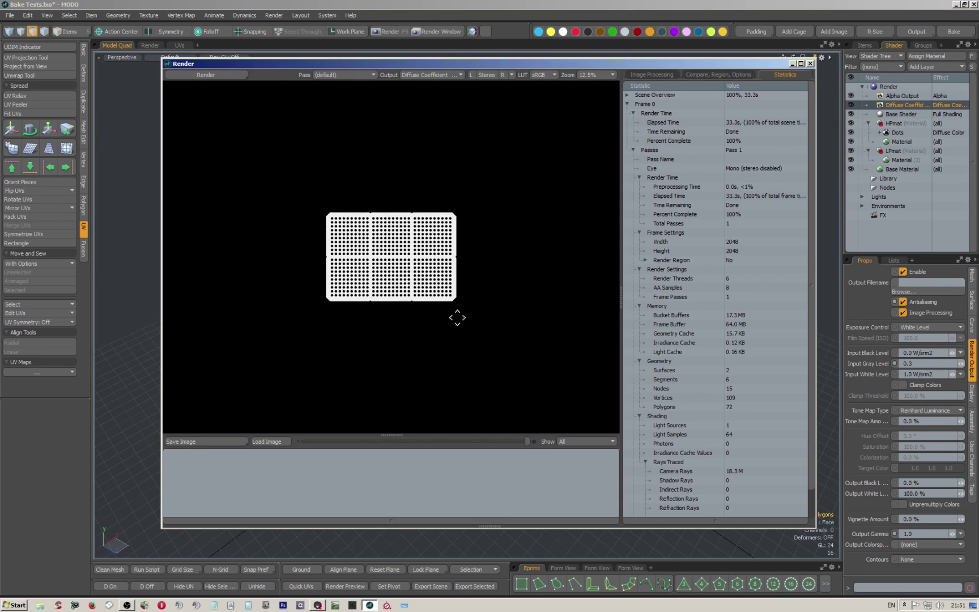
pyautogui.scroll(1, 389, 266)
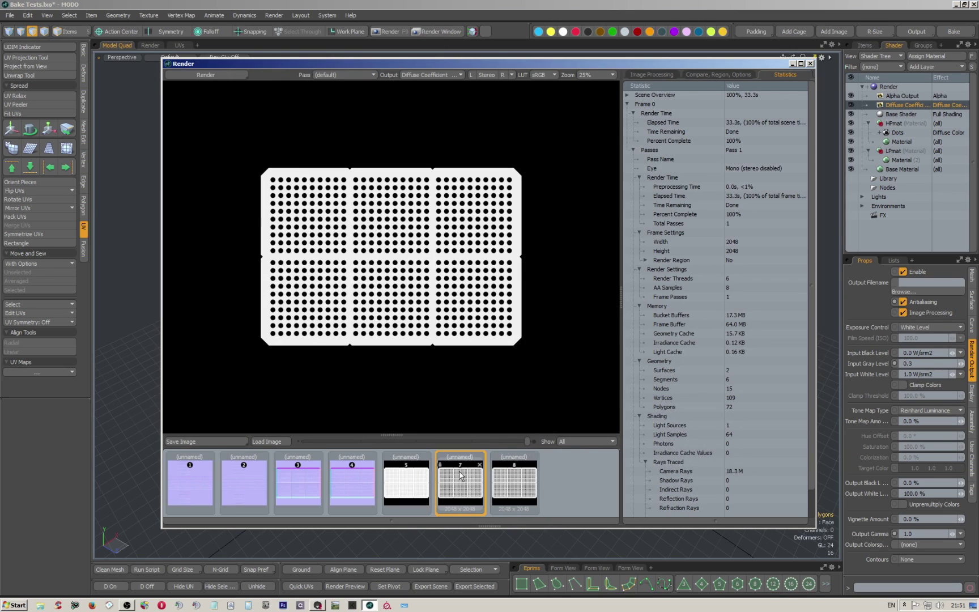
pyautogui.click(416, 479)
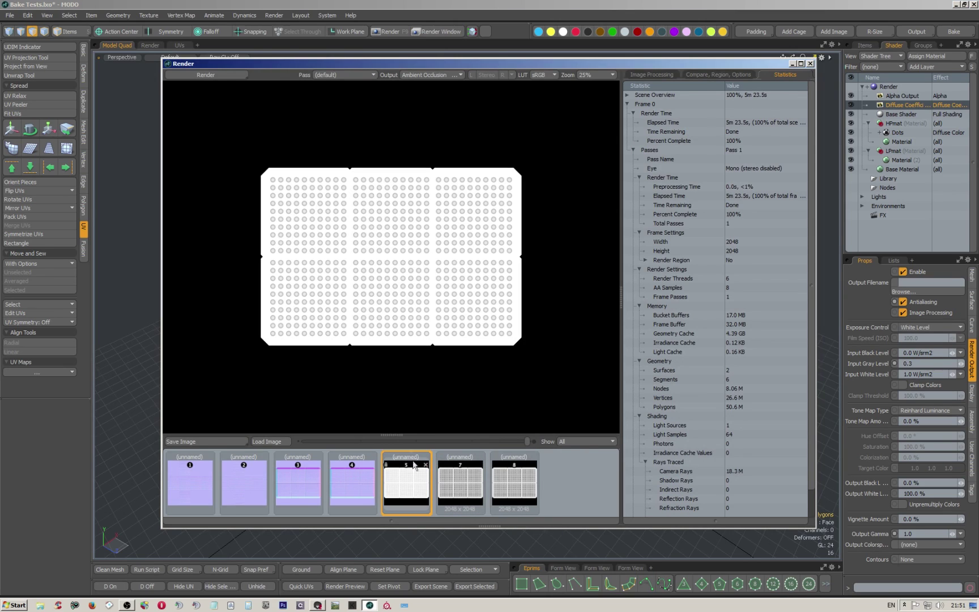
pyautogui.click(363, 482)
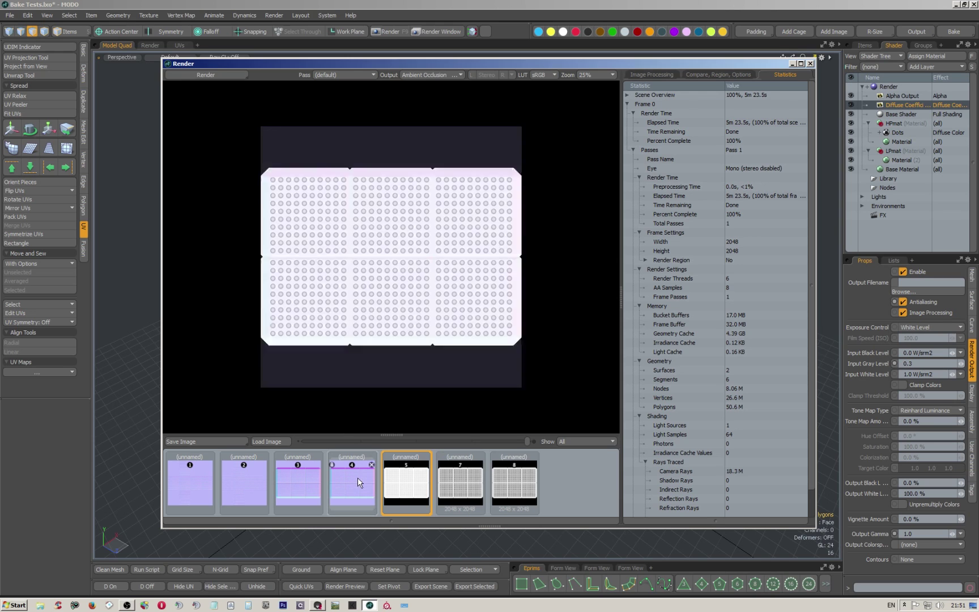
pyautogui.scroll(4, 409, 233)
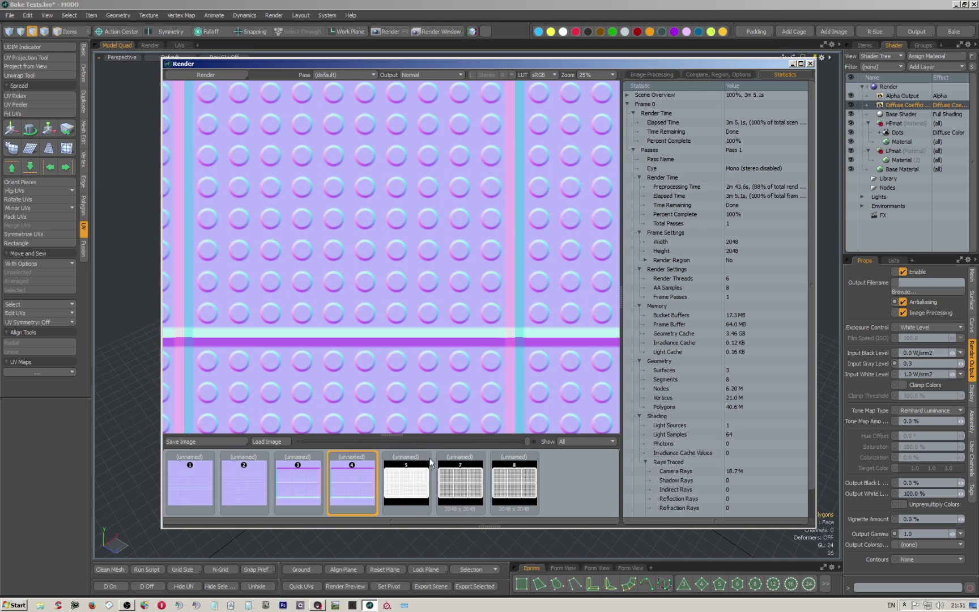
pyautogui.click(419, 483)
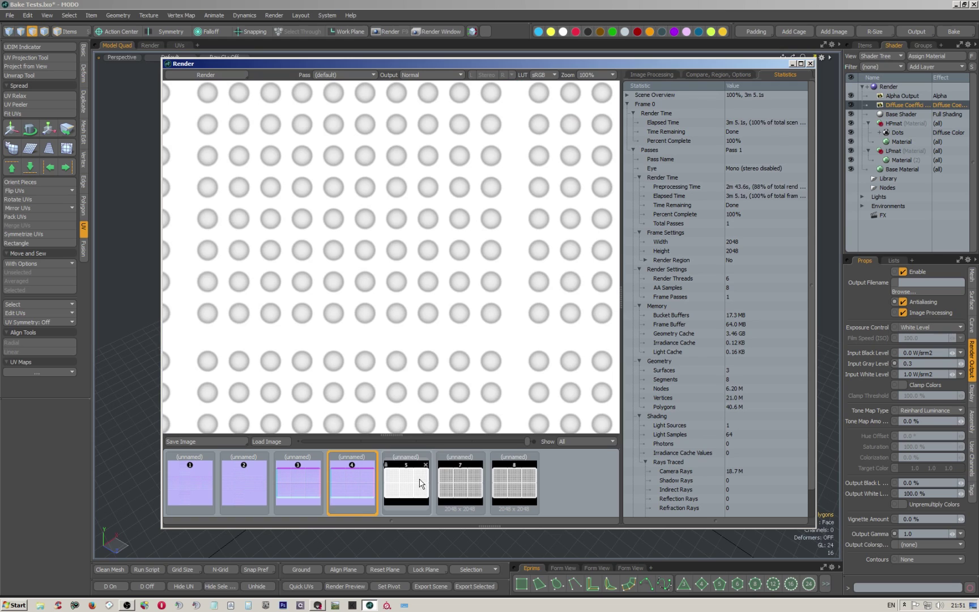
pyautogui.click(460, 483)
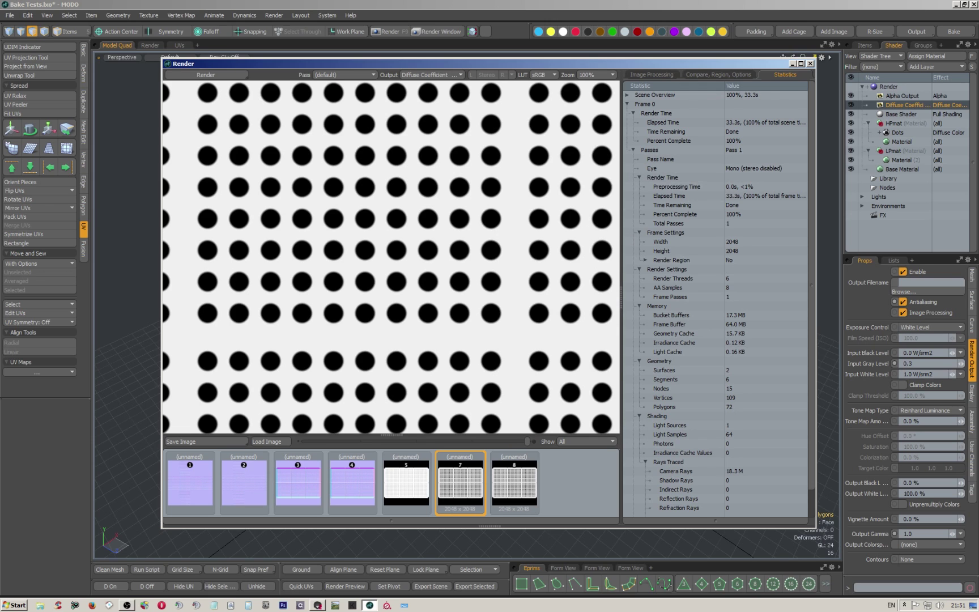
# - Switch back to Marmoset Toolbag and examine the perforated cube under the red light from several angles and distances
pyautogui.hotkey('alt', 'Tab')
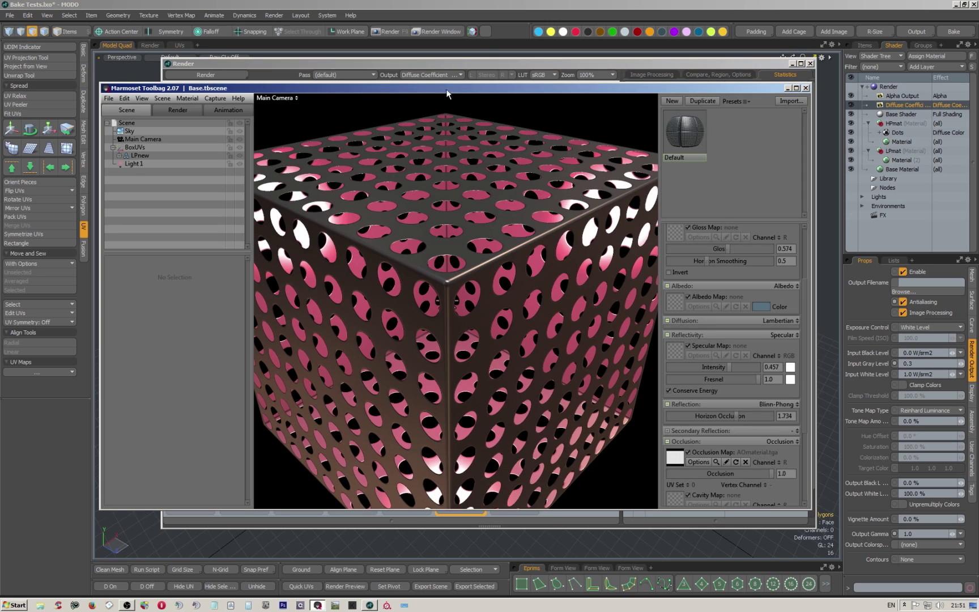
pyautogui.moveTo(466, 242); pyautogui.dragTo(447, 196)
pyautogui.moveTo(434, 216); pyautogui.dragTo(415, 175, button='right')
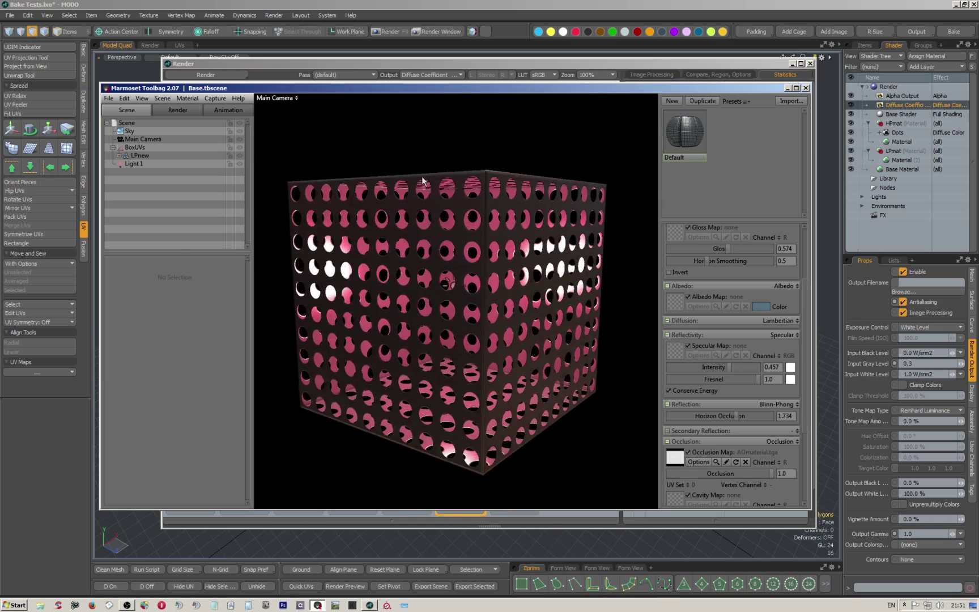
pyautogui.moveTo(414, 176); pyautogui.dragTo(413, 253)
pyautogui.moveTo(413, 252); pyautogui.dragTo(424, 226, button='right')
pyautogui.moveTo(424, 224); pyautogui.dragTo(436, 278)
pyautogui.moveTo(435, 277); pyautogui.dragTo(448, 284, button='middle')
pyautogui.moveTo(449, 284); pyautogui.dragTo(454, 307, button='right')
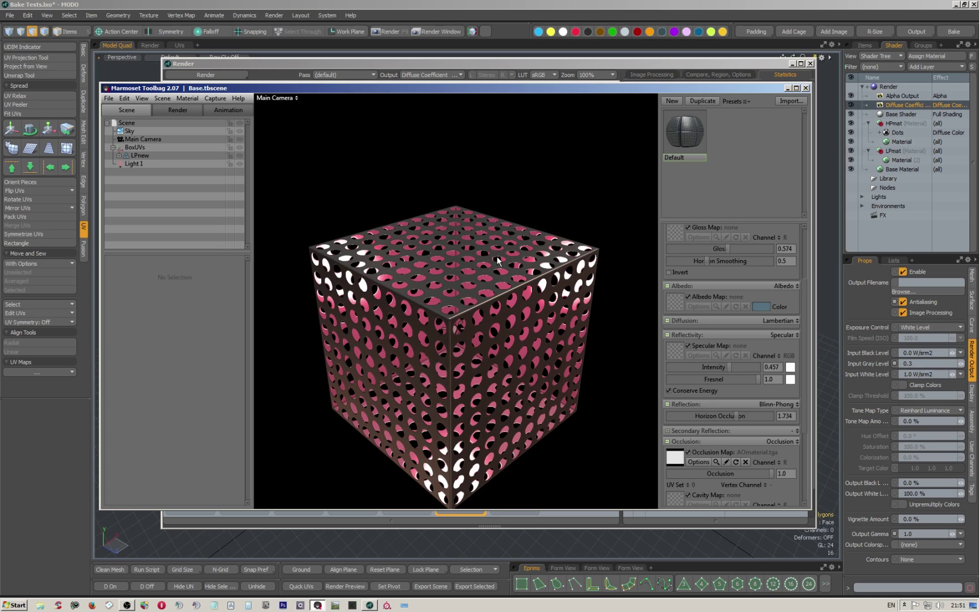